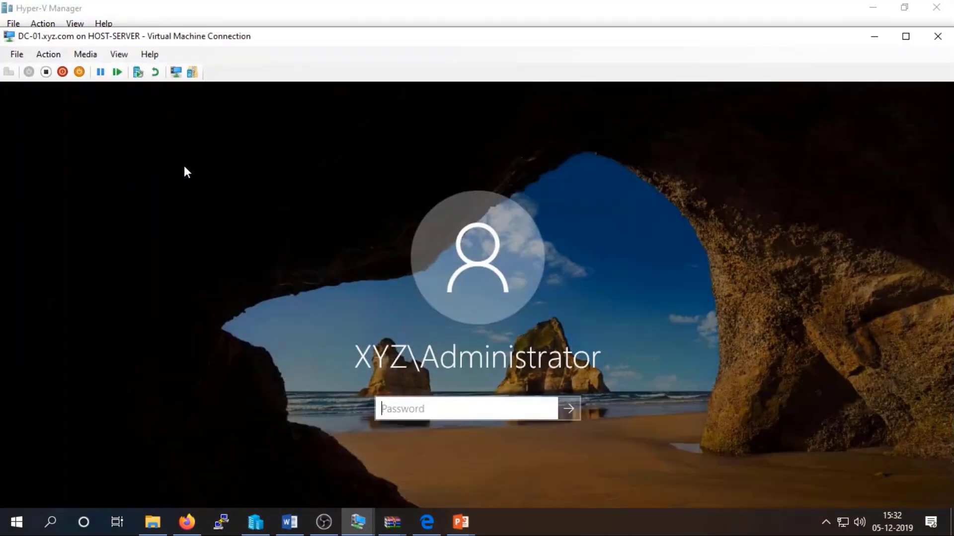
Open a console to SRV-01 from the Virtual Machines list and sign in with the administrator password.
click(874, 37)
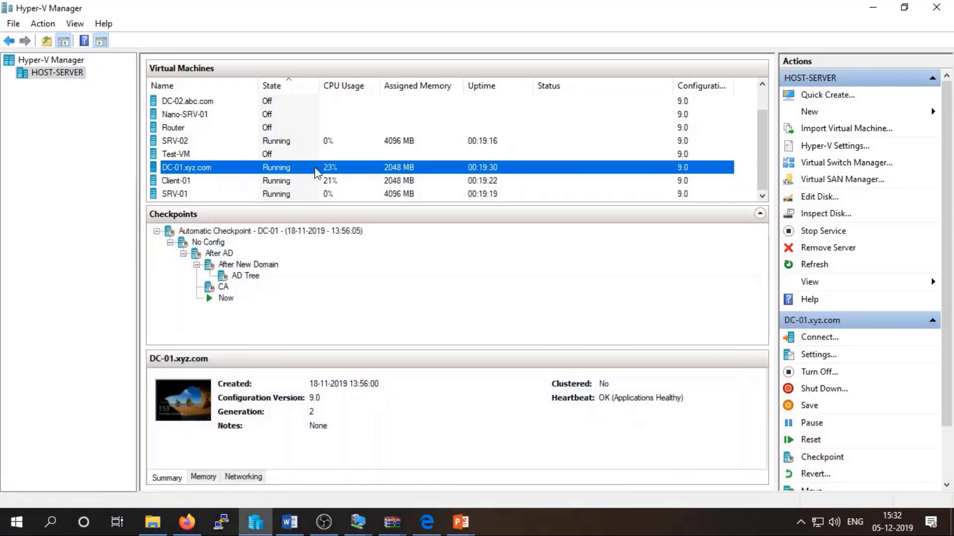
click(209, 195)
double_click(208, 195)
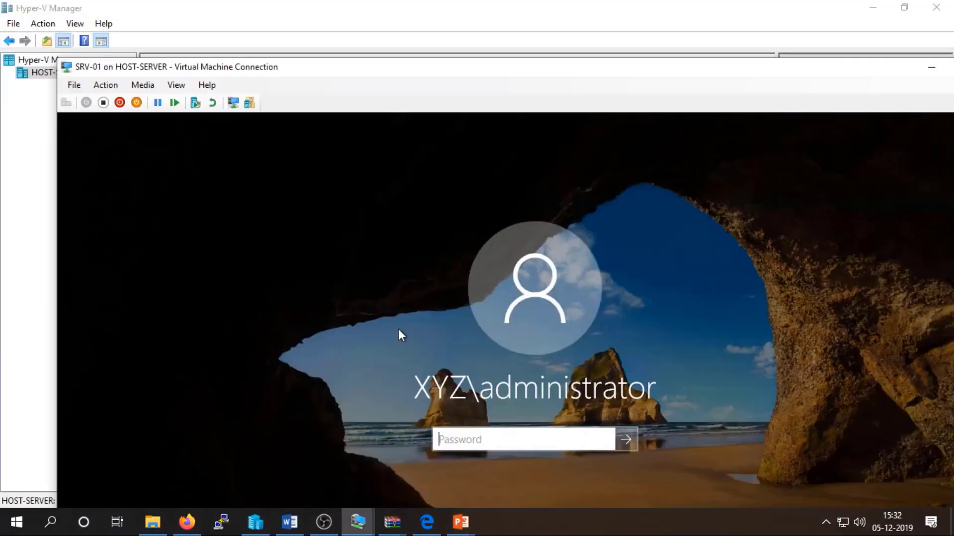
text(••••)
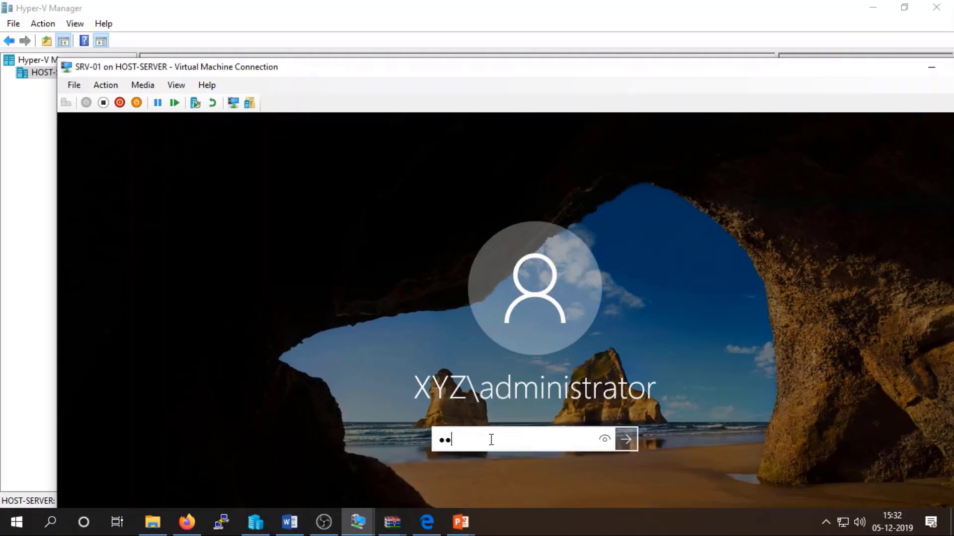
text(••••)
key(Return)
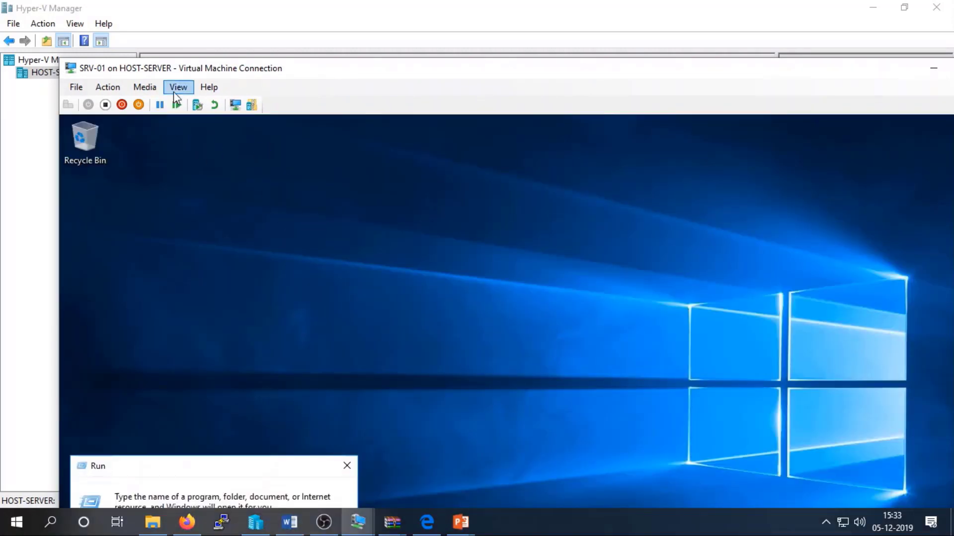
Switch the SRV-01 console to full screen, run sysdm.cpl, and cancel the Shutdown Event Tracker.
click(179, 87)
click(202, 100)
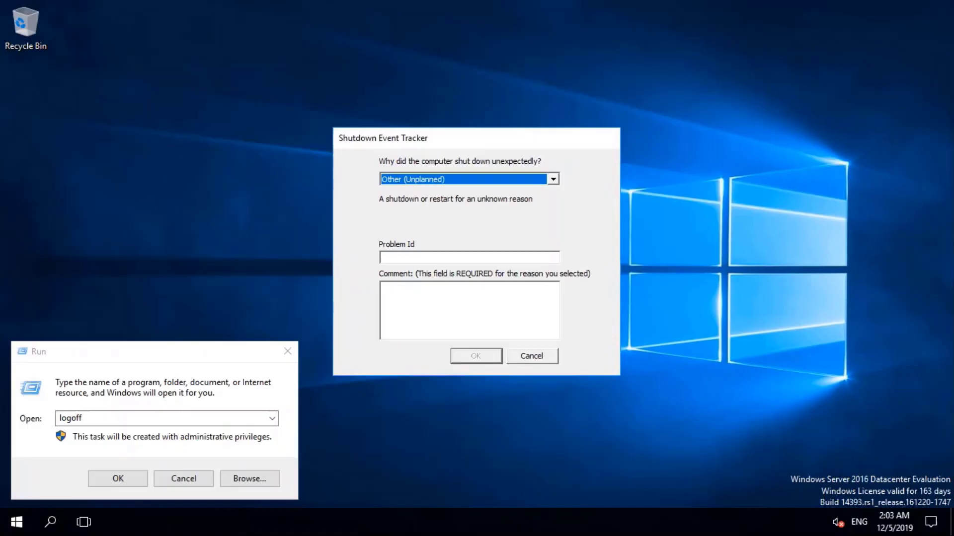
click(111, 419)
text(sysd)
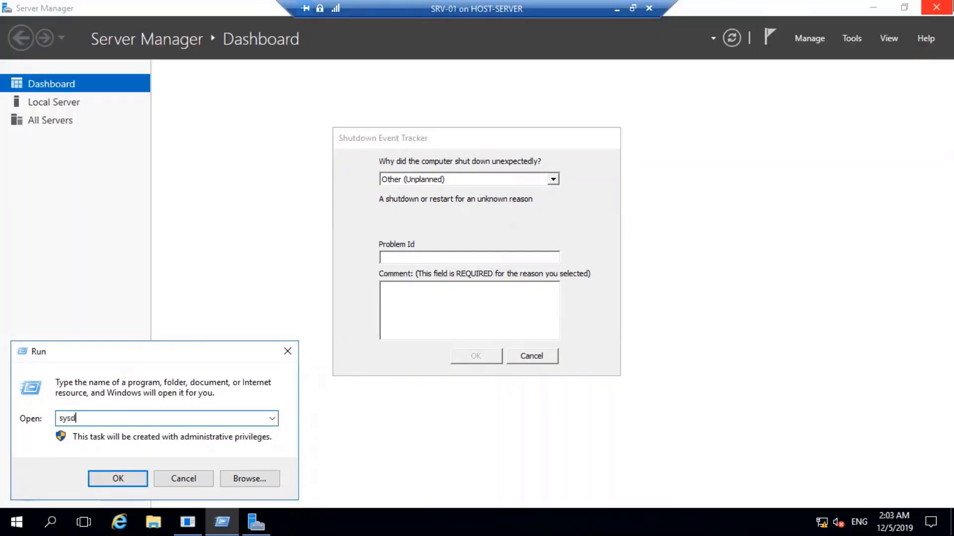
text(m.cpl)
key(Return)
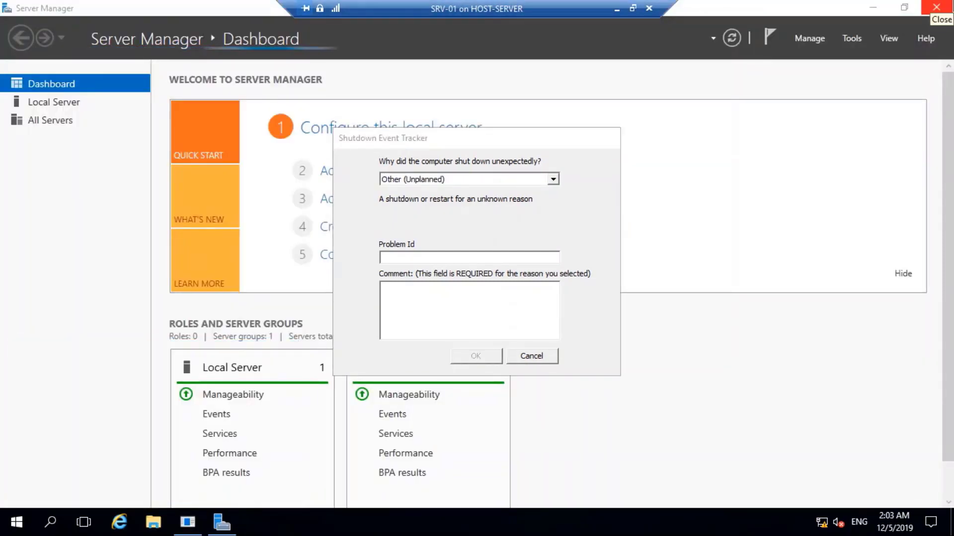
click(529, 357)
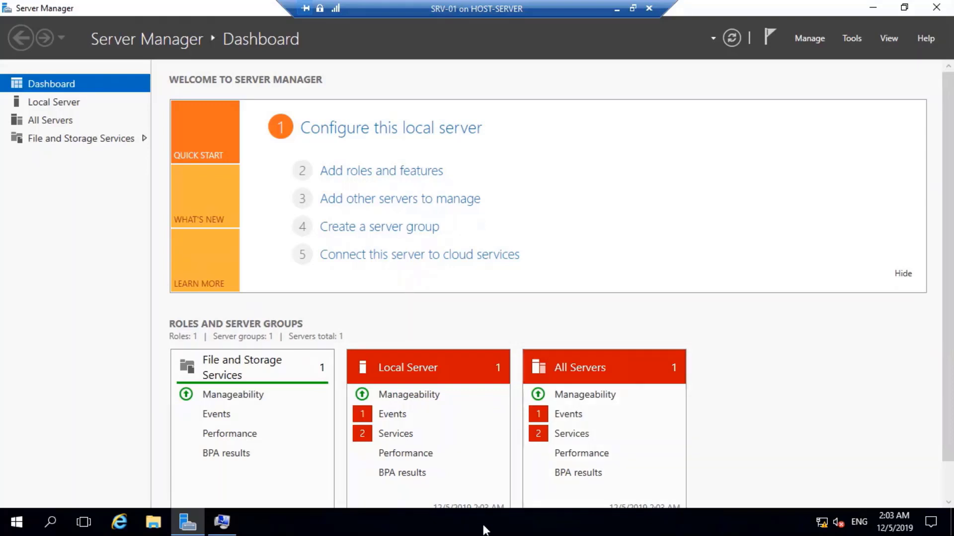
Change the computer name to 'adfs' in System Properties and choose Restart Now.
click(225, 525)
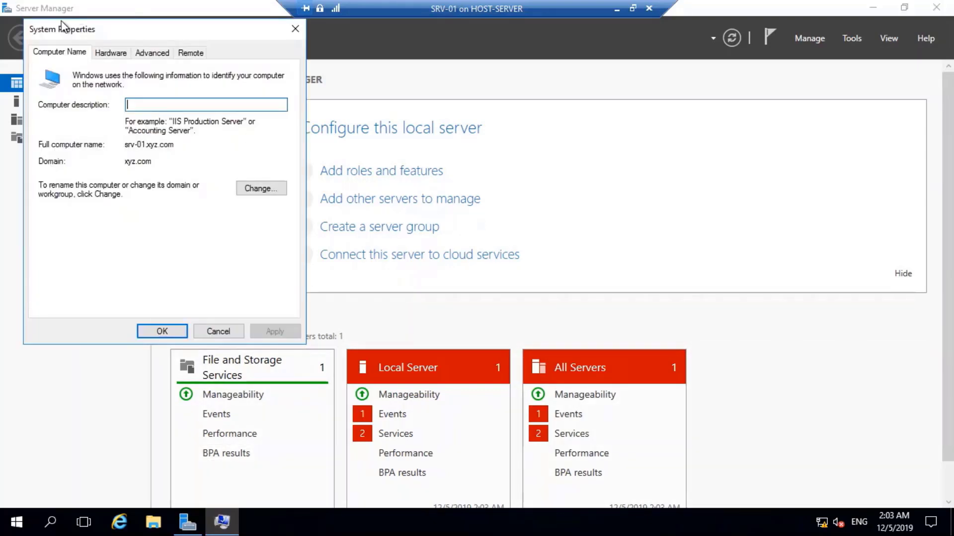
click(261, 188)
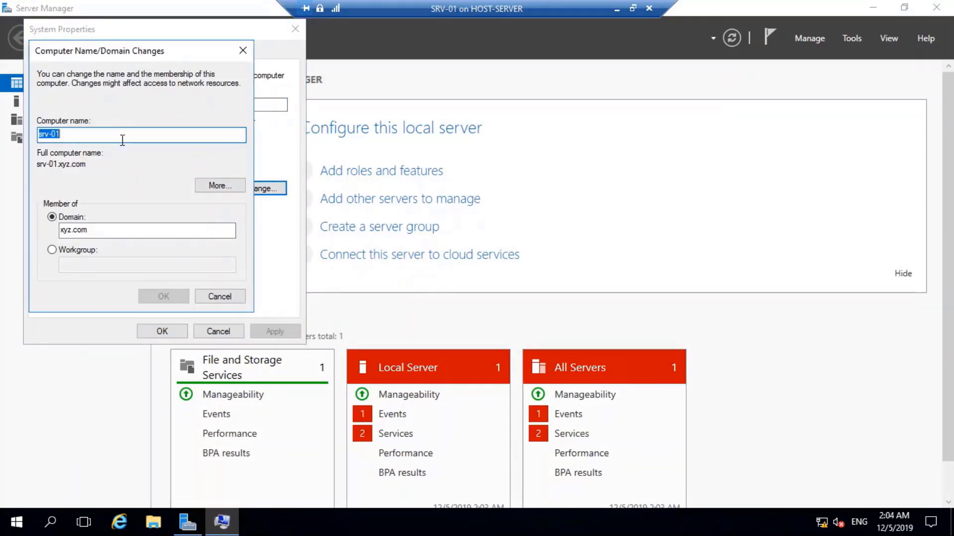
text(adfx)
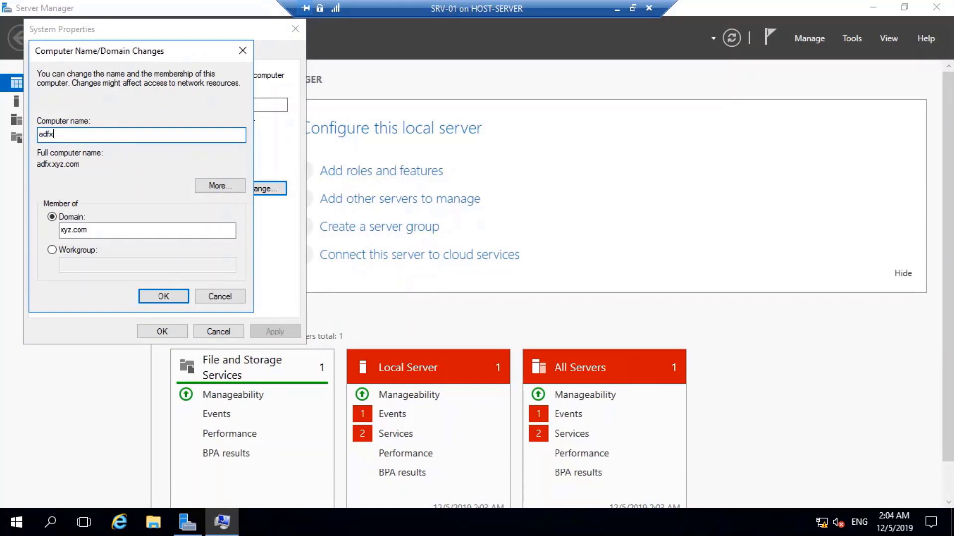
key(BackSpace)
text(s)
click(173, 291)
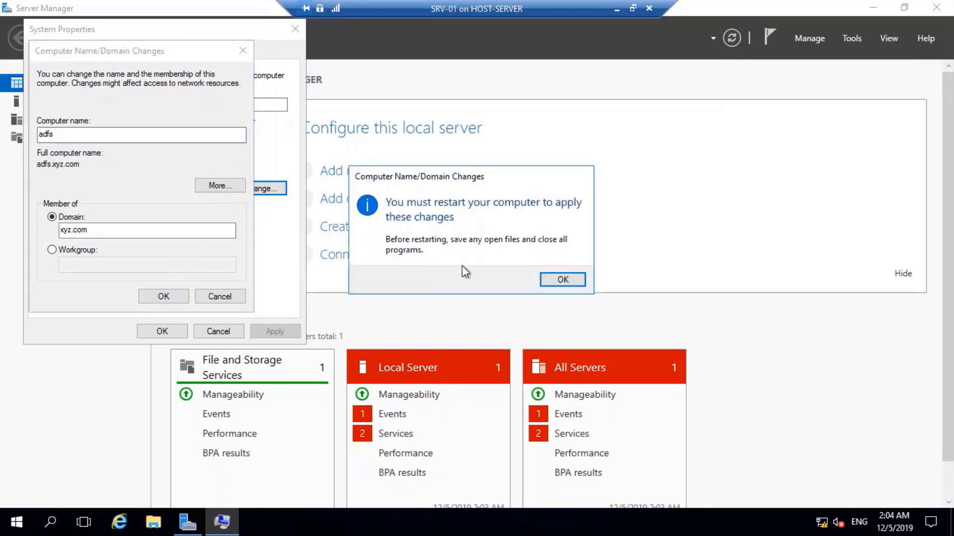
click(541, 276)
click(157, 331)
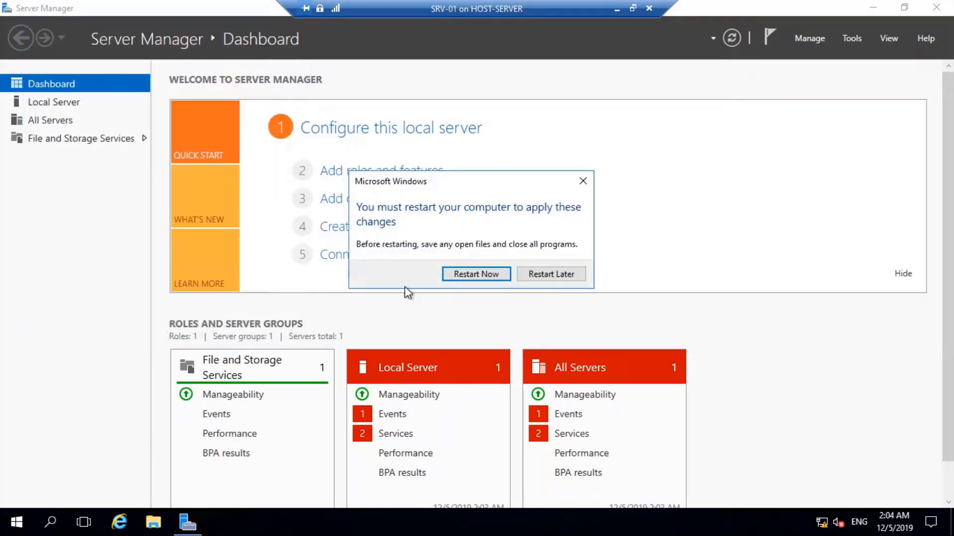
click(474, 275)
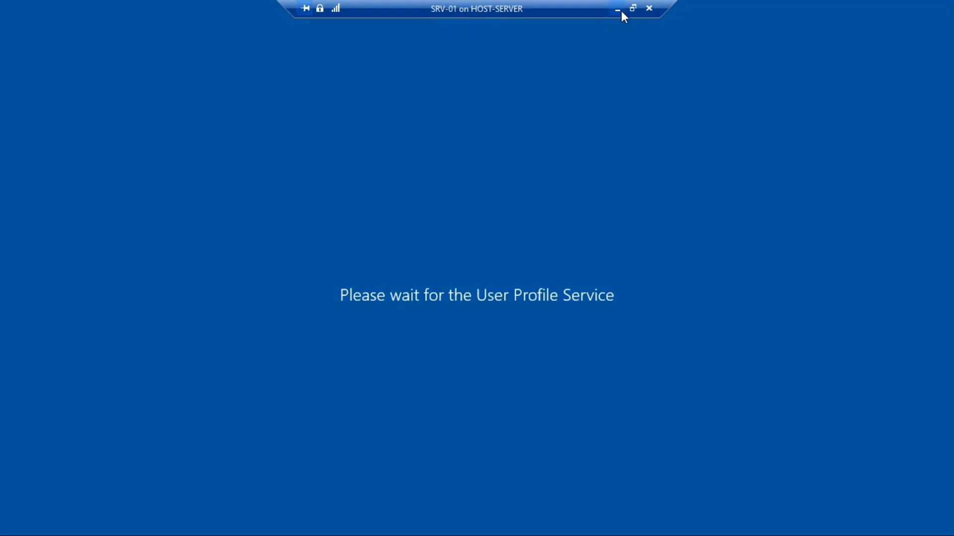
Rename the SRV-01 virtual machine to ADFS.
click(620, 10)
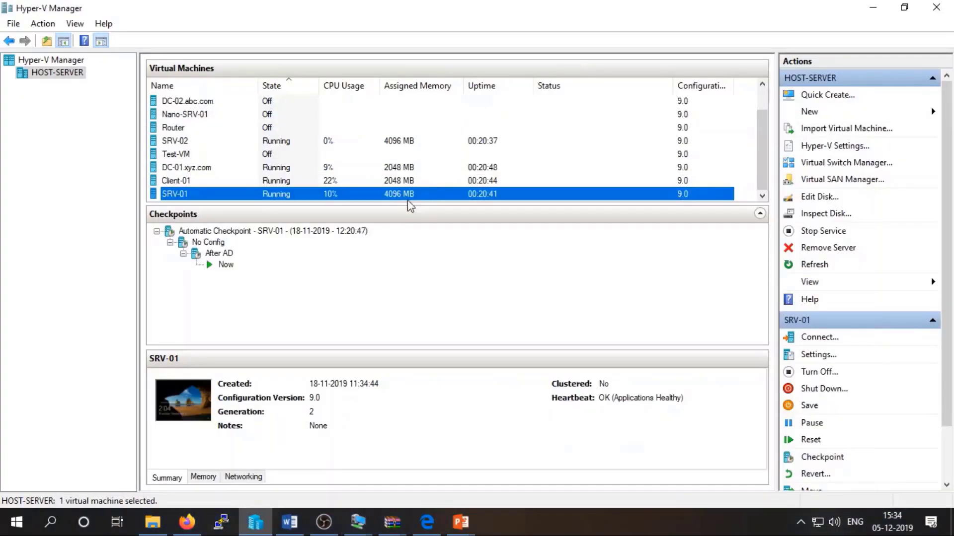
click(189, 199)
text(AD)
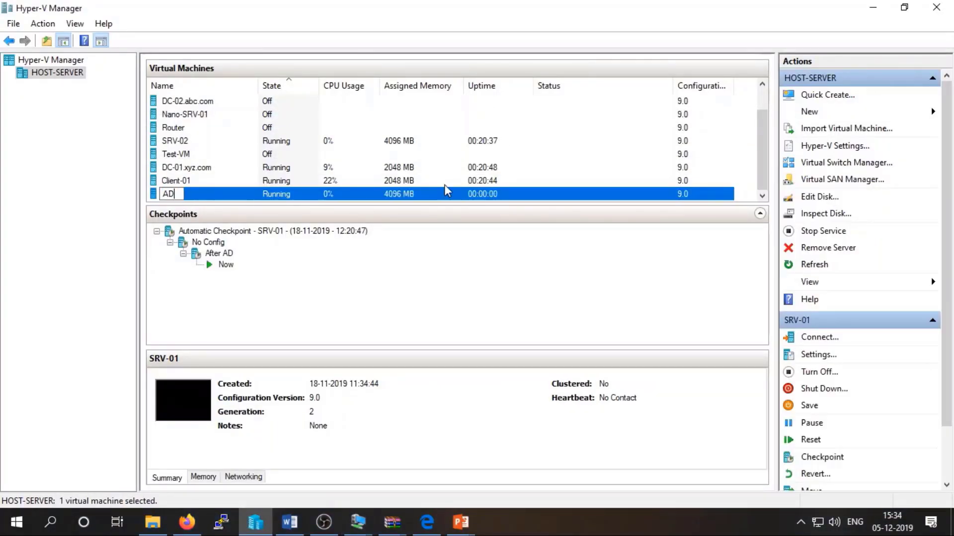
text(FS)
key(Return)
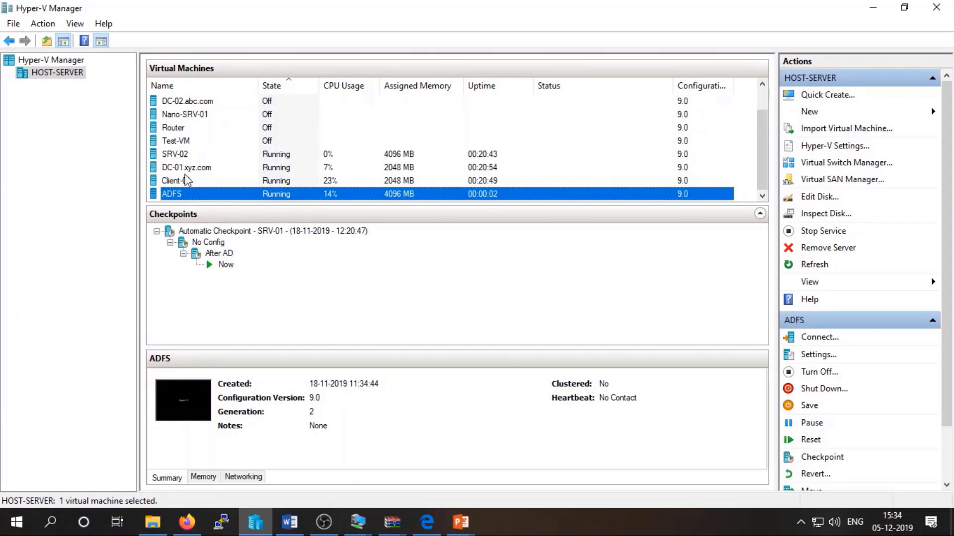
Rename the SRV-02 virtual machine to APP.
click(187, 180)
click(188, 157)
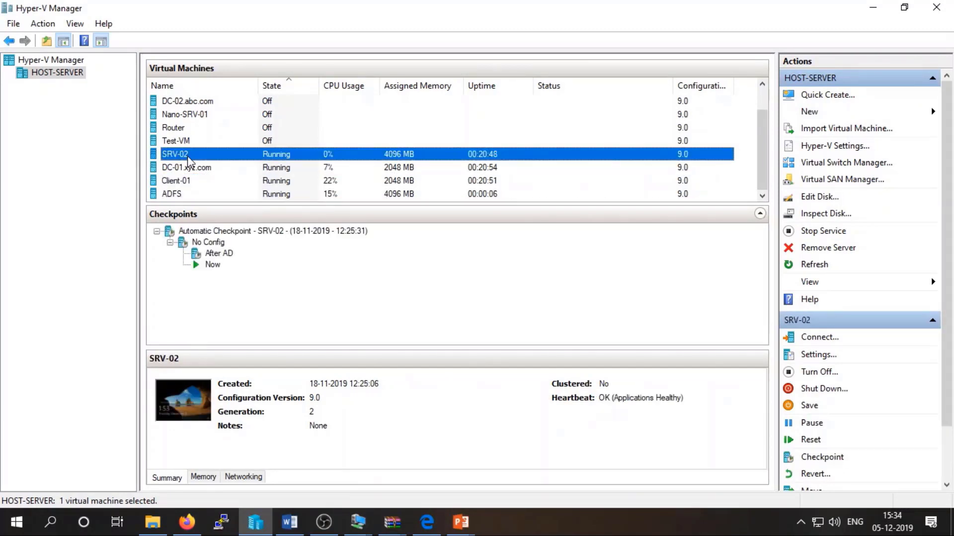
click(187, 156)
text(APP)
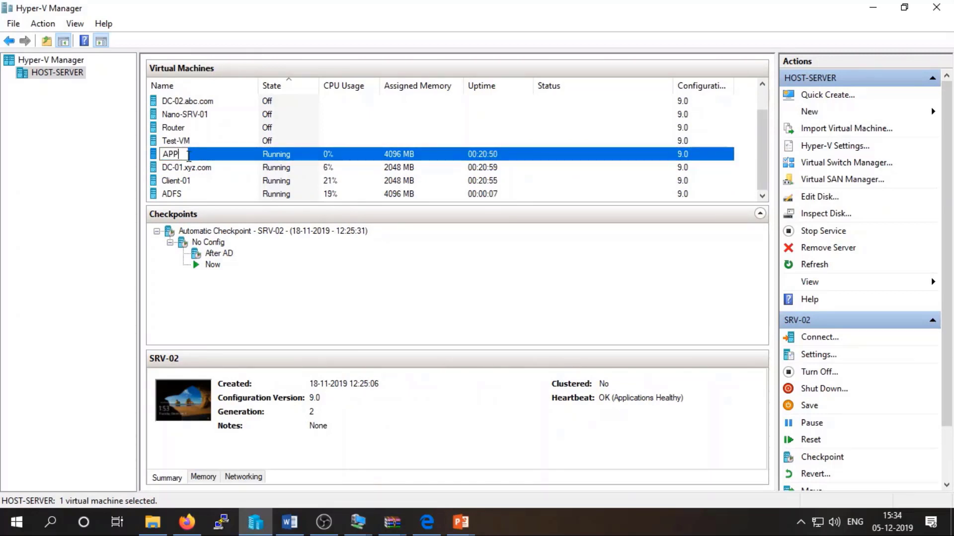
key(Return)
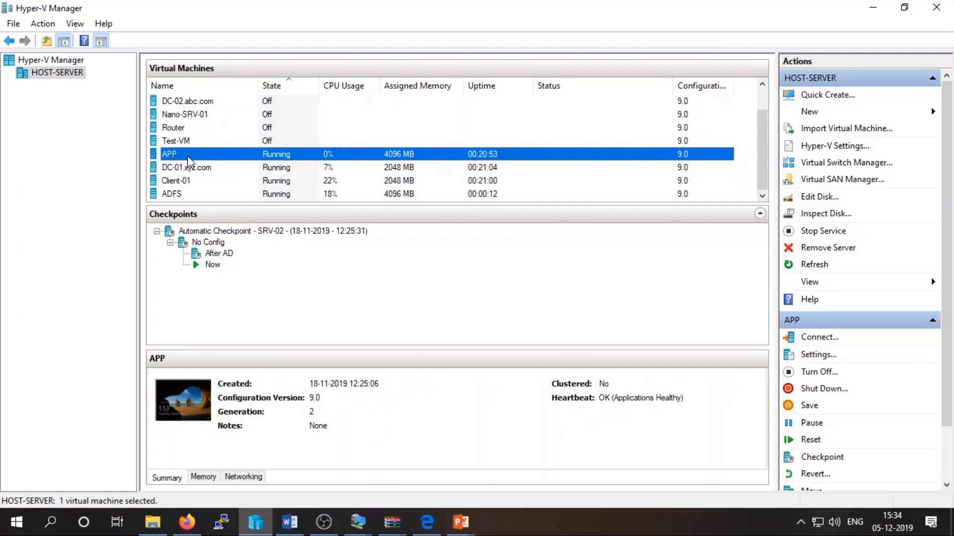
Connect to the APP virtual machine at the default display size and sign in with the administrator password.
right_click(188, 158)
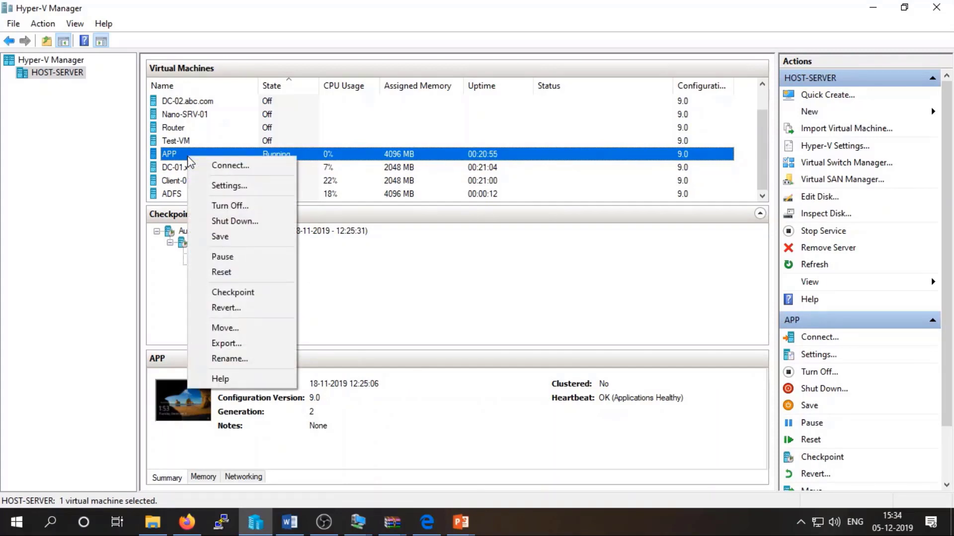
click(207, 164)
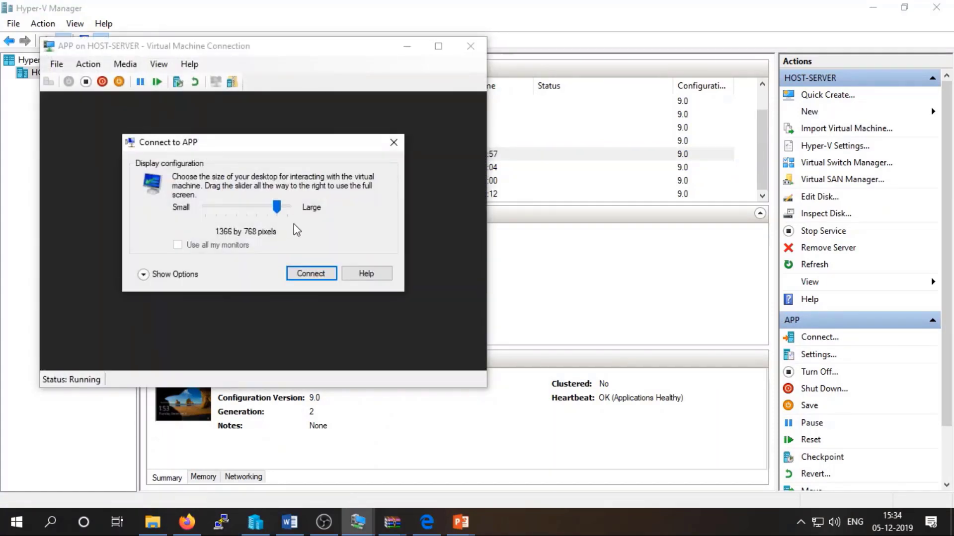
click(300, 277)
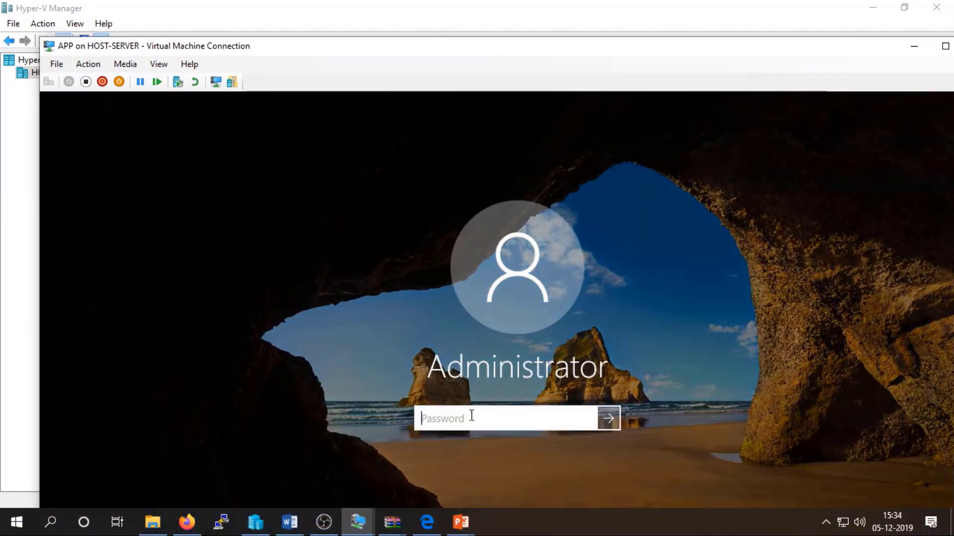
text(••••••••)
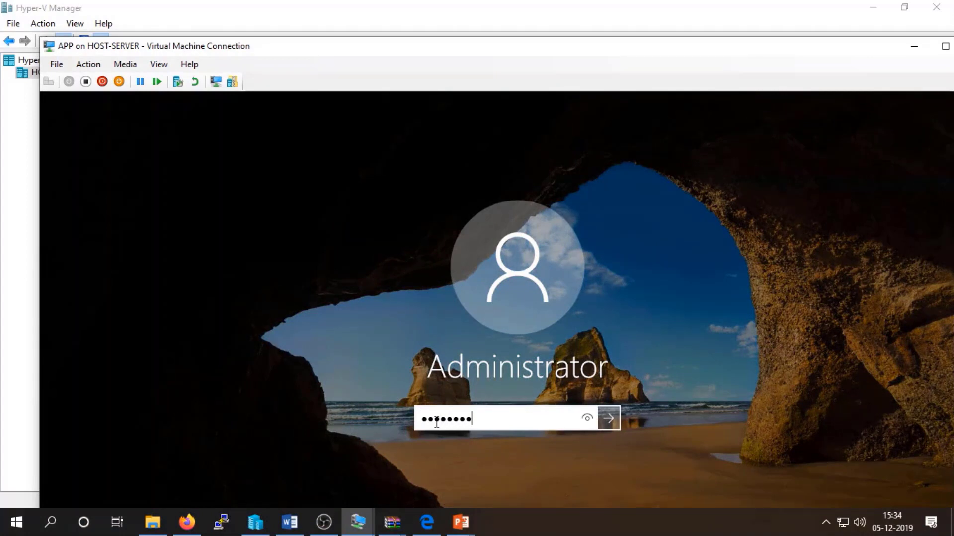
key(Return)
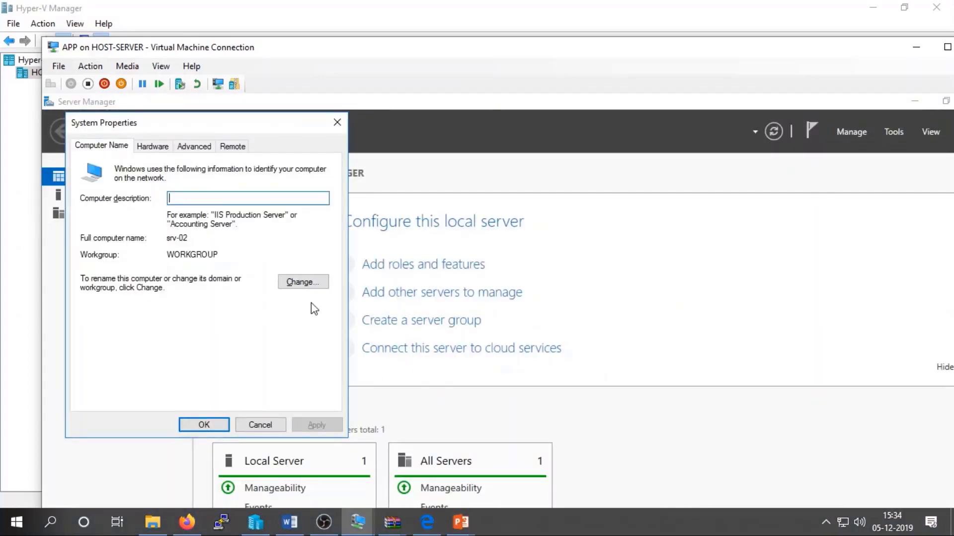
Change the APP server's computer name from srv-02 to 'app' and restart it now.
click(306, 284)
text(app)
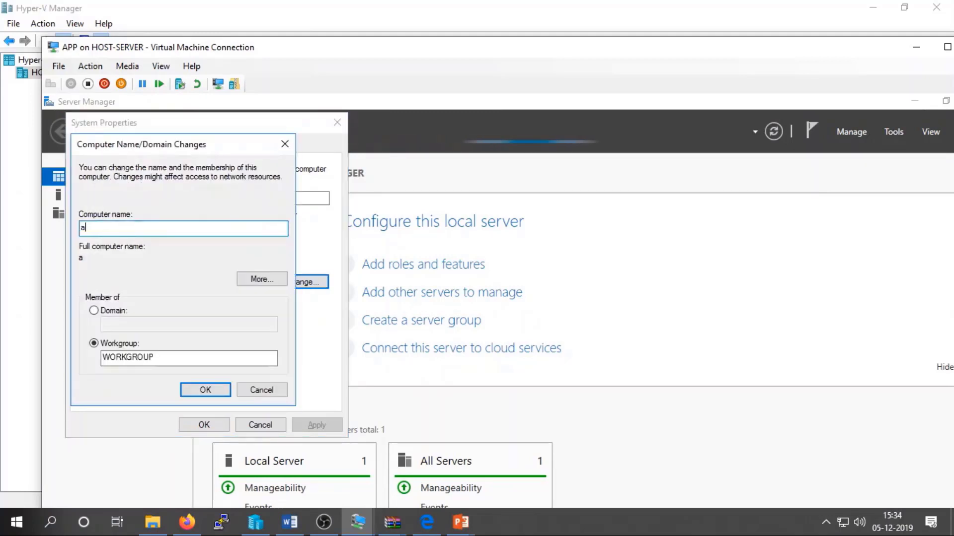
click(209, 390)
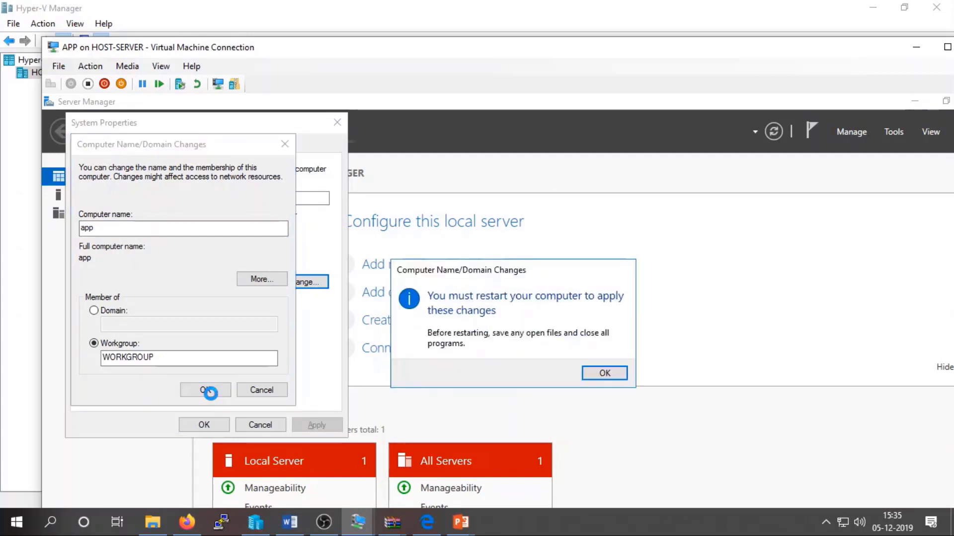
click(604, 373)
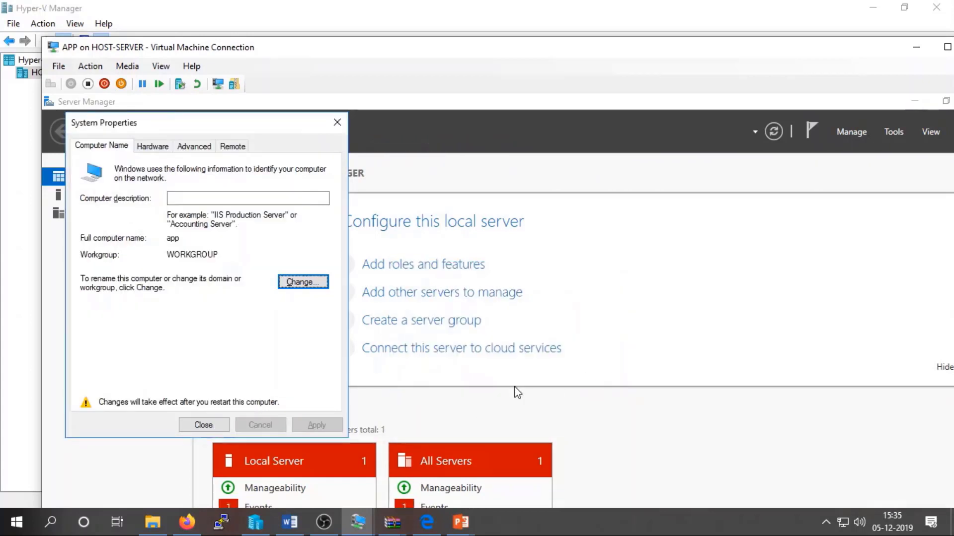
click(218, 426)
click(522, 368)
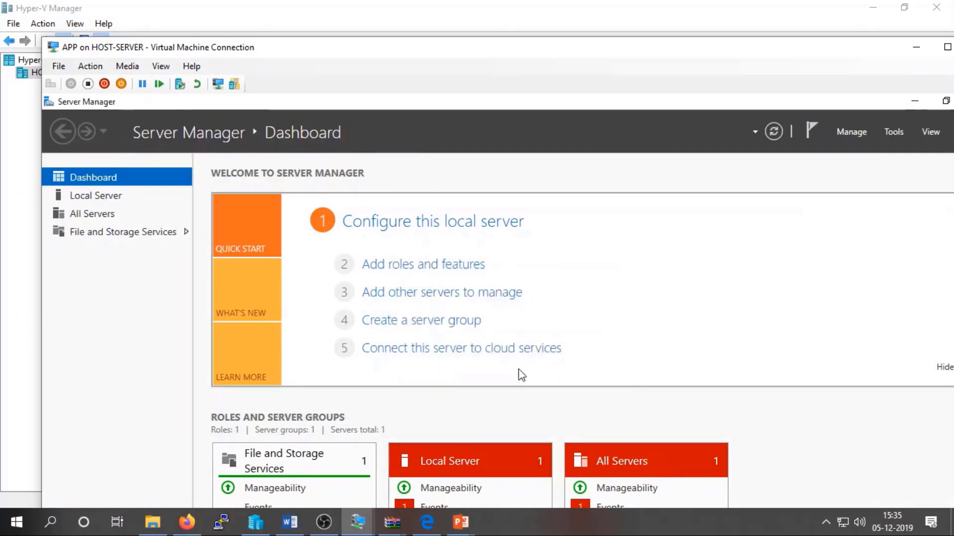
Bring Hyper-V Manager forward and select the APP virtual machine after it restarts.
click(25, 370)
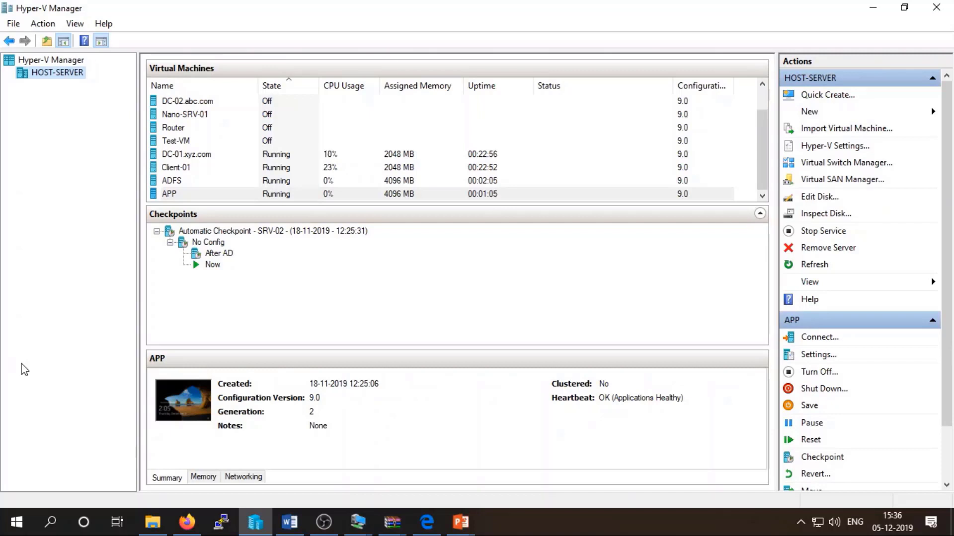
click(254, 198)
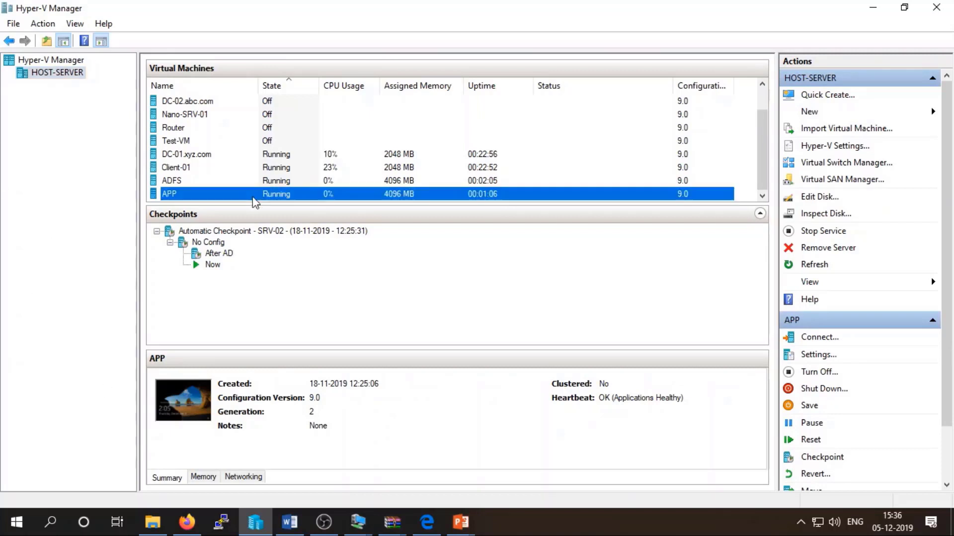
key(F2)
Reconnect to the restarted APP machine and sign in with the administrator password.
right_click(254, 194)
click(315, 204)
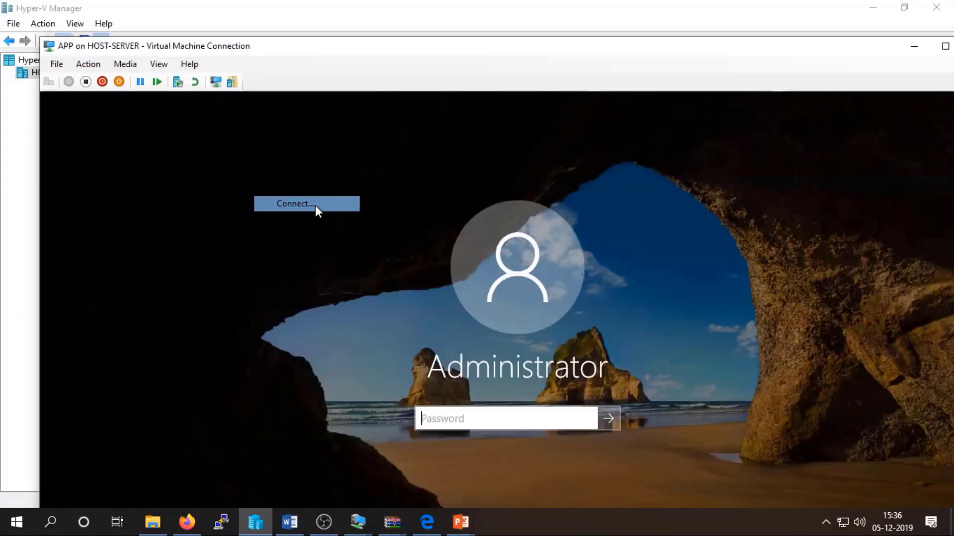
text(****)
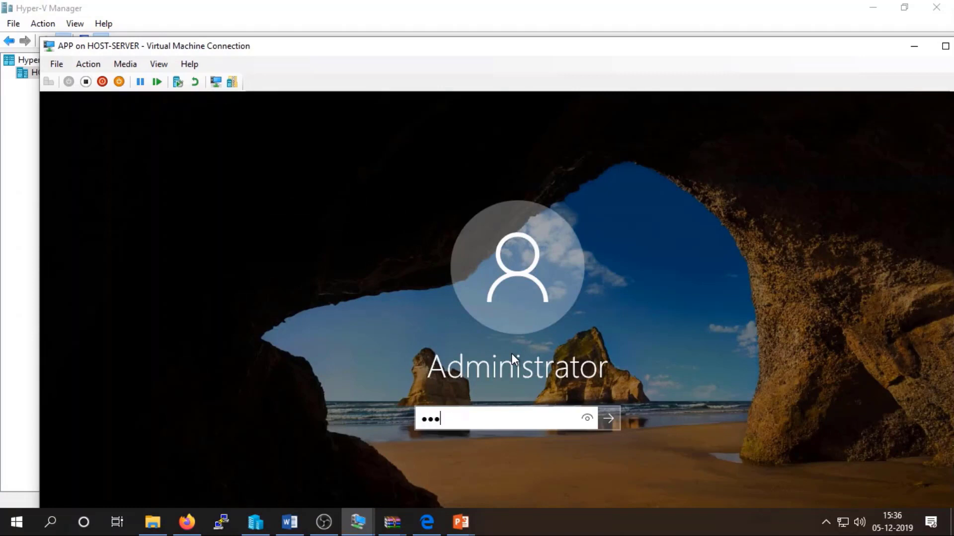
text(*****)
key(Return)
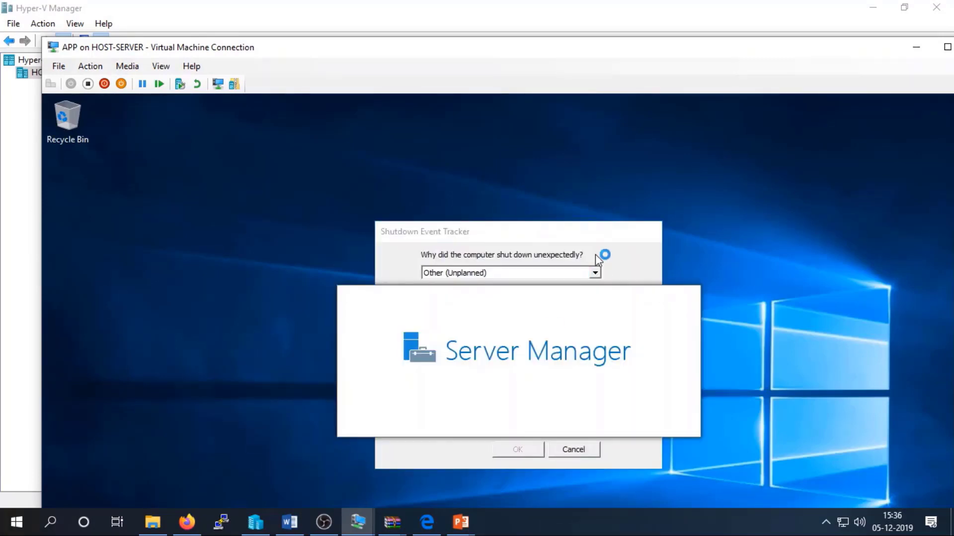
Cancel the Shutdown Event Tracker, switch the console to Full Screen Mode, and open Run.
click(575, 447)
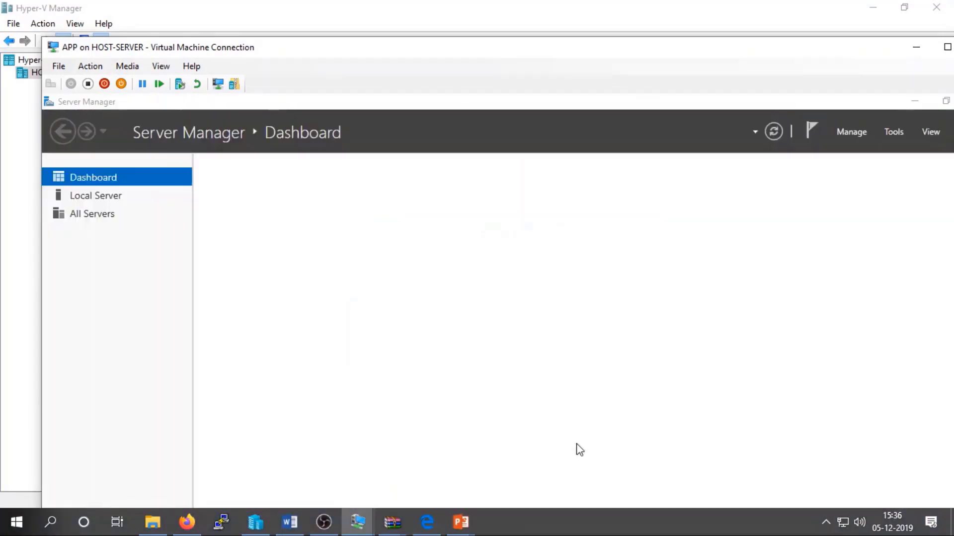
click(165, 67)
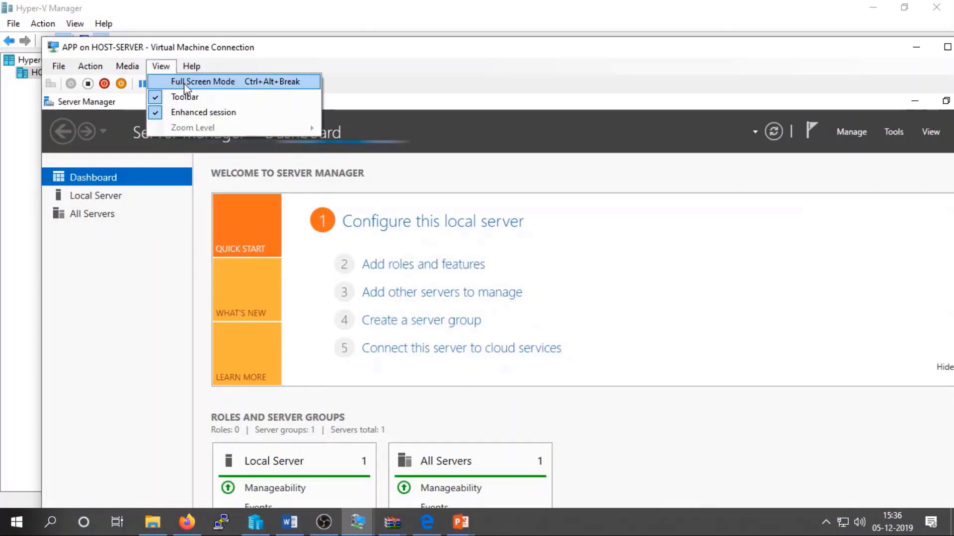
click(183, 82)
key(super+r)
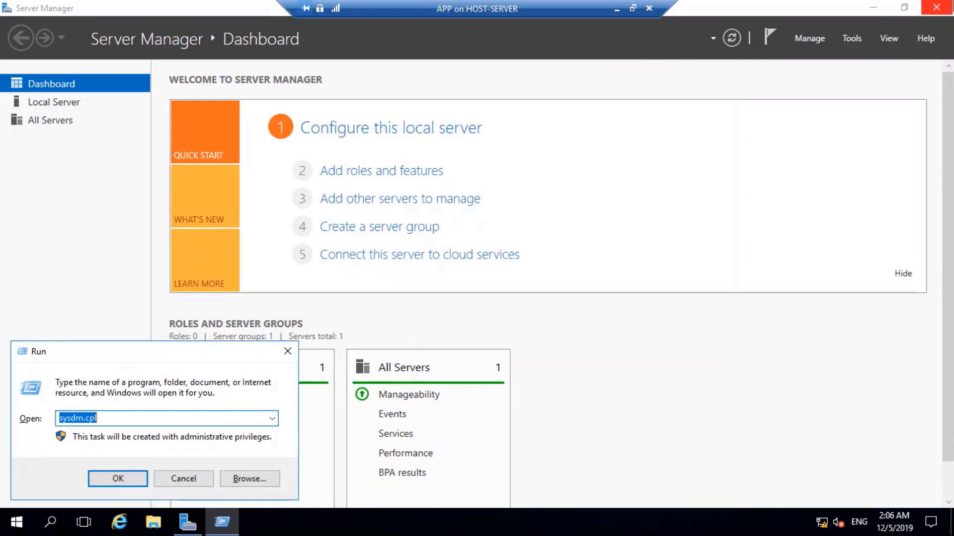
Open \\192.168.50.11\tool, entering the network user name and password with Remember my credentials ticked.
text(\\192)
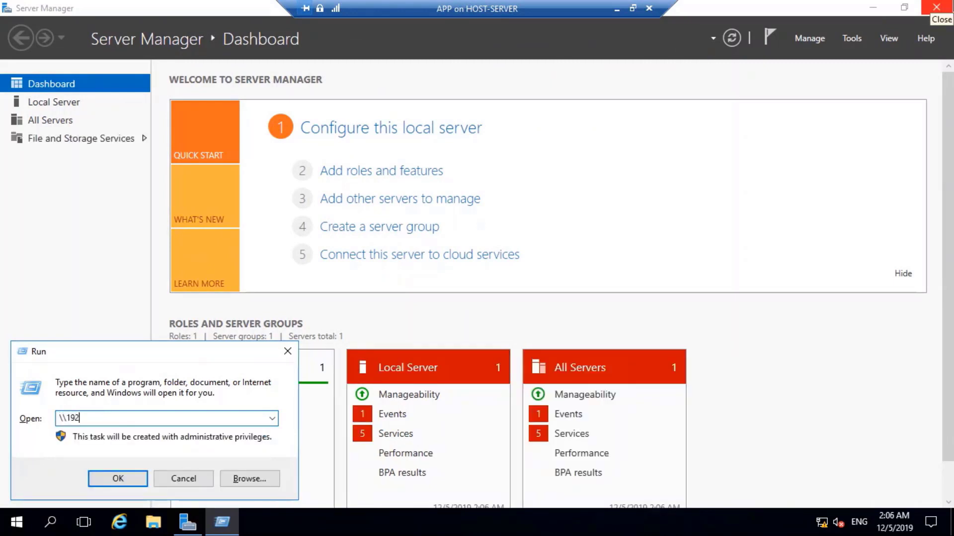
text(.168.50.11\too)
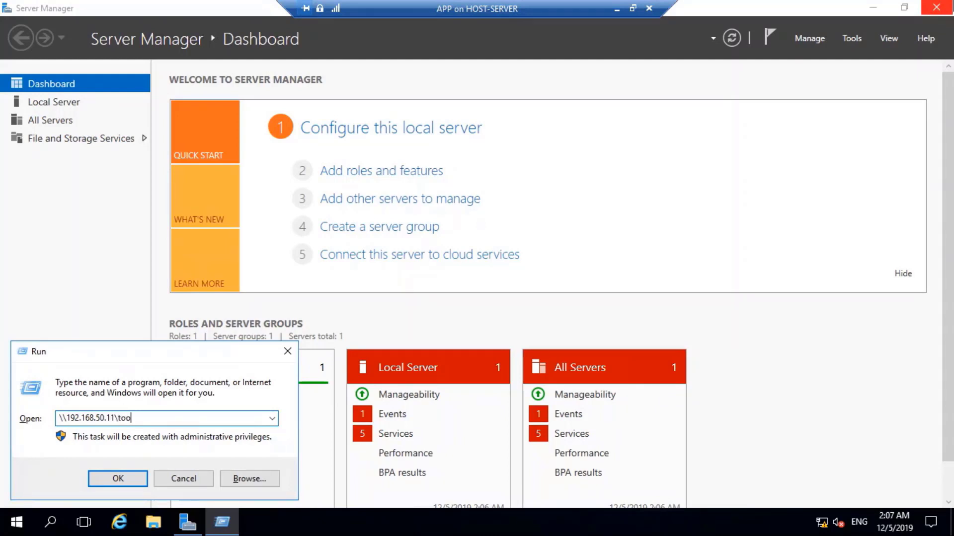
key(Return)
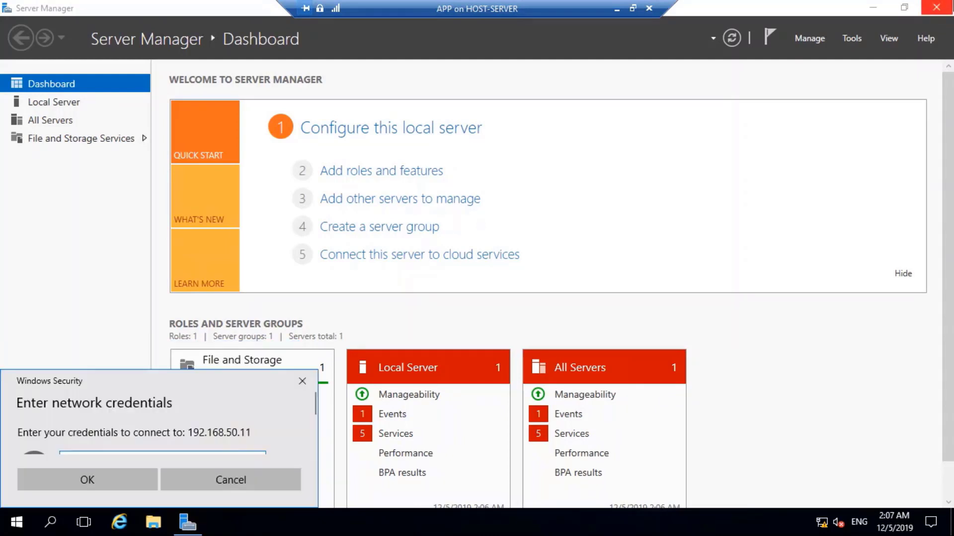
drag(94, 380, 149, 230)
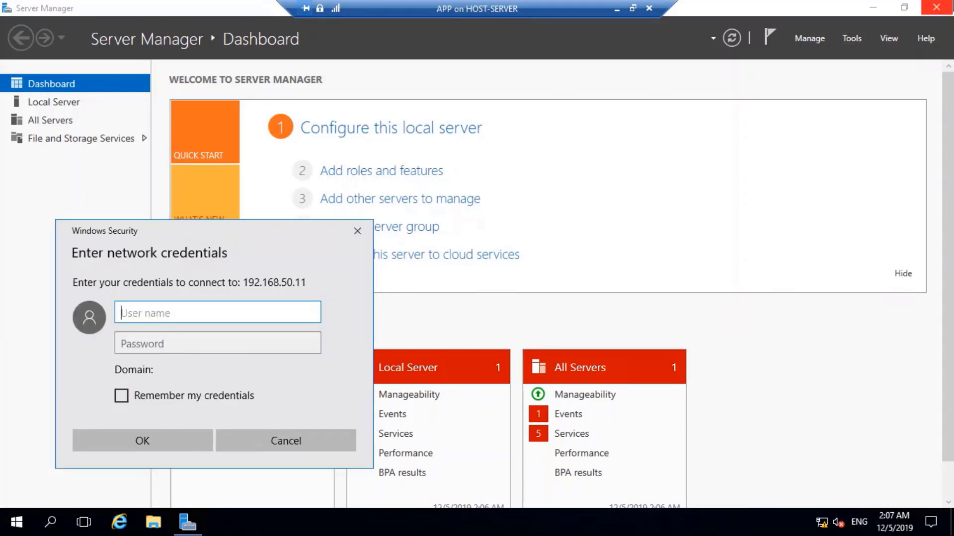
text(martin)
key(Tab)
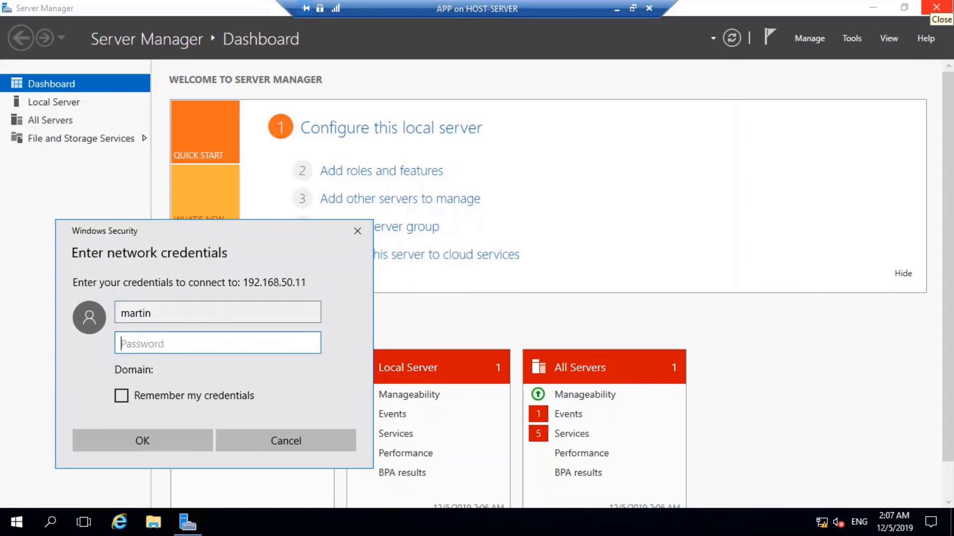
text(•••••••••••)
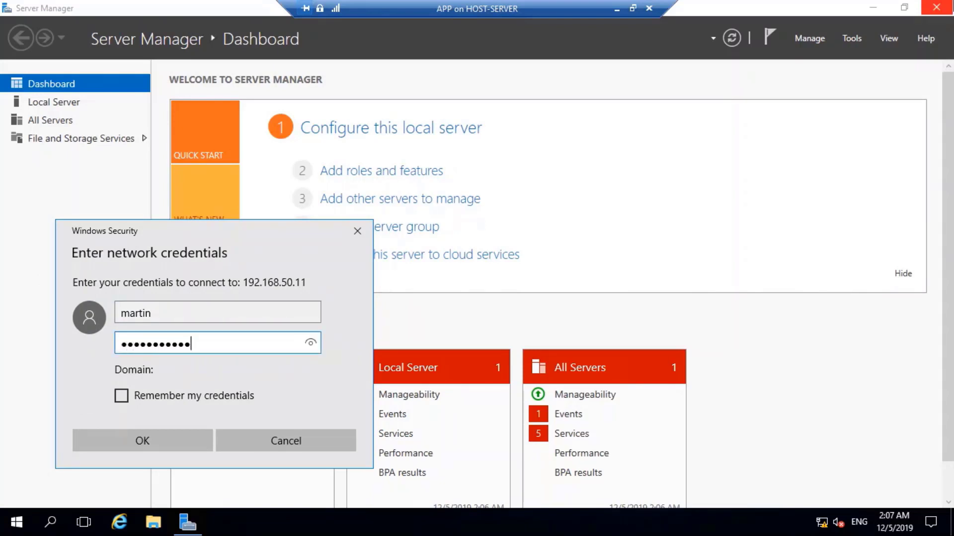
click(119, 396)
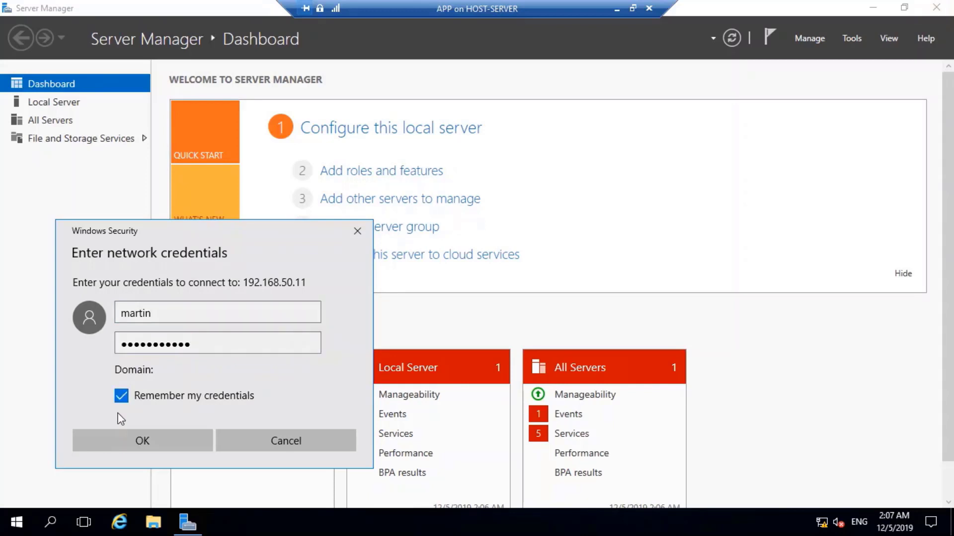
click(127, 442)
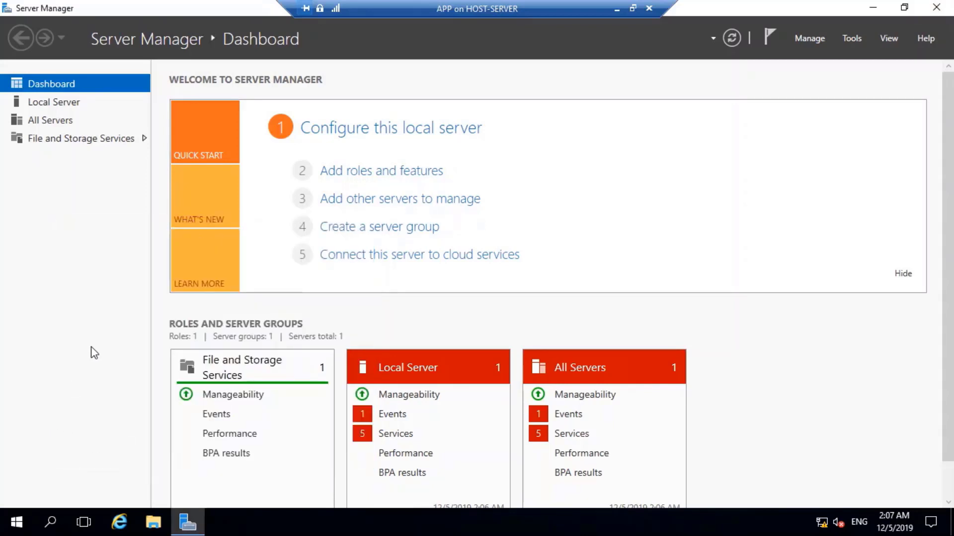
click(153, 521)
click(33, 338)
On the host, run firewall.cpl to confirm the private-network firewall is Off, then close it.
click(615, 9)
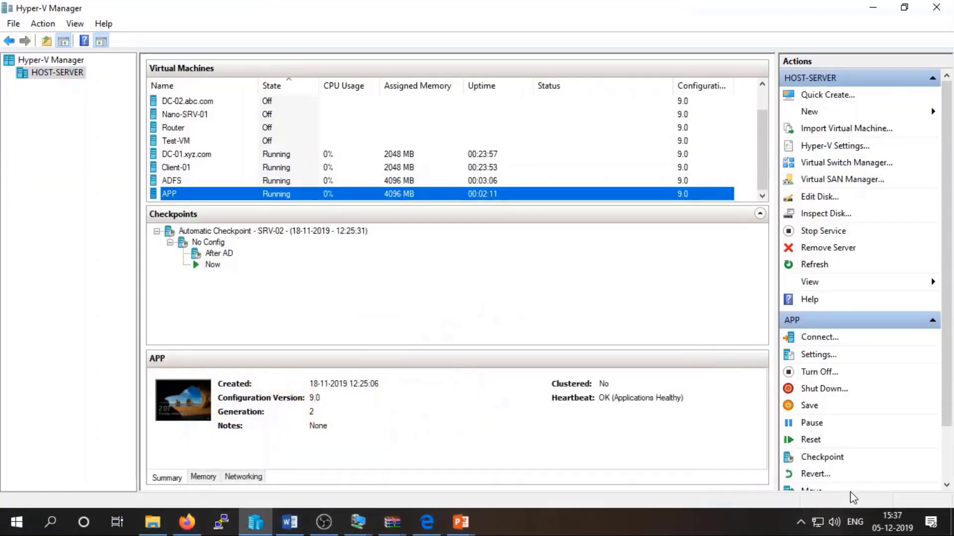
click(799, 524)
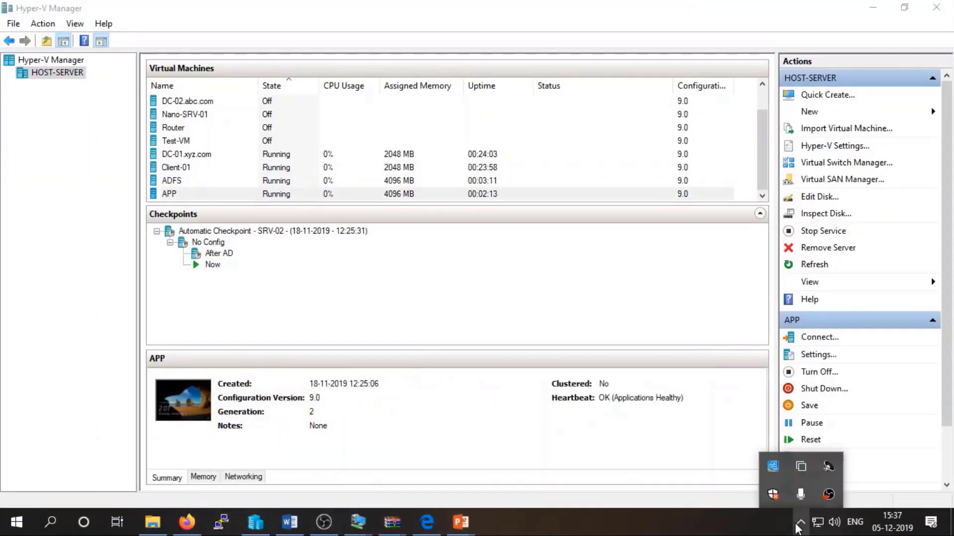
click(800, 523)
key(super+r)
text(fi)
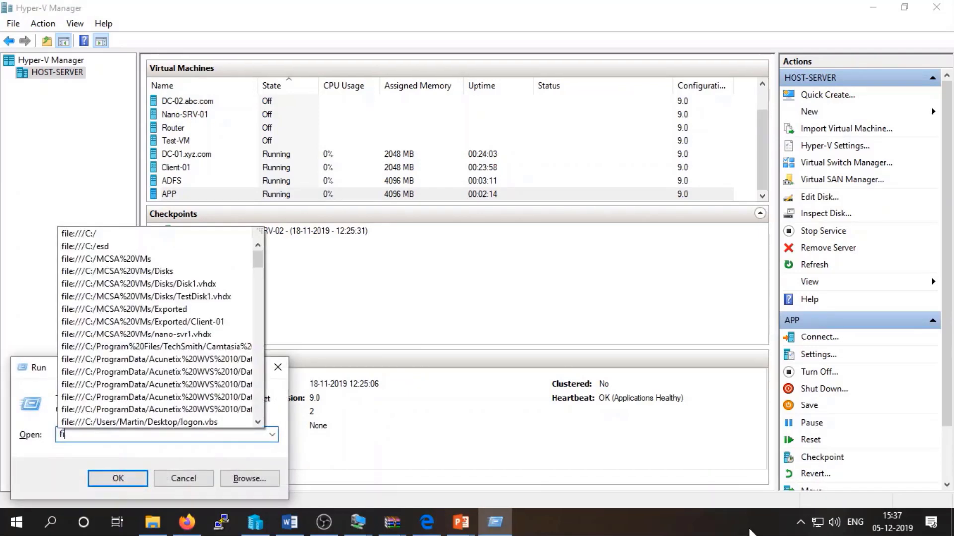
text(rewall.cpl)
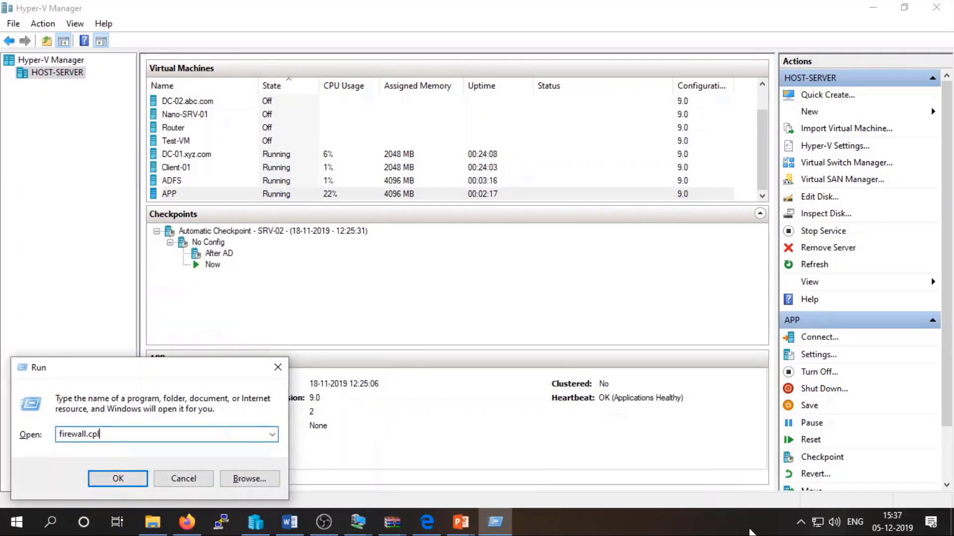
key(Return)
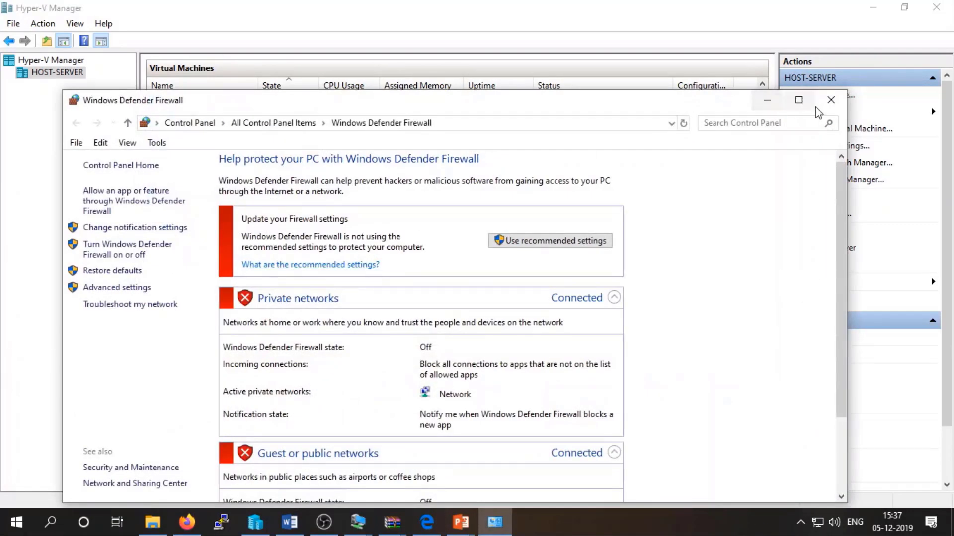
click(367, 517)
click(368, 517)
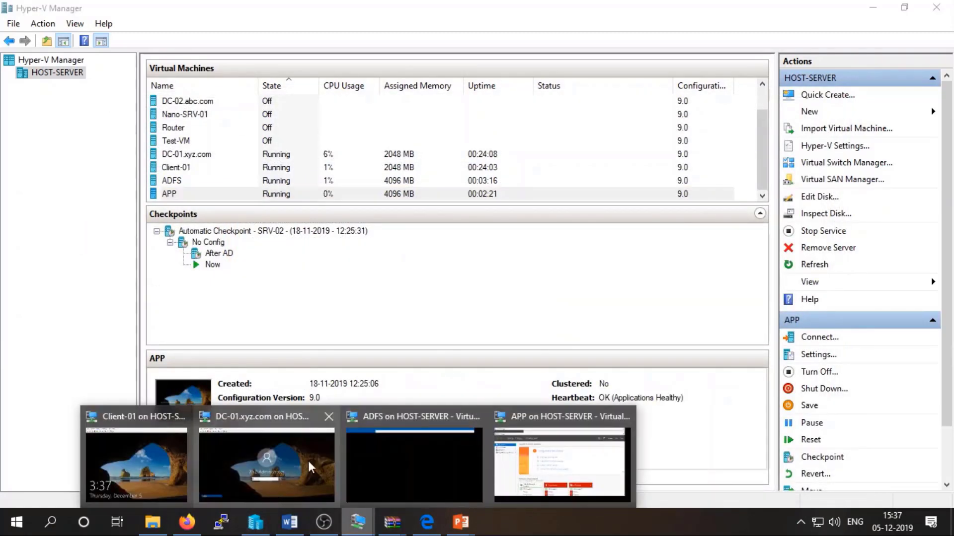
Back on the APP VM, close the extra file browser and select the four tool items.
click(544, 453)
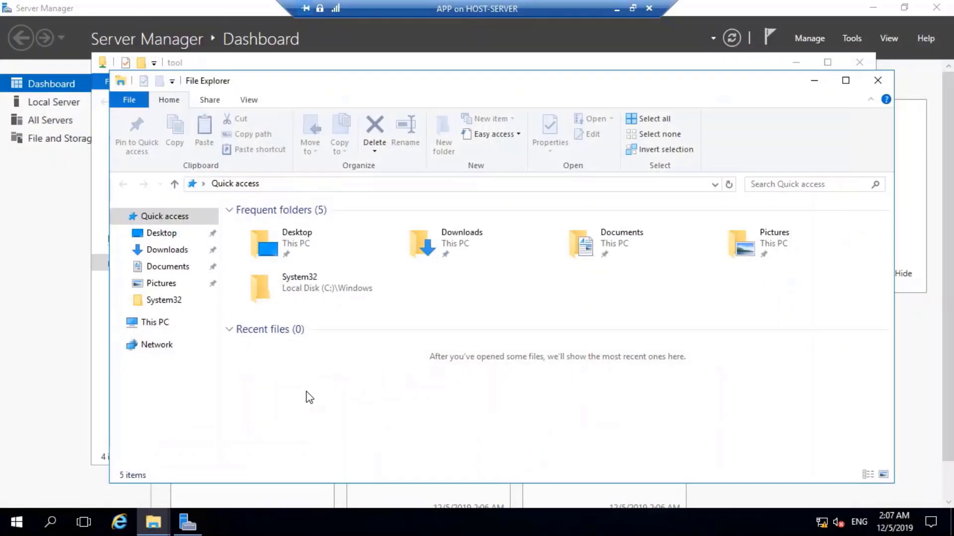
click(878, 79)
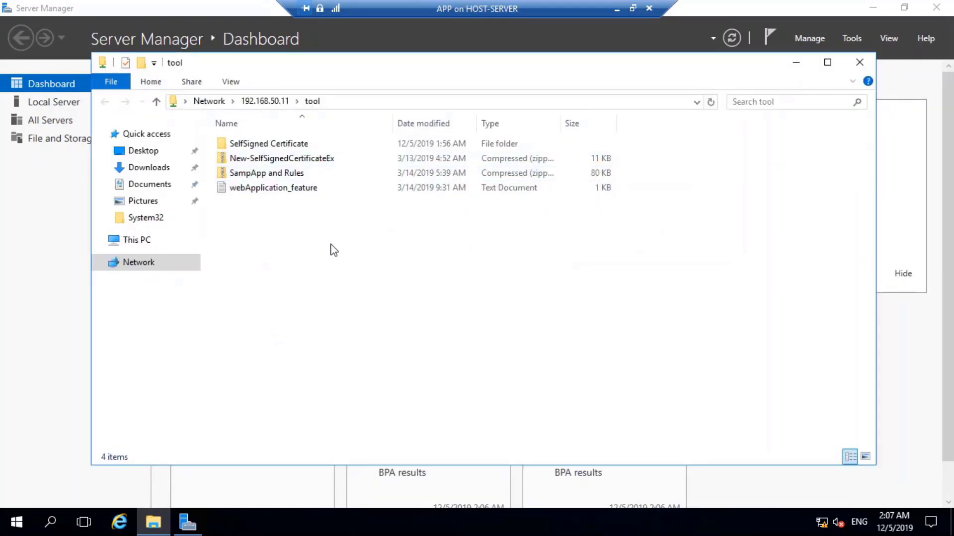
drag(281, 213, 300, 145)
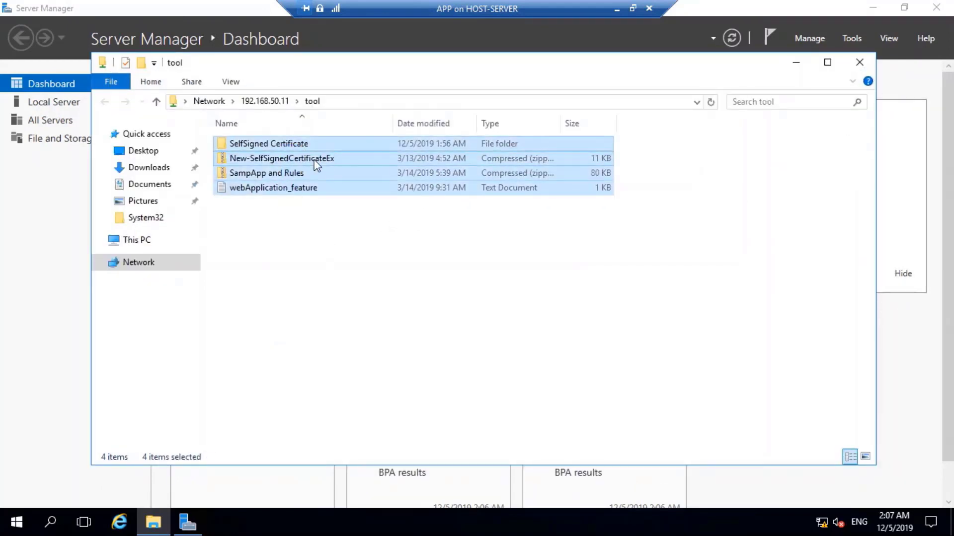
Create a folder named 'tool' on the Desktop and paste the four items into it.
click(140, 151)
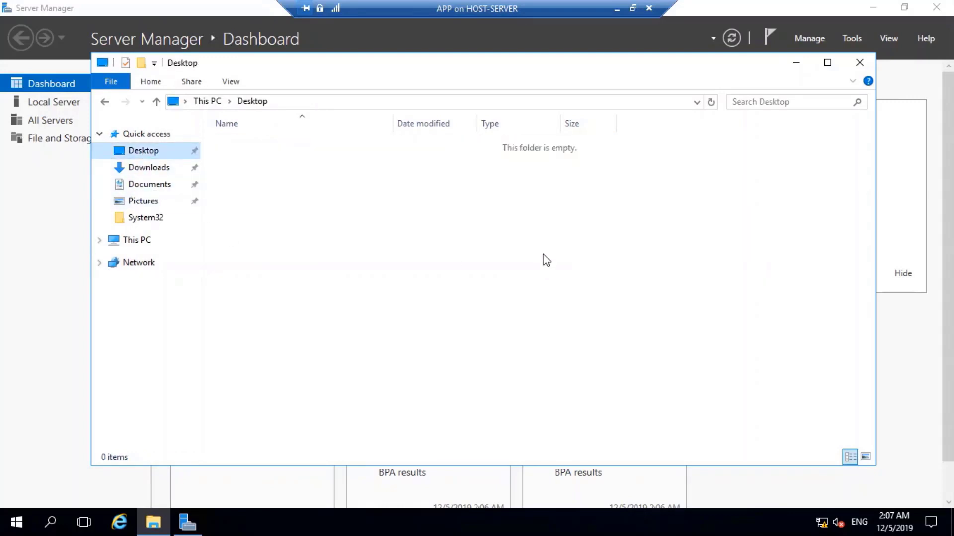
key(ctrl+shift+n)
text(tool)
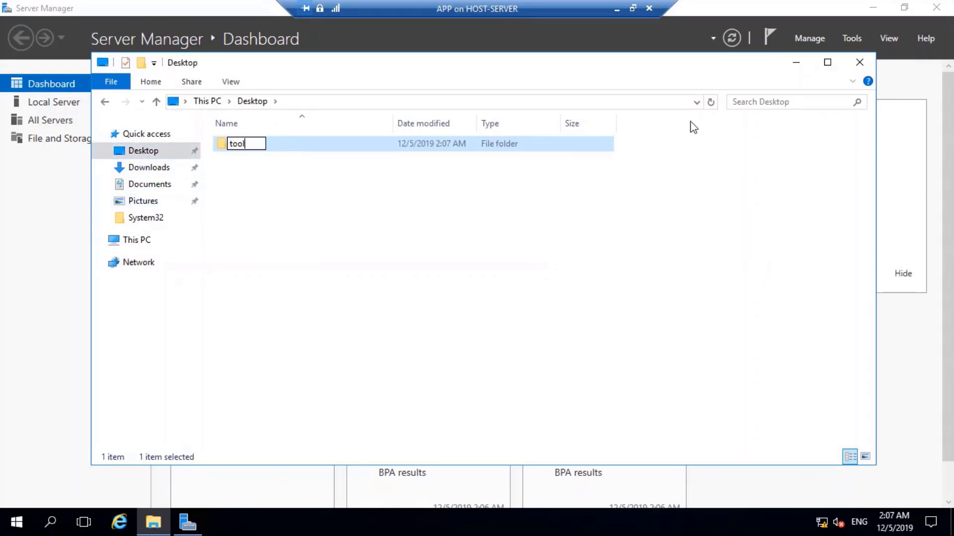
key(Return)
key(Return)
key(ctrl+v)
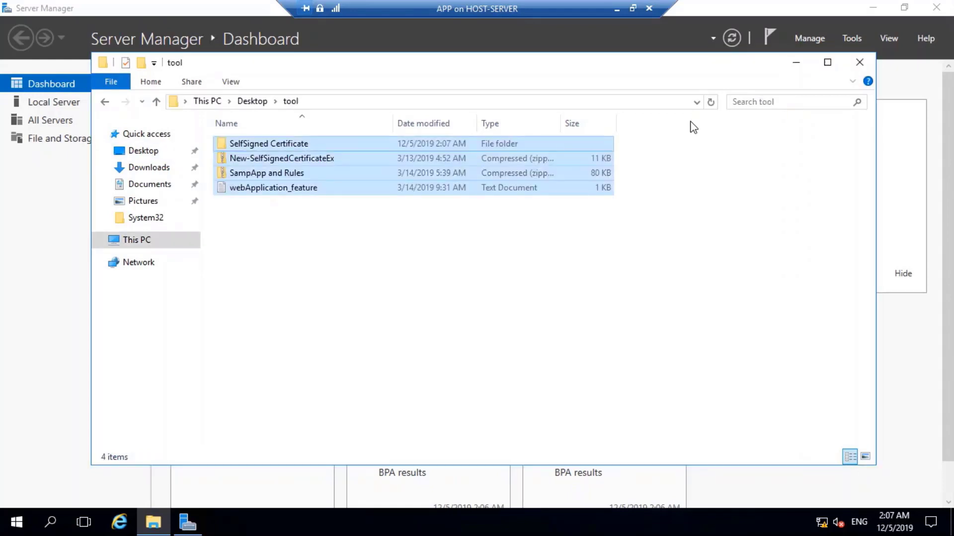
click(482, 314)
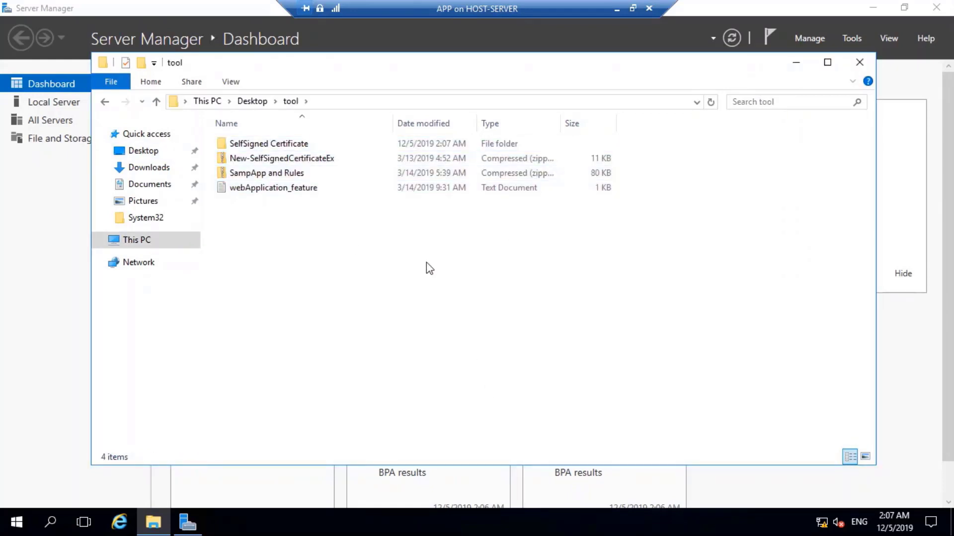
click(632, 8)
Switch to the ADFS virtual machine and sign in with its password.
click(370, 522)
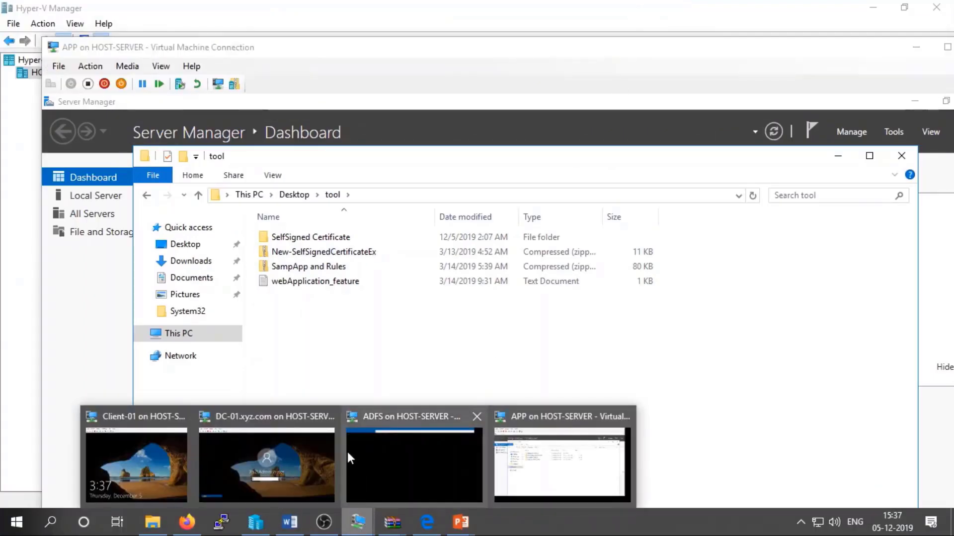
click(408, 445)
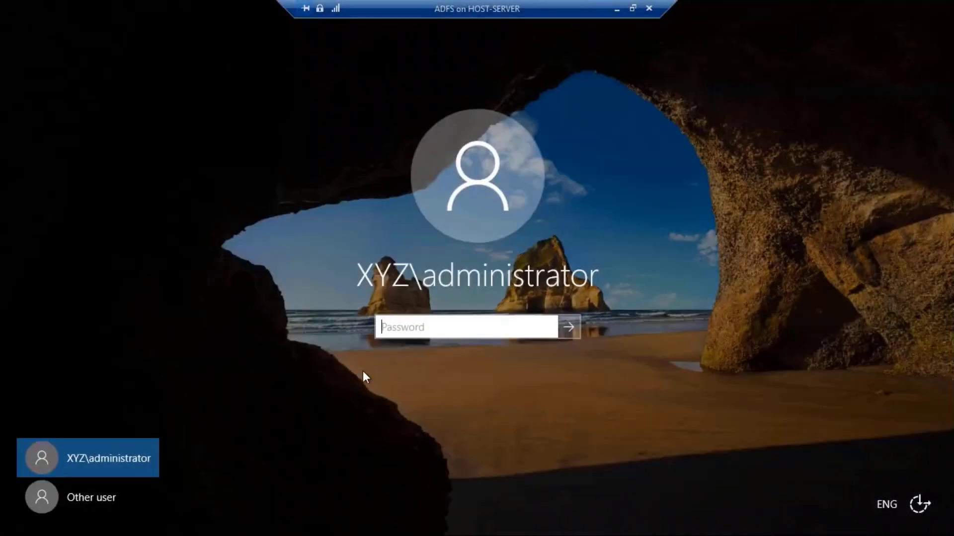
text(•••••••••)
key(Return)
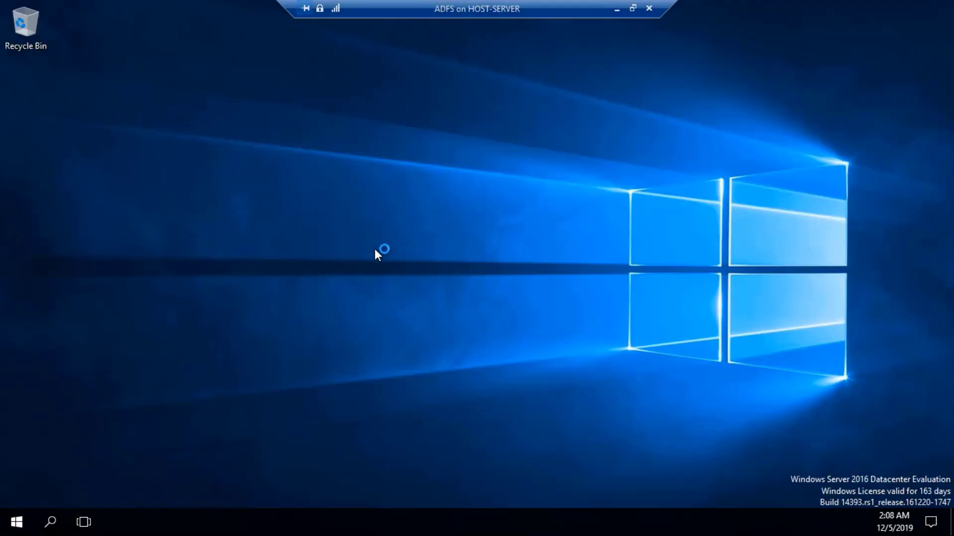
Open \\192.168.50.11\tool, entering a 192.168.50.11\ domain user name and password.
key(super+r)
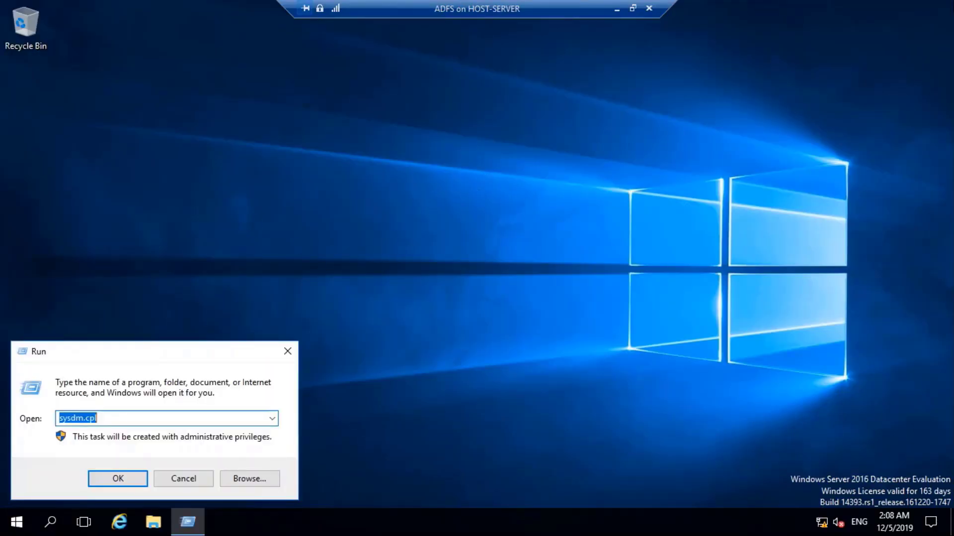
text(\\)
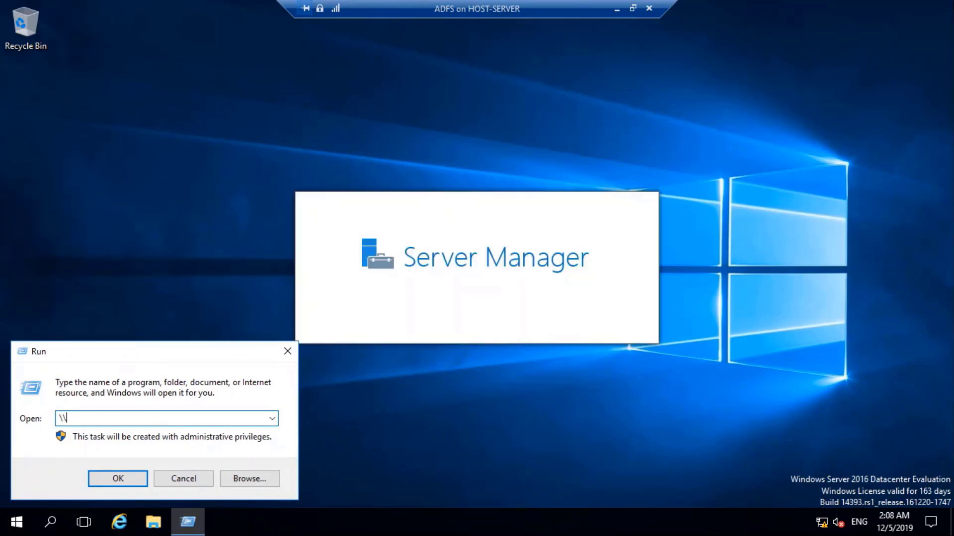
text(1)
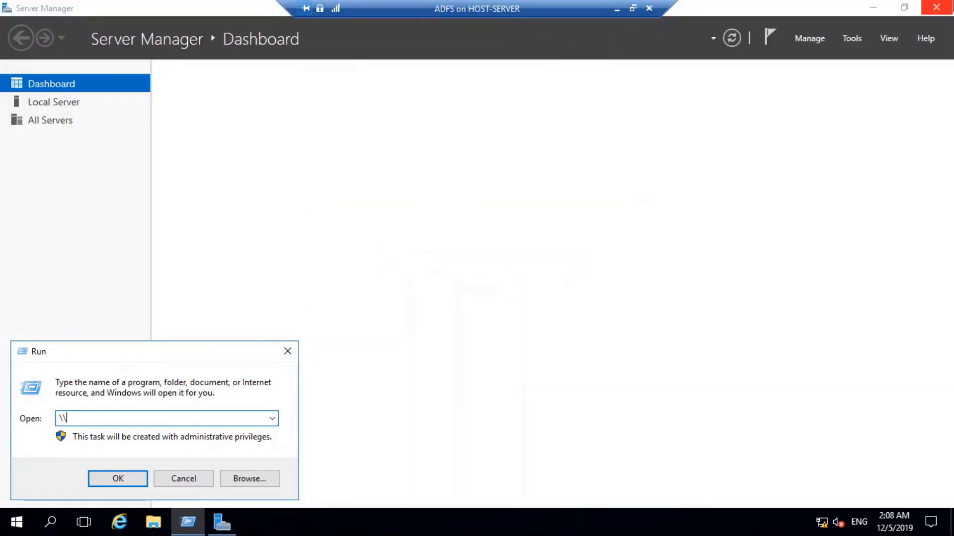
text(92)
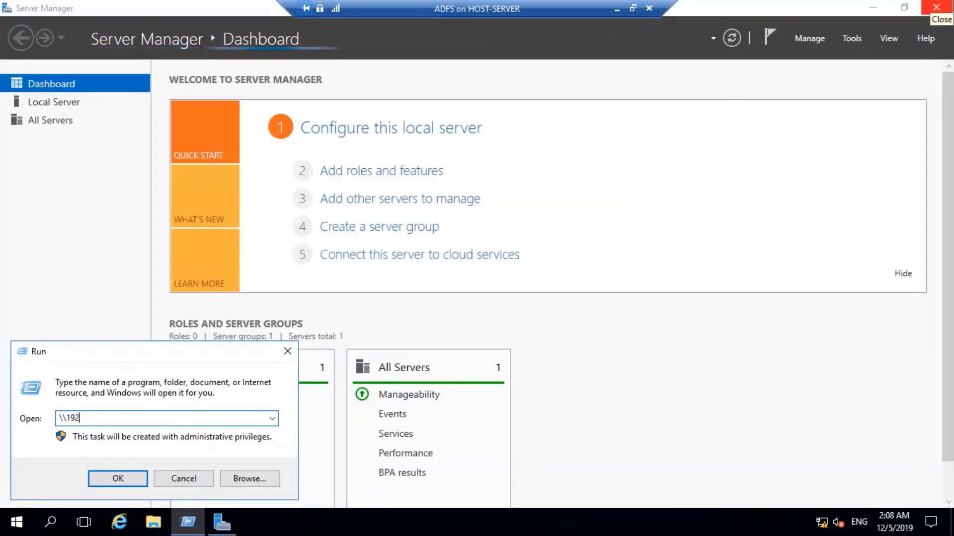
text(.168.)
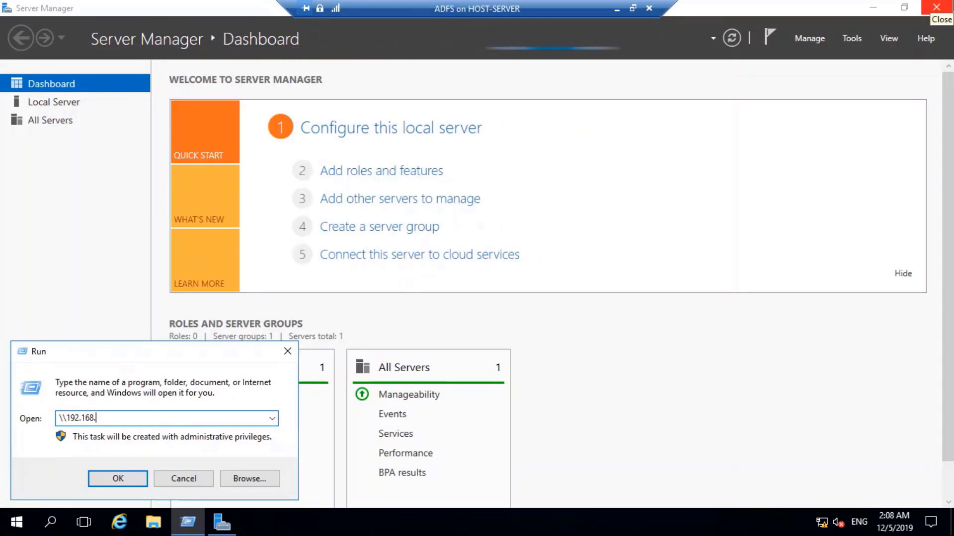
text(50.11)
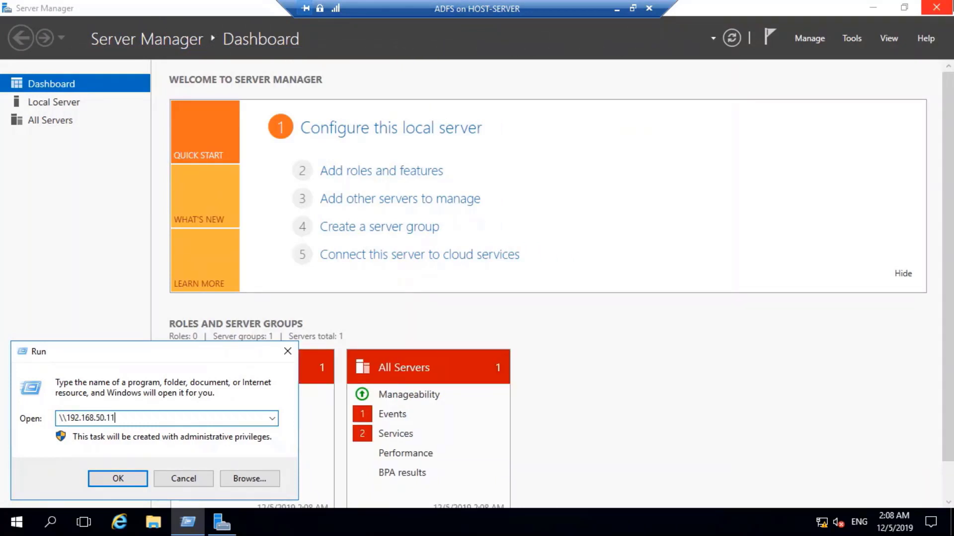
text(\tool)
key(Return)
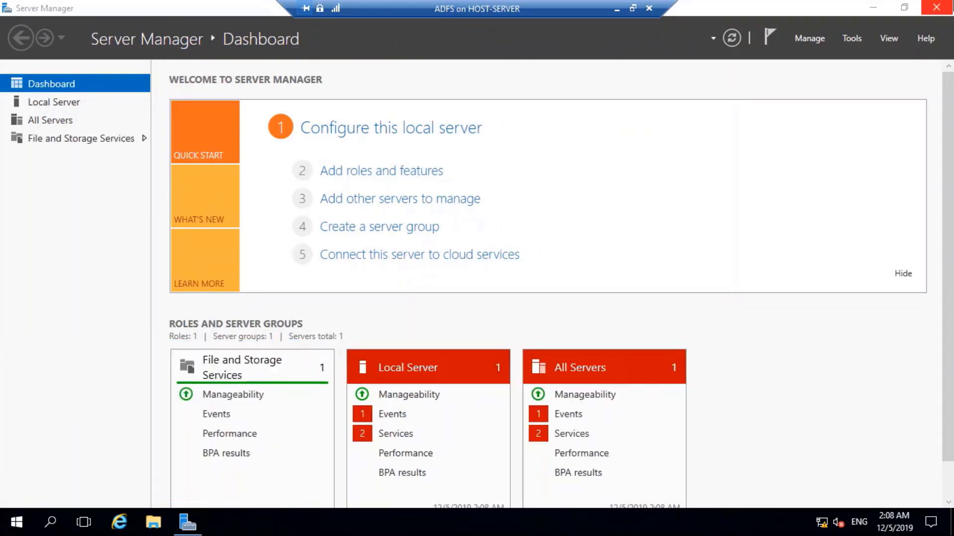
text(ma)
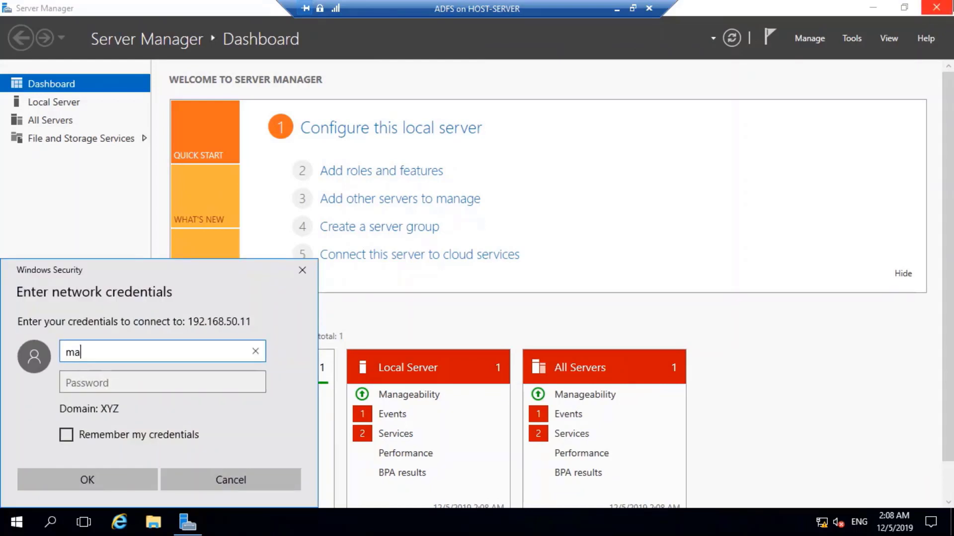
text(rtin)
key(Tab)
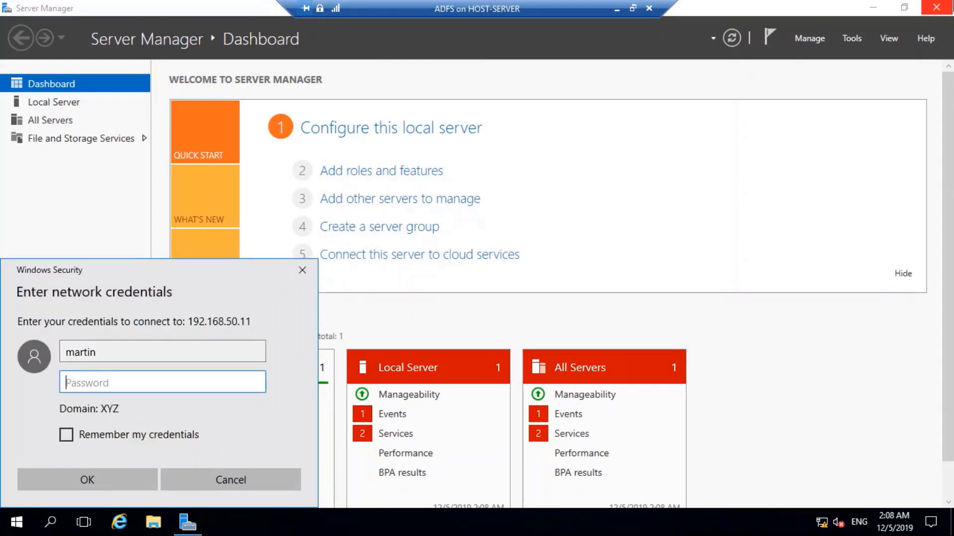
text(•••••••••••)
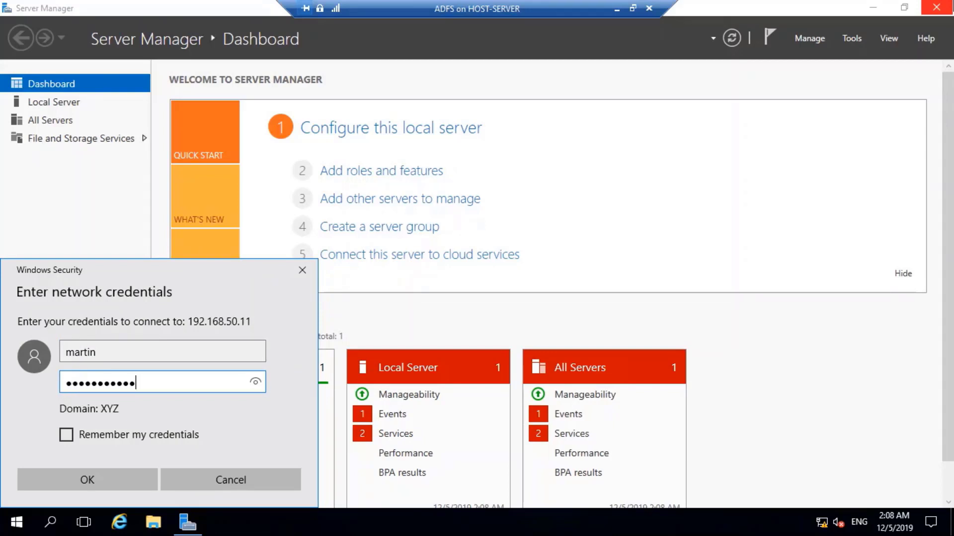
click(69, 352)
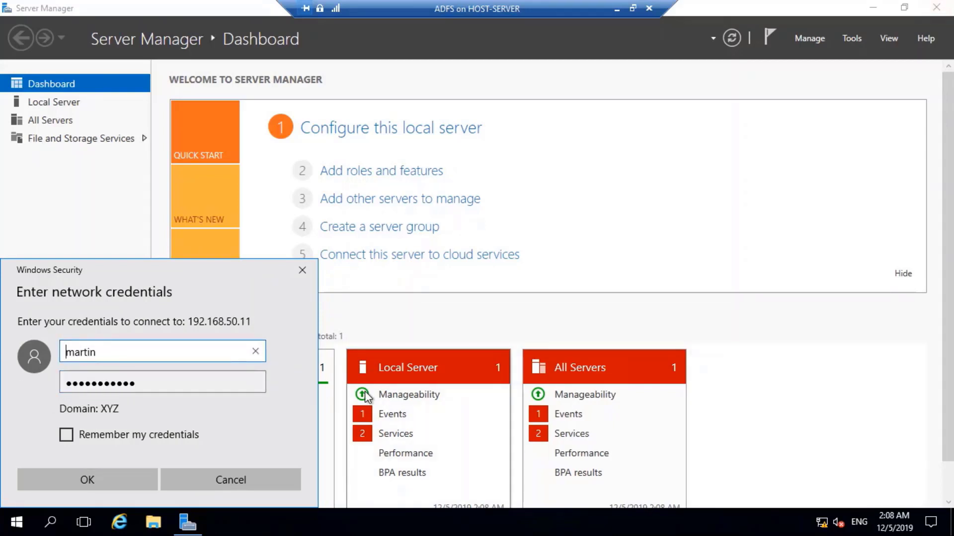
text(192.168)
text(.50.11)
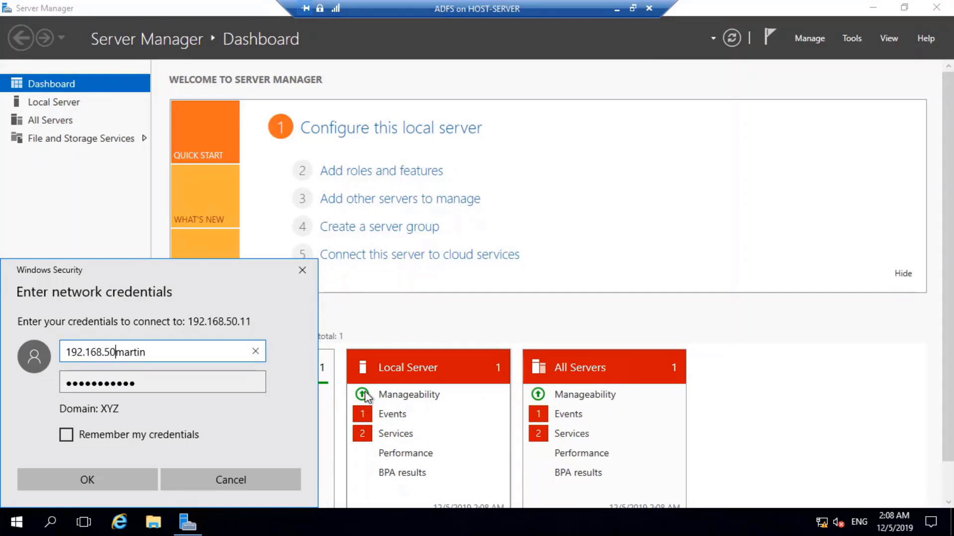
text(\)
key(Return)
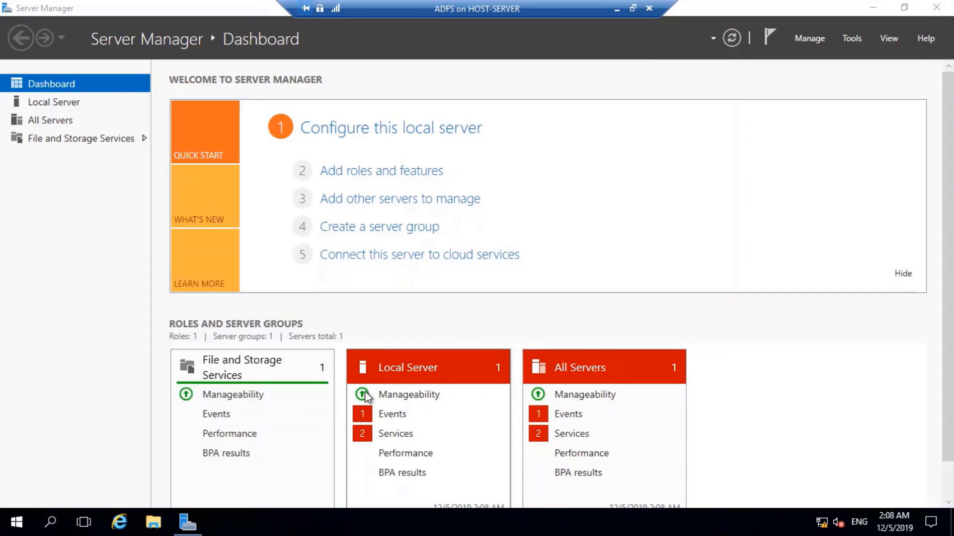
Copy the four shared items into a new 'tool' folder on the ADFS Desktop.
drag(400, 215, 277, 157)
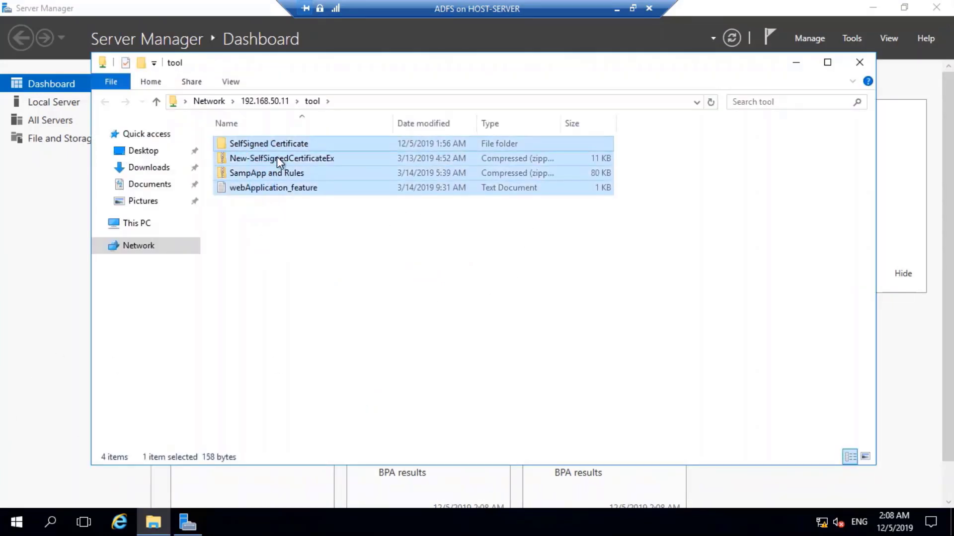
click(144, 151)
key(ctrl+shift+n)
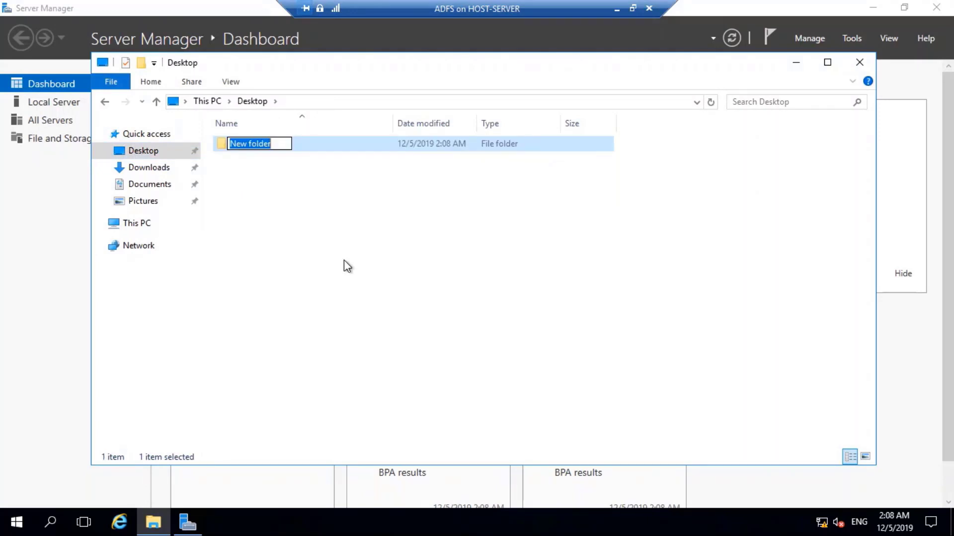
text(tool)
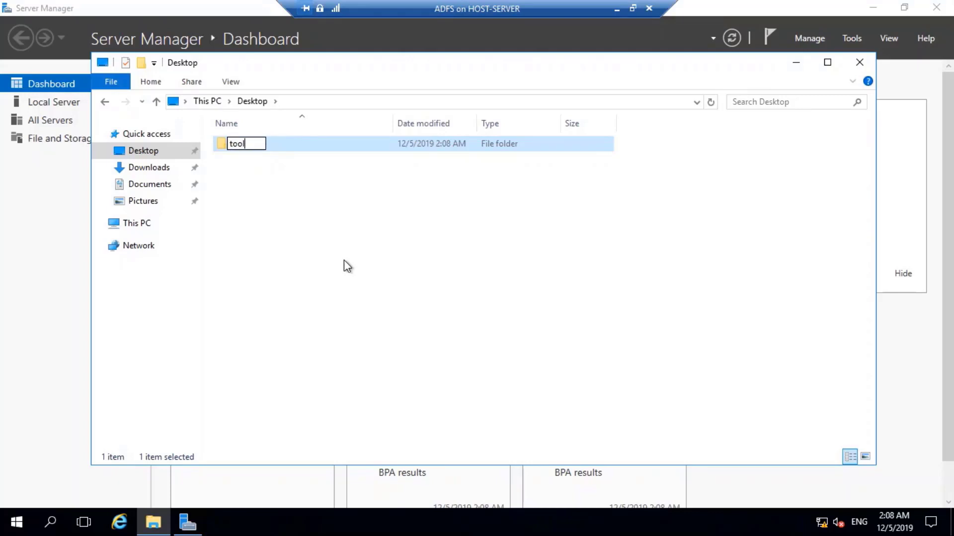
key(Return)
key(Return)
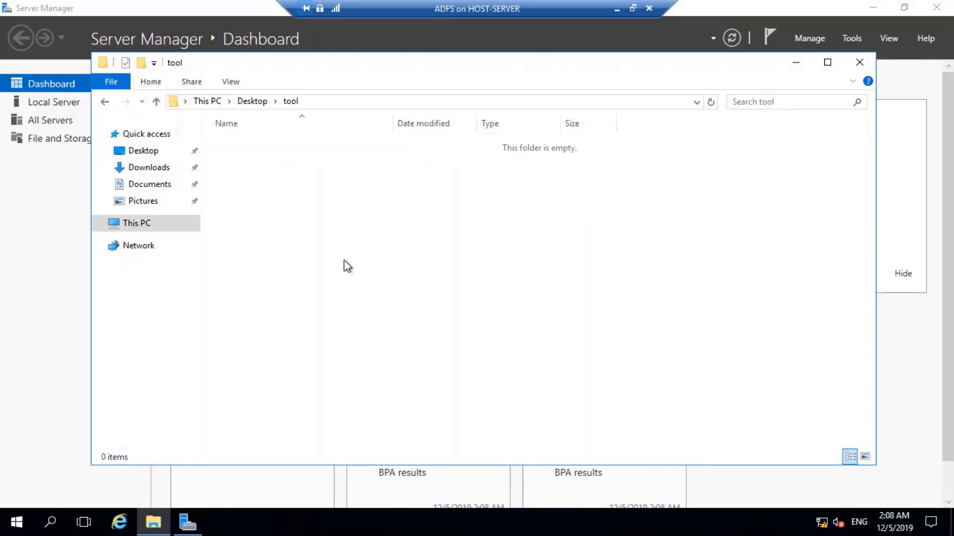
key(ctrl+v)
click(348, 298)
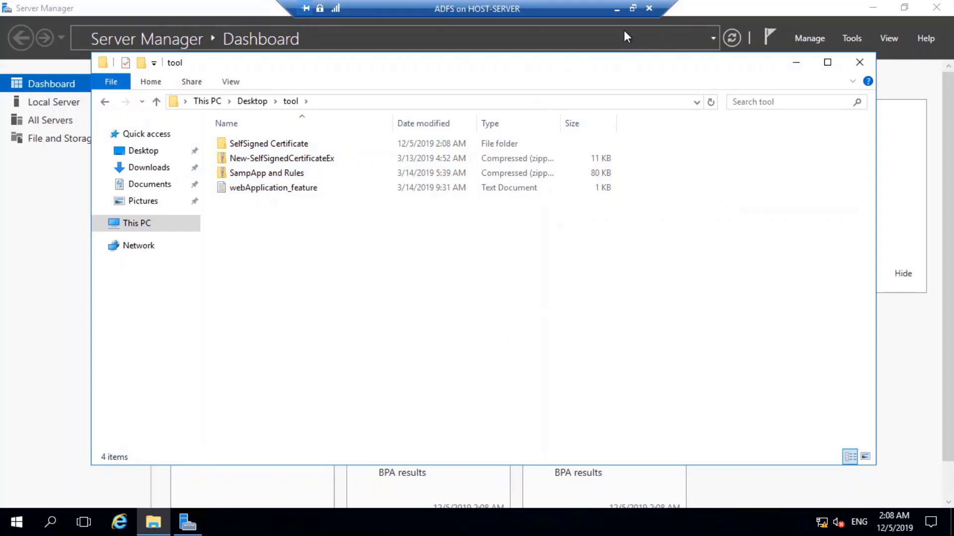
Switch to the APP VM and open its SelfSigned Certificate folder.
click(616, 10)
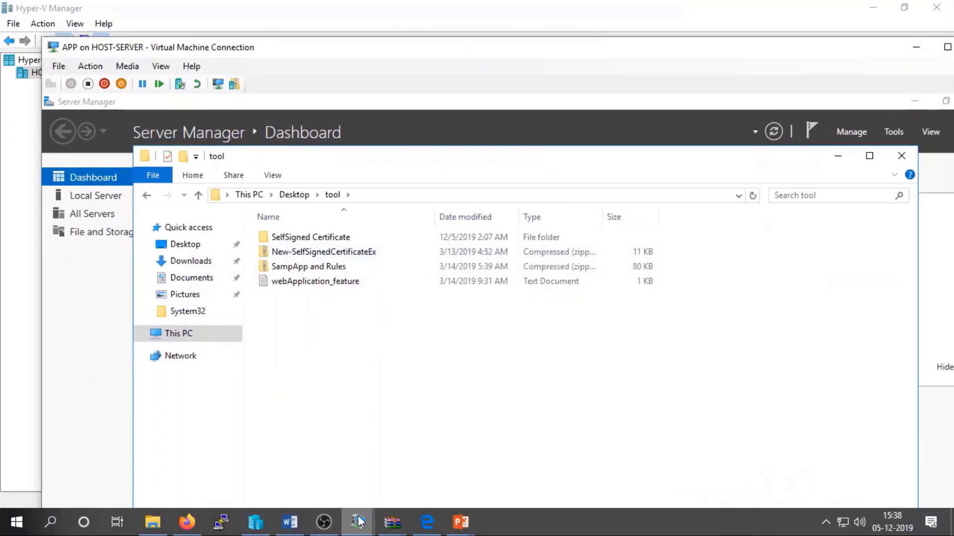
mouse_move(350, 517)
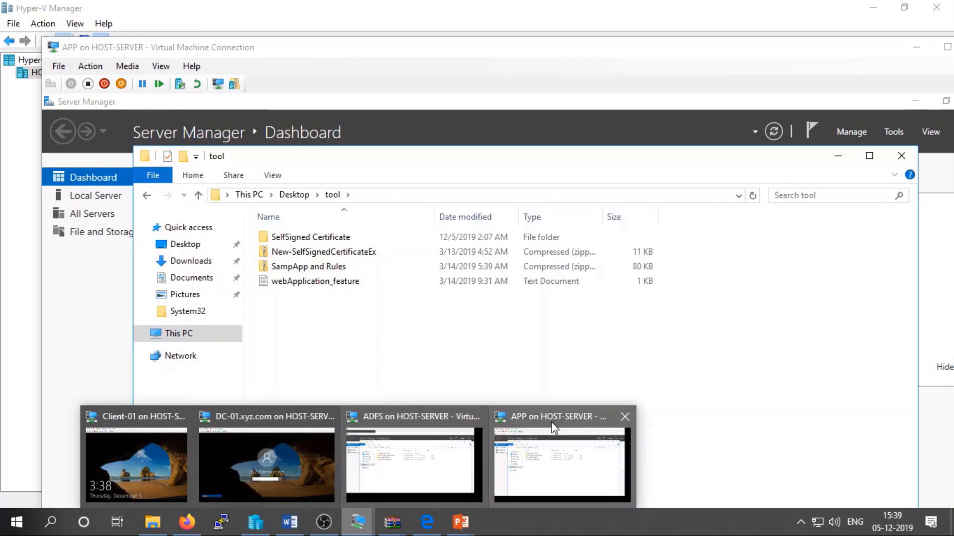
click(536, 433)
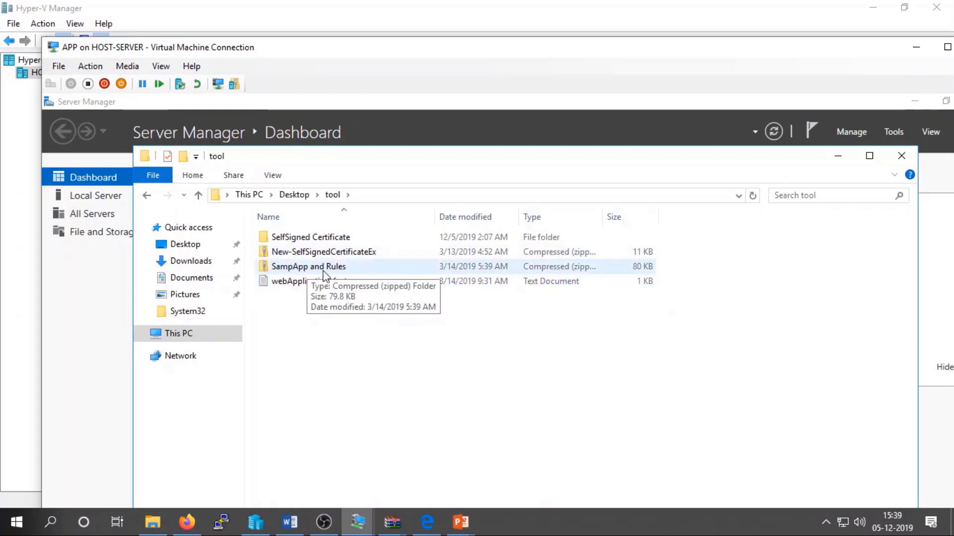
double_click(296, 238)
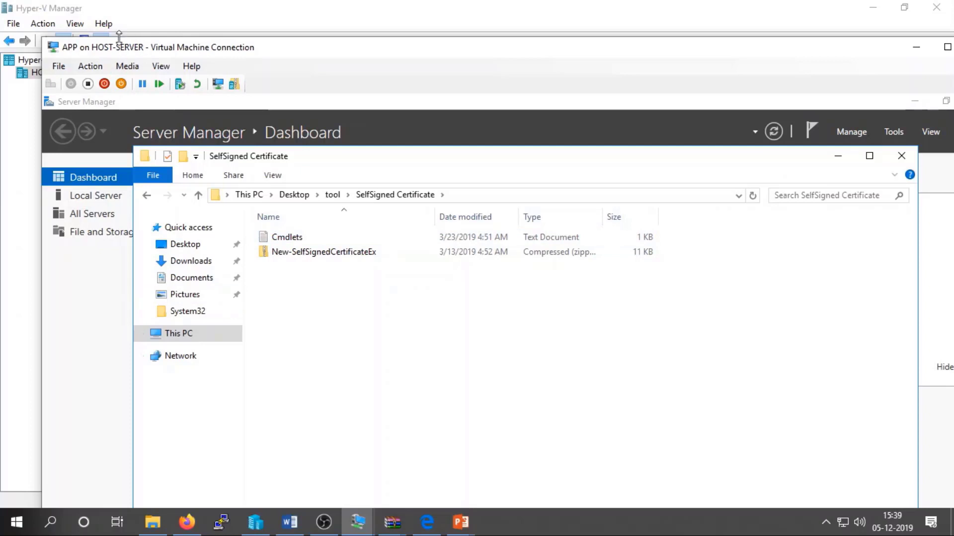
Open the Cmdlets file and highlight the stand-alone New-SelfsignedCertificateEx command.
double_click(295, 239)
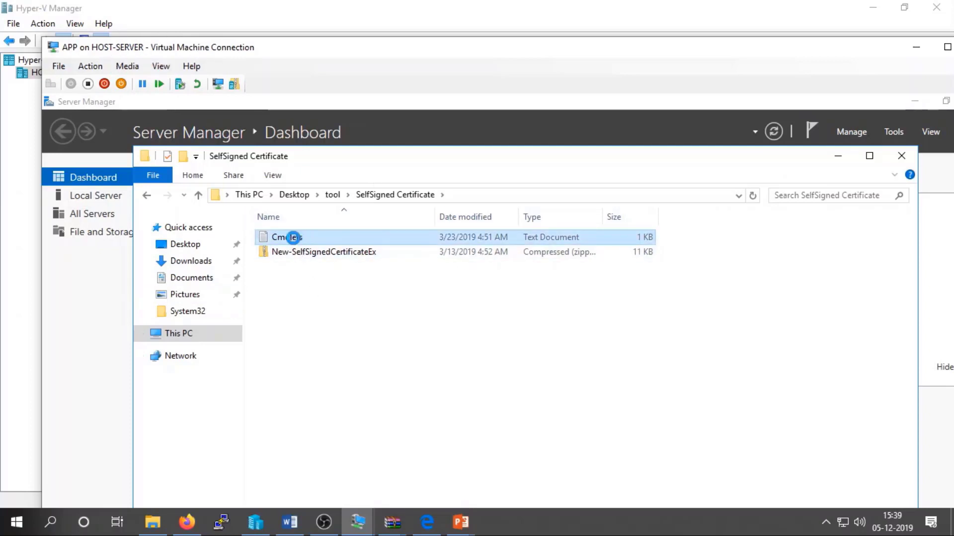
click(144, 213)
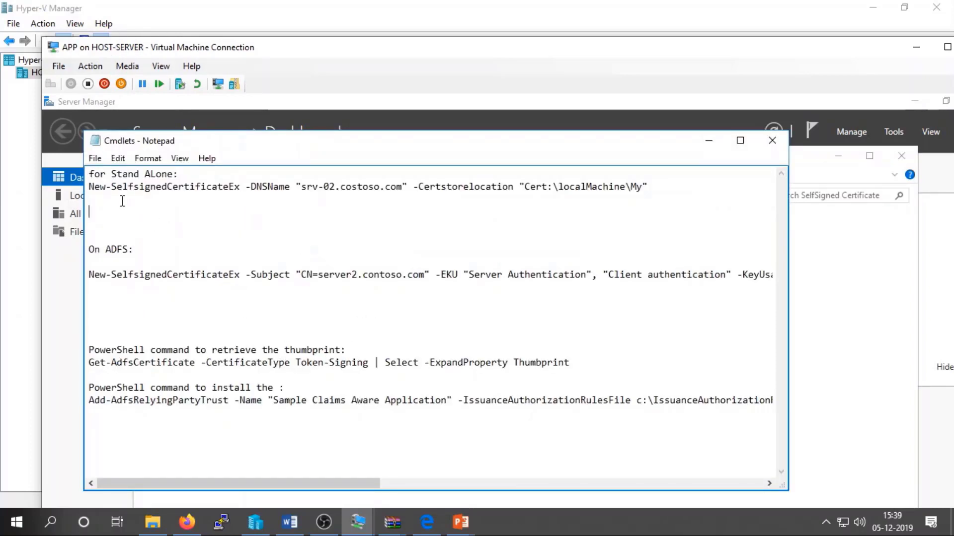
drag(91, 185, 652, 189)
click(633, 219)
Select the srv-02 host name in the command, then switch to the DC-01 VM.
drag(334, 186, 305, 190)
double_click(305, 191)
click(334, 187)
click(358, 522)
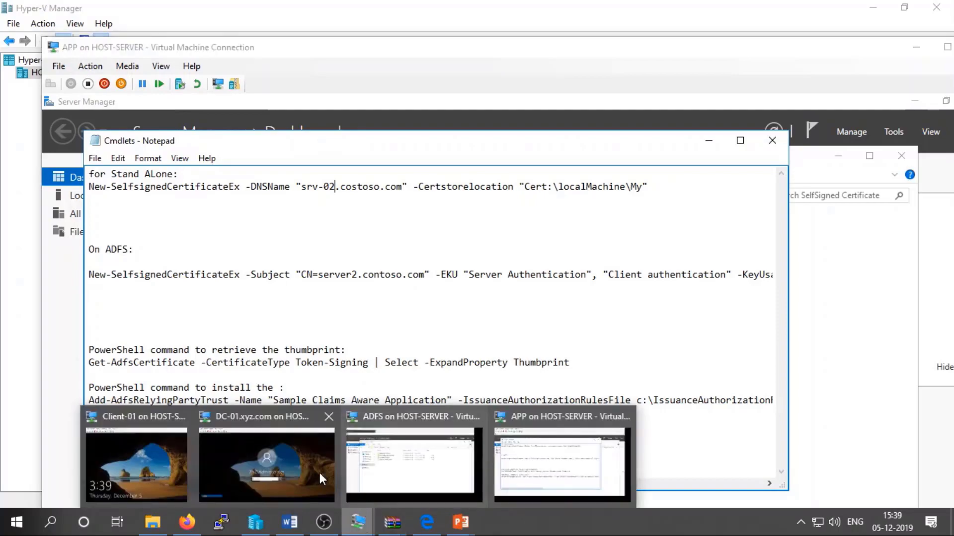
click(298, 467)
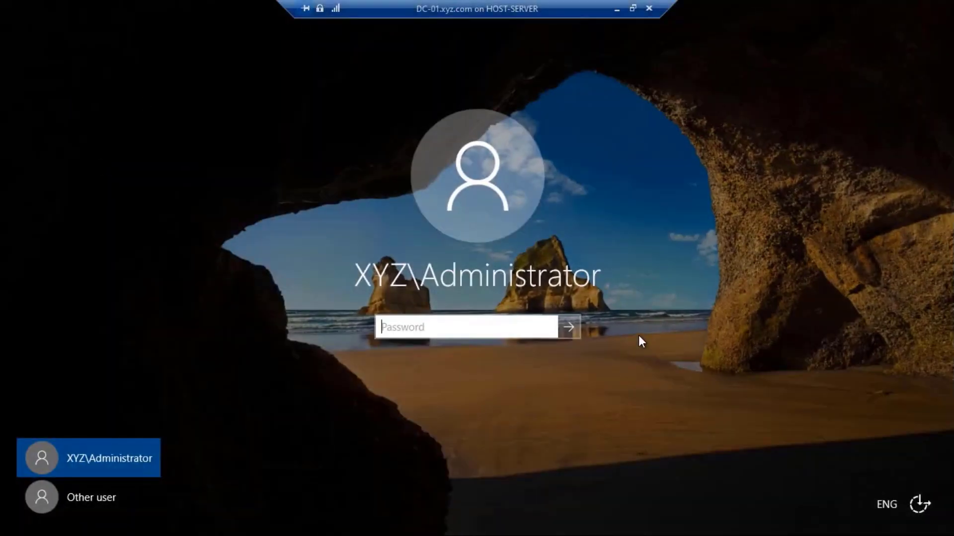
Sign in to DC-01 and launch dnsmgmt.msc from the Run box.
text(•••••••)
key(Return)
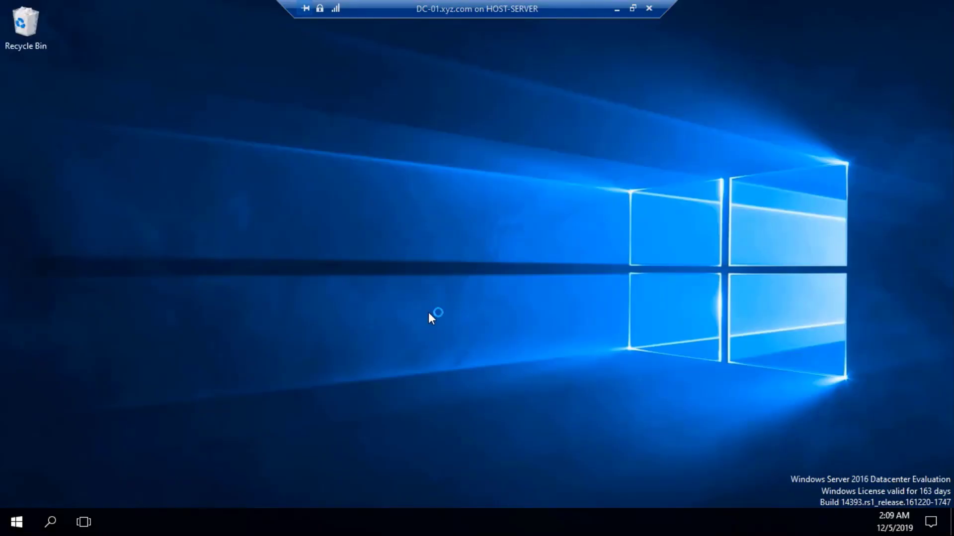
key(super+r)
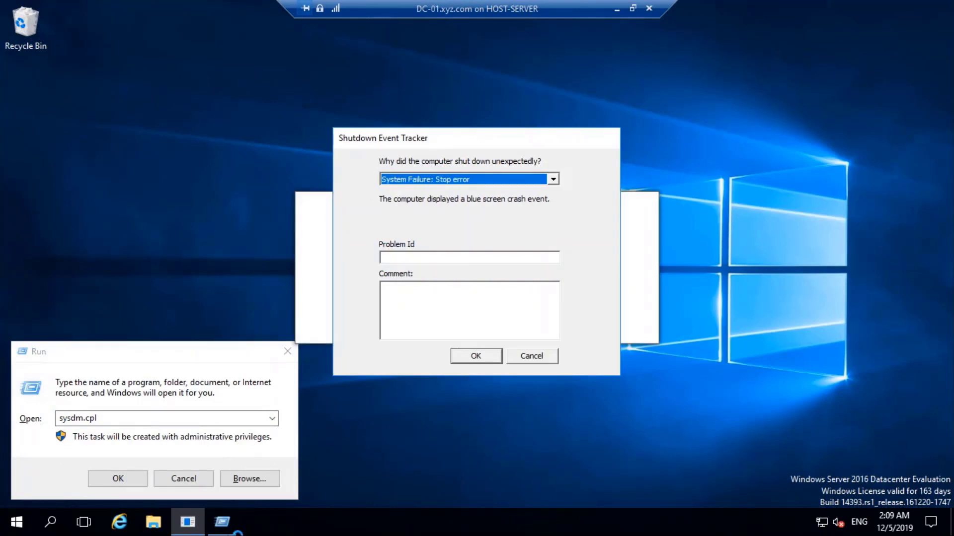
click(225, 418)
key(ctrl+a)
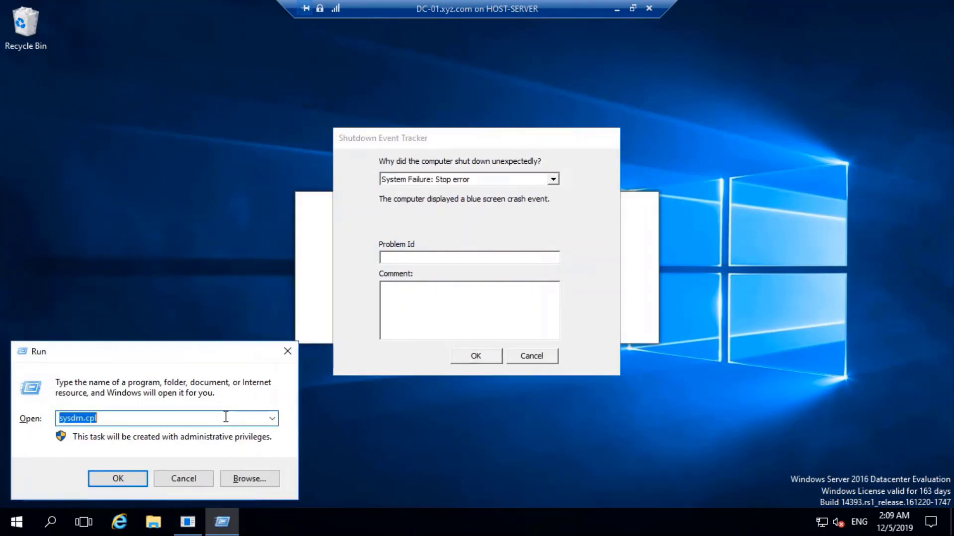
text(dnsm)
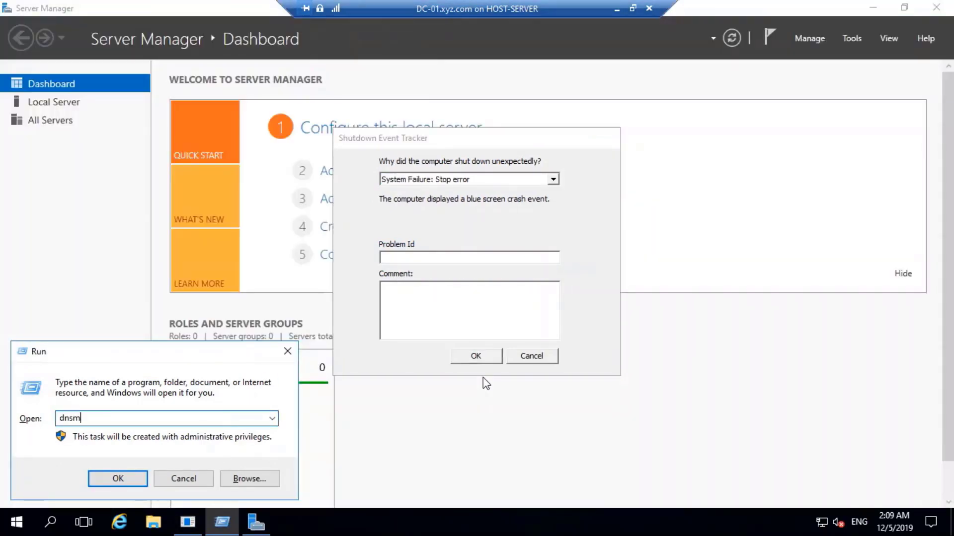
text(gmt.msc)
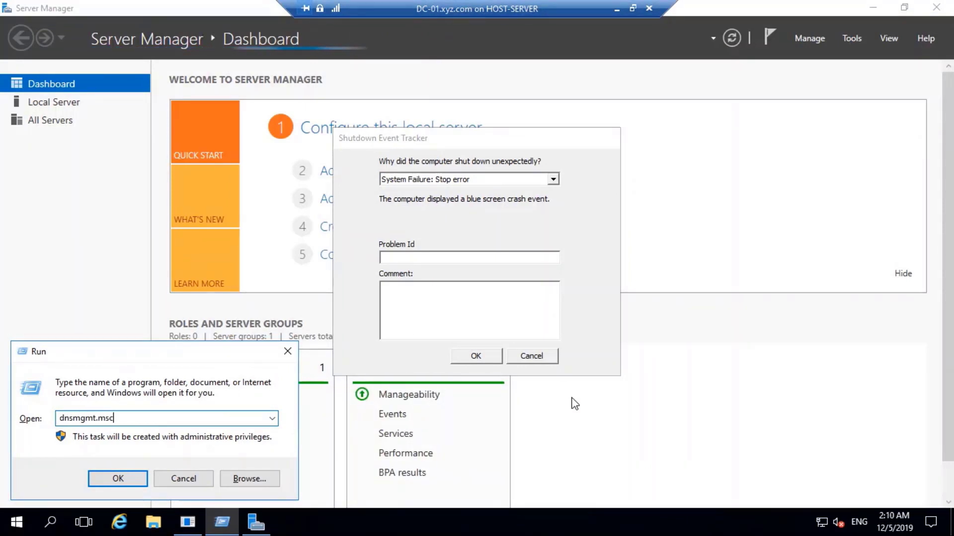
key(Return)
Cancel the Shutdown Event Tracker and bring DNS Manager to the front.
click(549, 359)
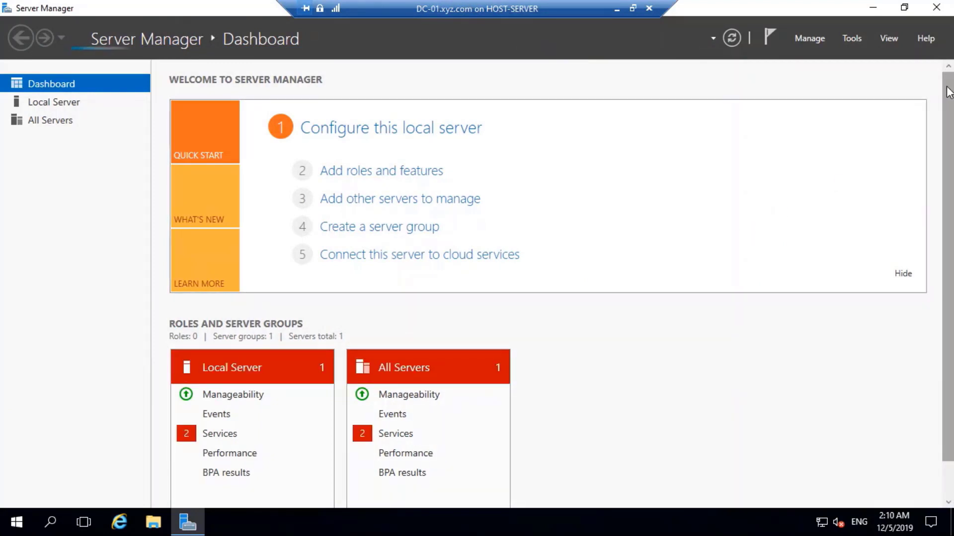
scroll(760, 243, down, 1)
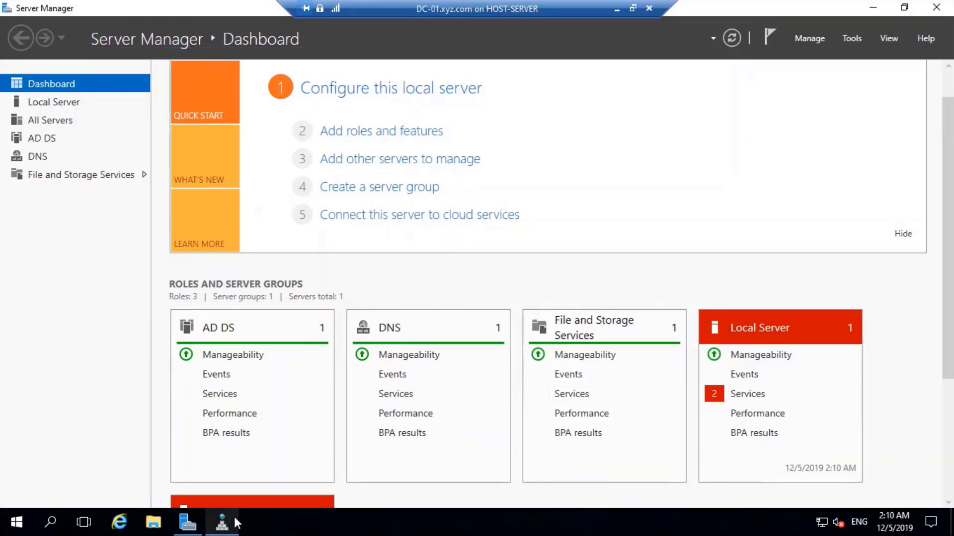
click(234, 517)
In the xyz.com zone, start a New Host record, dismissing the updates prompt and Settings window.
double_click(221, 129)
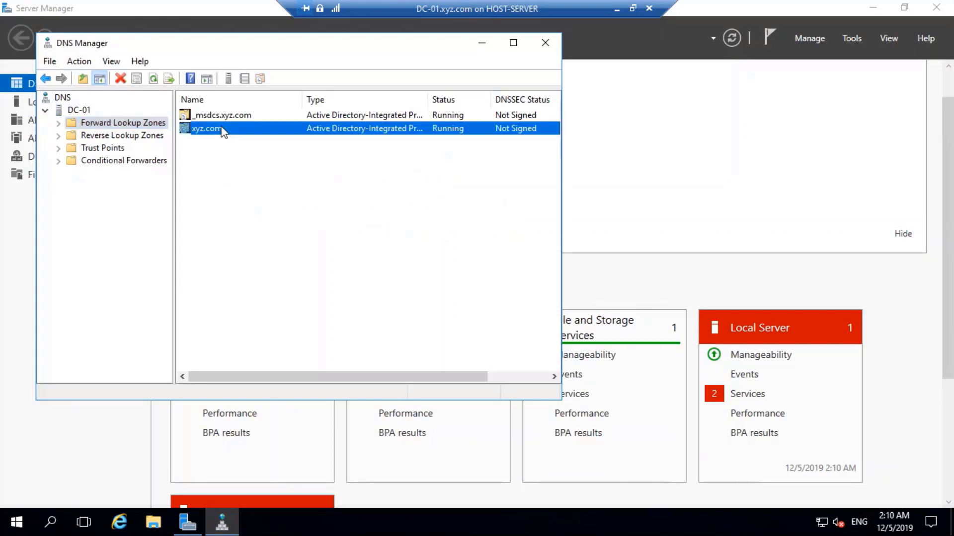
click(210, 261)
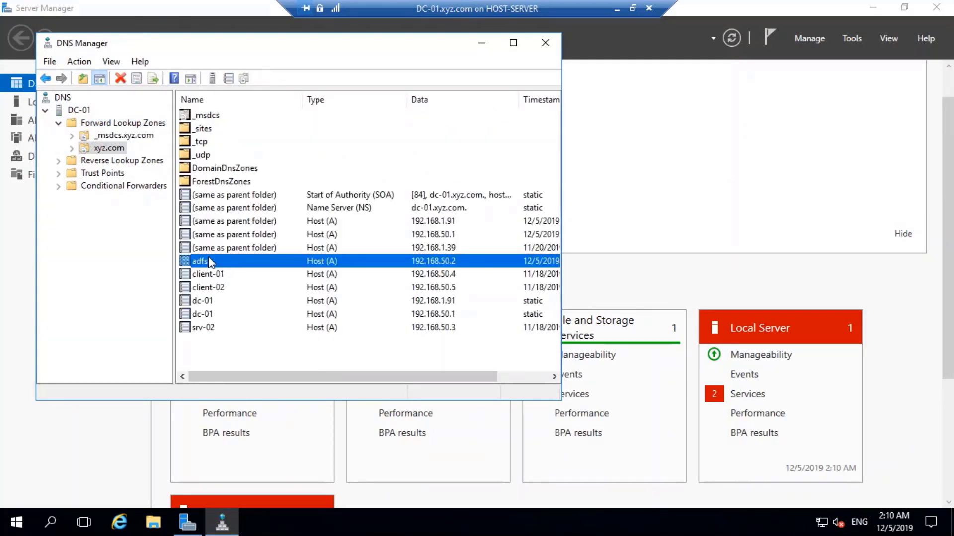
click(234, 353)
right_click(234, 354)
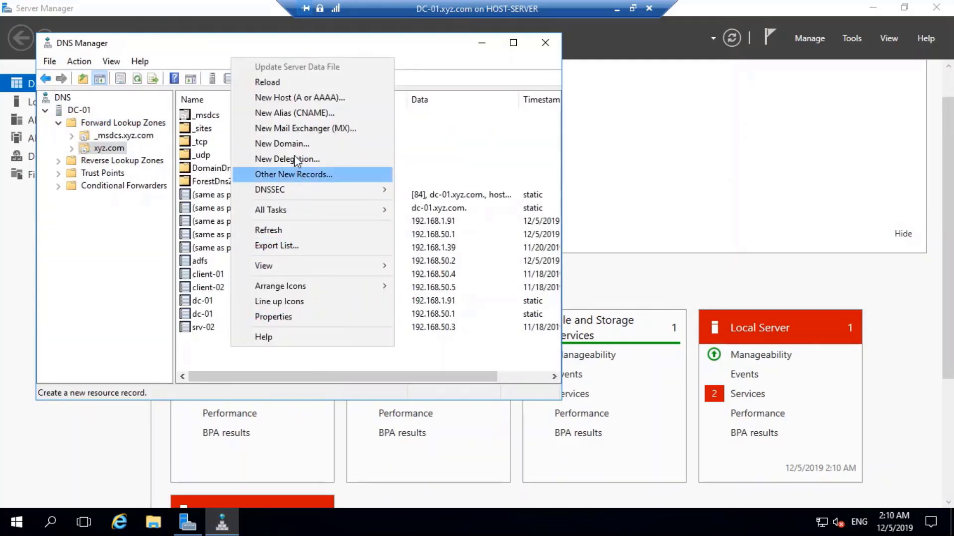
click(291, 99)
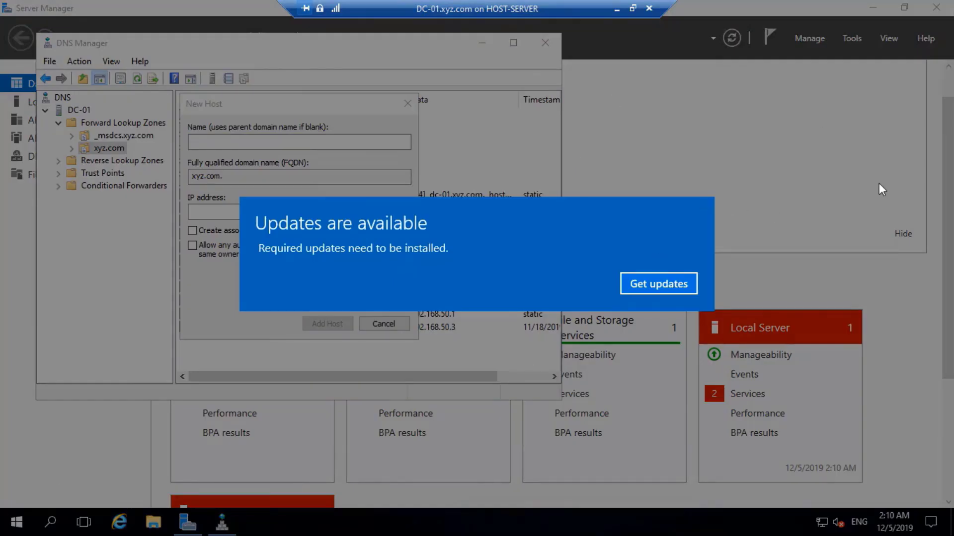
click(659, 284)
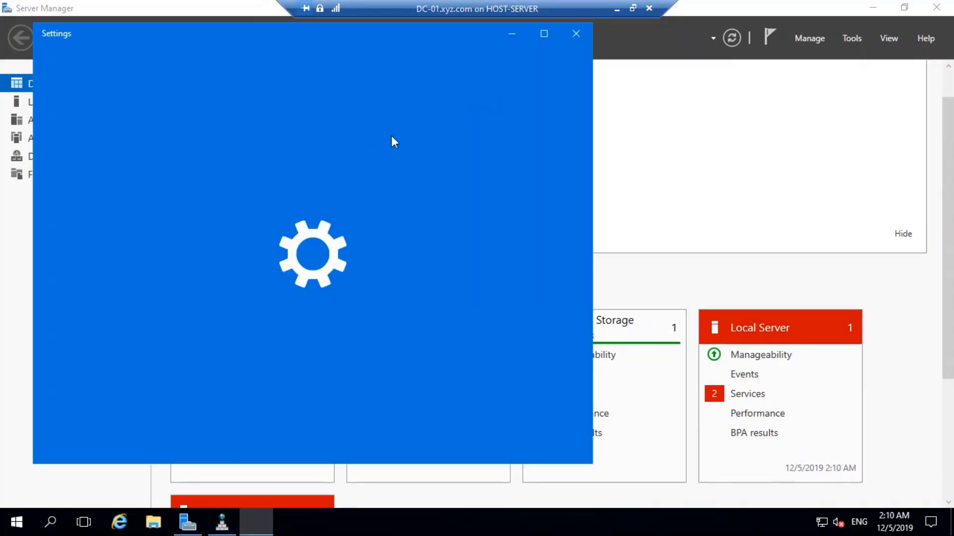
click(575, 31)
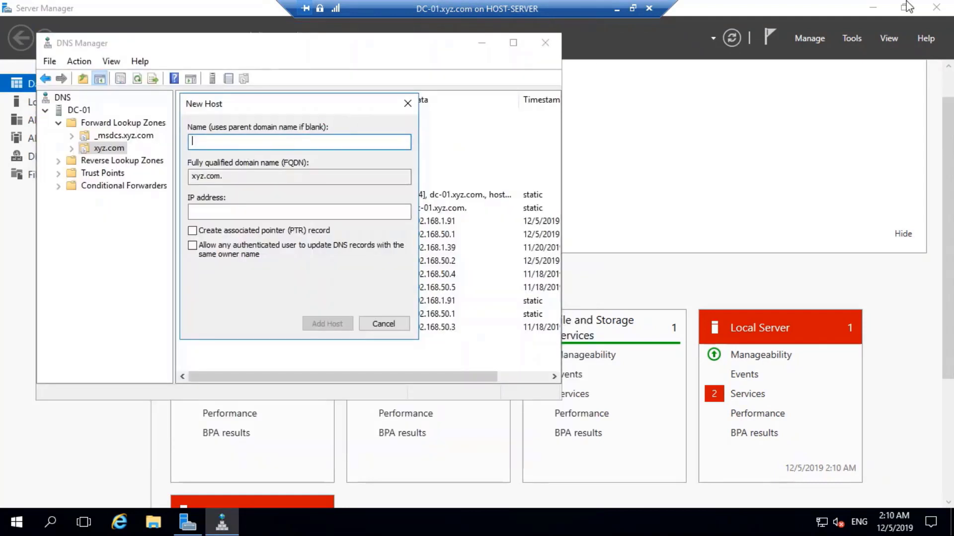
Add host record 'app' with IP 192.168.50.3, then close DNS Manager.
text(app)
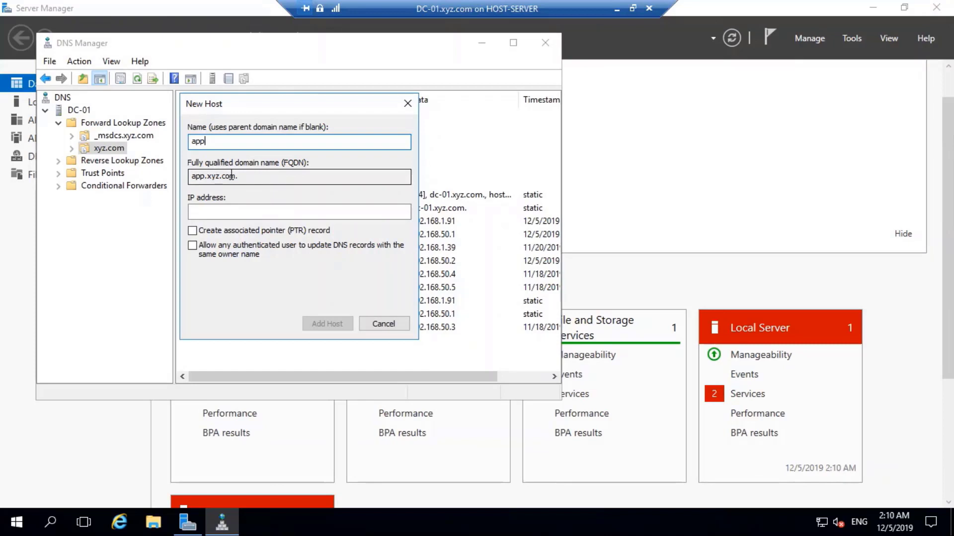
click(205, 208)
text(192)
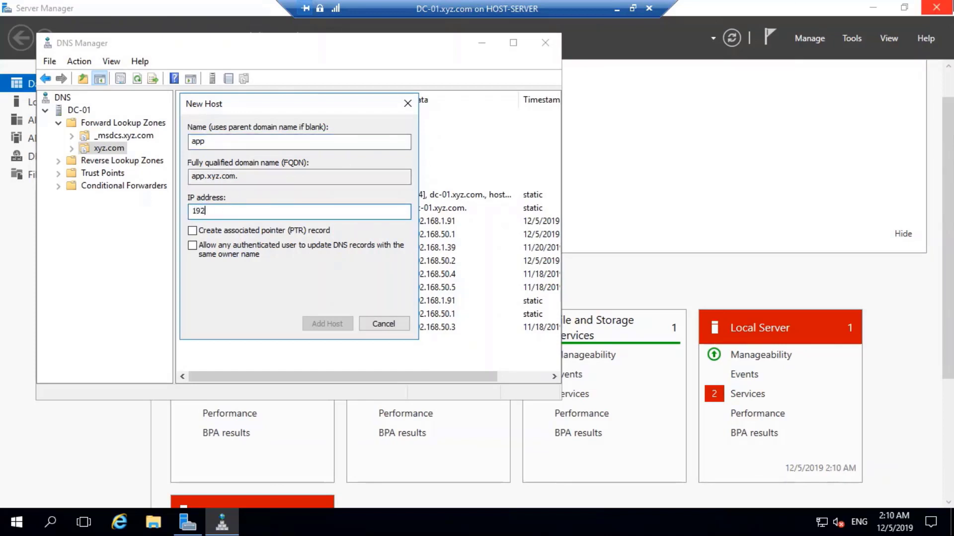
text(.168.50.3)
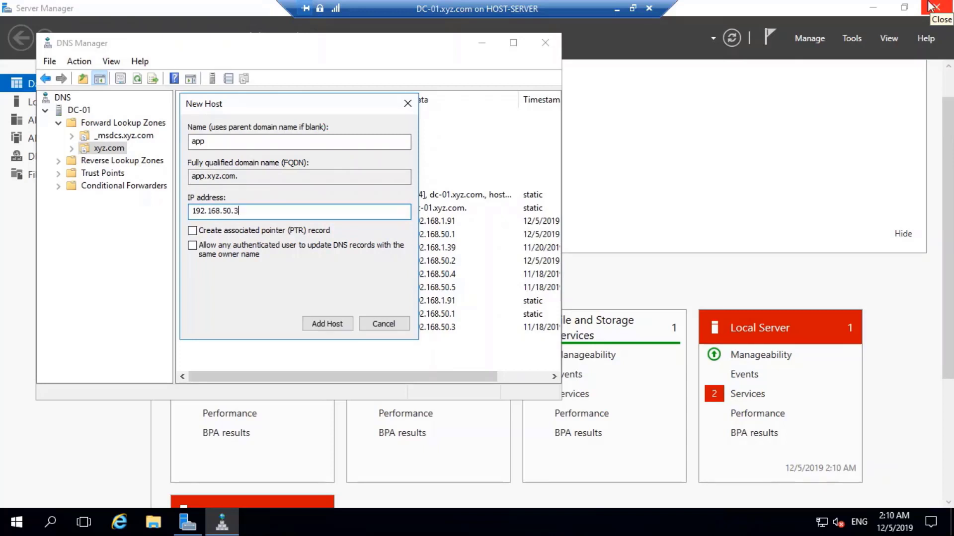
click(326, 328)
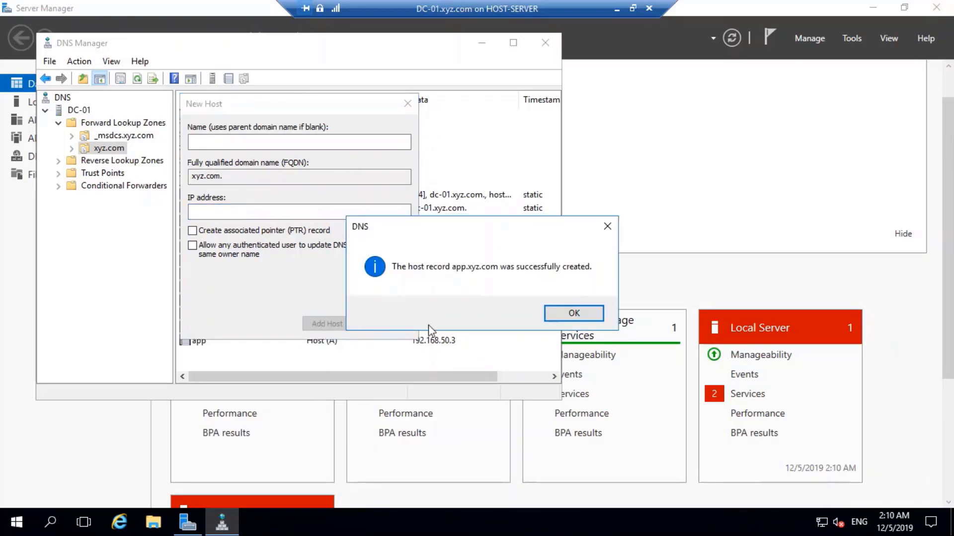
click(571, 313)
click(383, 324)
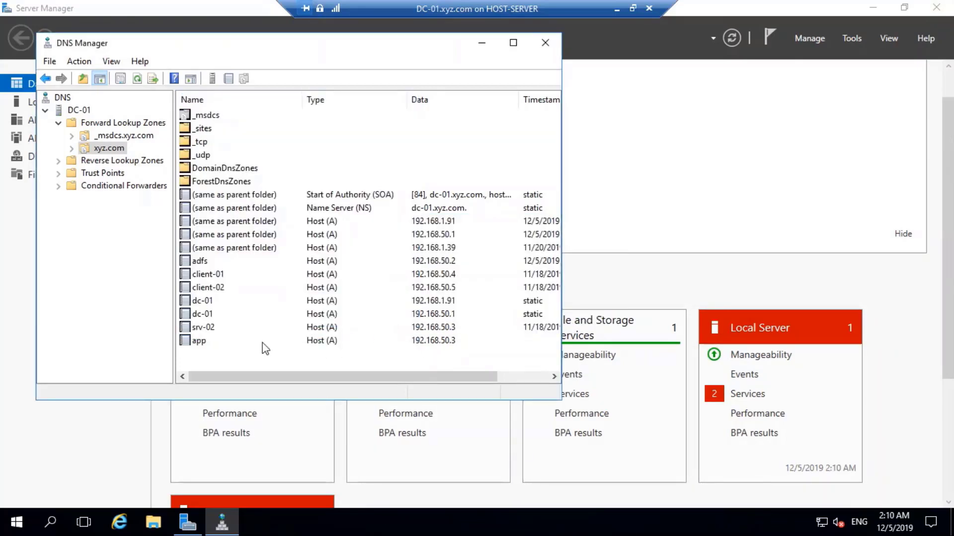
click(203, 342)
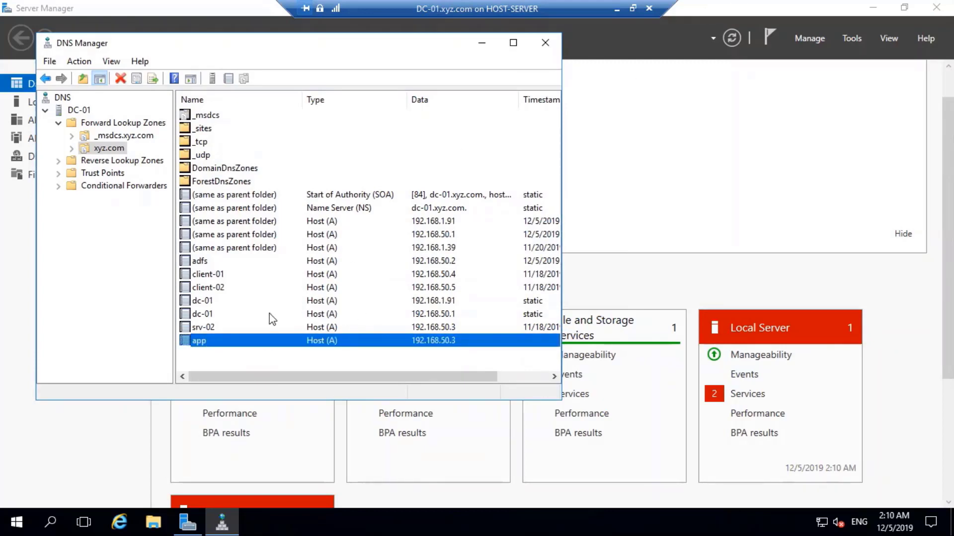
click(545, 42)
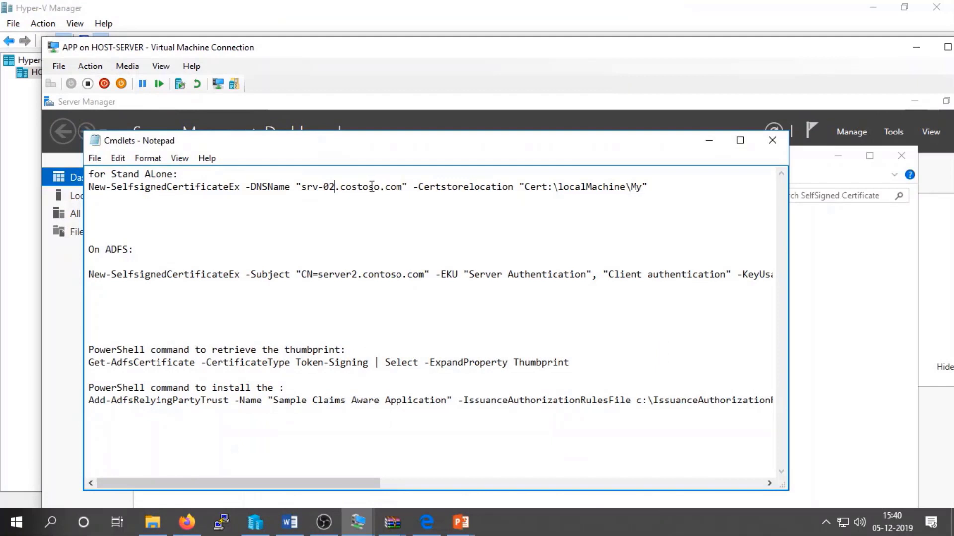
Replace the DNSName value srv-02.costoso.com with app.xyz.com.
drag(402, 186, 300, 188)
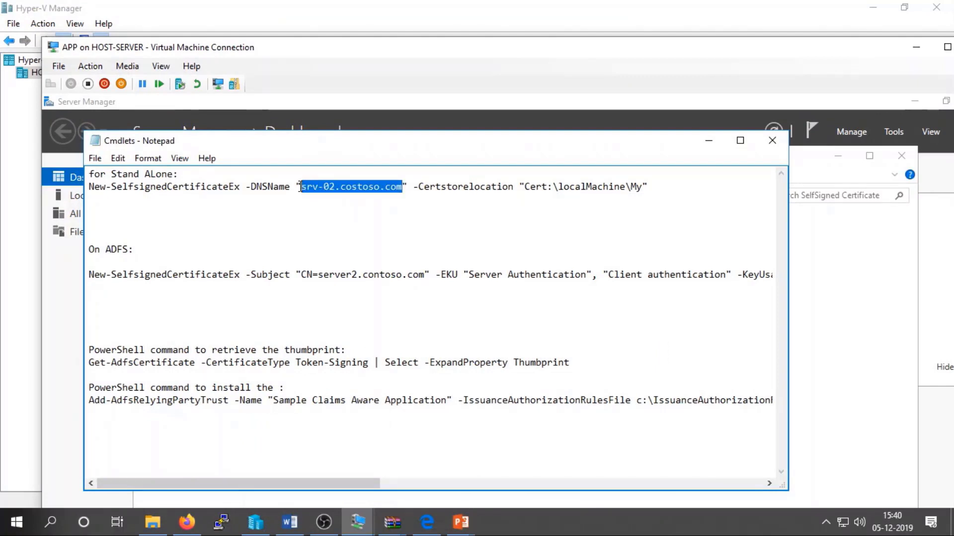
click(300, 187)
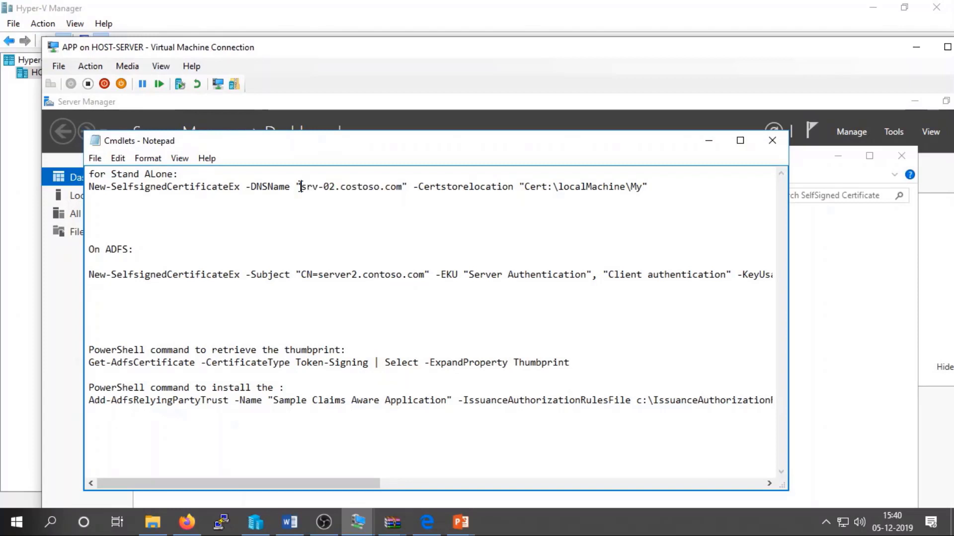
drag(301, 187, 401, 191)
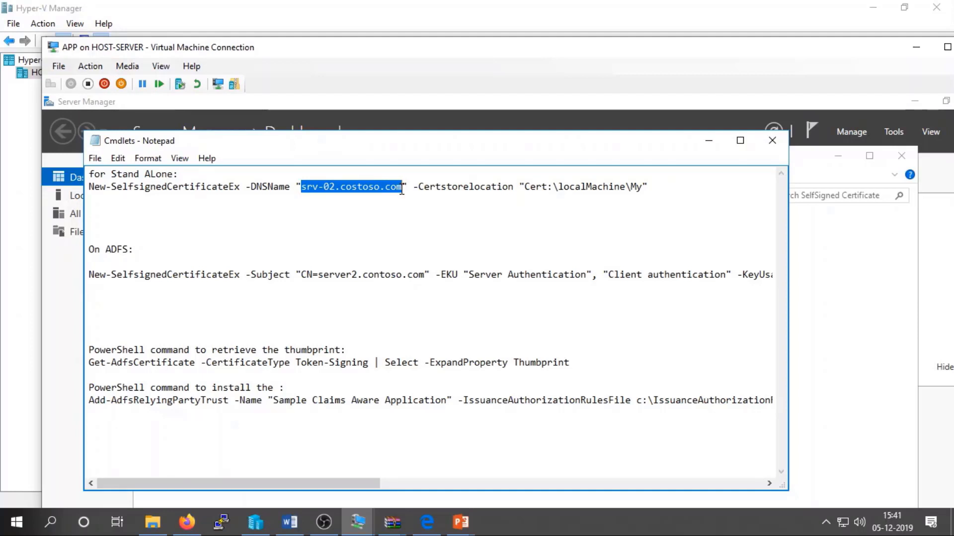
click(402, 190)
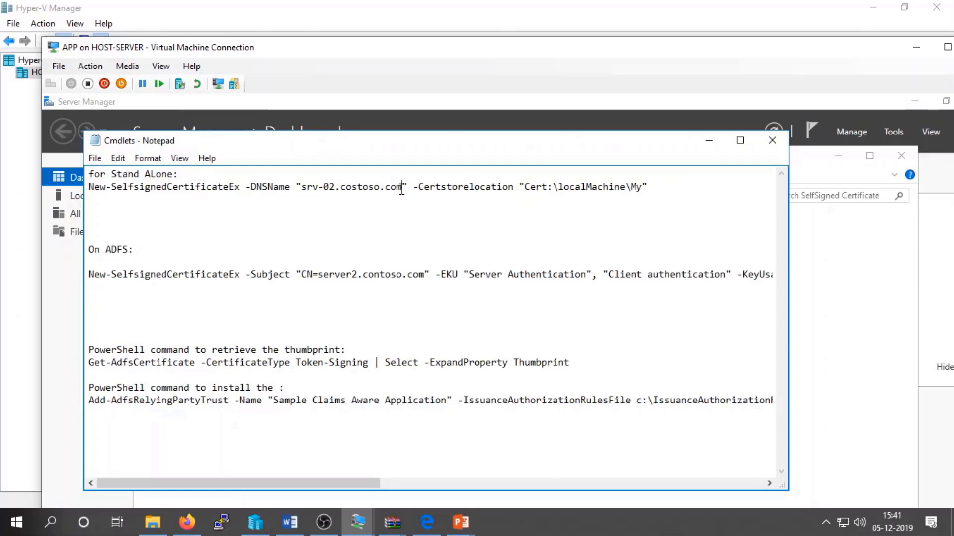
drag(399, 190, 310, 188)
click(301, 188)
drag(302, 188, 403, 188)
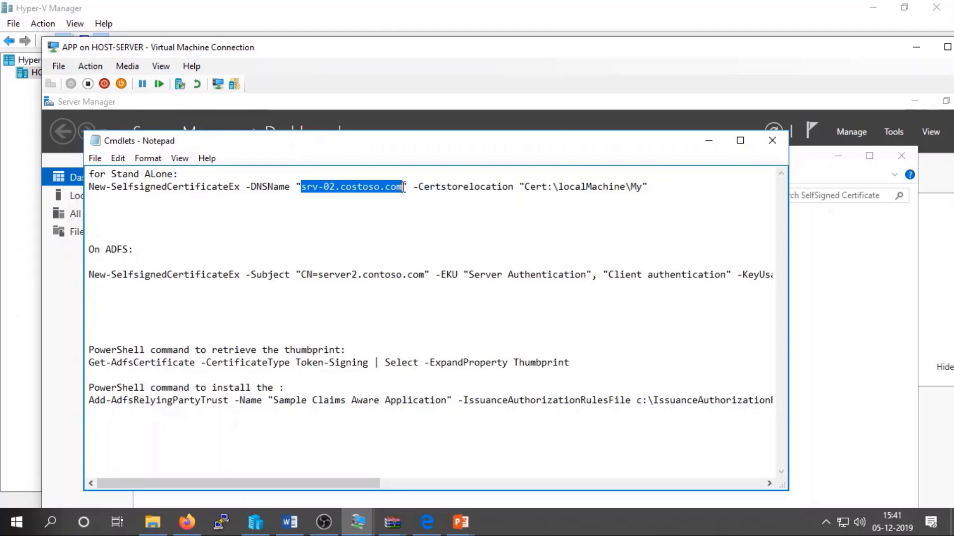
drag(404, 188, 404, 188)
text(app)
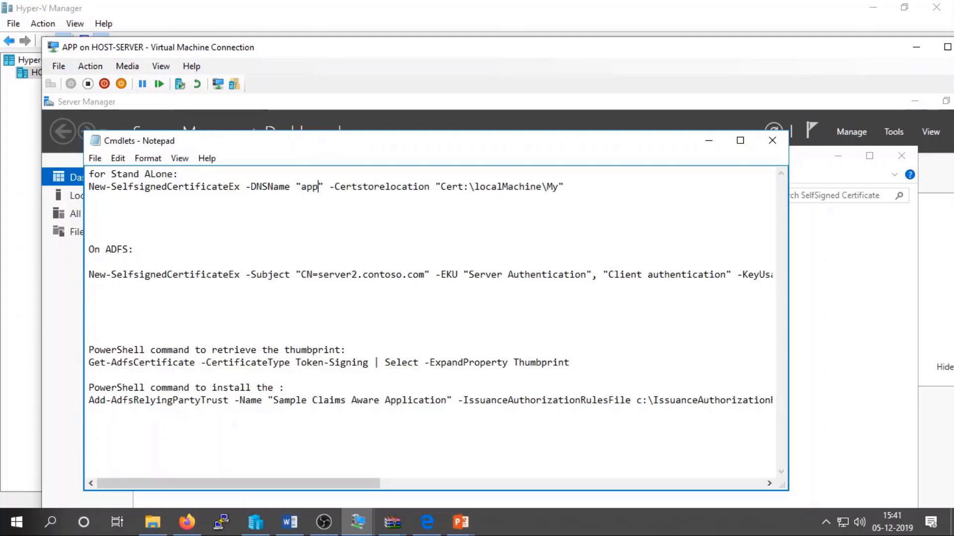
text(.xyz)
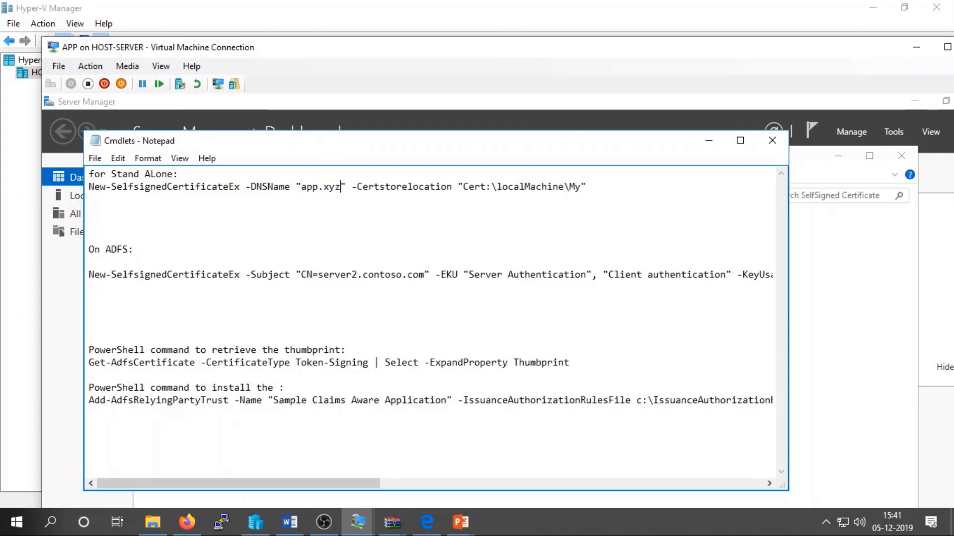
text(.com)
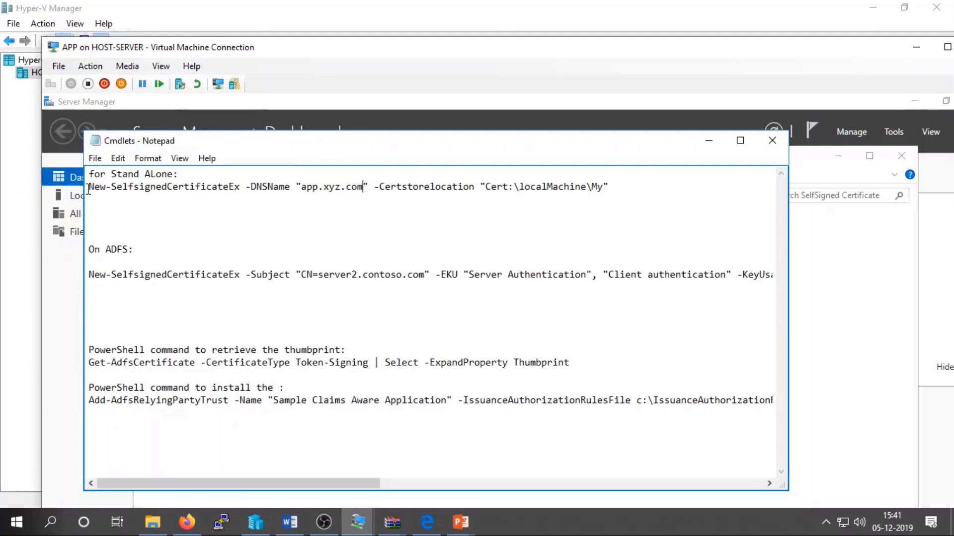
Copy the full stand-alone New-SelfsignedCertificateEx command line.
drag(88, 188, 611, 185)
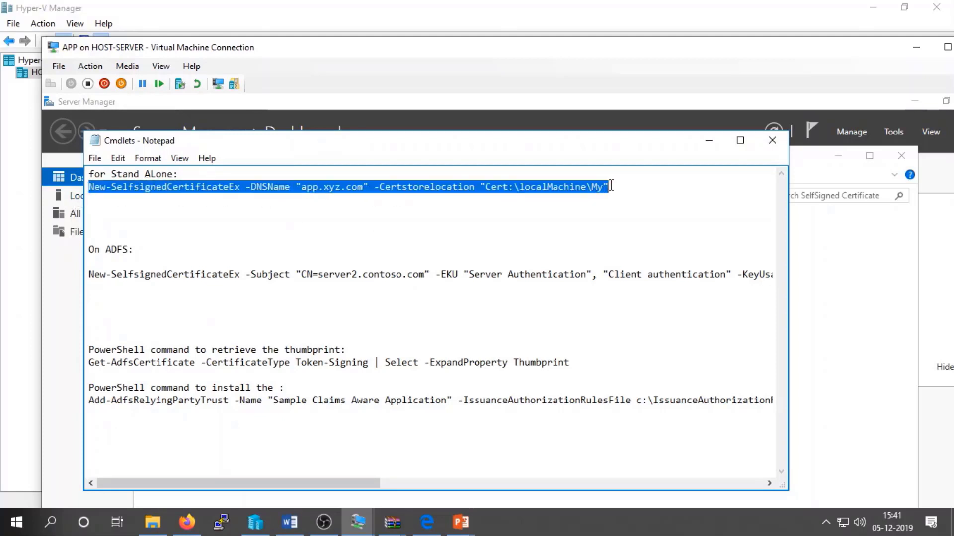
right_click(587, 187)
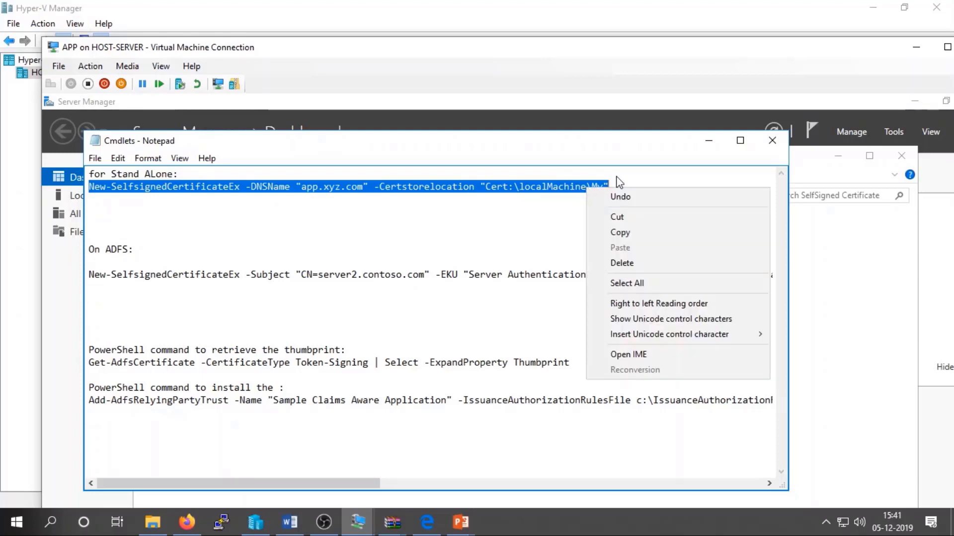
click(625, 234)
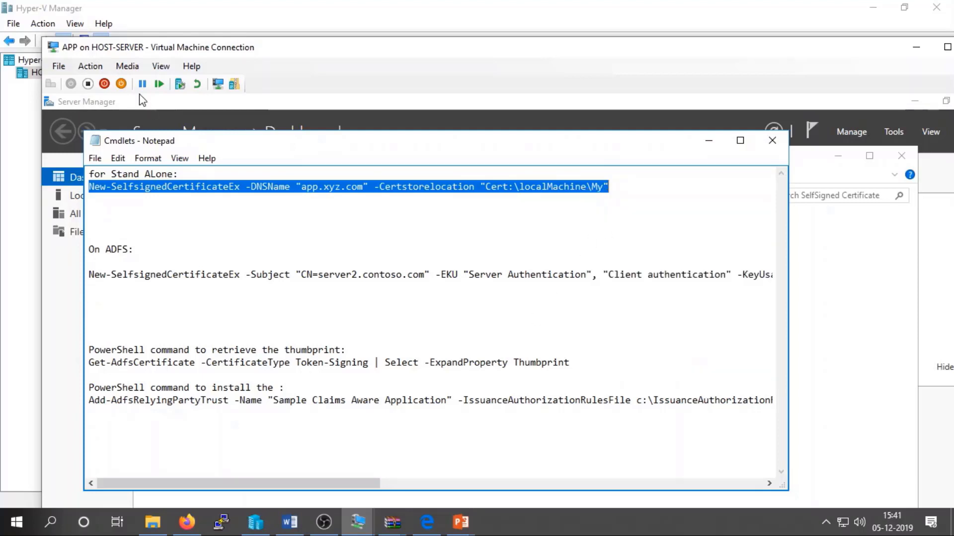
click(160, 66)
Show the APP VM full screen and run Windows PowerShell as administrator from its Start tile.
click(172, 81)
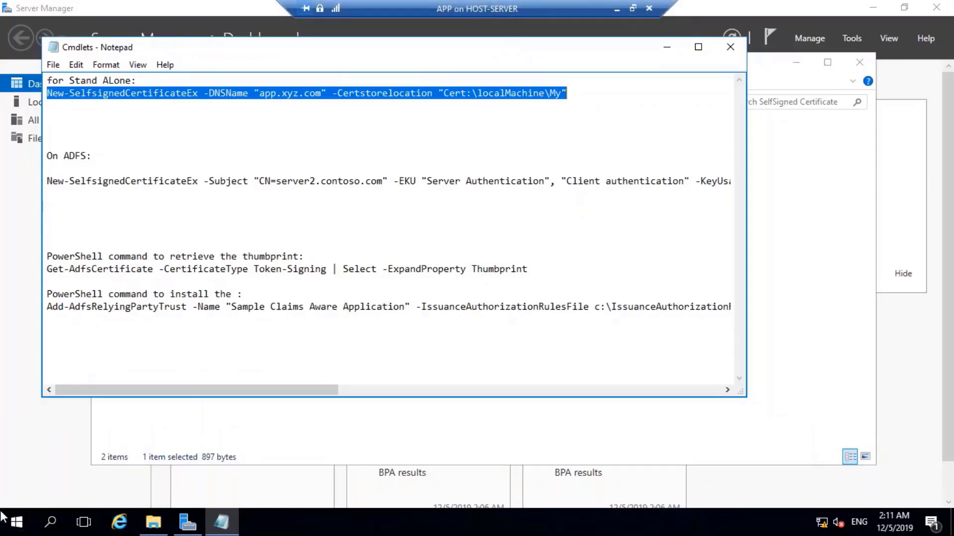
right_click(19, 521)
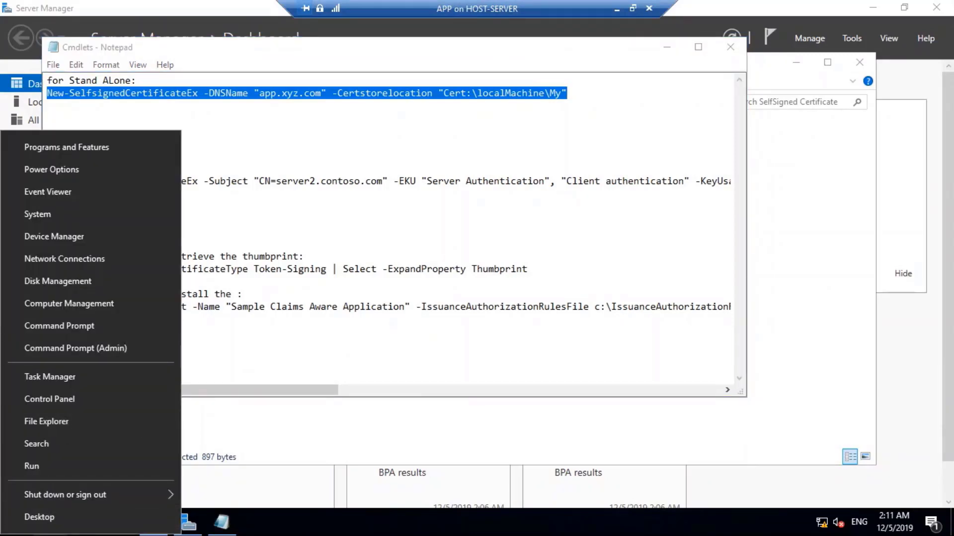
key(Escape)
click(17, 521)
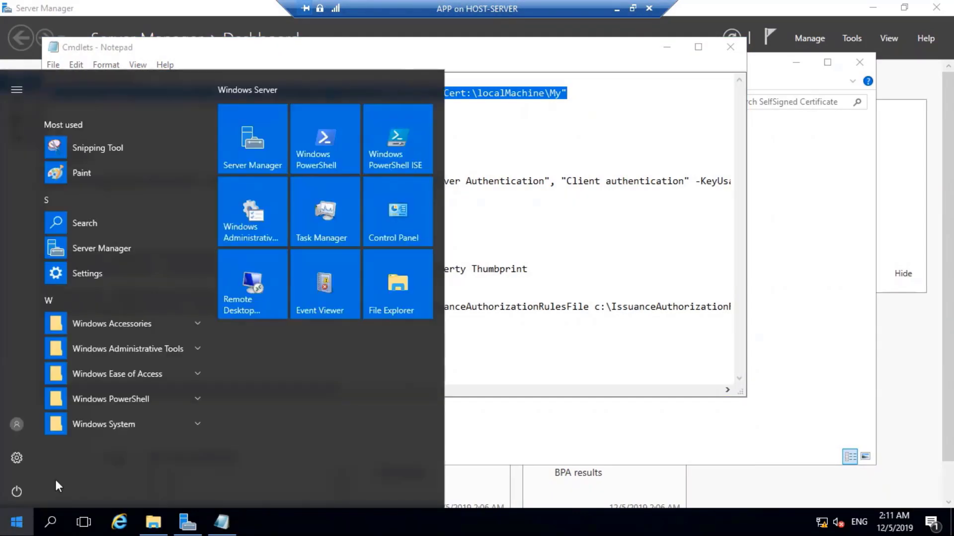
right_click(317, 126)
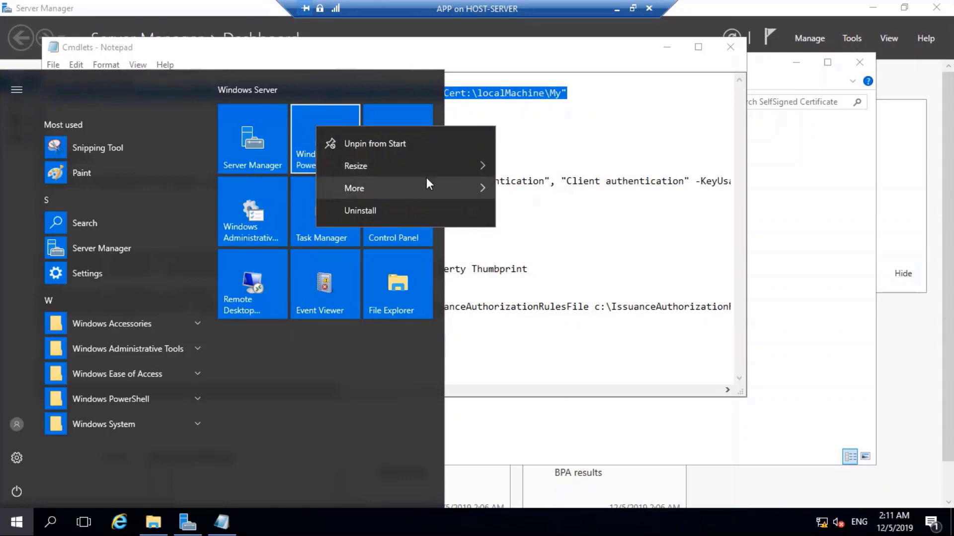
mouse_move(426, 186)
click(574, 239)
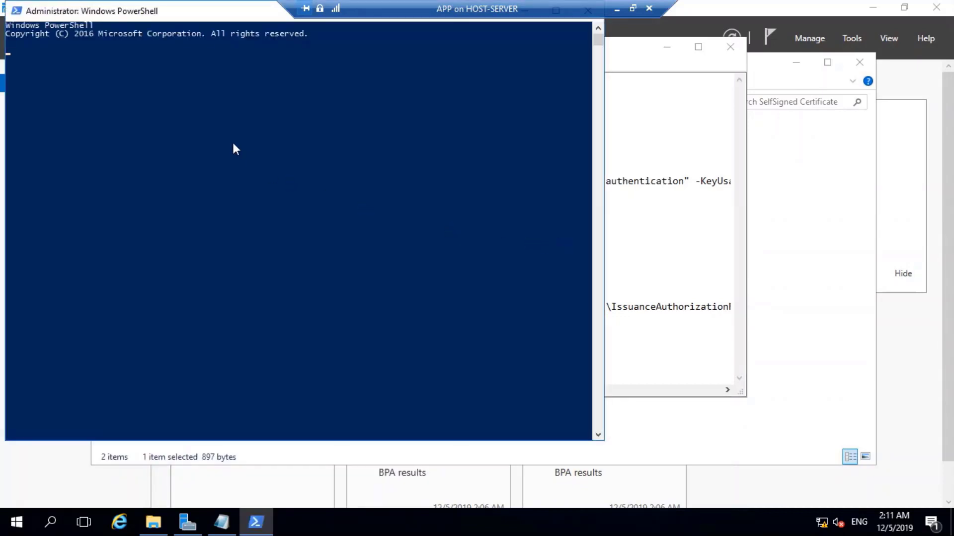
Run the pasted command, then rerun it as New-SelfSignedCertificate without the 'Ex' suffix.
key(ctrl+v)
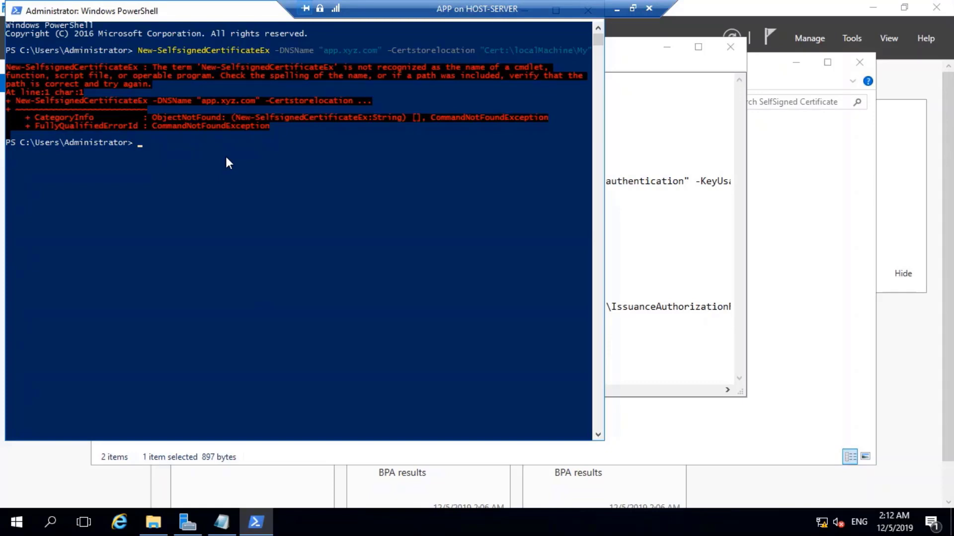
key(Up)
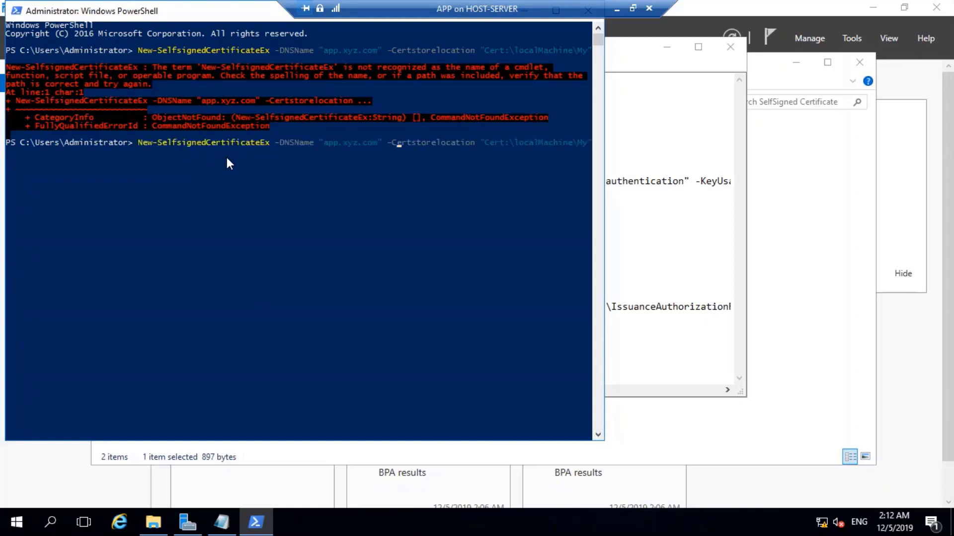
key(Left)
key(Left)
key(Left)
key(Left)
key(Left)
key(Left)
key(Left)
key(BackSpace)
key(BackSpace)
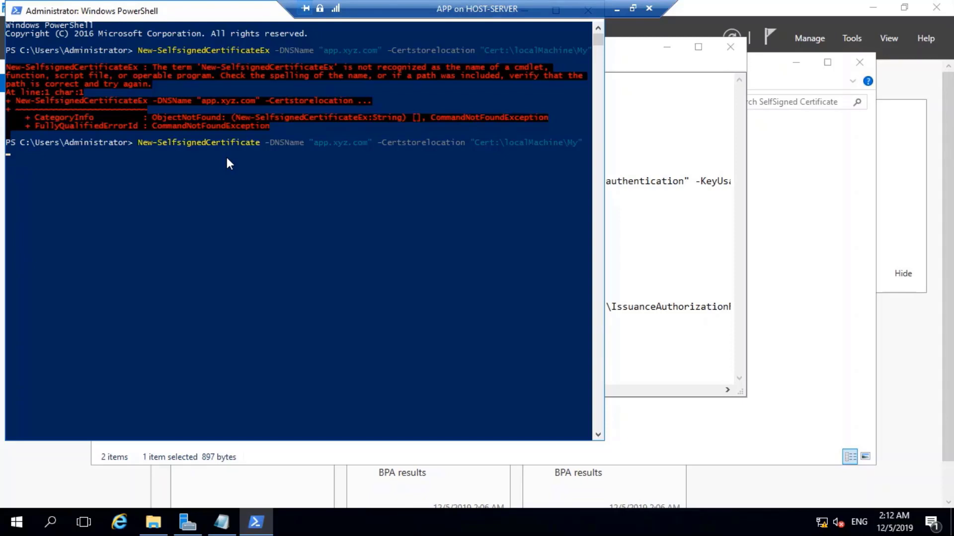
key(Return)
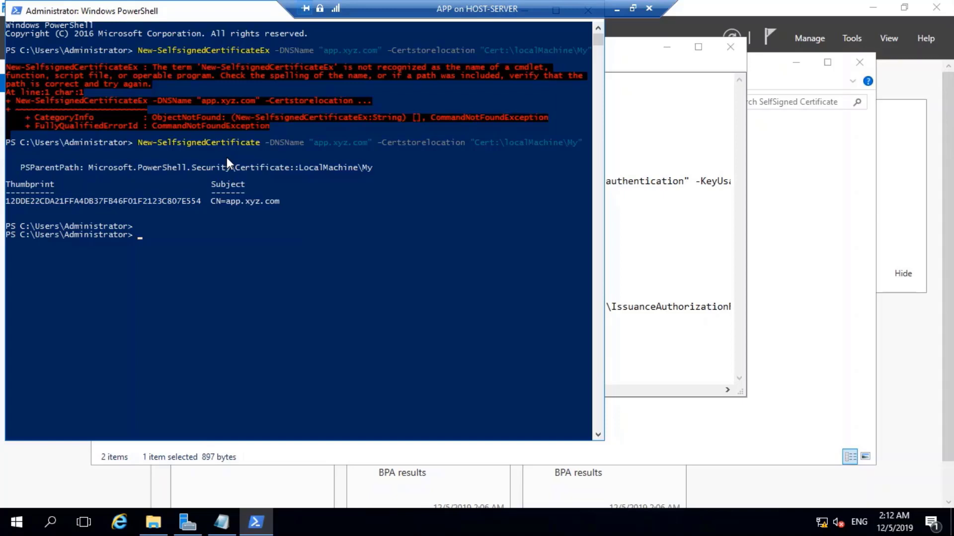
Exit full screen, minimize the APP VM, and switch to the ADFS VM window.
click(633, 8)
click(620, 8)
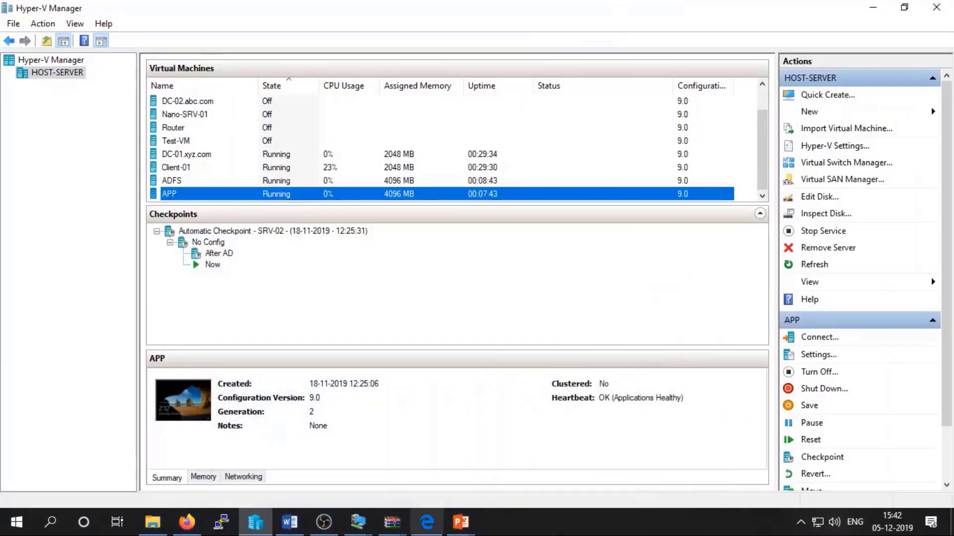
click(290, 522)
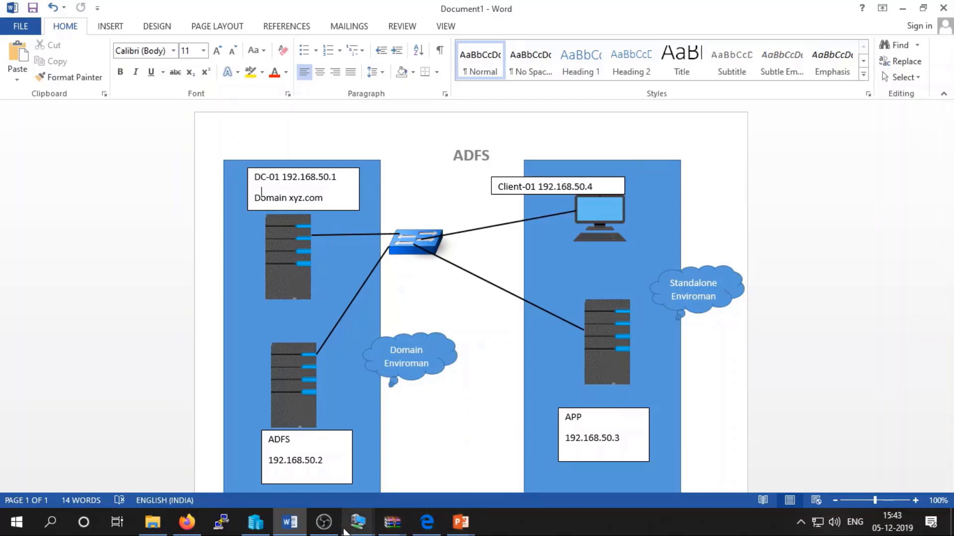
mouse_move(353, 526)
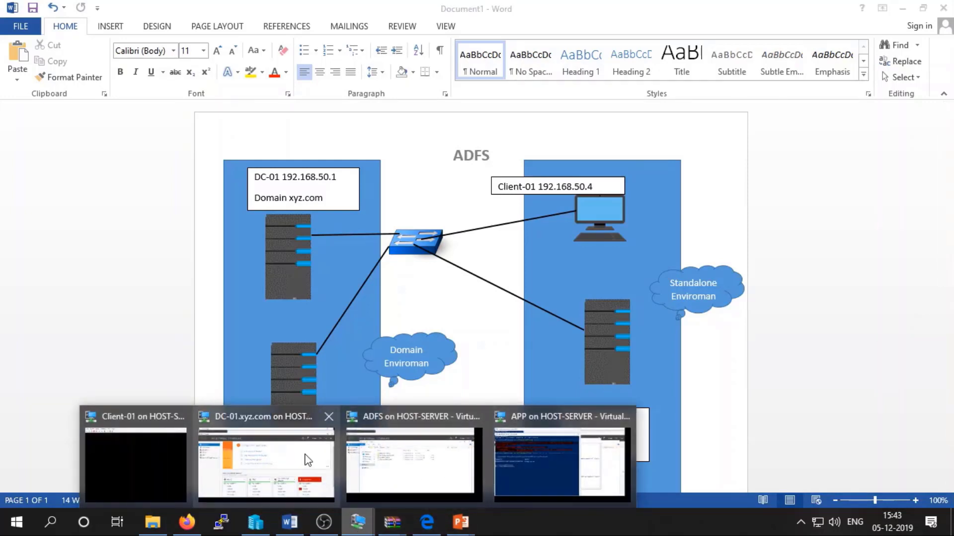
click(450, 450)
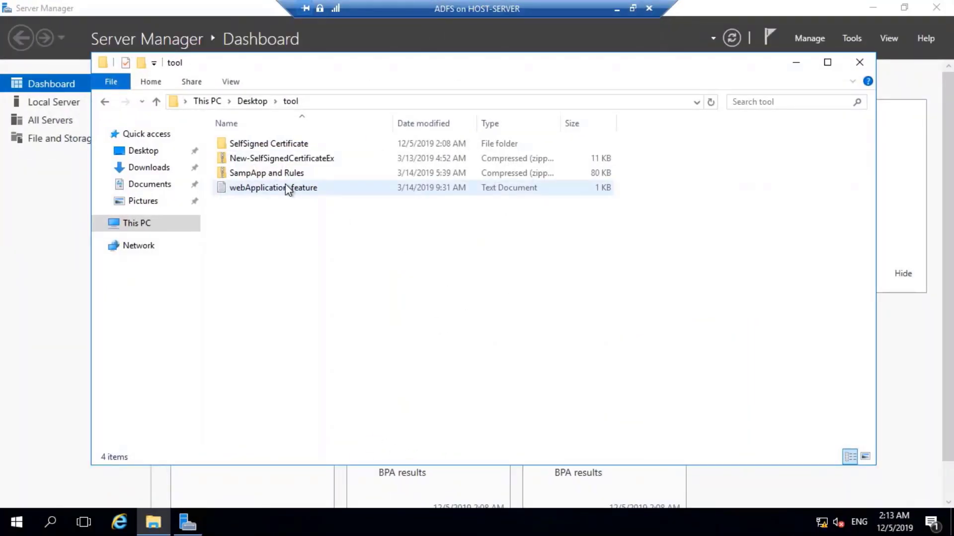
Open the Cmdlets notes and replace server2.contoso.com with adfs.xyz.com in the ADFS command's subject.
double_click(284, 145)
double_click(284, 145)
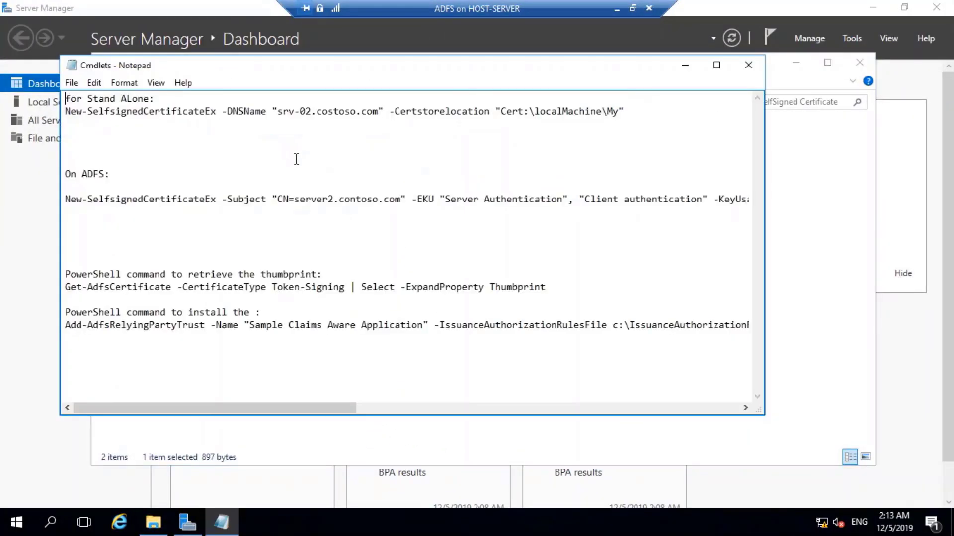
click(173, 248)
drag(336, 408, 737, 407)
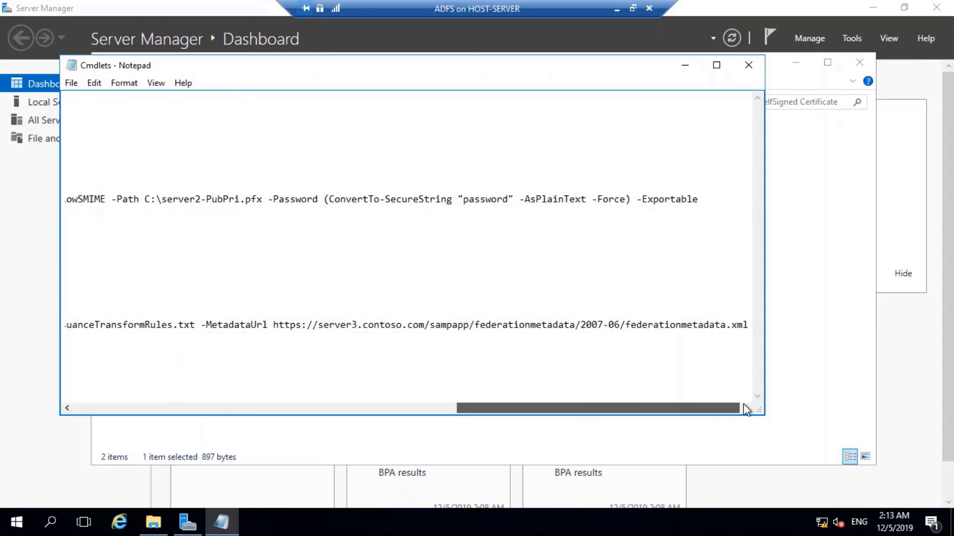
drag(743, 404, 266, 397)
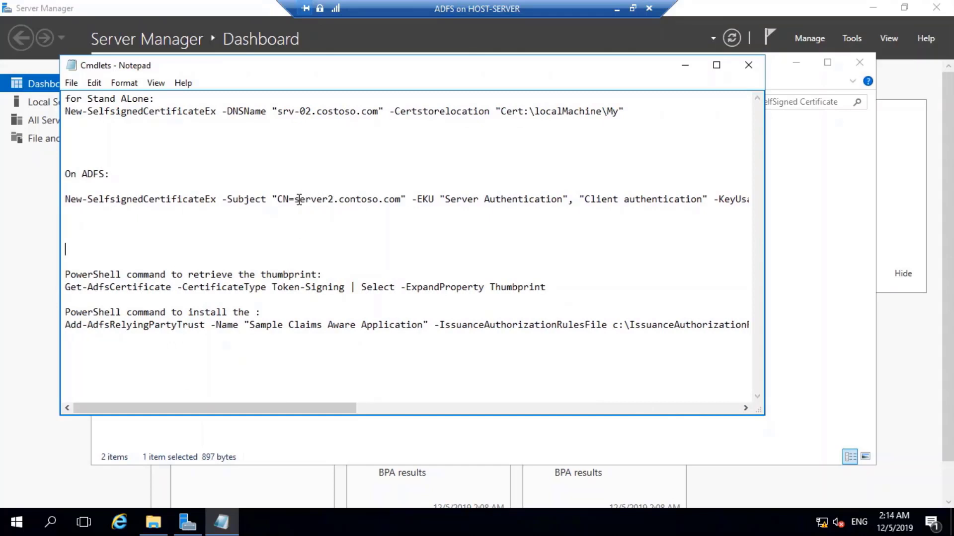
mouse_move(294, 201)
mouse_down()
mouse_move(401, 199)
mouse_move(308, 198)
mouse_up()
click(401, 198)
click(305, 198)
click(401, 198)
key(BackSpace)
key(BackSpace)
key(BackSpace)
key(BackSpace)
key(BackSpace)
key(BackSpace)
key(BackSpace)
key(BackSpace)
key(BackSpace)
key(BackSpace)
key(BackSpace)
key(BackSpace)
key(BackSpace)
key(BackSpace)
key(BackSpace)
key(BackSpace)
key(BackSpace)
key(BackSpace)
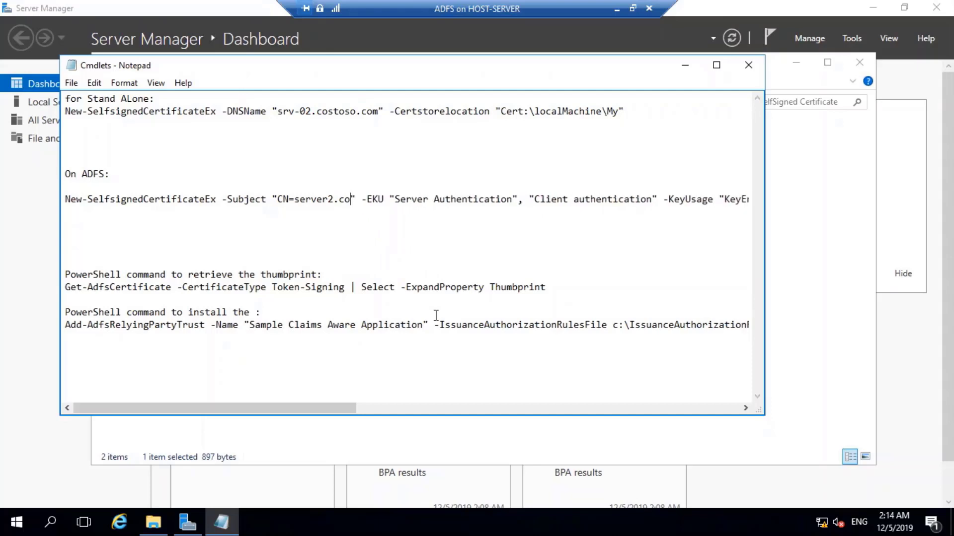
key(BackSpace)
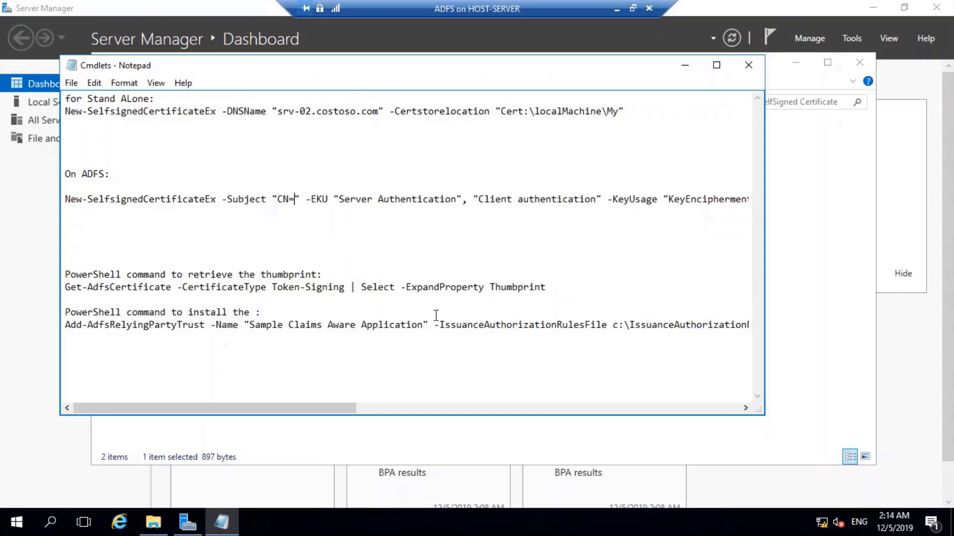
text(adfs)
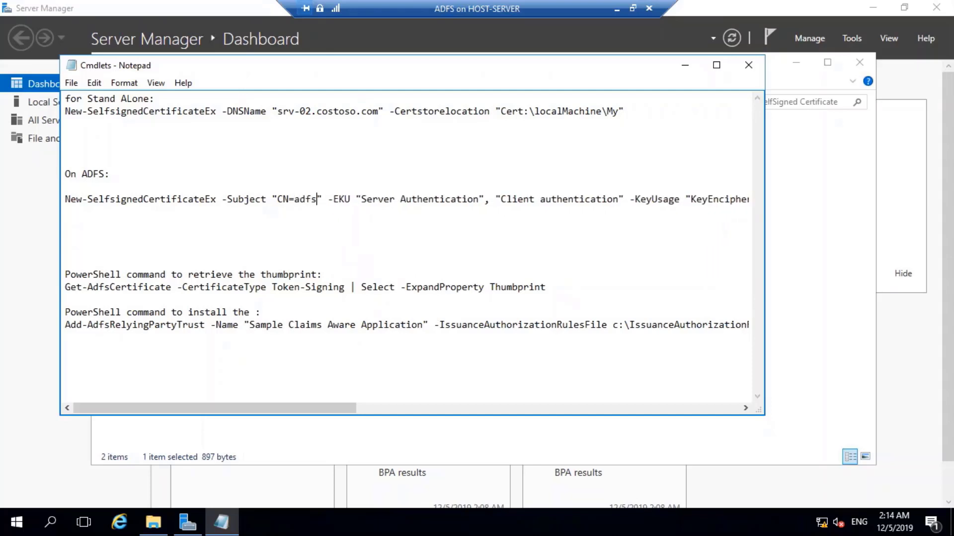
text(.xyz.c)
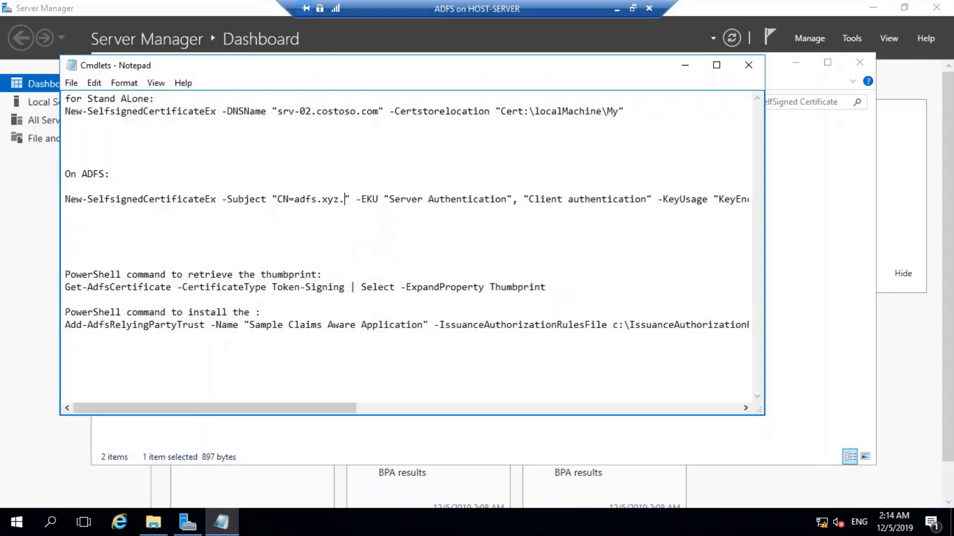
text(om)
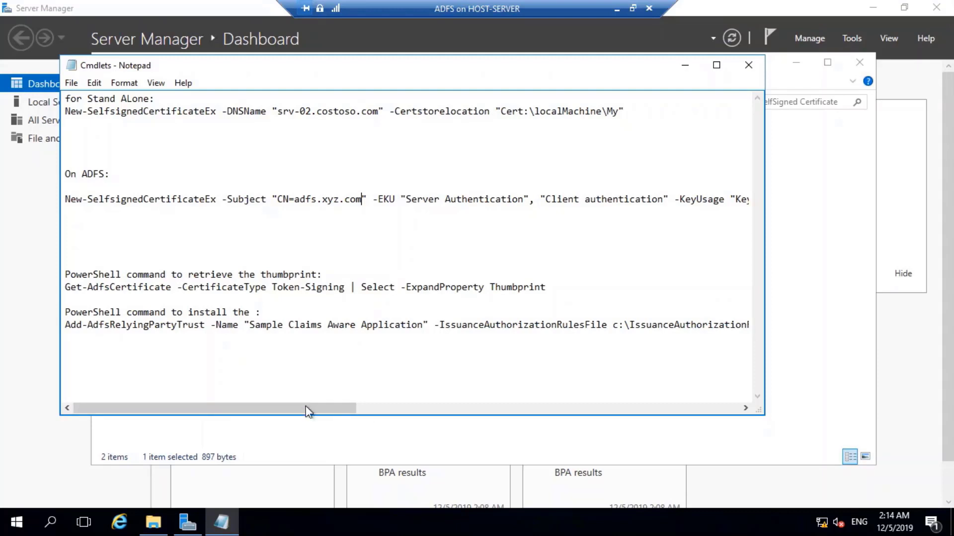
Copy the whole CN=adfs.xyz.com New-SelfsignedCertificateEx command line.
drag(306, 407, 205, 386)
click(179, 381)
drag(66, 199, 317, 208)
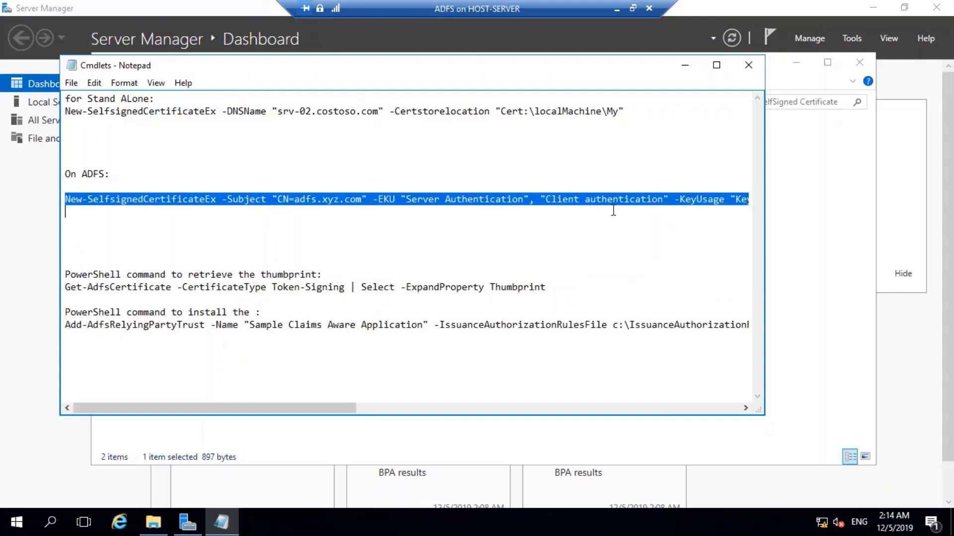
right_click(431, 200)
click(463, 243)
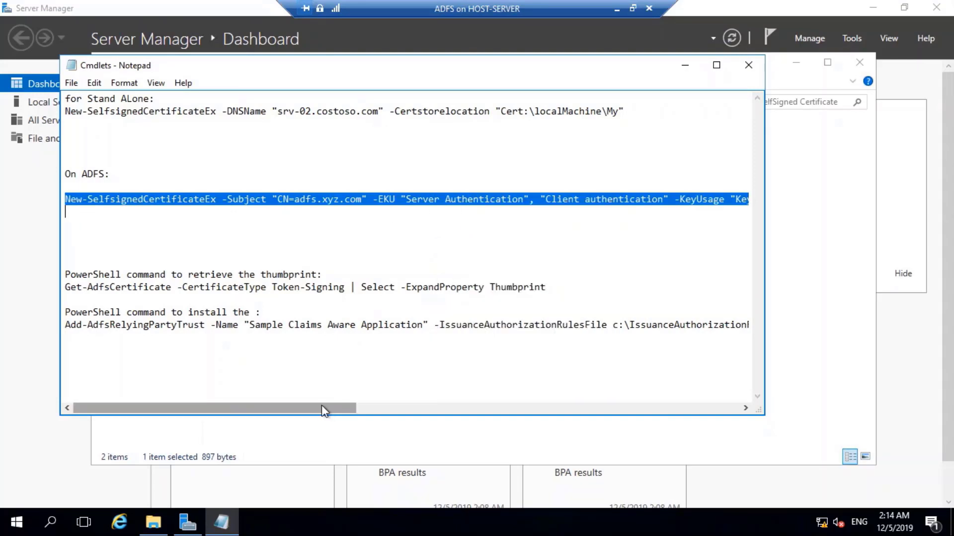
drag(321, 404, 704, 404)
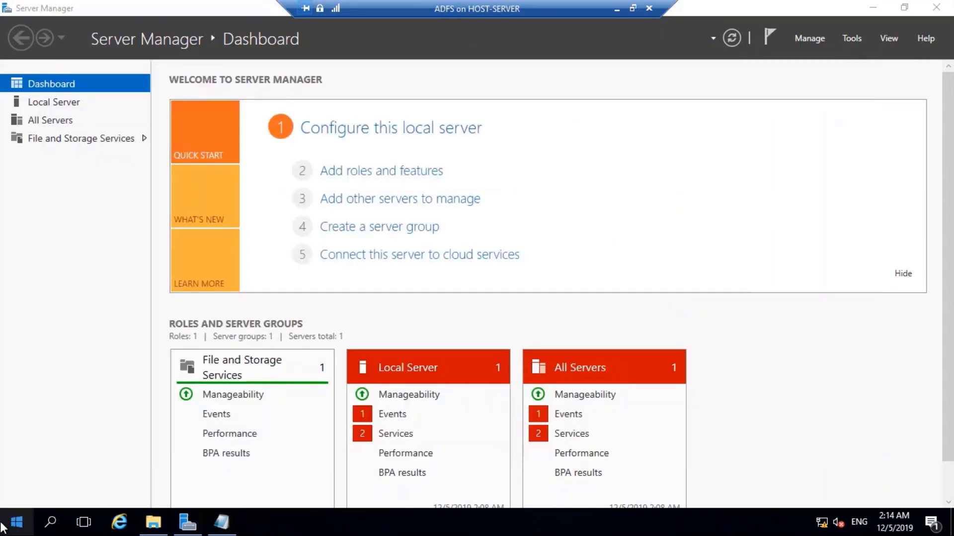
Launch Windows PowerShell as administrator from the Start menu.
right_click(10, 521)
click(10, 521)
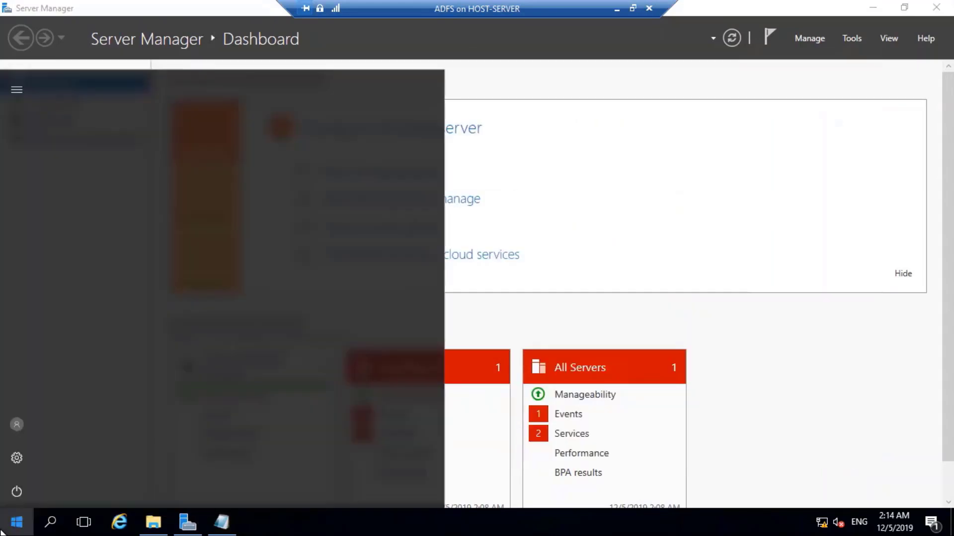
click(10, 522)
click(15, 522)
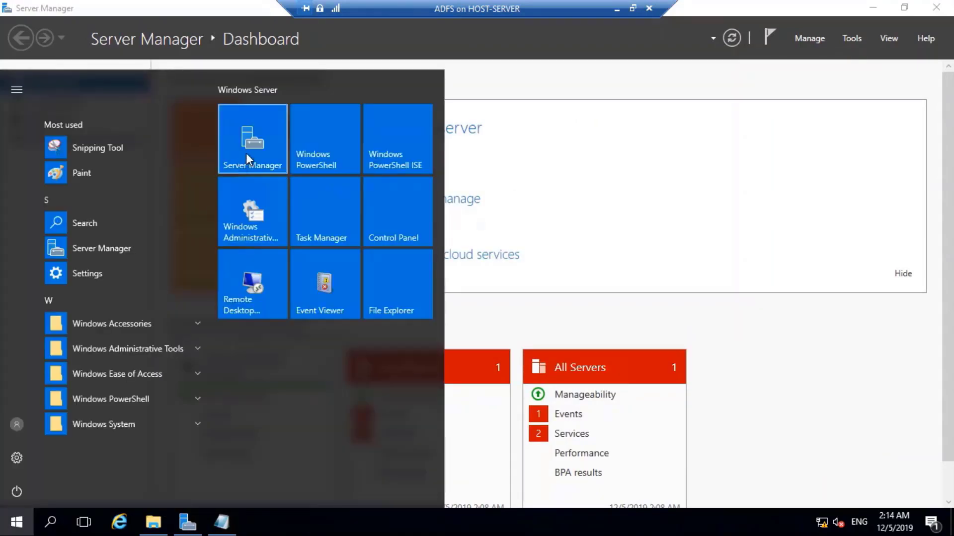
right_click(312, 141)
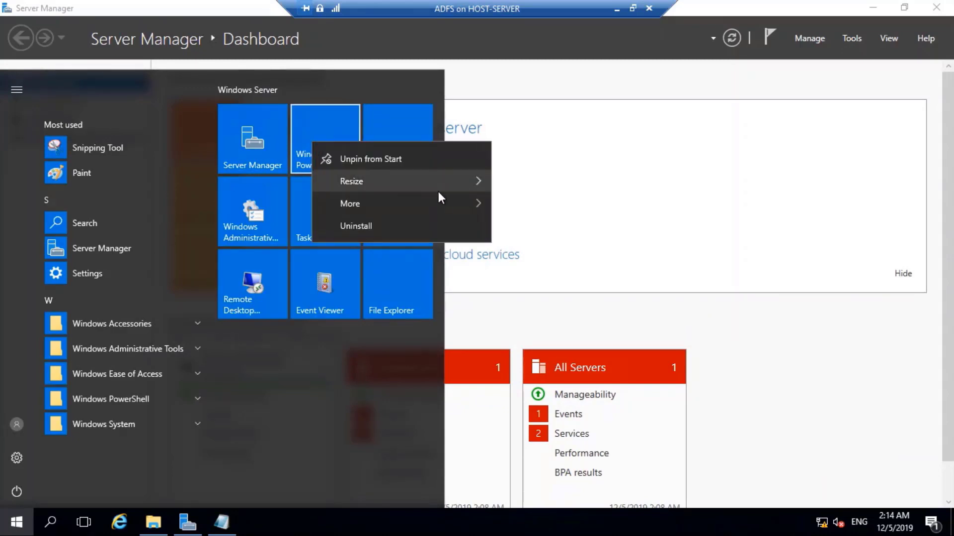
mouse_move(461, 204)
click(547, 254)
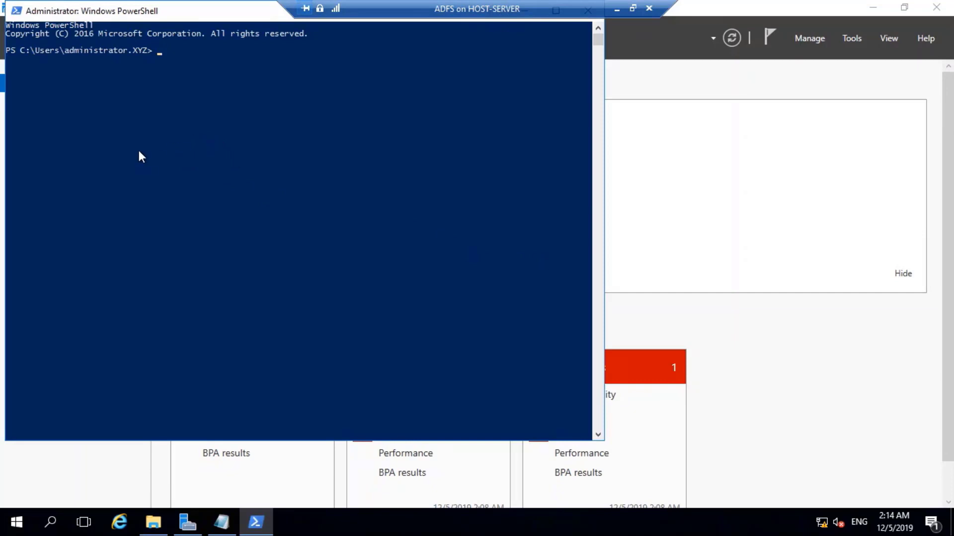
Paste the New-SelfsignedCertificateEx command, then begin a get-help New-SelfSignedCertificate line.
right_click(124, 163)
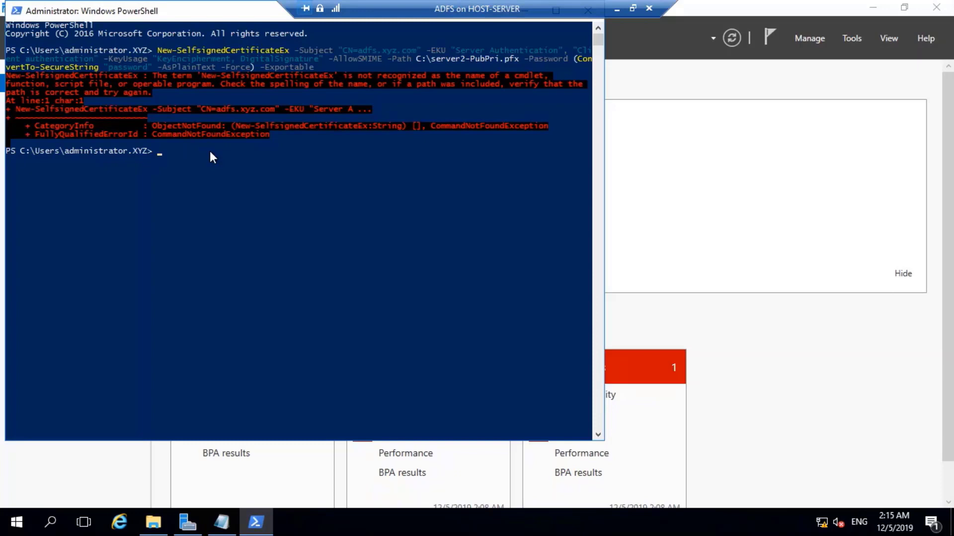
text(new-selfsi)
key(Tab)
key(Left)
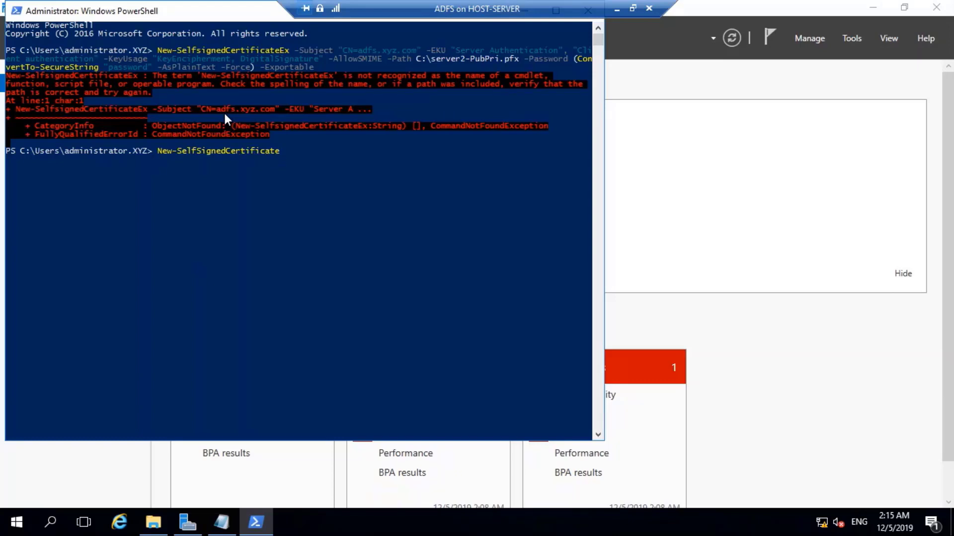
text(get-)
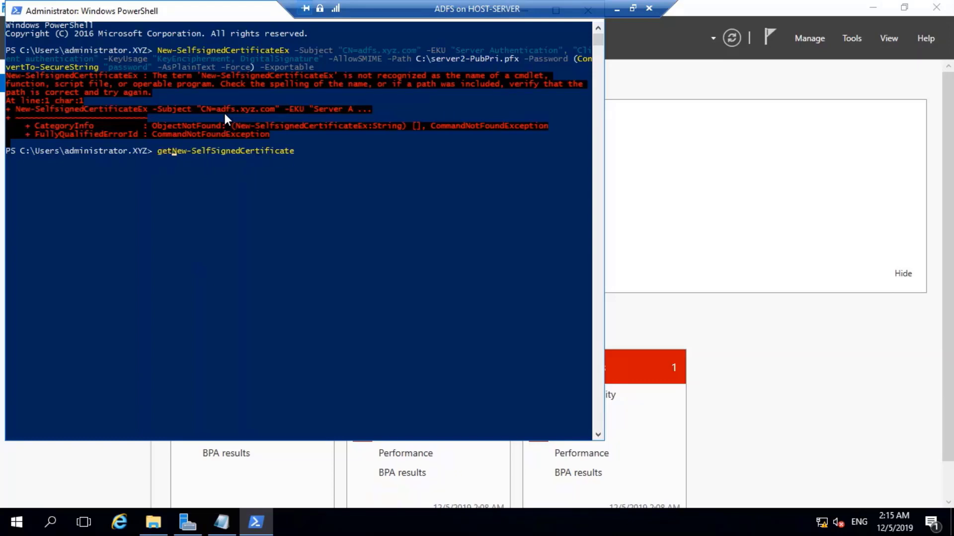
text(help)
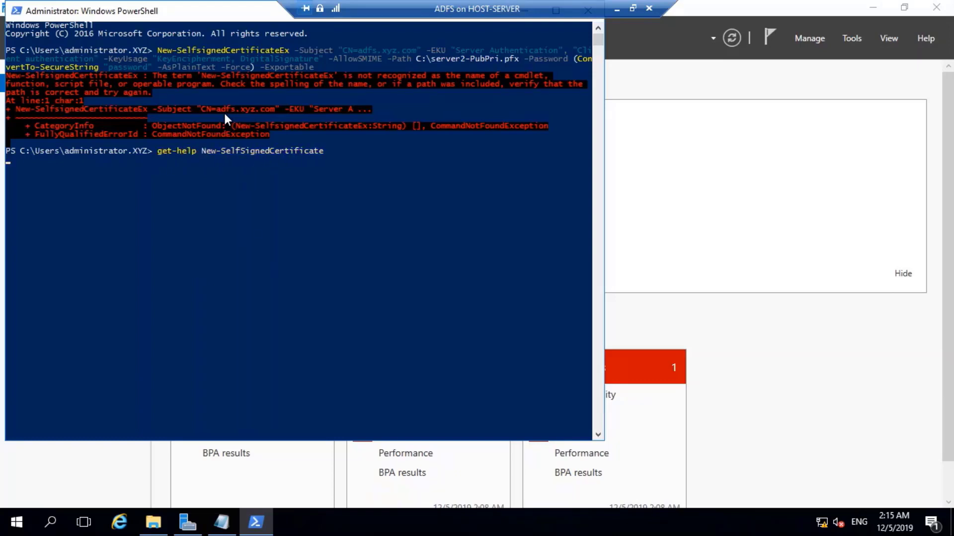
Run get-help New-SelfSignedCertificate, answering N to the Update-Help prompt.
key(Return)
text(n)
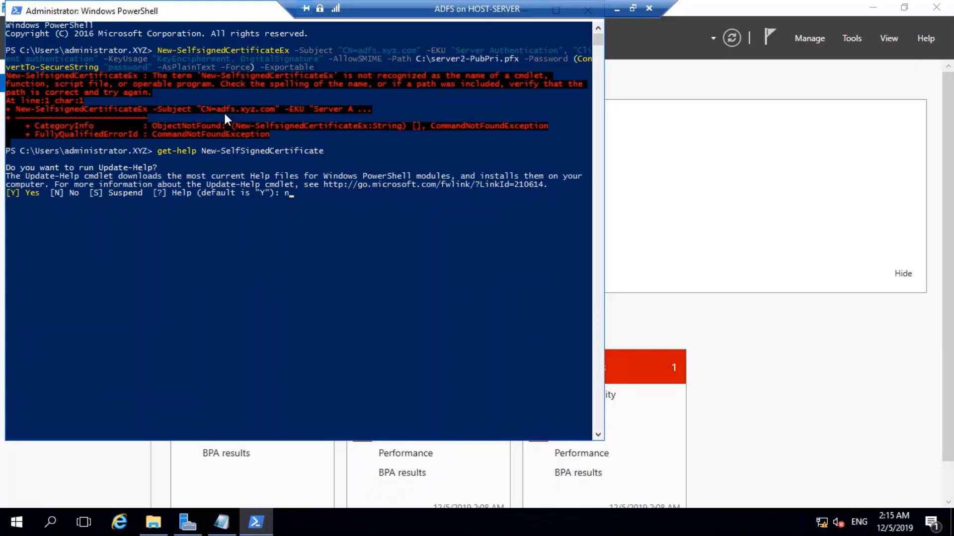
key(Return)
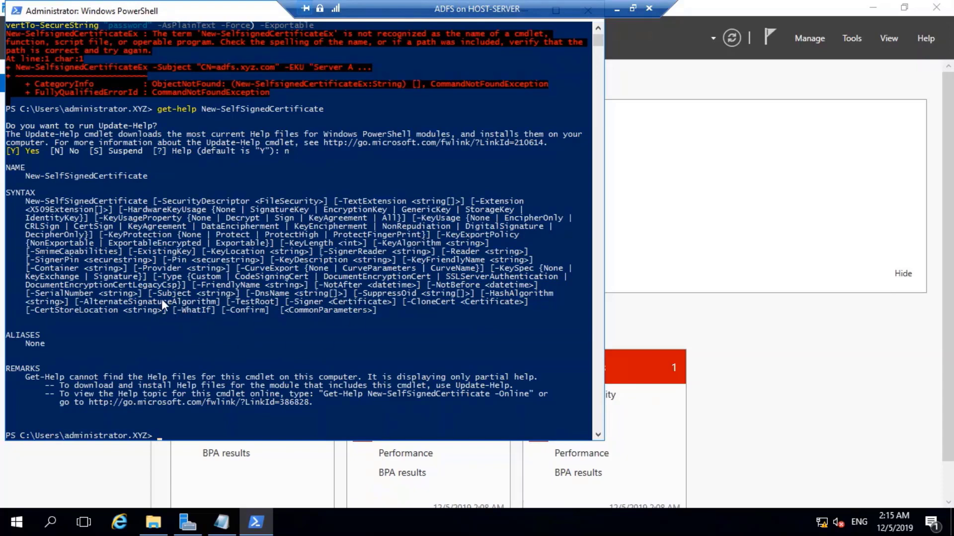
Rerun the recalled certificate command with New-SelfSignedCertificate, dropping the Ex suffix.
key(Up)
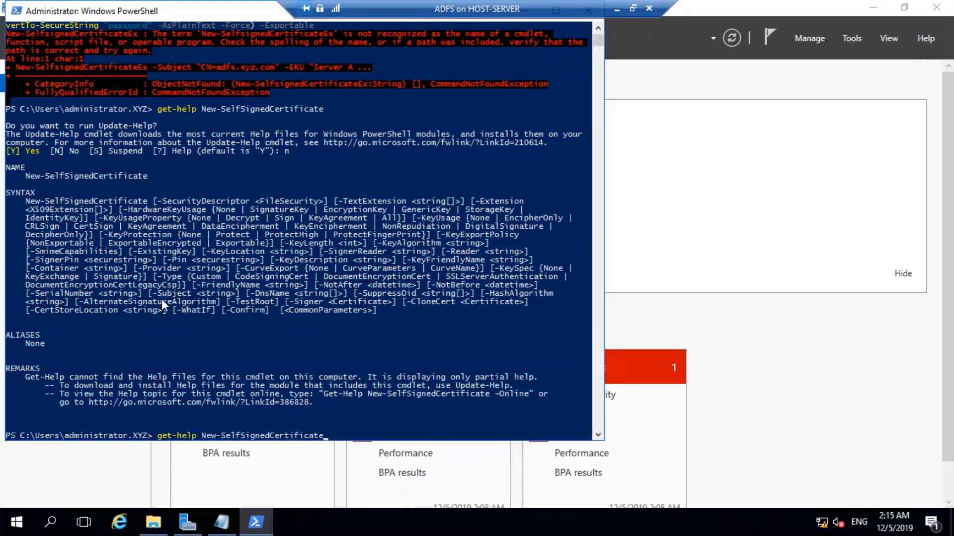
key(Up)
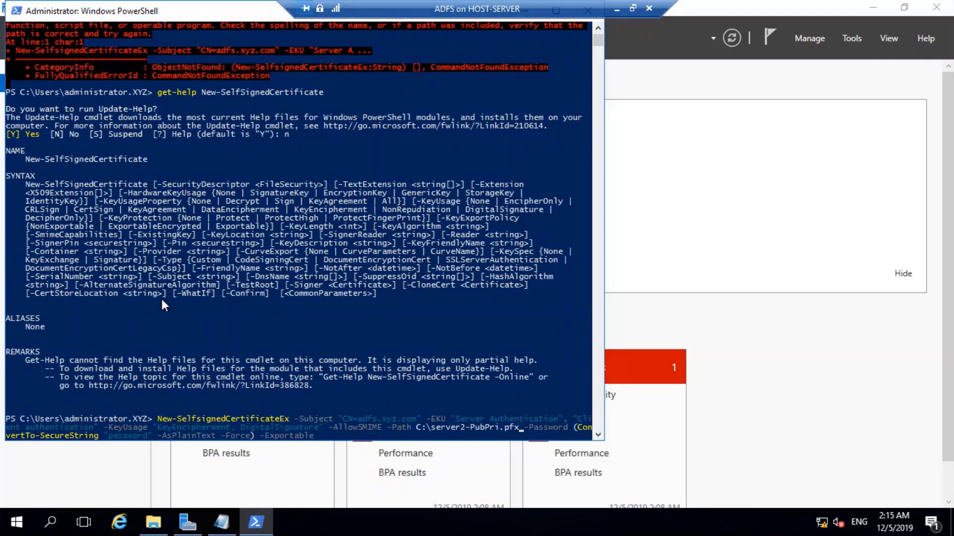
key(Left)
key(Left)
key(Left)
key(Left)
key(Left)
key(Left)
key(Left)
key(Left)
key(Left)
key(Right)
key(Right)
key(Right)
key(Right)
key(Right)
key(Right)
key(Right)
key(Right)
key(Right)
key(Right)
key(Right)
key(Right)
key(BackSpace)
key(BackSpace)
key(Return)
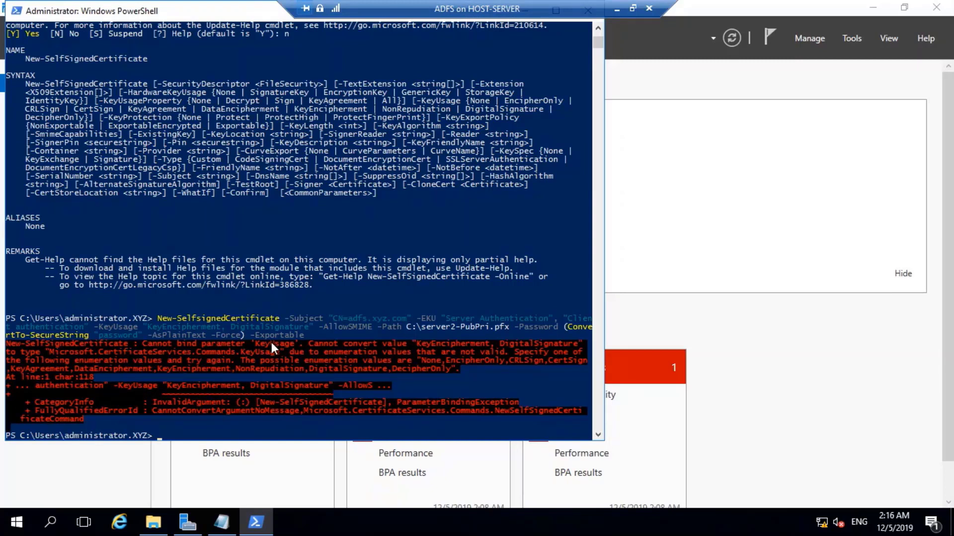
Extract New-SelfSignedCertificateEx.zip into its suggested folder.
click(188, 429)
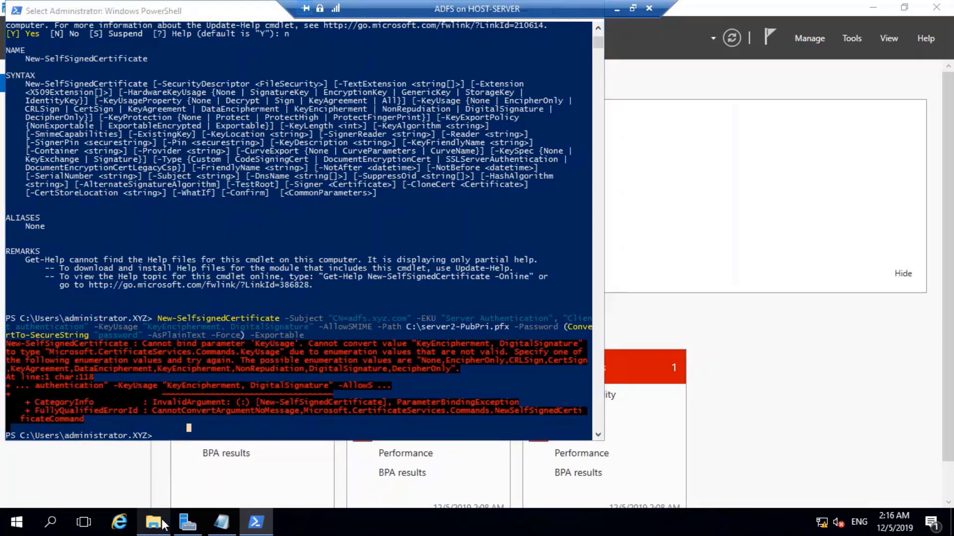
click(154, 521)
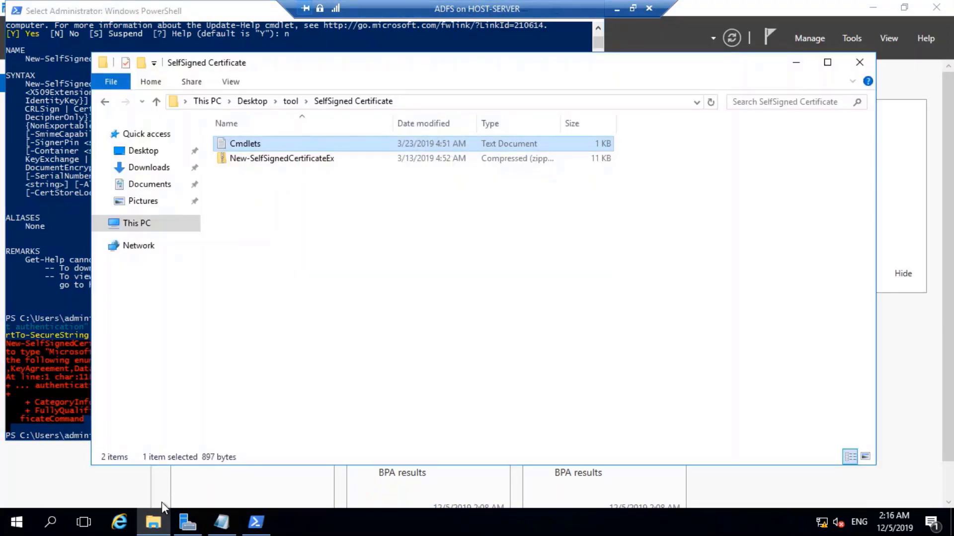
click(297, 163)
right_click(299, 168)
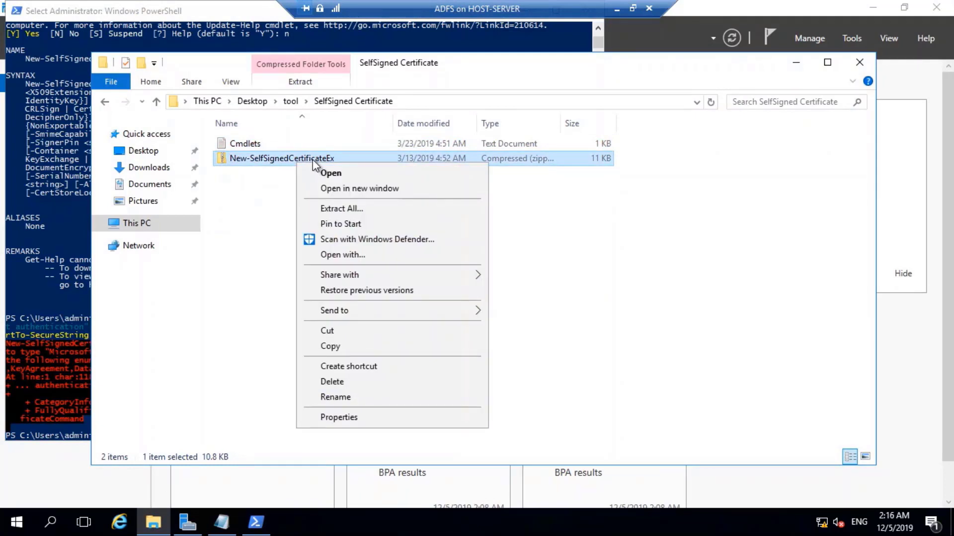
click(353, 210)
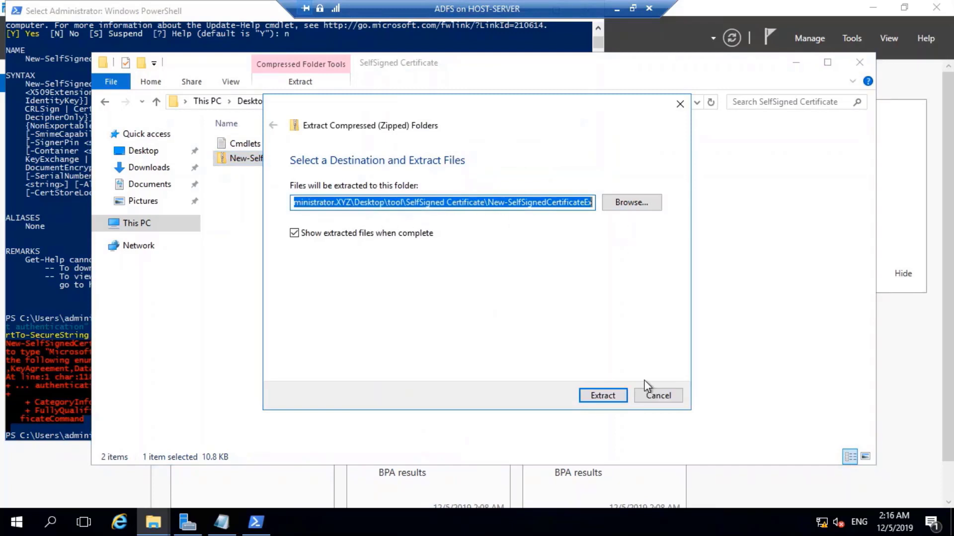
click(603, 397)
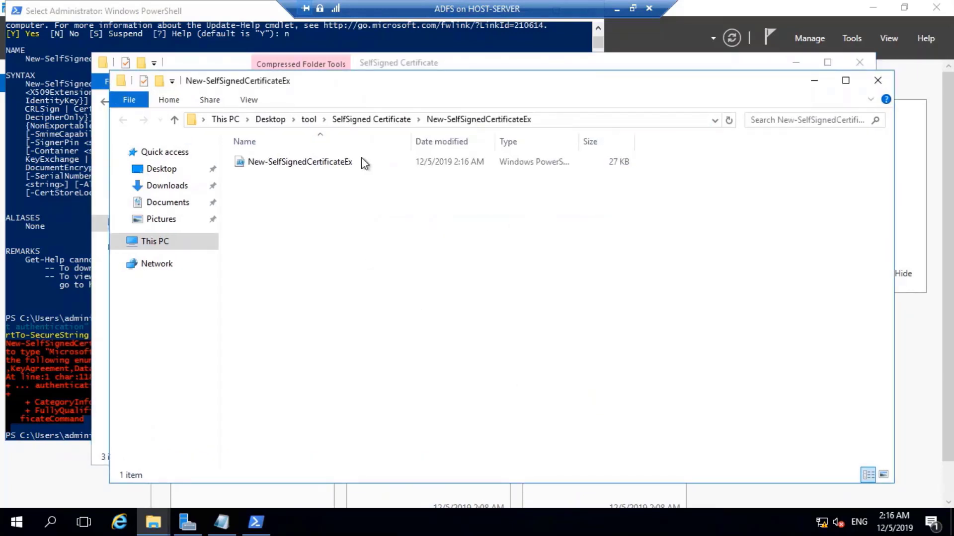
Open the extracted New-SelfSignedCertificateEx folder inside SelfSigned Certificate.
click(309, 119)
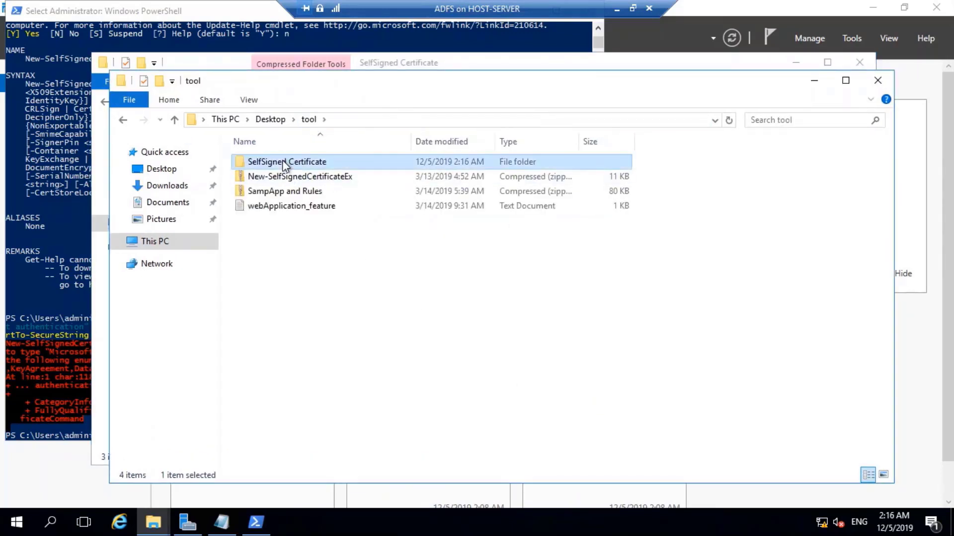
double_click(282, 162)
double_click(287, 160)
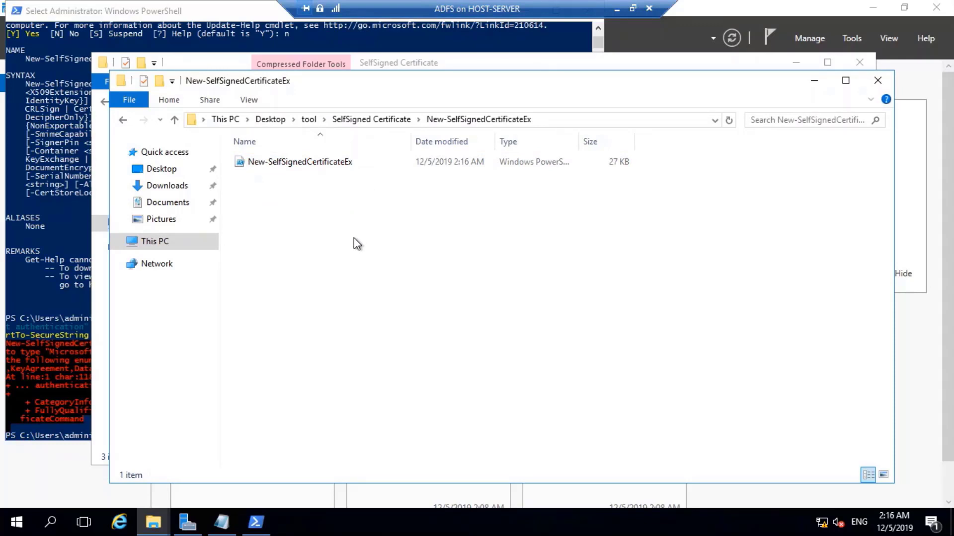
Copy the extracted folder's path from Explorer and cd into it in PowerShell.
click(553, 120)
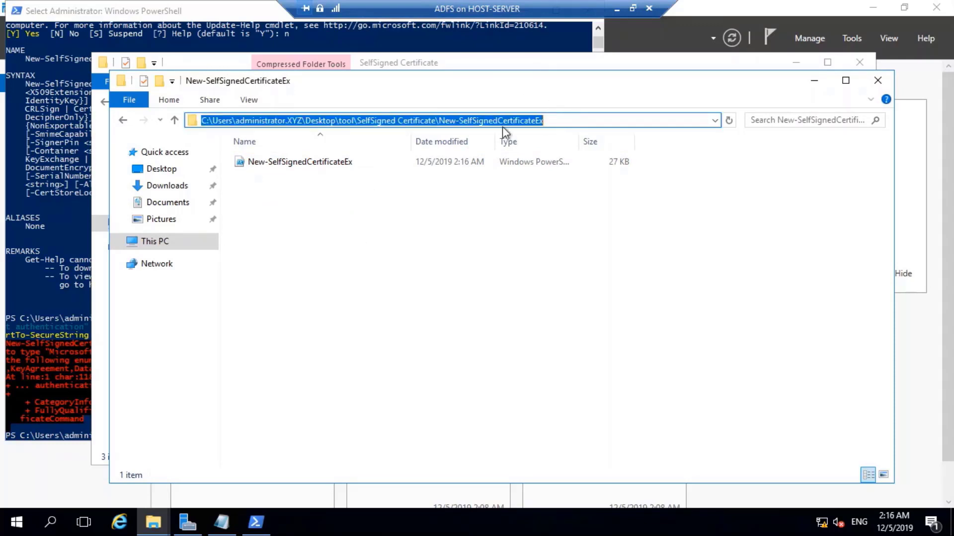
right_click(446, 121)
click(484, 166)
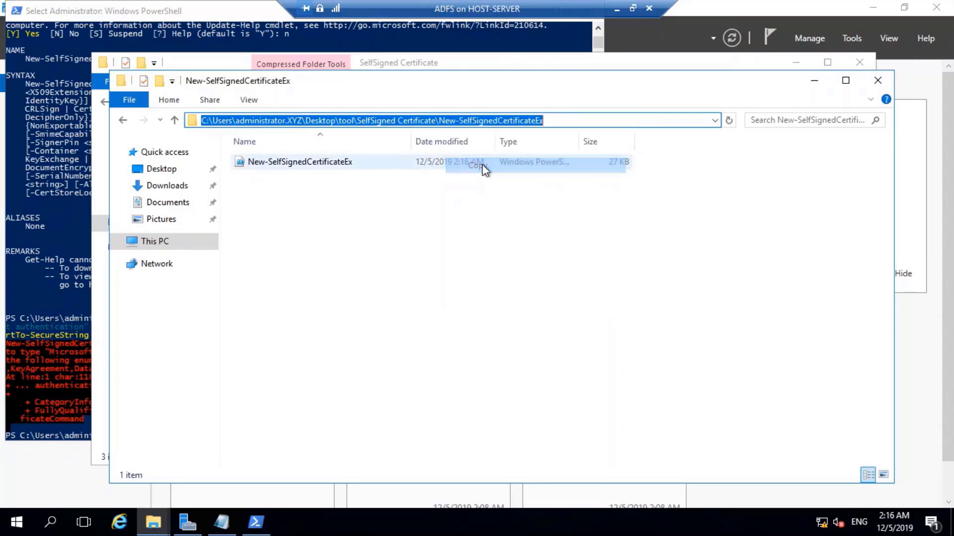
click(17, 412)
text(cd)
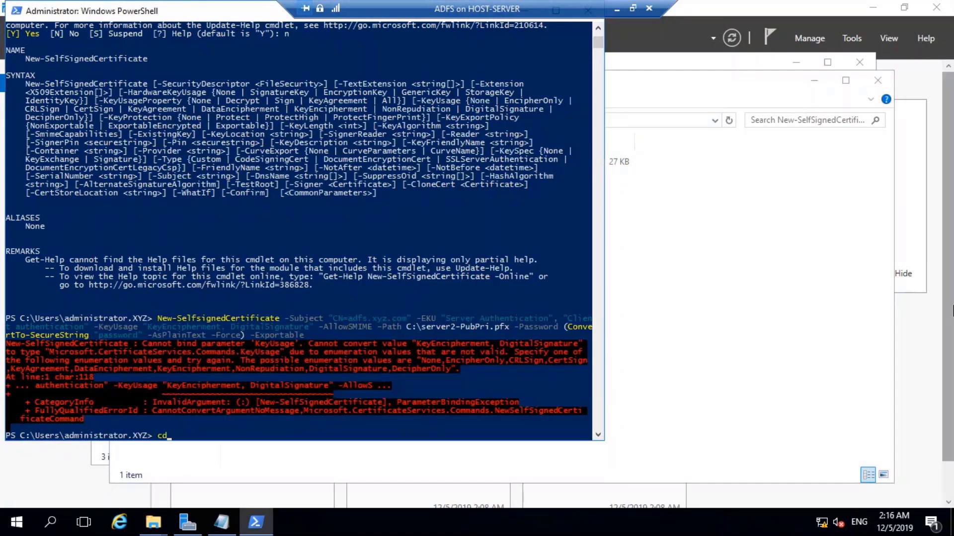
text( ")
key(ctrl+v)
key(BackSpace)
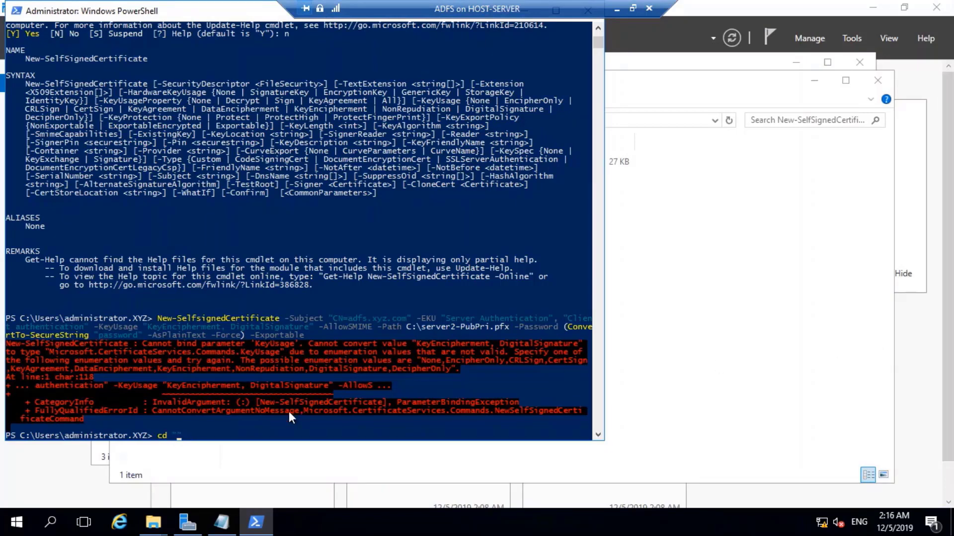
right_click(279, 418)
key(Return)
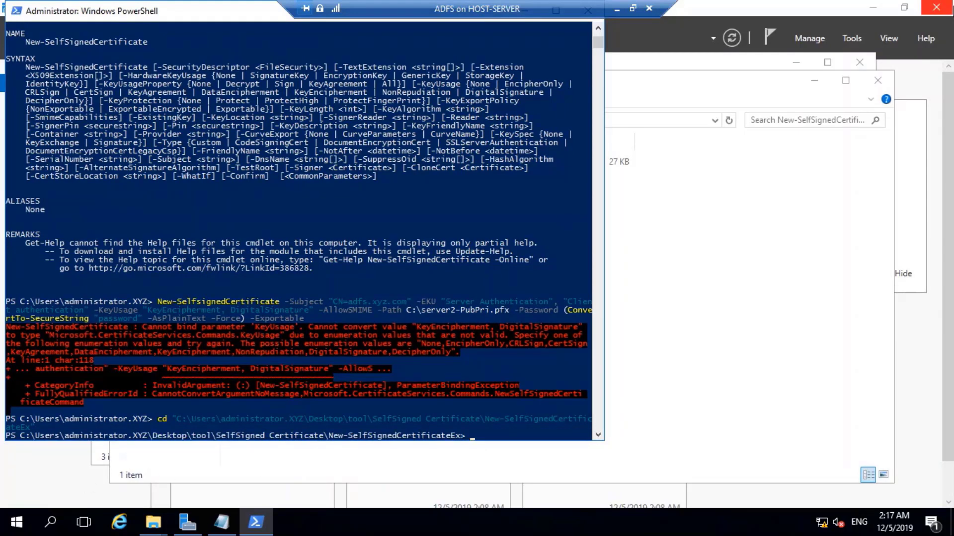
Type Import-Module .\New-SelfSignedCertificateEx.ps1 using Tab completion.
text(import-m)
key(Tab)
text(.\N)
key(Tab)
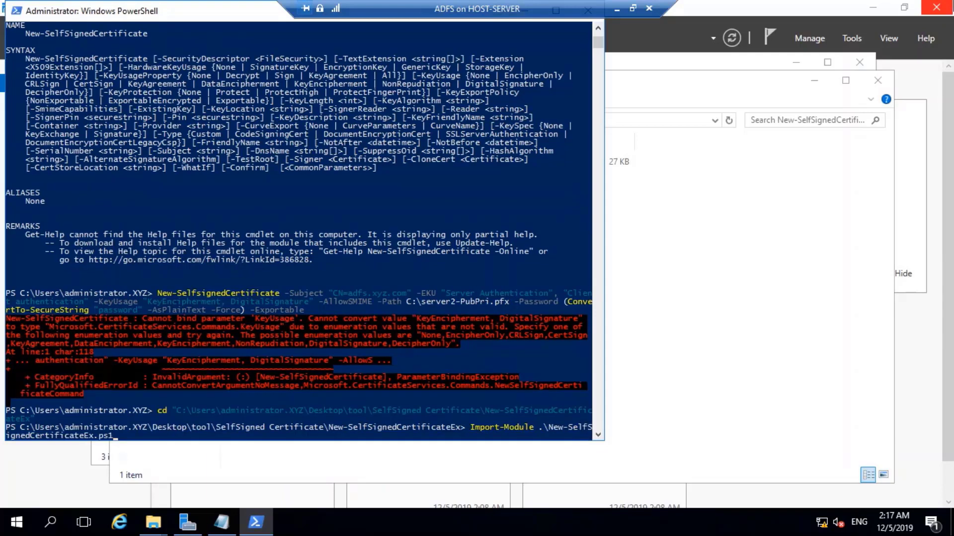
Run Import-Module .\New-SelfSignedCertificateEx.ps1 and wait for the console to respond.
key(Return)
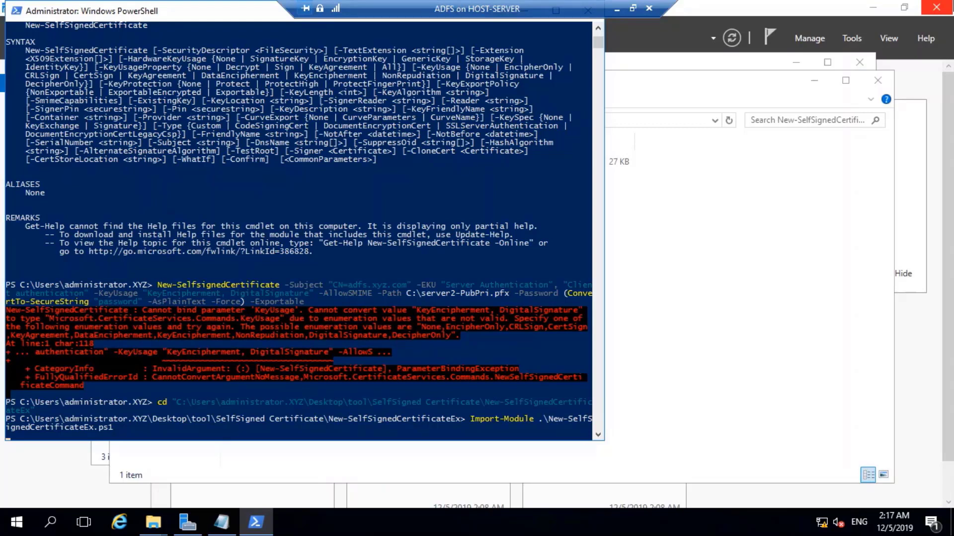
scroll(248, 305, down, 2)
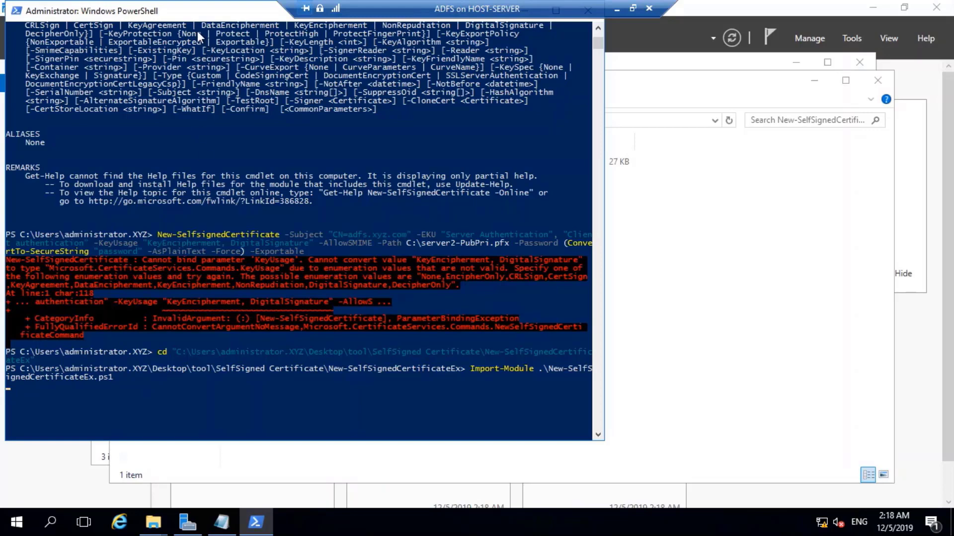
Reposition the PowerShell window and leave the console's selection mode.
drag(186, 16, 210, 34)
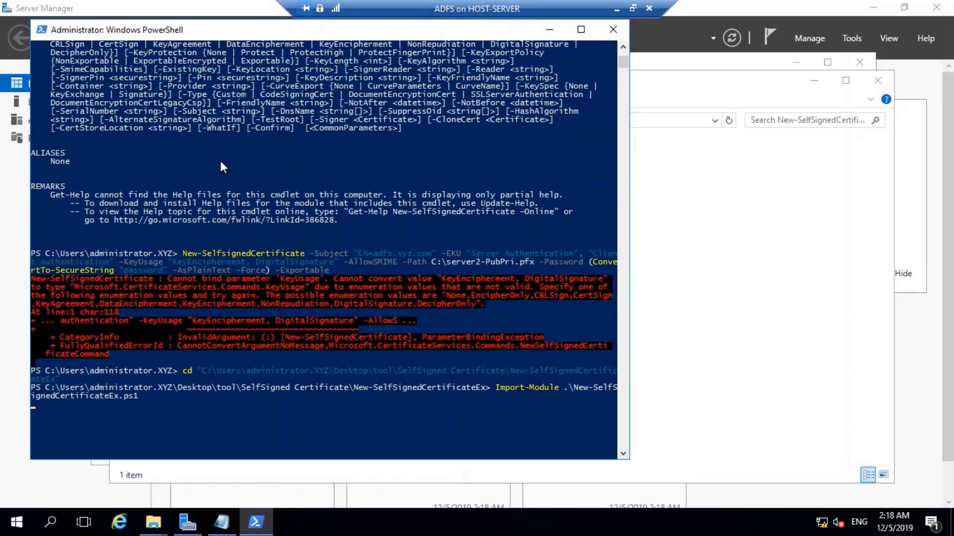
click(176, 427)
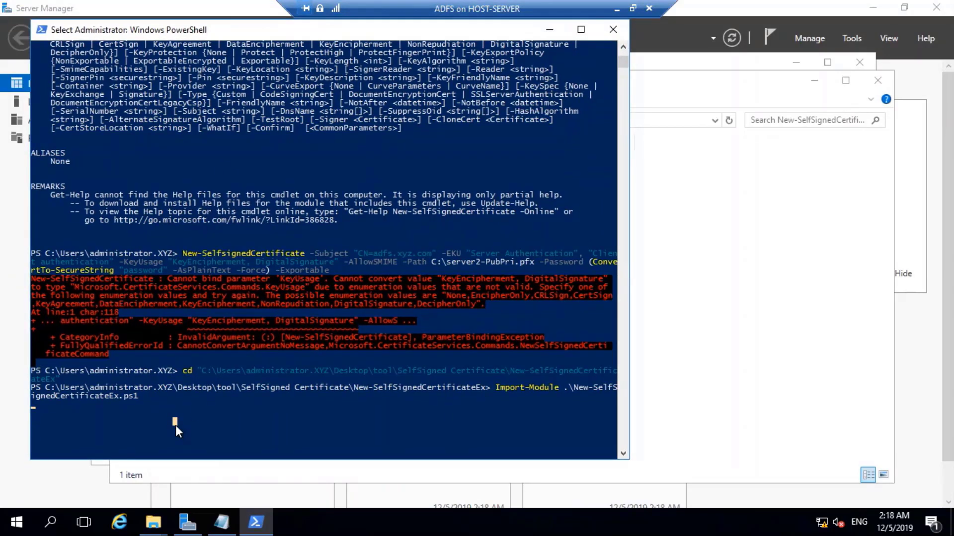
key(Escape)
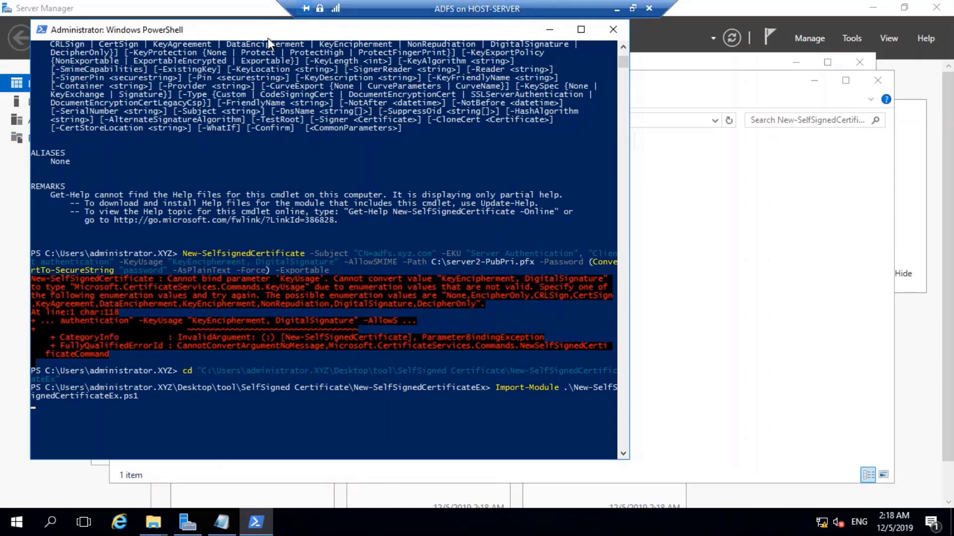
drag(267, 38, 256, 31)
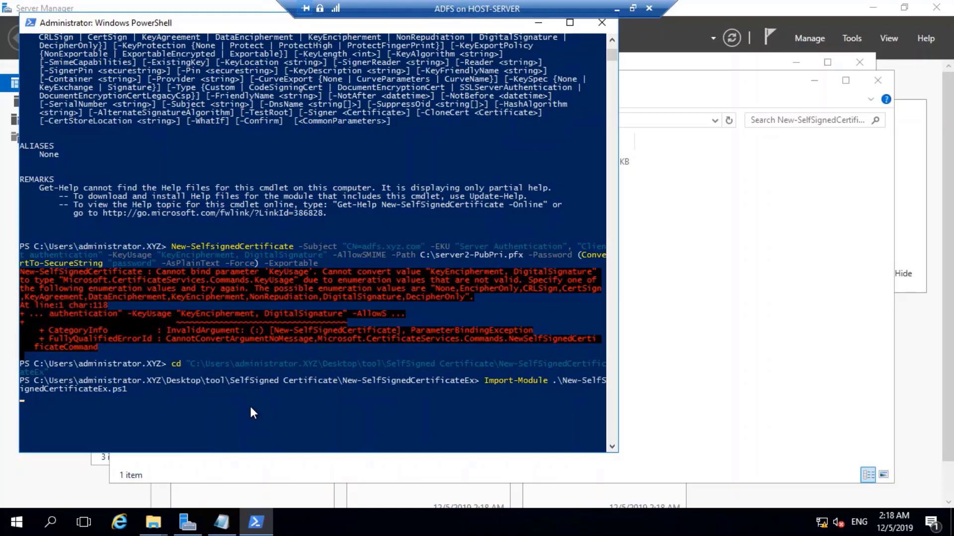
Reopen the New-SelfSignedCertificateEx folder via the SelfSigned Certificate breadcrumb.
click(694, 75)
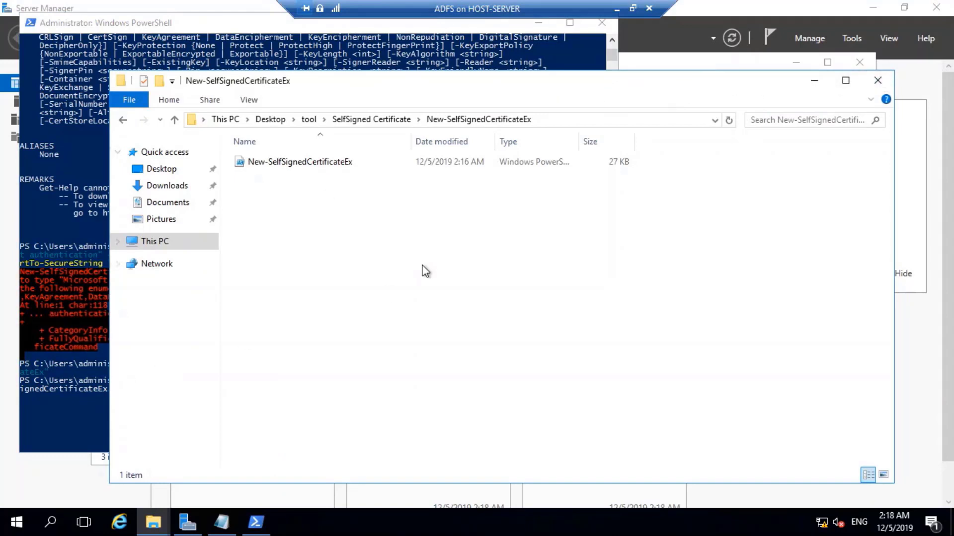
click(345, 122)
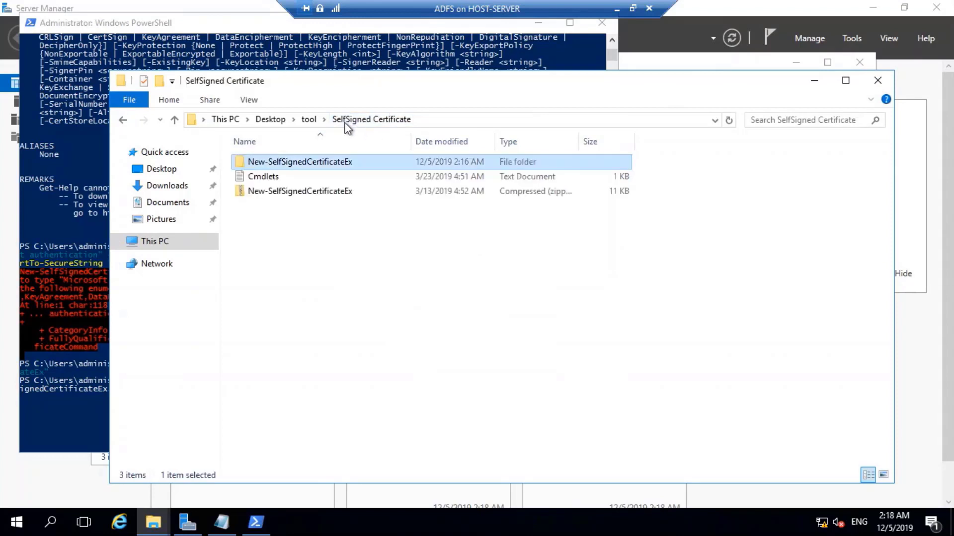
double_click(321, 163)
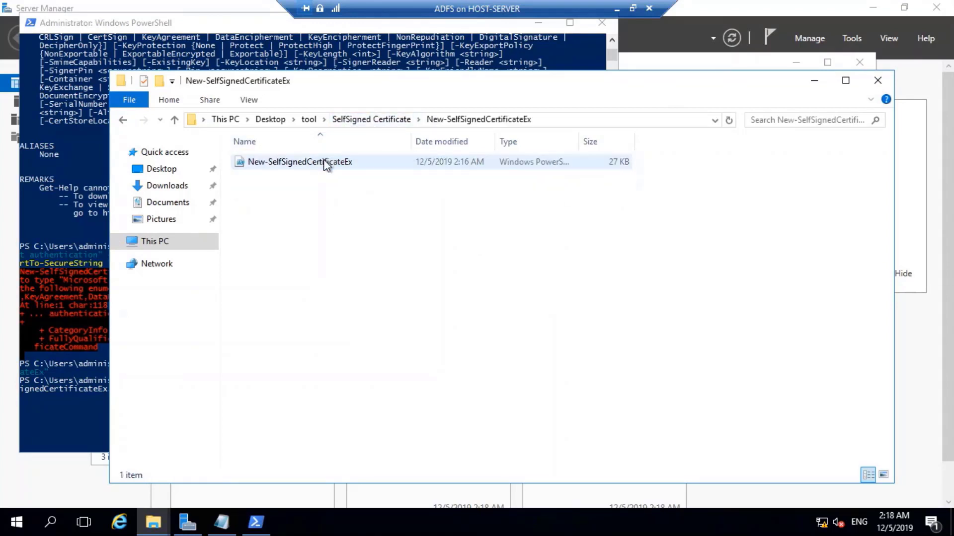
Minimize both Explorer windows and Server Manager, then refresh the desktop twice.
click(800, 80)
click(793, 67)
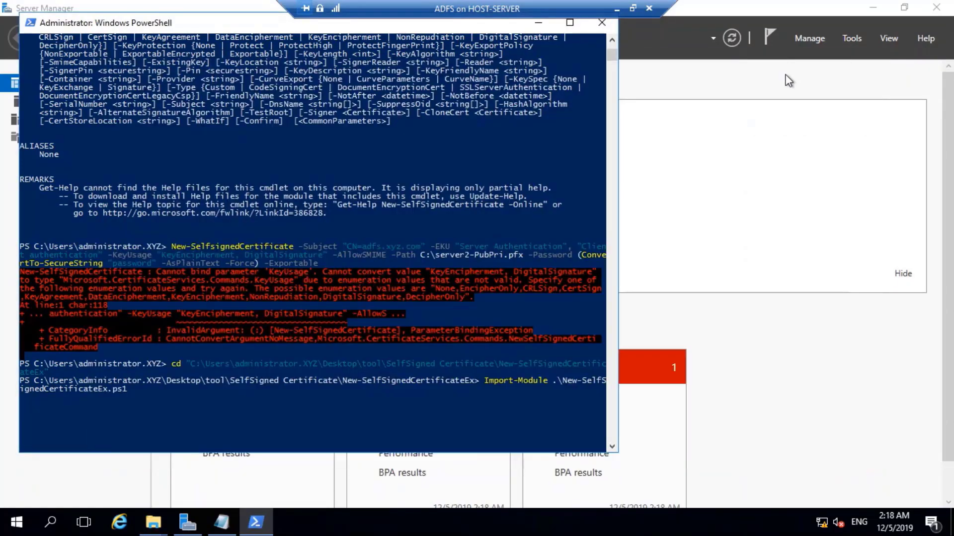
click(872, 7)
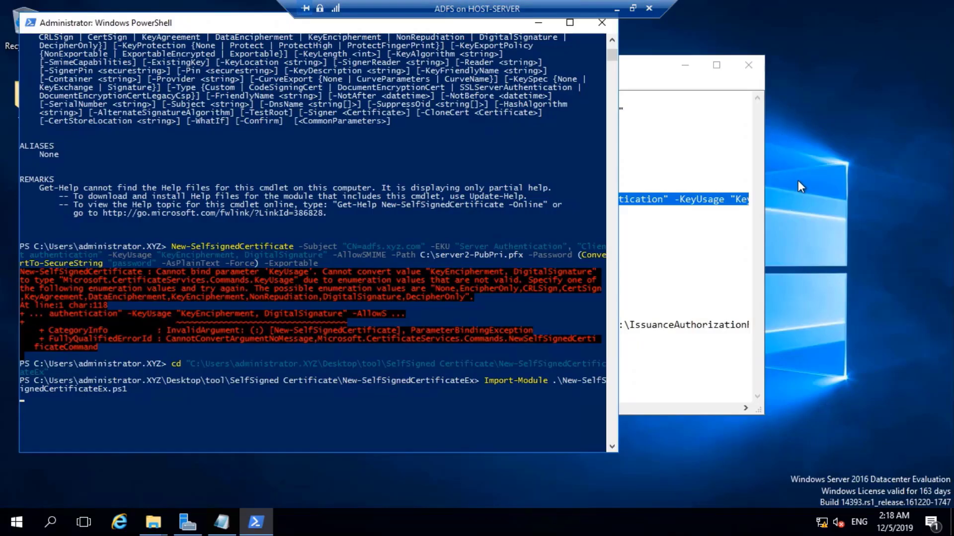
right_click(798, 180)
click(835, 219)
right_click(820, 193)
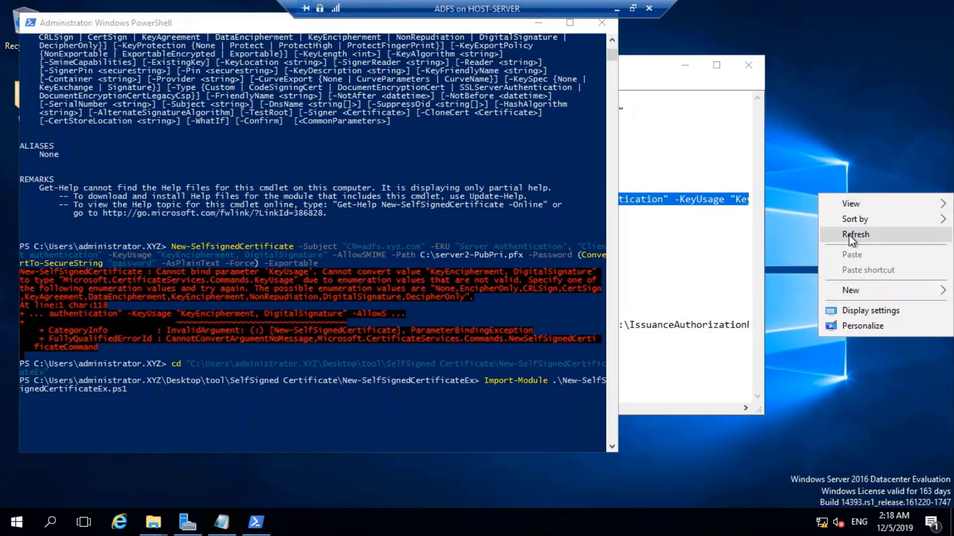
click(848, 234)
Open Task Manager's full process list from the taskbar, then close it.
right_click(661, 529)
click(729, 451)
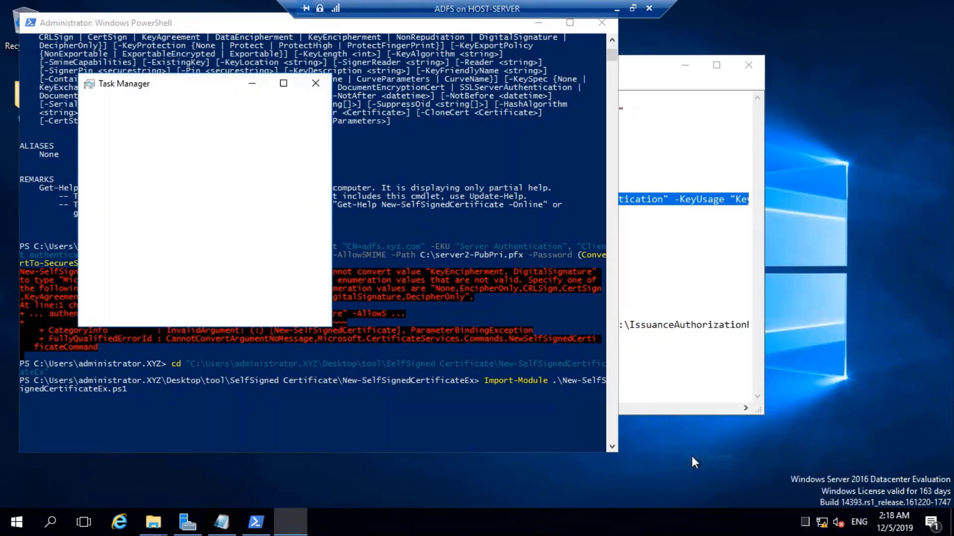
click(103, 309)
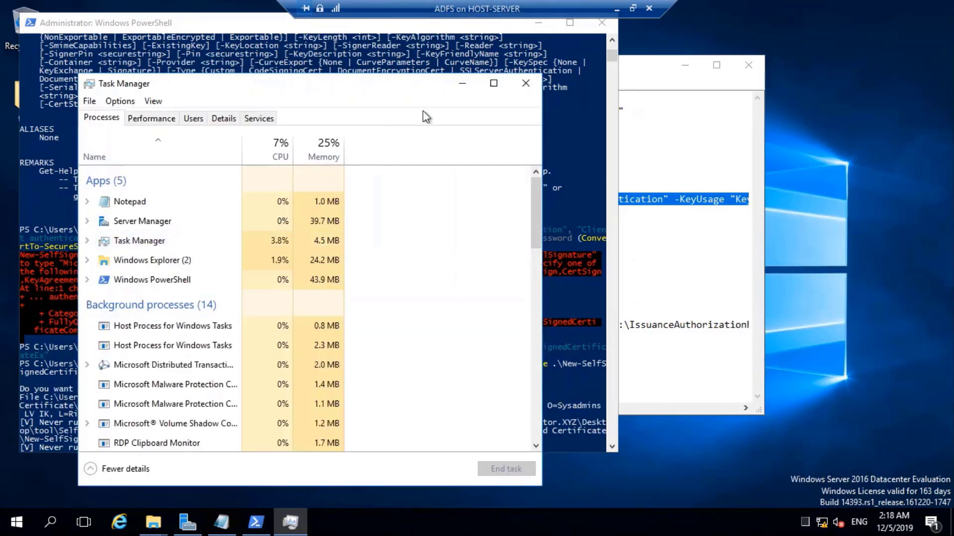
click(525, 83)
scroll(362, 239, down, 1)
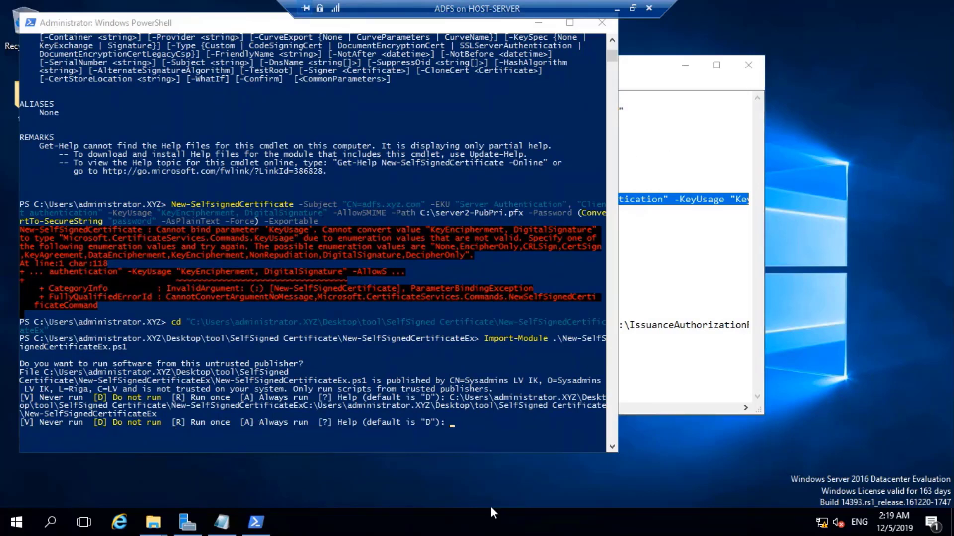
Answer A at the publisher prompt to always run New-SelfSignedCertificateEx.ps1.
click(503, 418)
text(a)
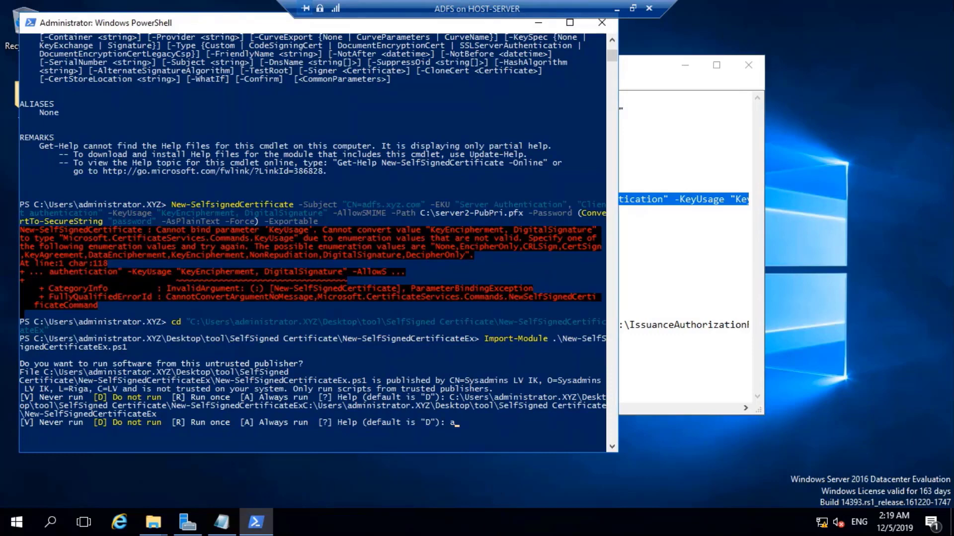
key(Return)
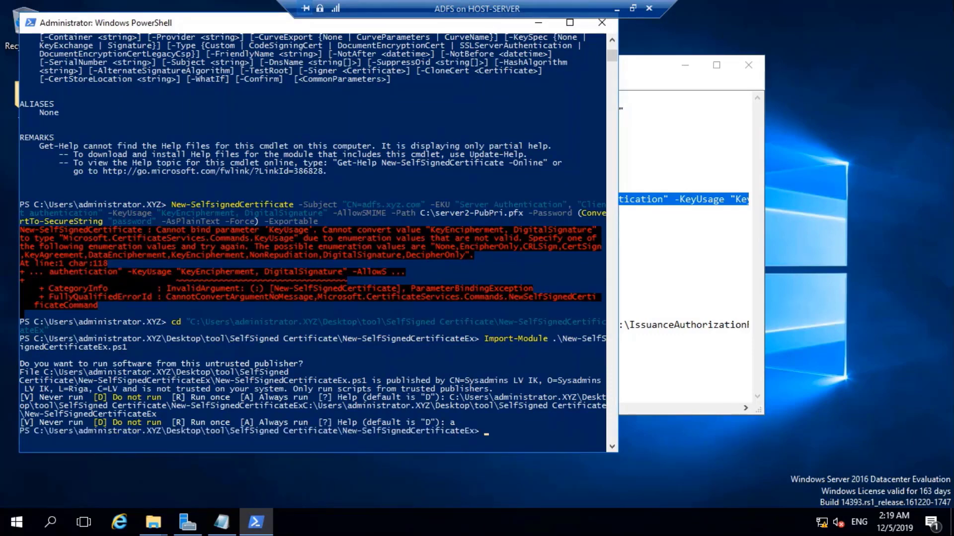
Widen the PowerShell window and cancel the recalled get-help line for an empty prompt.
key(Up)
key(Up)
key(Up)
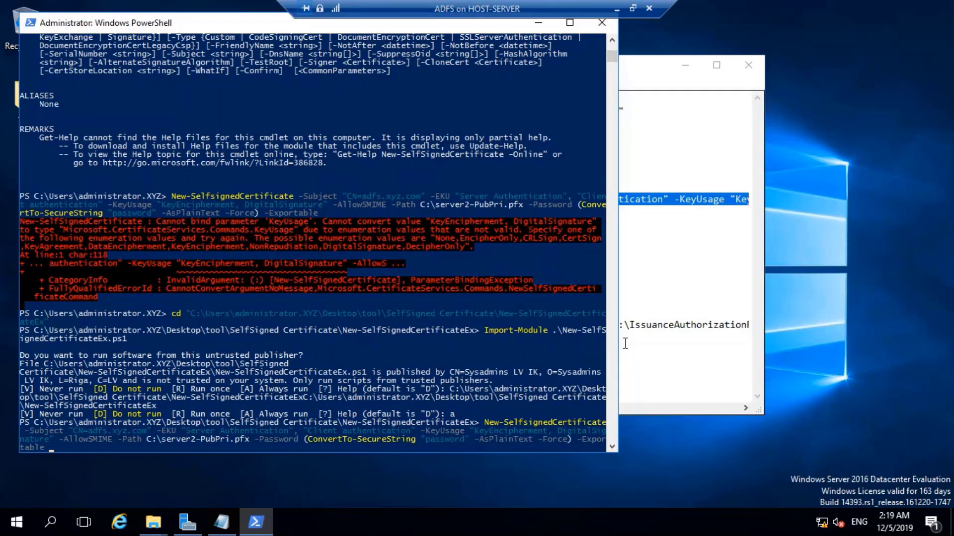
drag(617, 342, 857, 336)
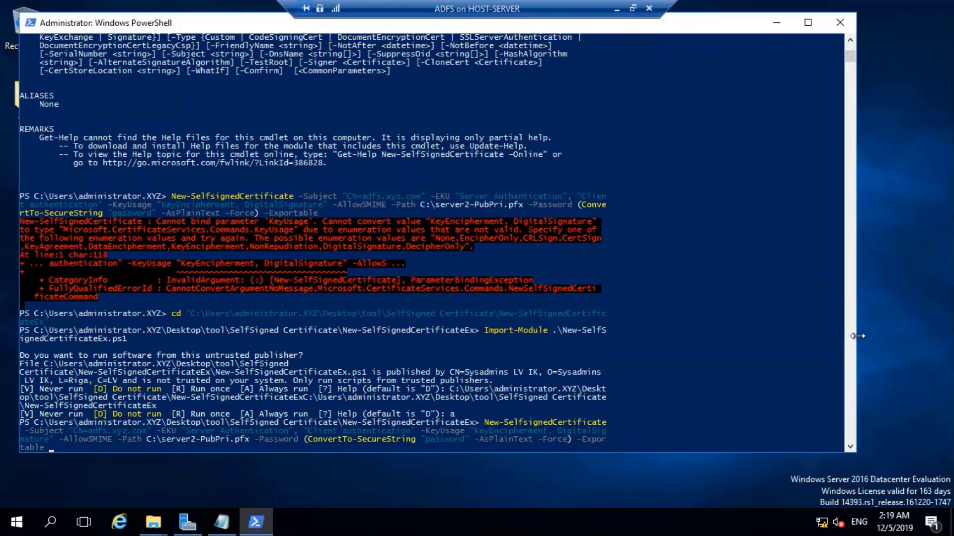
key(Up)
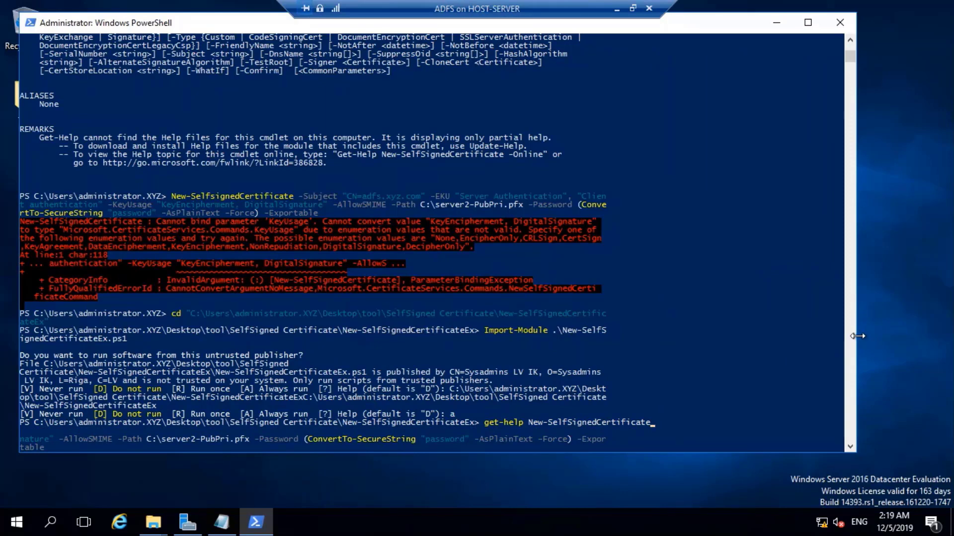
scroll(787, 422, down, 2)
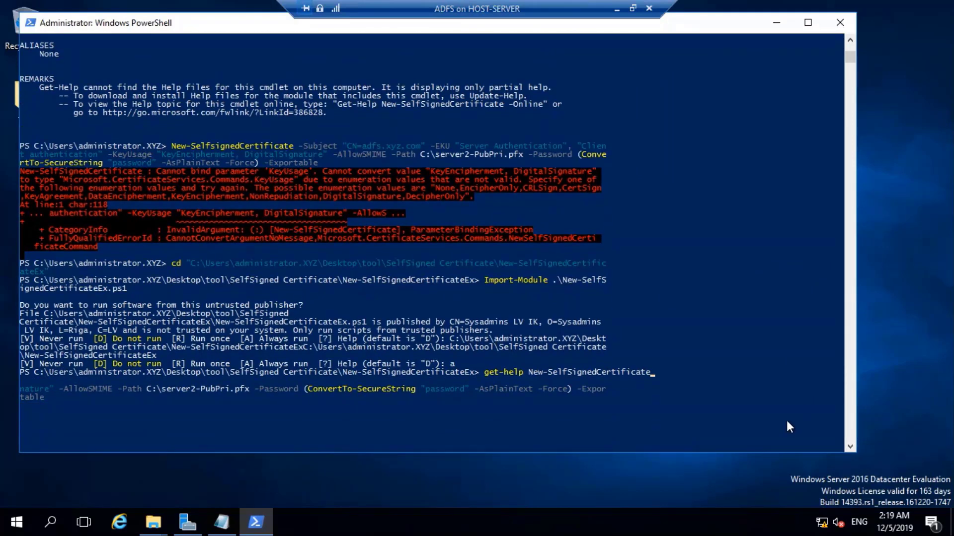
scroll(789, 427, up, 1)
key(ctrl+c)
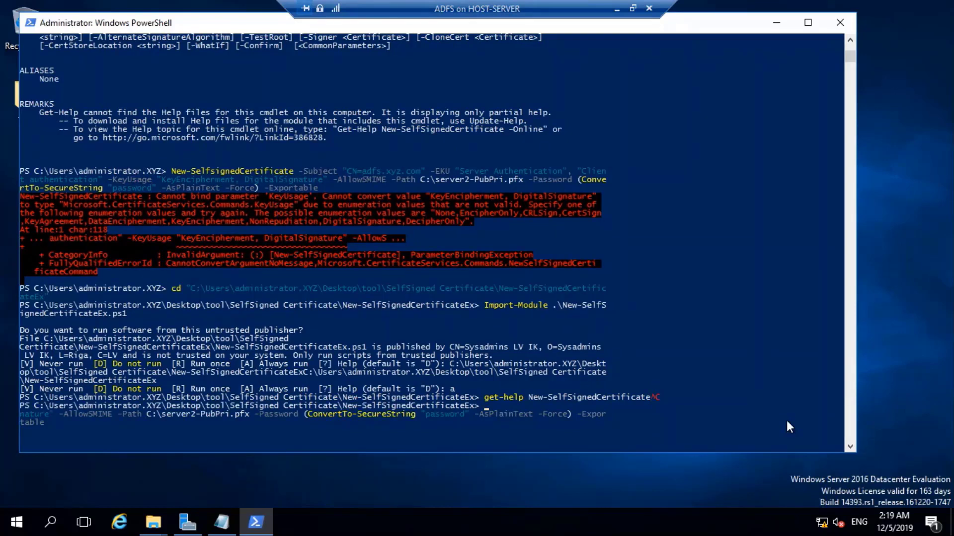
key(ctrl+c)
key(ctrl+c)
key(ctrl+c)
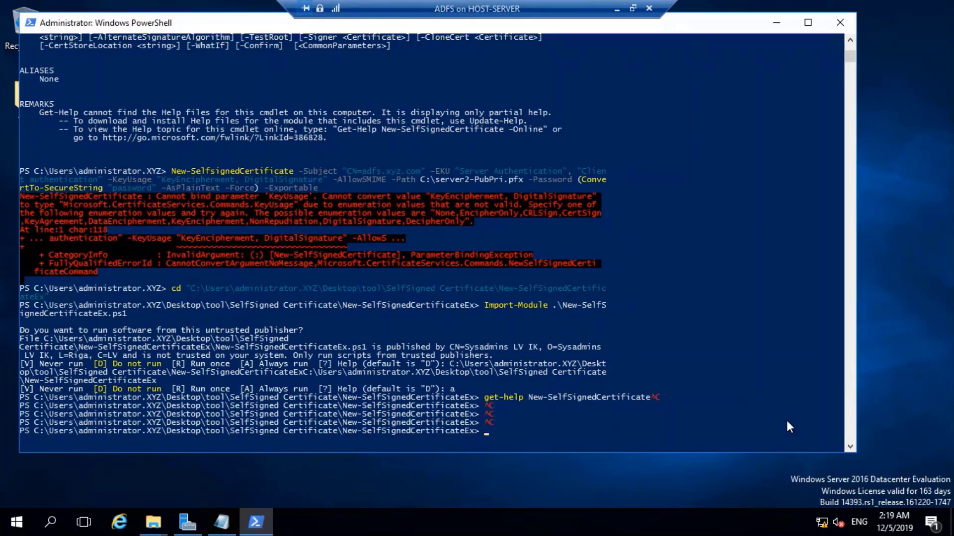
scroll(787, 423, down, 4)
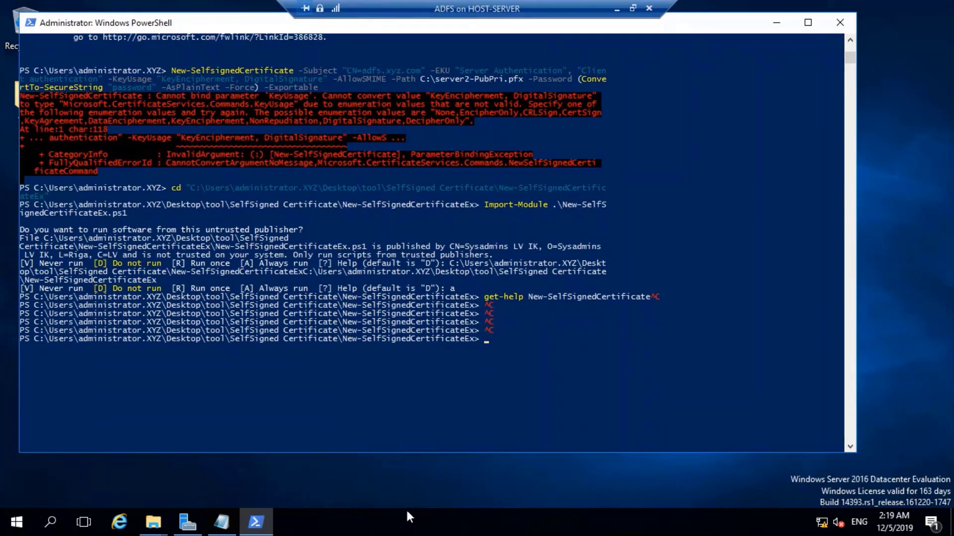
Change the ADFS command's export path from server2 to C:\adfs-PubPri.pfx.
click(221, 522)
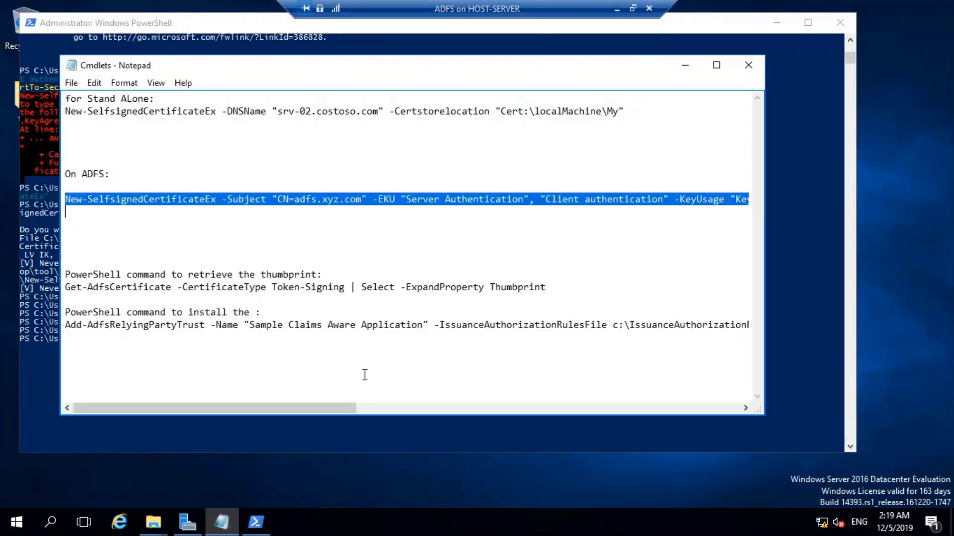
right_click(280, 200)
click(255, 219)
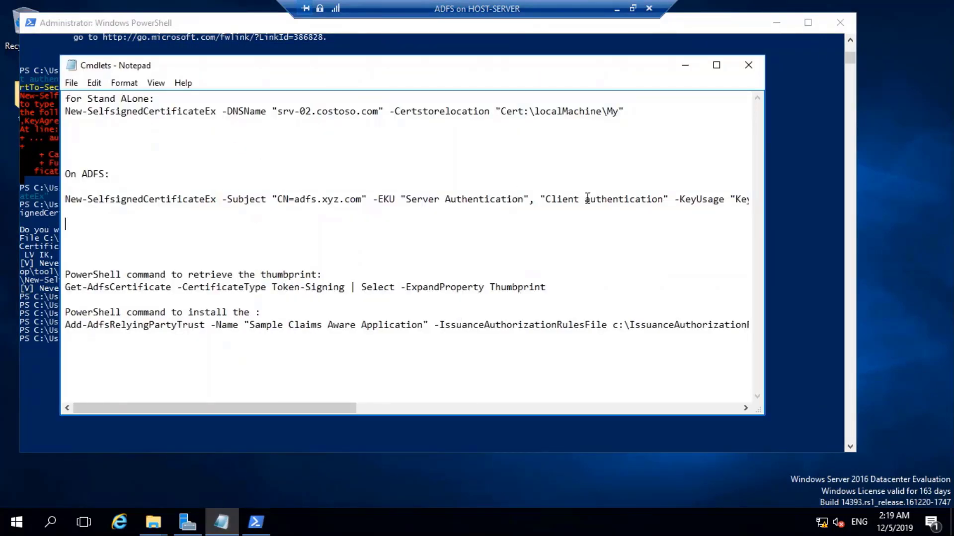
drag(329, 407, 533, 397)
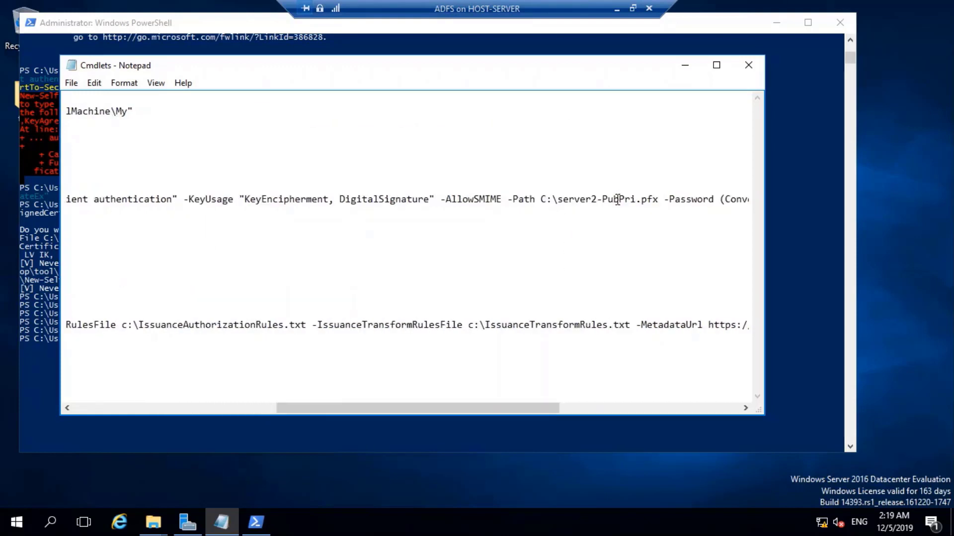
drag(600, 199, 558, 199)
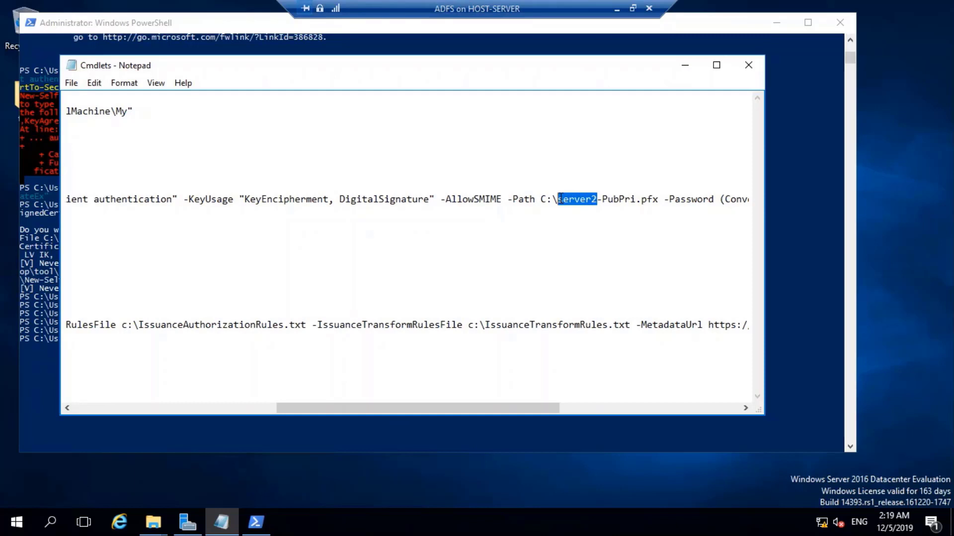
mouse_move(560, 198)
mouse_down()
mouse_move(594, 199)
mouse_move(558, 199)
mouse_up()
text(adfs)
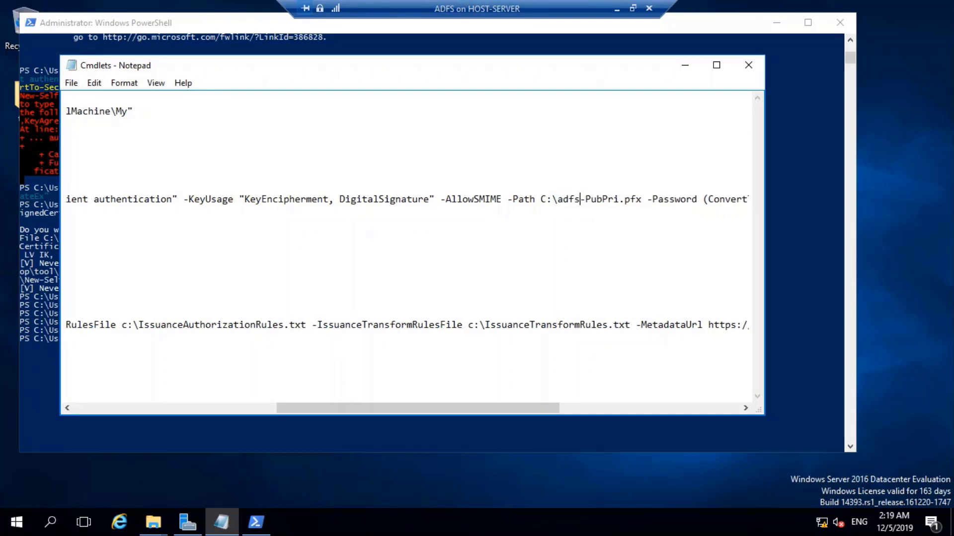
click(588, 235)
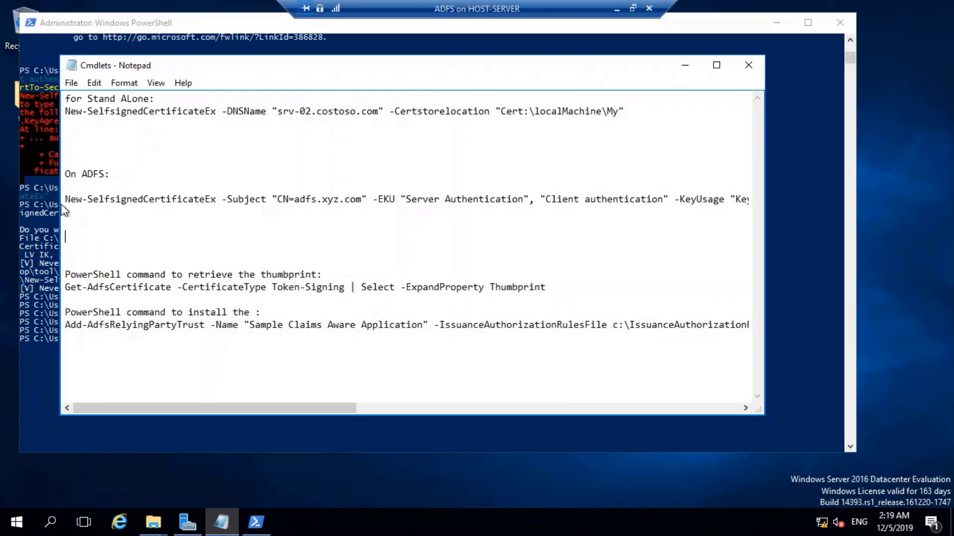
Copy the ADFS New-SelfsignedCertificateEx command and paste it into PowerShell to run.
drag(67, 199, 96, 213)
right_click(102, 198)
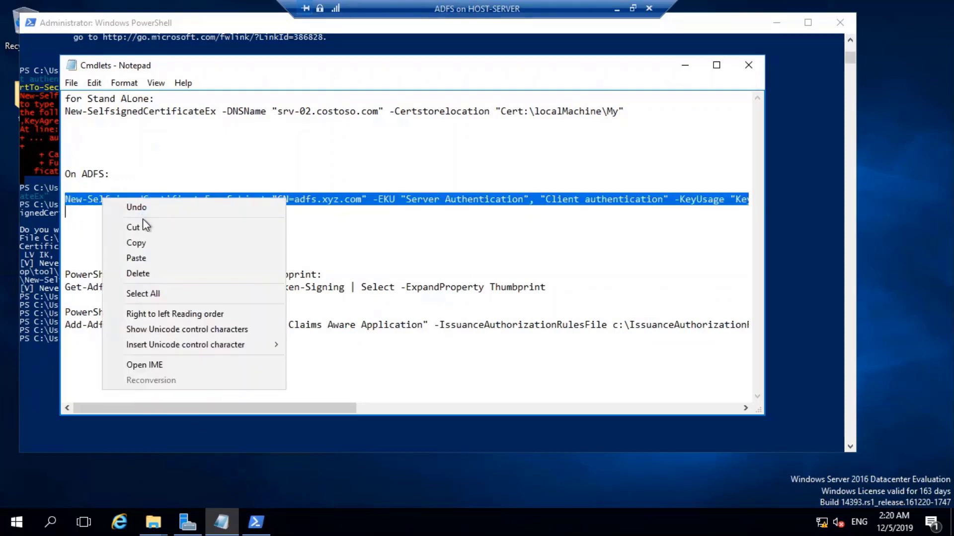
click(135, 243)
click(165, 443)
right_click(239, 368)
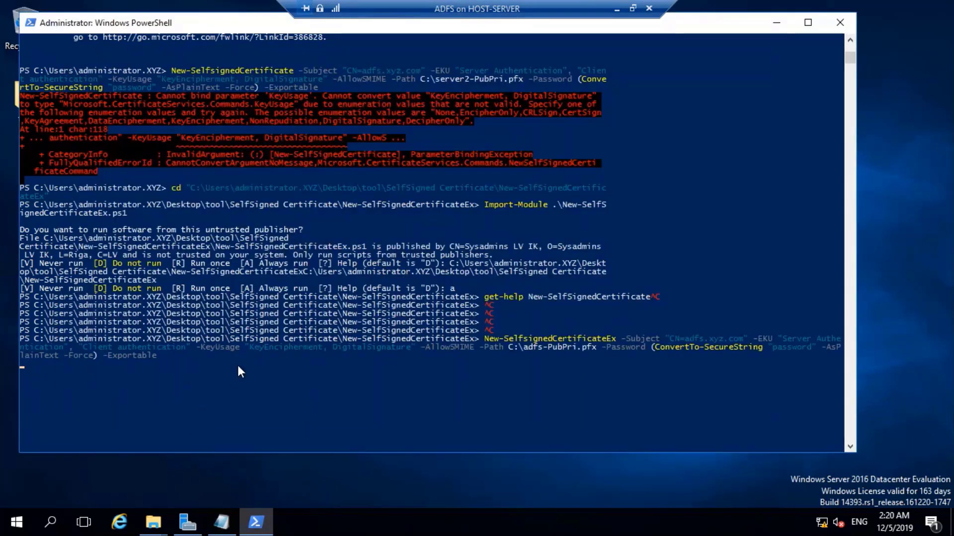
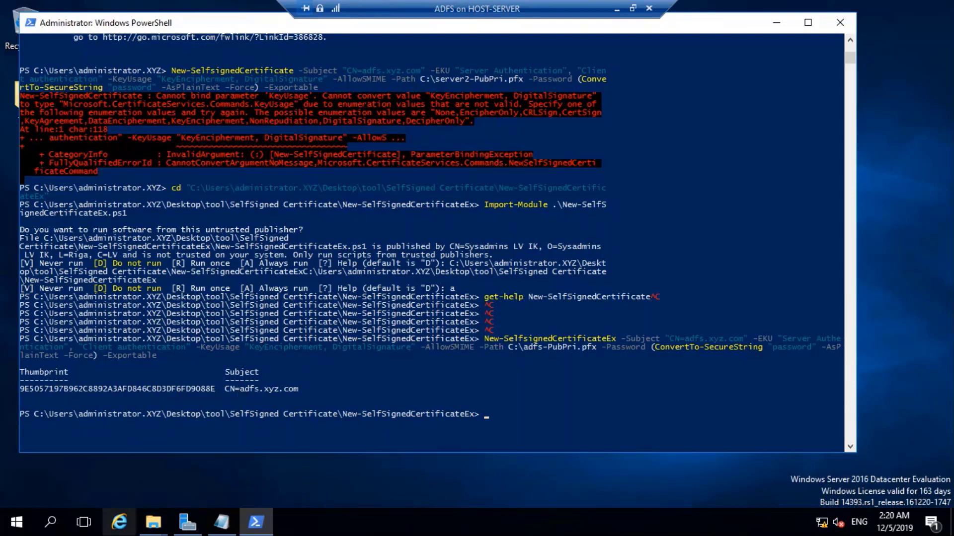
Bring the New-SelfSignedCertificateEx Explorer window forward and open Local Disk (C:) to find adfs-PubPri.
click(153, 522)
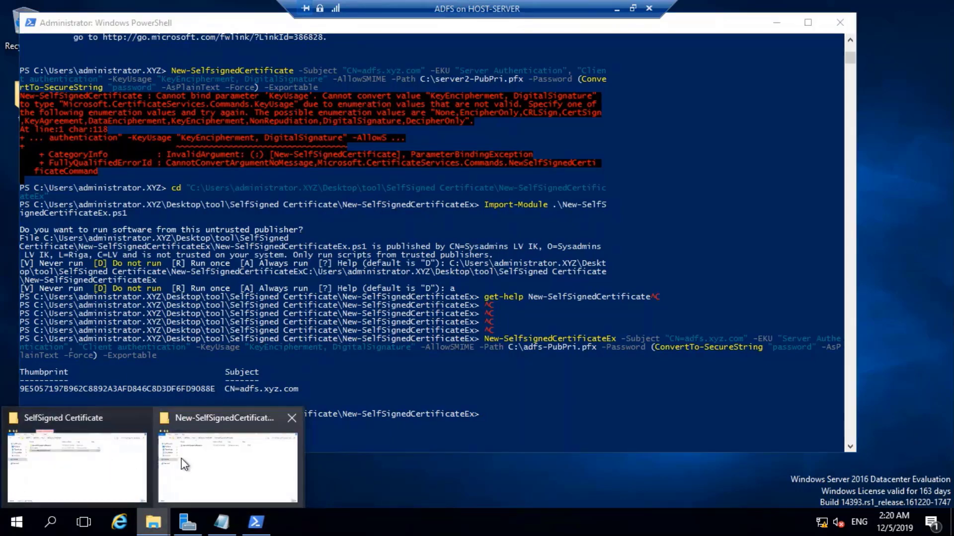
click(234, 462)
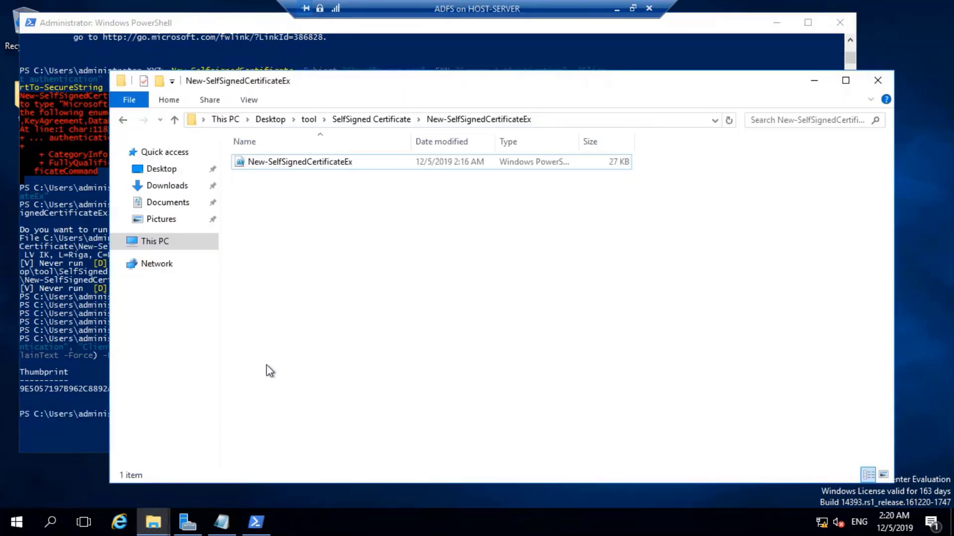
click(178, 241)
double_click(341, 283)
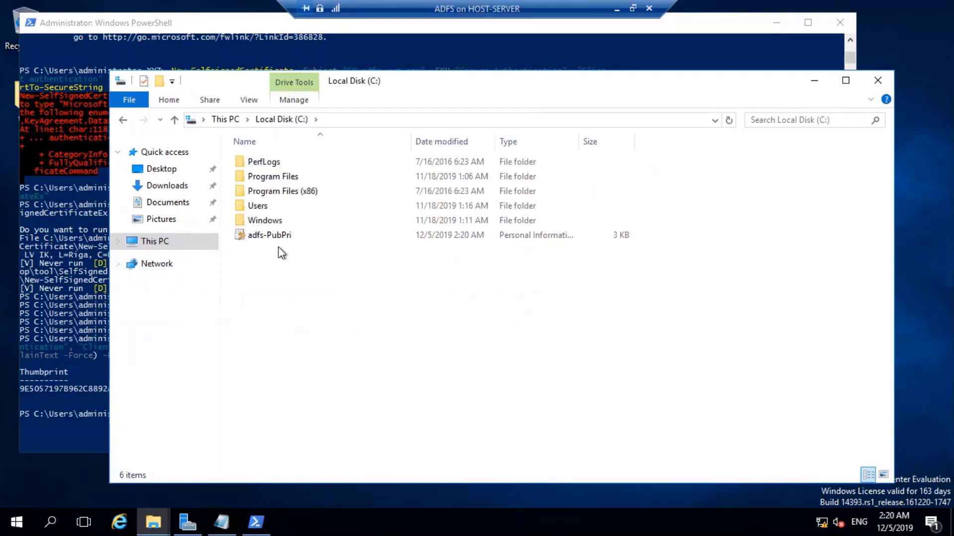
click(290, 237)
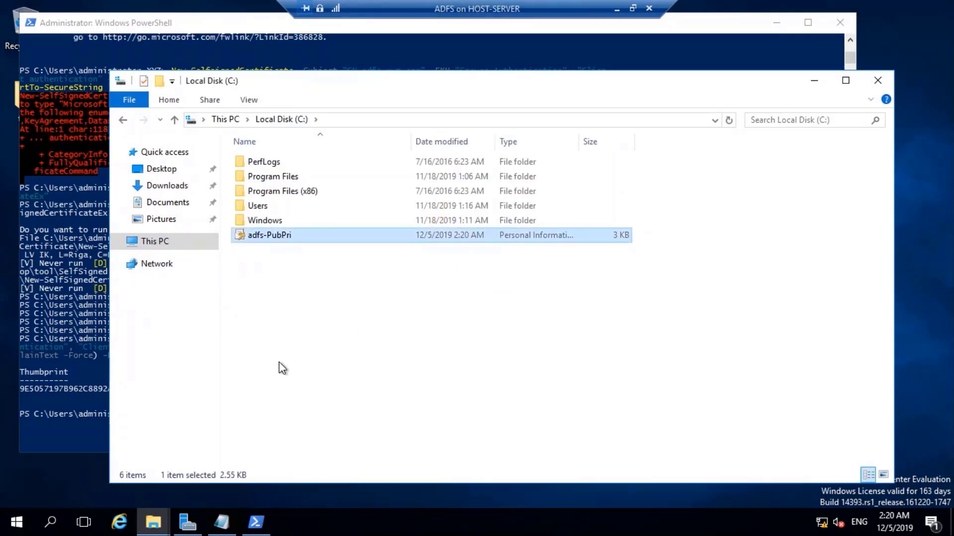
Start importing adfs-PubPri into Local Machine, then cancel the wizard.
double_click(296, 239)
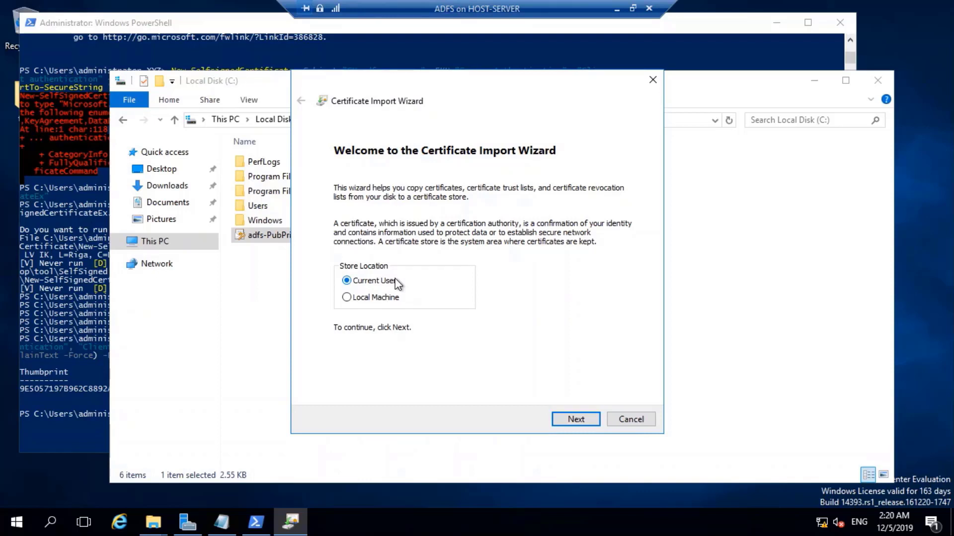
click(348, 297)
click(581, 419)
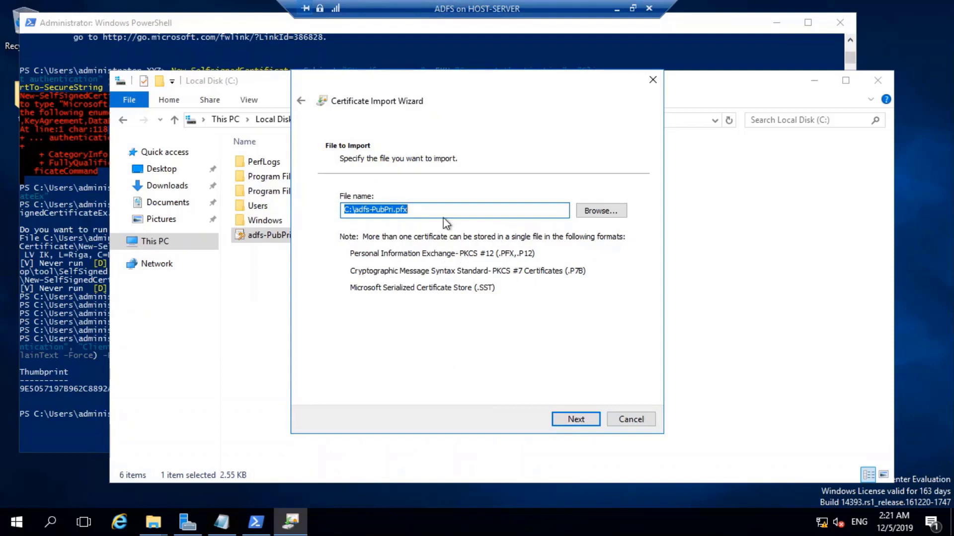
click(631, 419)
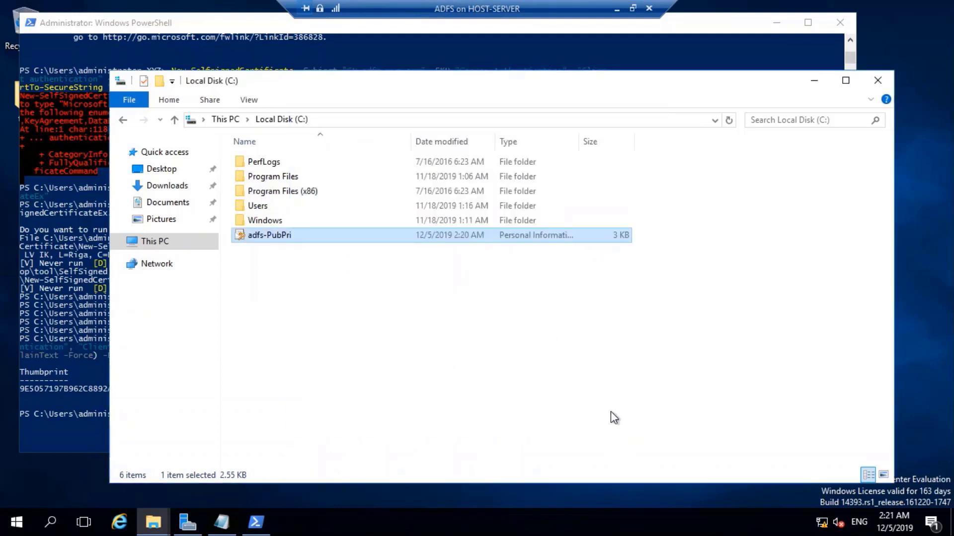
Launch mmc from Run and add the Certificates snap-in for the local Computer account.
key(super+r)
text(mmc)
key(Return)
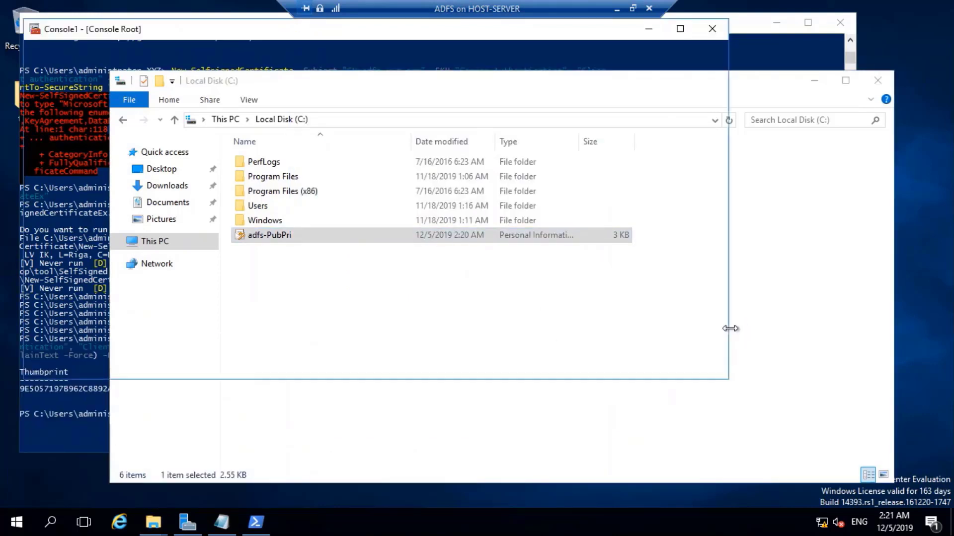
click(48, 47)
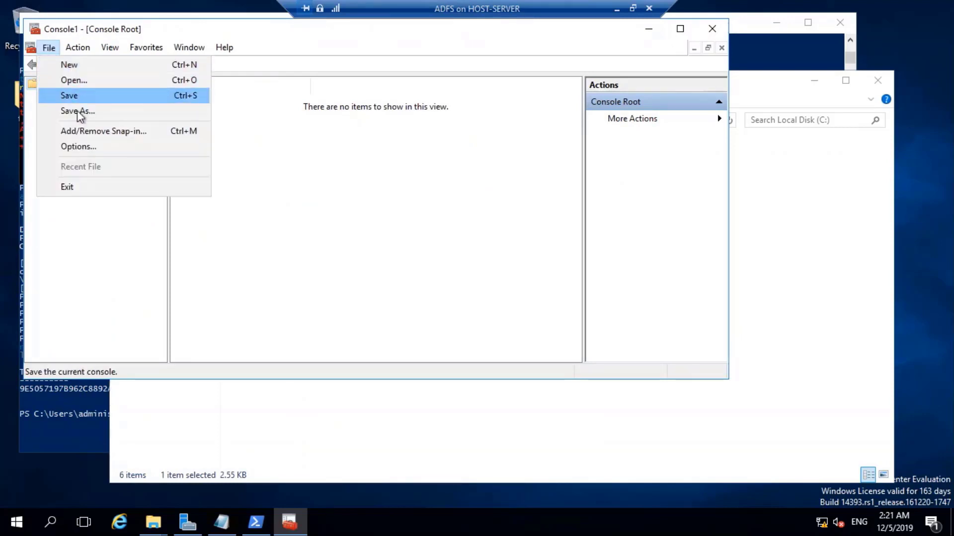
click(84, 132)
click(192, 148)
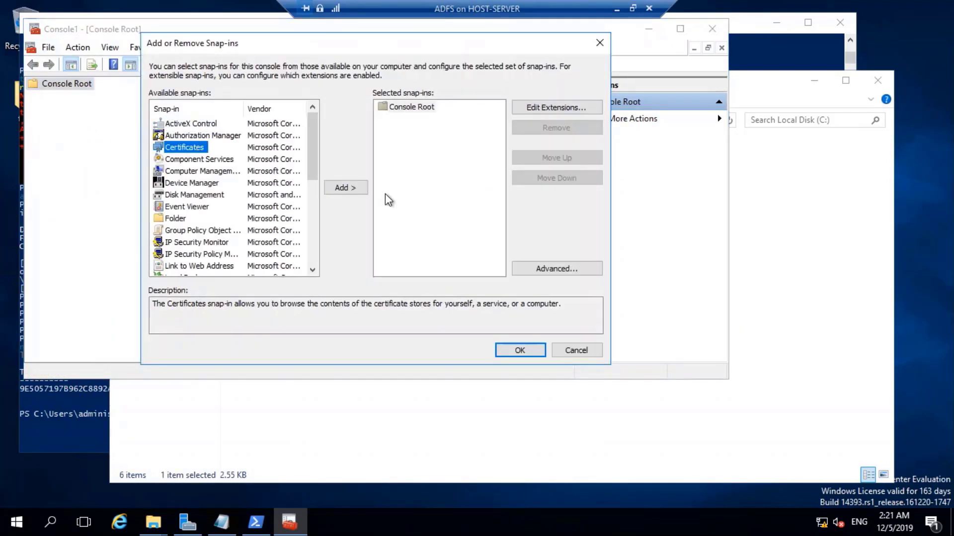
click(344, 191)
click(200, 130)
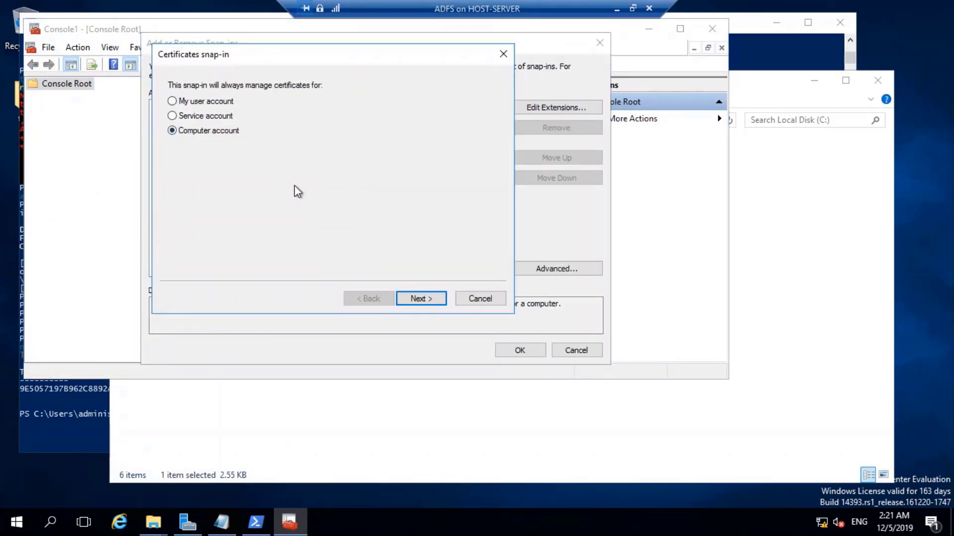
click(419, 298)
click(402, 302)
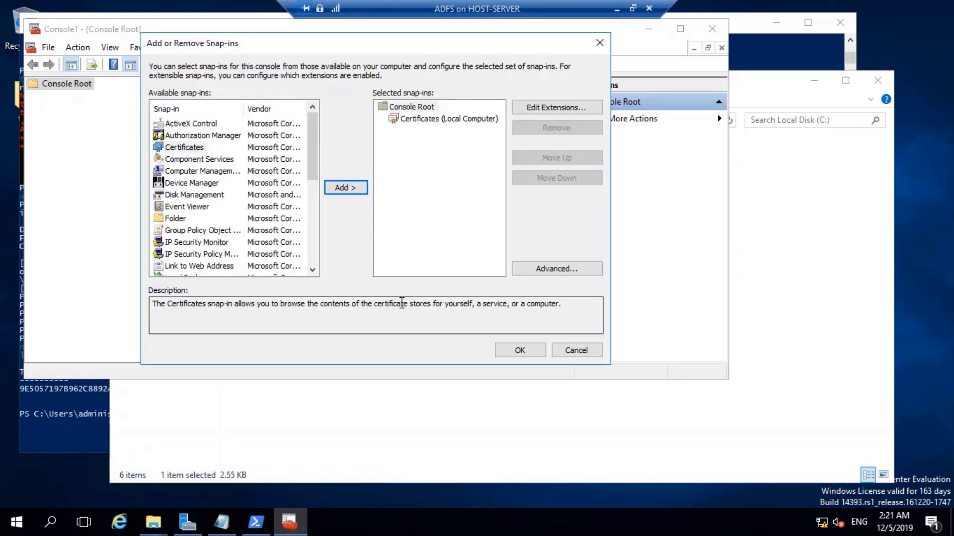
click(520, 351)
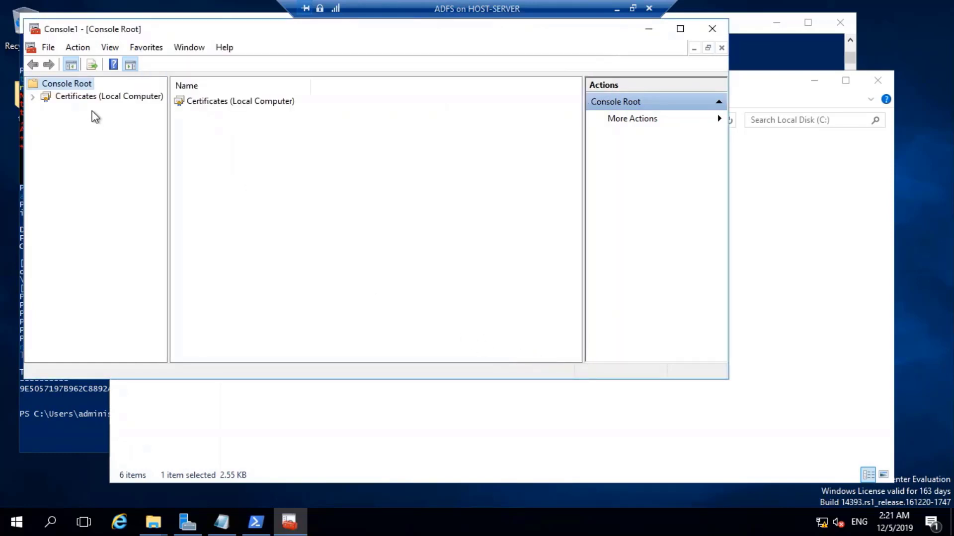
Open the Personal store under Certificates (Local Computer) and launch its Import wizard.
double_click(102, 98)
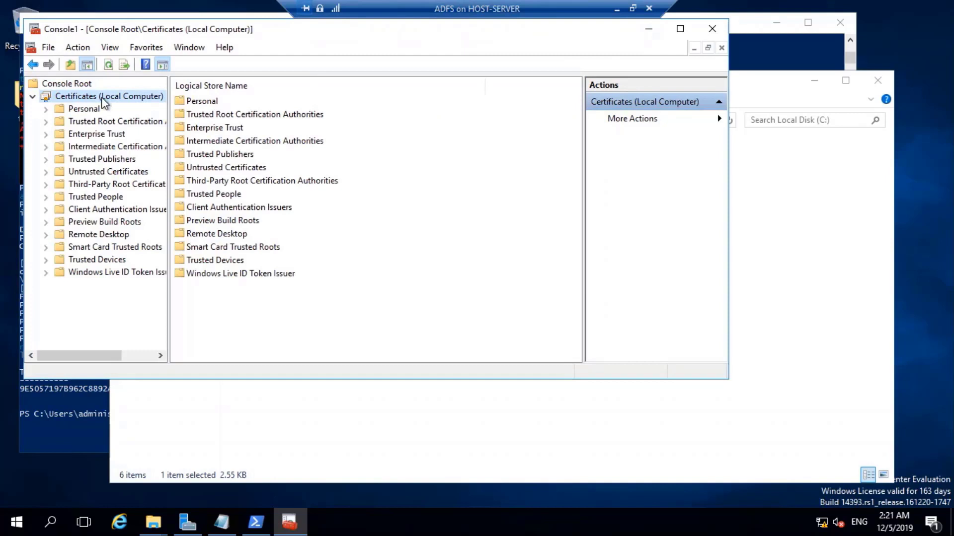
double_click(194, 102)
right_click(216, 133)
mouse_move(270, 162)
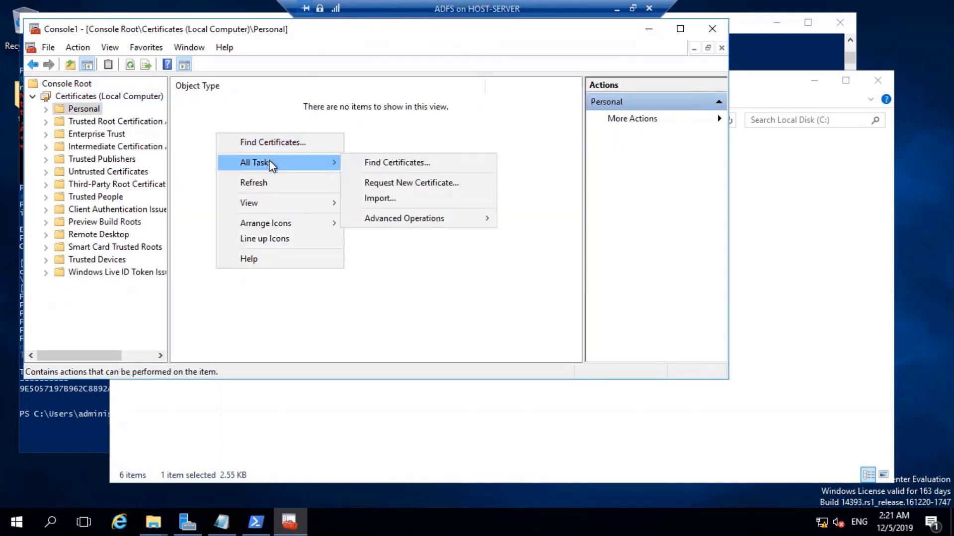
click(374, 199)
Choose adfs-PubPri from Local Disk (C:) as the import file, using the All Files filter.
click(462, 368)
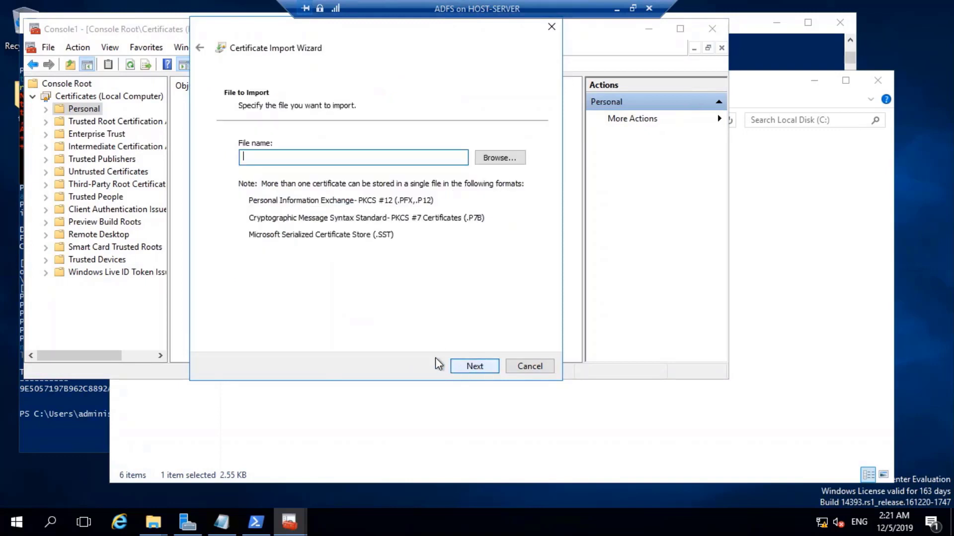
click(514, 158)
click(256, 219)
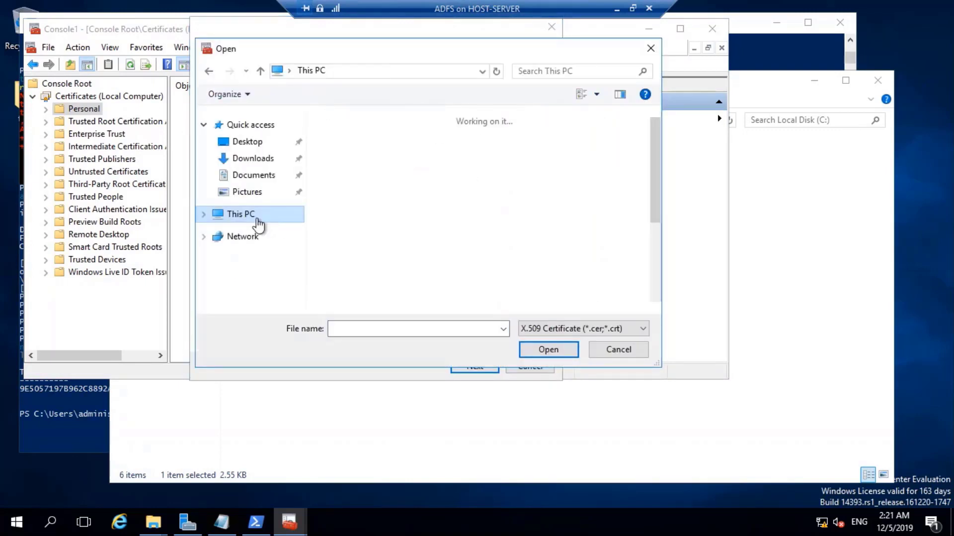
scroll(459, 223, down, 2)
click(444, 260)
double_click(444, 260)
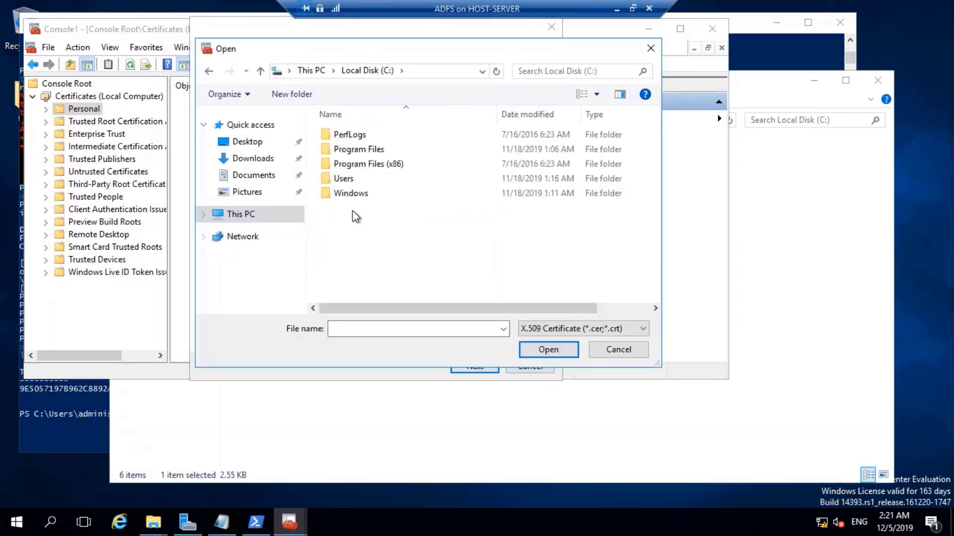
click(590, 332)
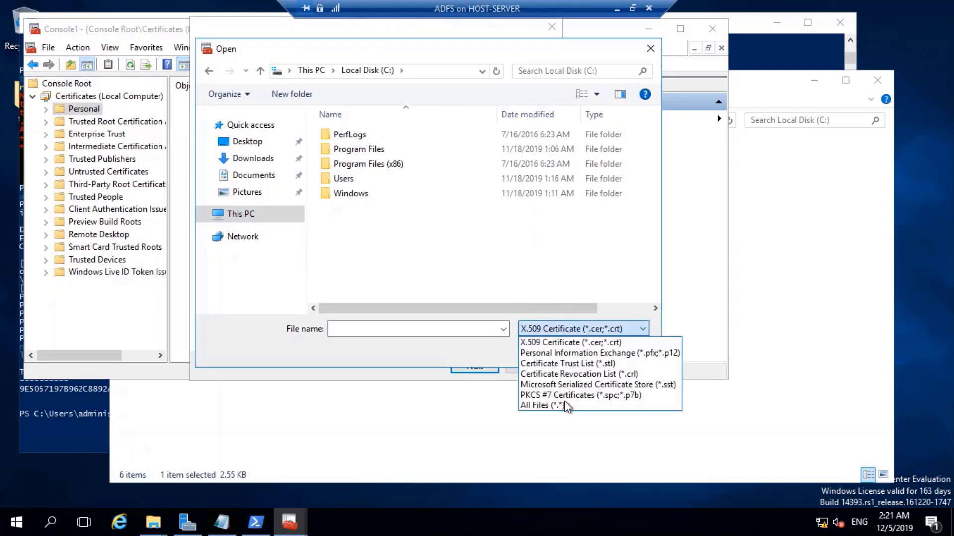
click(564, 404)
double_click(355, 209)
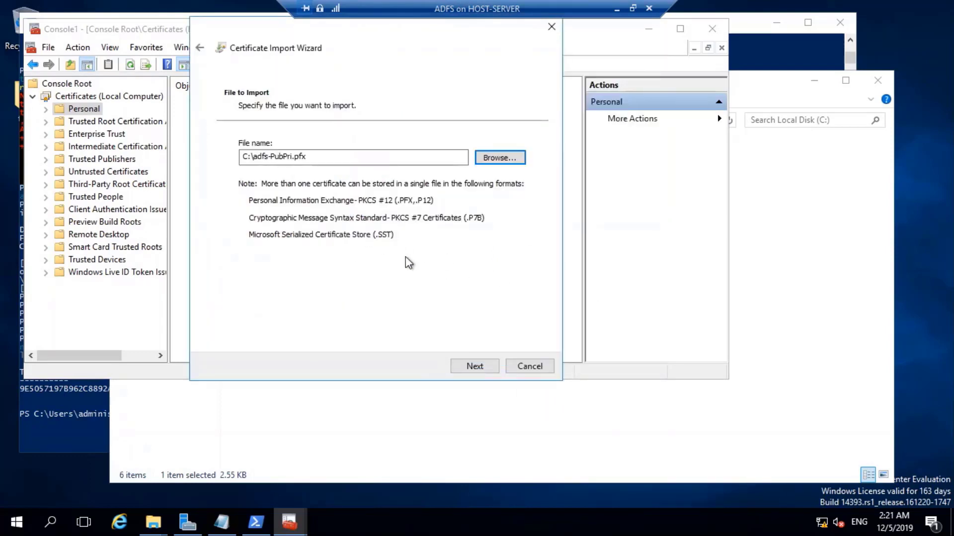
Enter the private key password, finish importing into Personal, and view the adfs.xyz.com certificate.
click(481, 368)
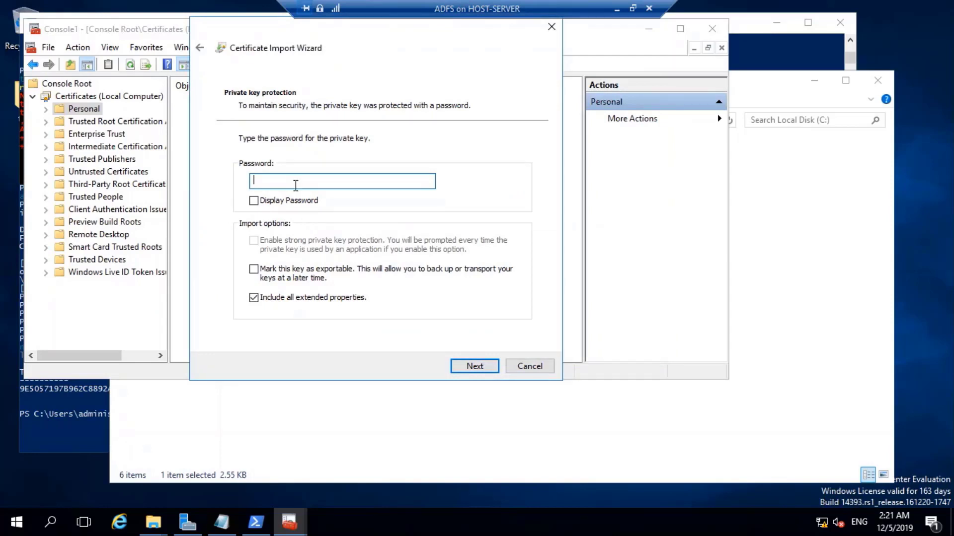
text(P@ssw0rd)
click(467, 368)
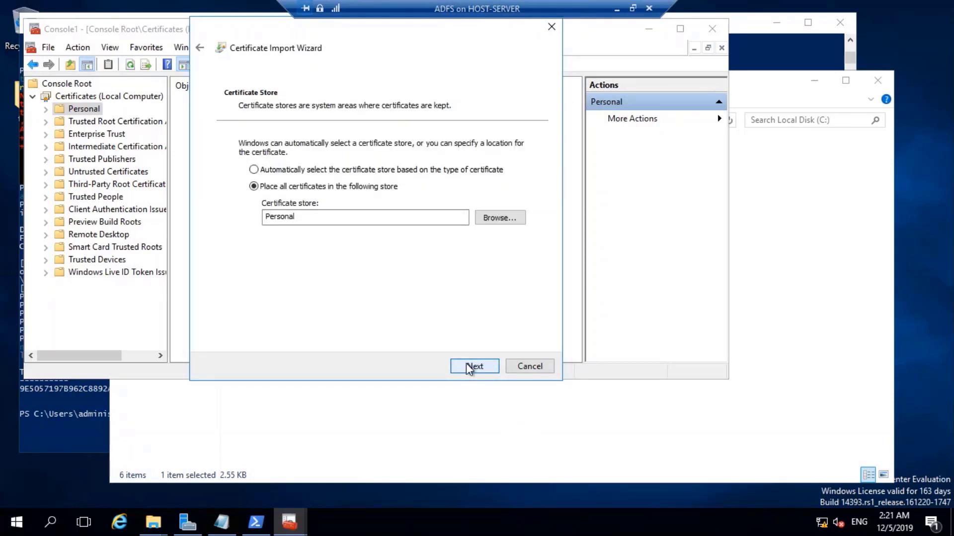
click(466, 366)
click(467, 366)
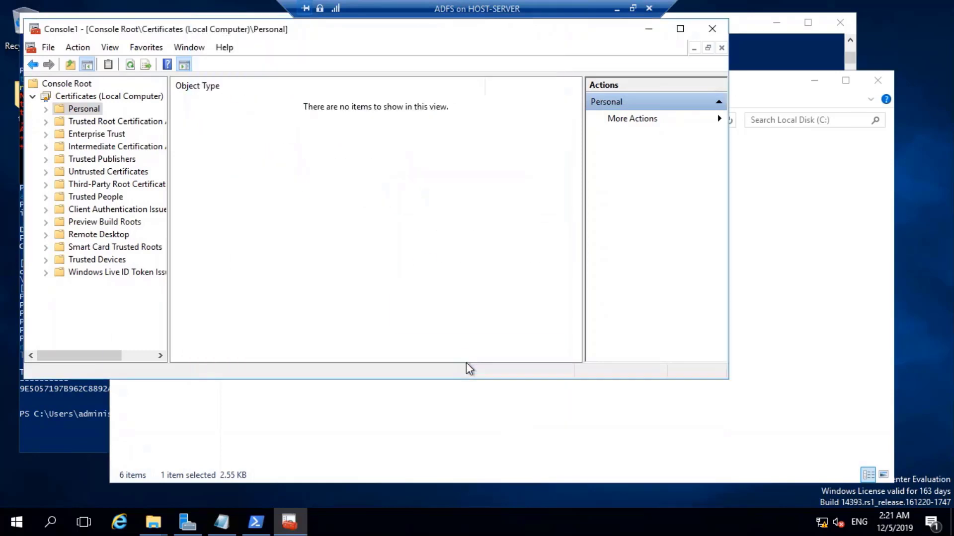
click(527, 319)
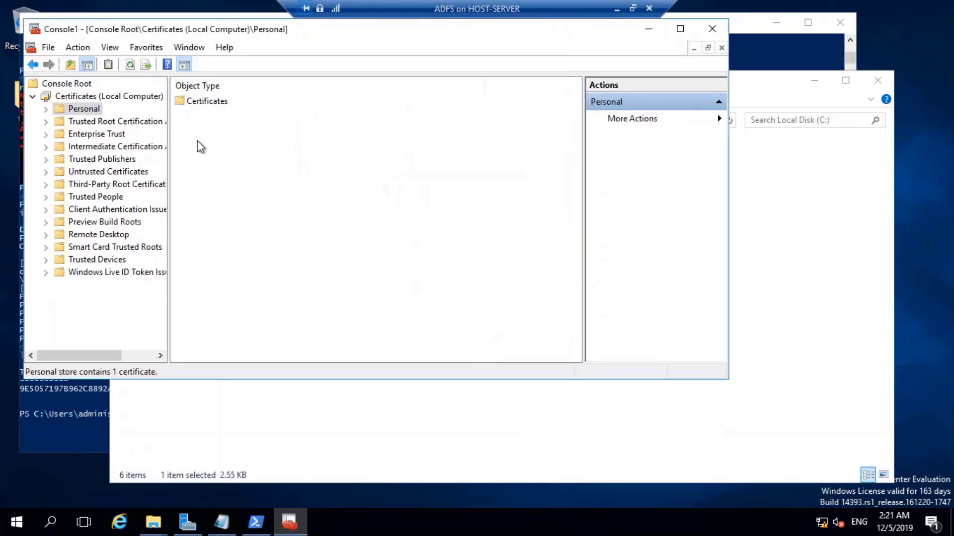
double_click(209, 102)
click(237, 107)
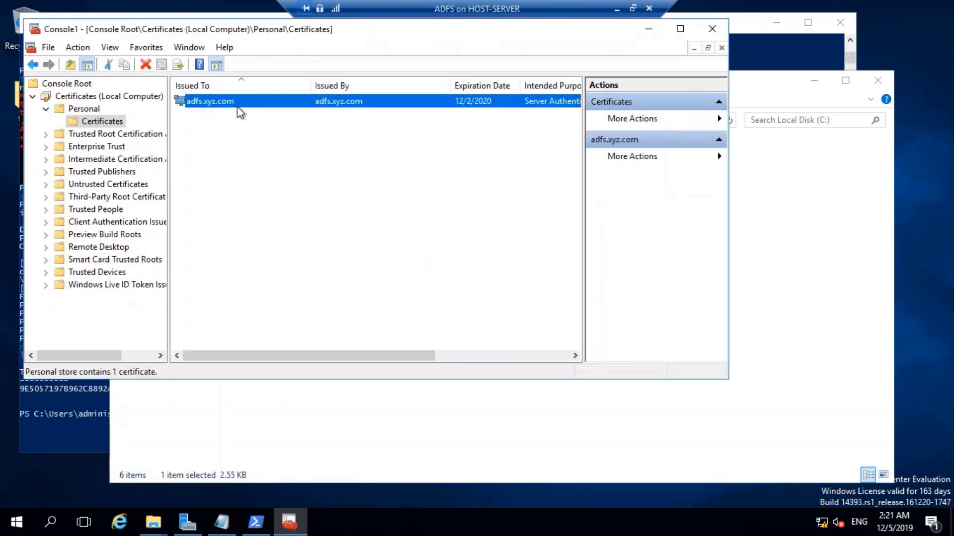
Glance at PowerShell and File Explorer's adfs-PubPri, then return to the Console1 certificates console.
click(83, 427)
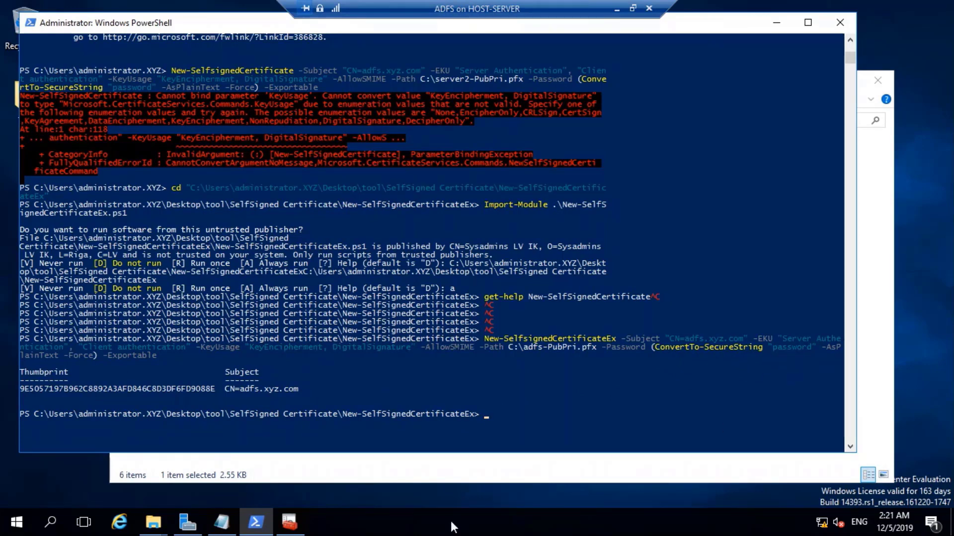
click(371, 477)
click(317, 318)
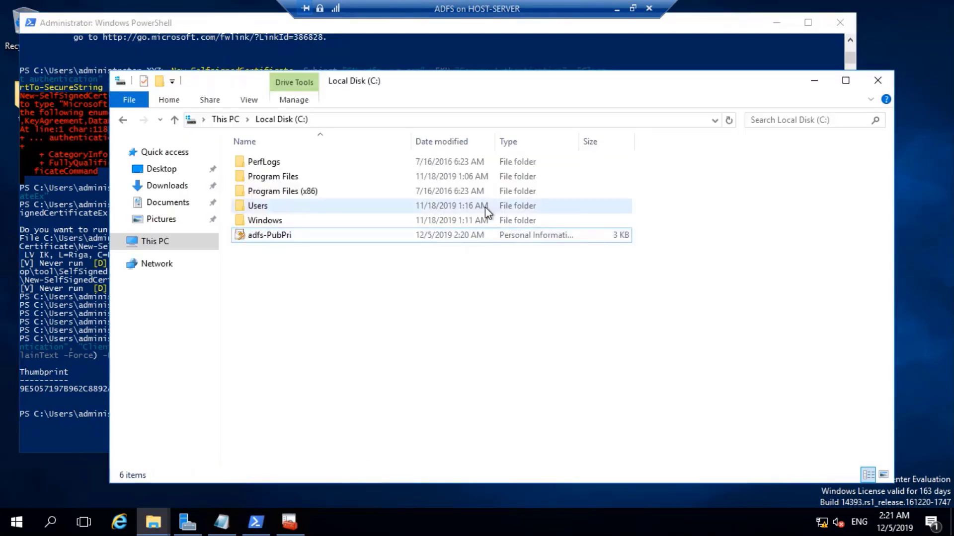
click(452, 235)
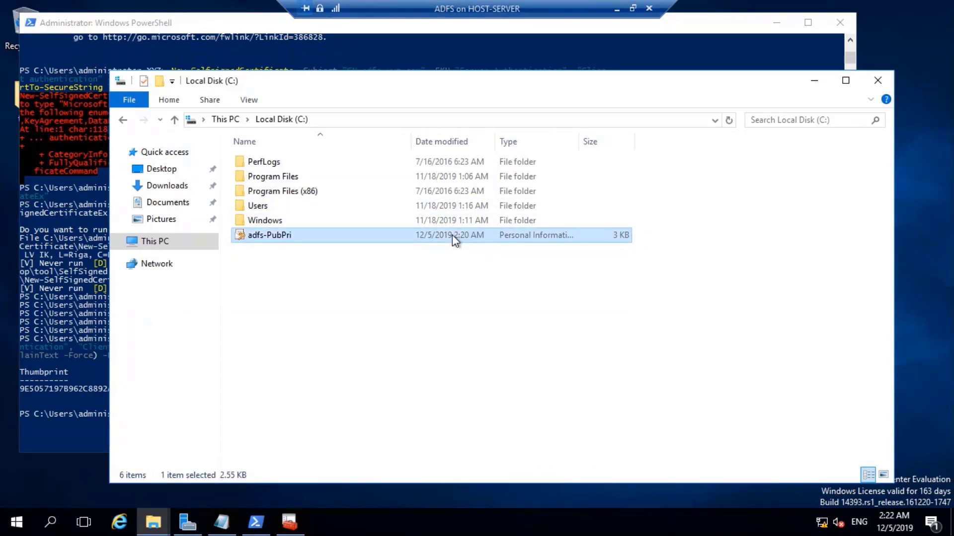
click(365, 273)
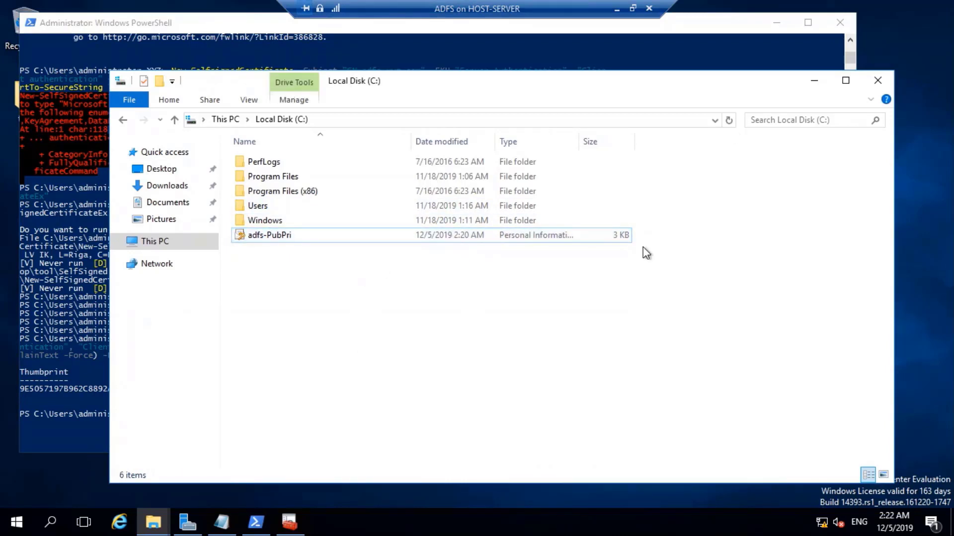
click(289, 522)
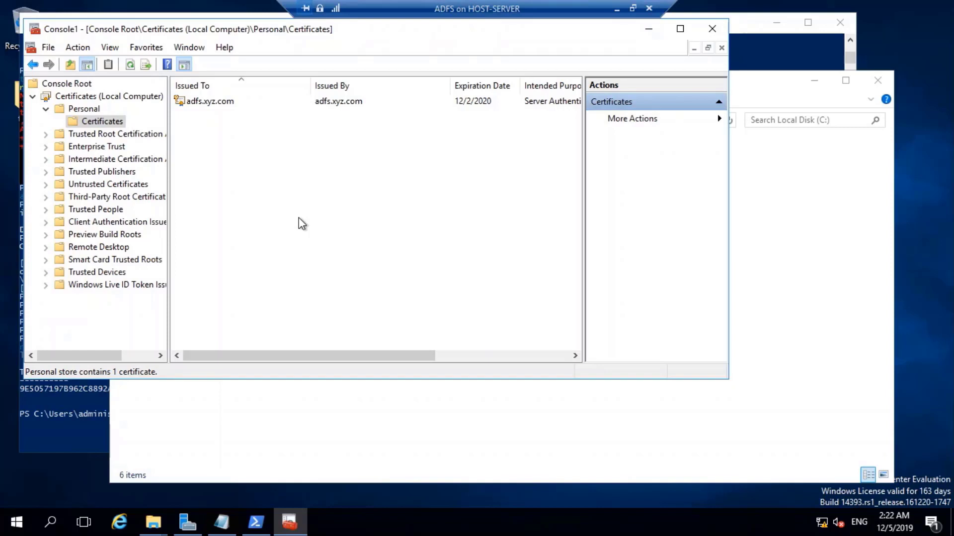
Start exporting adfs.xyz.com without its private key, in DER-encoded .cer format.
right_click(201, 103)
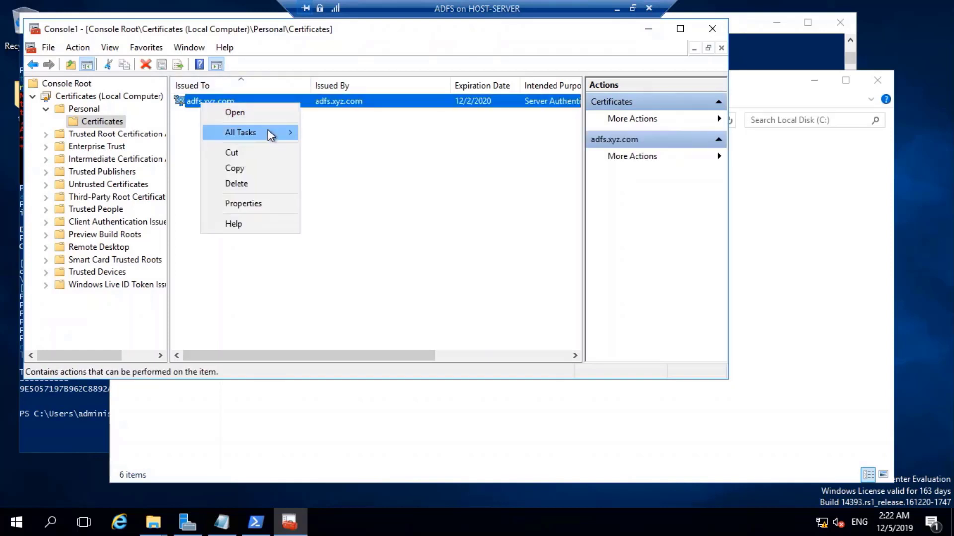
mouse_move(282, 131)
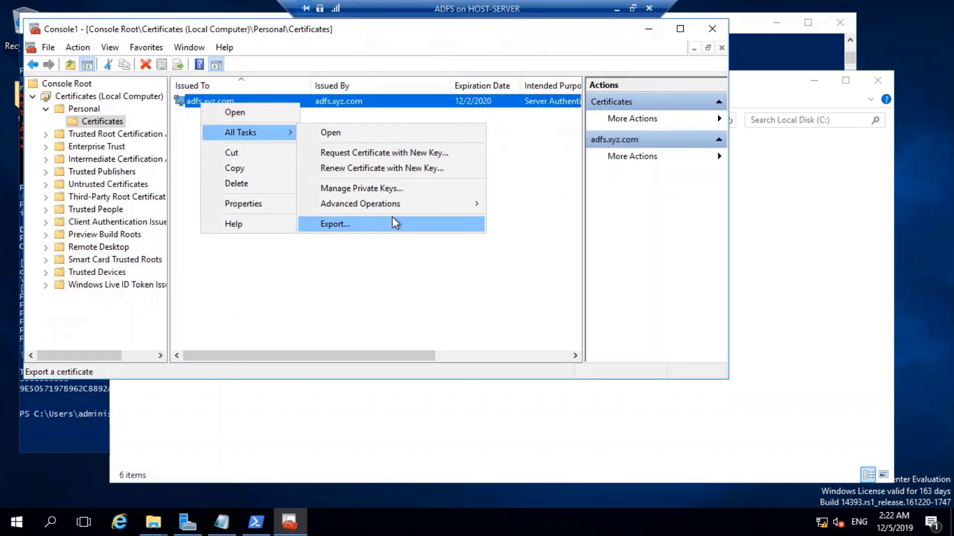
click(393, 221)
click(463, 370)
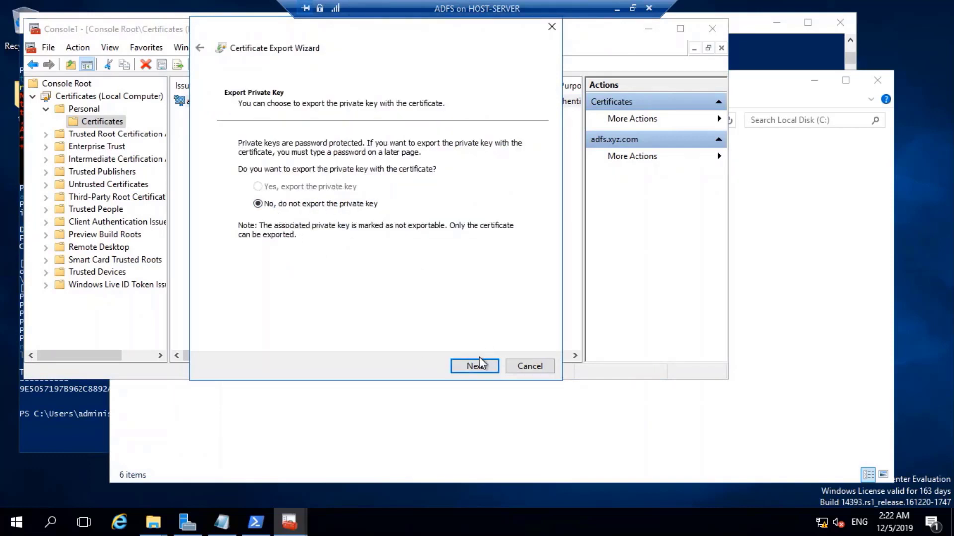
click(480, 365)
click(479, 365)
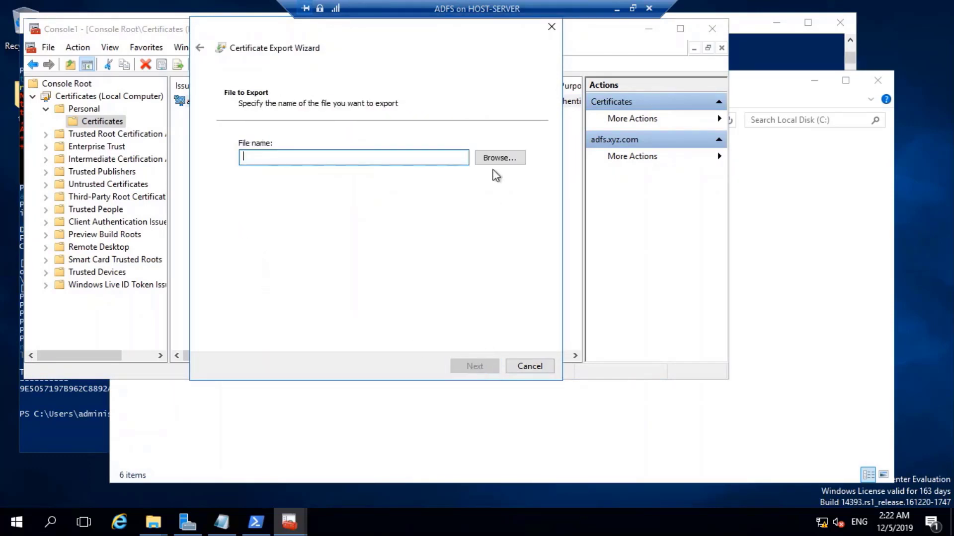
Save the export to the Desktop as adfsPubCert and complete the wizard.
click(502, 158)
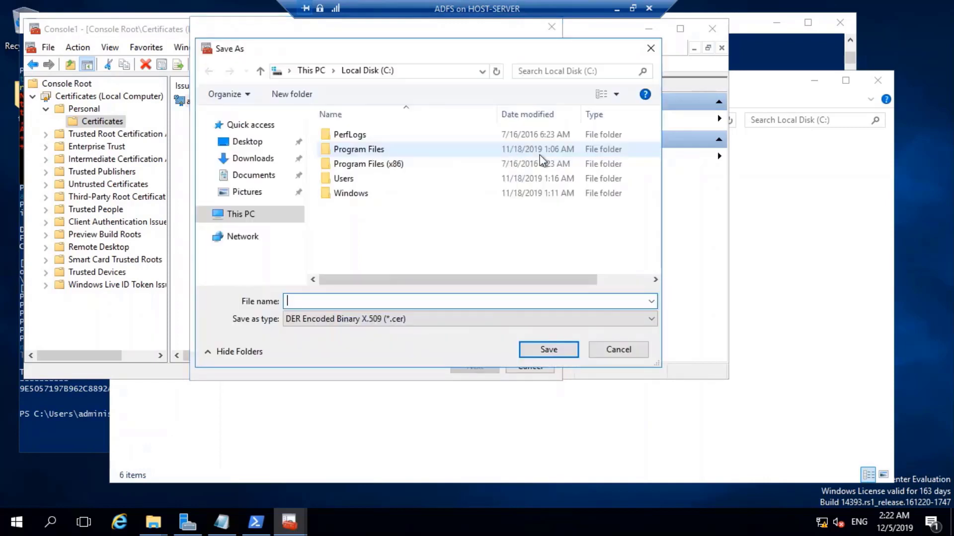
click(259, 142)
click(307, 307)
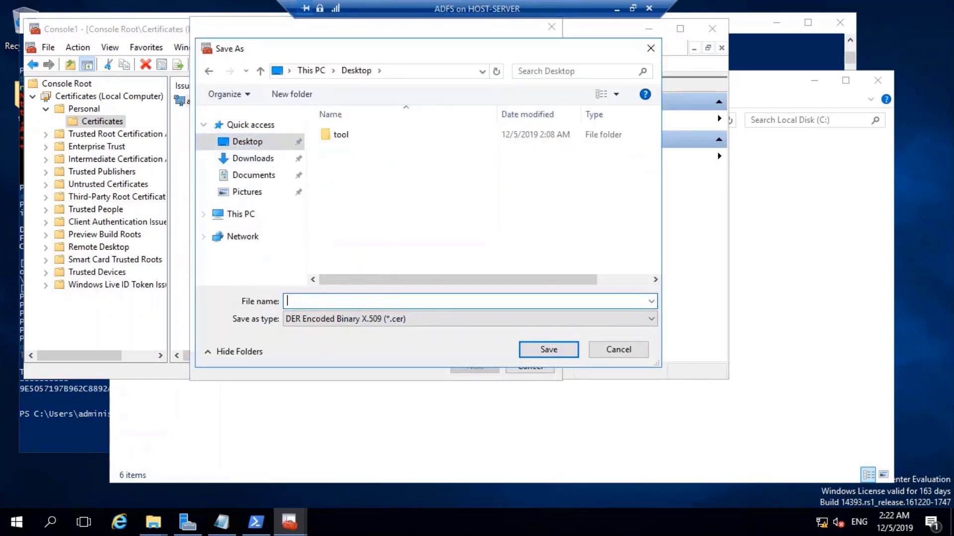
text(adfsPubCert)
click(548, 349)
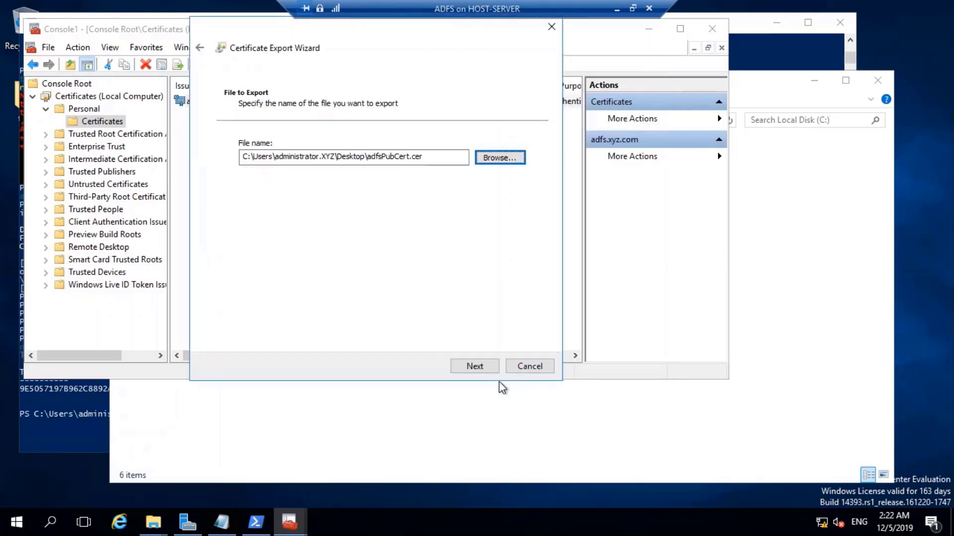
click(479, 368)
click(479, 368)
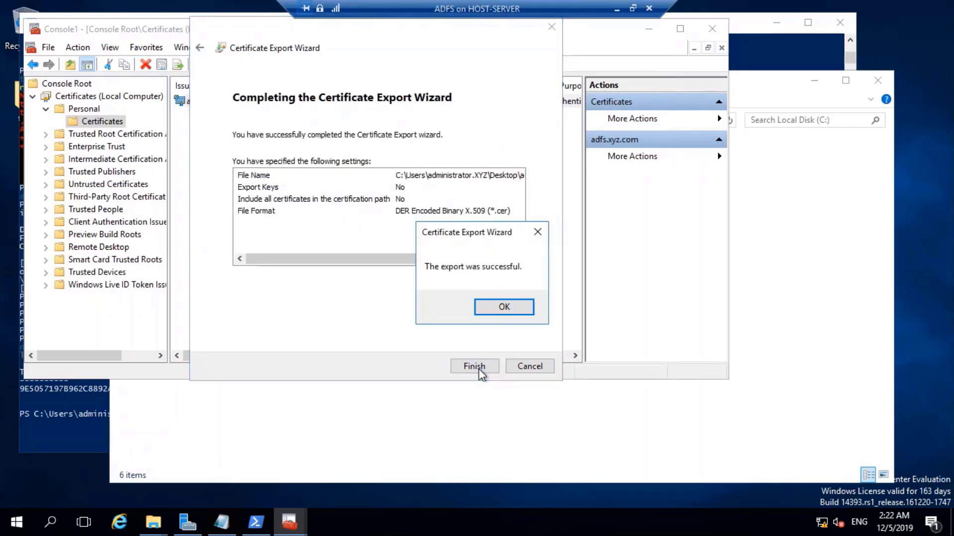
click(501, 306)
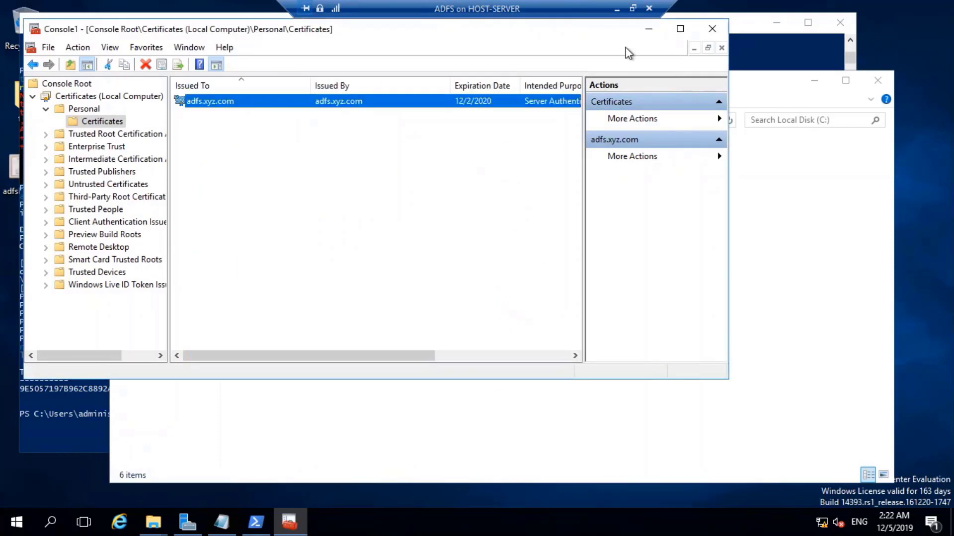
Open Trusted Root Certification Authorities > Certificates and launch its Import wizard.
double_click(87, 133)
click(102, 147)
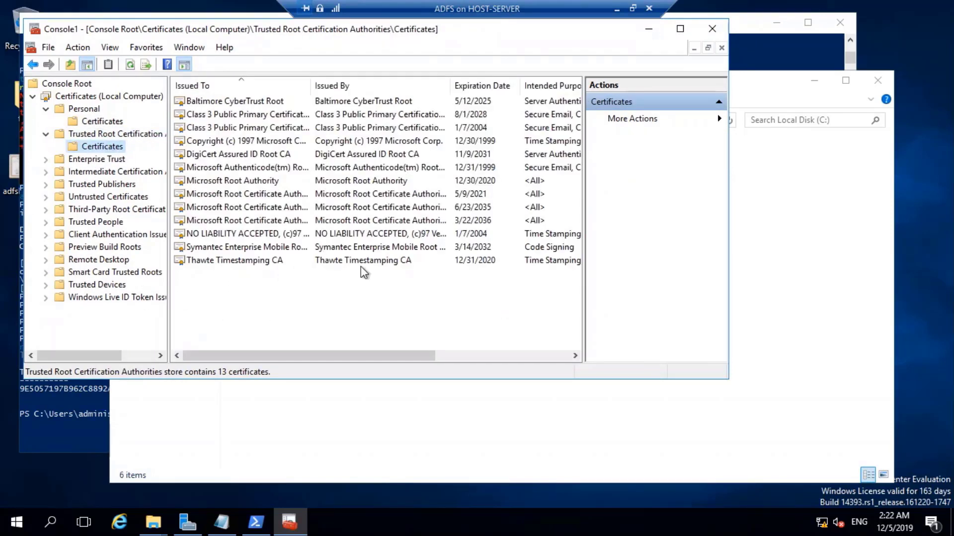
right_click(229, 291)
mouse_move(317, 301)
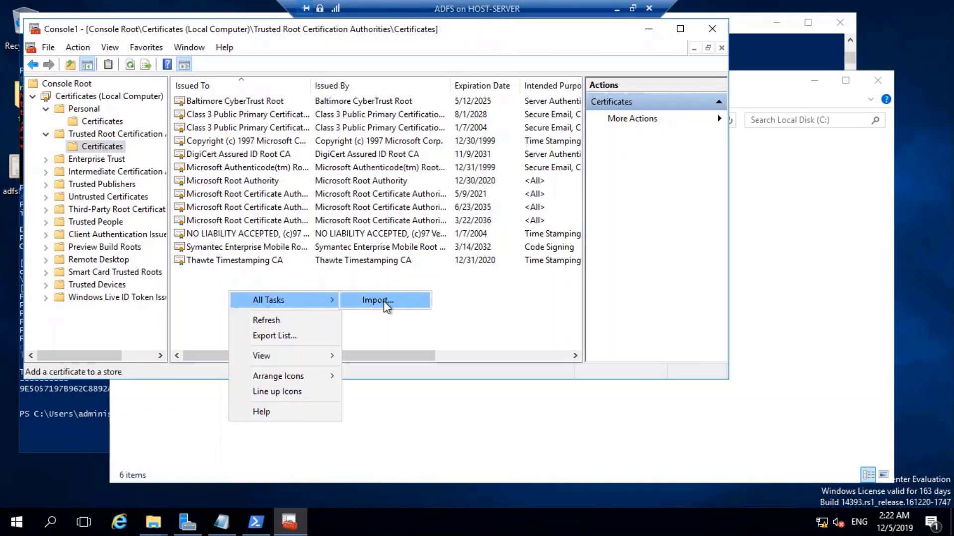
click(383, 301)
Pick adfsPubCert as the import file, then cancel the import and close the console.
click(467, 366)
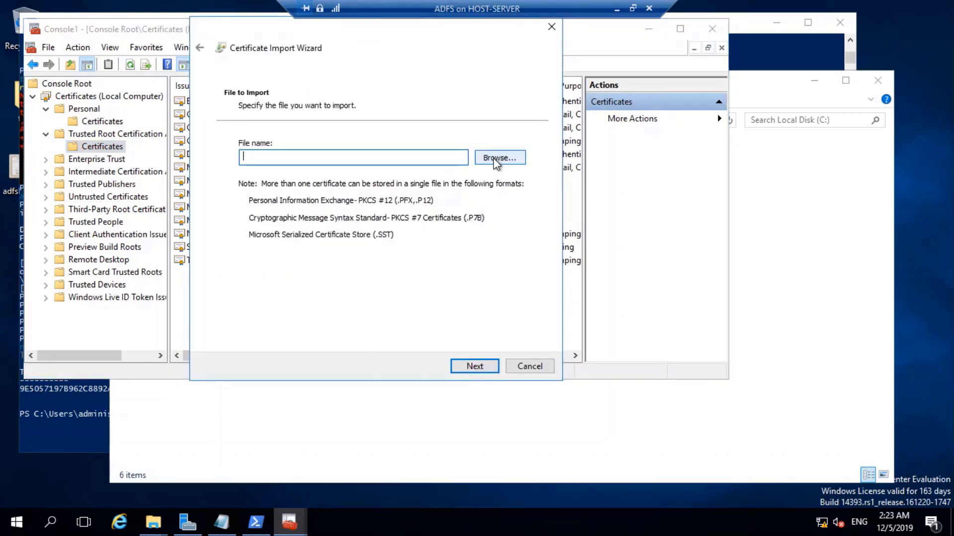
click(494, 158)
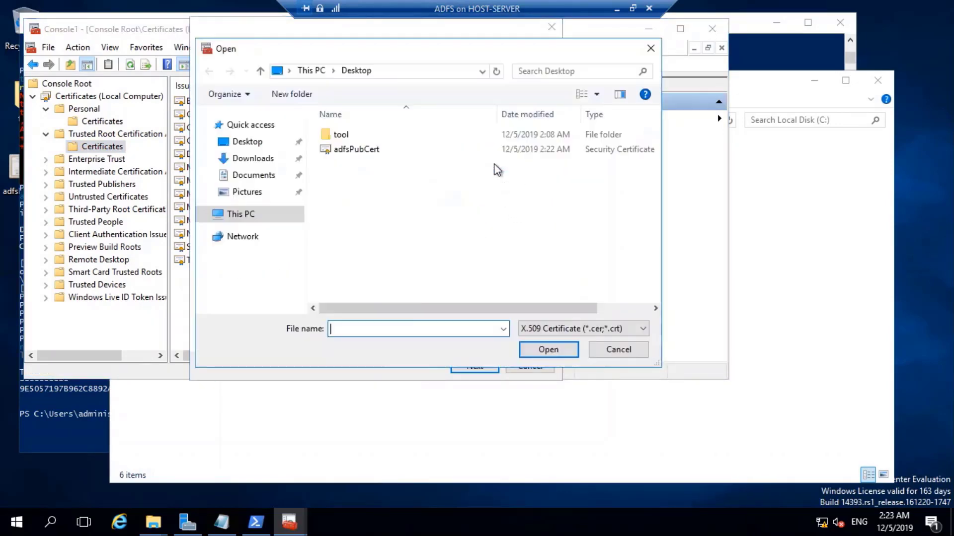
click(361, 148)
click(537, 348)
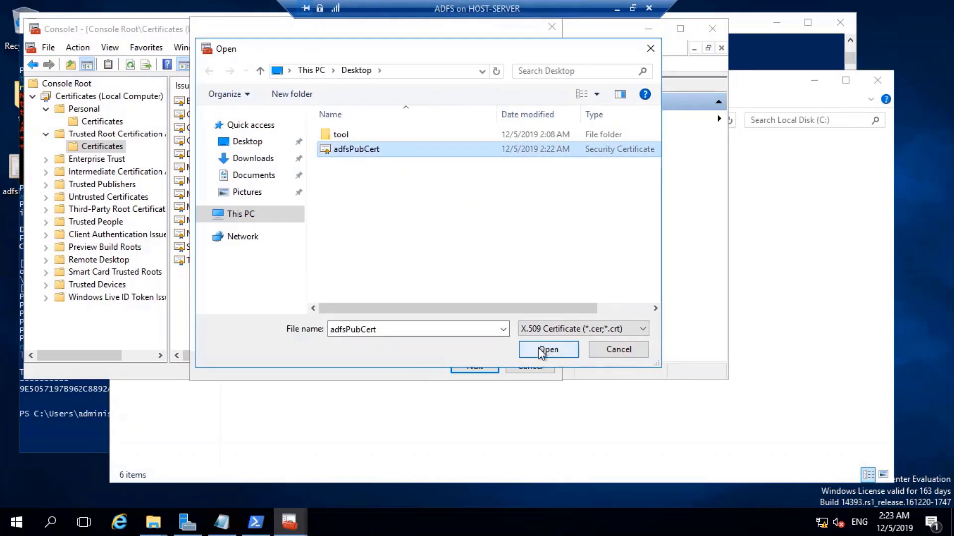
click(476, 366)
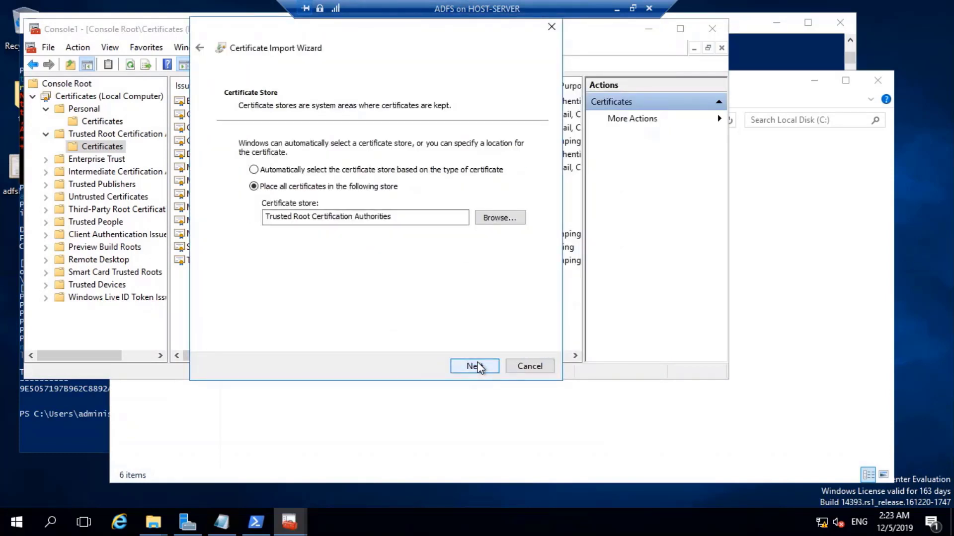
click(527, 366)
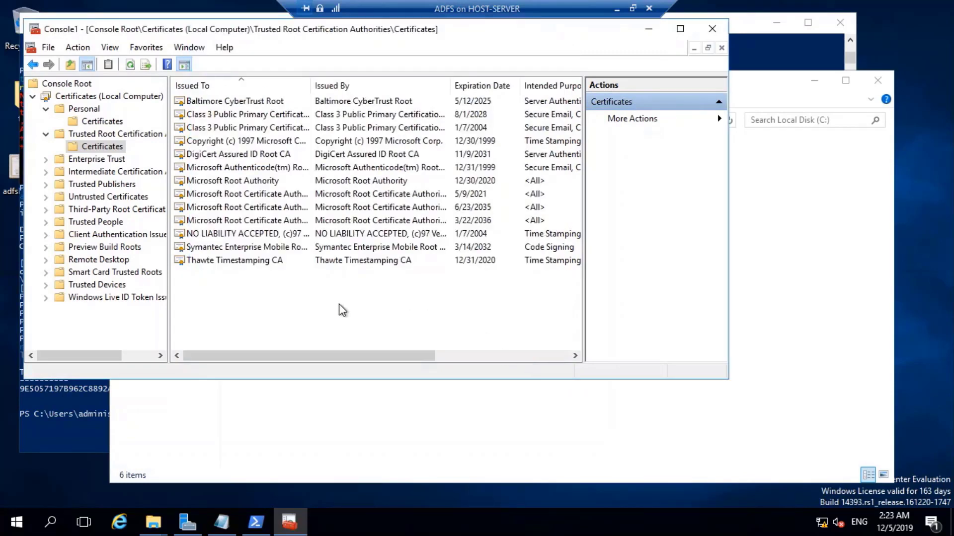
click(712, 29)
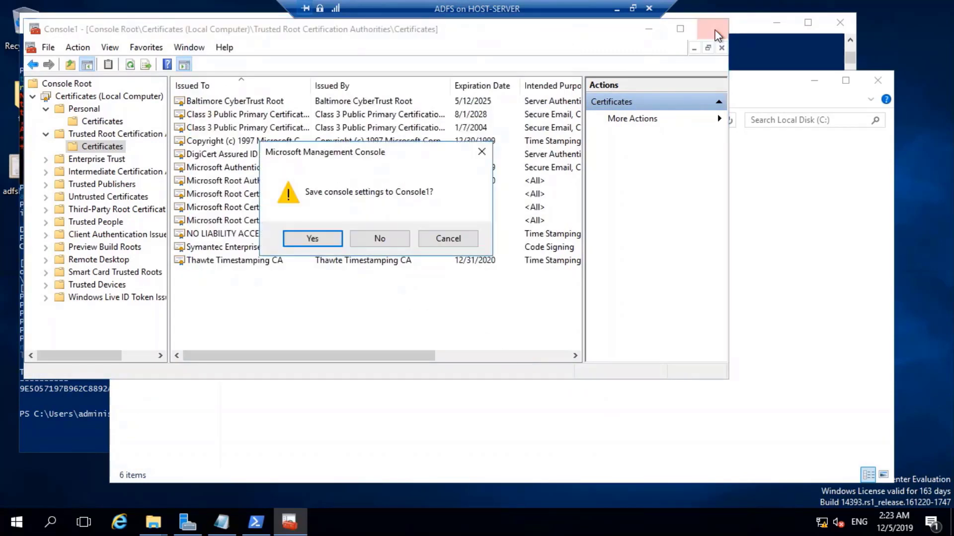
Close the console without saving, close Explorer, minimize PowerShell and Notepad, and reposition adfsPubCert.
click(380, 241)
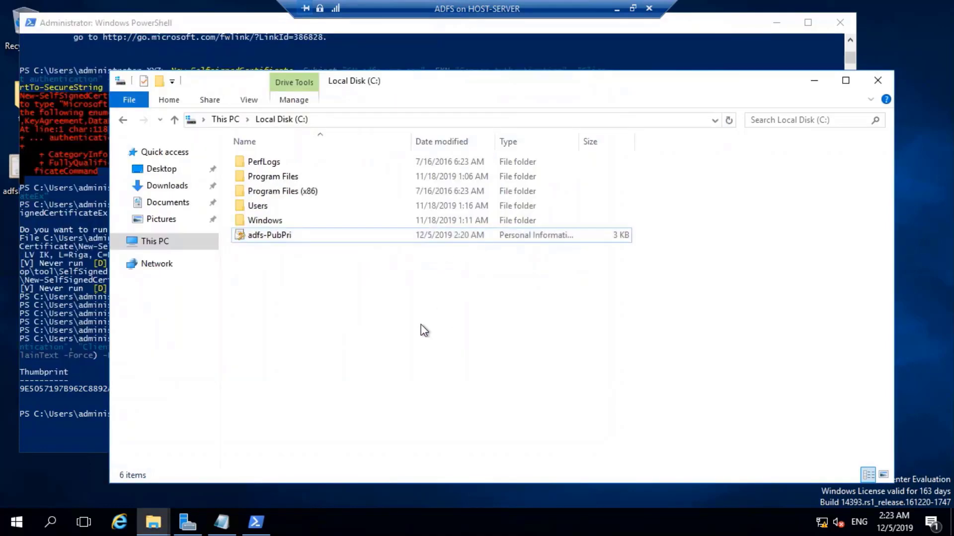
click(880, 81)
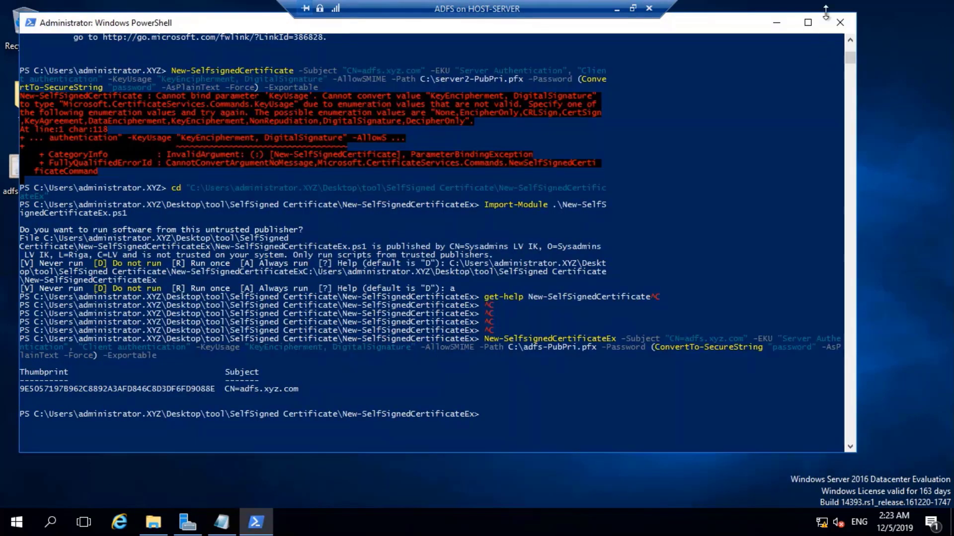
click(777, 23)
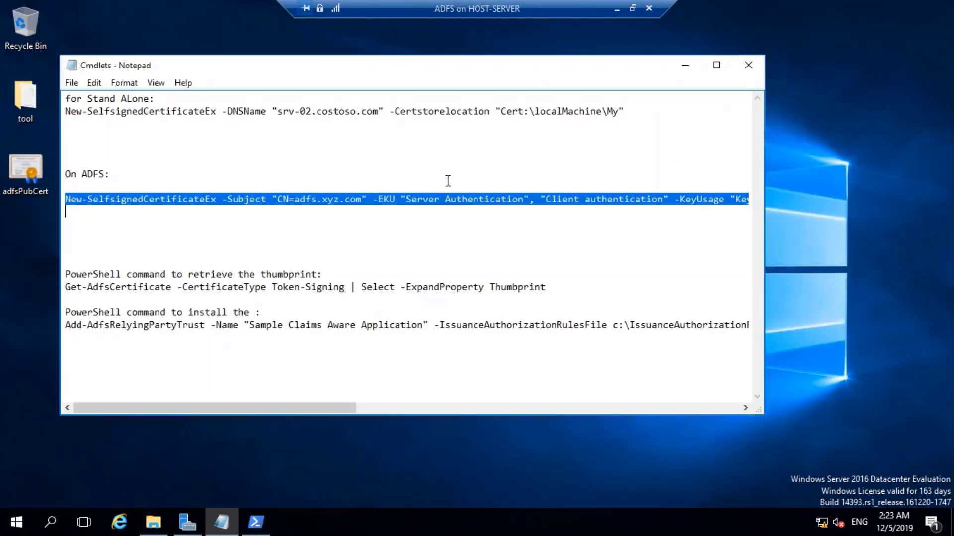
click(684, 65)
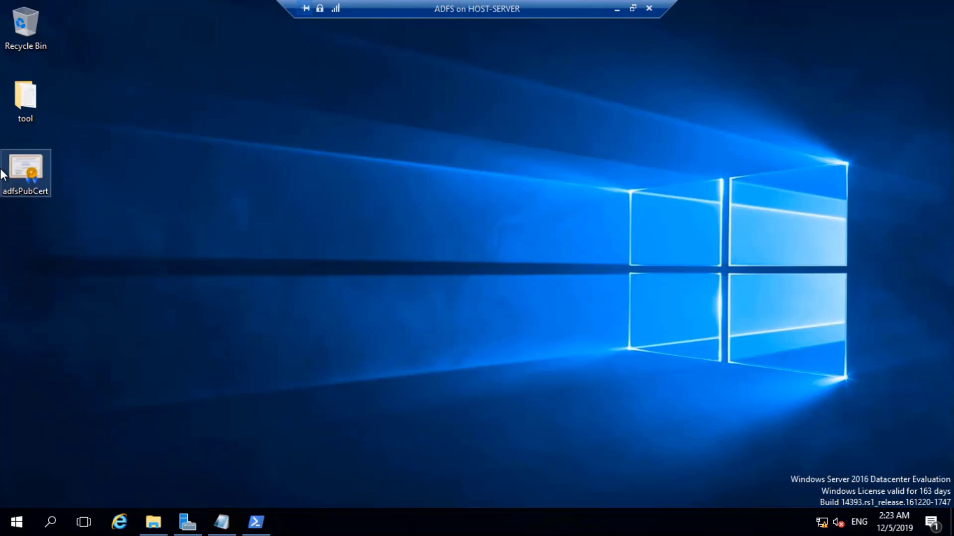
drag(23, 172, 196, 190)
click(230, 231)
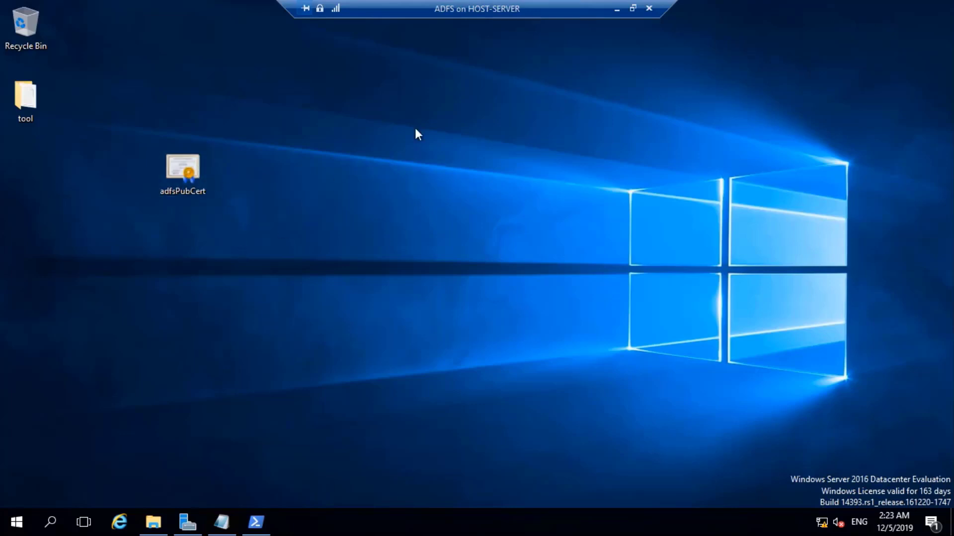
Navigate File Explorer to the network share \\192.168.50.11\tool.
key(super)
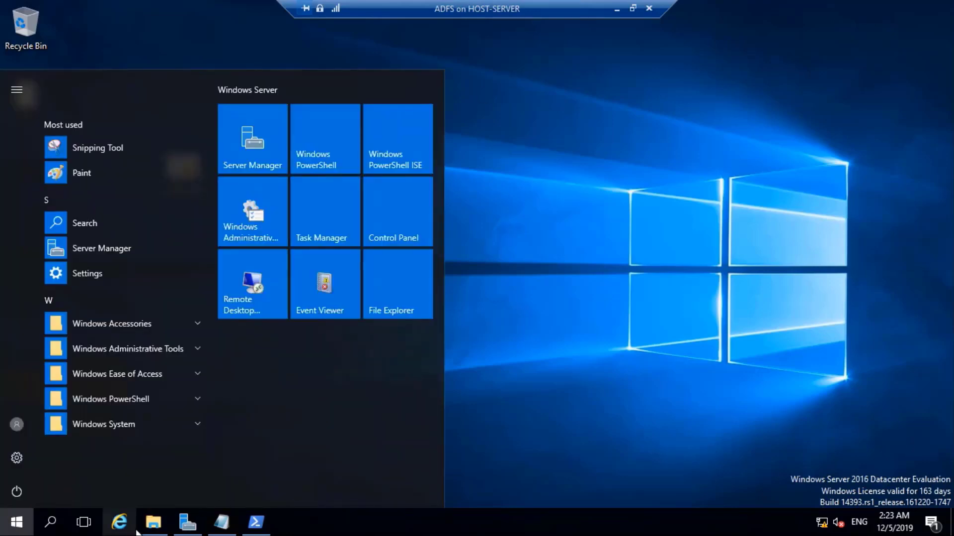
click(153, 522)
click(315, 243)
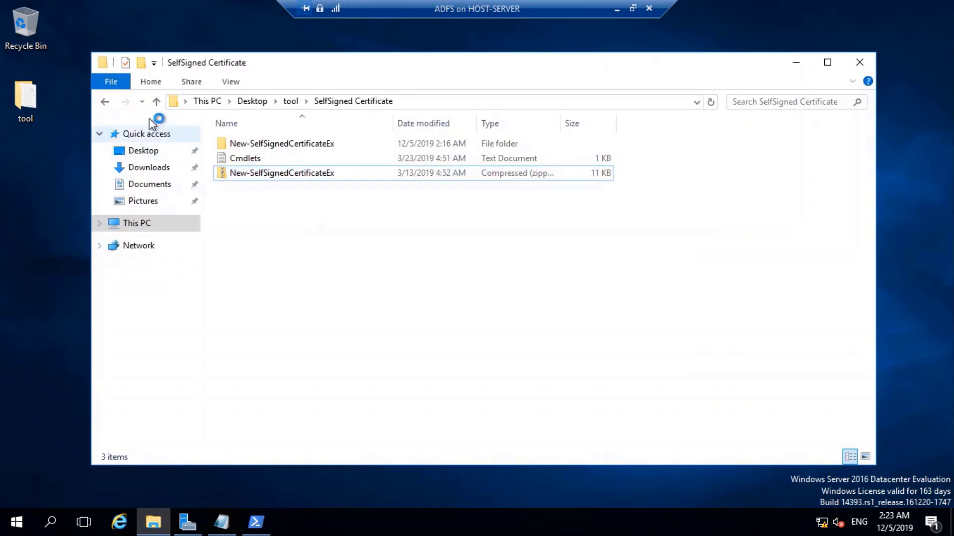
click(104, 101)
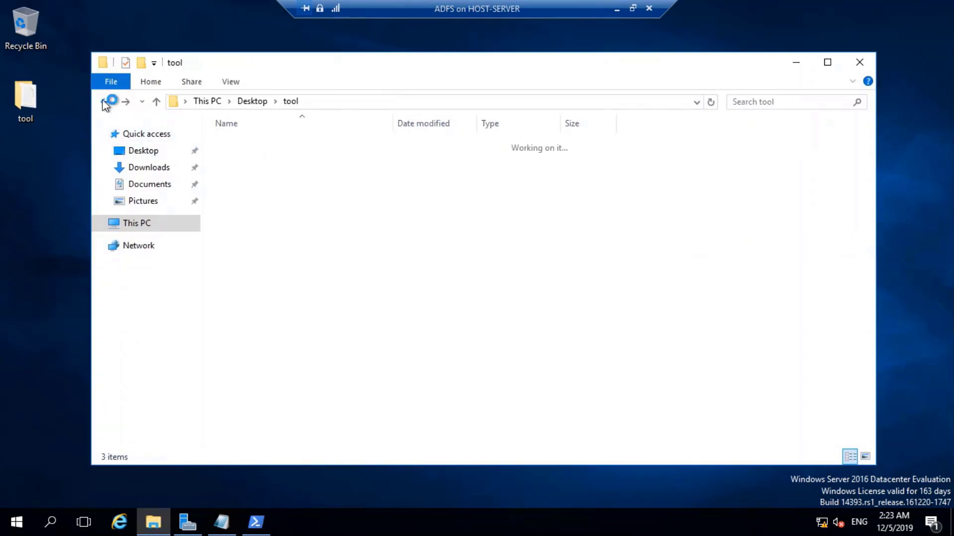
click(365, 101)
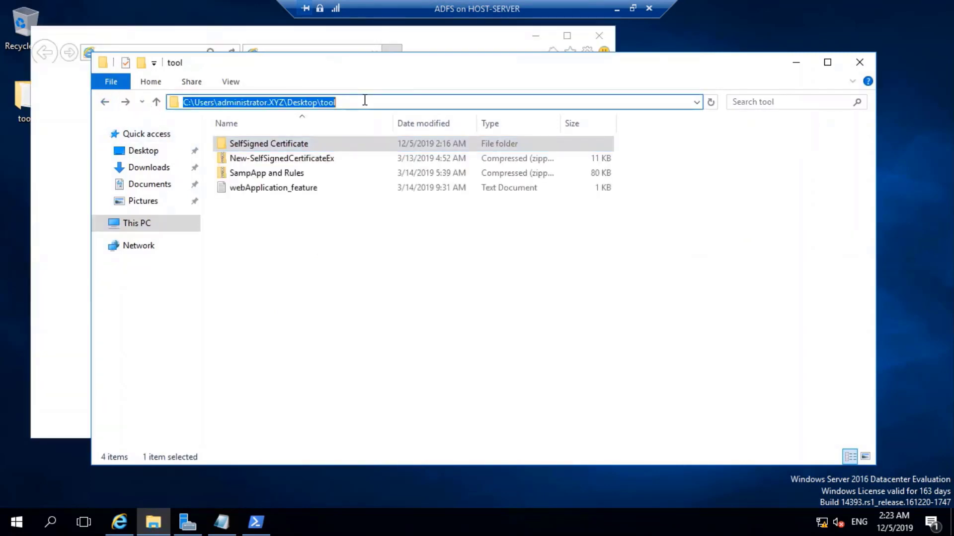
text(\\)
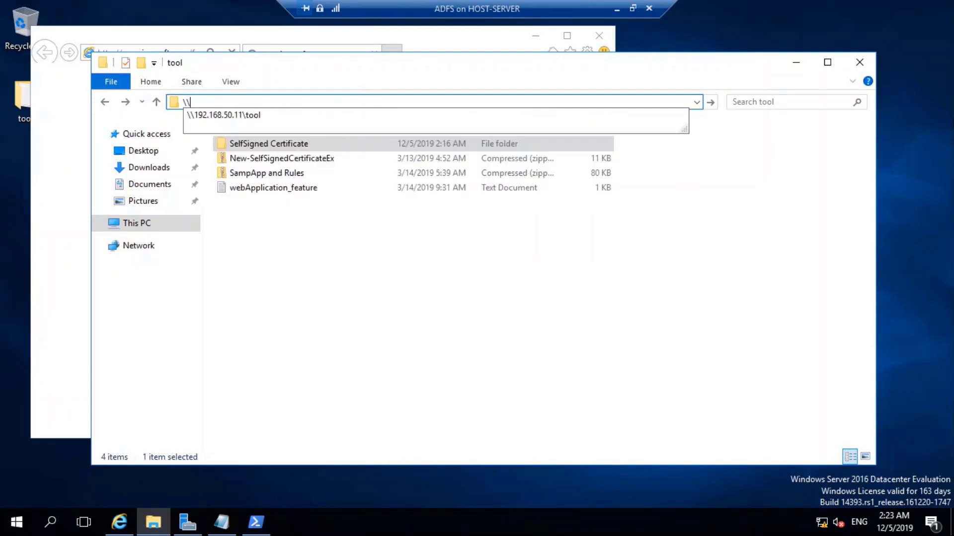
click(285, 115)
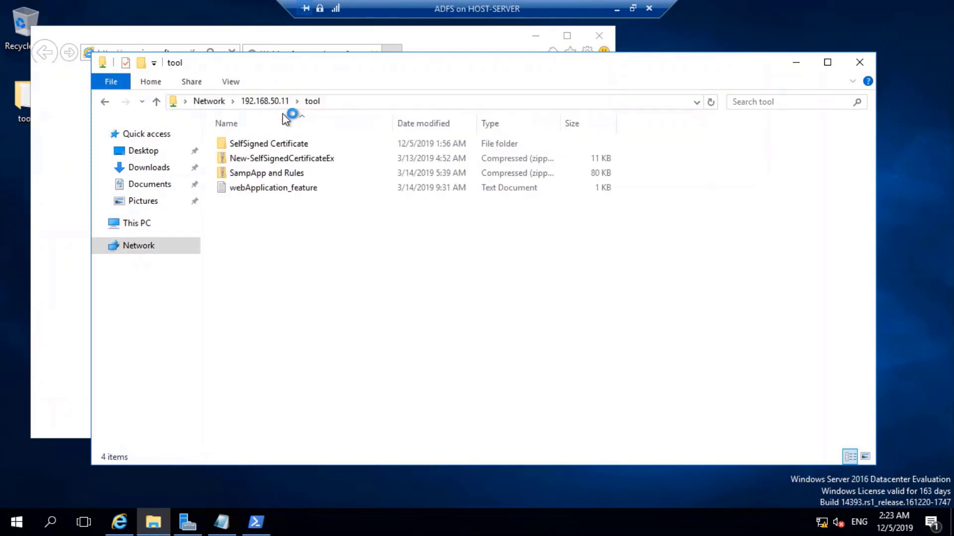
Close the browser and drag adfsPubCert from the desktop into the tool share.
drag(250, 69, 521, 153)
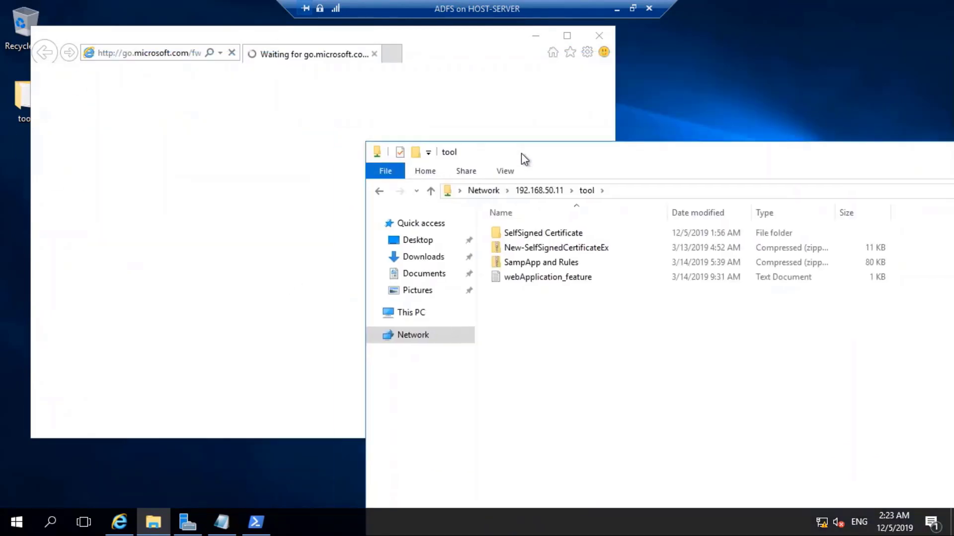
click(588, 36)
click(588, 36)
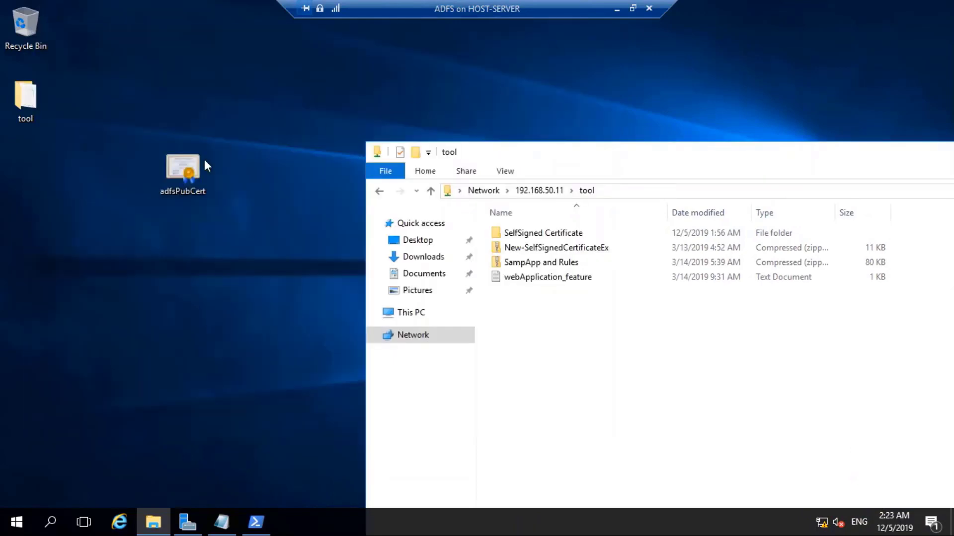
drag(183, 171, 624, 356)
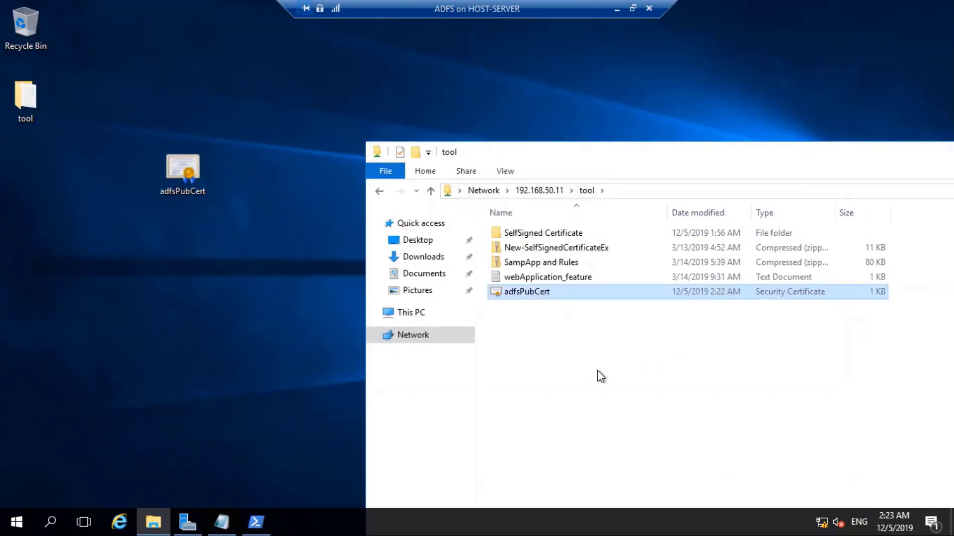
click(265, 213)
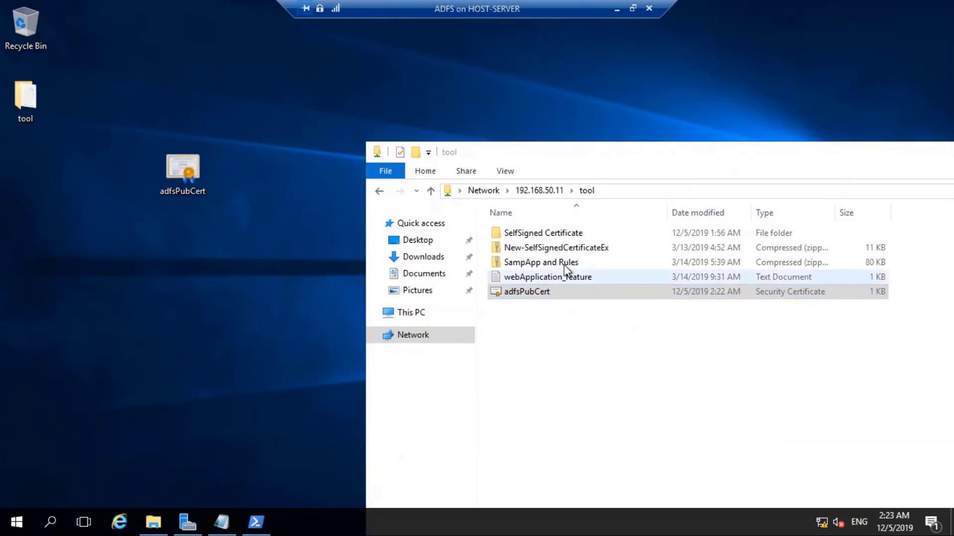
Switch to the APP server session and launch mmc.
click(632, 8)
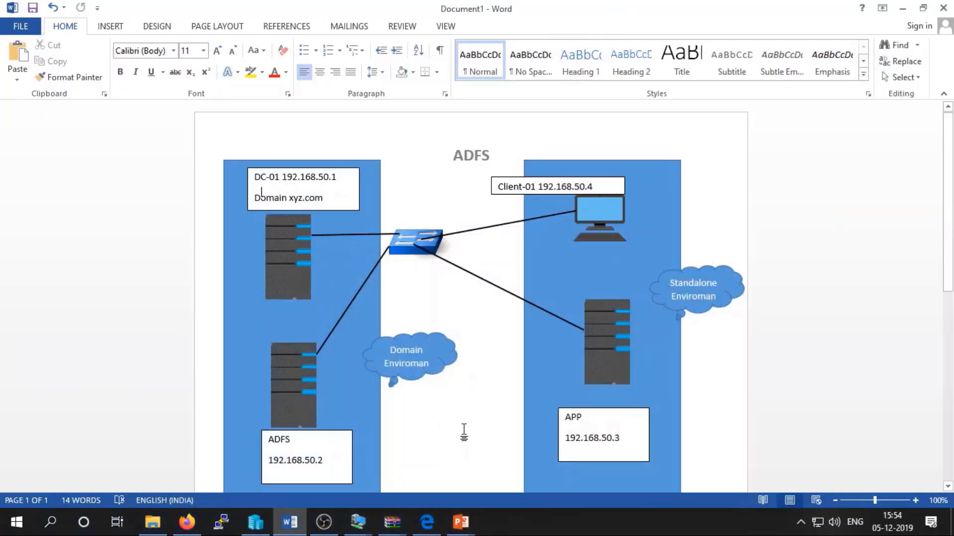
mouse_move(357, 521)
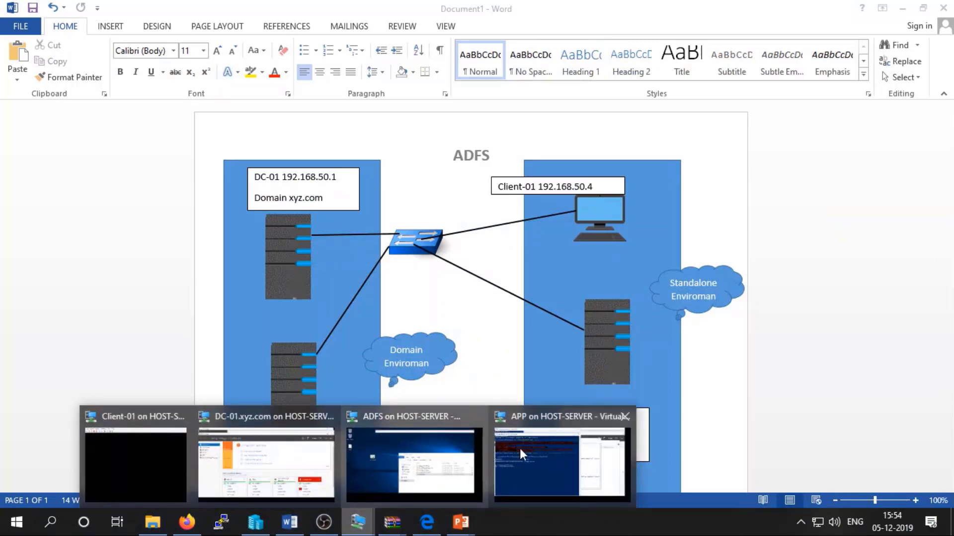
click(541, 449)
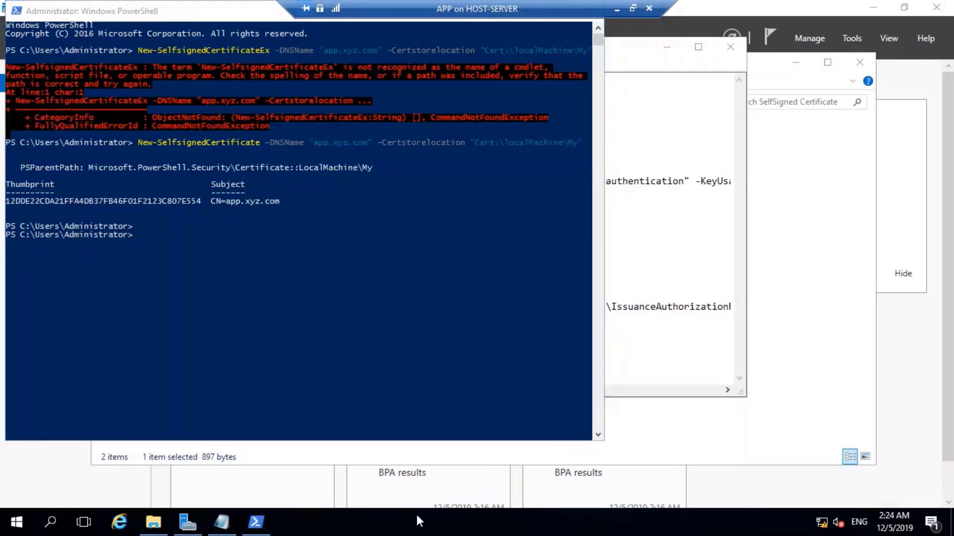
key(super+r)
text(mmc)
key(Return)
Add the Certificates snap-in for the local Computer account to the console.
right_click(162, 175)
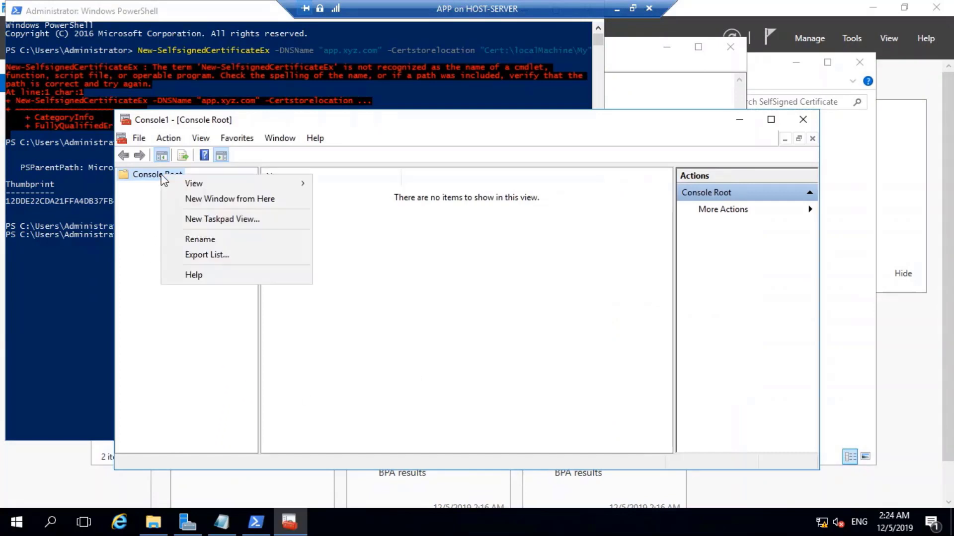
click(137, 142)
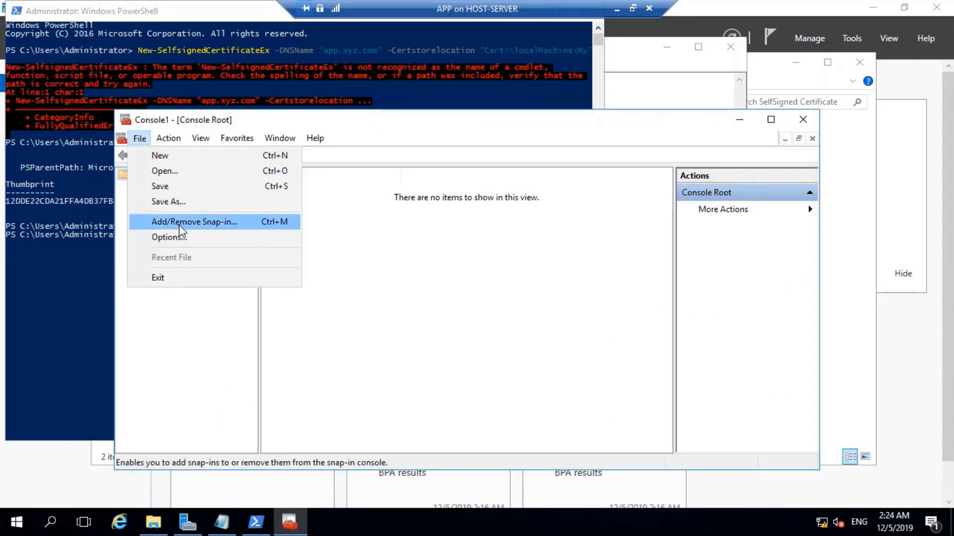
click(178, 225)
click(271, 238)
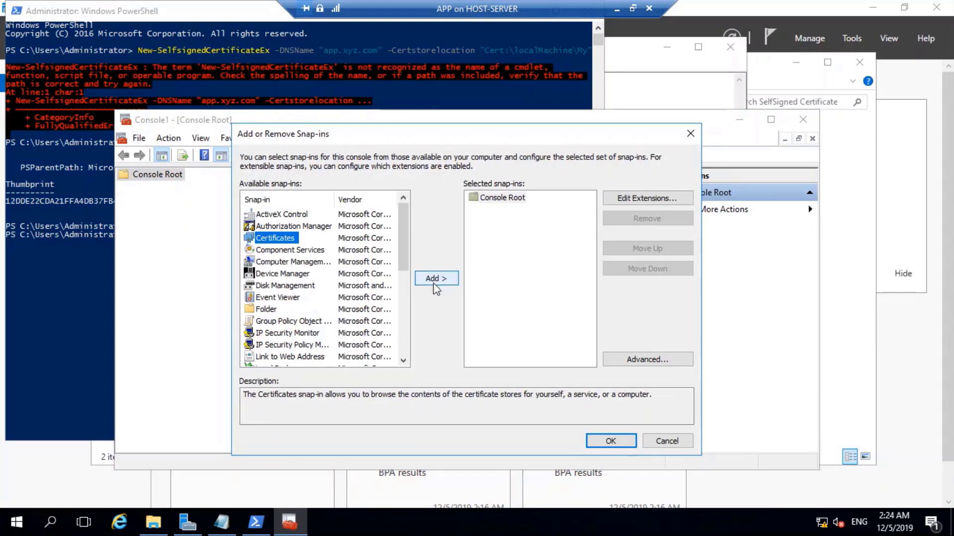
click(437, 278)
click(300, 226)
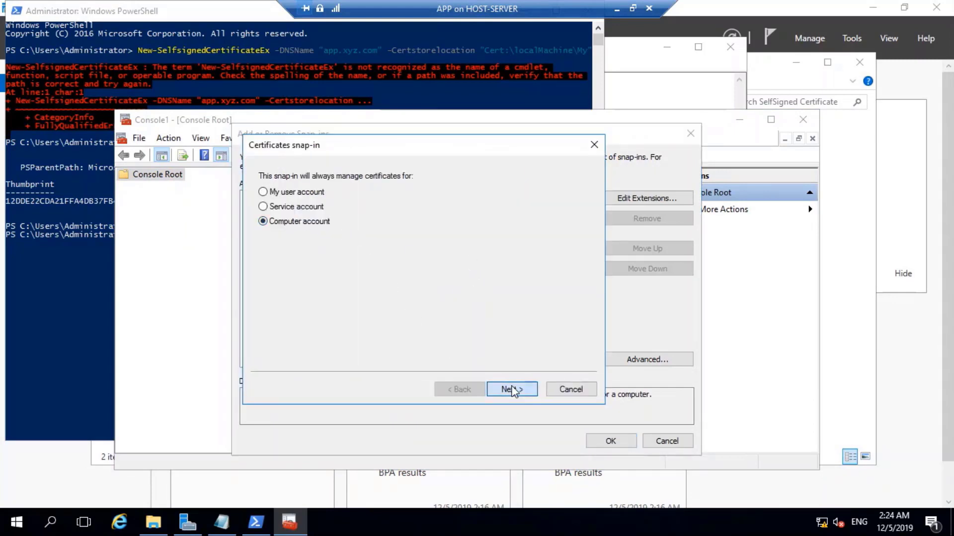
click(512, 389)
click(512, 389)
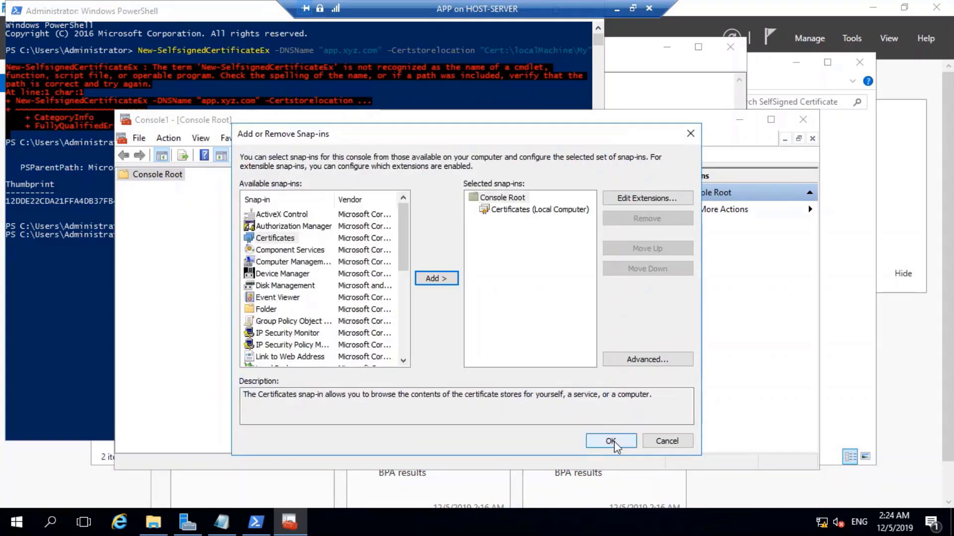
click(614, 441)
Open Personal > Certificates and select the app.xyz.com certificate.
double_click(173, 188)
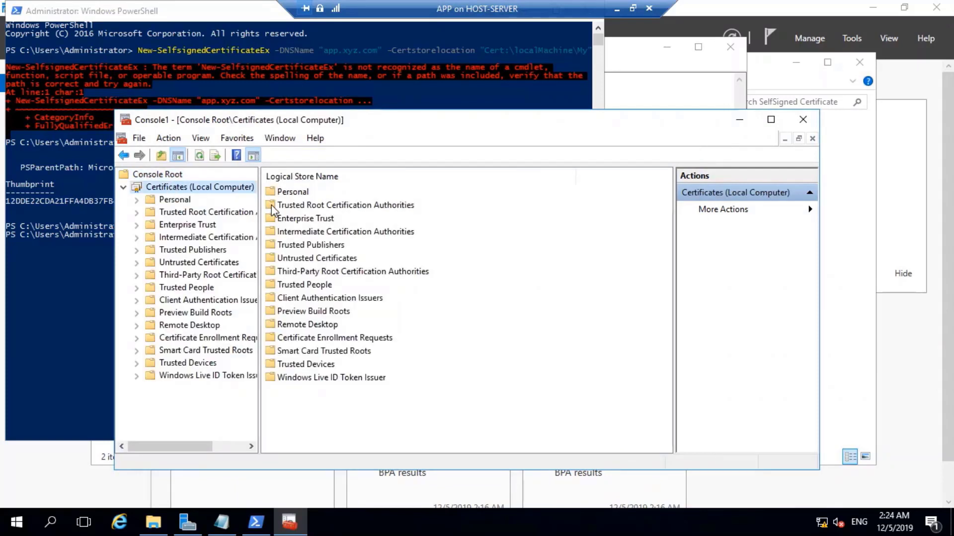
double_click(288, 193)
double_click(301, 198)
click(293, 192)
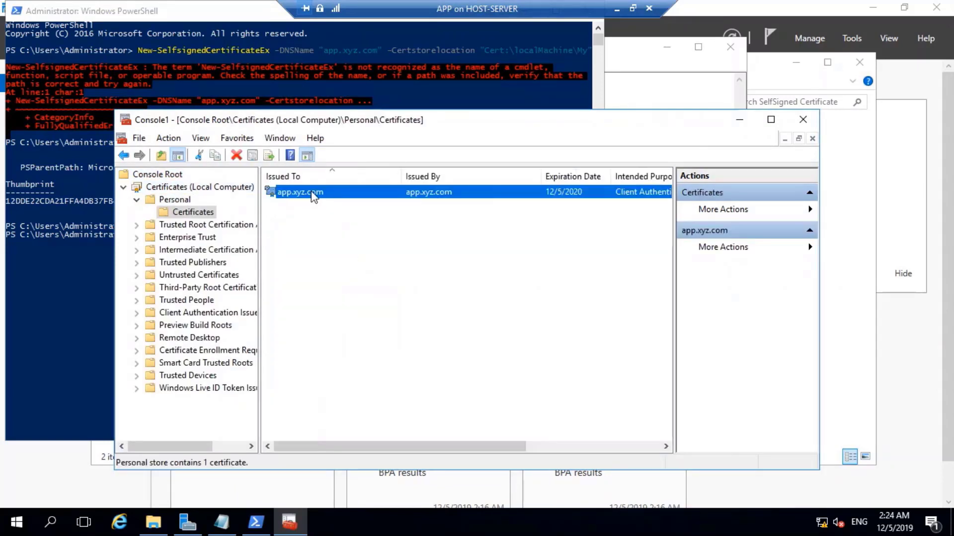
Start exporting app.xyz.com without its private key, keeping the default DER format.
right_click(310, 191)
mouse_move(366, 223)
click(447, 312)
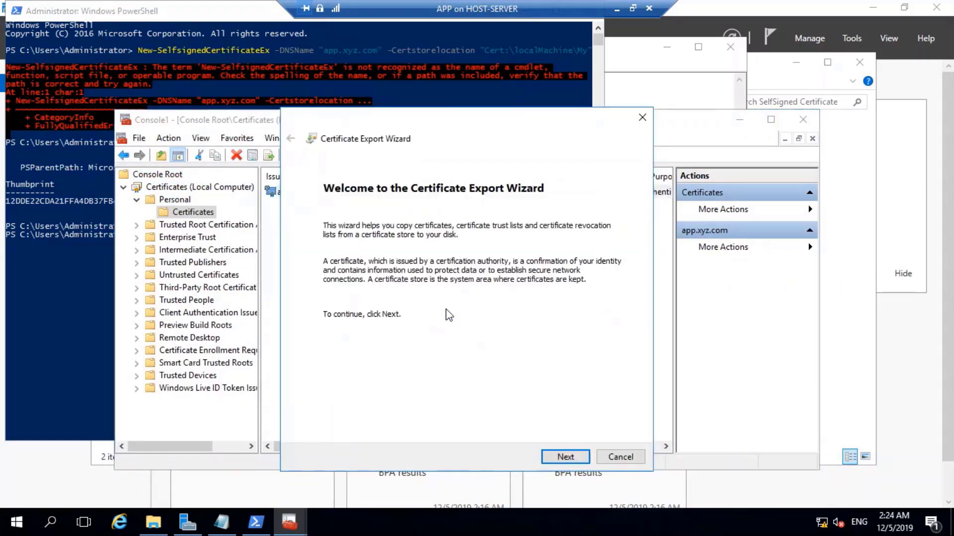
click(565, 457)
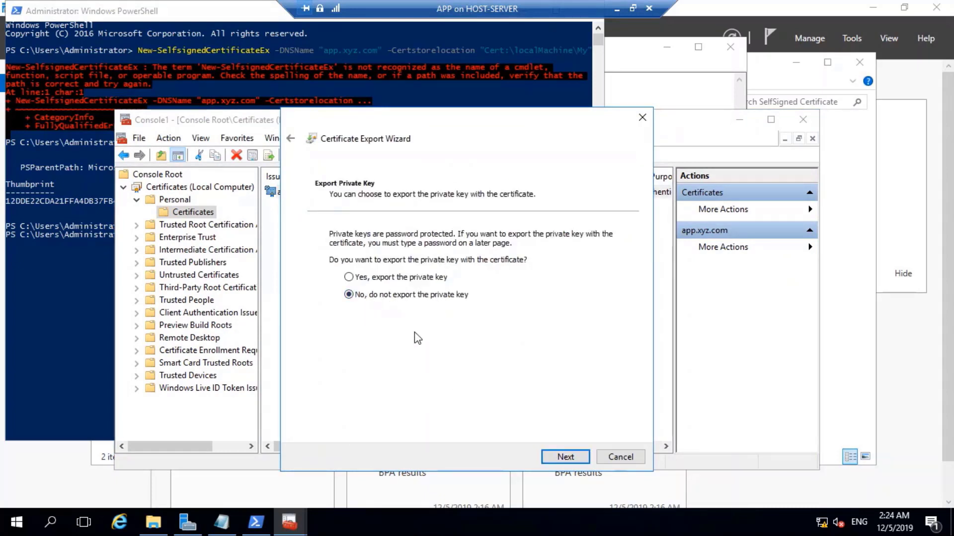
click(568, 457)
click(572, 458)
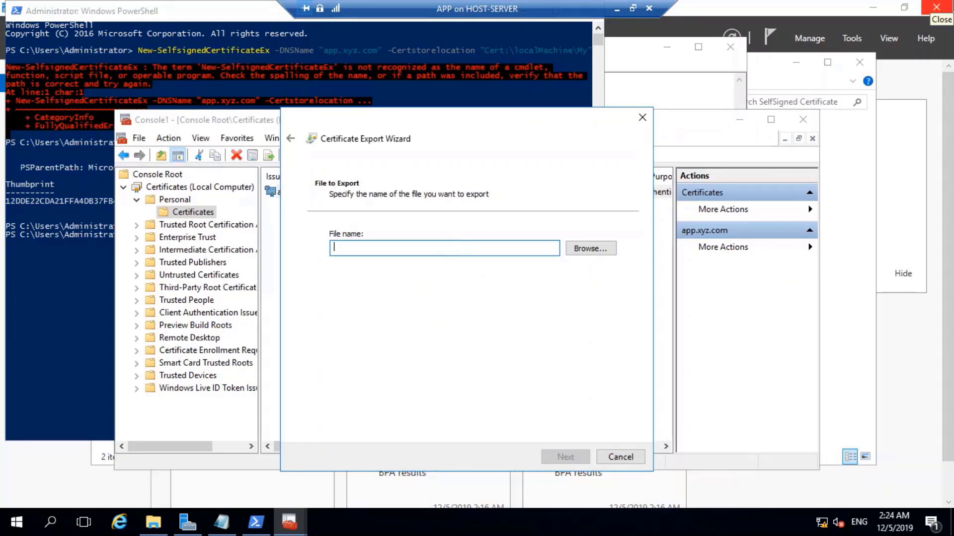
Set the export location to the Desktop and the file name to AppPubCert.
text(APPP)
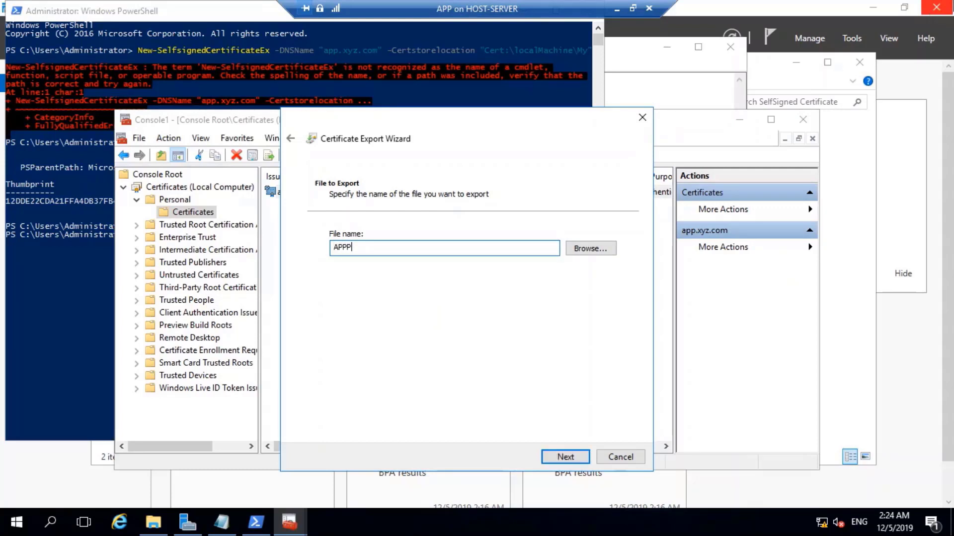
text(ubCert)
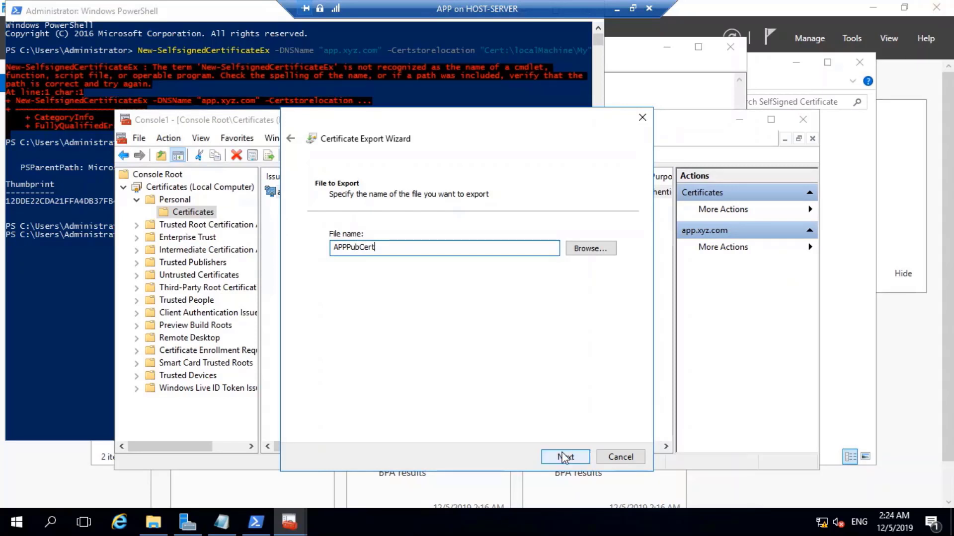
drag(380, 248, 283, 228)
key(ctrl+c)
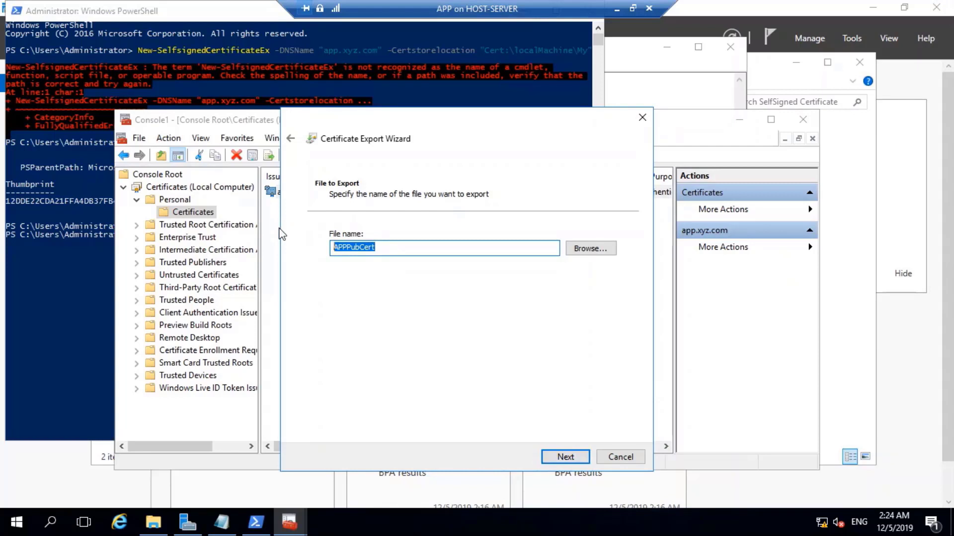
key(BackSpace)
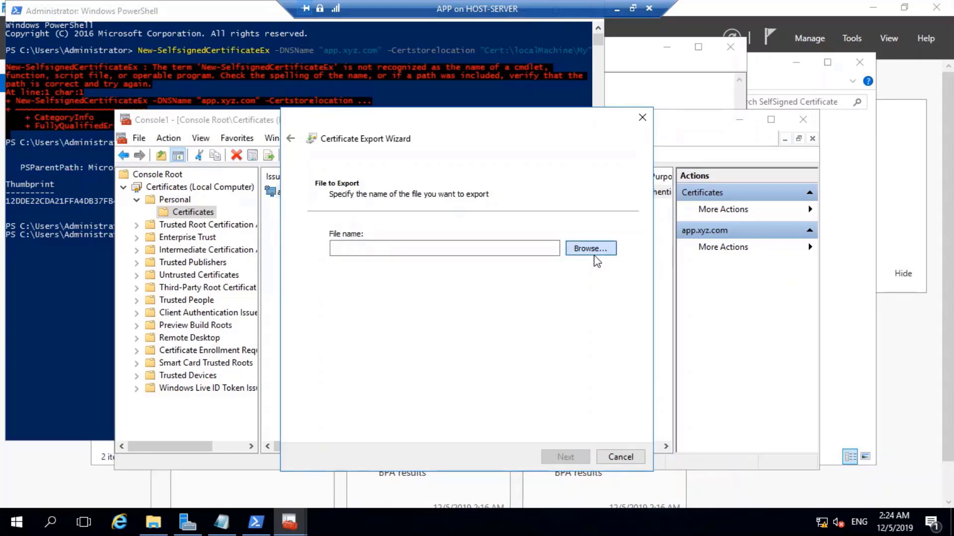
click(592, 250)
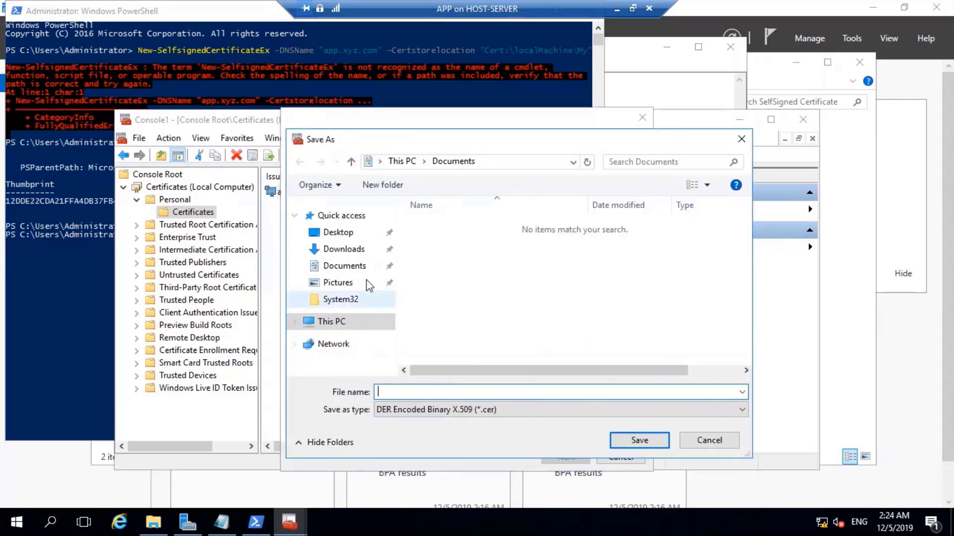
click(338, 233)
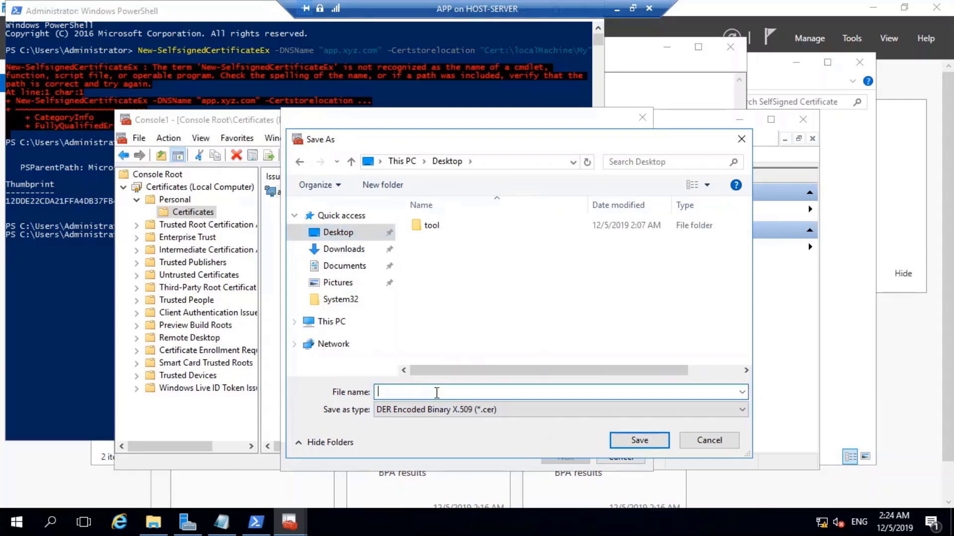
key(ctrl+v)
click(393, 391)
key(BackSpace)
key(BackSpace)
text(pp)
click(651, 445)
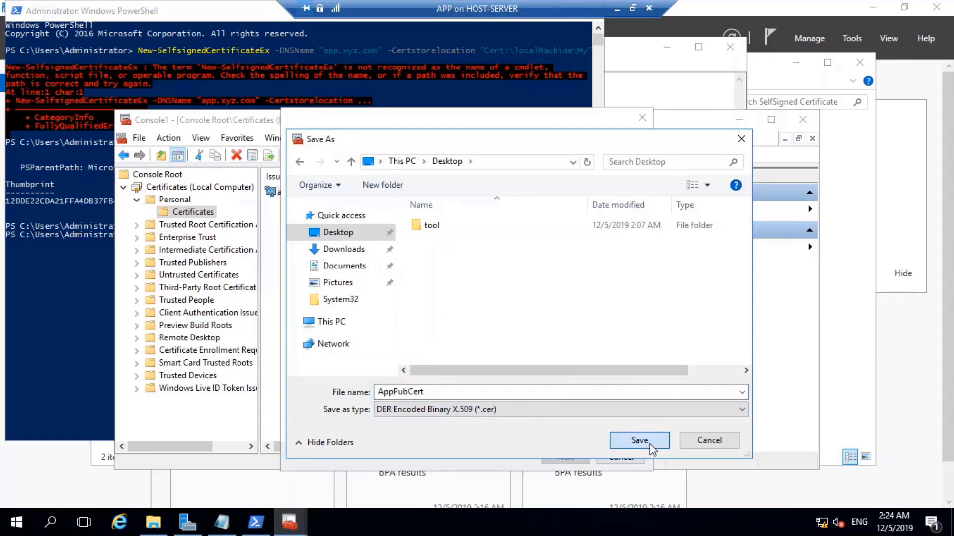
Finish the export and view AppPubCert on the Desktop in File Explorer.
click(564, 457)
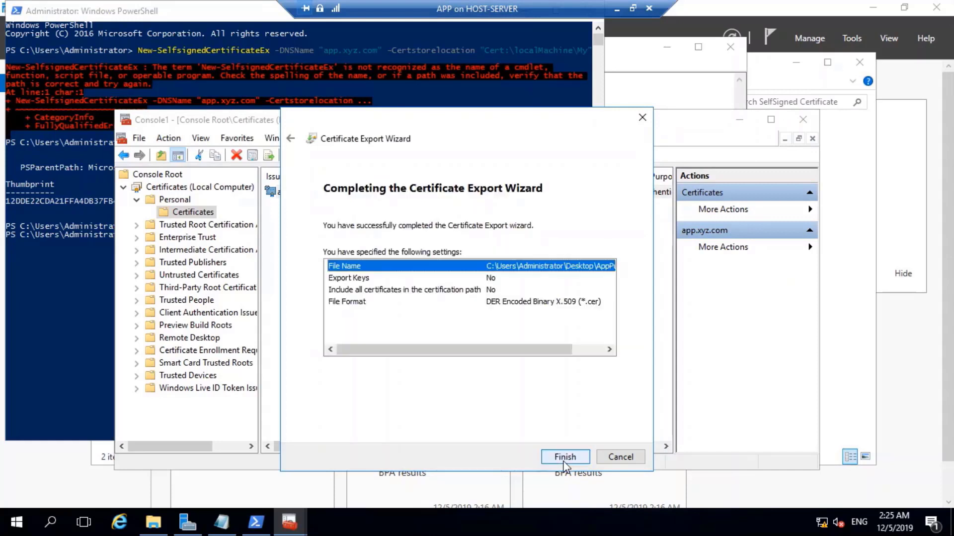
click(562, 460)
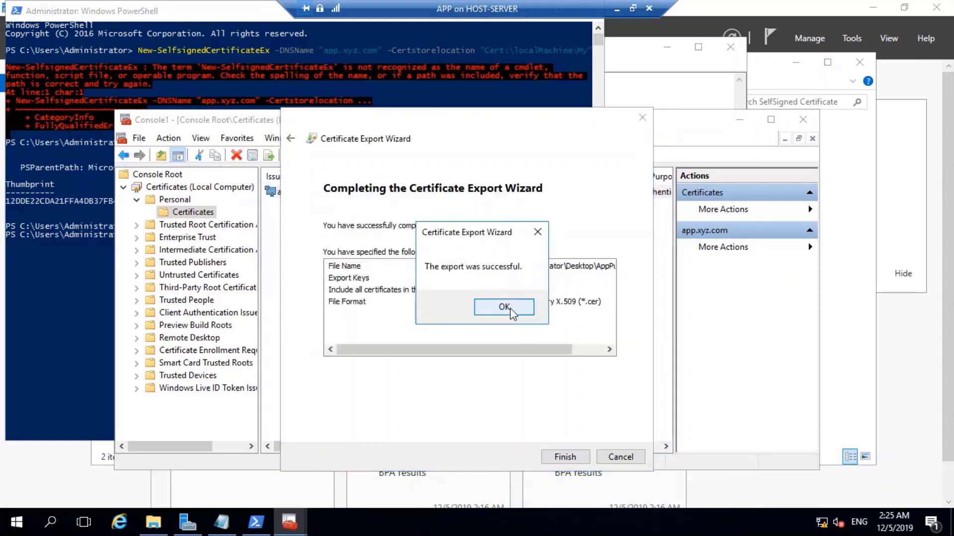
click(522, 309)
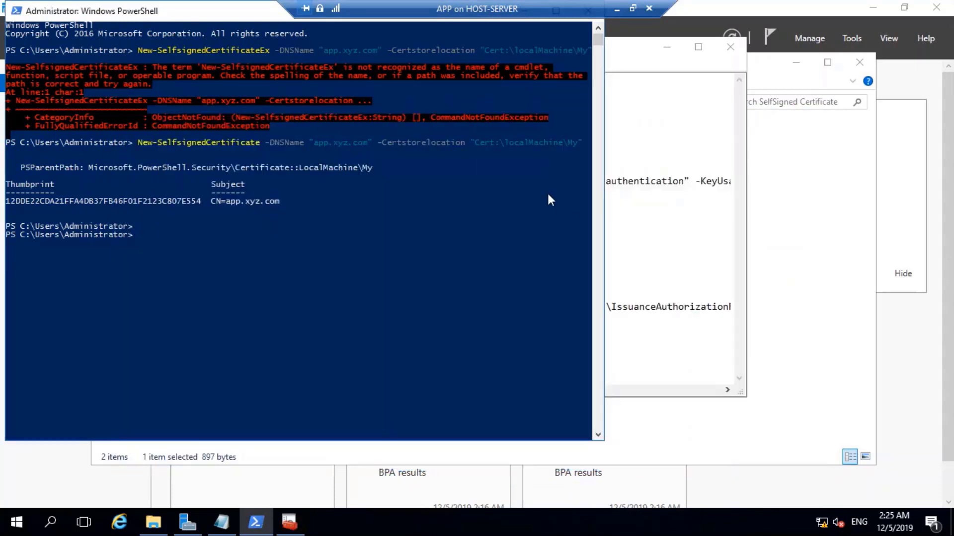
click(739, 119)
click(155, 519)
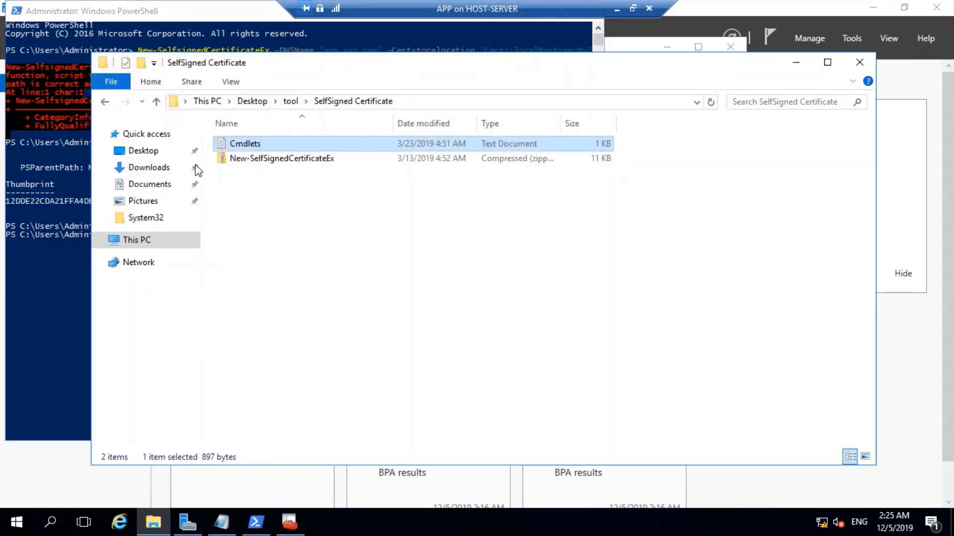
click(144, 151)
Copy AppPubCert from the Desktop and paste it into the \\192.168.50.11\tool share.
click(278, 159)
right_click(272, 158)
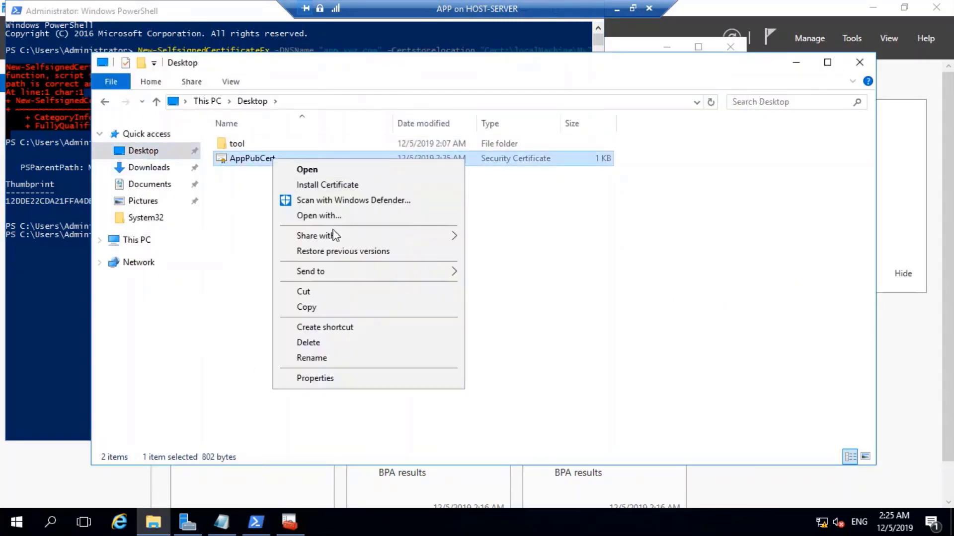
click(308, 304)
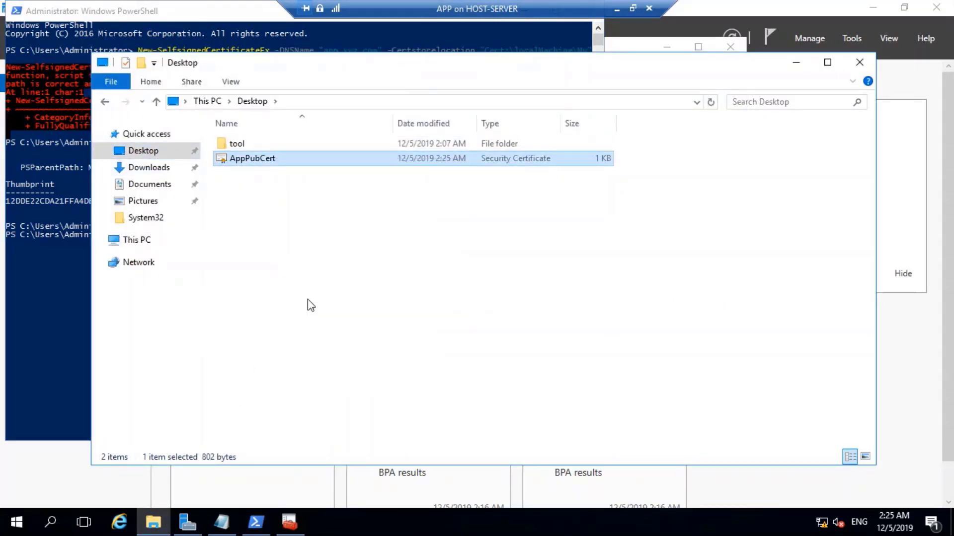
click(337, 101)
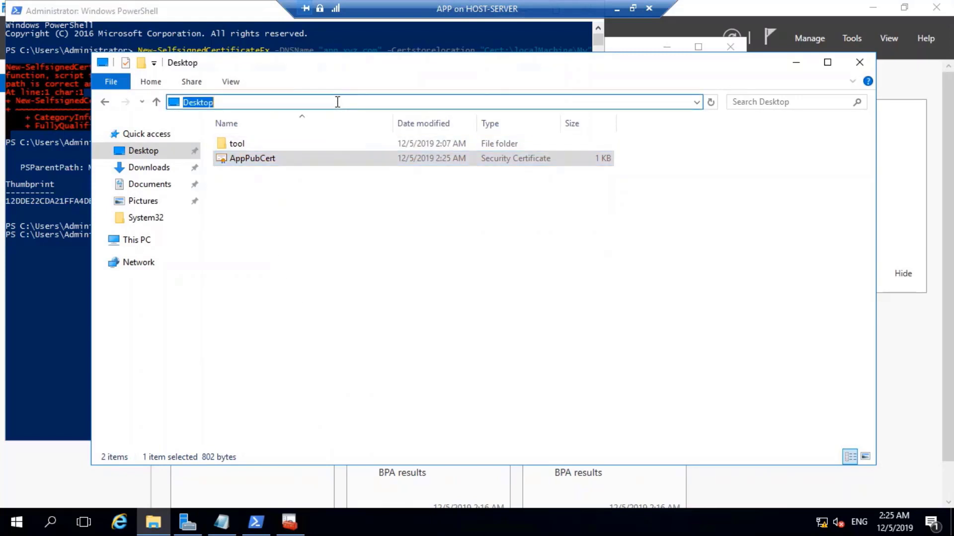
text(\\1)
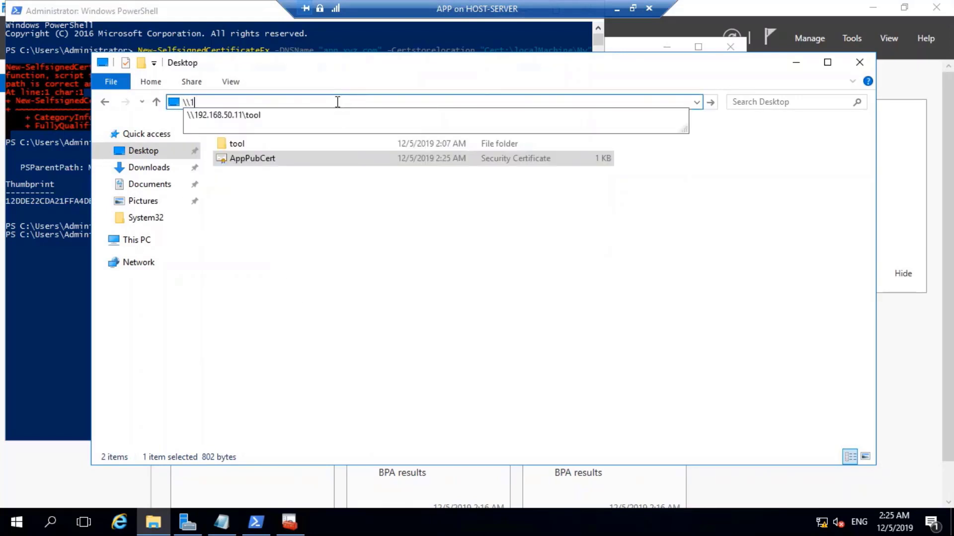
click(262, 116)
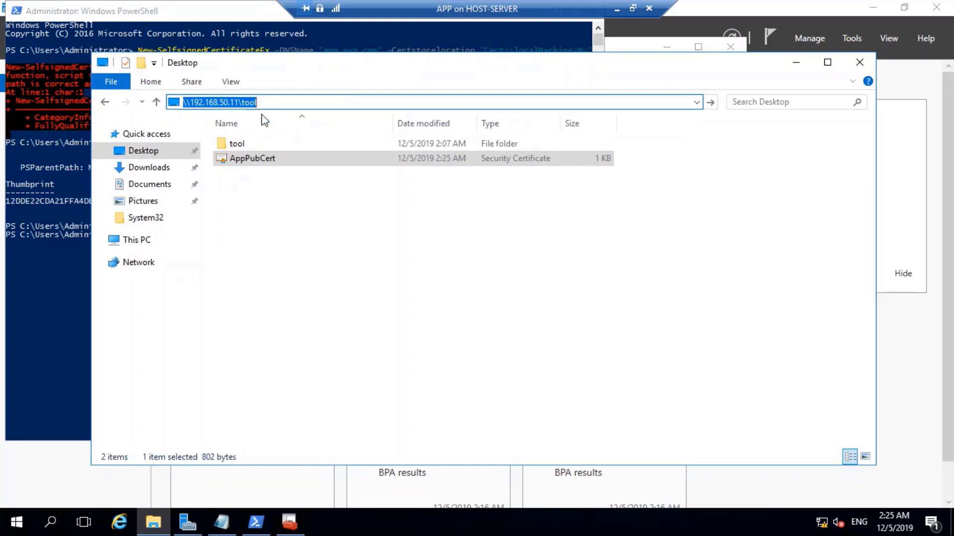
right_click(269, 241)
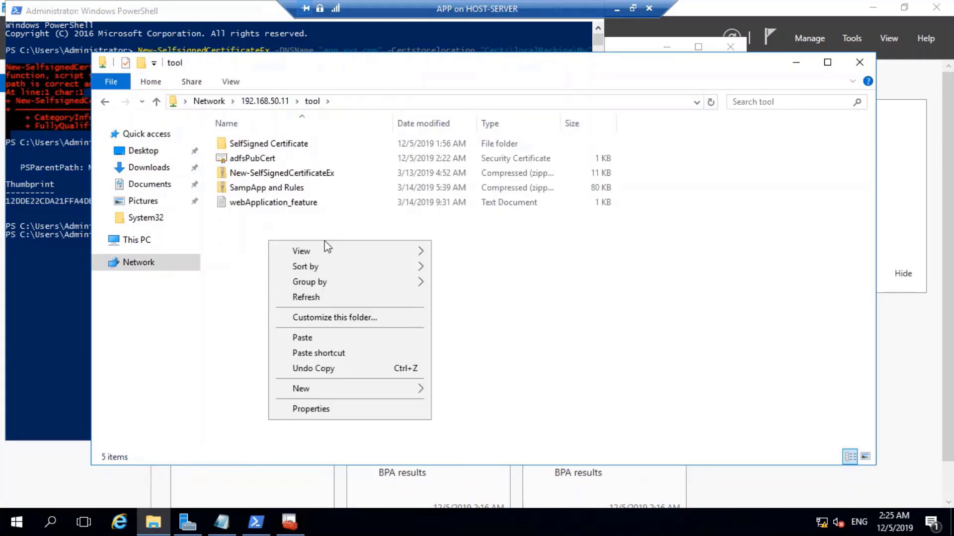
click(321, 339)
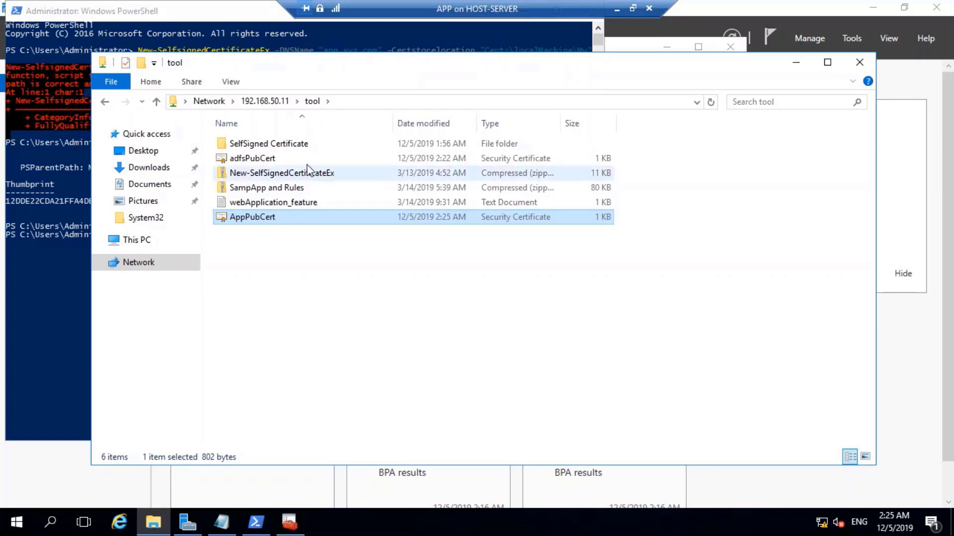
click(284, 531)
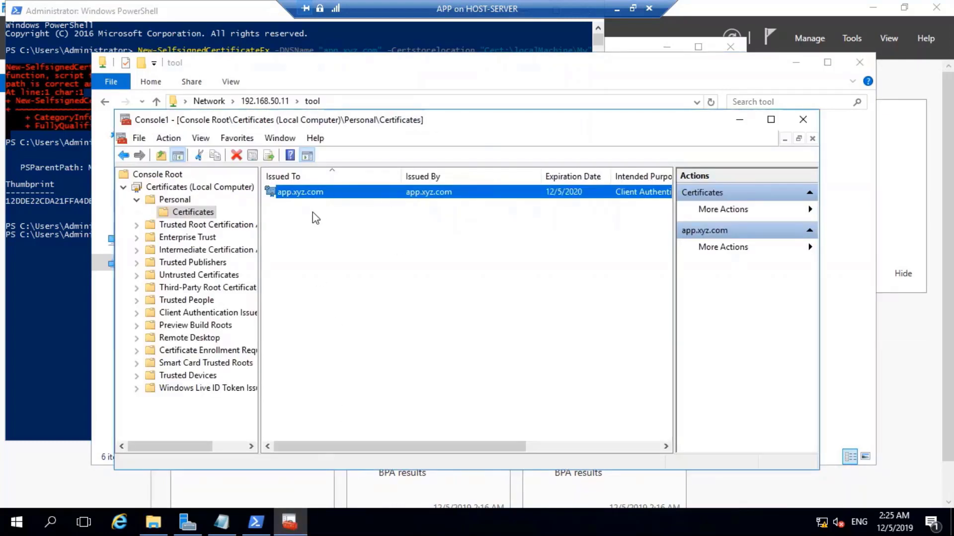
Open the Trusted Root Certification Authorities certificates and start the Import wizard to browse for a file.
click(185, 226)
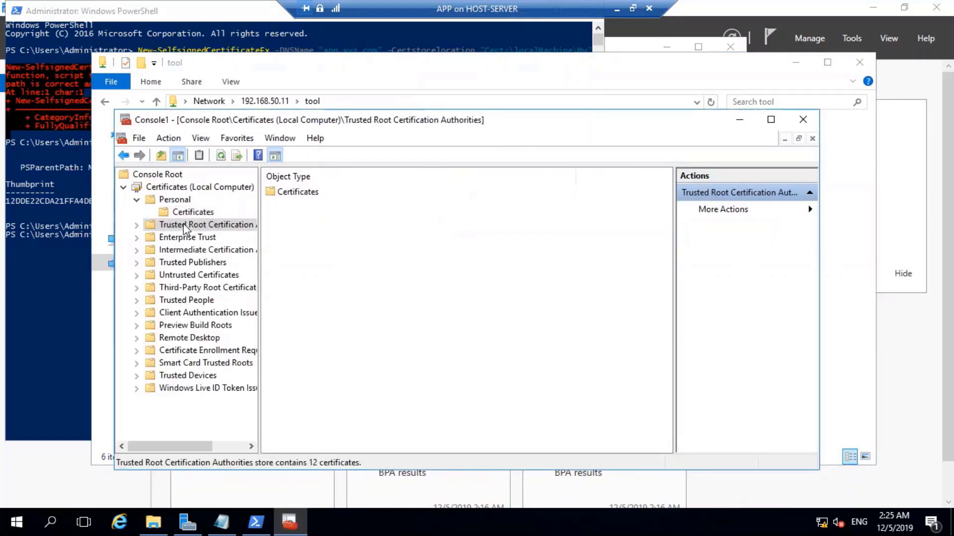
double_click(283, 193)
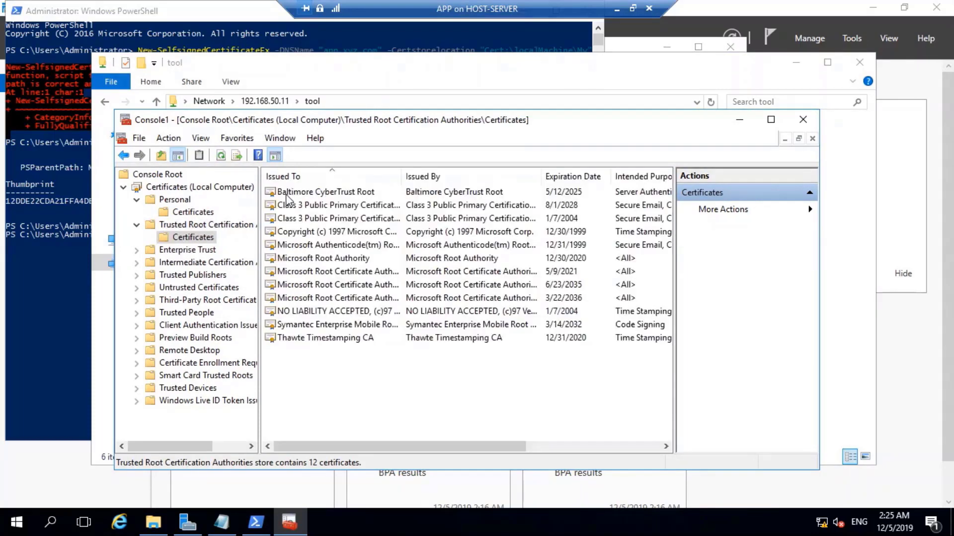
right_click(306, 373)
mouse_move(343, 374)
click(452, 374)
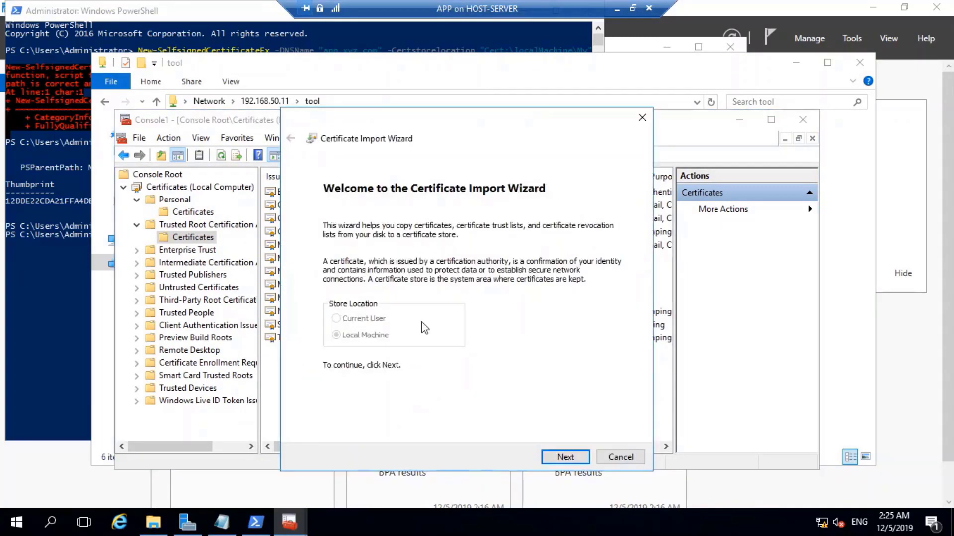
click(566, 456)
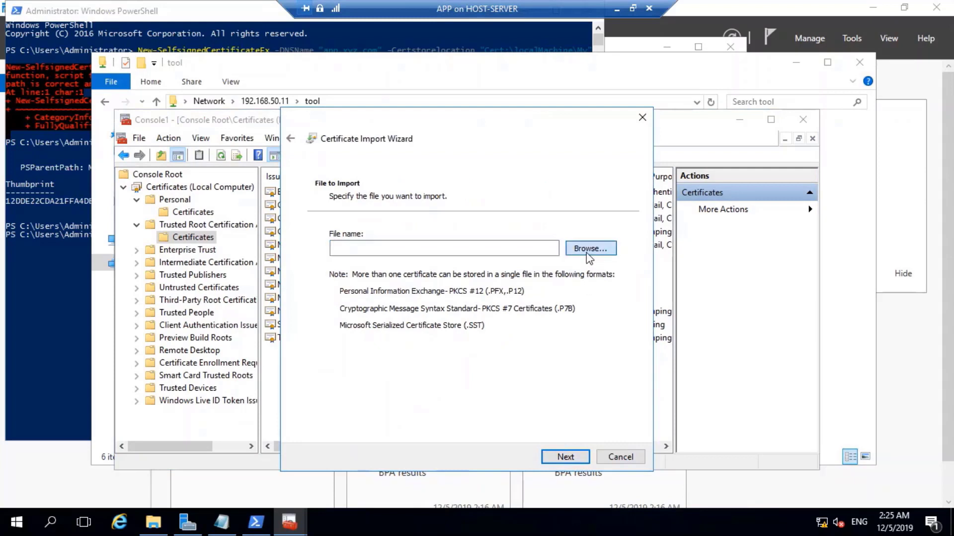
click(588, 251)
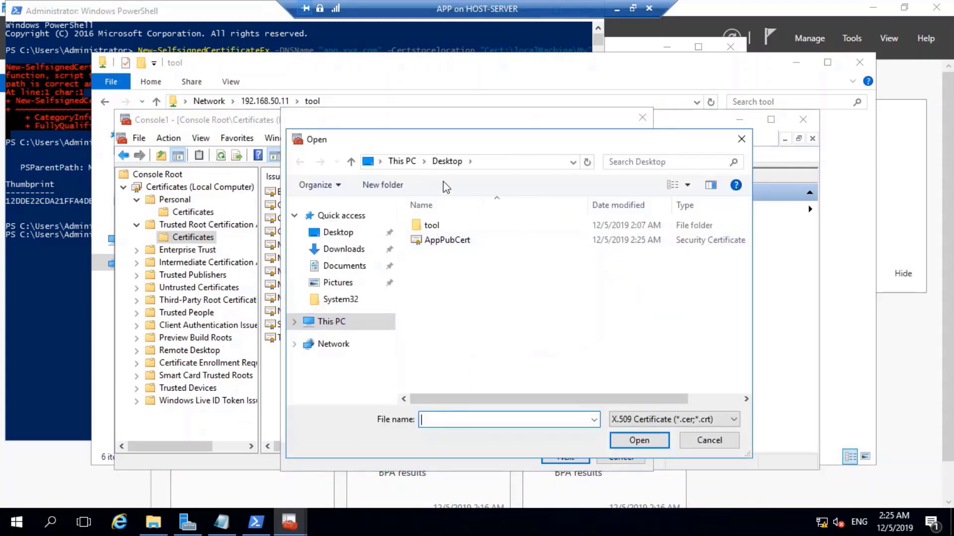
Import adfsPubCert from \\192.168.50.11\Tool into Trusted Root Certification Authorities.
click(500, 159)
text(1)
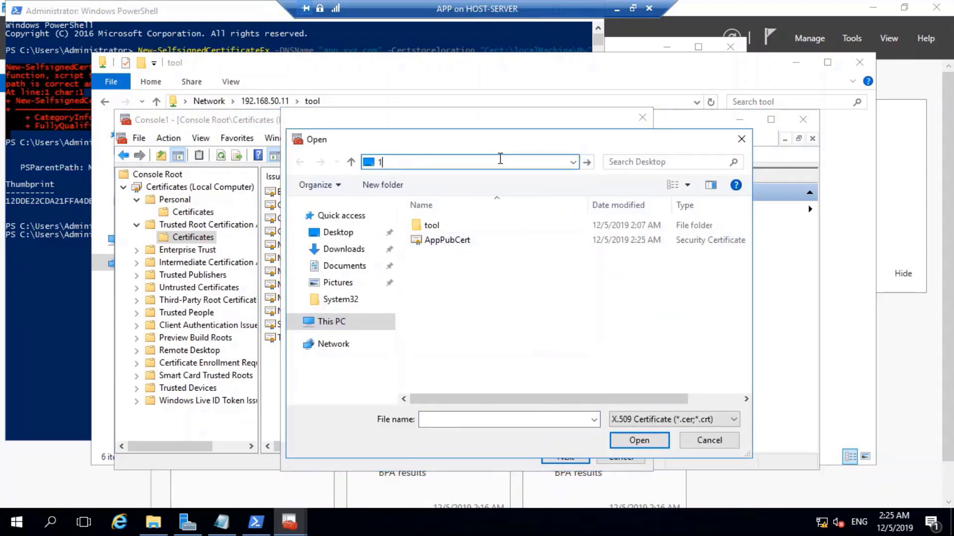
text(\192)
text(.168.50.11\)
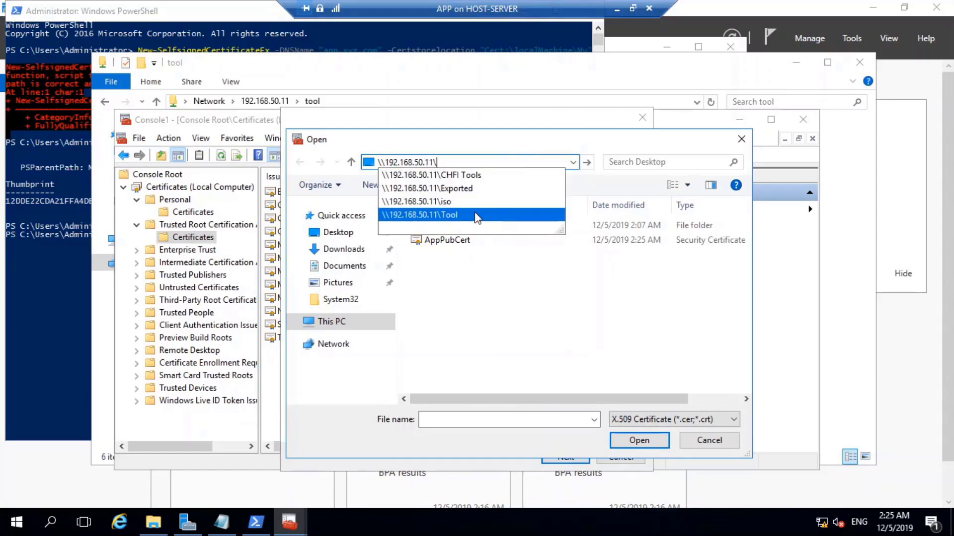
click(475, 214)
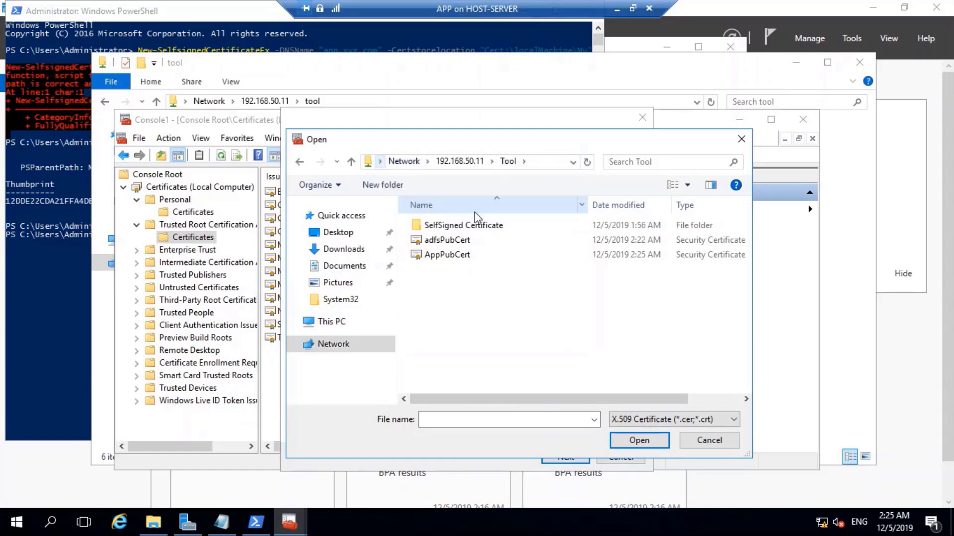
click(446, 240)
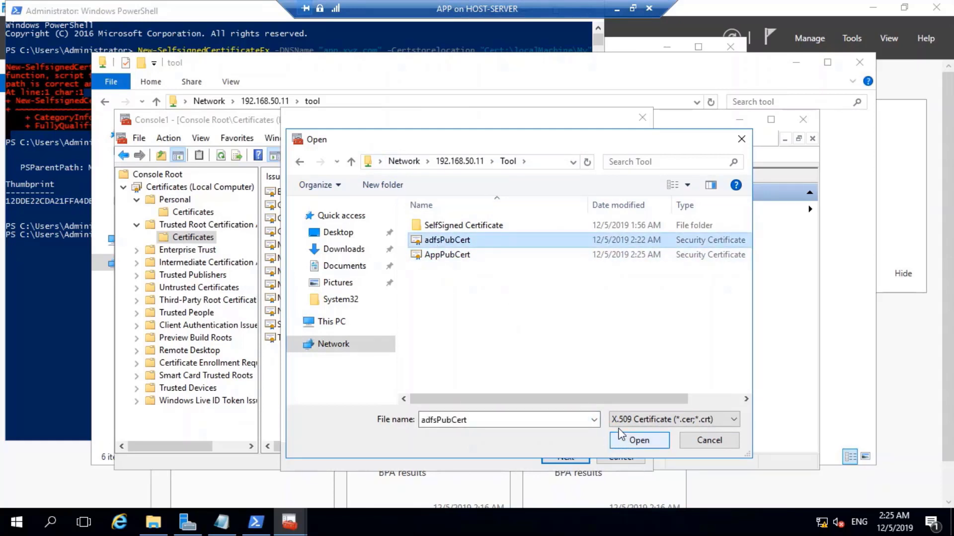
click(627, 442)
click(564, 456)
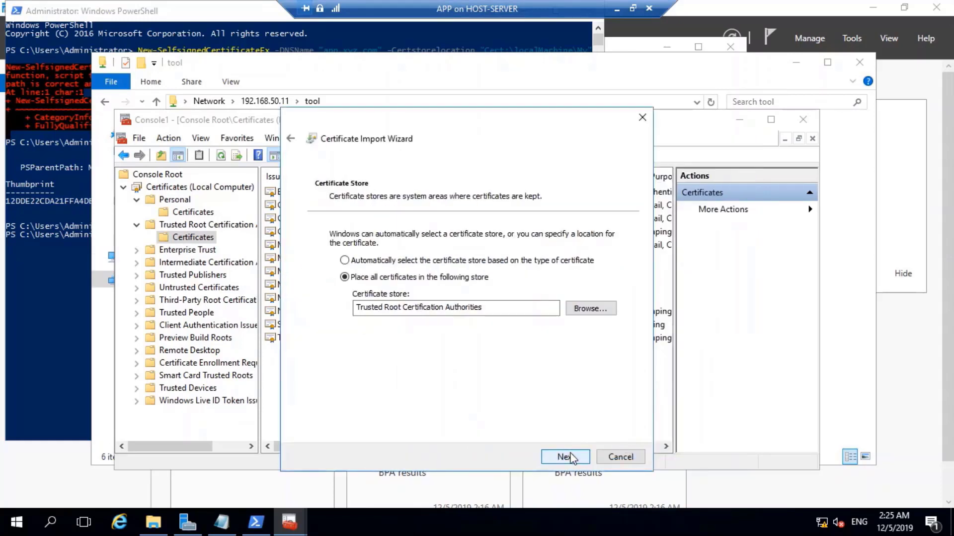
click(566, 457)
click(571, 458)
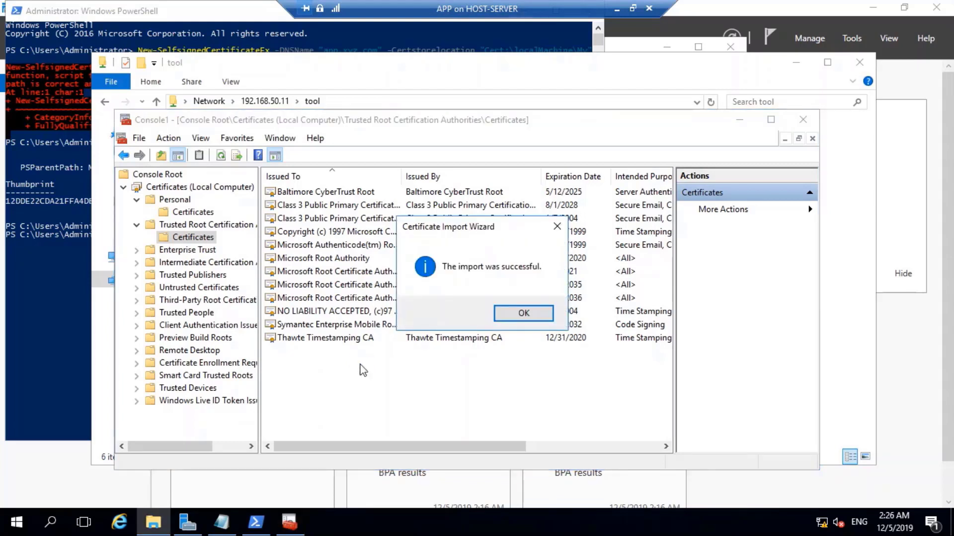
click(523, 318)
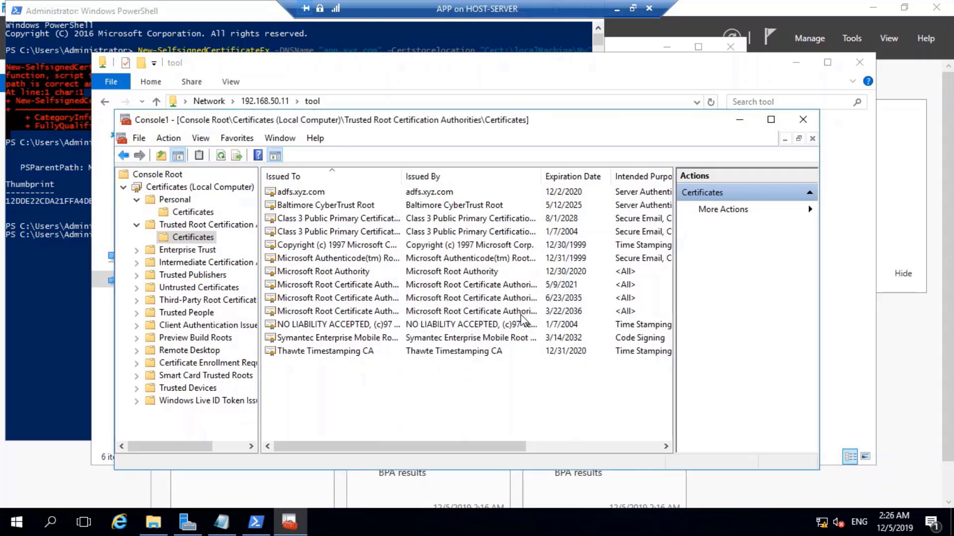
Check the new adfs.xyz.com entry and start another certificate import into Trusted Root.
click(284, 195)
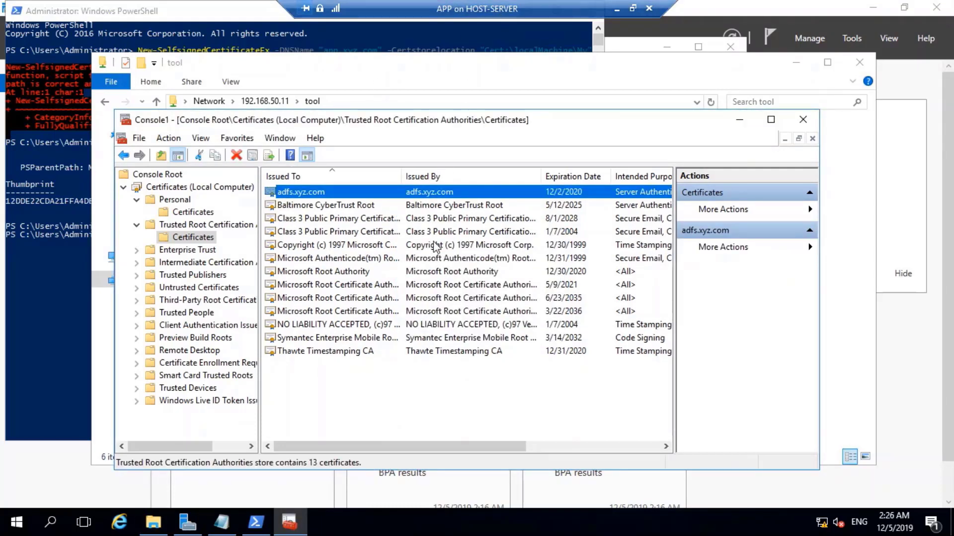
click(334, 383)
right_click(333, 381)
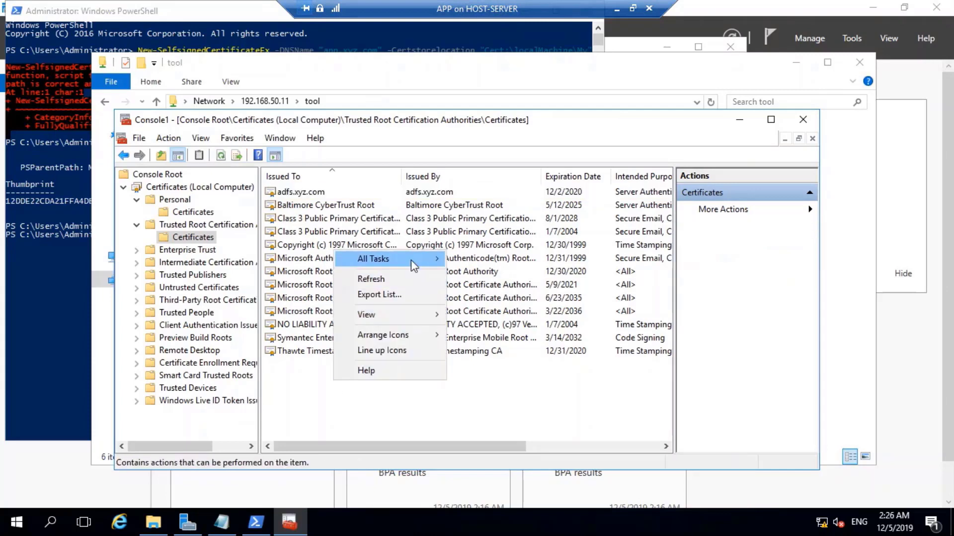
mouse_move(411, 261)
click(478, 255)
click(567, 458)
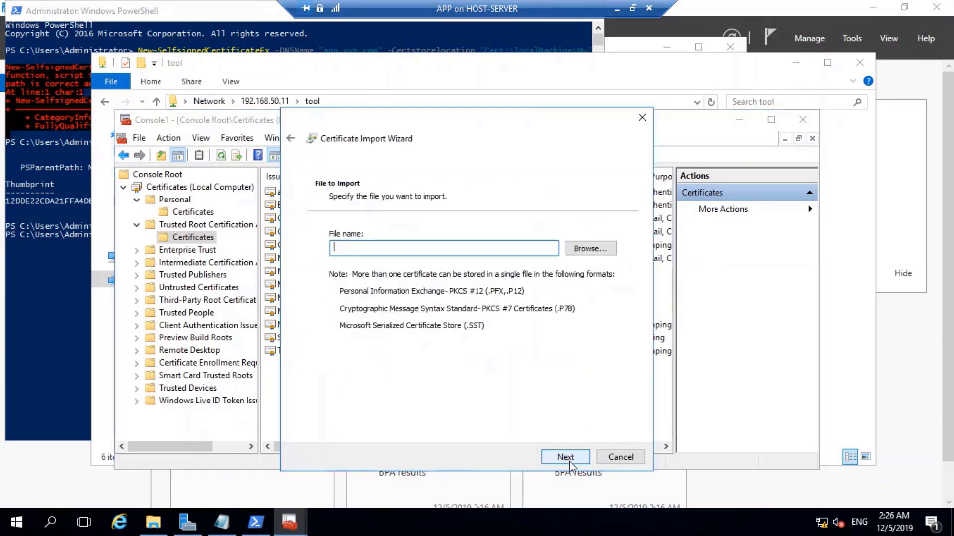
click(585, 251)
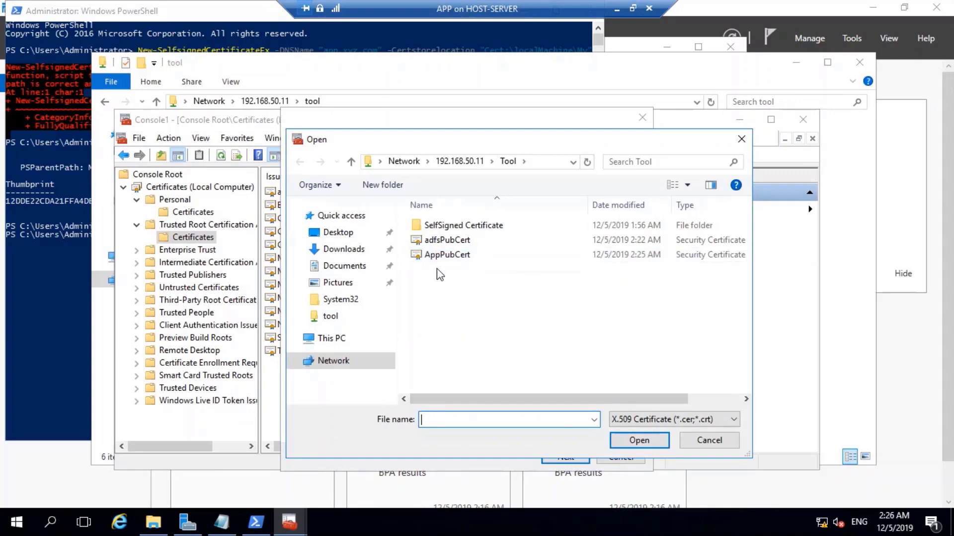
Import AppPubCert from the tool share and confirm app.xyz.com now appears in the list.
click(449, 255)
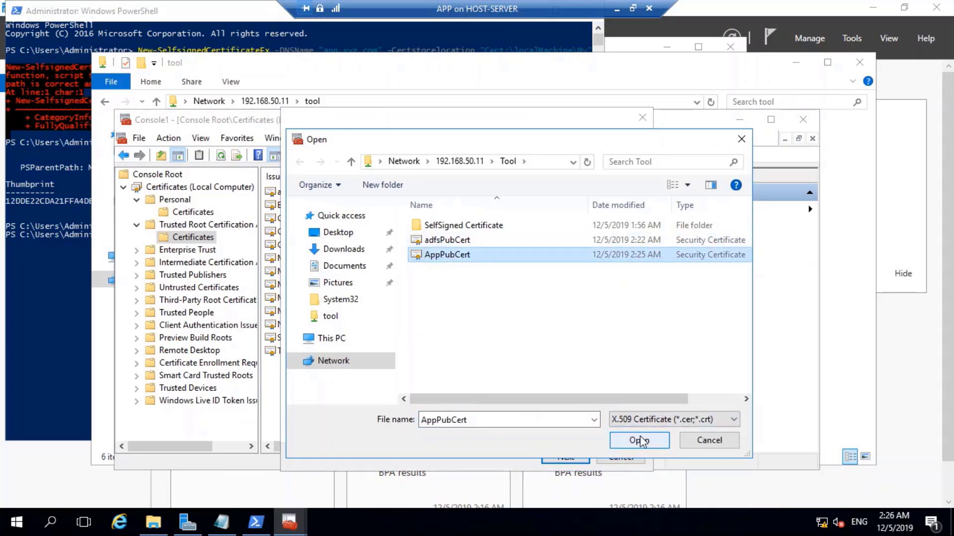
click(637, 441)
click(560, 453)
click(567, 456)
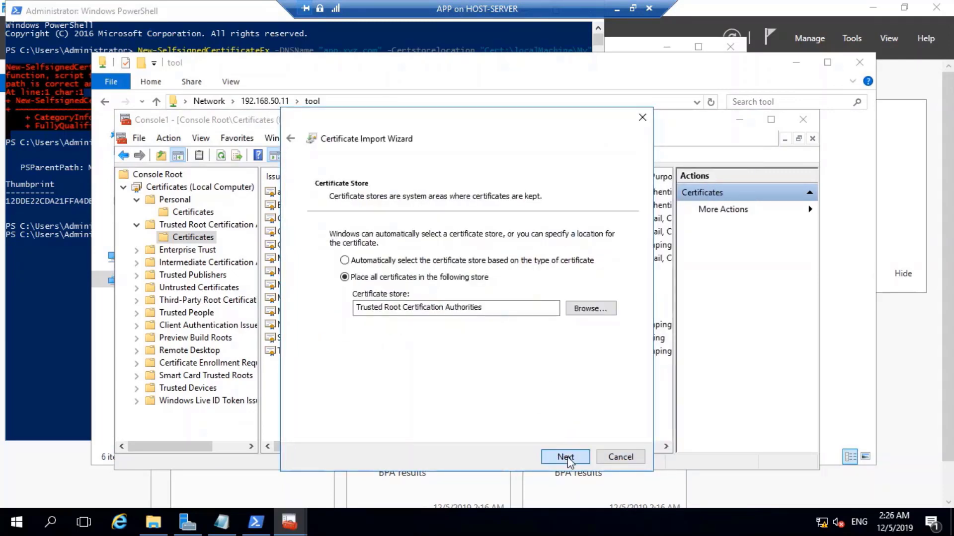
click(567, 457)
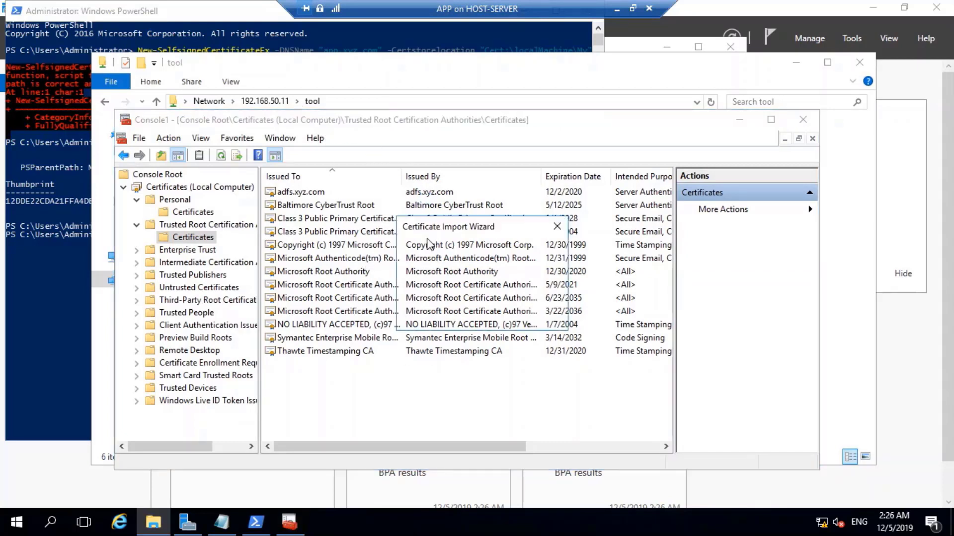
click(519, 315)
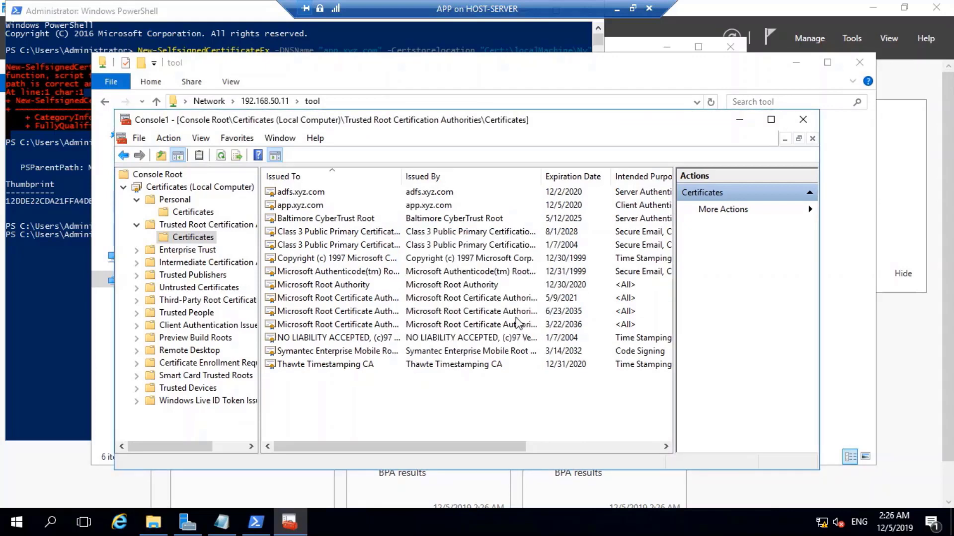
click(297, 194)
click(304, 207)
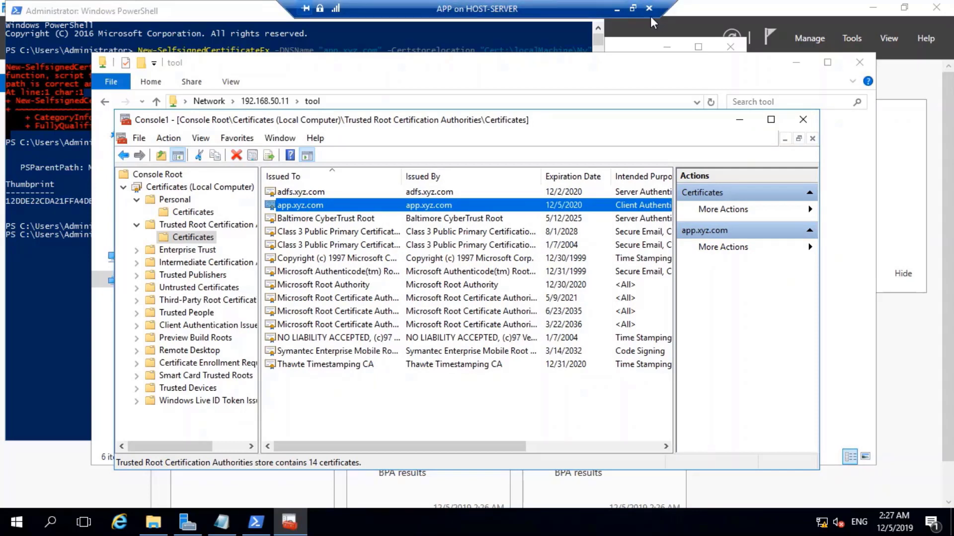
Minimize the APP server remote session and switch to the ADFS server's VM window.
click(616, 8)
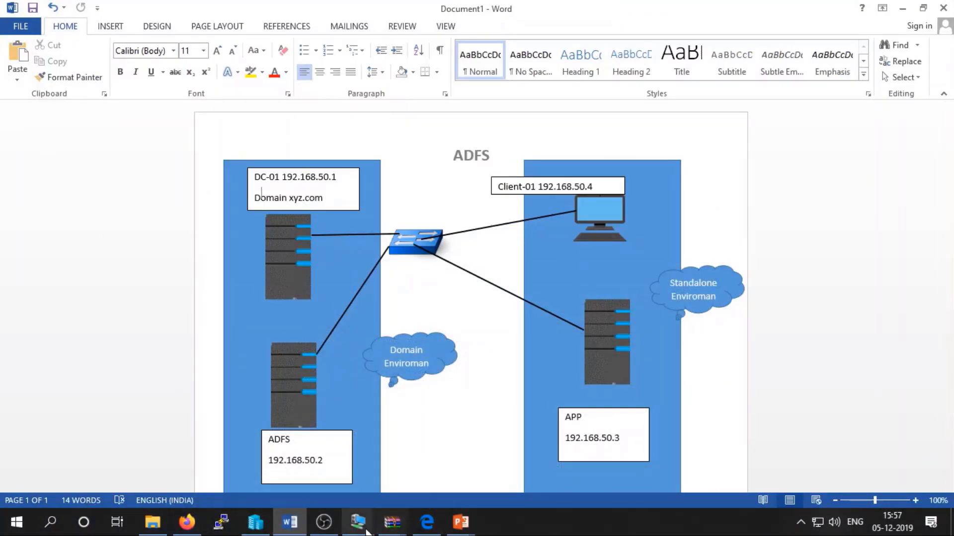
click(358, 522)
click(400, 439)
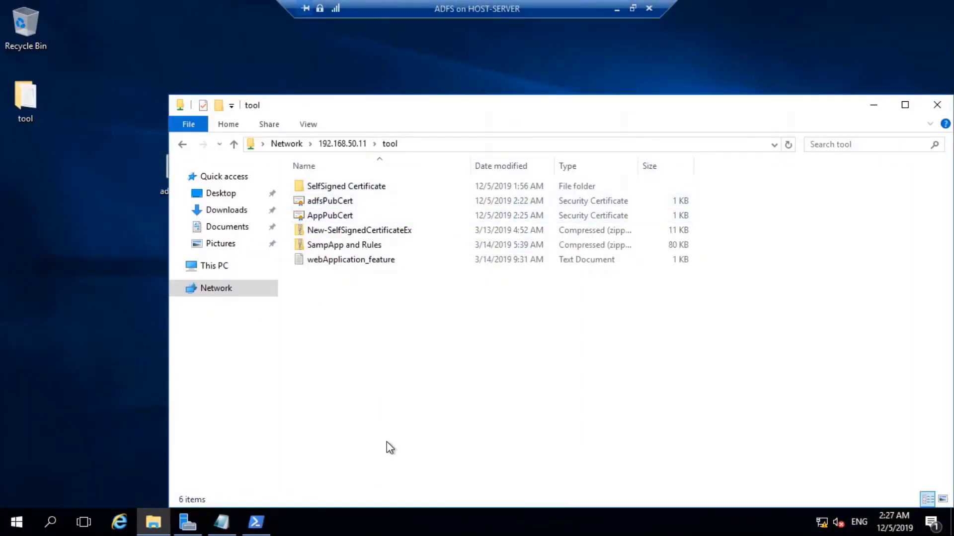
Launch mmc from the Run box.
key(super+r)
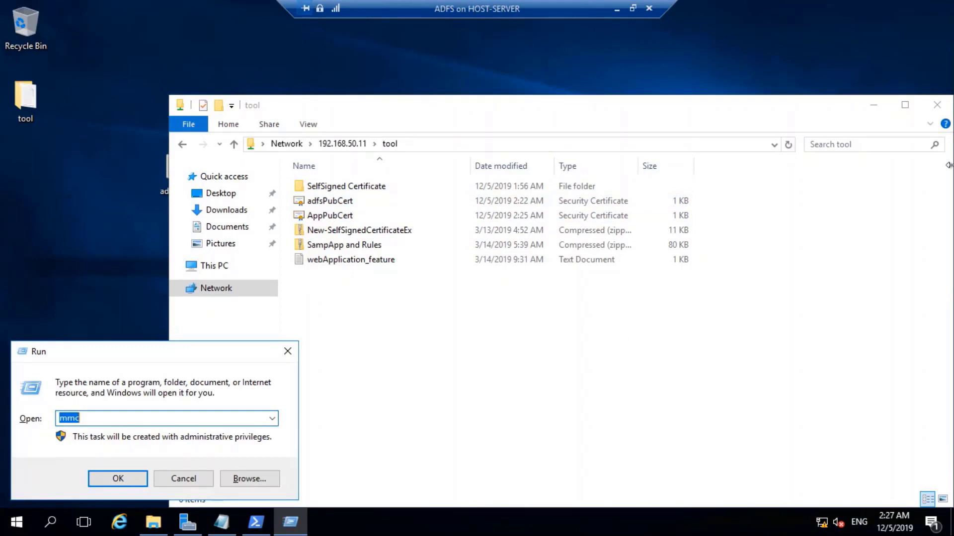
text(m)
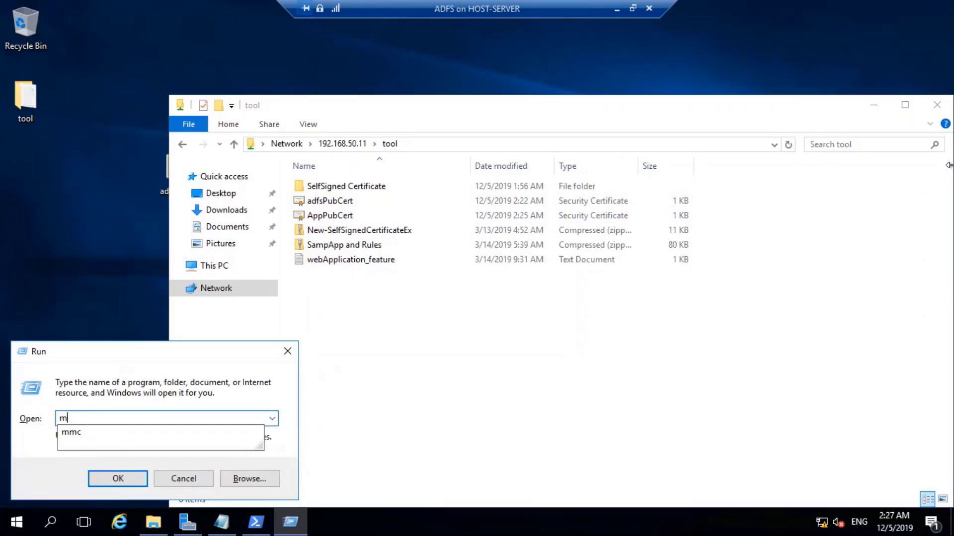
key(Down)
key(Return)
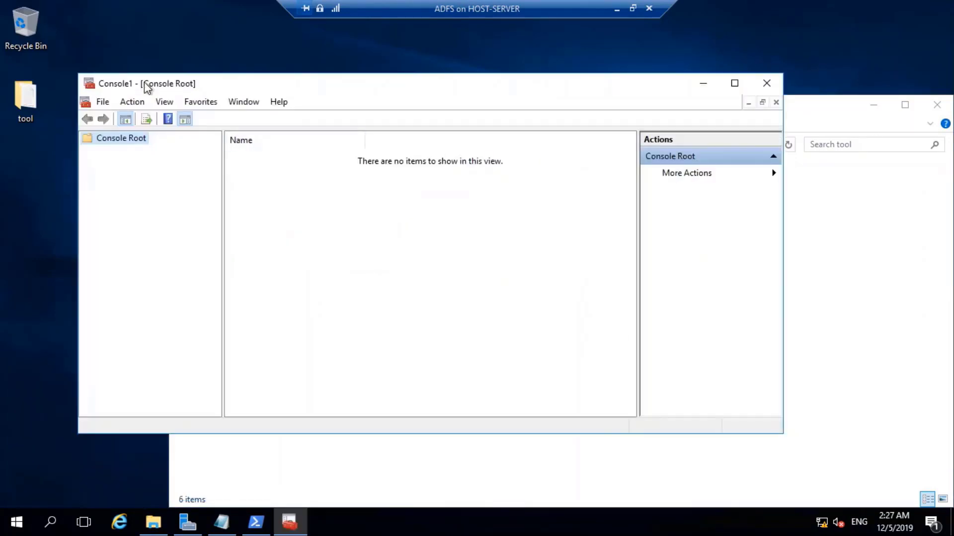
Add the Certificates snap-in for the local computer account and expand its stores.
click(111, 103)
click(149, 185)
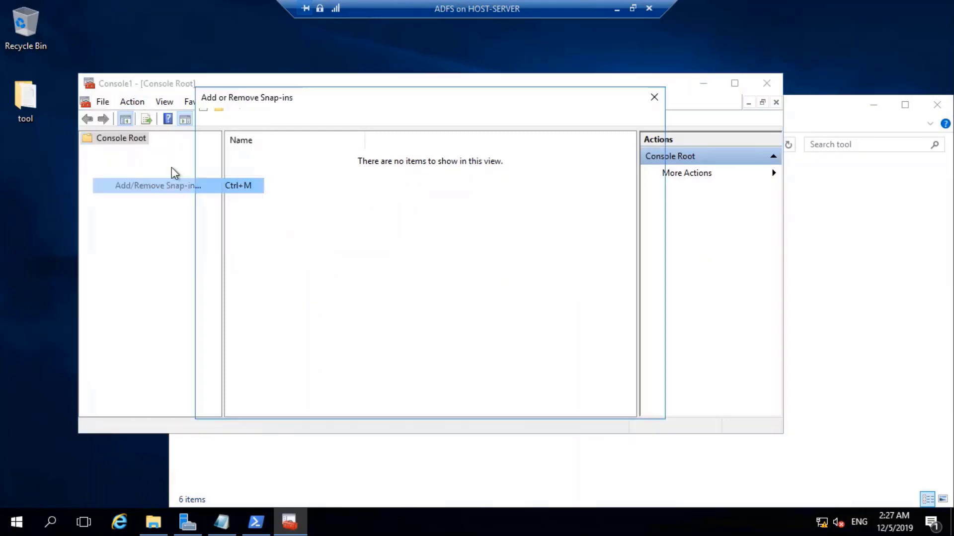
click(230, 204)
click(398, 243)
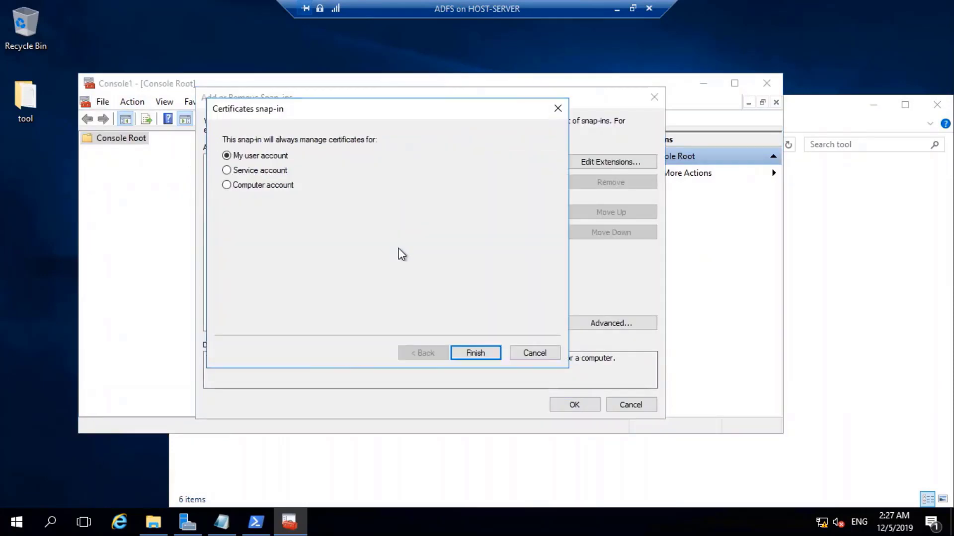
click(263, 186)
click(476, 352)
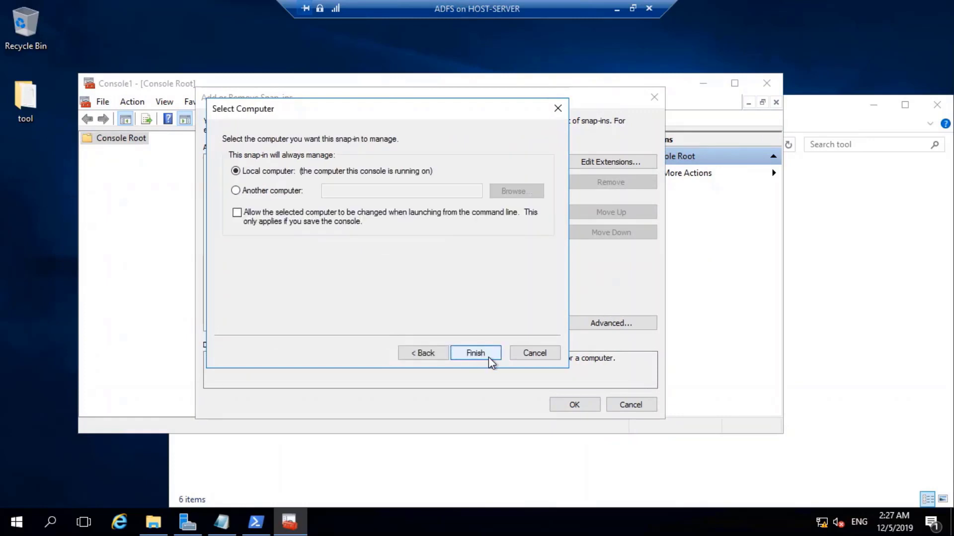
click(478, 353)
click(574, 406)
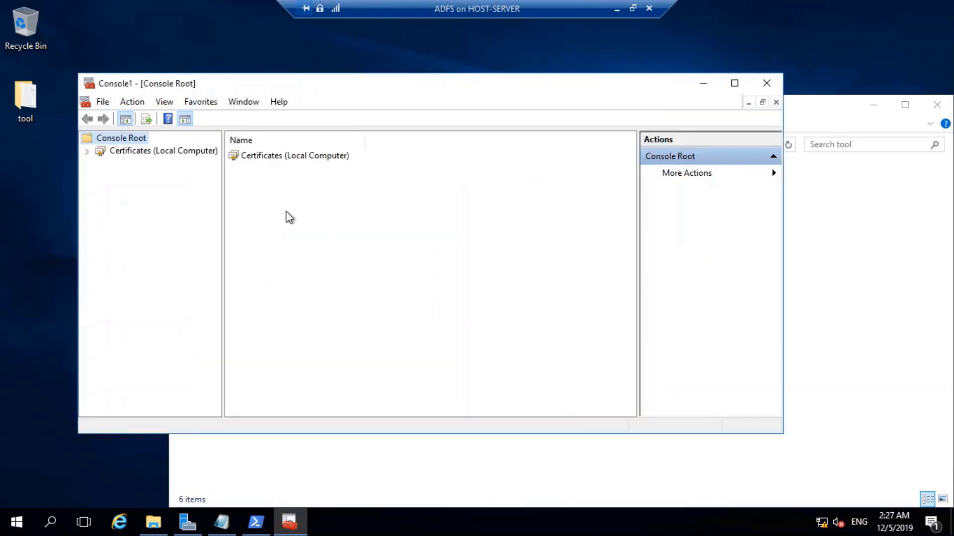
click(151, 150)
Start importing into the ADFS server's Trusted Root store and browse toward \\192.168.50.11\.
double_click(154, 176)
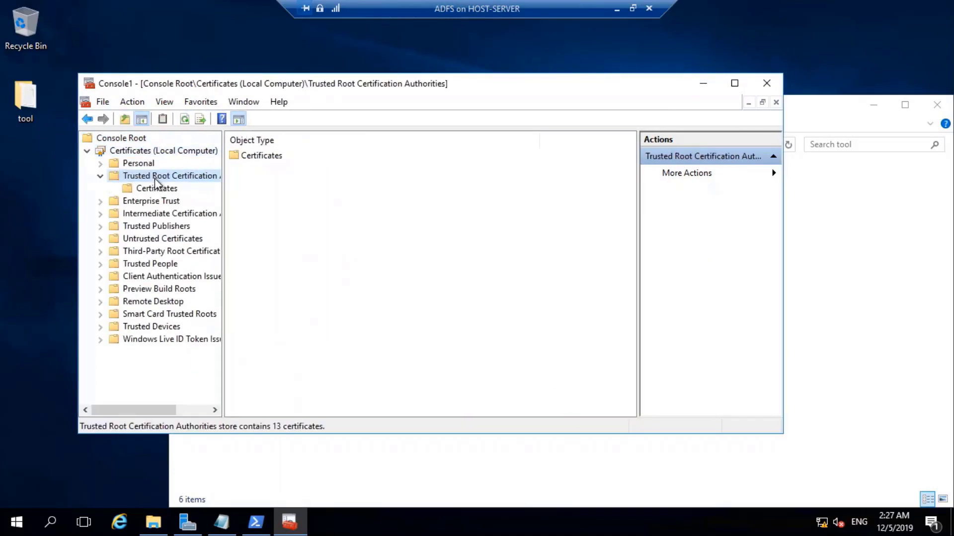
double_click(254, 155)
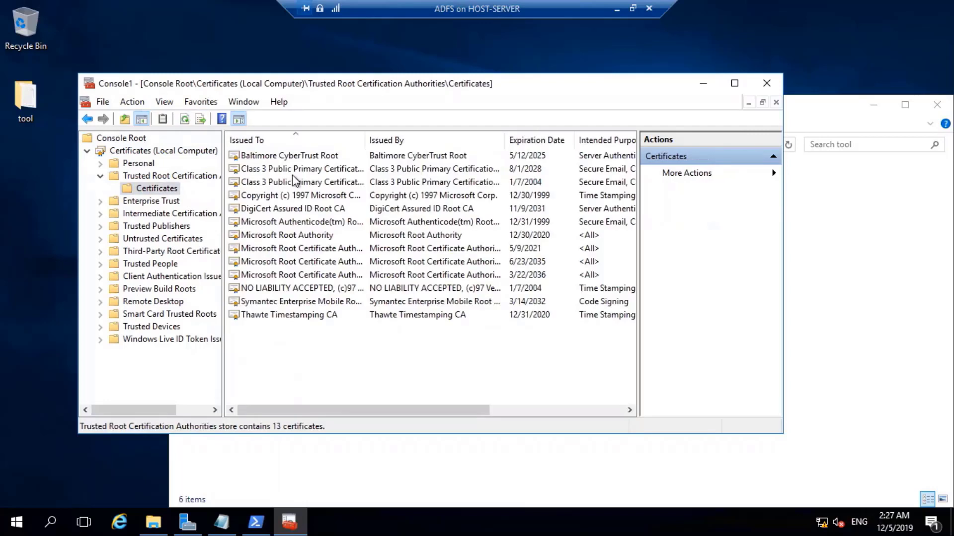
right_click(291, 347)
mouse_move(354, 350)
click(449, 352)
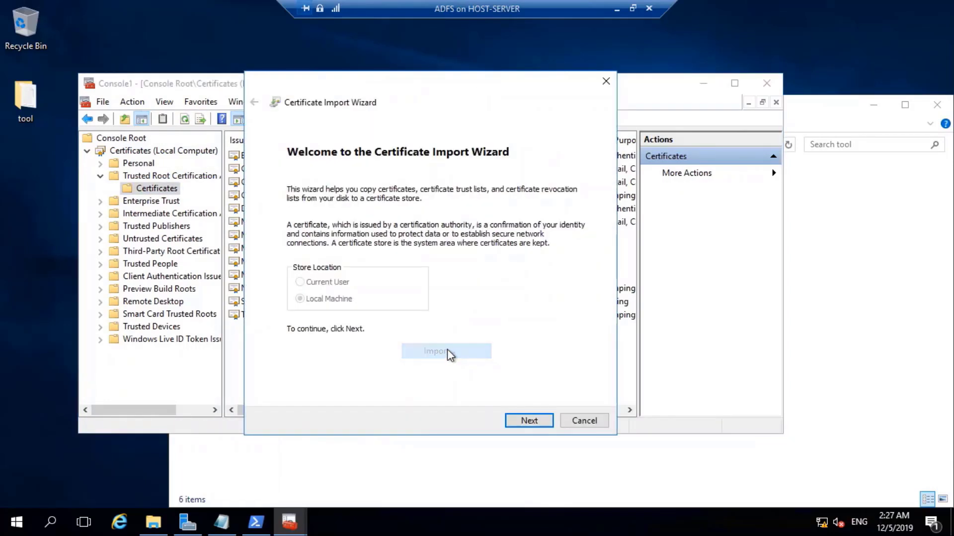
click(522, 421)
click(549, 211)
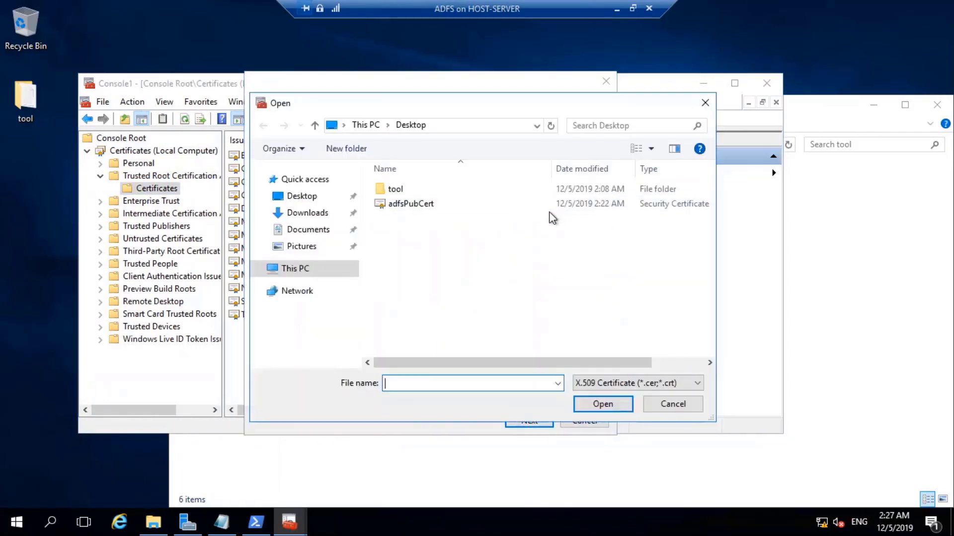
click(499, 126)
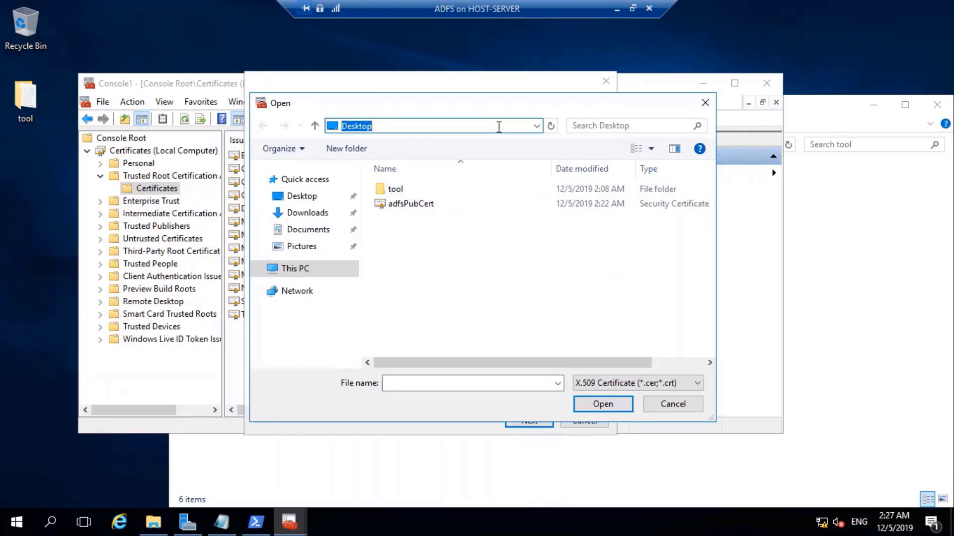
Import adfsPubCert from \\192.168.50.11\Tool into Trusted Root Certification Authorities as adfs.xyz.com.
text(\\192)
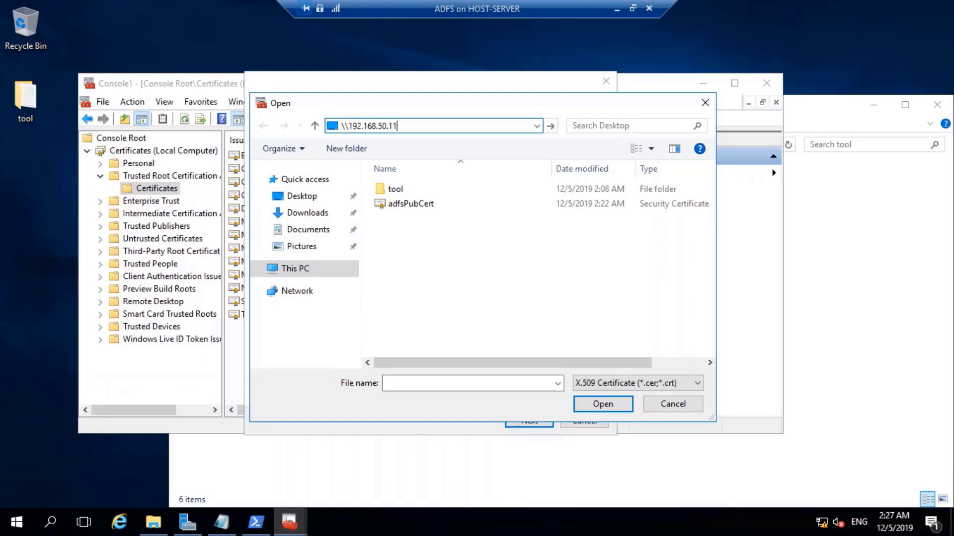
Import adfsPubCert from \\192.168.50.11\Tool into Trusted Root Certification Authorities as adfs.xyz.com.
text(.168.50.11\)
key(Down)
key(Down)
key(Down)
key(Down)
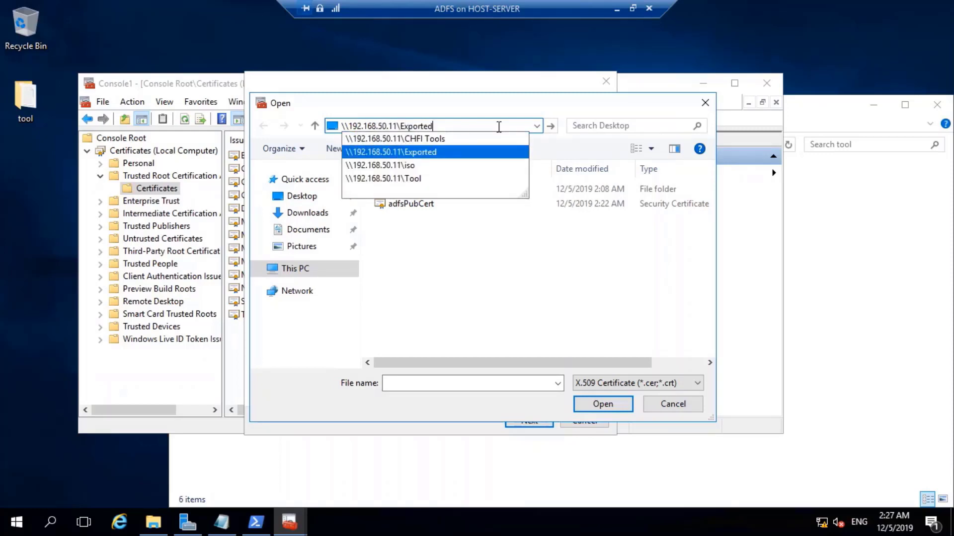
key(Return)
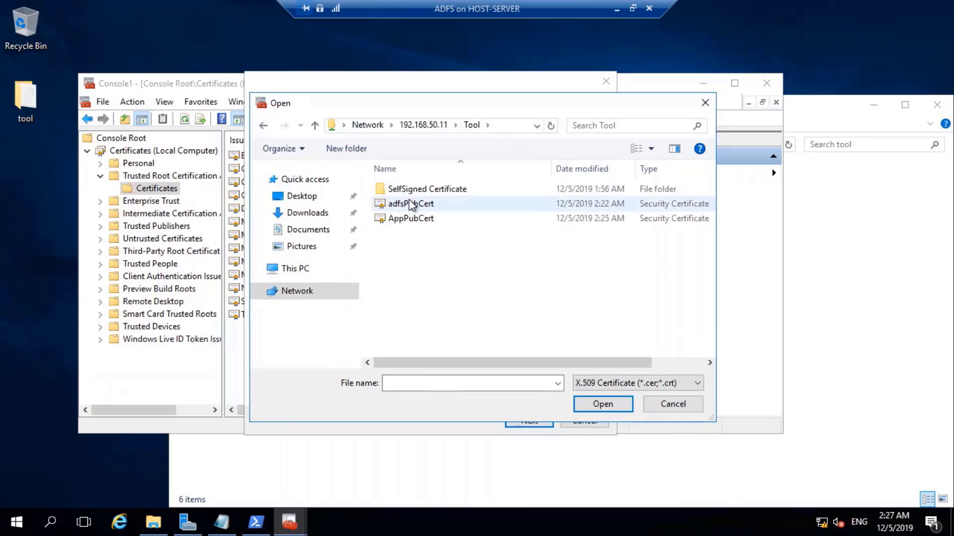
click(410, 202)
click(601, 406)
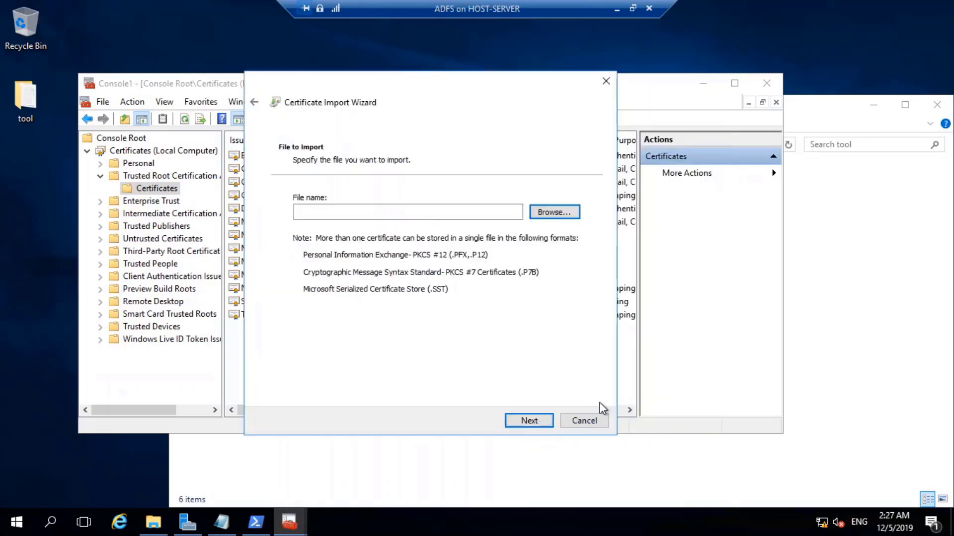
click(529, 421)
click(529, 421)
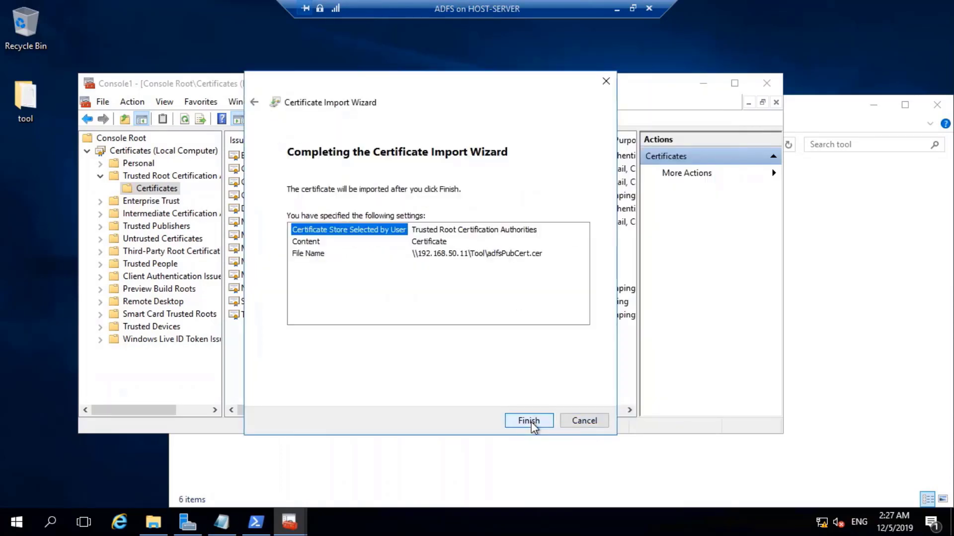
click(530, 421)
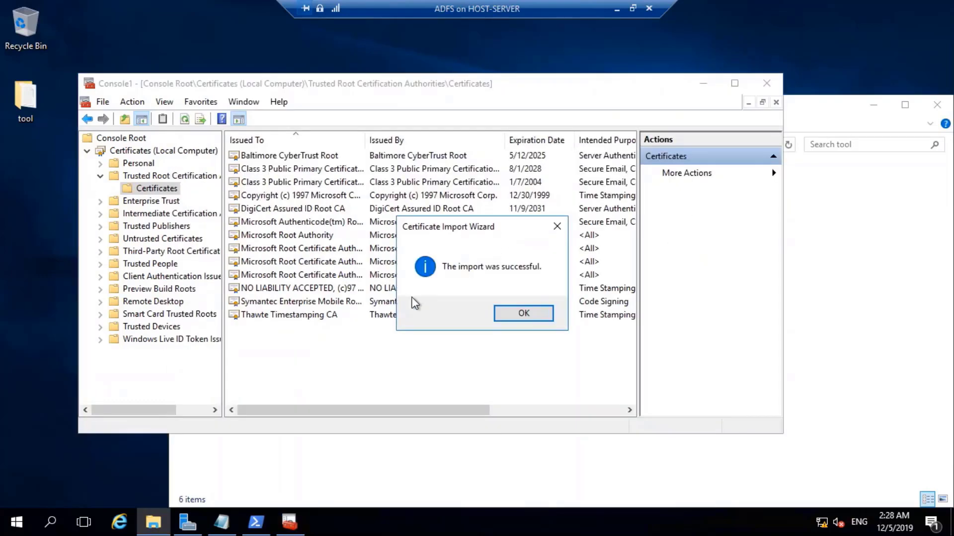
click(534, 317)
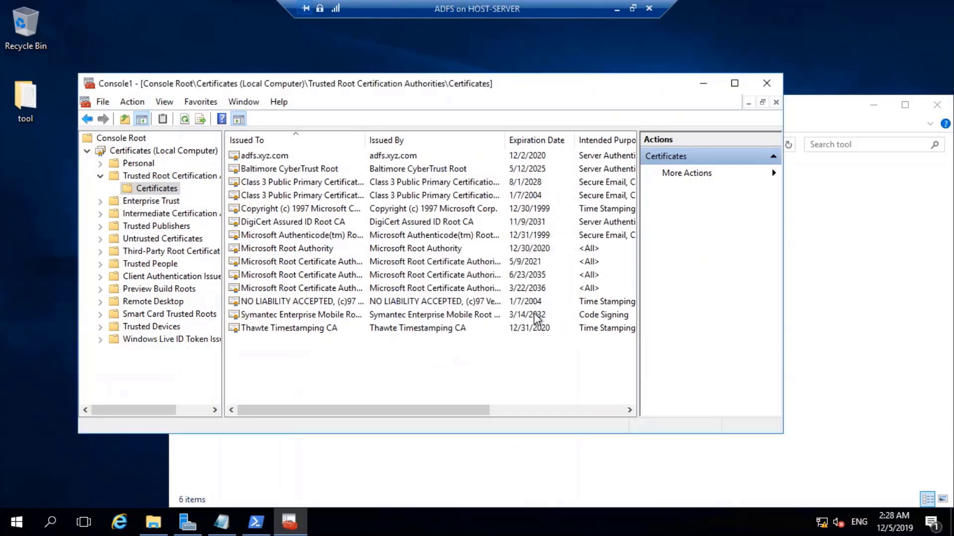
Import the AppPubCert file into Trusted Root Certification Authorities so app.xyz.com is listed.
click(241, 155)
right_click(271, 353)
mouse_move(363, 361)
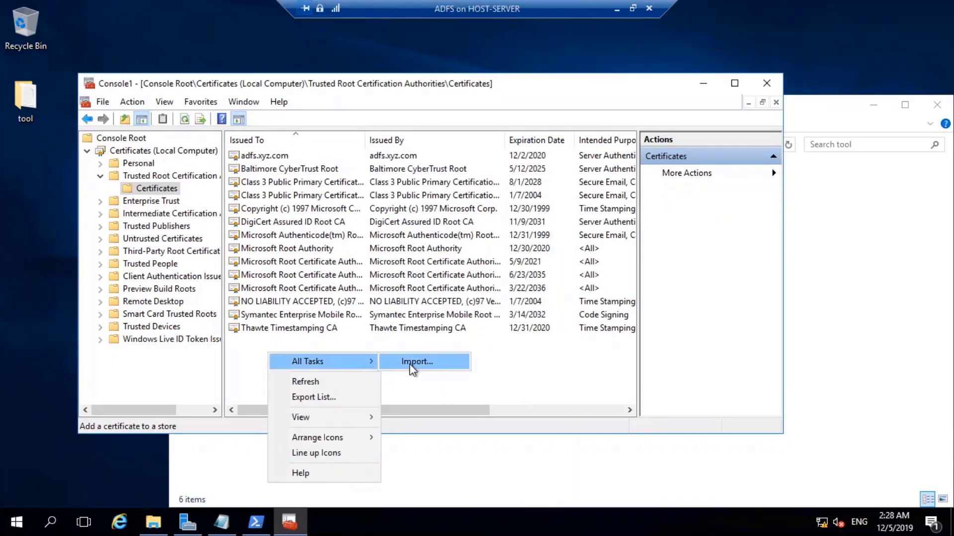
click(410, 362)
click(528, 421)
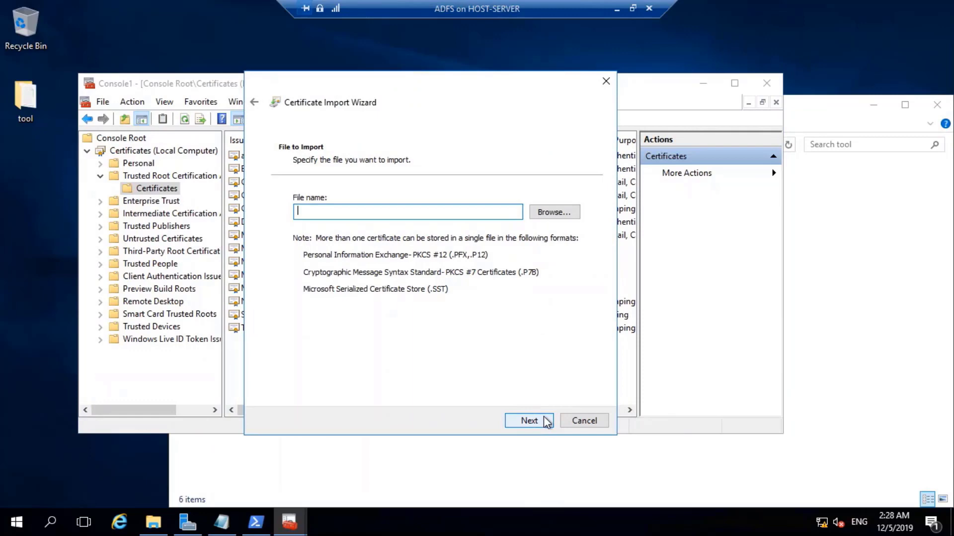
click(554, 214)
double_click(410, 219)
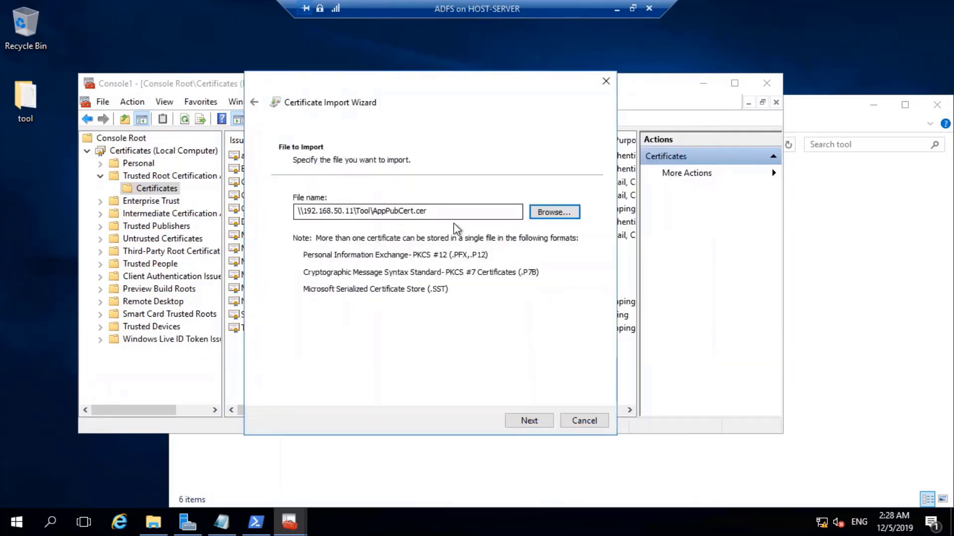
click(528, 420)
click(528, 421)
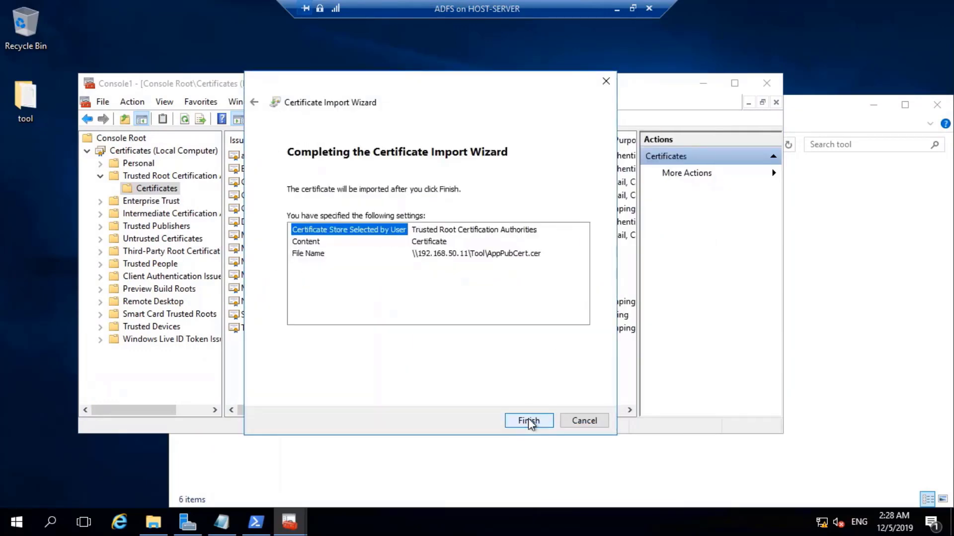
click(529, 421)
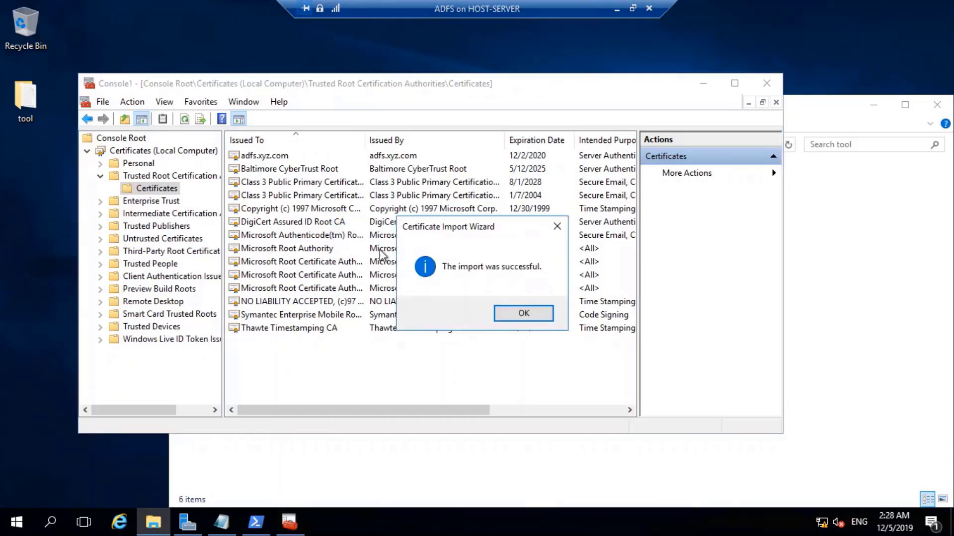
click(506, 318)
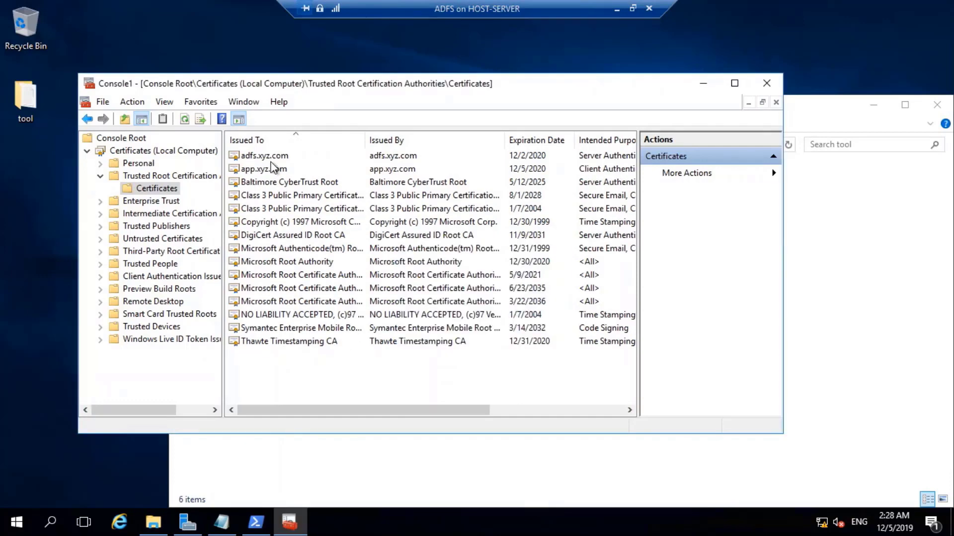
Switch from the ADFS VM to Client-01, sign in with the password, and view it full screen.
click(617, 8)
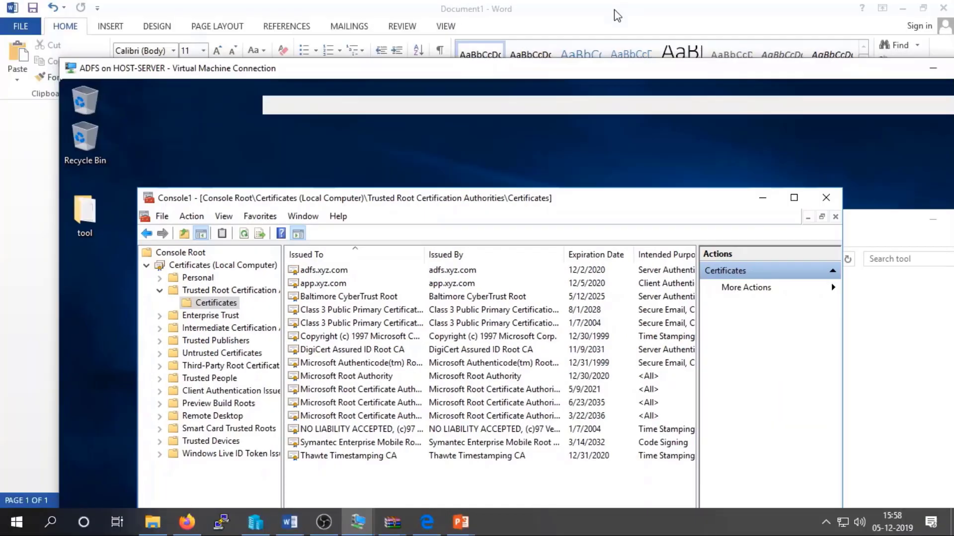
mouse_move(361, 529)
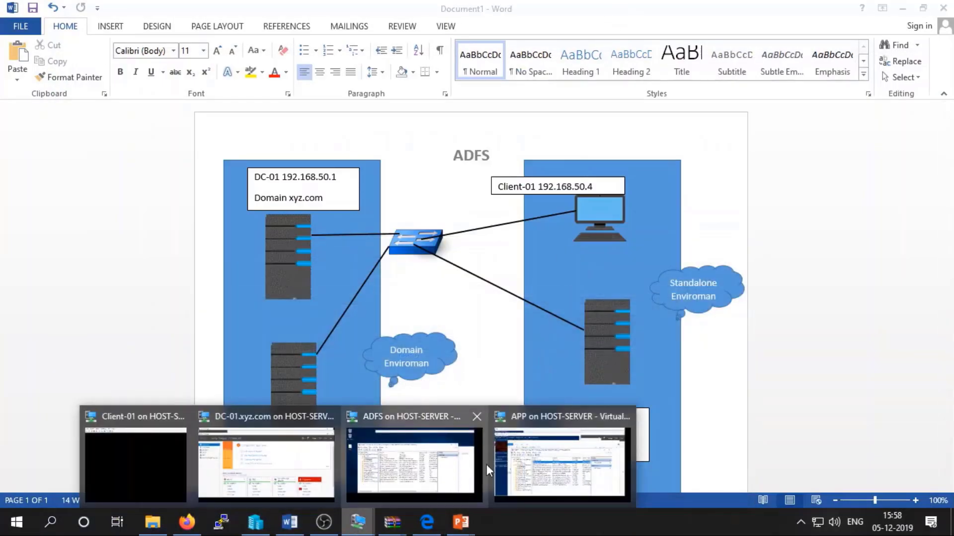
click(124, 465)
click(401, 385)
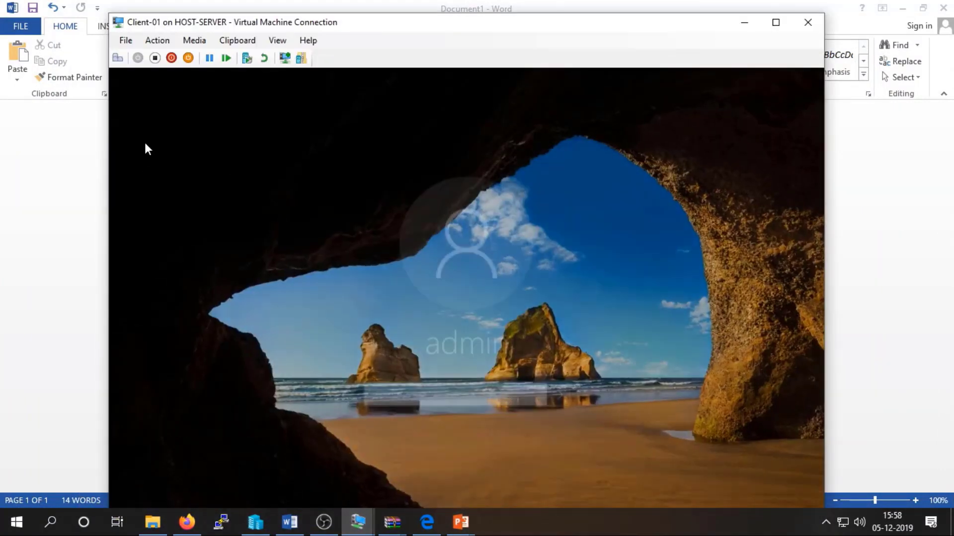
text(••••)
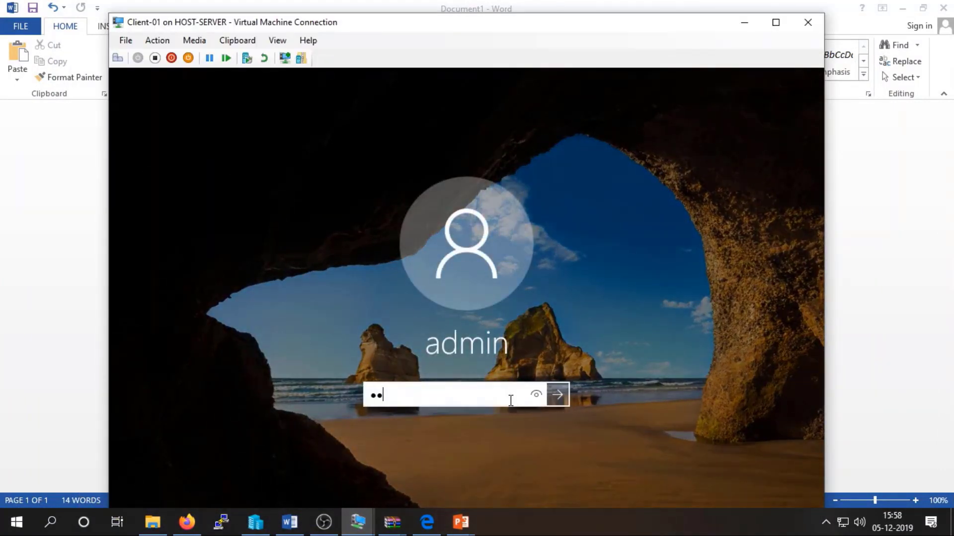
text(••••)
key(Return)
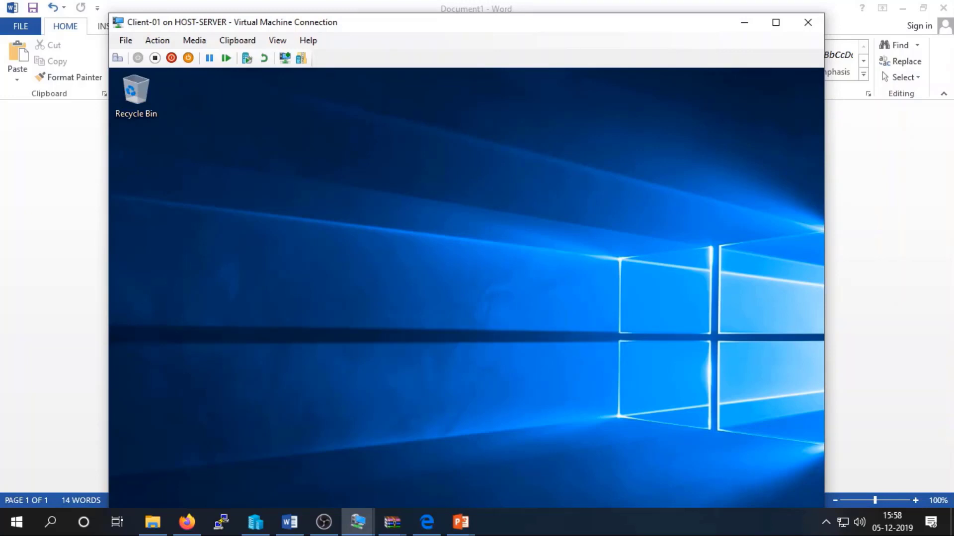
click(288, 41)
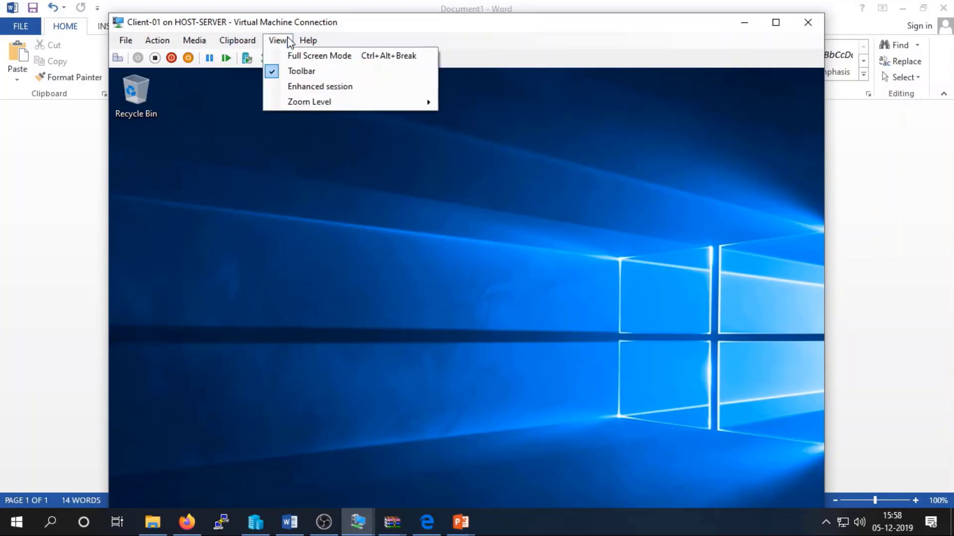
click(293, 56)
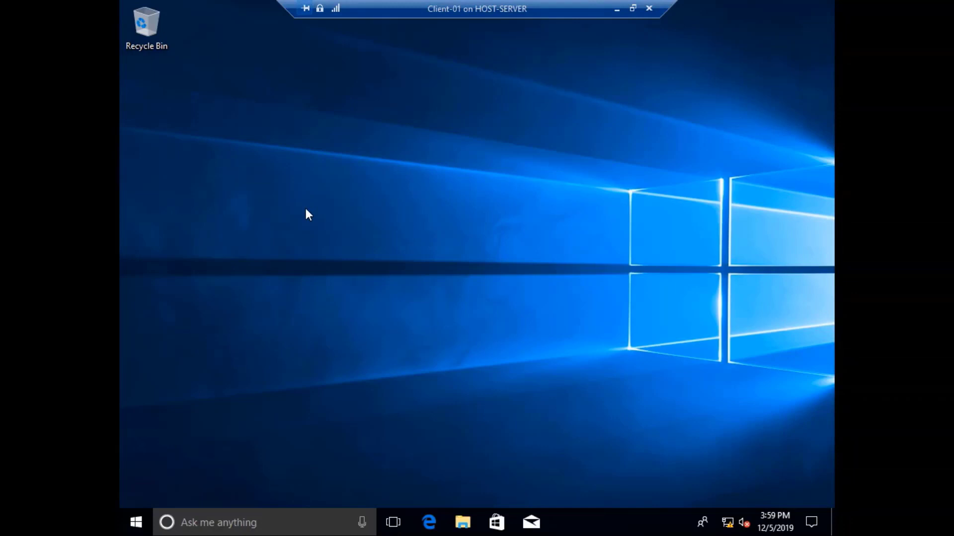
Refresh the Client-01 desktop and launch the Microsoft Management Console with mmc.
right_click(372, 160)
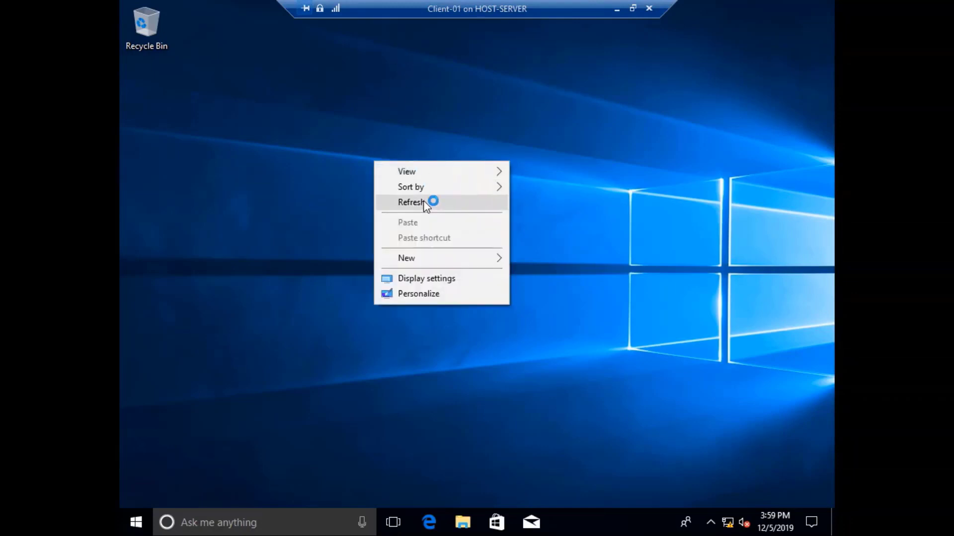
click(422, 198)
right_click(357, 175)
click(402, 217)
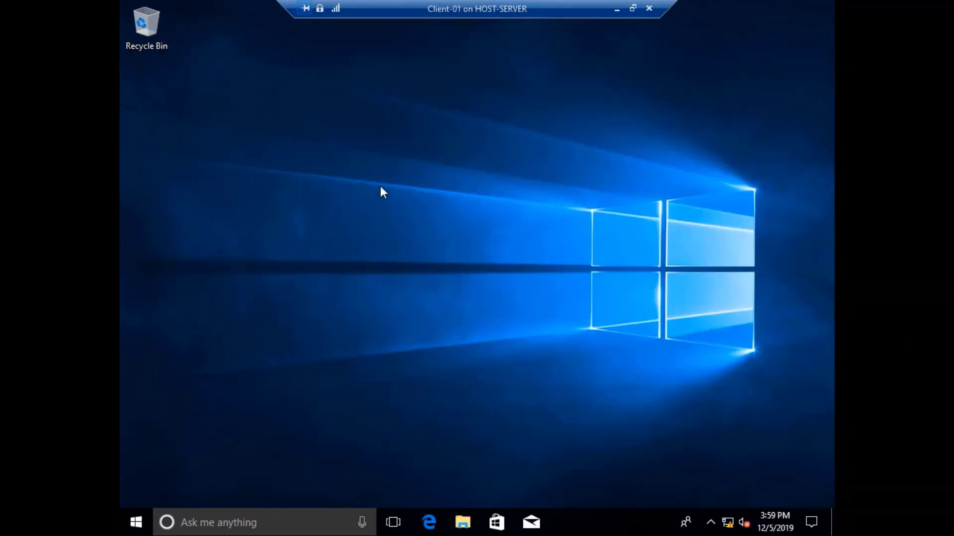
right_click(318, 179)
click(374, 220)
key(super+r)
text(mmc)
key(Return)
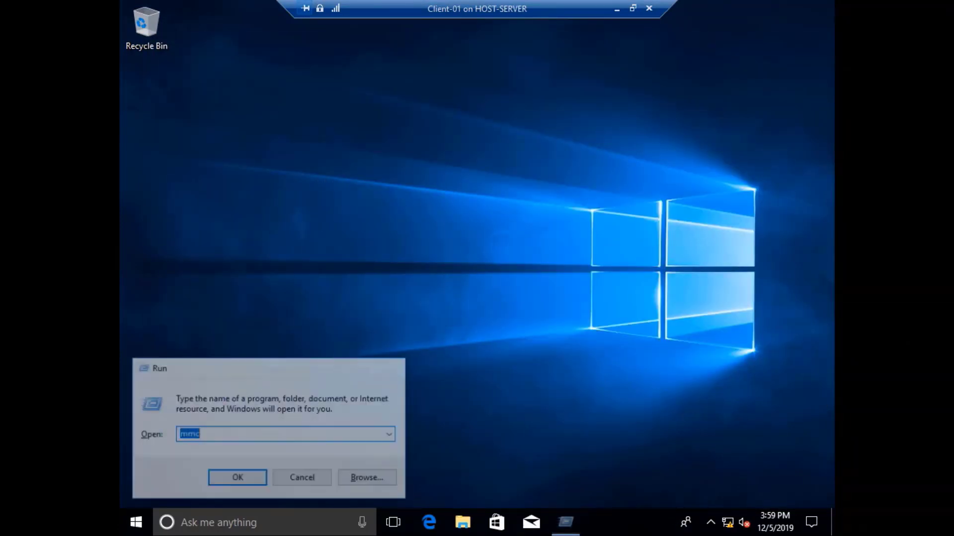
click(451, 354)
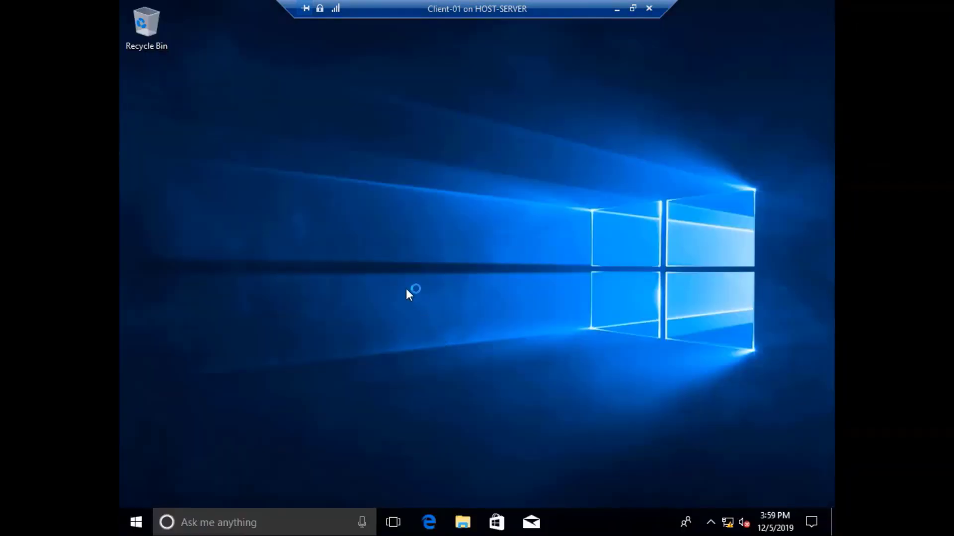
Add the Certificates snap-in for the local computer account and list Trusted Root Certification Authorities certificates.
click(241, 120)
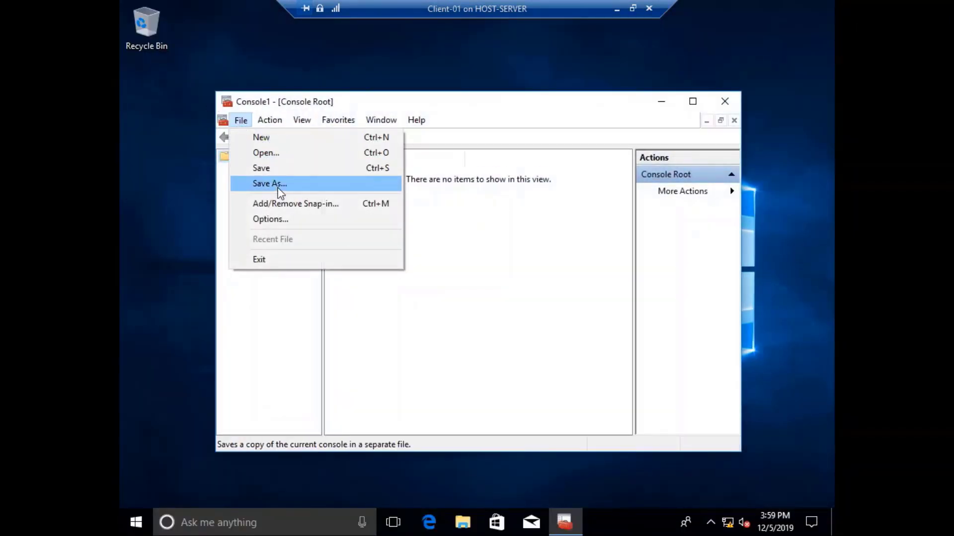
click(308, 205)
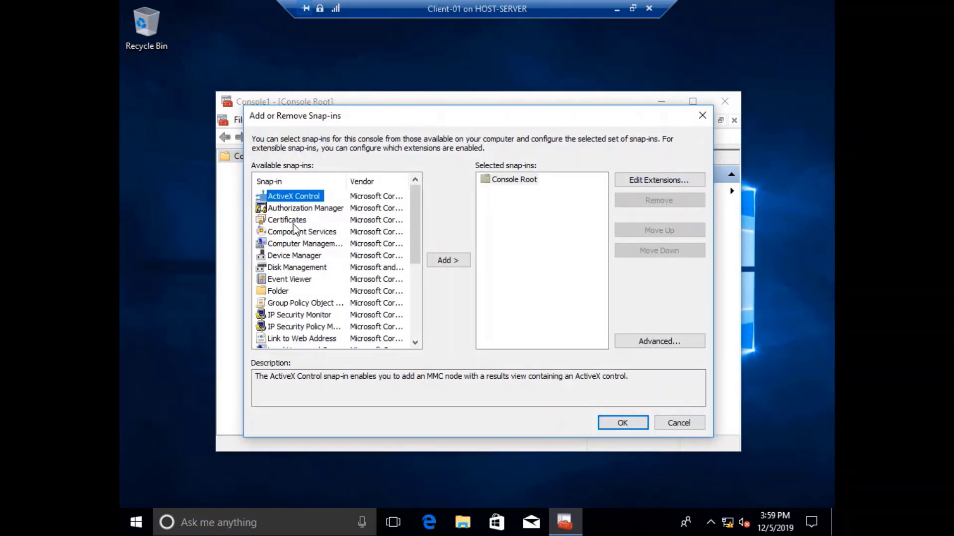
click(291, 219)
click(448, 261)
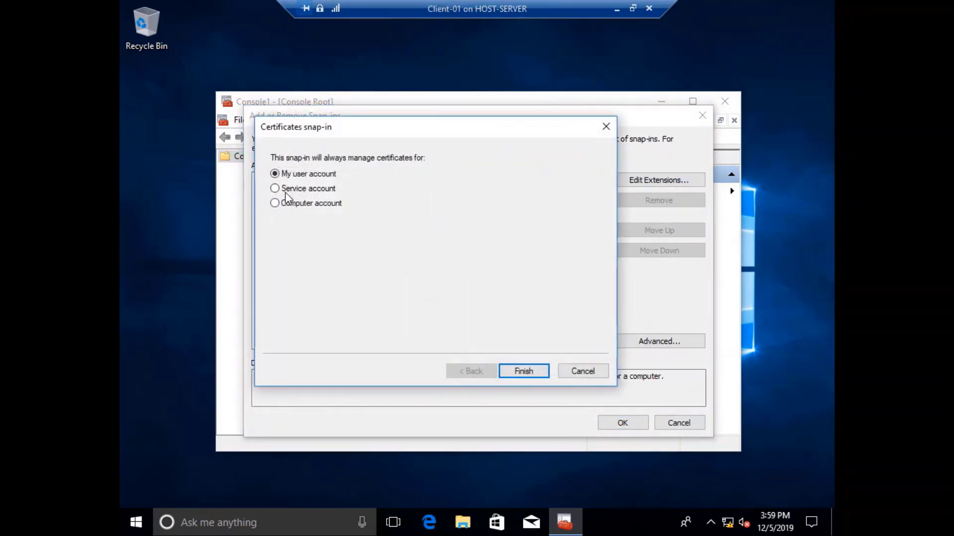
click(311, 204)
click(534, 373)
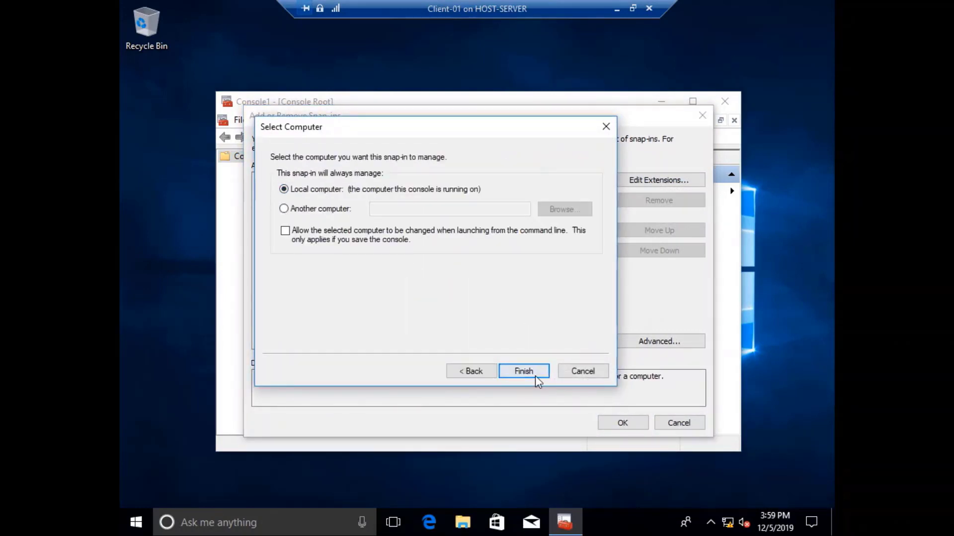
click(524, 372)
click(621, 422)
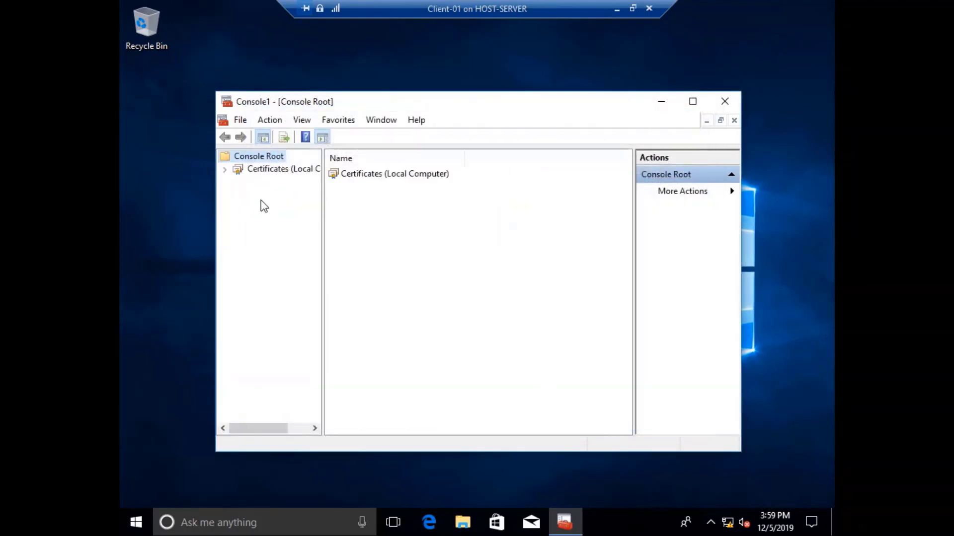
double_click(276, 169)
double_click(284, 195)
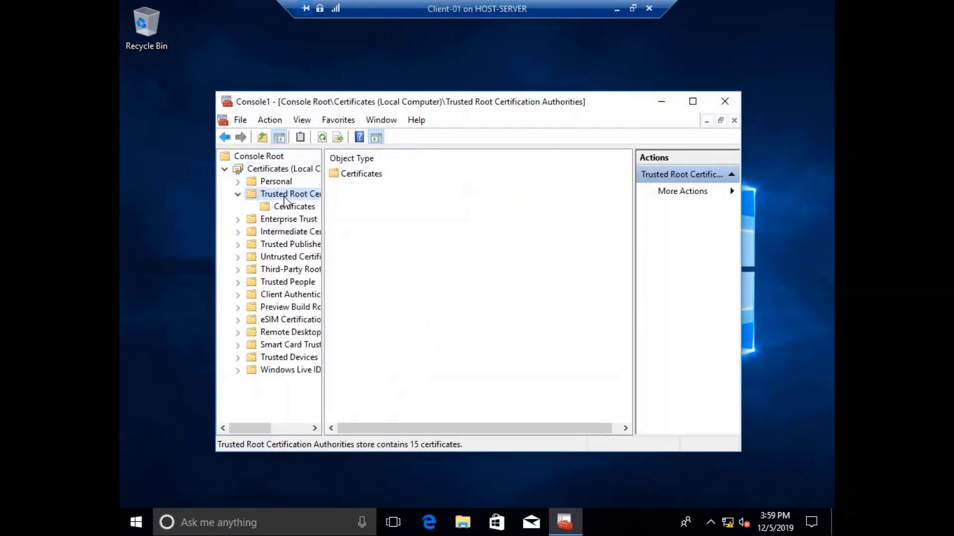
double_click(357, 175)
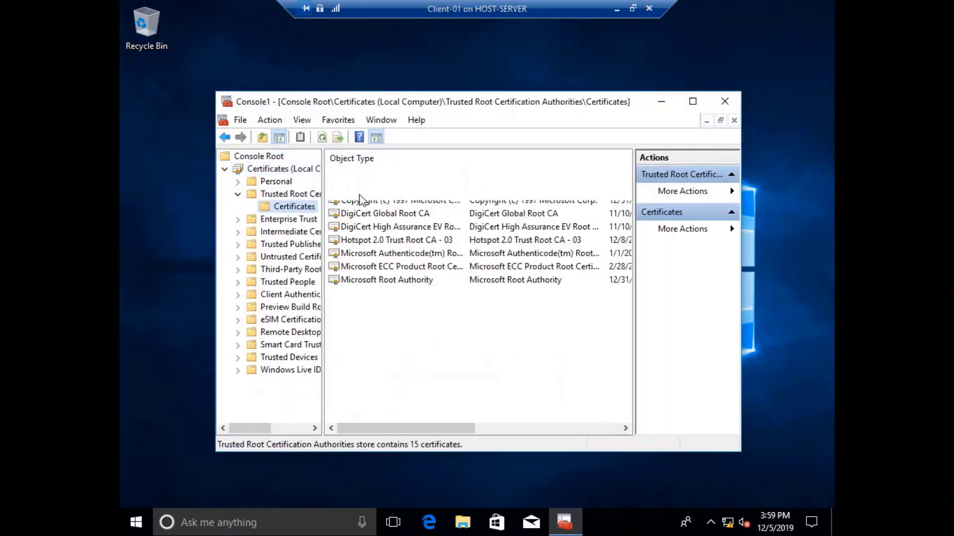
Start a certificate import into Trusted Root and browse to the \\192.168.50.11\tool share.
right_click(372, 384)
mouse_move(440, 255)
click(520, 254)
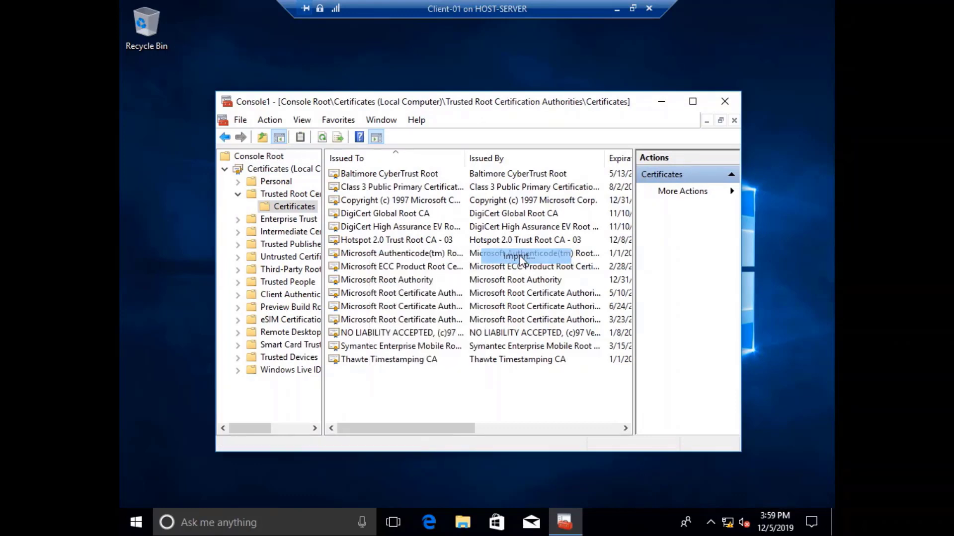
click(572, 441)
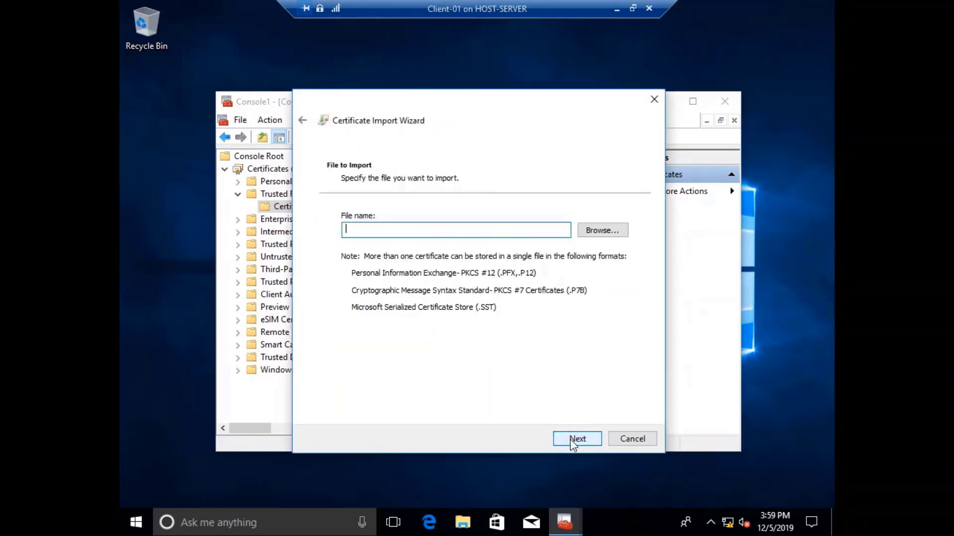
click(614, 236)
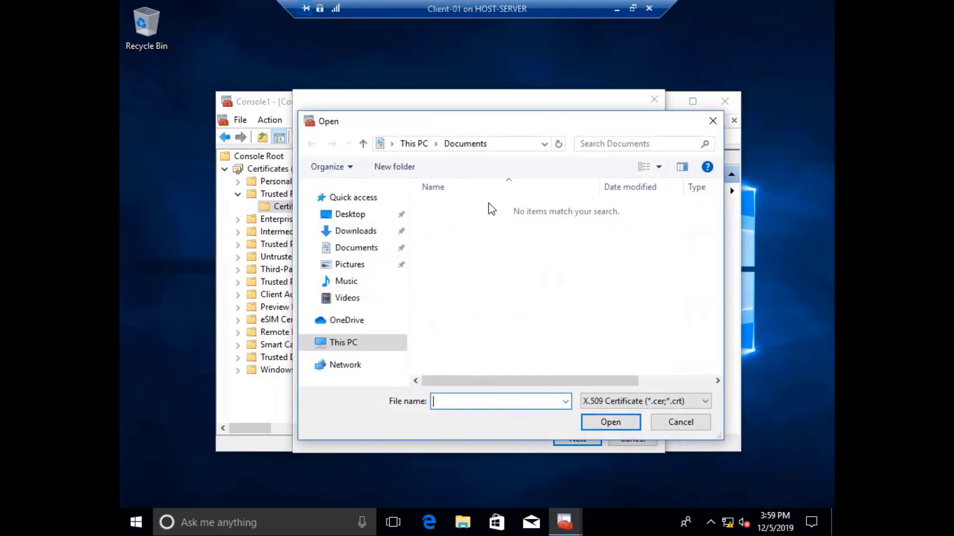
click(494, 144)
text(\\)
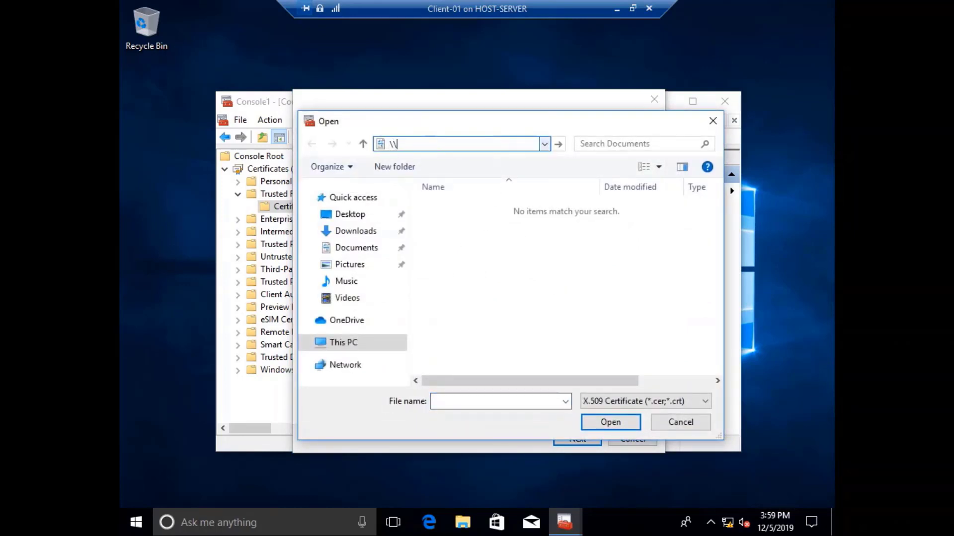
text(192.168.50.11)
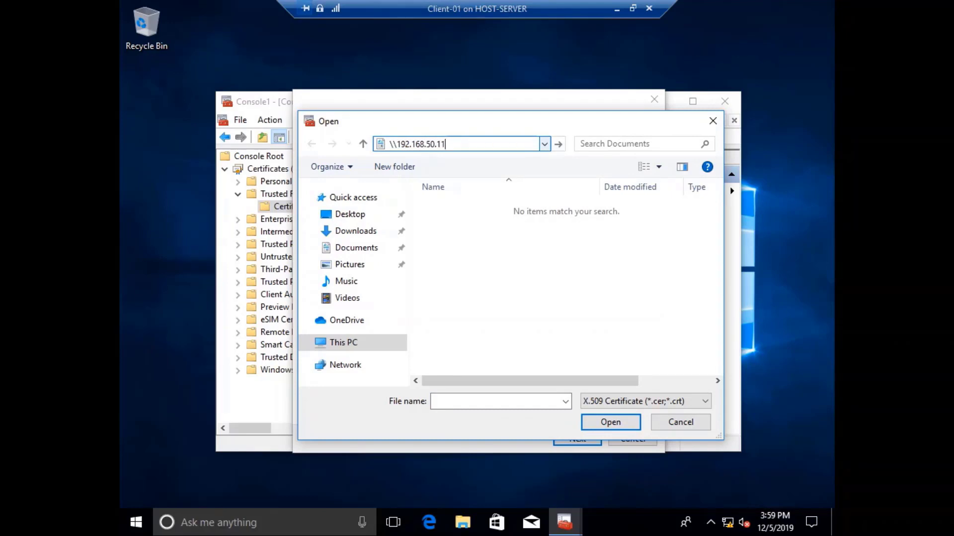
text(\tool)
key(Return)
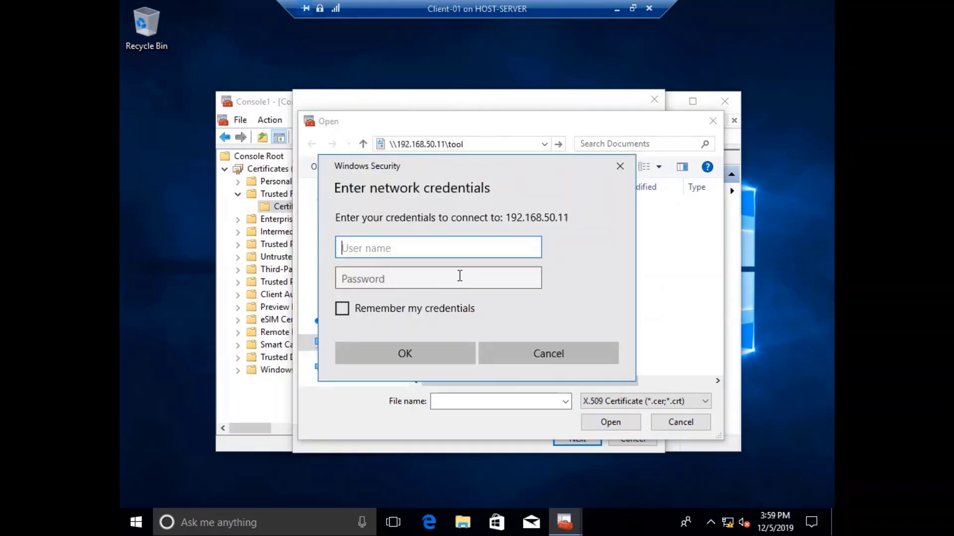
Enter the share's user name and password and save the credentials.
text(martin)
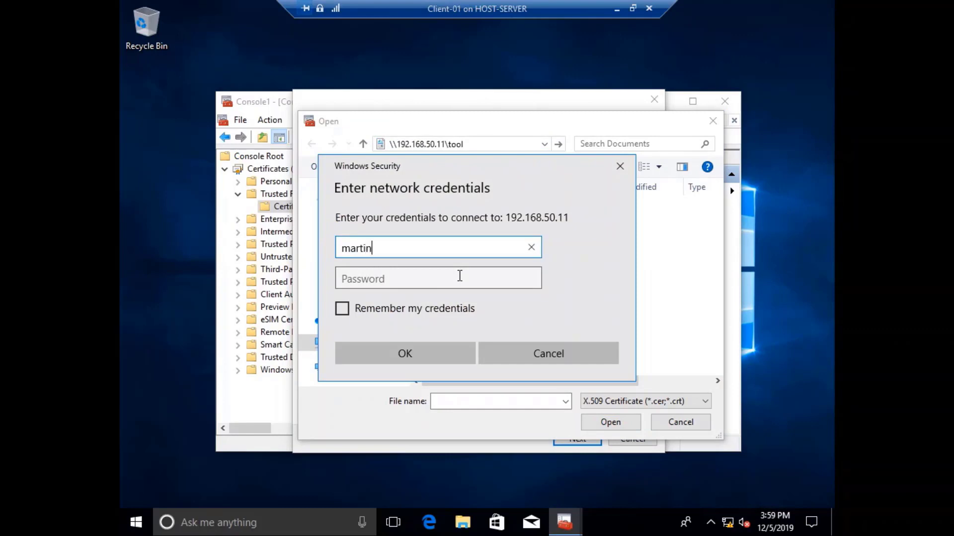
click(460, 276)
text(••••••)
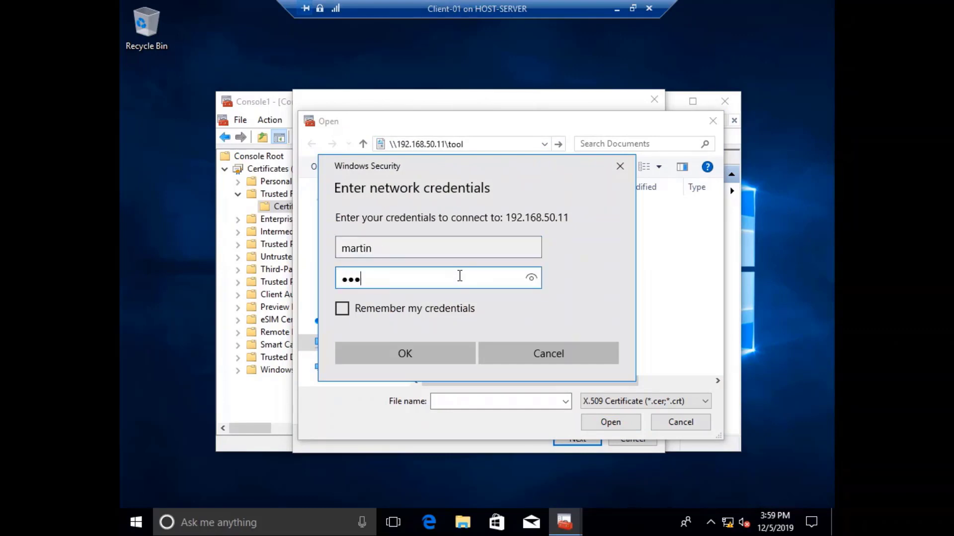
text(•••••)
click(381, 309)
click(398, 347)
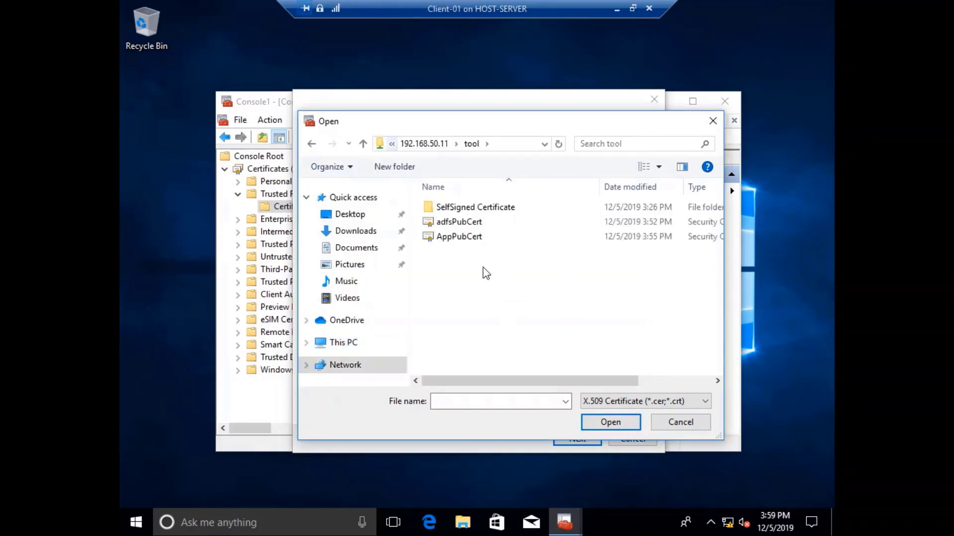
Import adfsPubCert into Trusted Root Certification Authorities and select the new adfs.xyz.com entry.
click(460, 222)
click(611, 423)
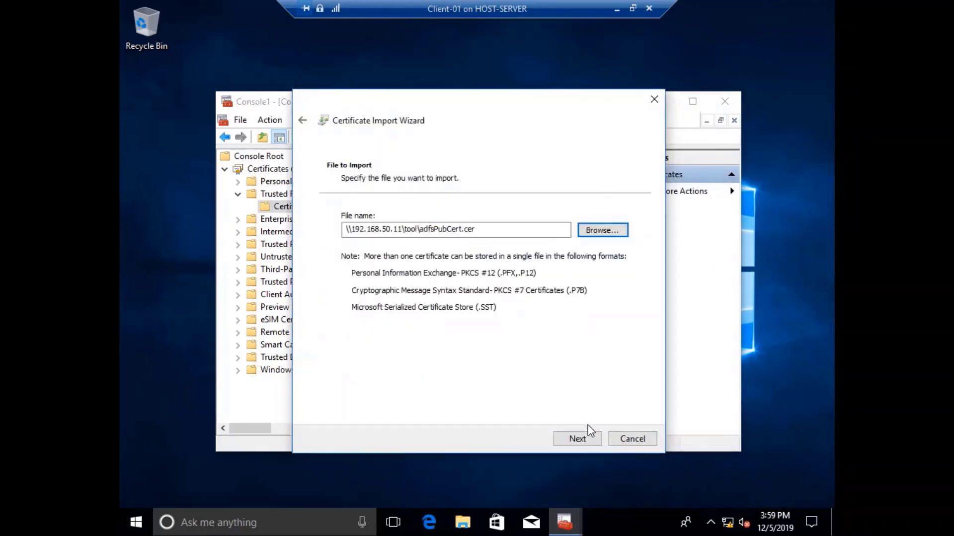
click(571, 439)
click(571, 439)
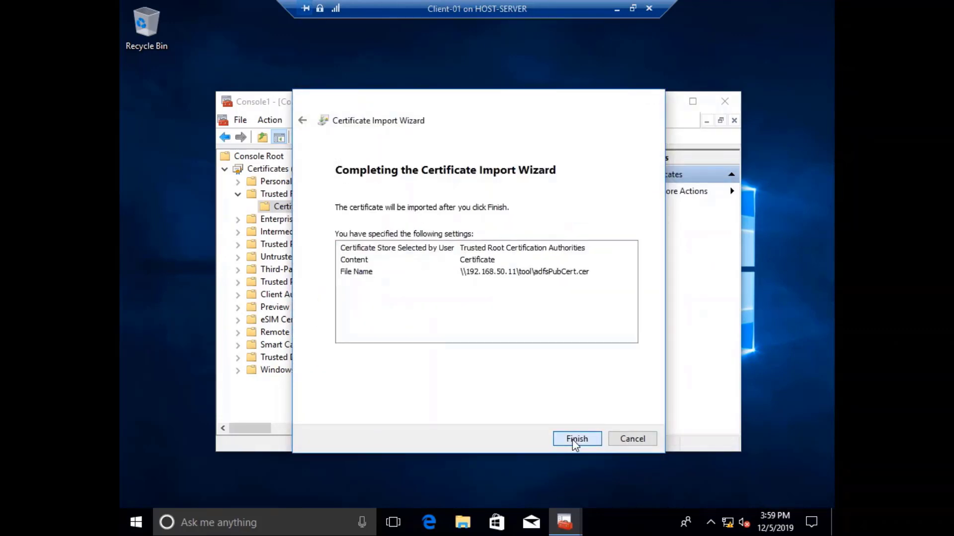
click(571, 439)
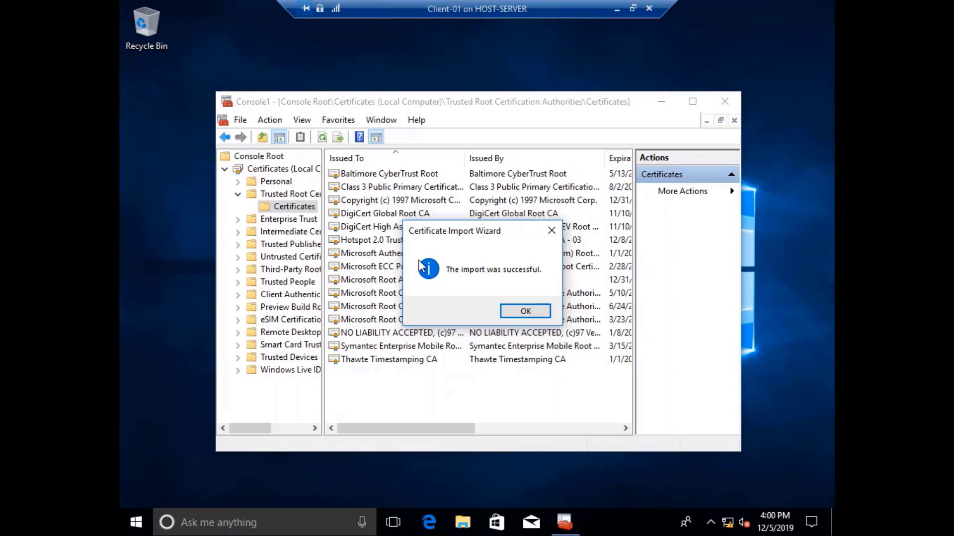
click(509, 316)
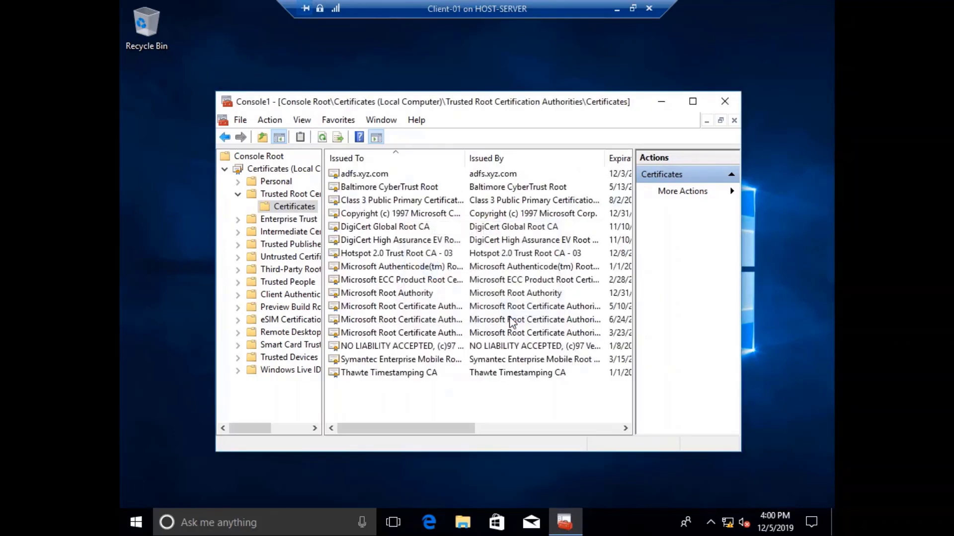
click(364, 174)
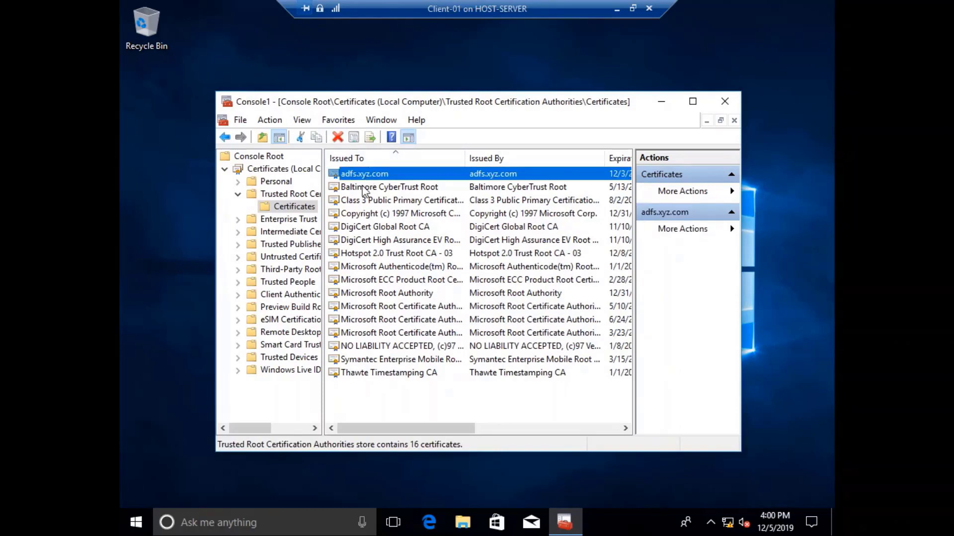
Import AppPubCert into Client-01's Trusted Root Certification Authorities, then minimise the Client-01 VM.
right_click(389, 403)
mouse_move(427, 274)
click(535, 279)
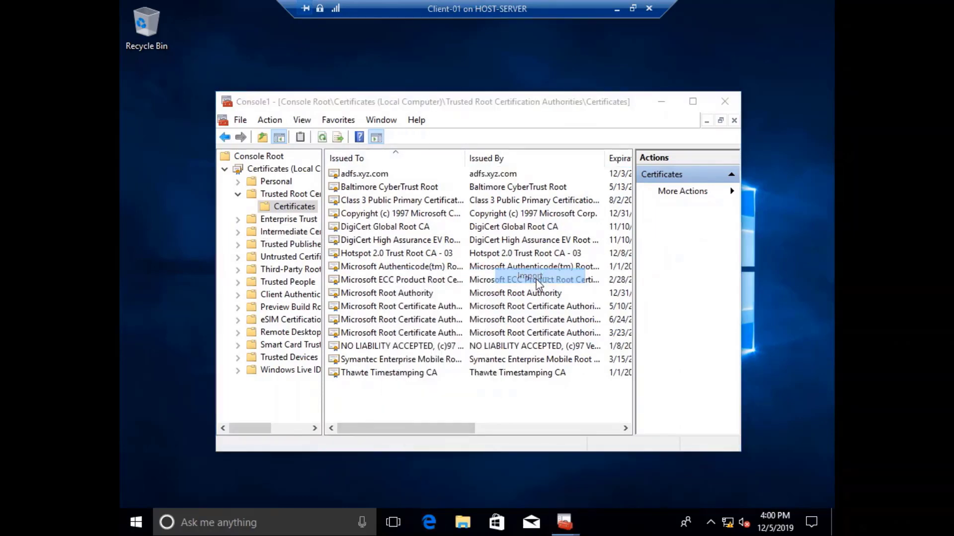
click(589, 438)
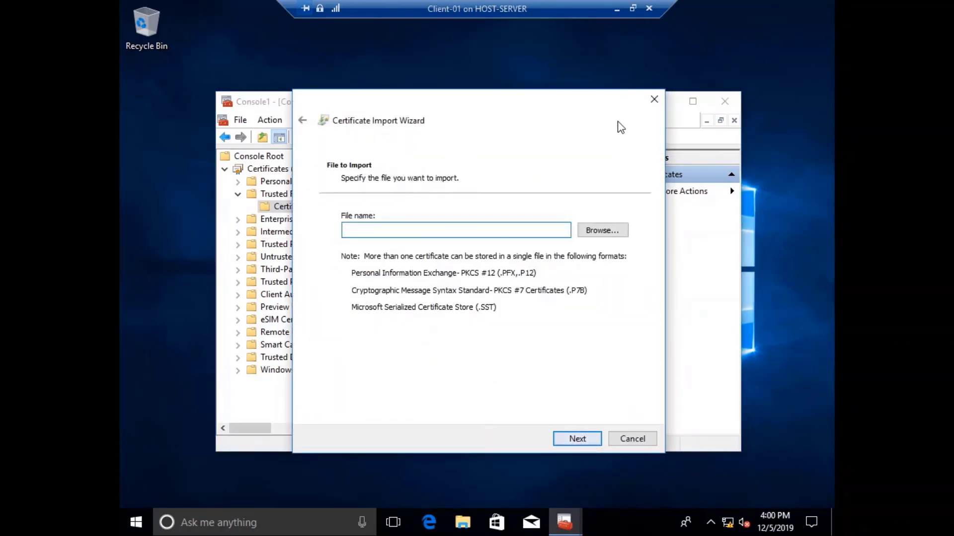
click(603, 230)
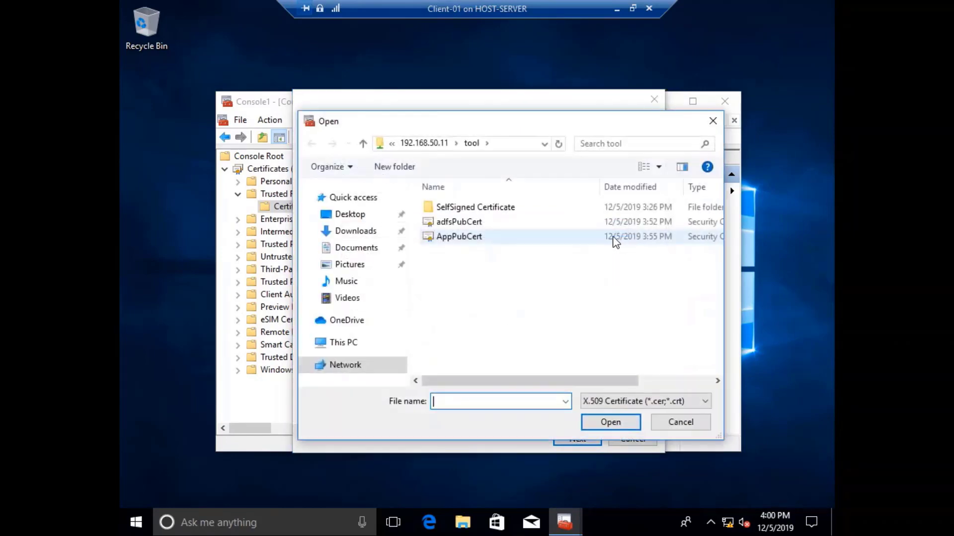
double_click(473, 239)
click(561, 439)
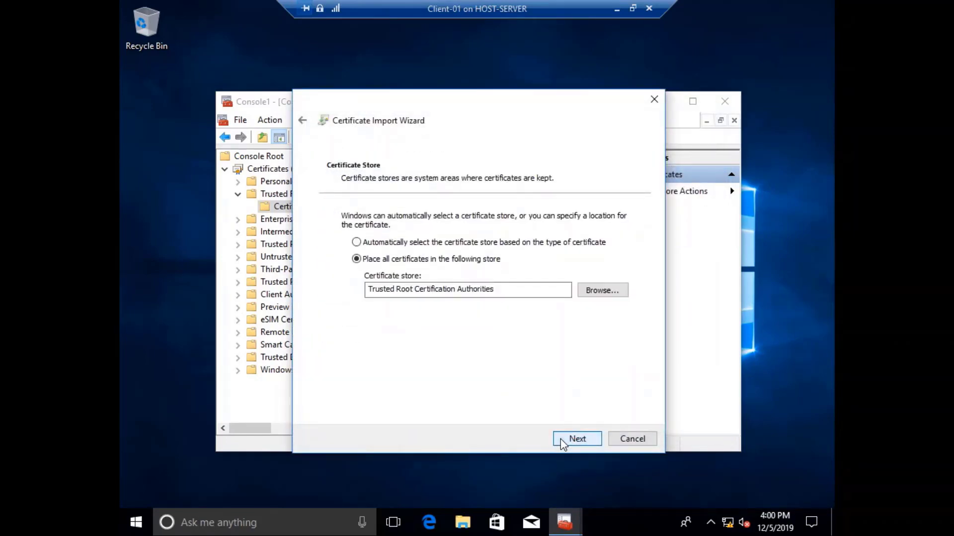
click(560, 439)
click(563, 440)
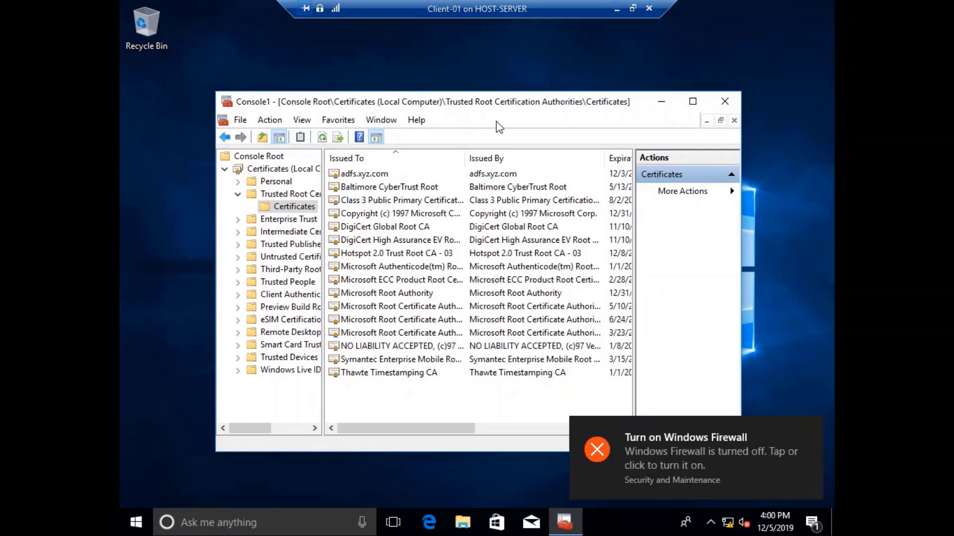
click(616, 8)
click(351, 525)
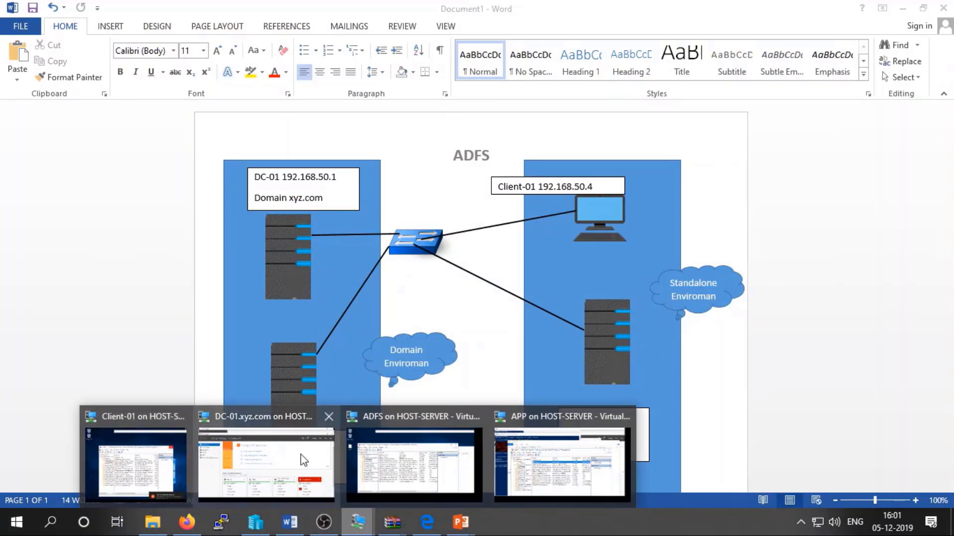
On the ADFS VM, view the adfs.xyz.com certificate in the Personal store.
click(407, 443)
click(136, 164)
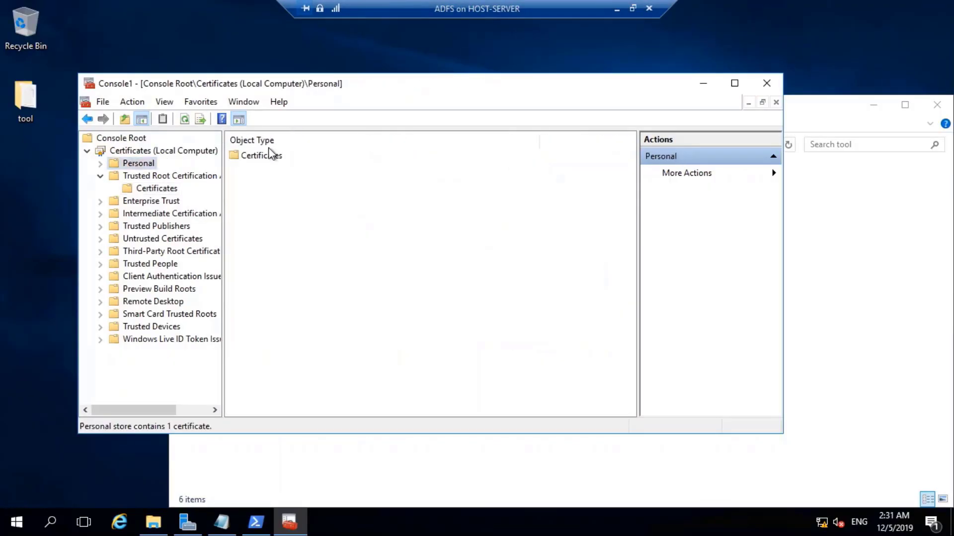
double_click(272, 155)
double_click(272, 155)
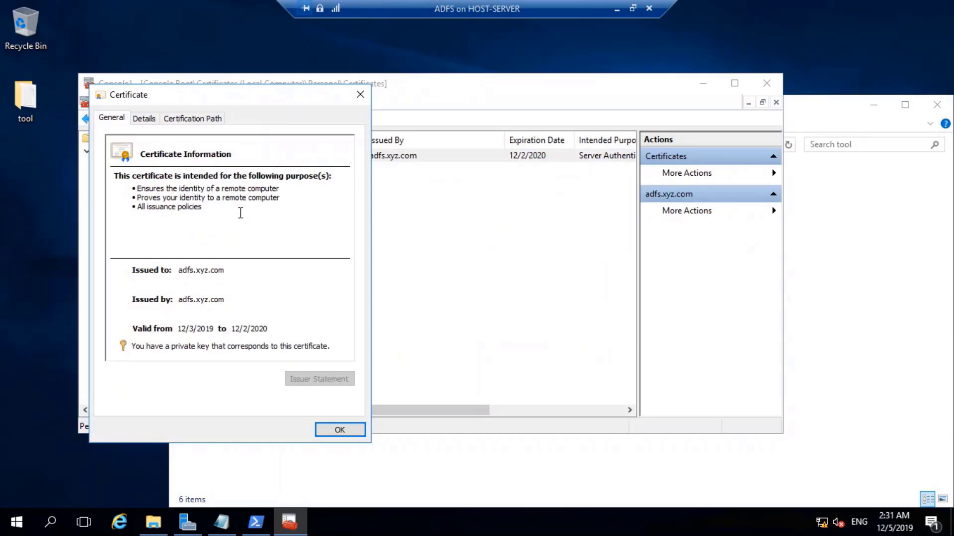
click(362, 96)
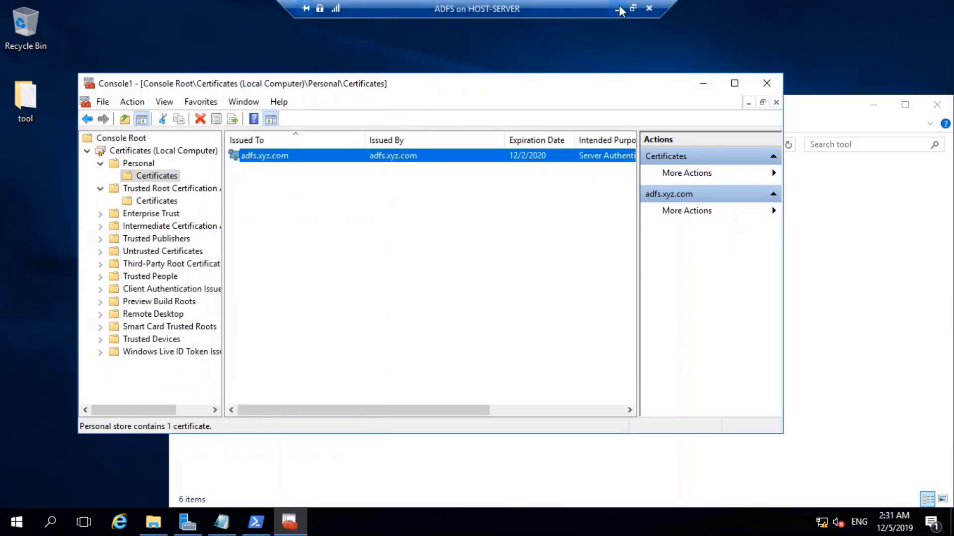
On the APP VM, view the app.xyz.com certificate in the Personal store.
click(616, 8)
mouse_move(352, 522)
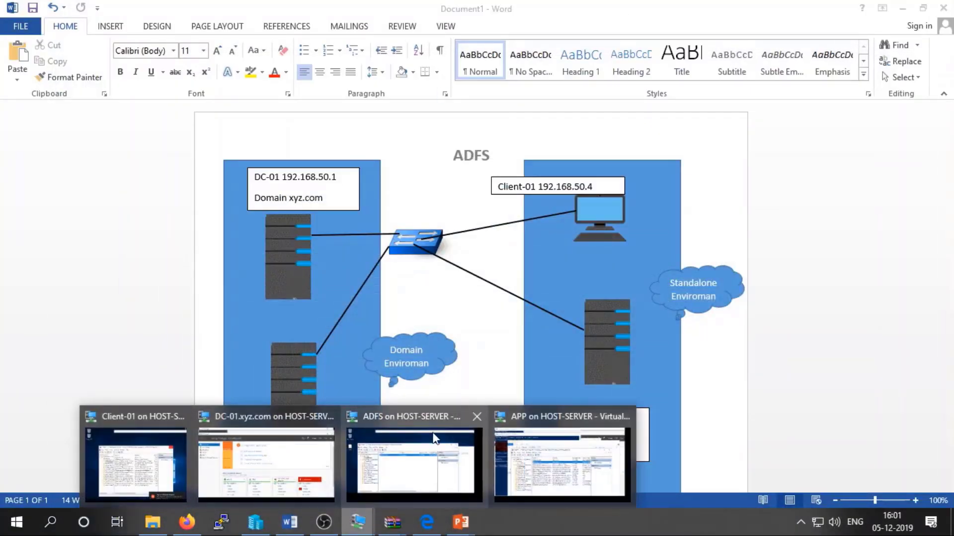
click(520, 427)
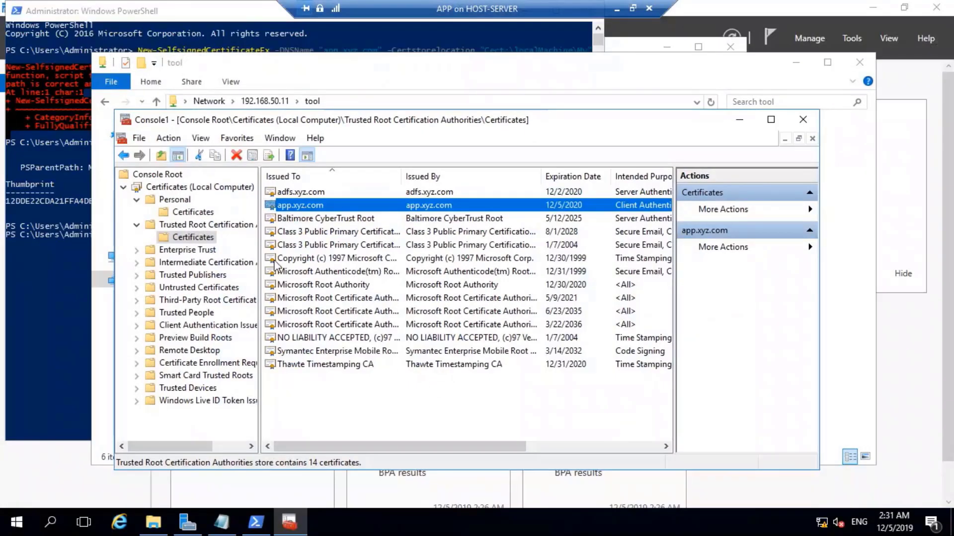
click(202, 212)
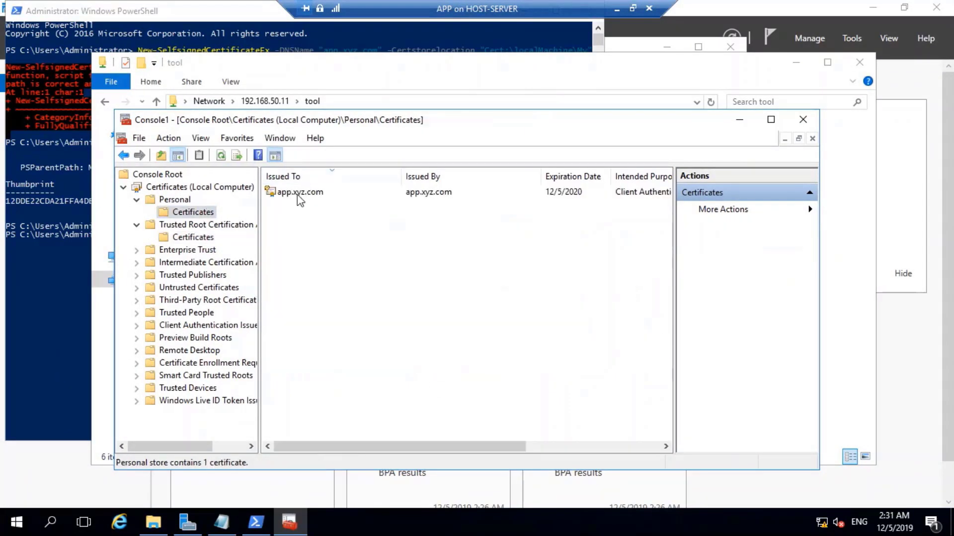
double_click(299, 192)
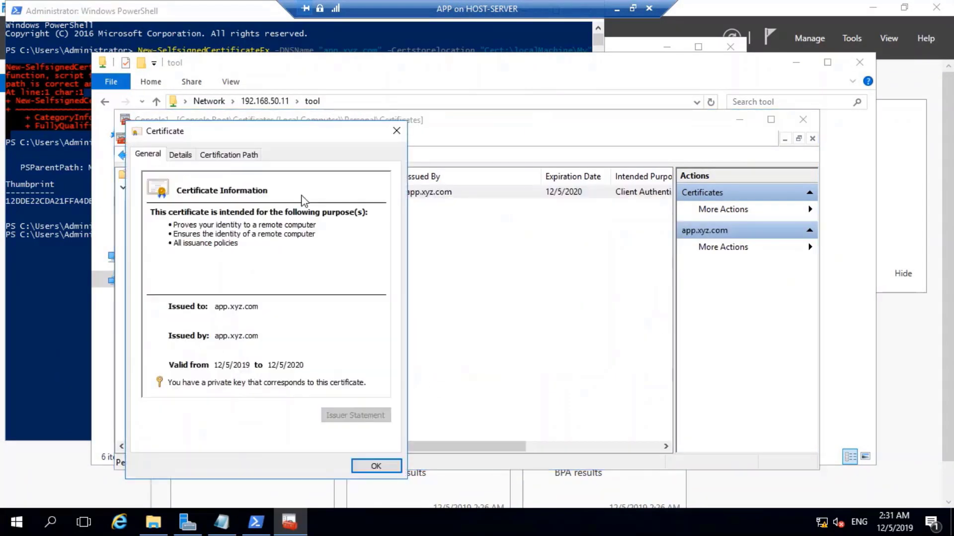
click(386, 465)
click(436, 259)
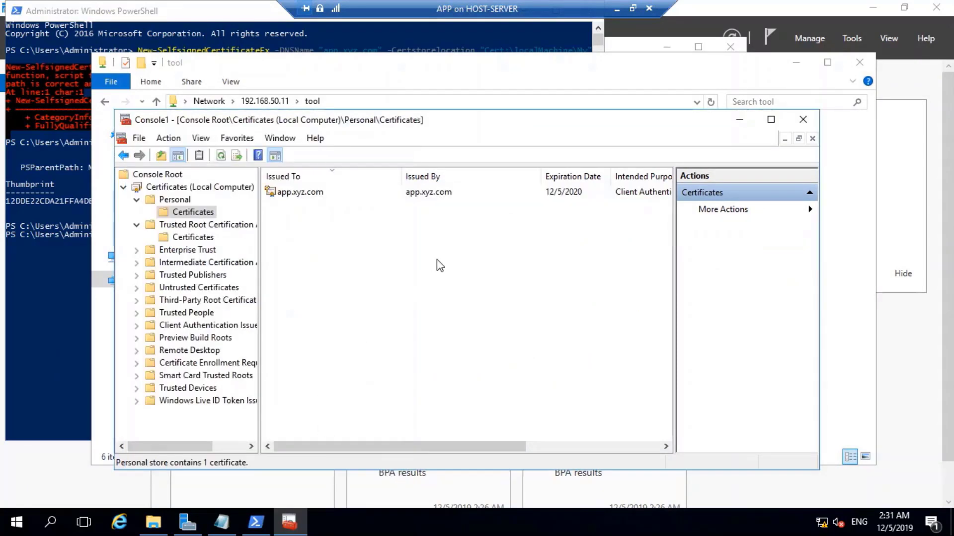
Minimise the APP VM and return to the Client-01 VM.
click(618, 7)
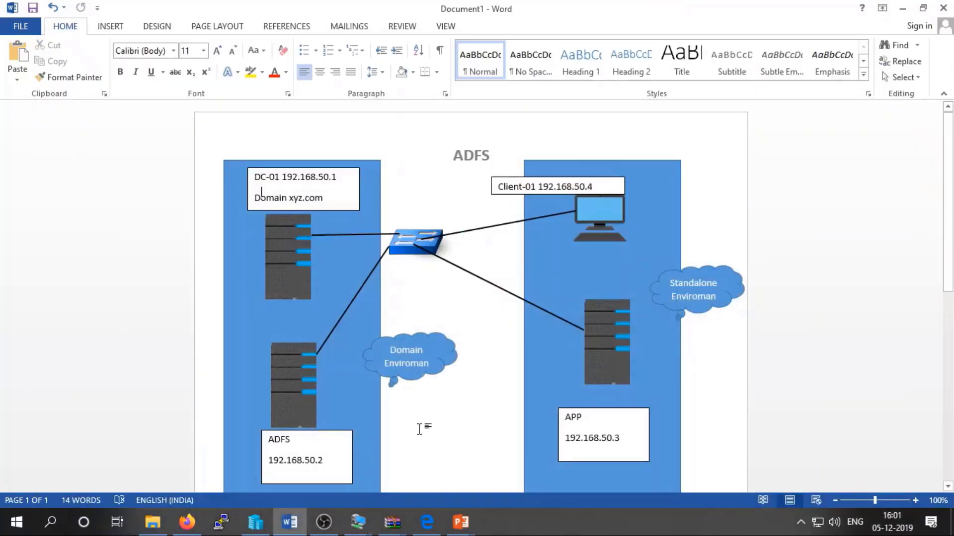
mouse_move(358, 521)
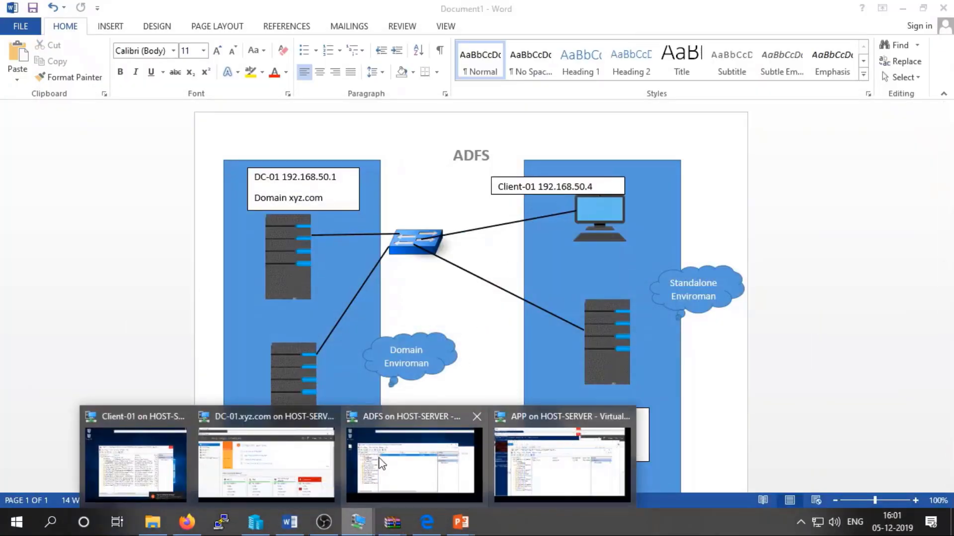
click(167, 474)
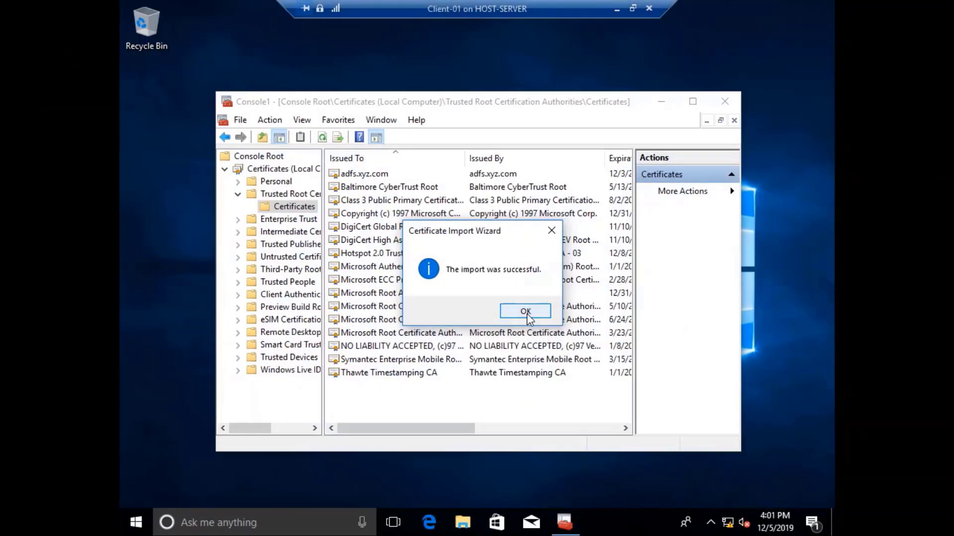
Acknowledge the app.xyz.com import on Client-01, then switch to the APP server VM.
click(524, 311)
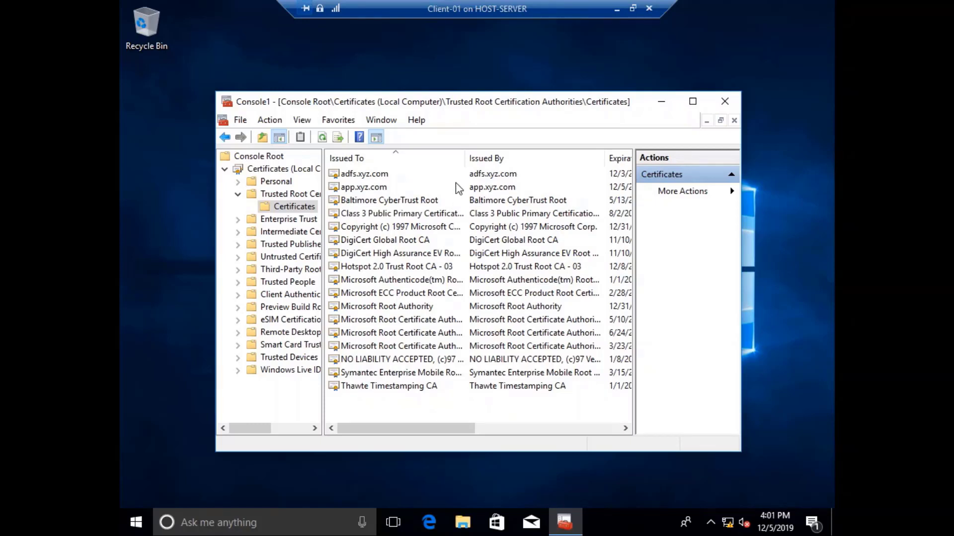
click(616, 9)
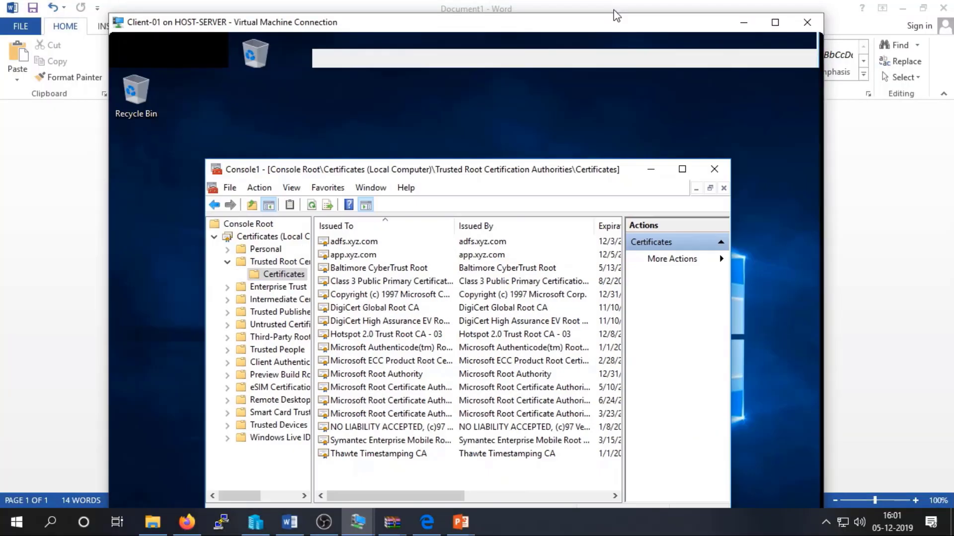
mouse_move(347, 531)
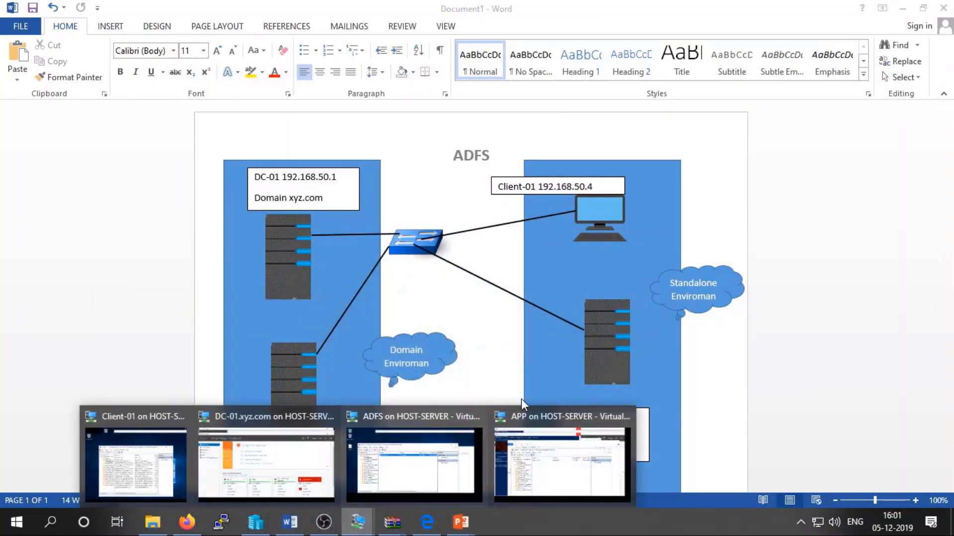
click(561, 458)
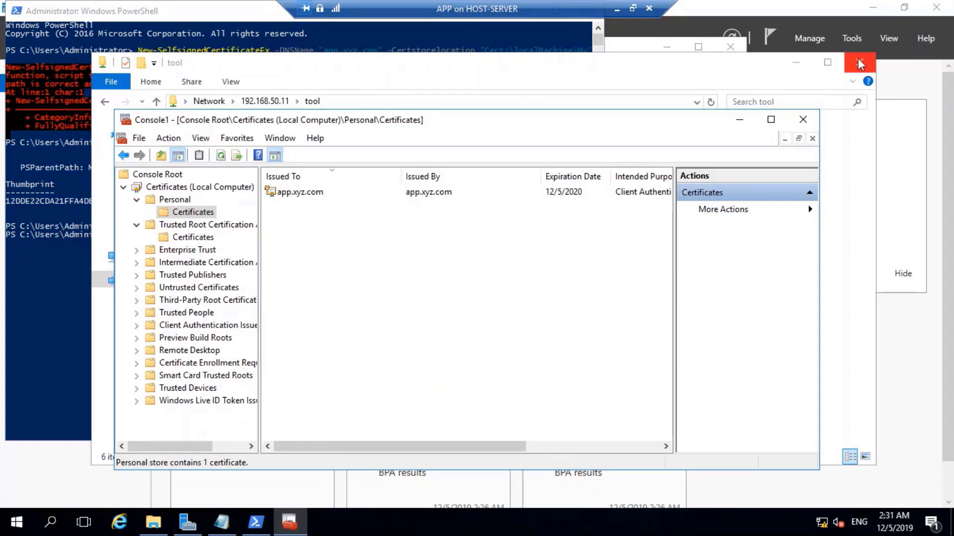
Close the tool folder window, the certificates console without saving, and PowerShell.
click(859, 62)
click(802, 120)
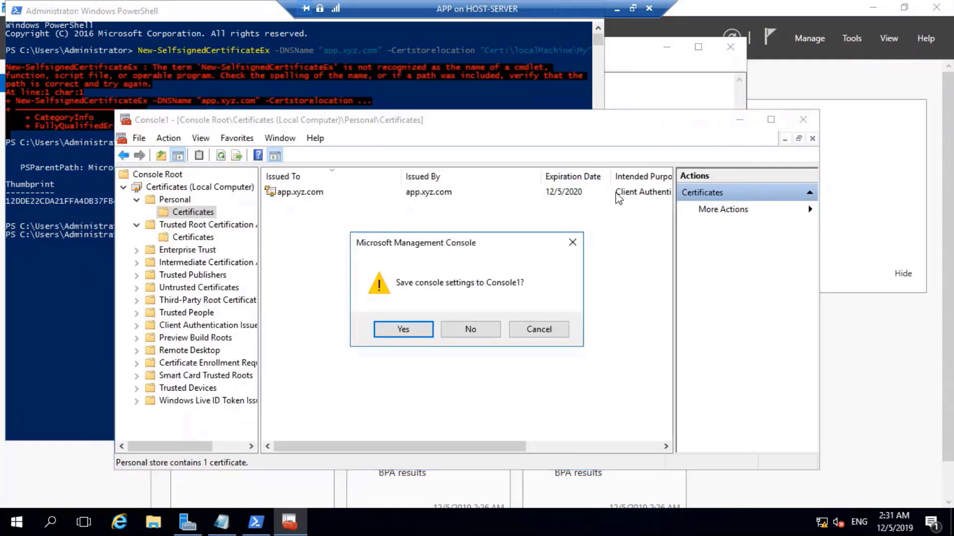
click(471, 329)
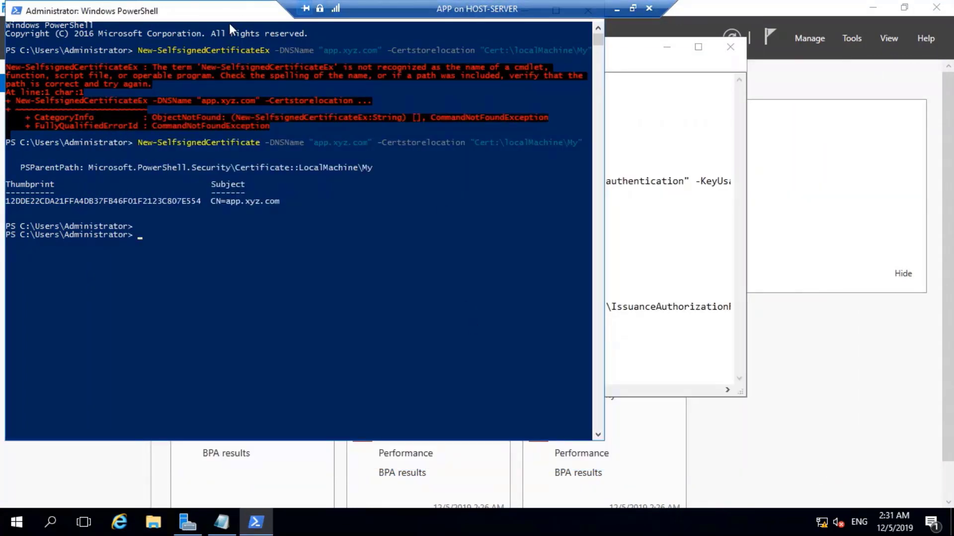
drag(228, 23, 251, 74)
click(614, 63)
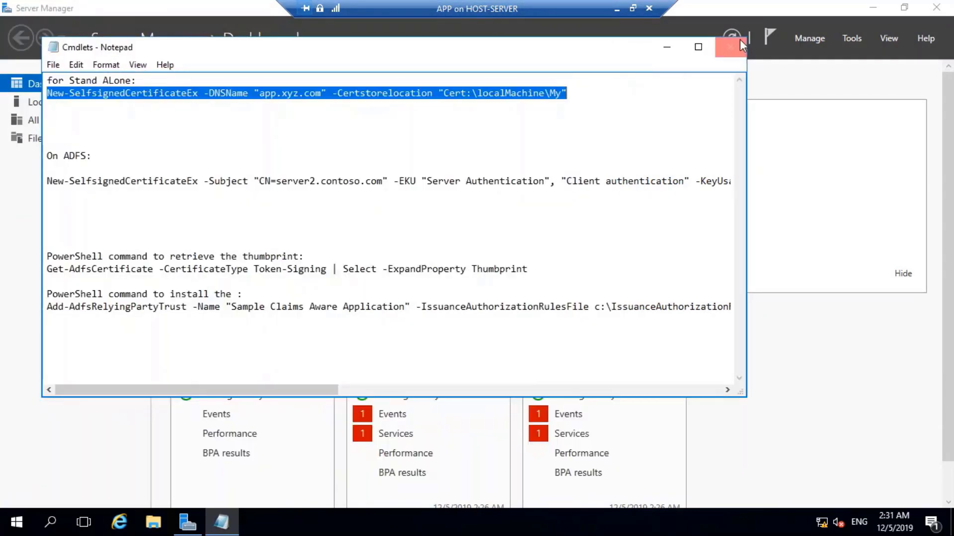
Close the Cmdlets notes in Notepad without saving.
click(243, 296)
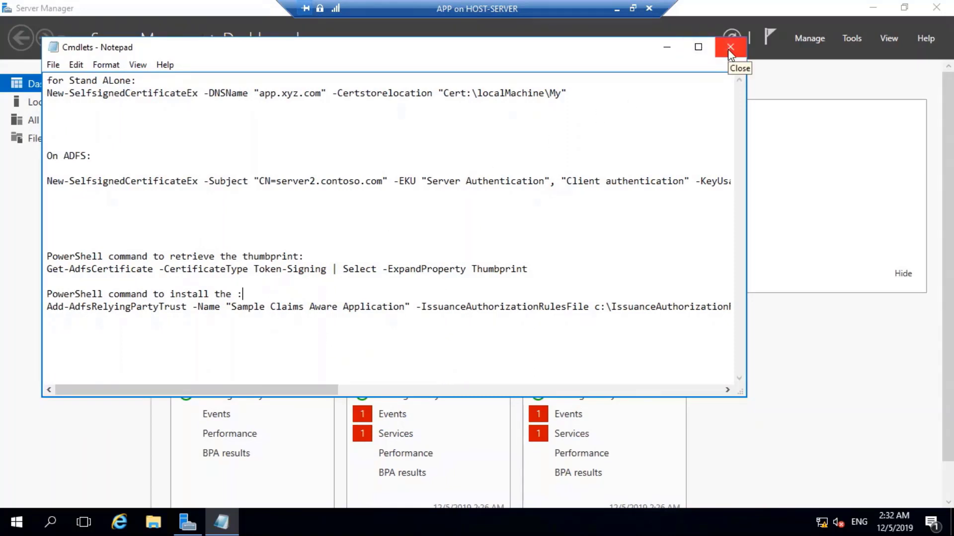
click(728, 49)
click(499, 276)
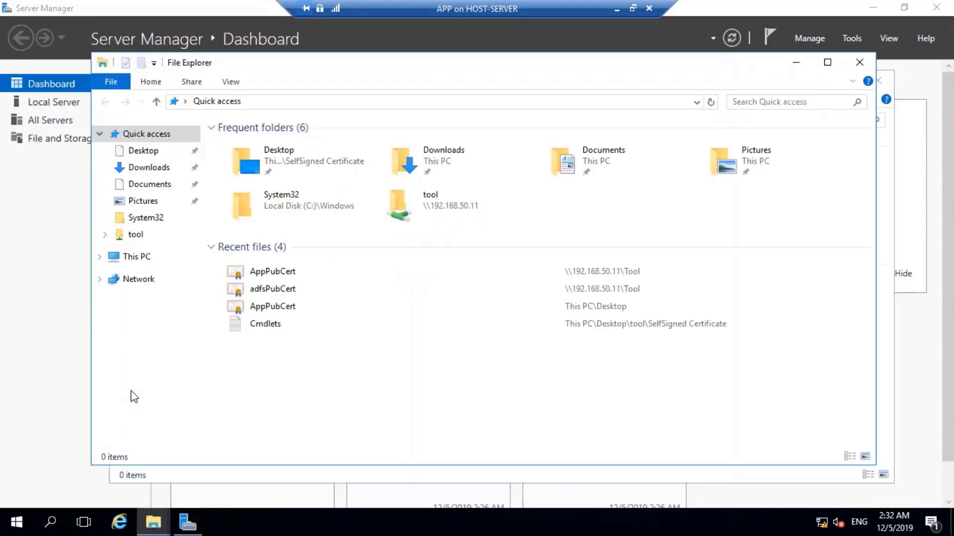
Open the webApplication_feature file from the Desktop tool folder in Notepad.
click(126, 150)
double_click(250, 149)
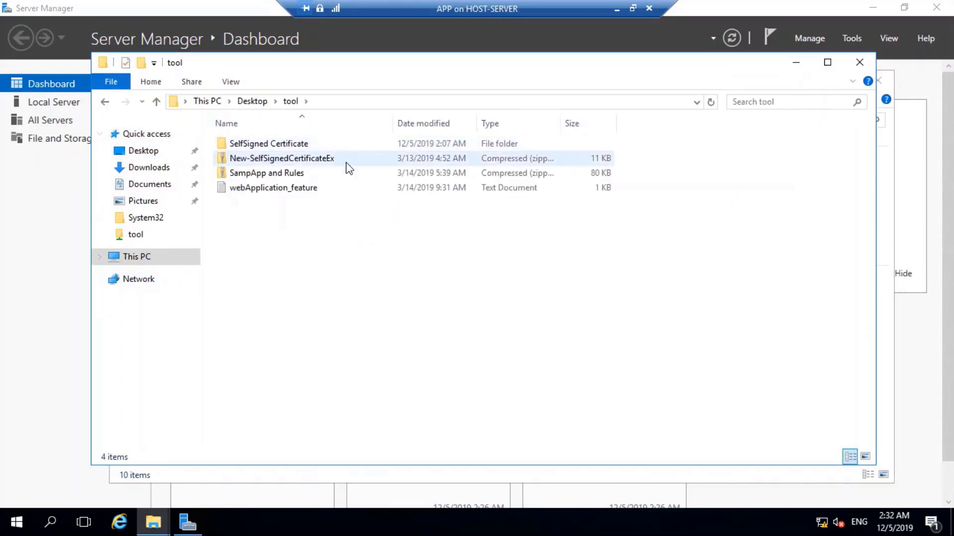
double_click(283, 188)
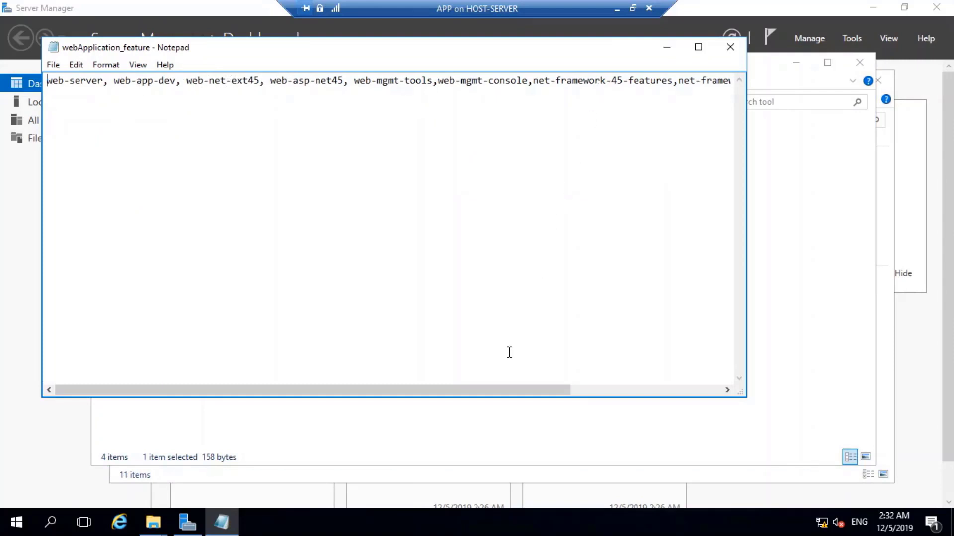
Select and copy the feature list line (web-server, web-app-dev, web-net-ext45, net-framework-45-core).
drag(527, 390, 729, 386)
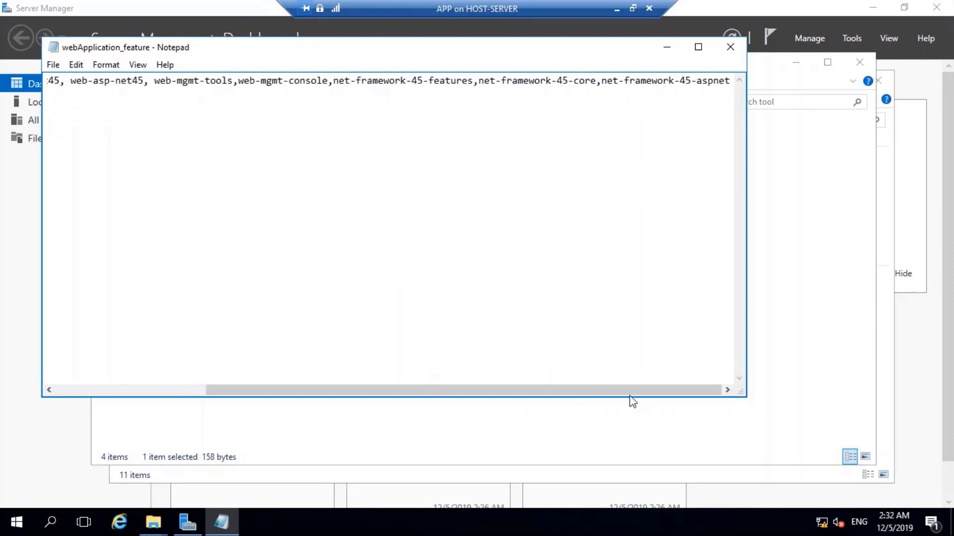
drag(621, 389, 391, 386)
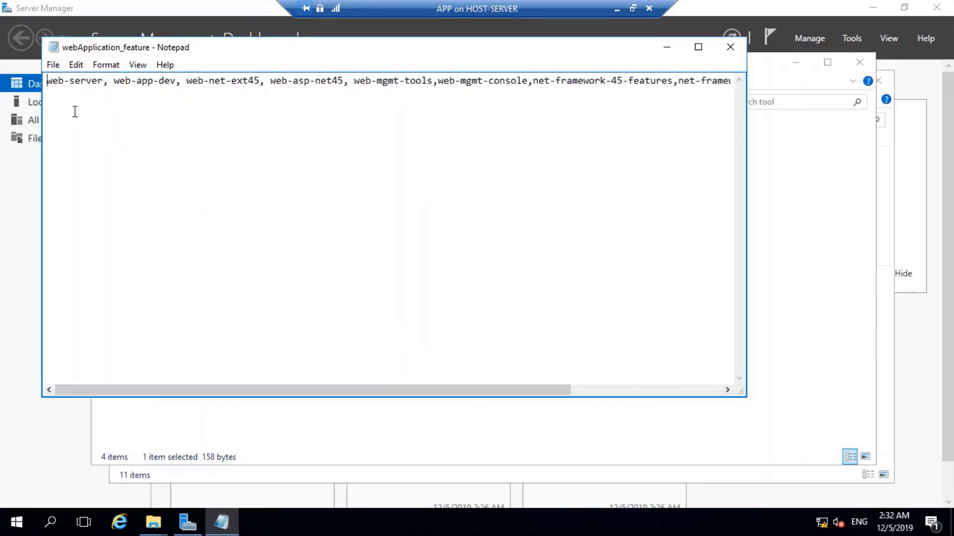
drag(48, 80, 735, 80)
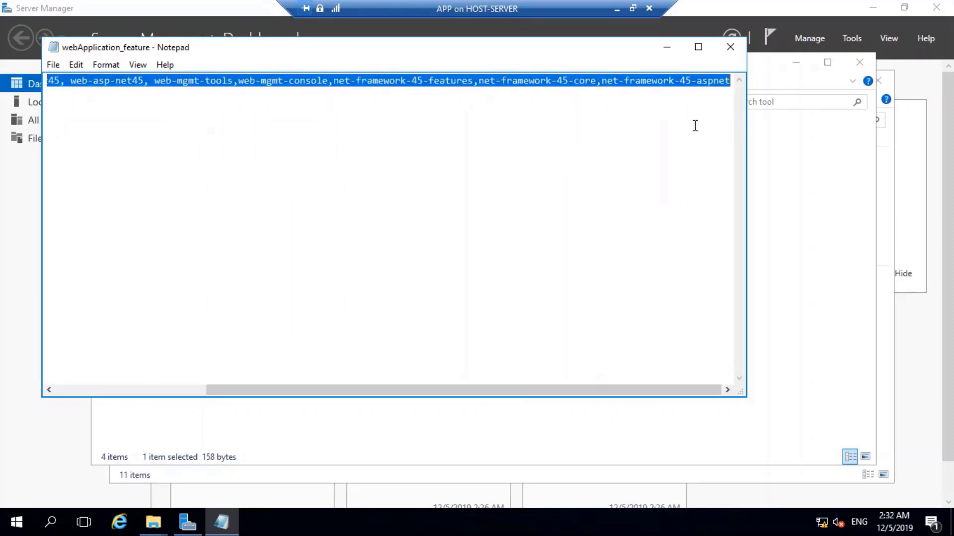
right_click(676, 83)
click(716, 125)
Launch Windows PowerShell as administrator from its Start menu tile.
right_click(16, 521)
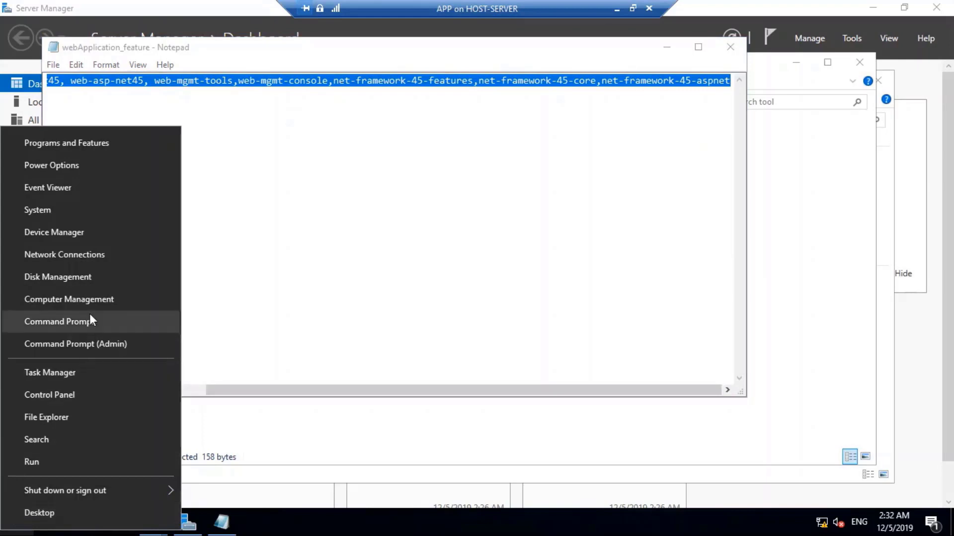
click(98, 344)
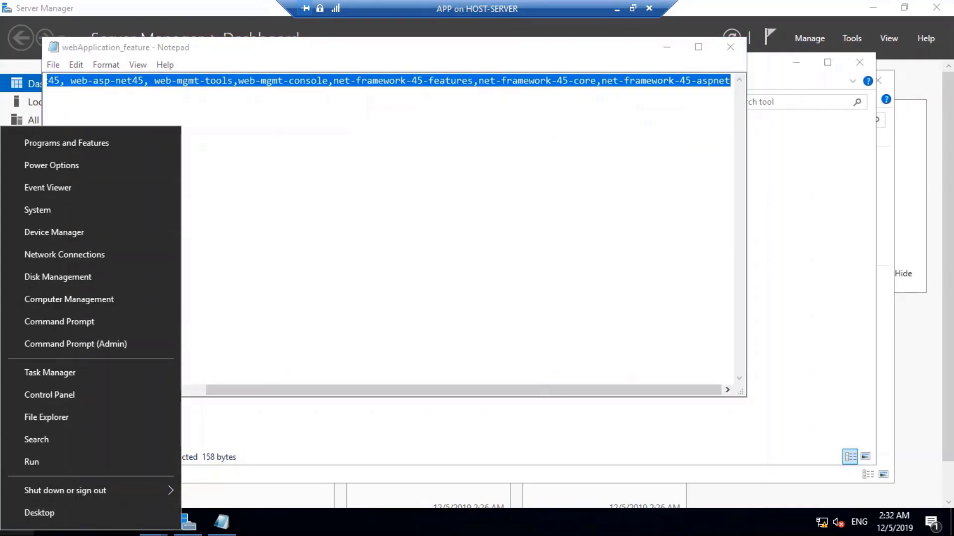
click(448, 325)
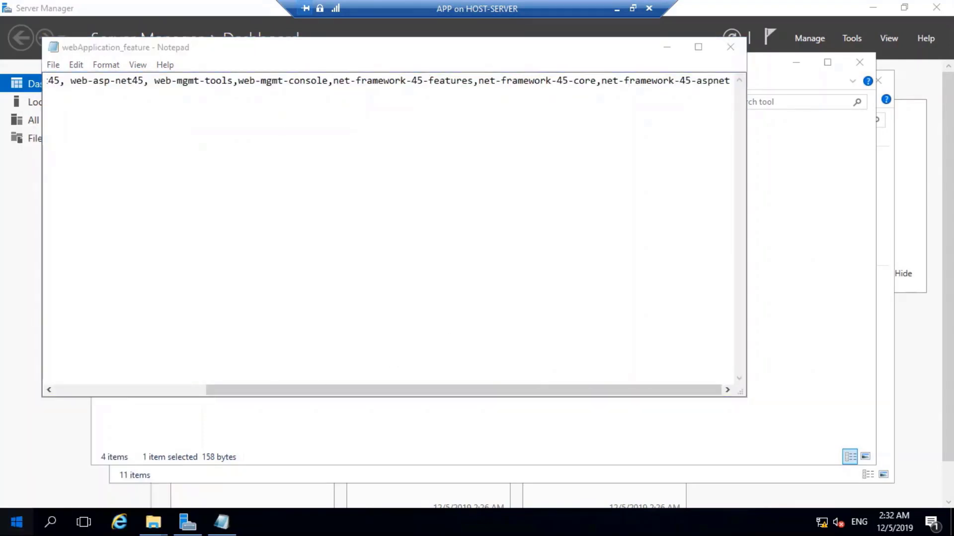
key(super)
right_click(309, 160)
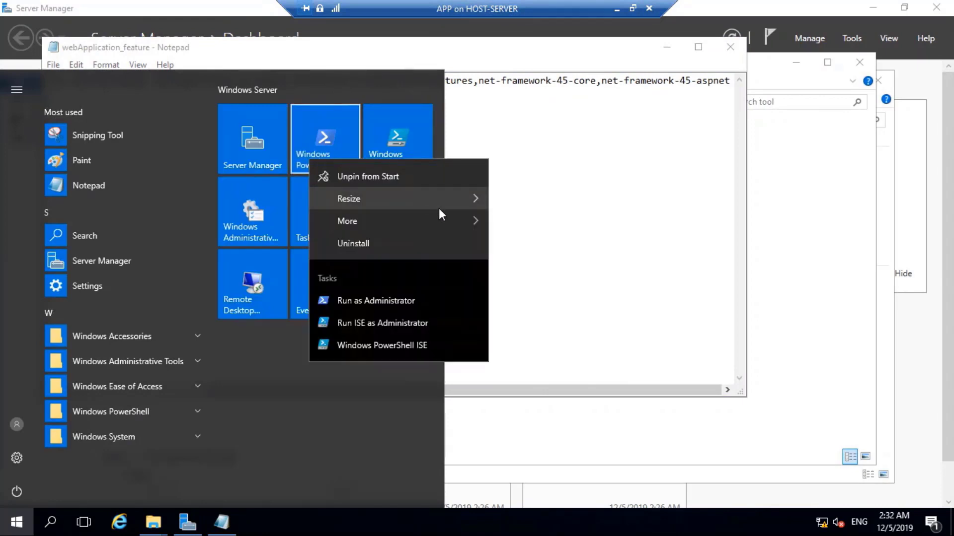
mouse_move(454, 223)
click(576, 272)
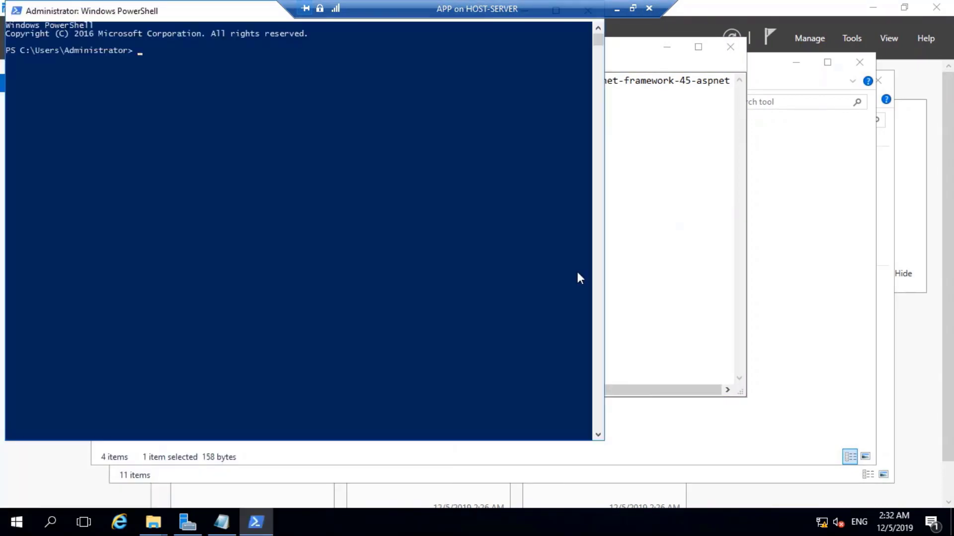
drag(220, 21, 334, 76)
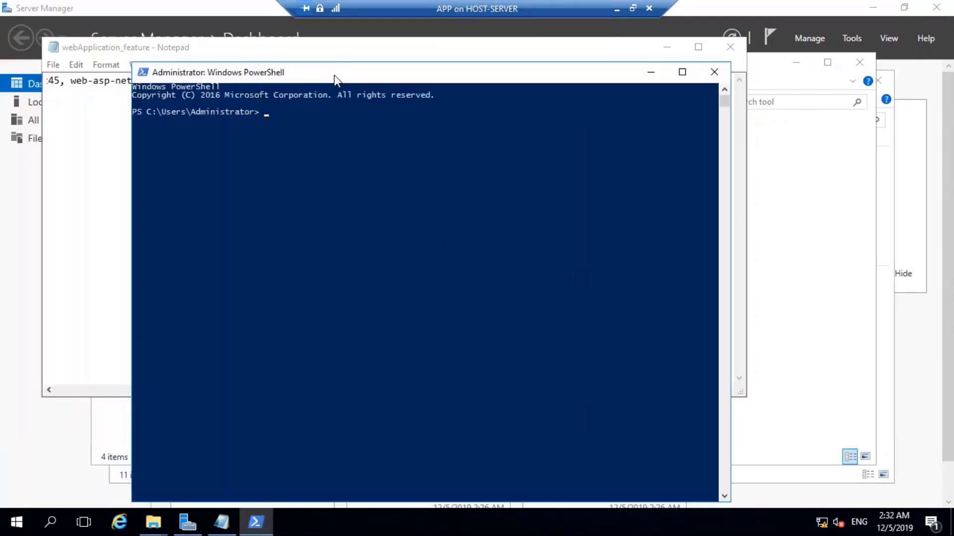
Run Install-WindowsFeature with the pasted web-server and net-framework-45 feature list.
click(313, 145)
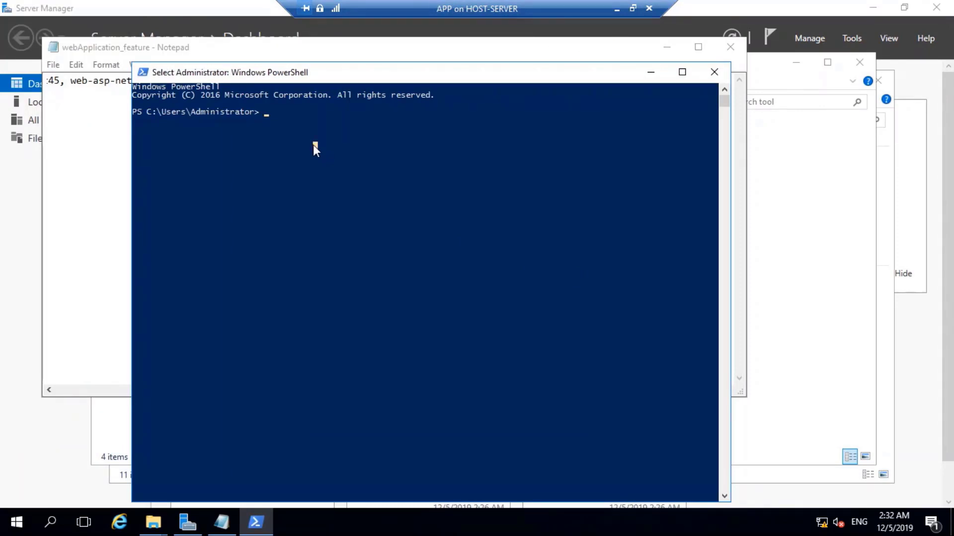
text(insta)
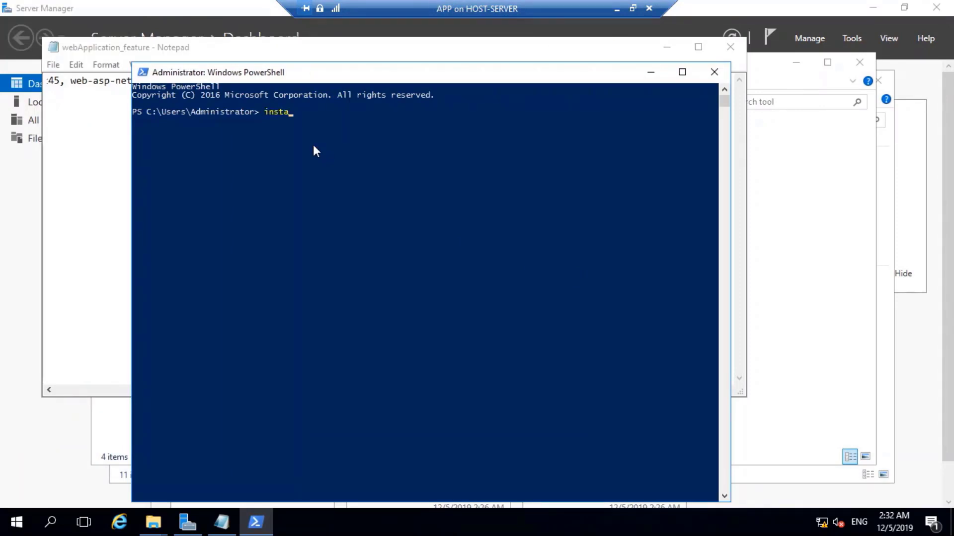
text(ll-windowsf)
key(Tab)
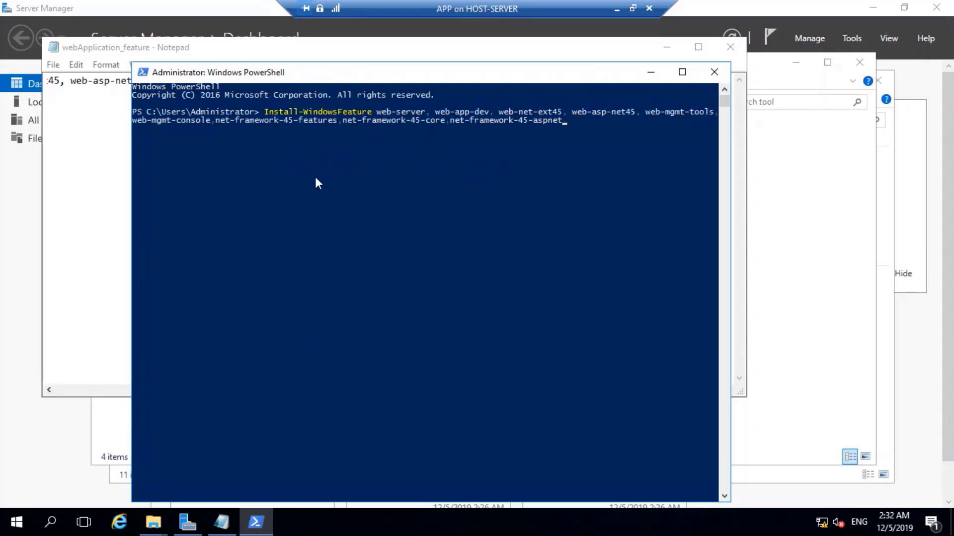
key(Return)
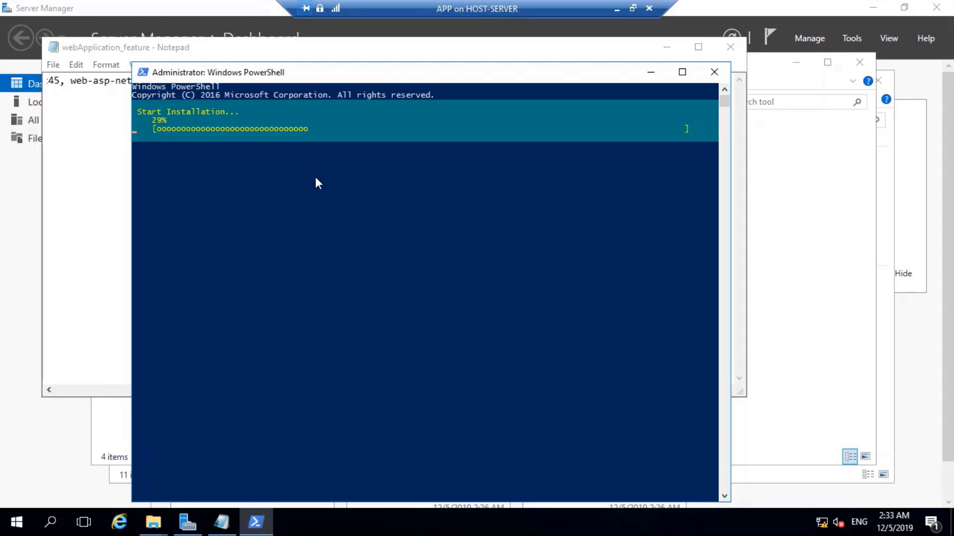
key(super+r)
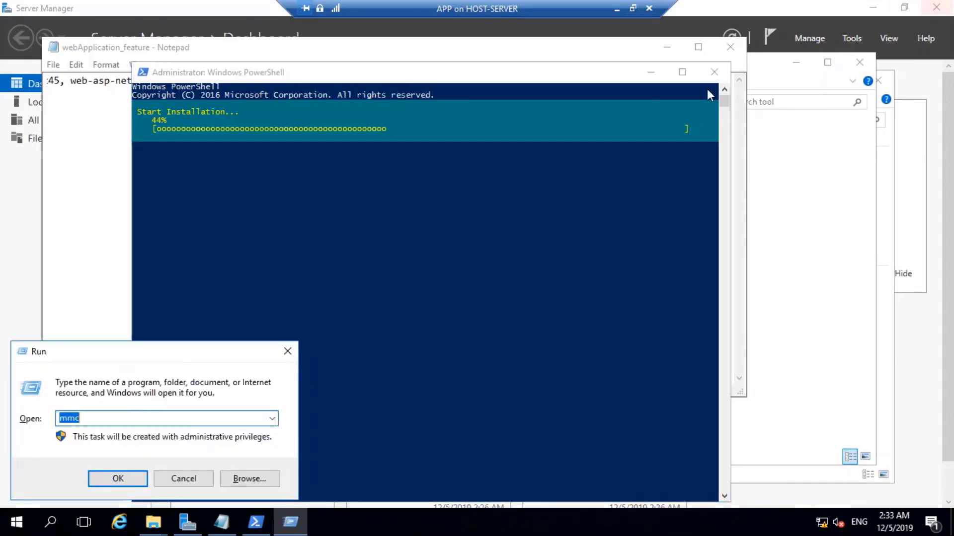
text(firewall)
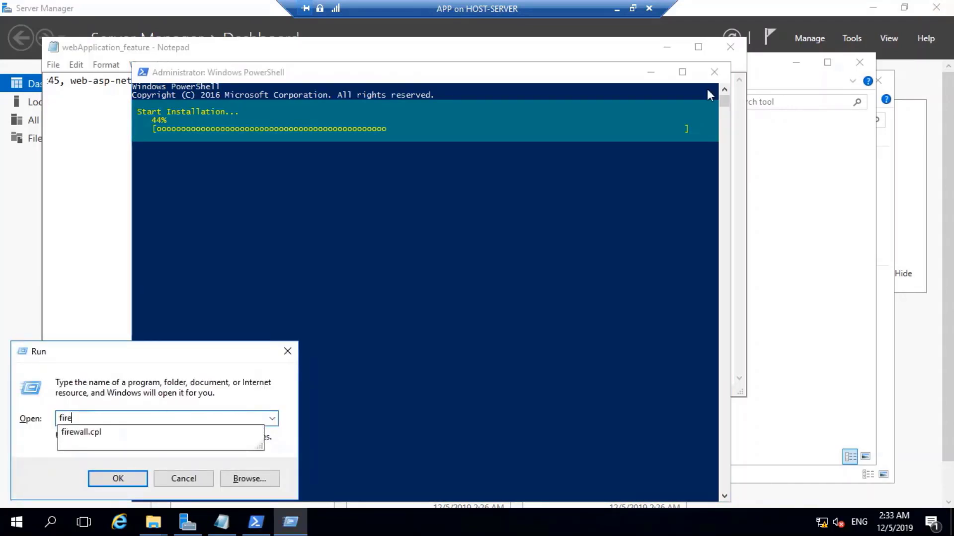
text(.cpl)
key(Return)
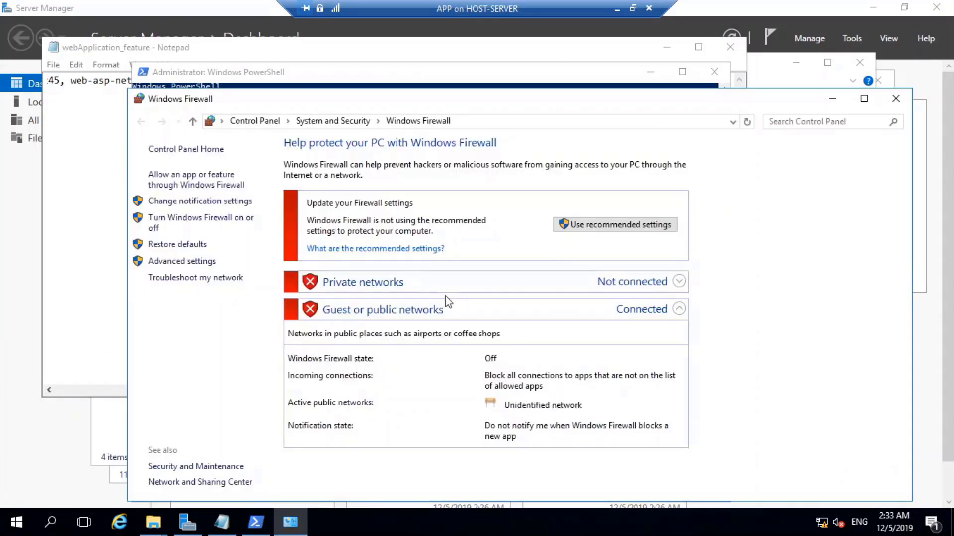
click(897, 99)
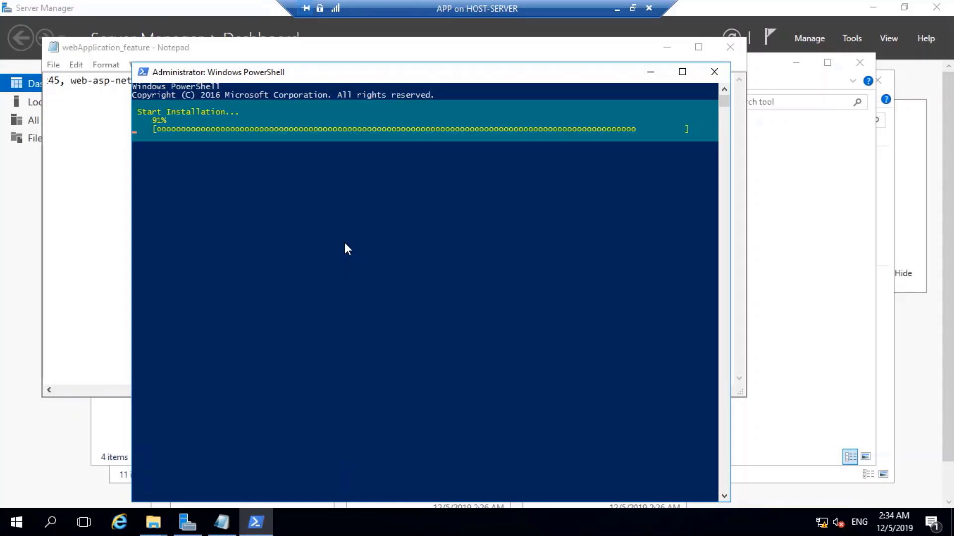
Reposition the PowerShell window and exit Select mode so the 91% installation keeps running.
click(315, 85)
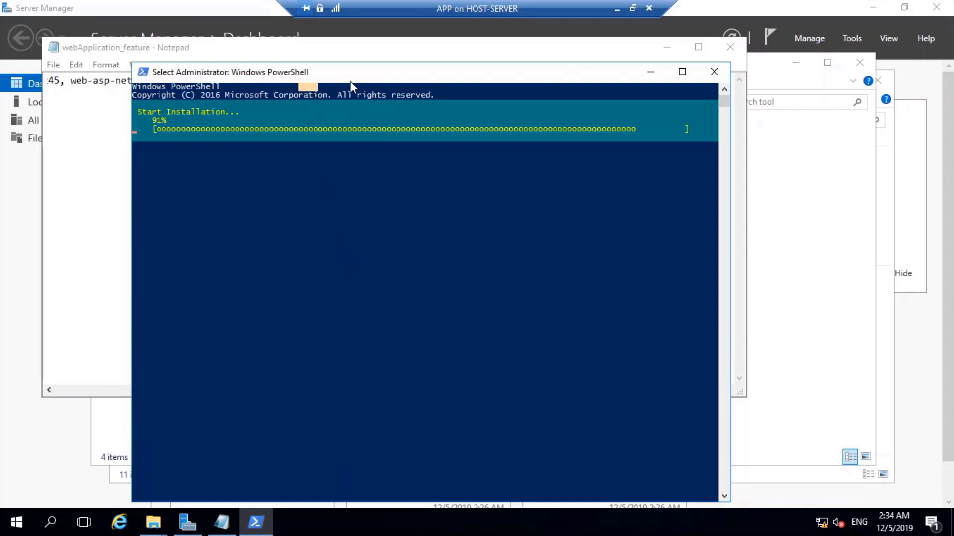
drag(350, 79, 315, 72)
click(286, 161)
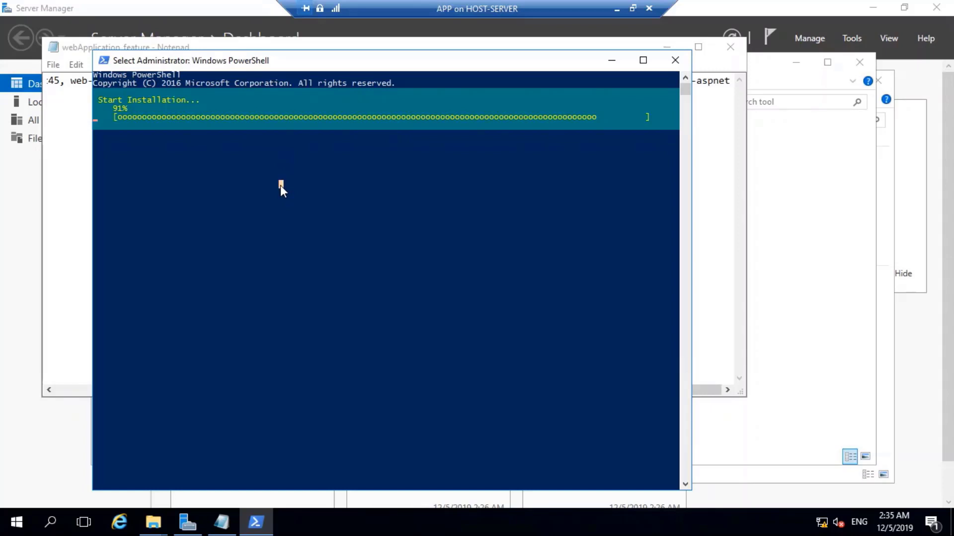
click(281, 185)
drag(383, 57, 381, 44)
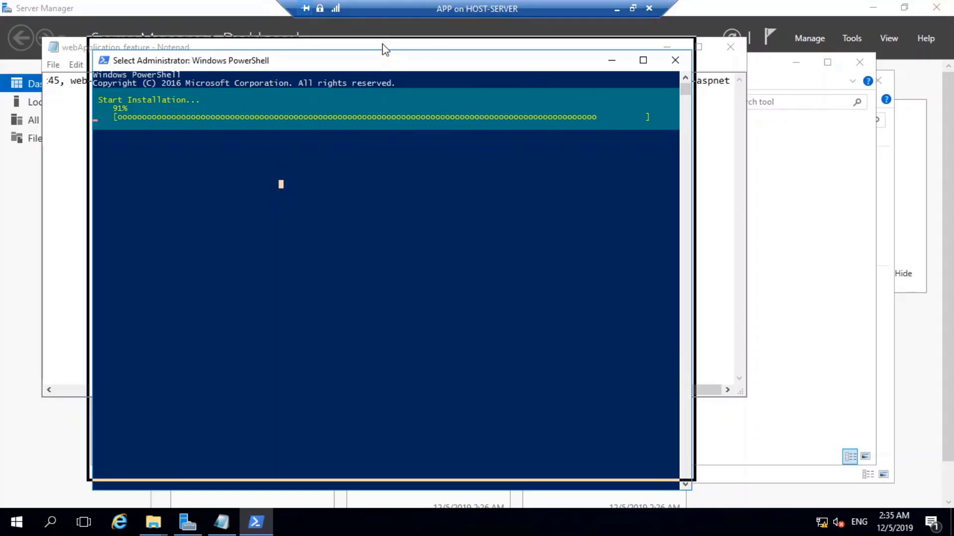
click(374, 93)
key(Escape)
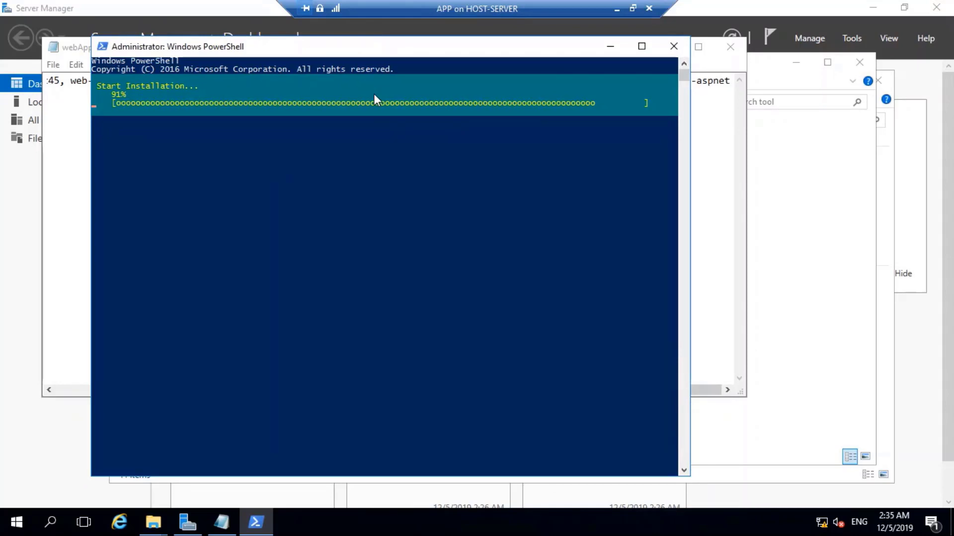
Check processes in Task Manager sorted by CPU, then bring the webApplication_feature notes forward.
right_click(652, 514)
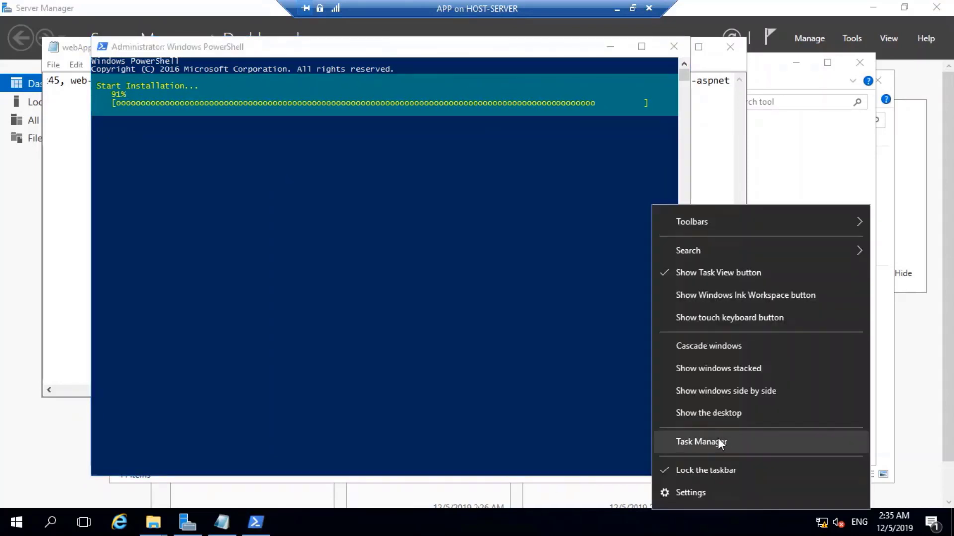
click(717, 438)
click(89, 274)
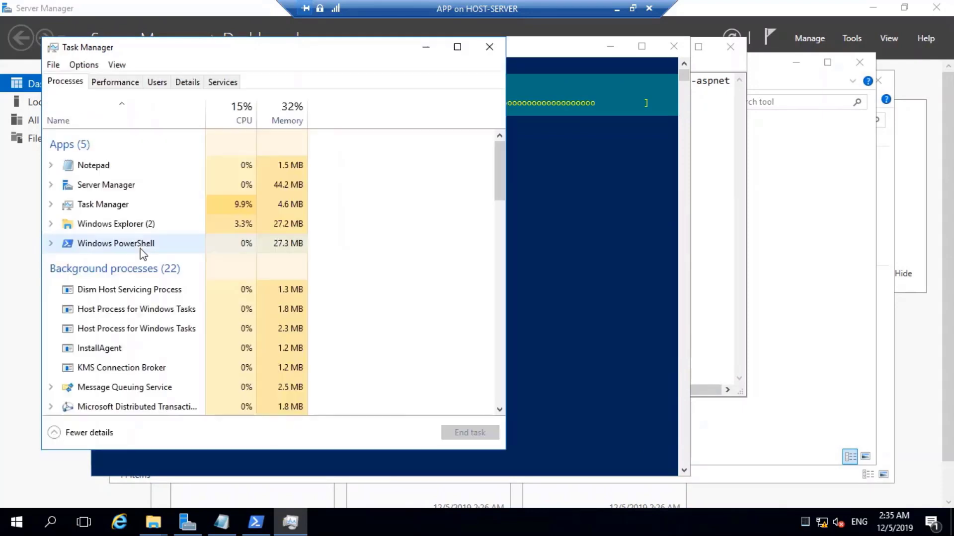
scroll(235, 193, down, 1)
scroll(235, 219, up, 1)
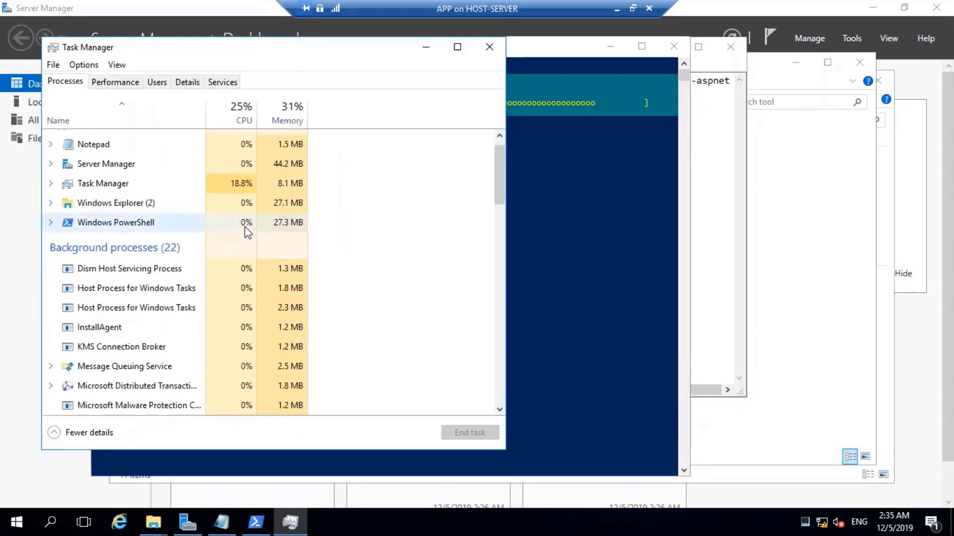
click(233, 117)
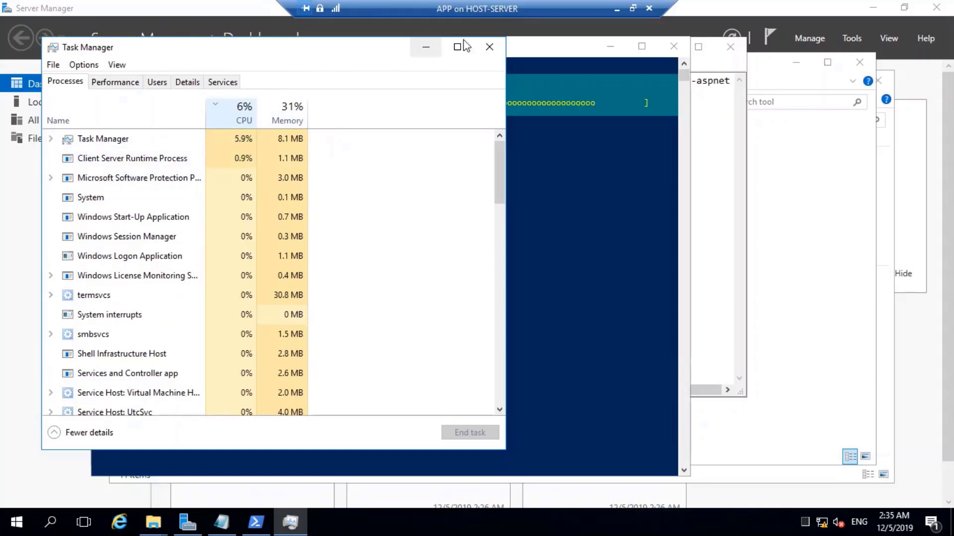
click(488, 46)
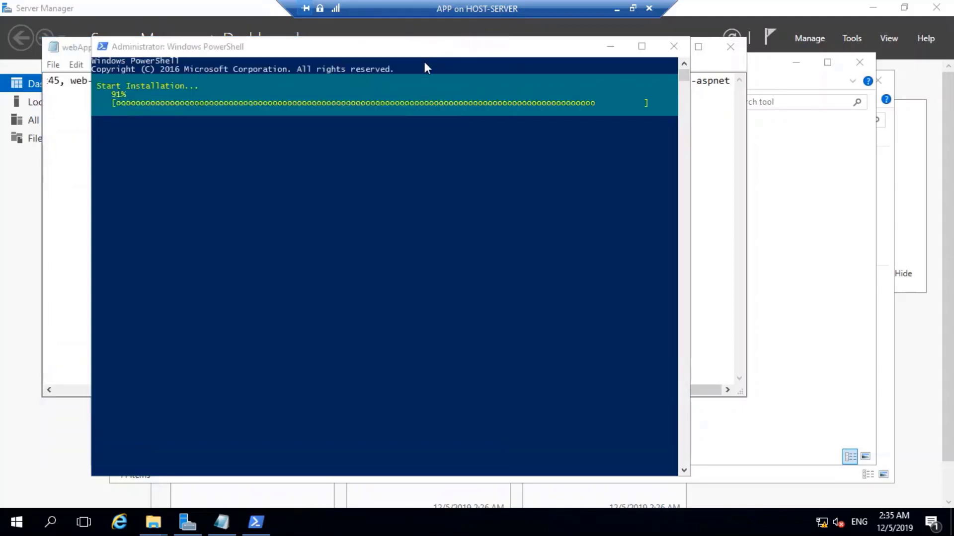
drag(400, 56, 438, 87)
click(109, 173)
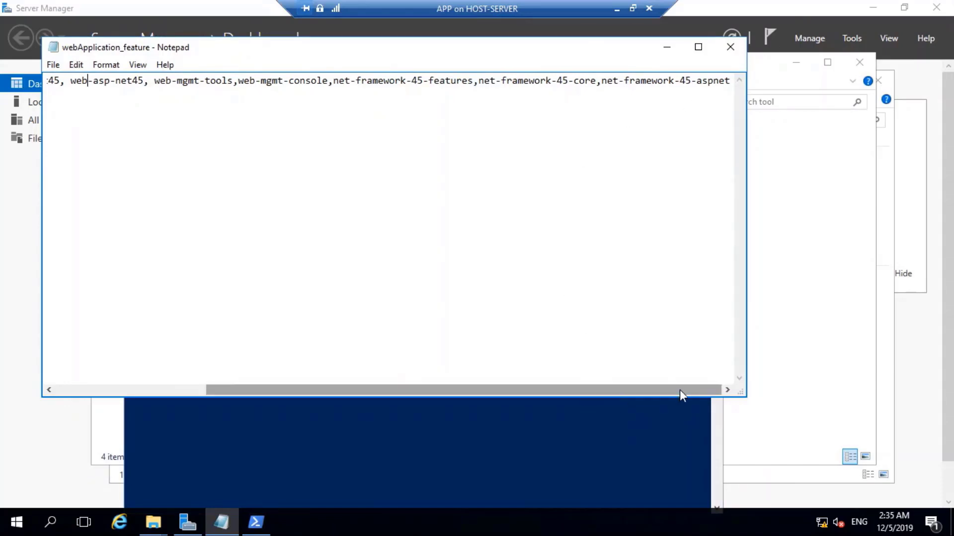
Close the webApplication_feature notes and minimize the tool folder window.
click(730, 47)
click(453, 318)
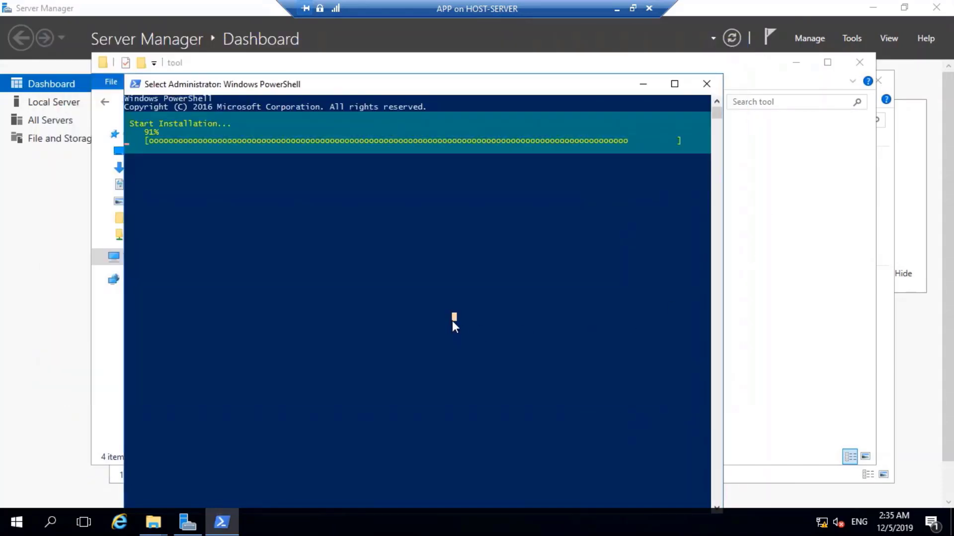
click(780, 218)
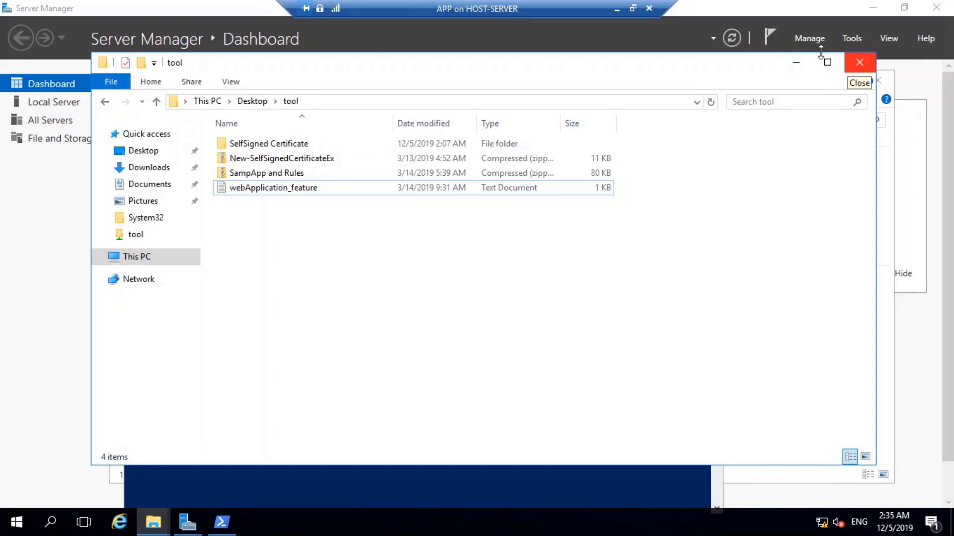
click(790, 64)
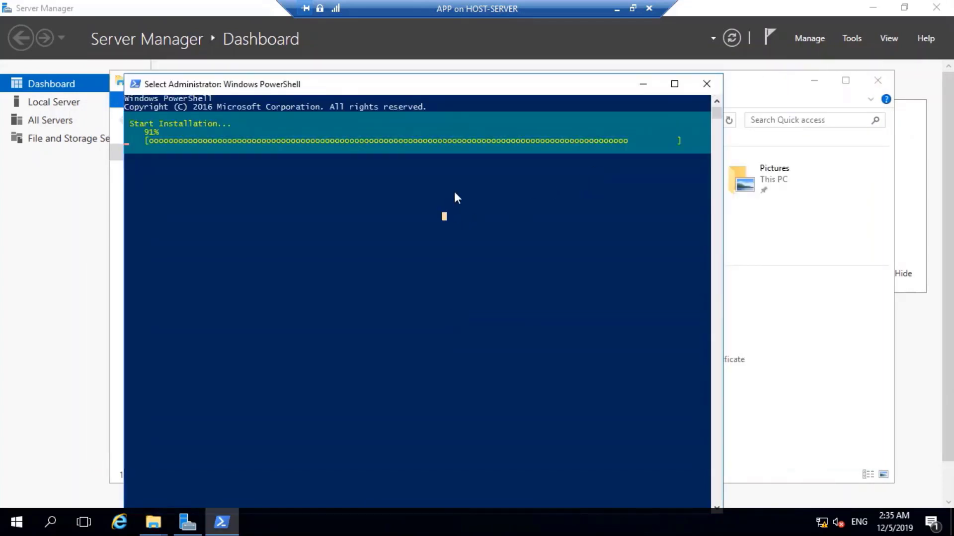
double_click(550, 88)
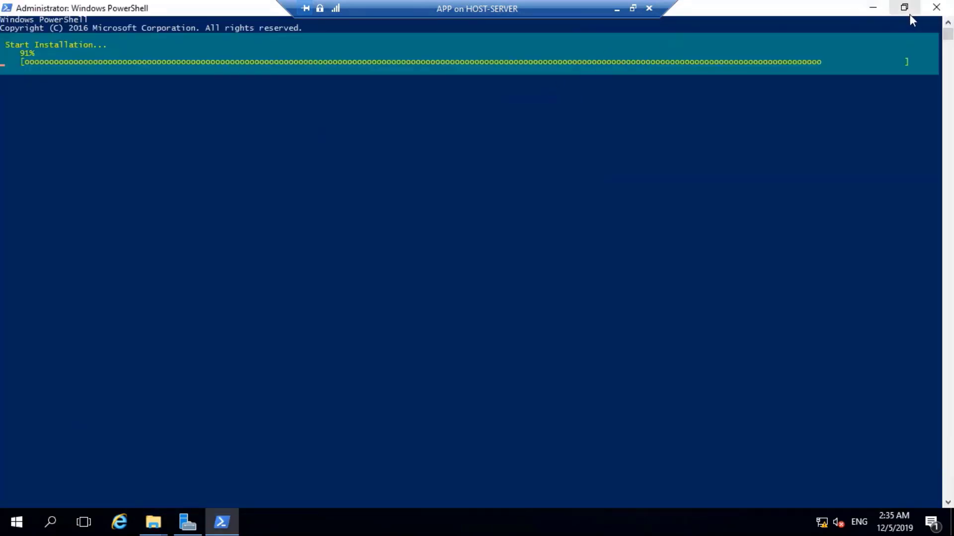
click(905, 11)
Close File Explorer and minimize Server Manager, leaving only PowerShell on the desktop.
click(774, 359)
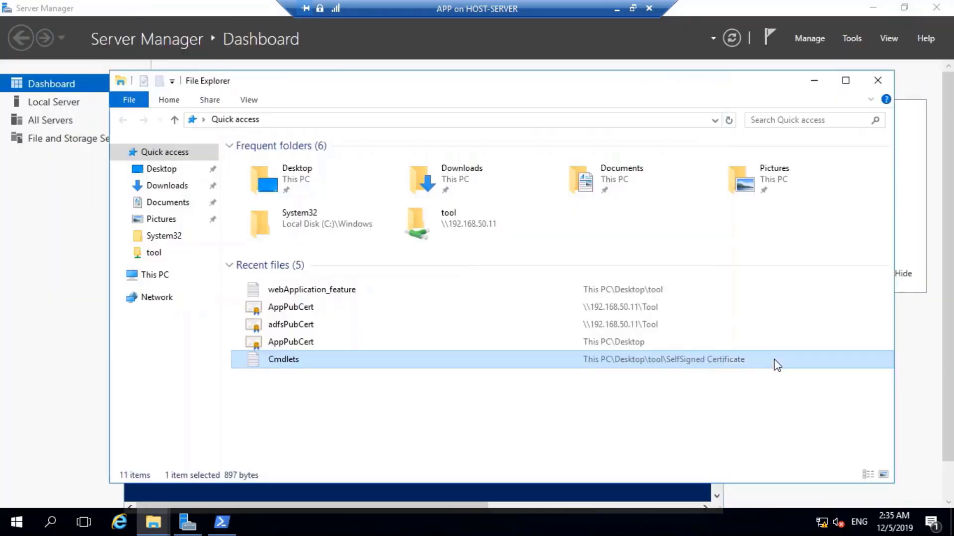
click(877, 80)
click(790, 165)
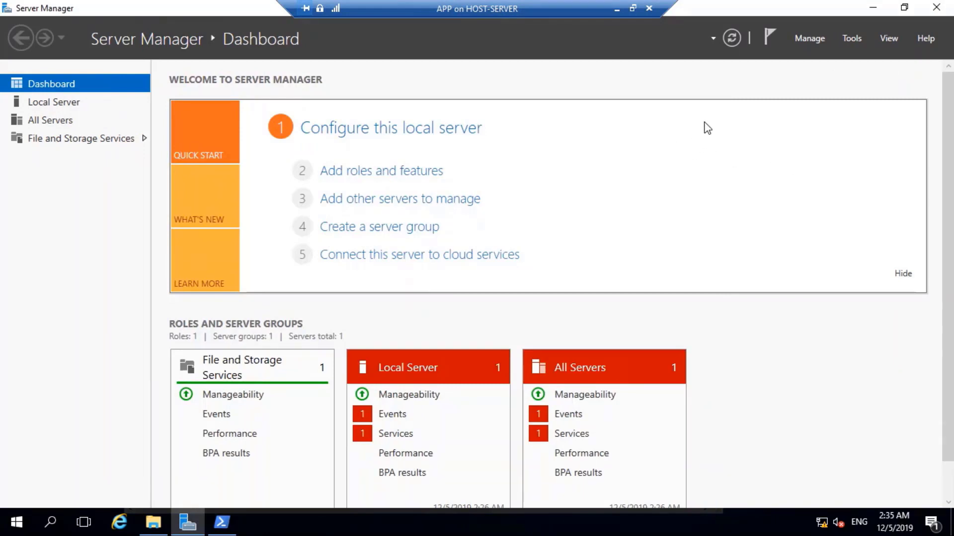
click(873, 7)
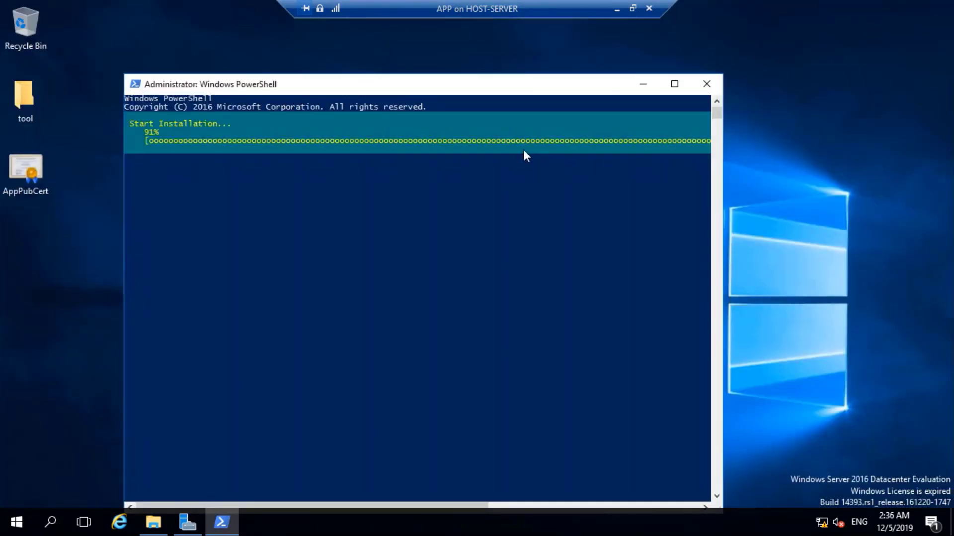
Refresh the APP server desktop several times while the installation waits.
right_click(814, 141)
right_click(815, 171)
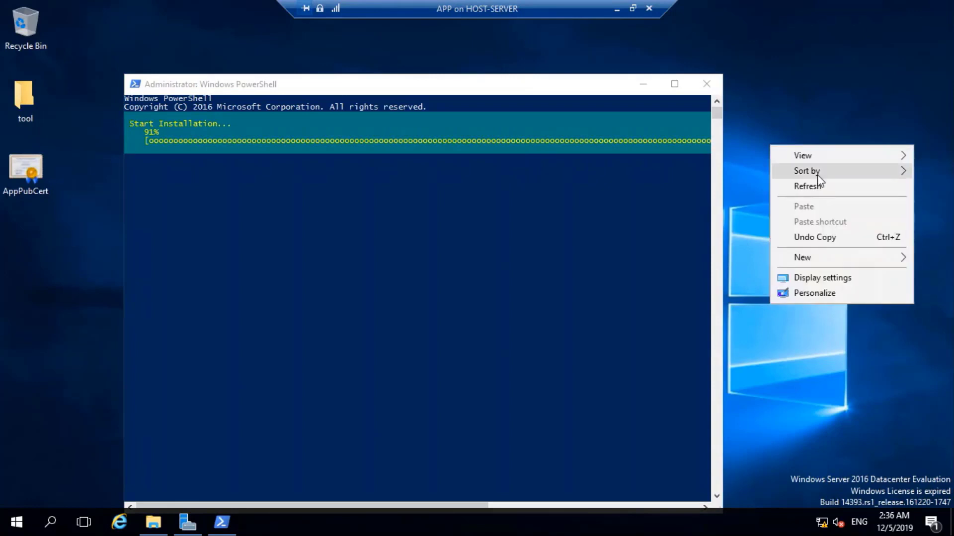
click(764, 143)
right_click(747, 120)
click(777, 158)
right_click(719, 99)
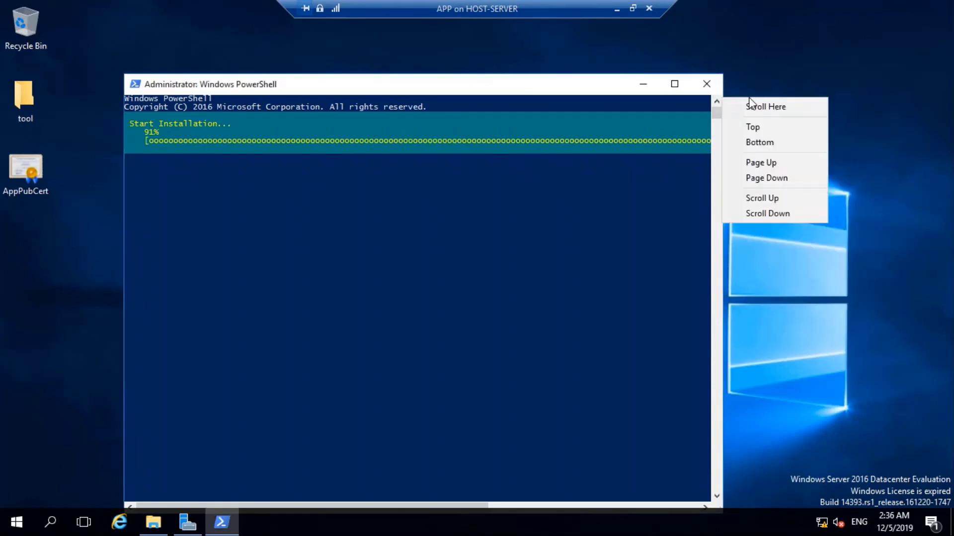
click(798, 44)
right_click(785, 43)
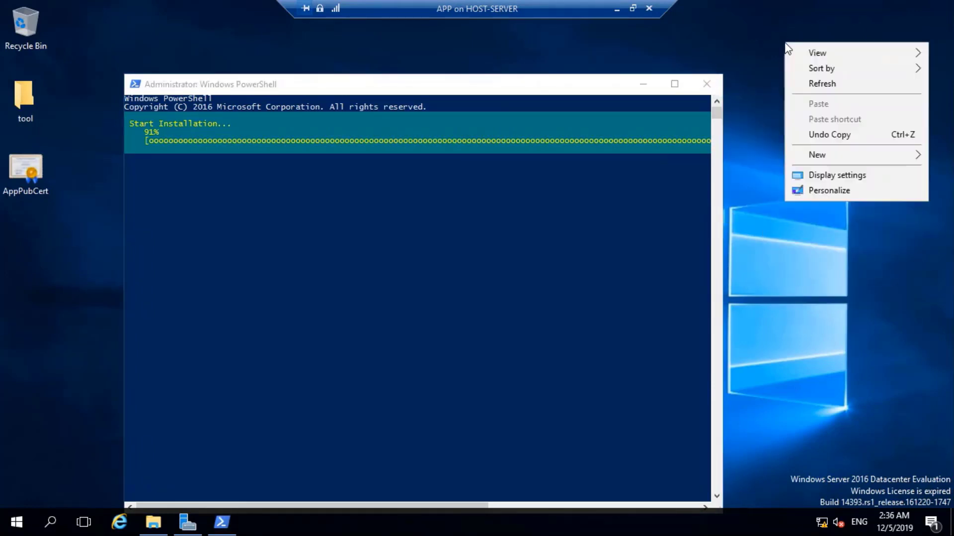
click(822, 85)
right_click(800, 160)
click(832, 202)
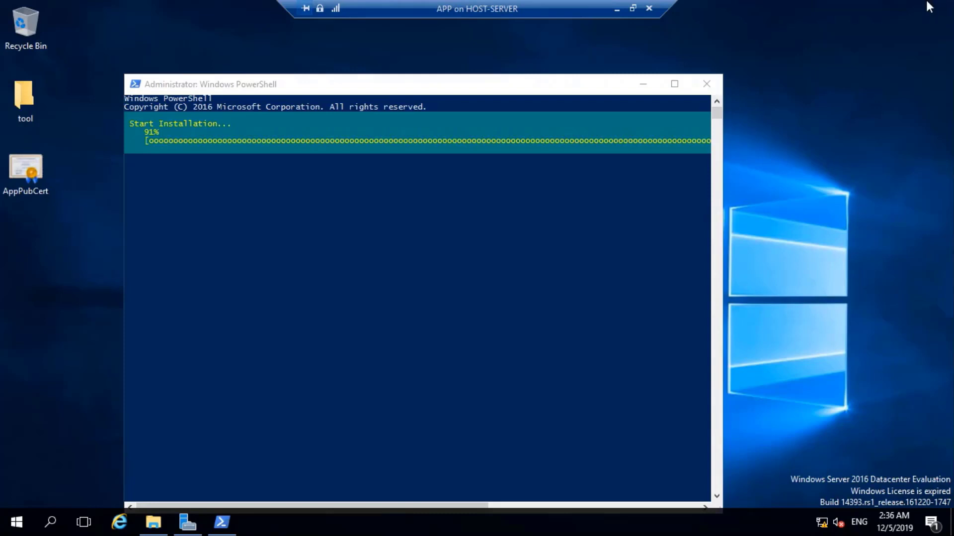
Toggle the notifications panel, then minimize the APP session to reveal the Word ADFS diagram.
click(936, 524)
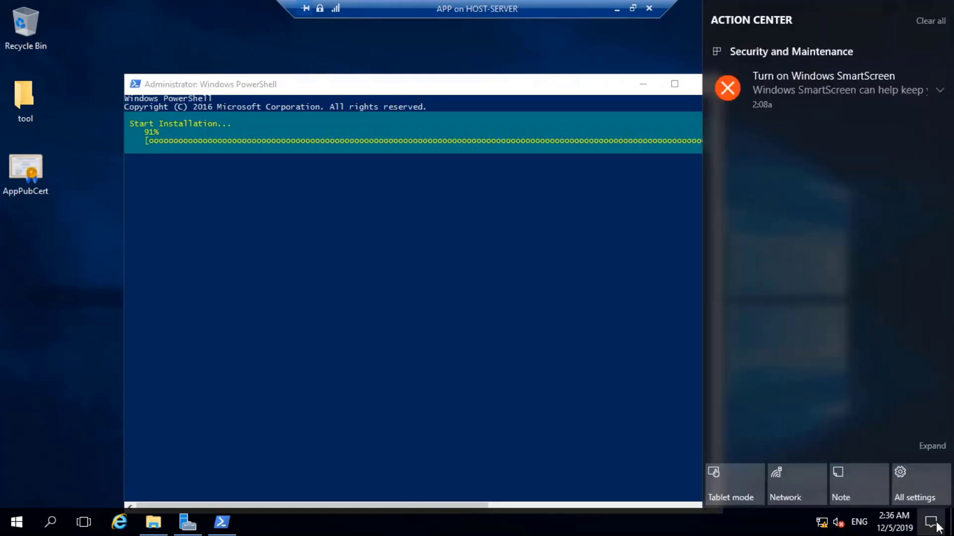
click(936, 524)
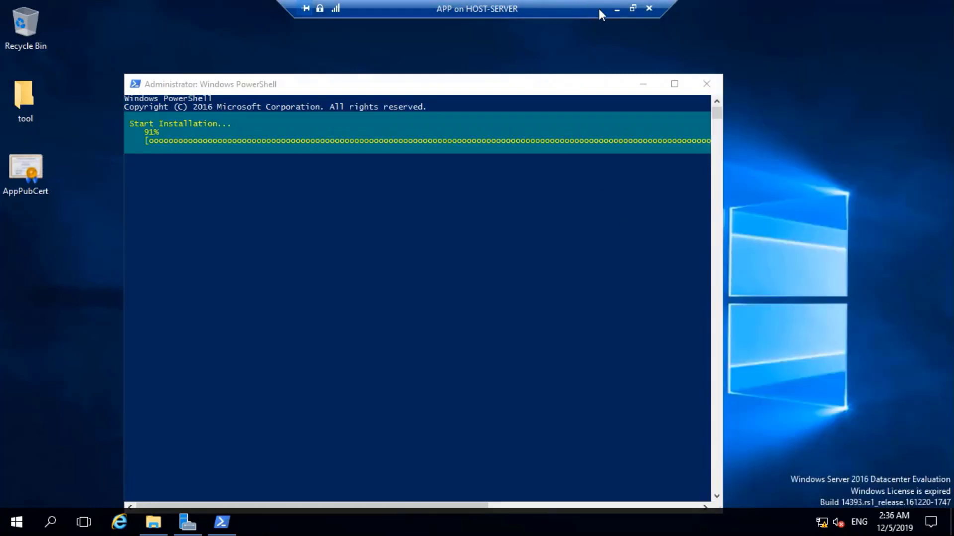
click(617, 9)
click(159, 370)
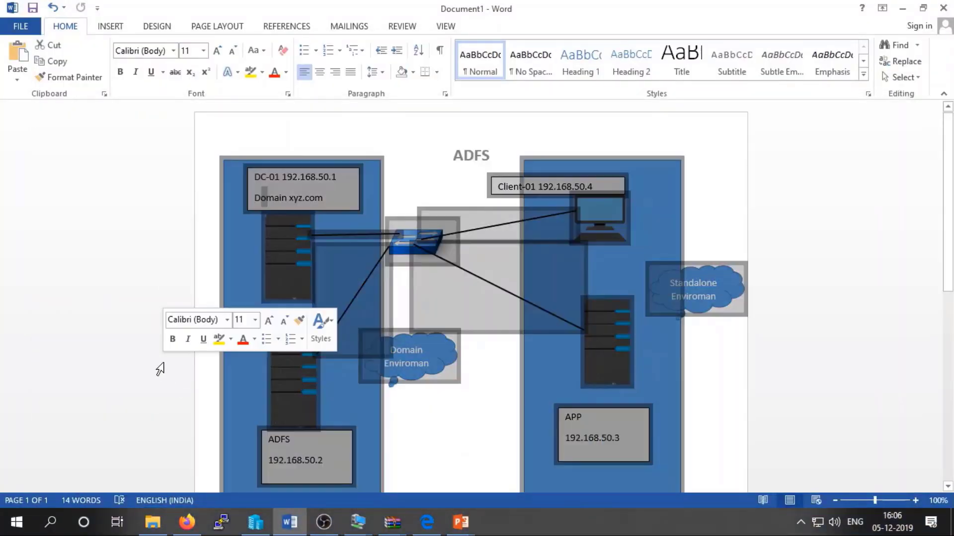
Inspect the APP server (192.168.50.3) text box in the diagram, then switch back to the APP VM.
click(783, 386)
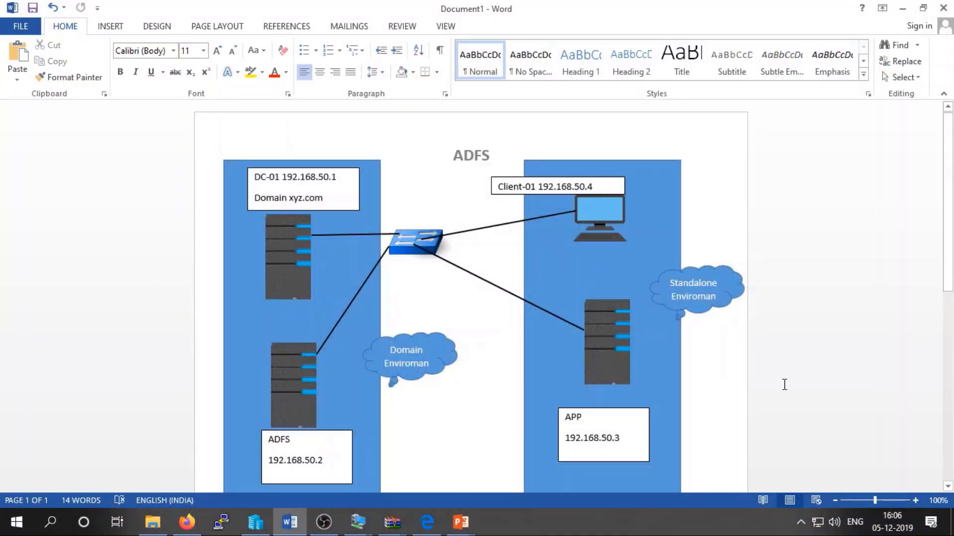
click(602, 420)
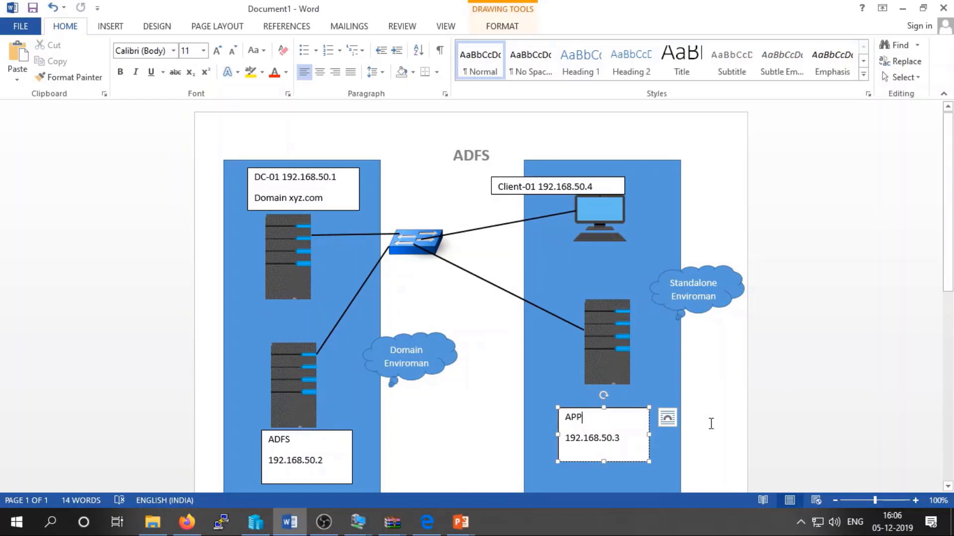
click(771, 409)
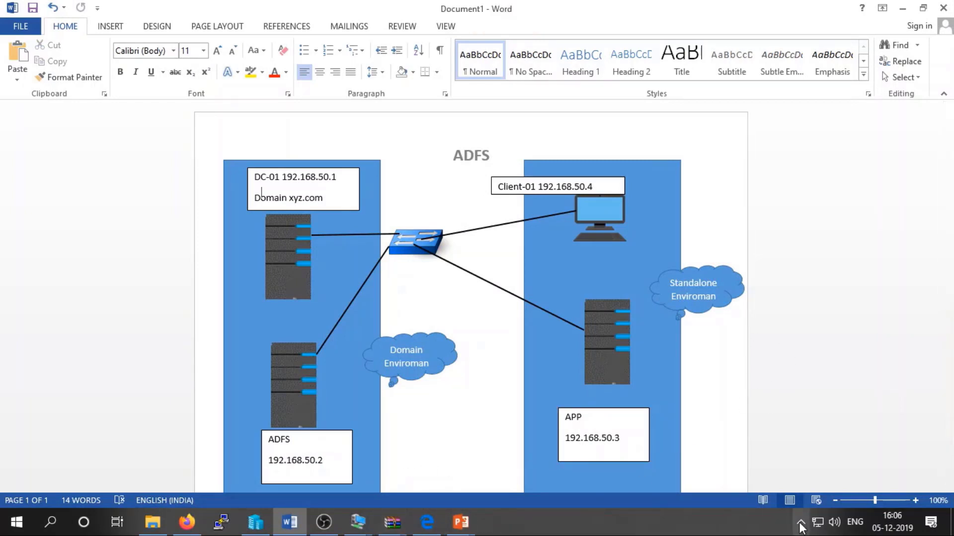
click(801, 524)
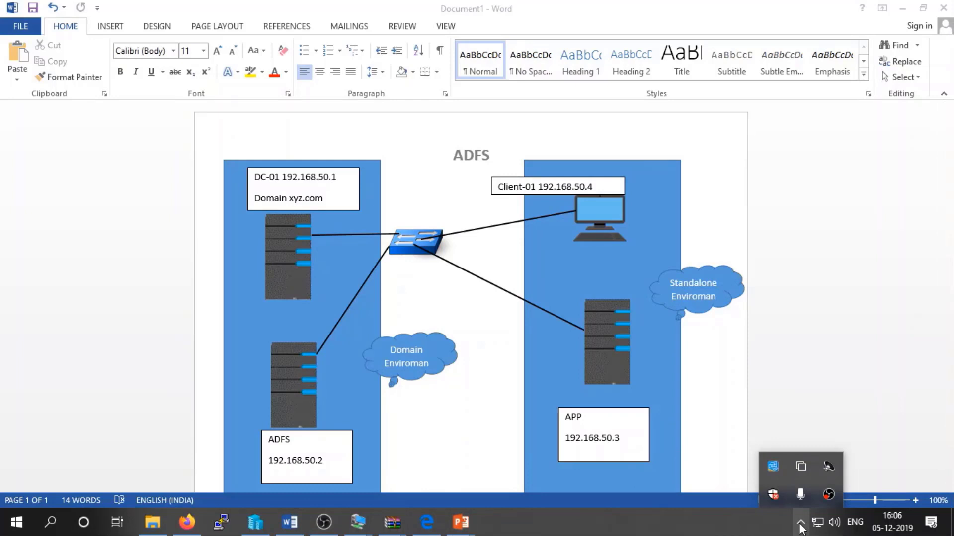
click(800, 525)
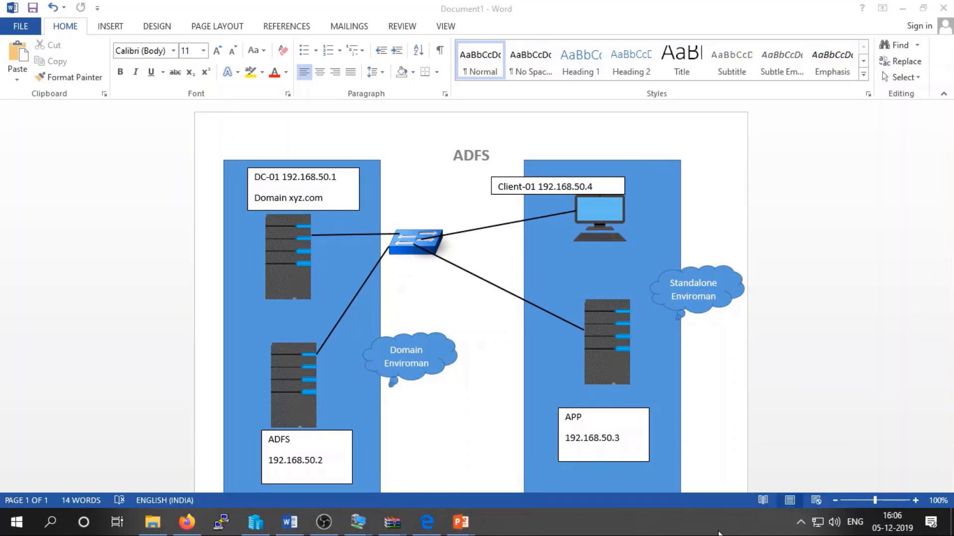
mouse_move(358, 526)
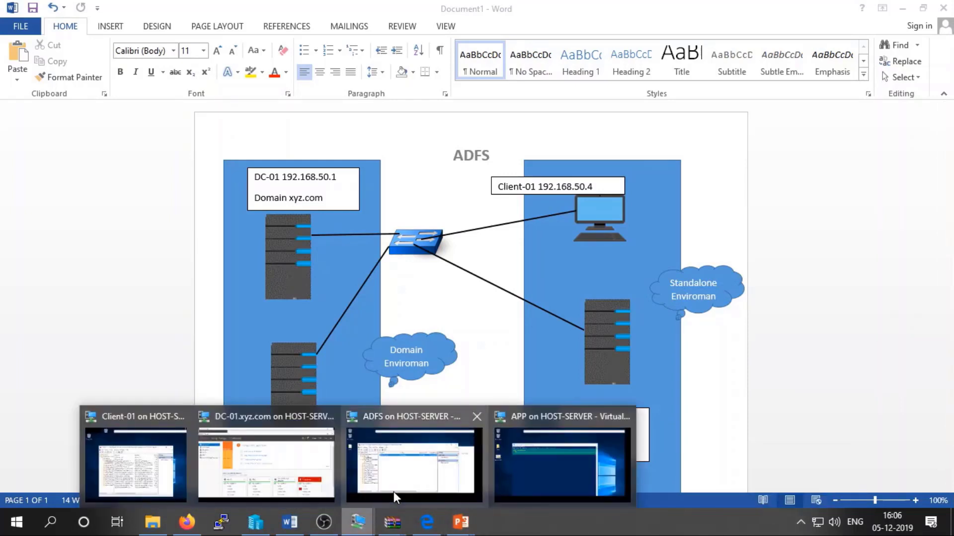
click(534, 465)
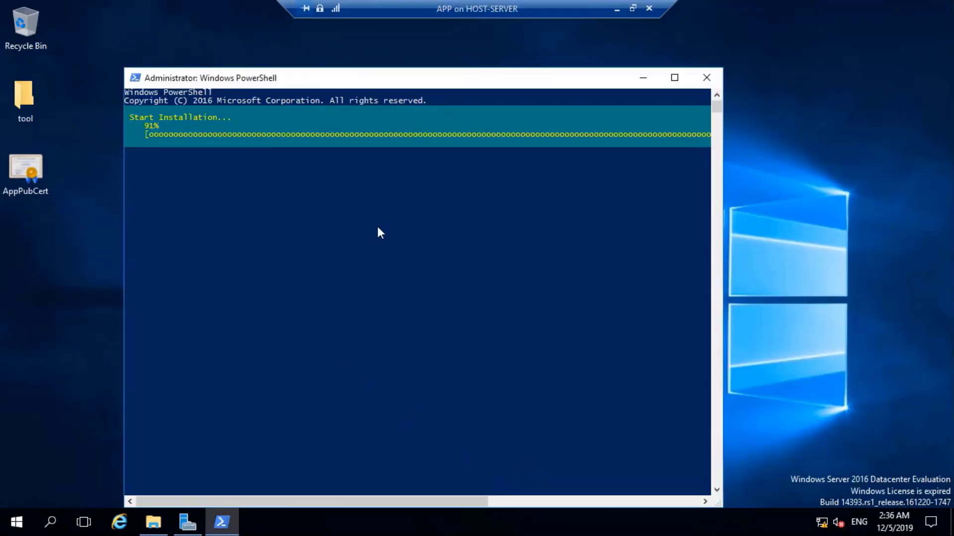
Maximize PowerShell, exit selection mode so installation continues, and restore the window size.
click(674, 79)
click(648, 145)
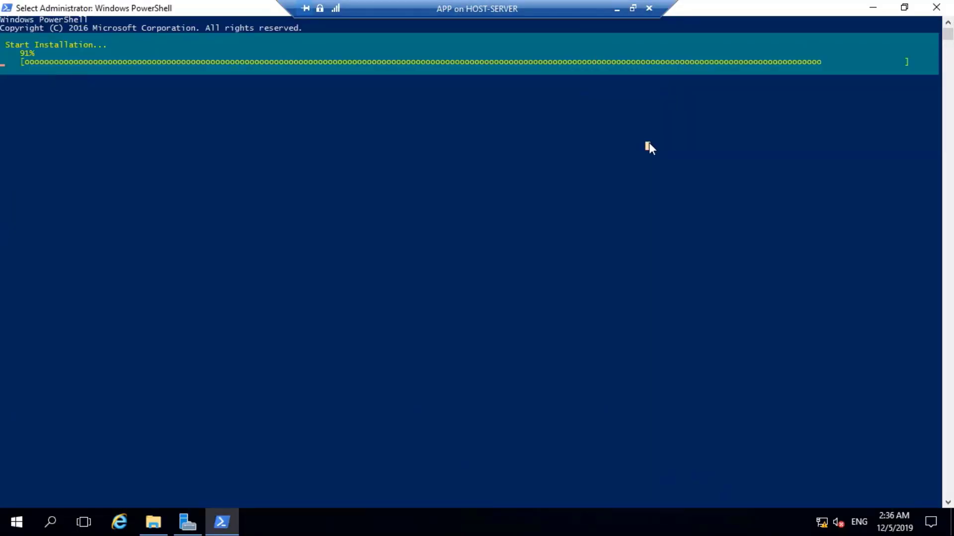
key(Escape)
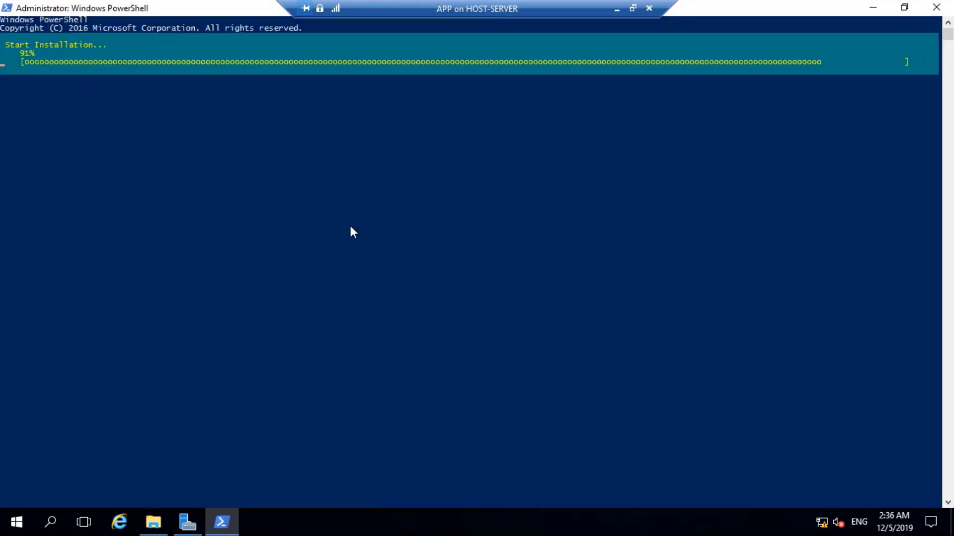
click(904, 7)
click(458, 262)
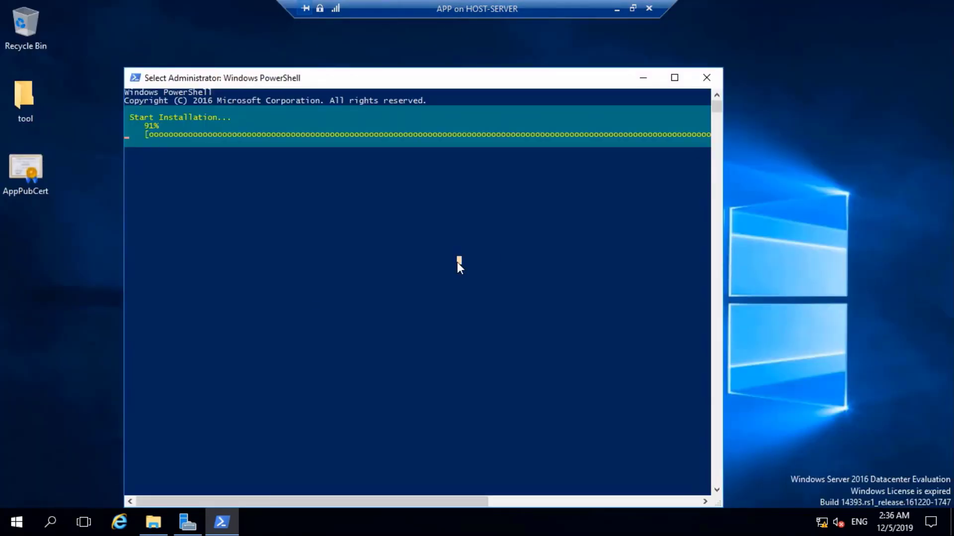
right_click(792, 142)
click(820, 180)
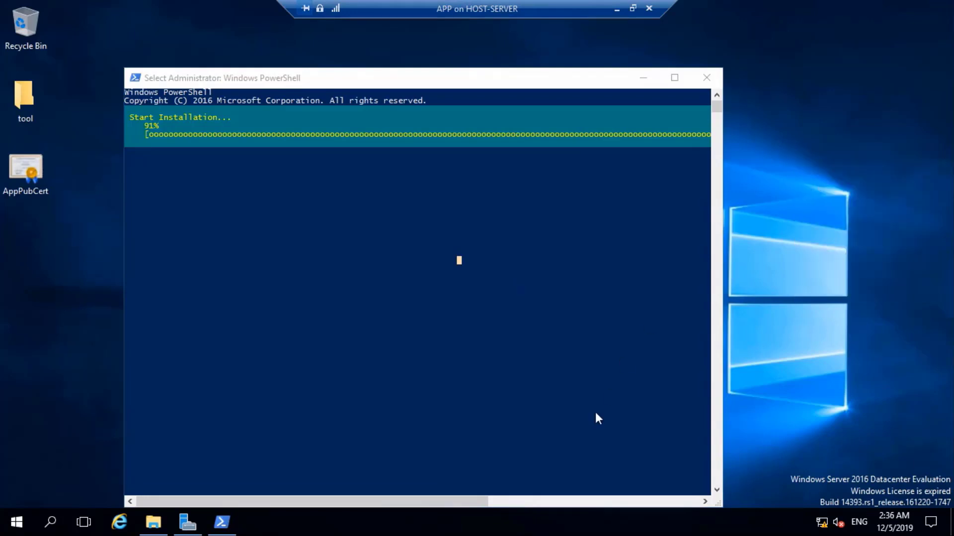
Launch Task Manager from the taskbar and show its CPU performance view.
right_click(510, 526)
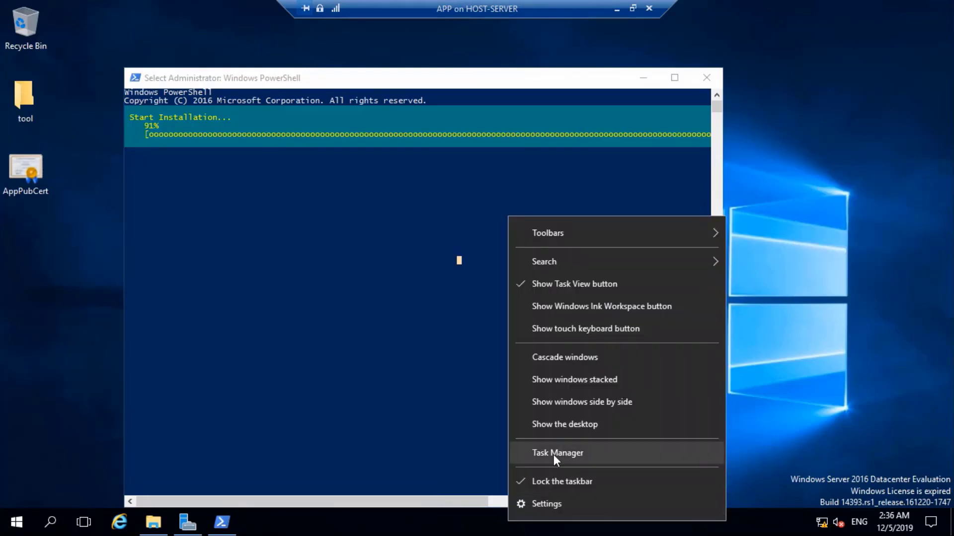
click(553, 453)
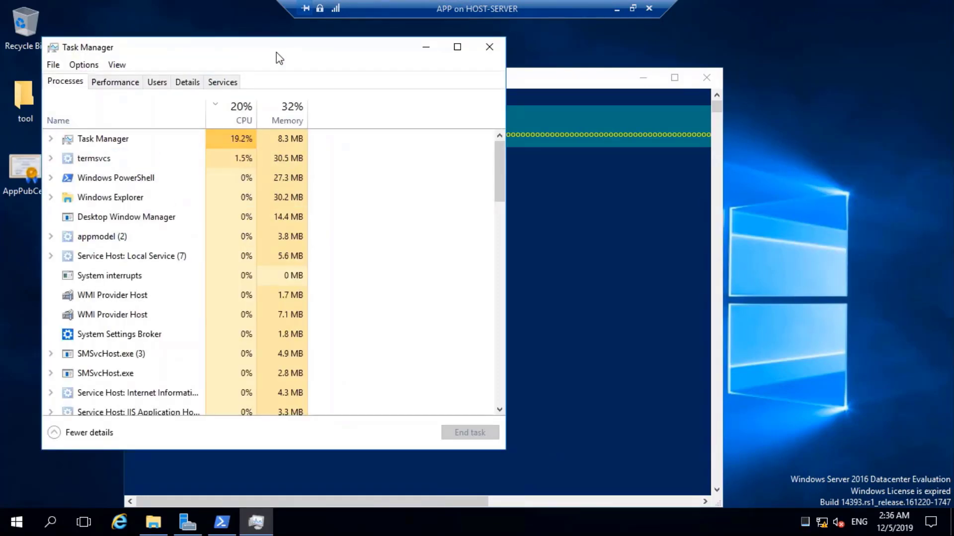
drag(276, 54, 540, 137)
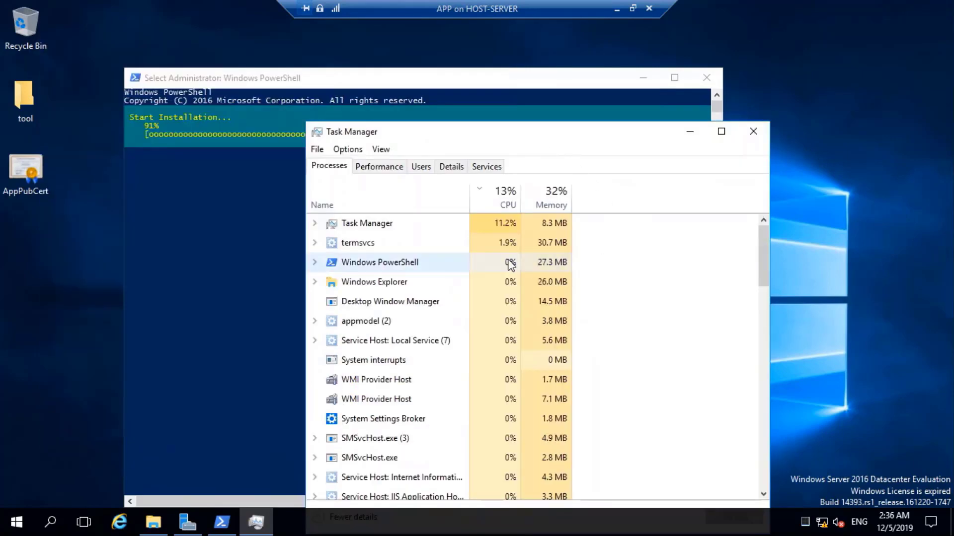
click(378, 166)
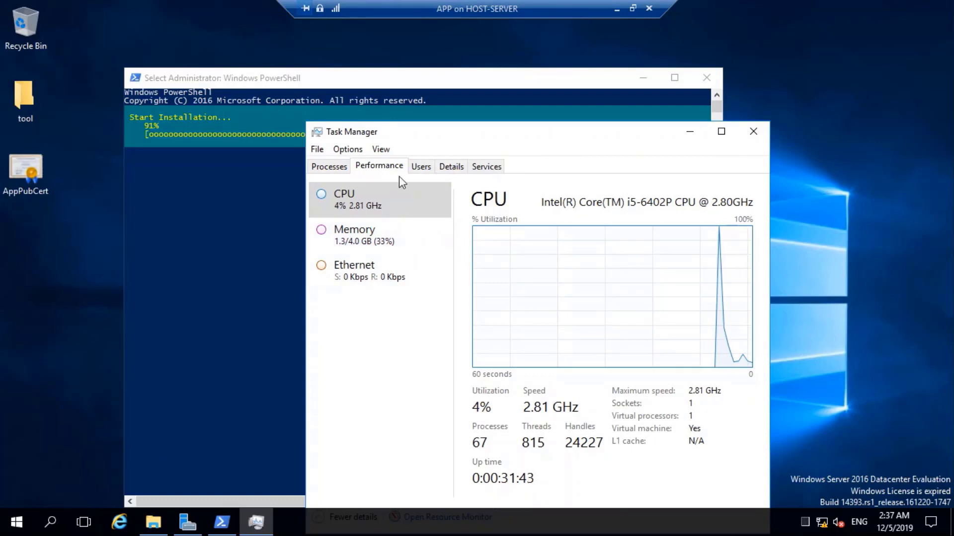
drag(511, 135, 518, 91)
click(446, 474)
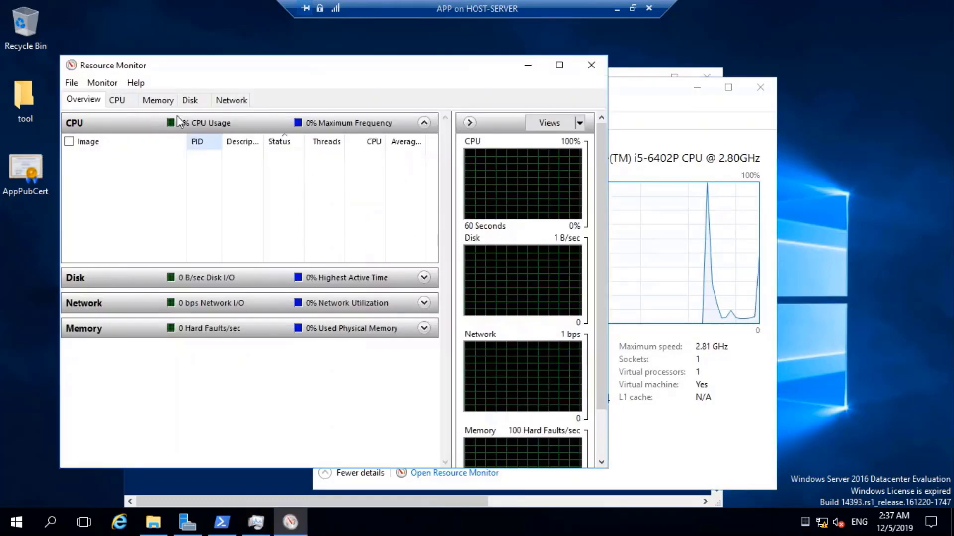
click(190, 101)
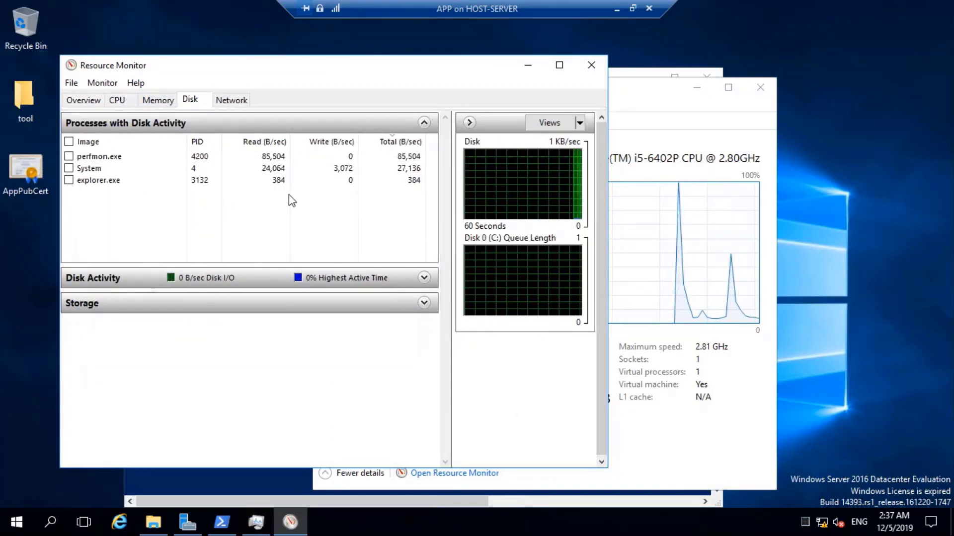
click(424, 303)
click(424, 303)
click(424, 278)
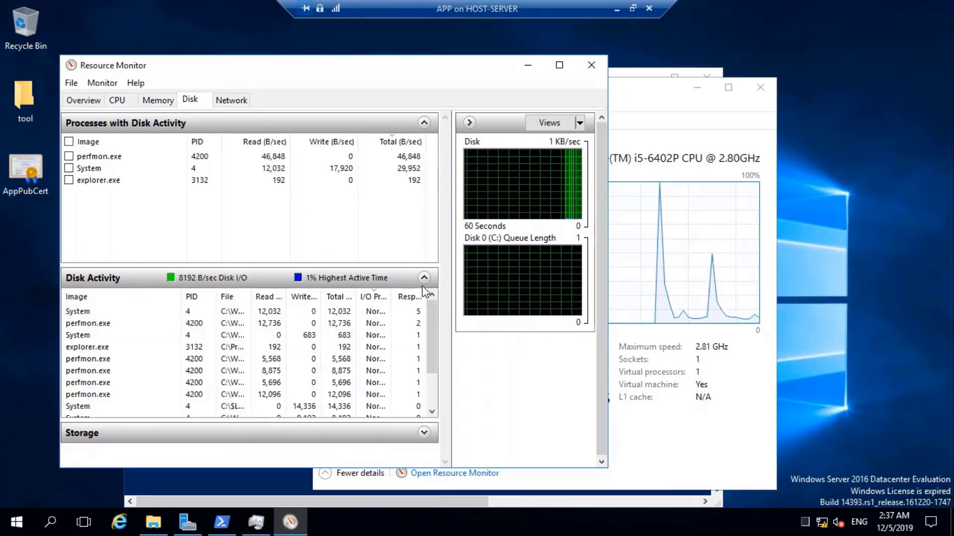
click(424, 279)
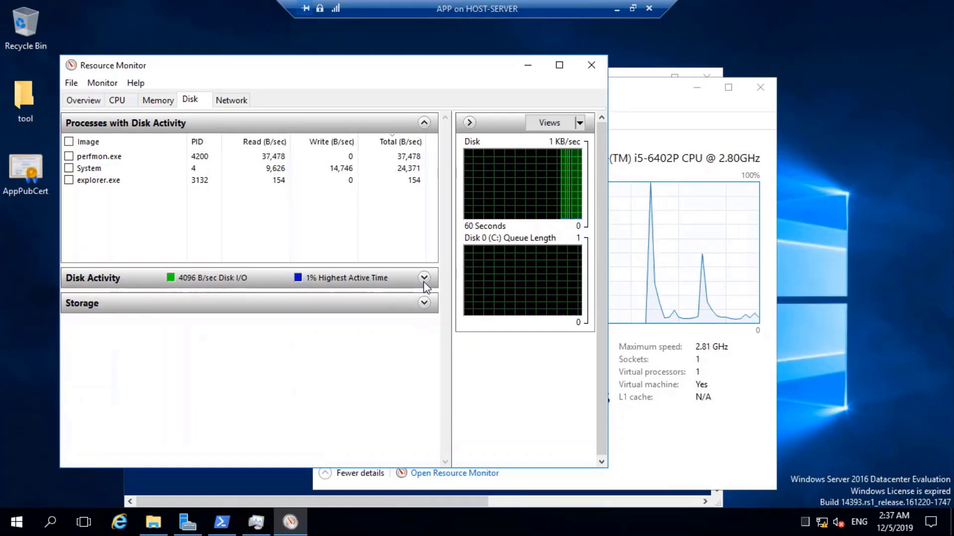
click(422, 305)
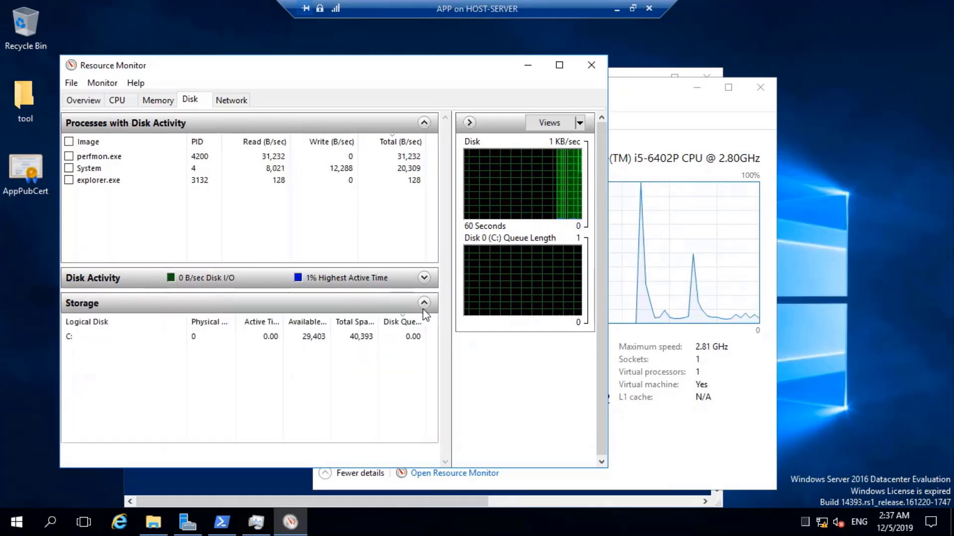
click(423, 305)
click(592, 65)
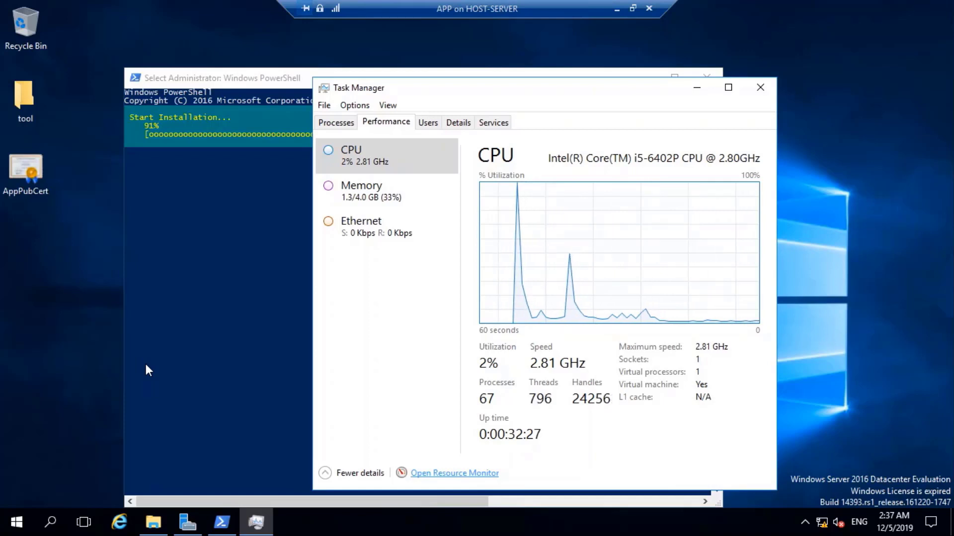
Leave the VM's full-screen view and check the OBS tray icon's recording options.
click(164, 269)
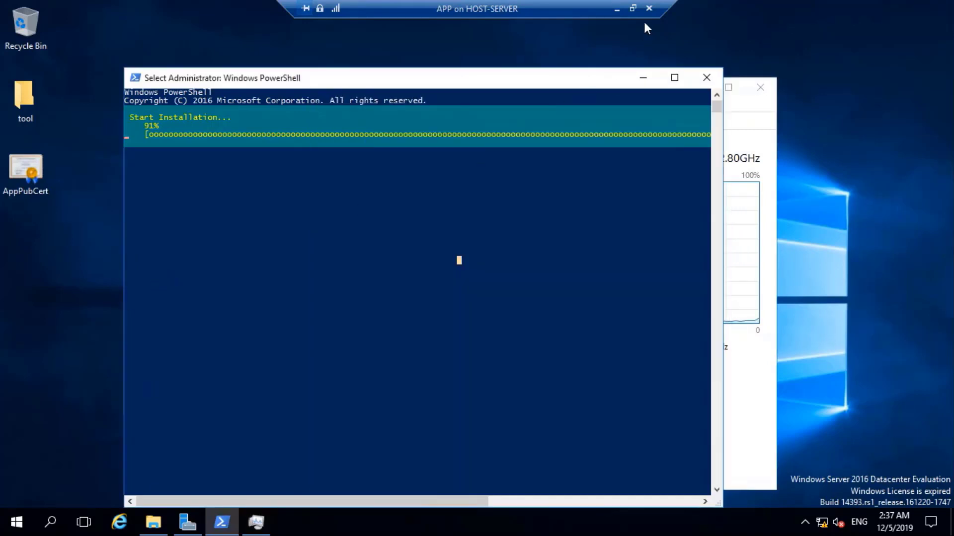
click(632, 8)
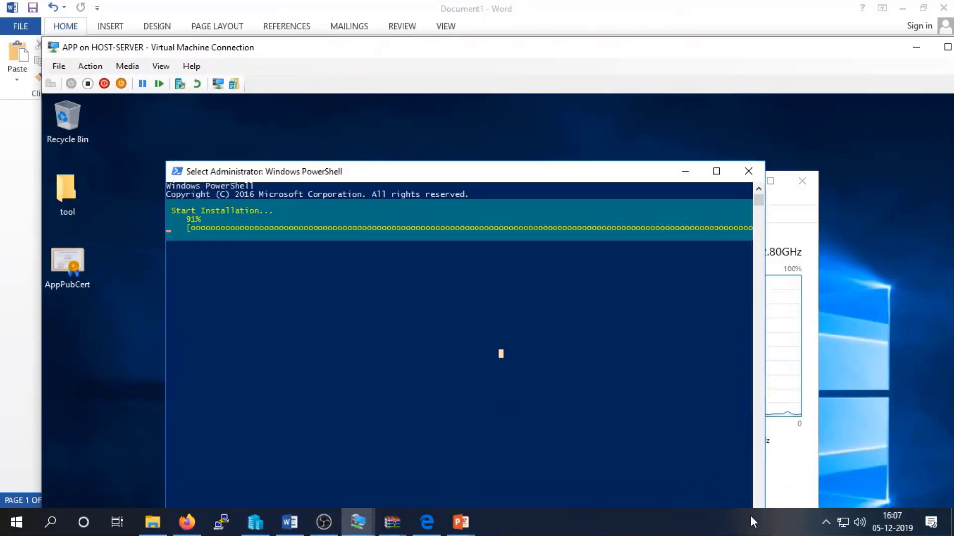
click(815, 524)
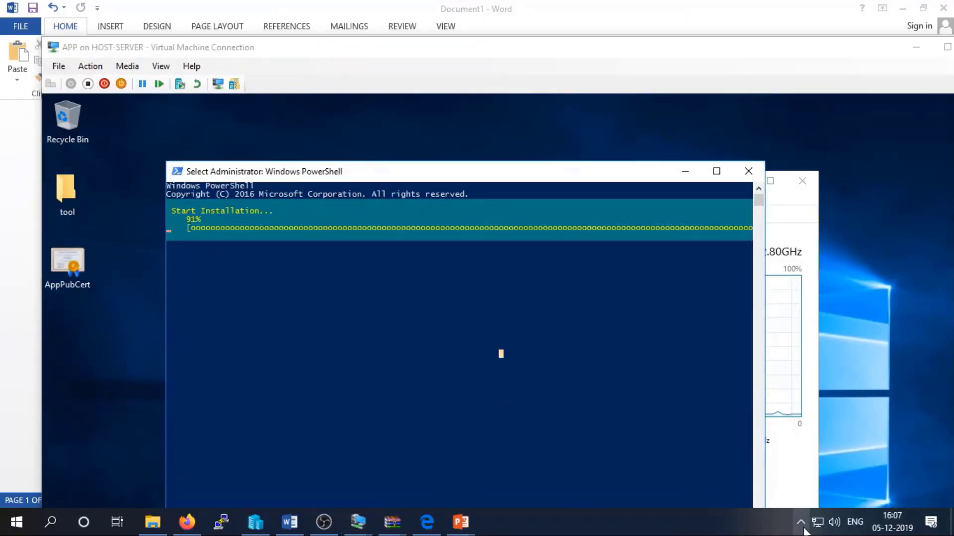
click(802, 523)
right_click(835, 494)
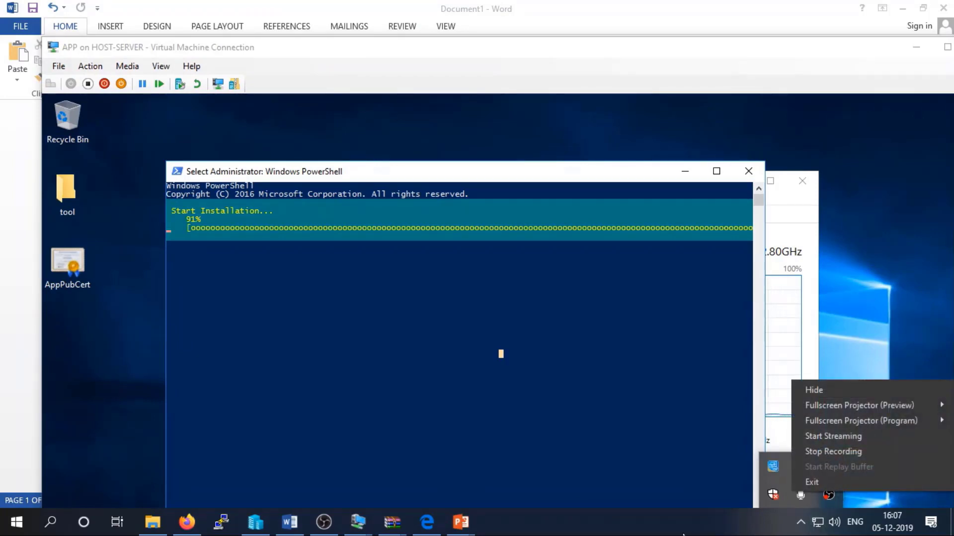
key(Escape)
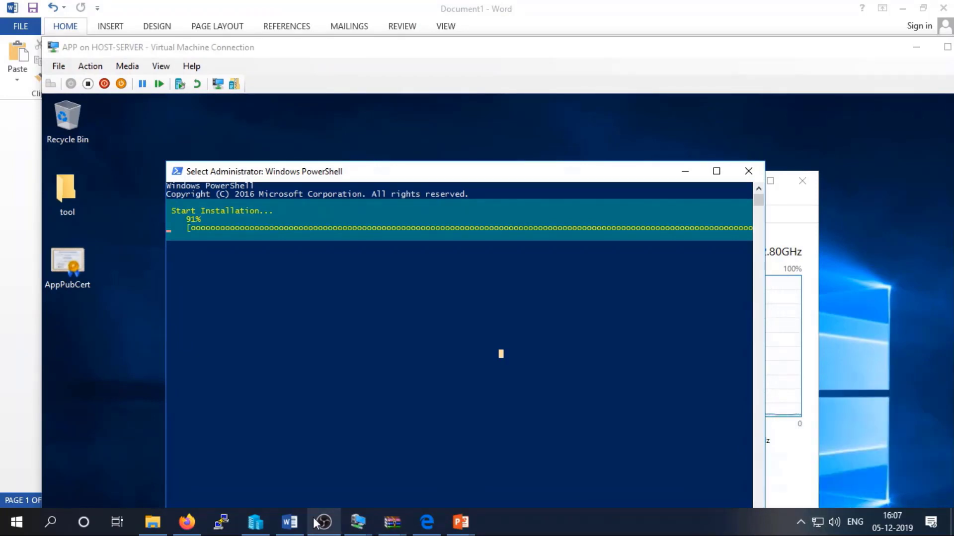
Pause and resume the OBS recording, then hide OBS to return to the VM.
mouse_move(317, 531)
click(324, 454)
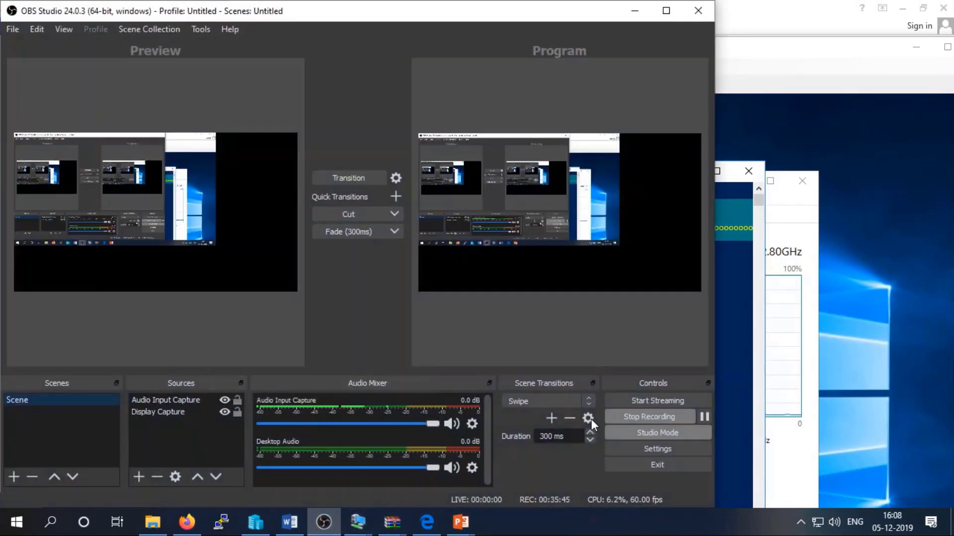
click(704, 416)
click(847, 416)
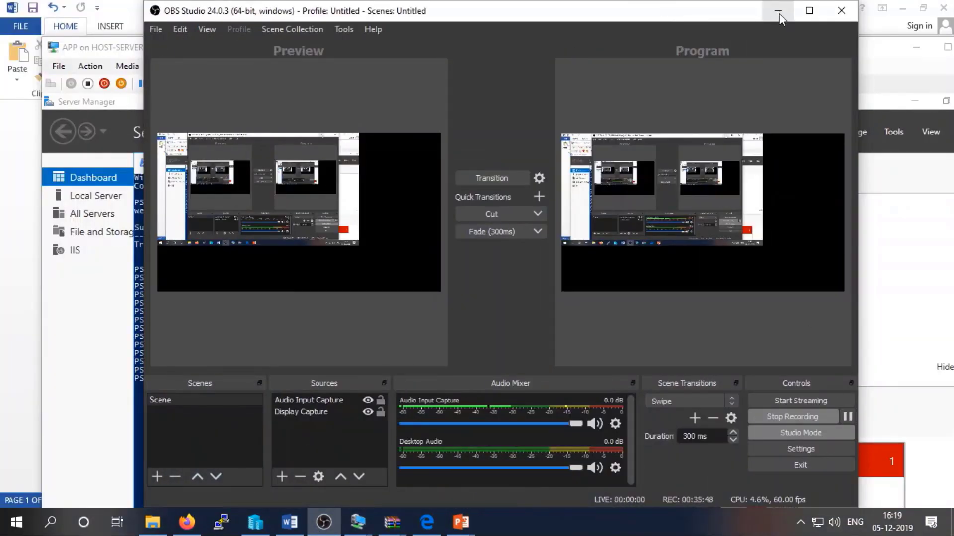
click(778, 11)
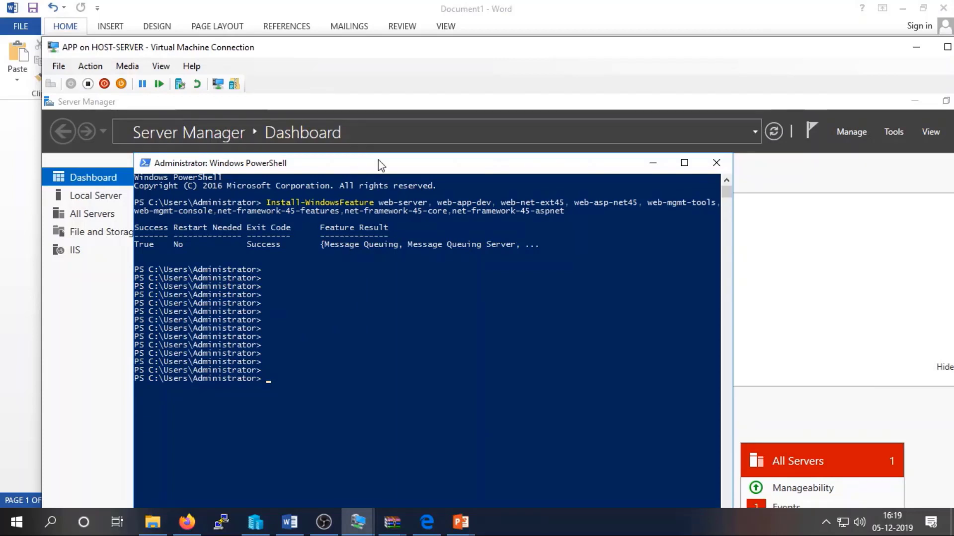
Switch the VM to Full Screen Mode and show Internet Explorer with app.xyz.com's IIS welcome page.
click(160, 66)
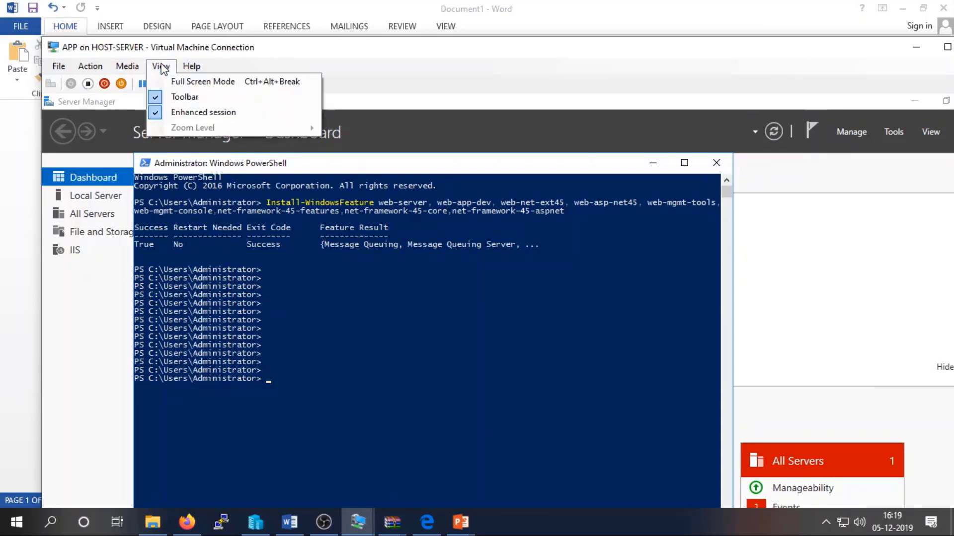
click(169, 77)
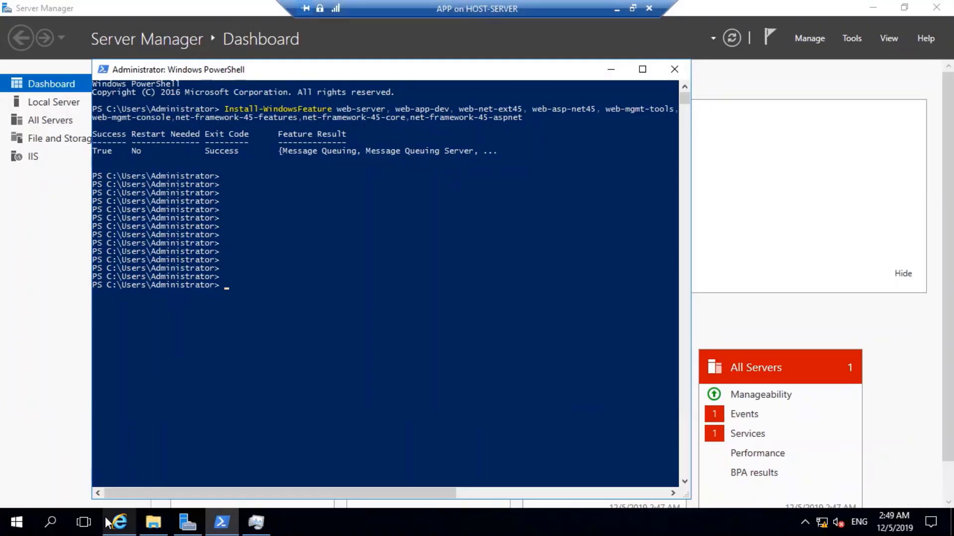
mouse_move(124, 522)
click(99, 462)
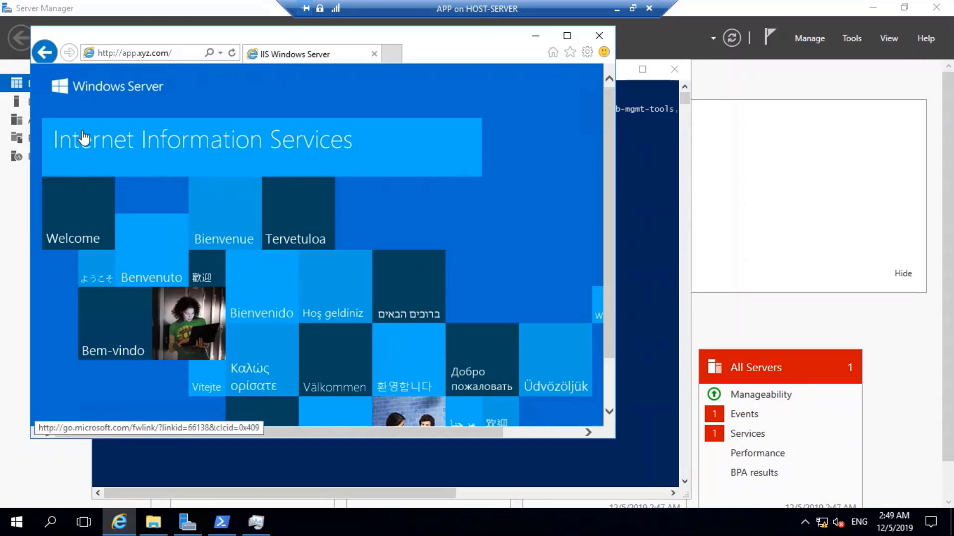
click(113, 56)
click(114, 55)
text(s)
key(Return)
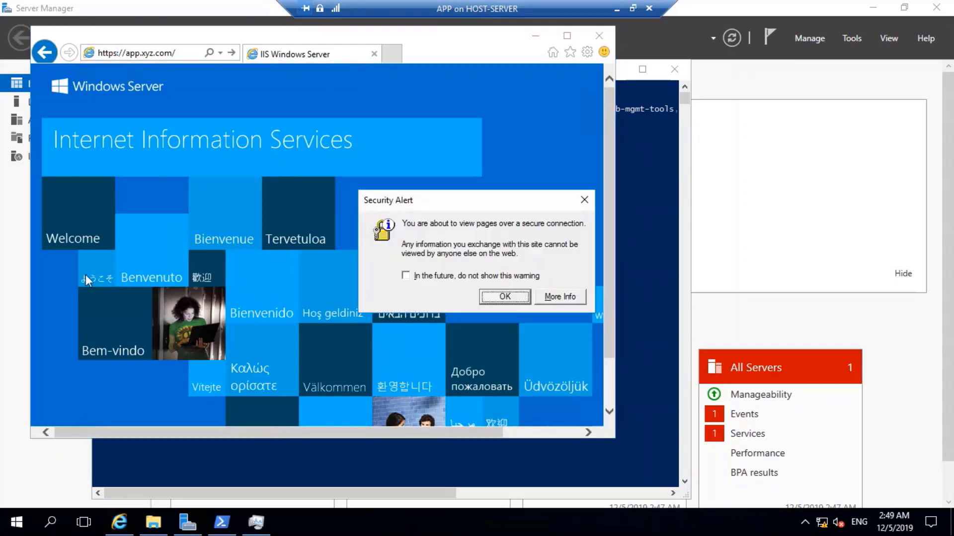
click(502, 297)
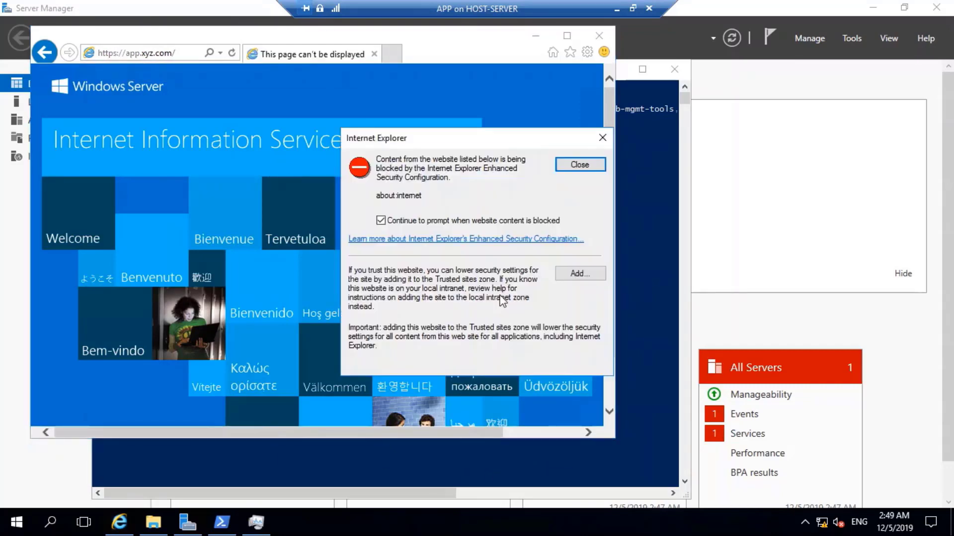
Add about:internet to the trusted sites and close the dialogs.
click(560, 279)
click(571, 244)
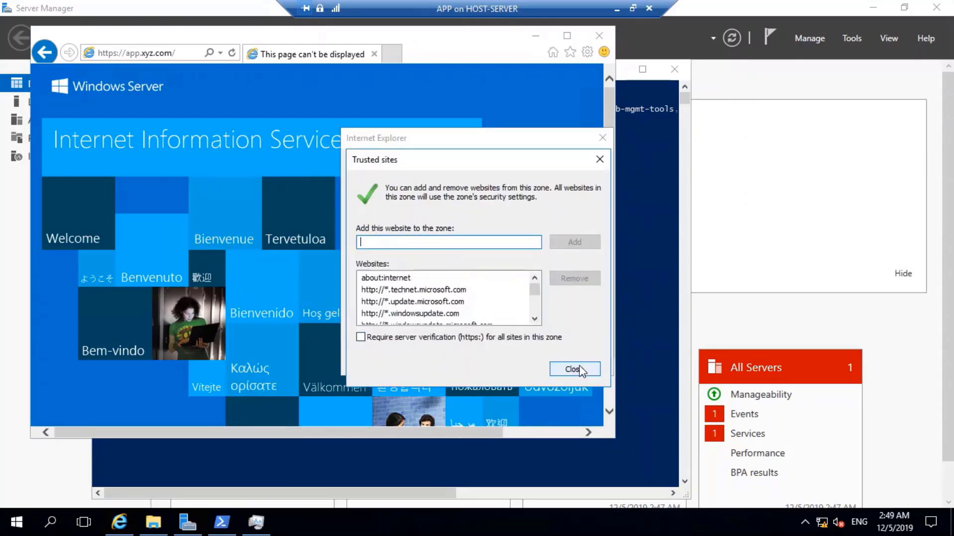
click(573, 366)
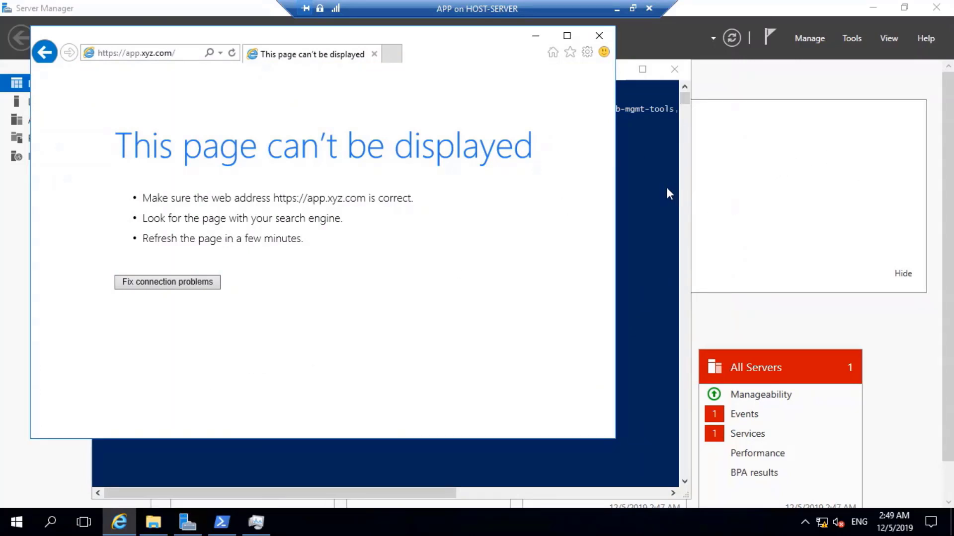
click(786, 161)
Launch IIS Manager and open the Default Web Site's bindings list.
click(847, 42)
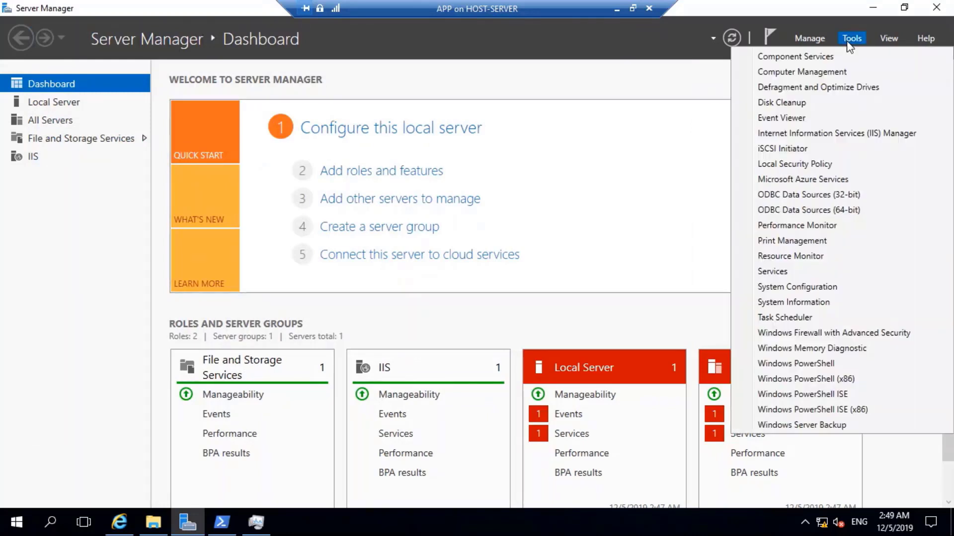
click(825, 135)
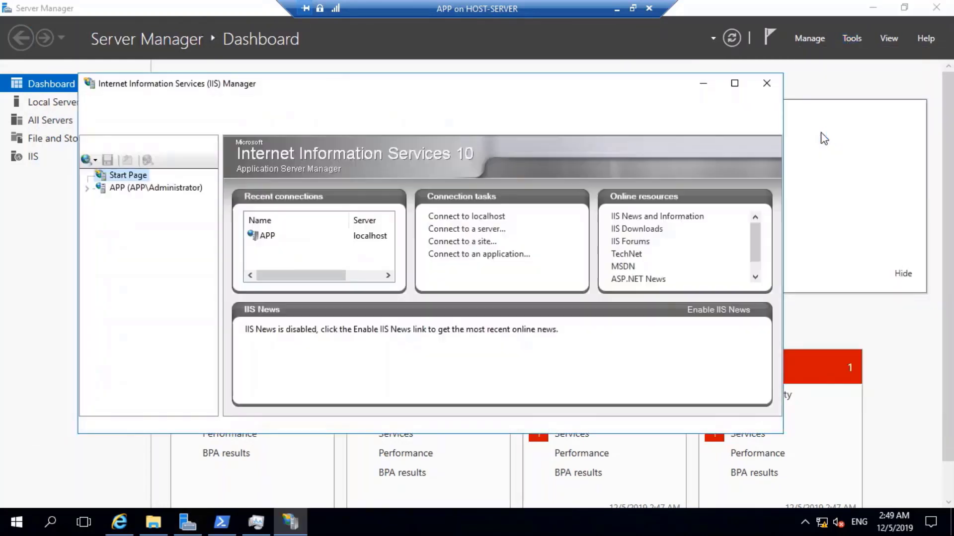
click(90, 188)
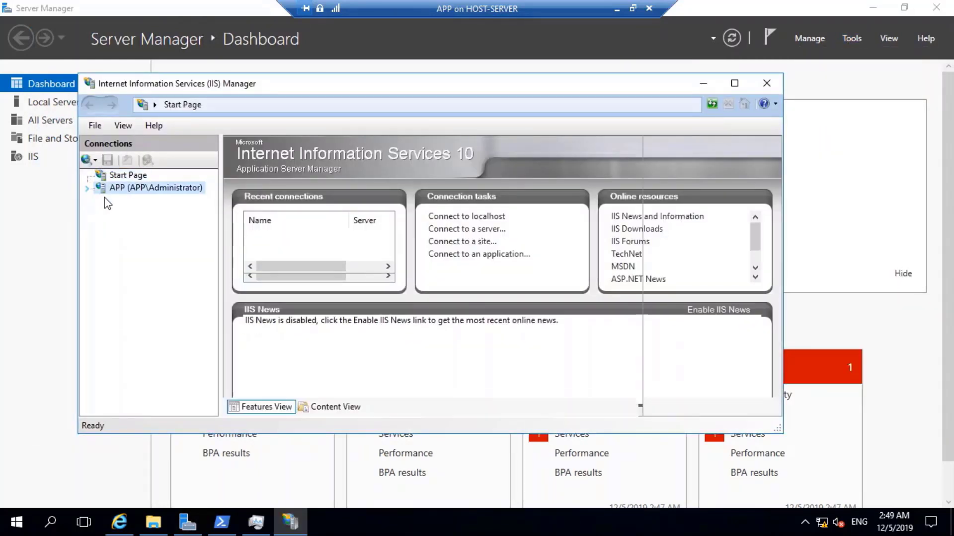
click(100, 213)
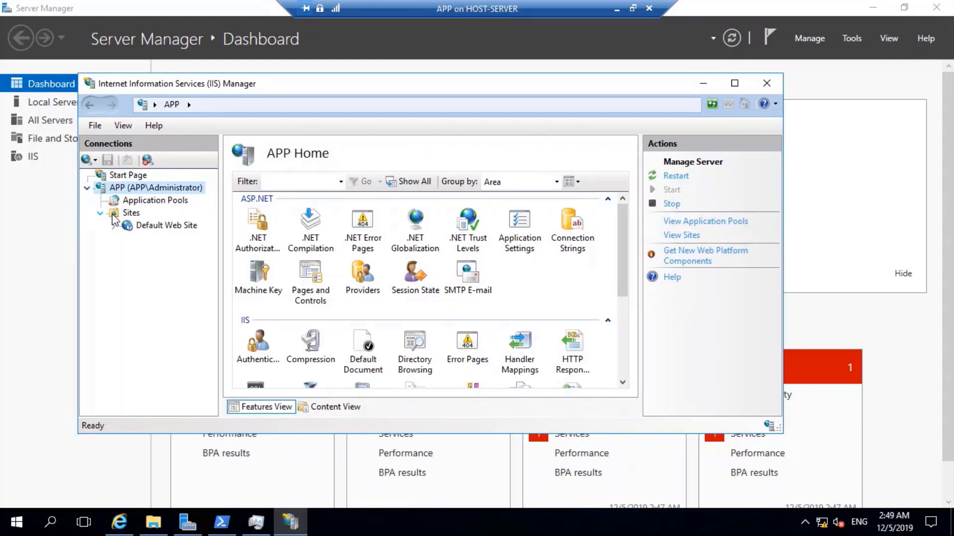
click(151, 225)
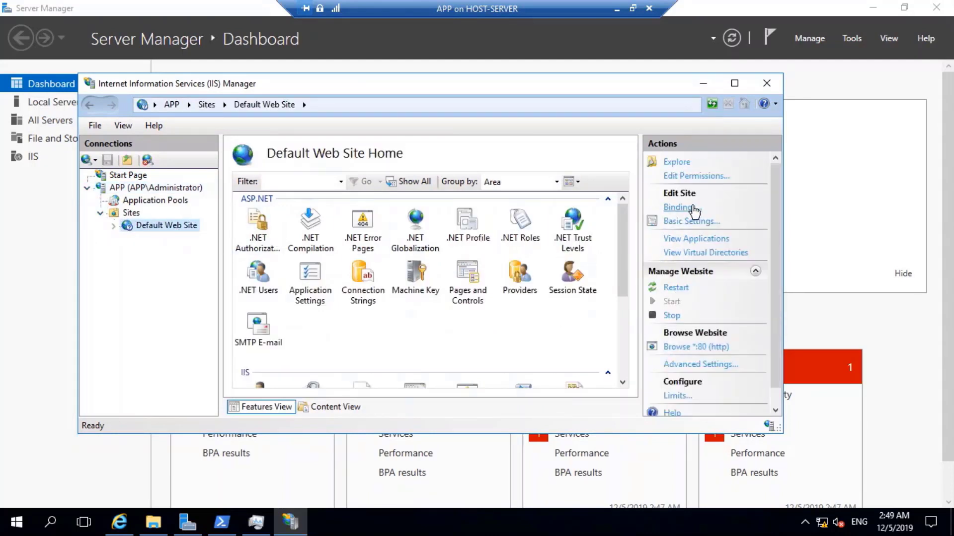
click(683, 207)
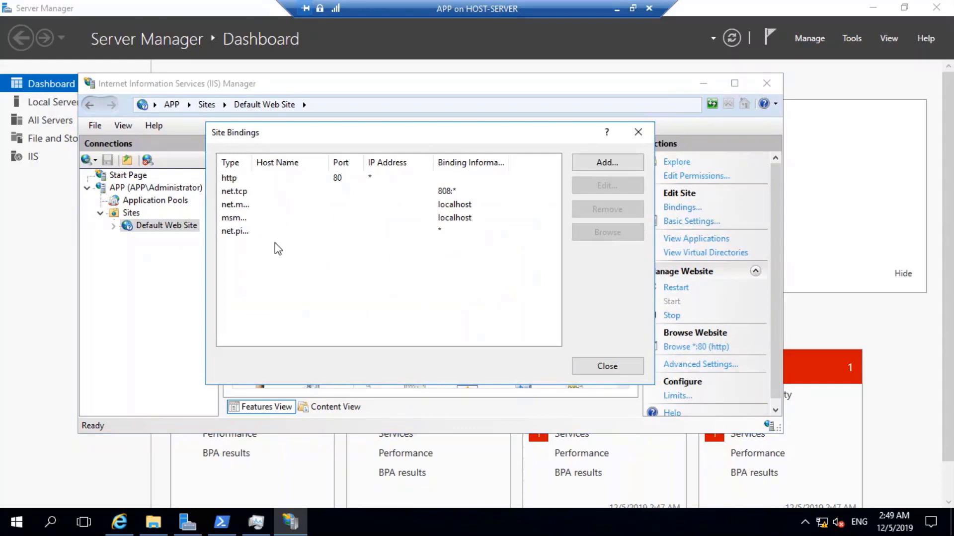
Add an https binding on port 443 for host app.xyz.com with the app.xyz.com certificate.
click(600, 166)
click(321, 197)
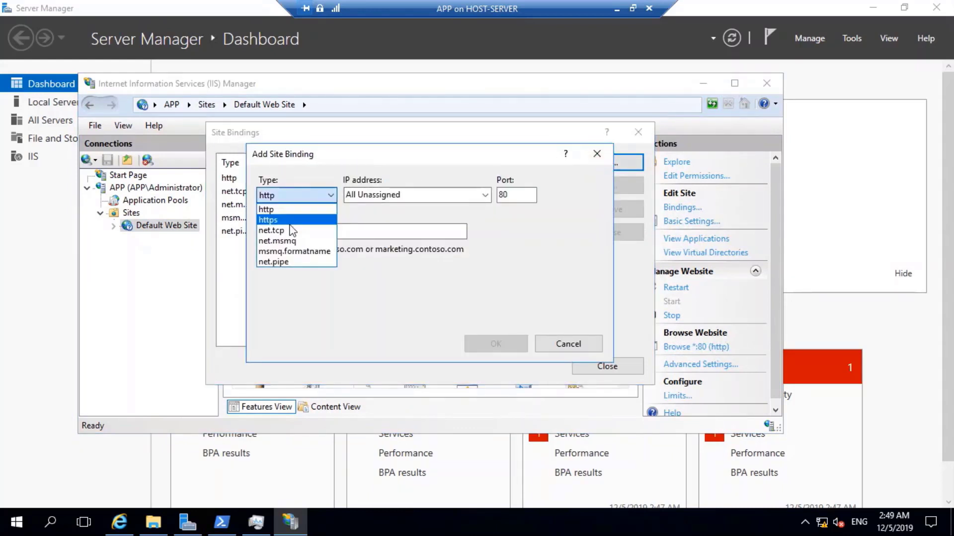
click(278, 220)
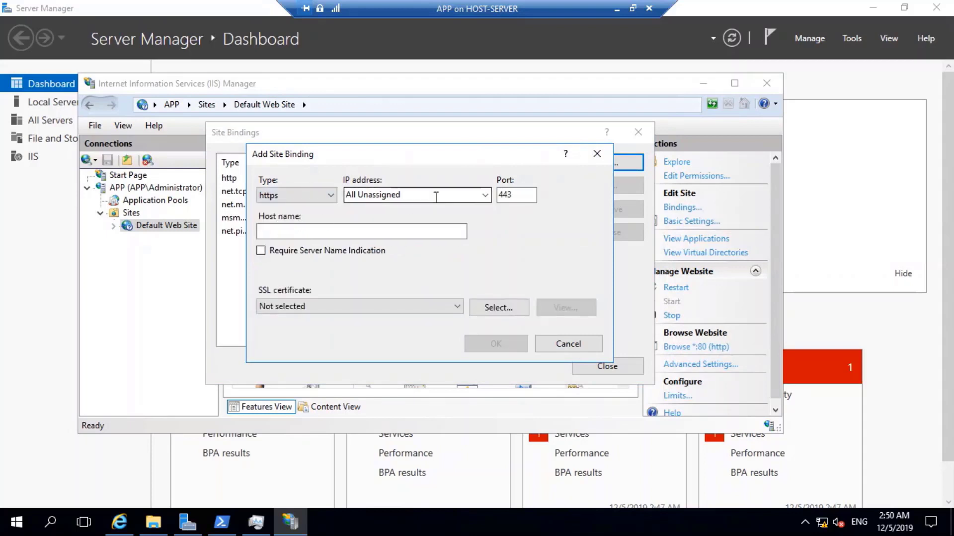
click(484, 194)
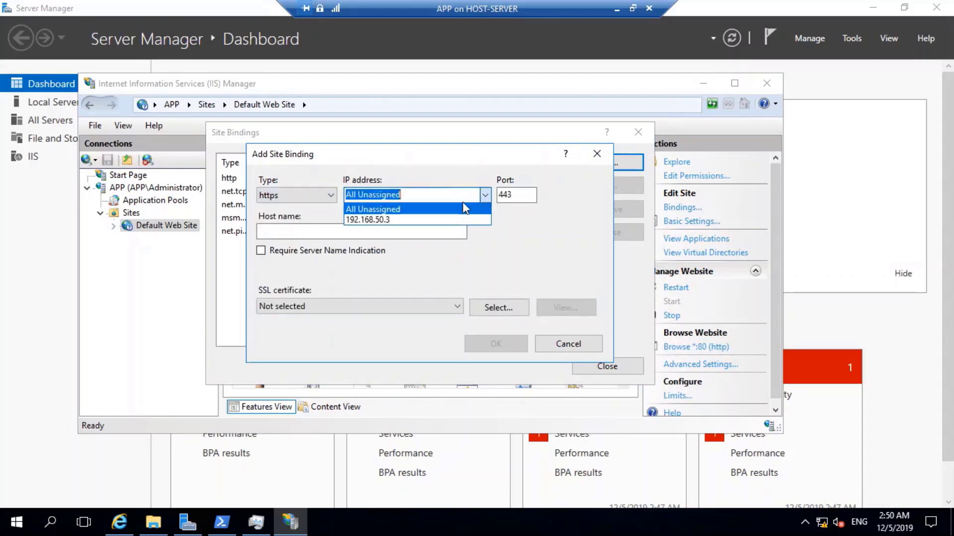
click(405, 210)
click(313, 230)
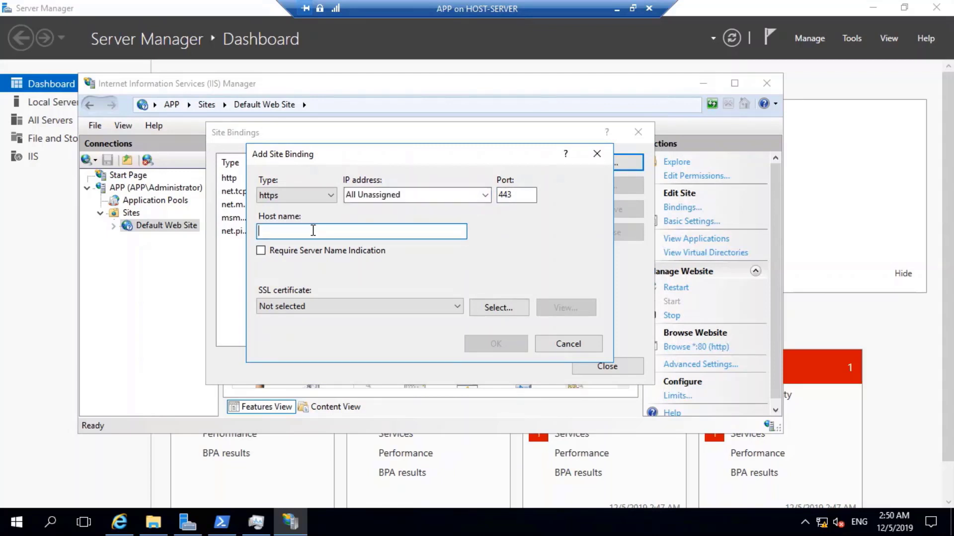
text(app.xyz.com)
click(368, 308)
click(324, 331)
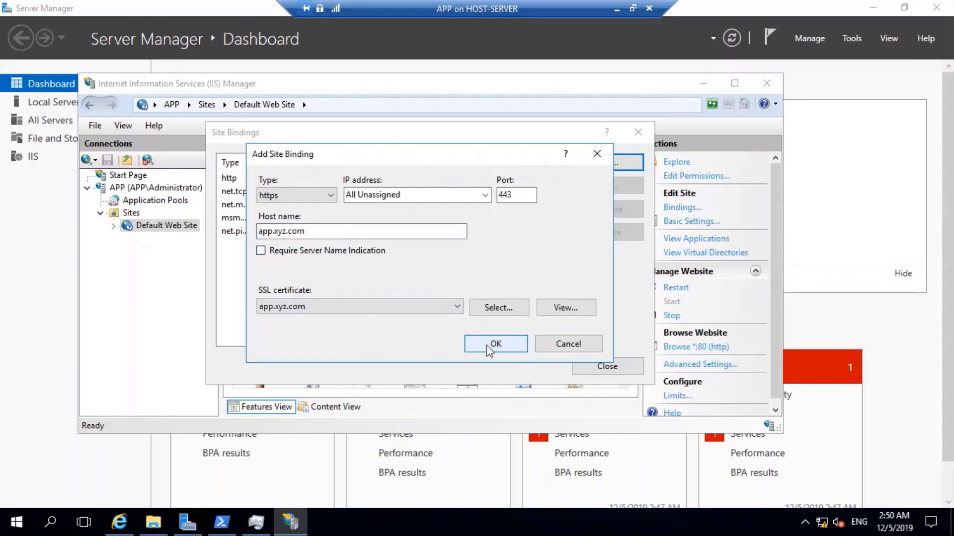
click(496, 344)
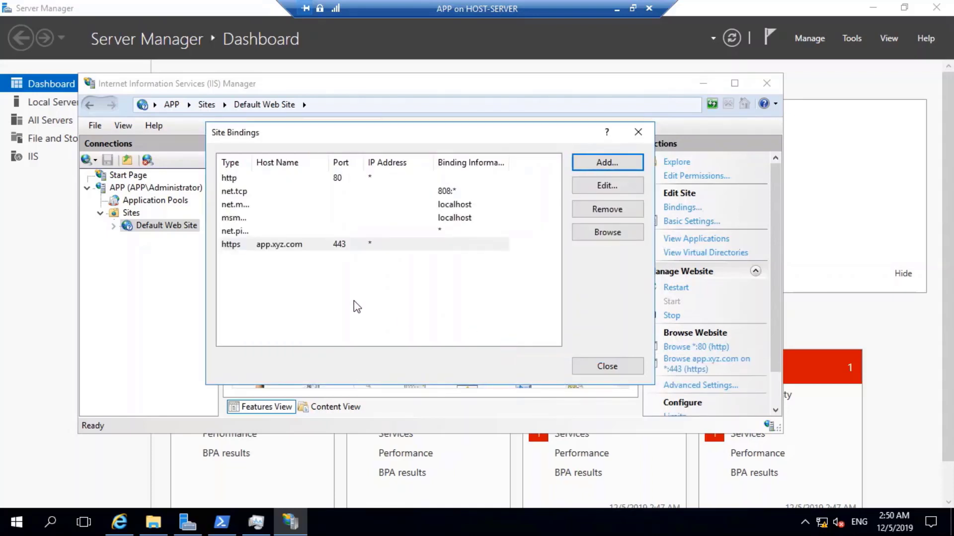
click(609, 366)
click(705, 361)
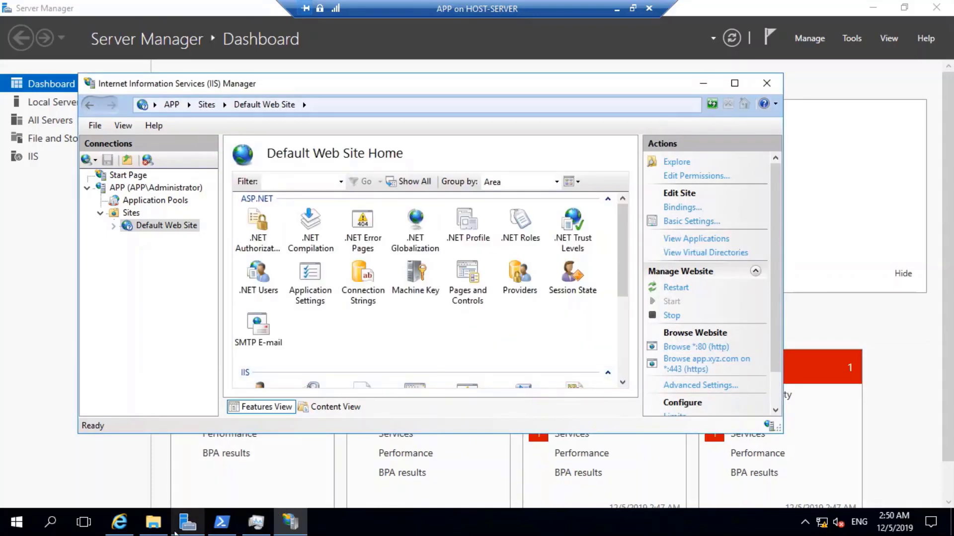
click(231, 53)
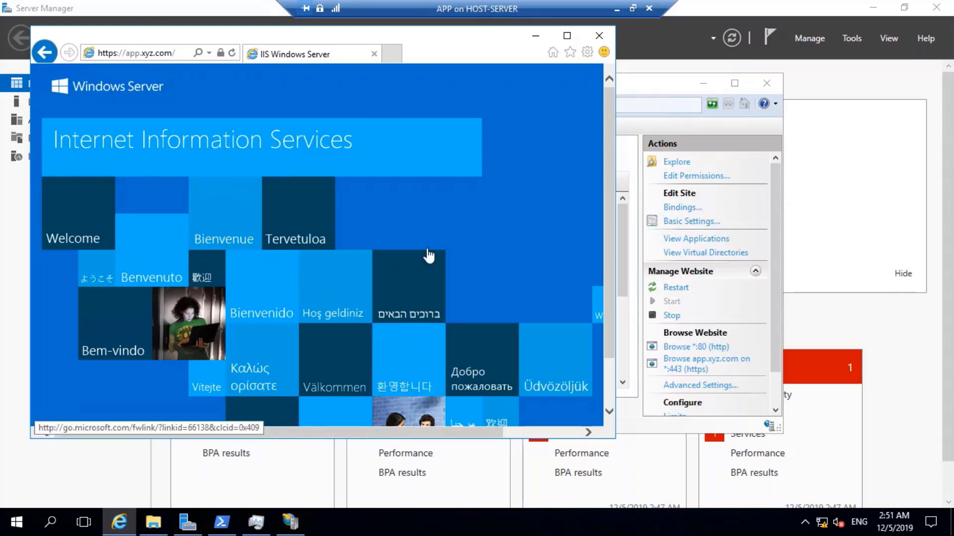
click(616, 9)
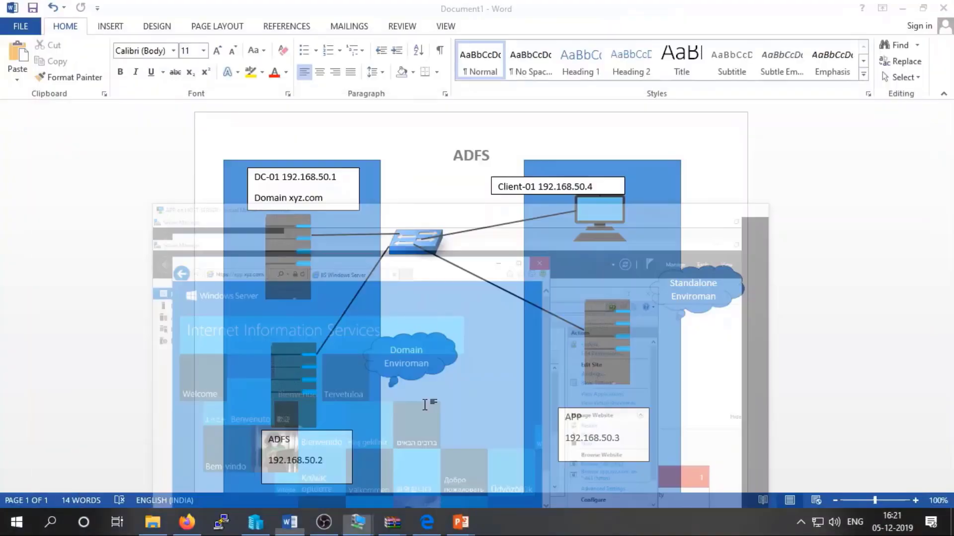
On the ADFS VM, run the Add Roles and Features wizard with adfs.xyz.com as destination server.
mouse_move(355, 523)
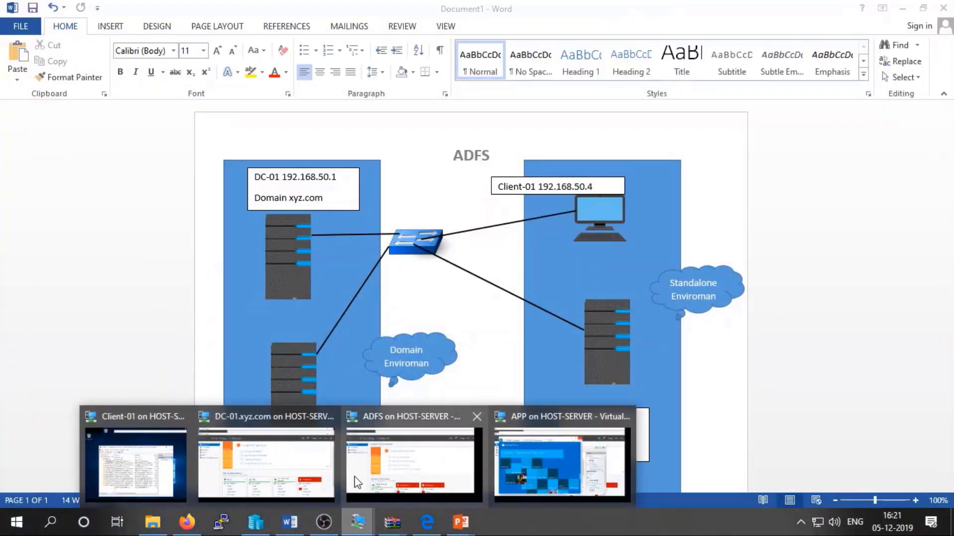
click(396, 455)
click(370, 172)
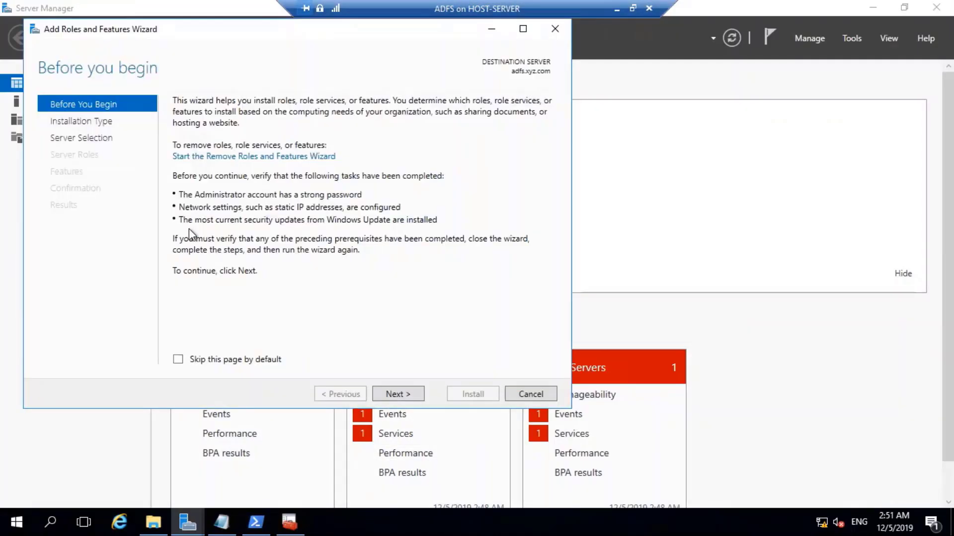
click(388, 394)
click(386, 393)
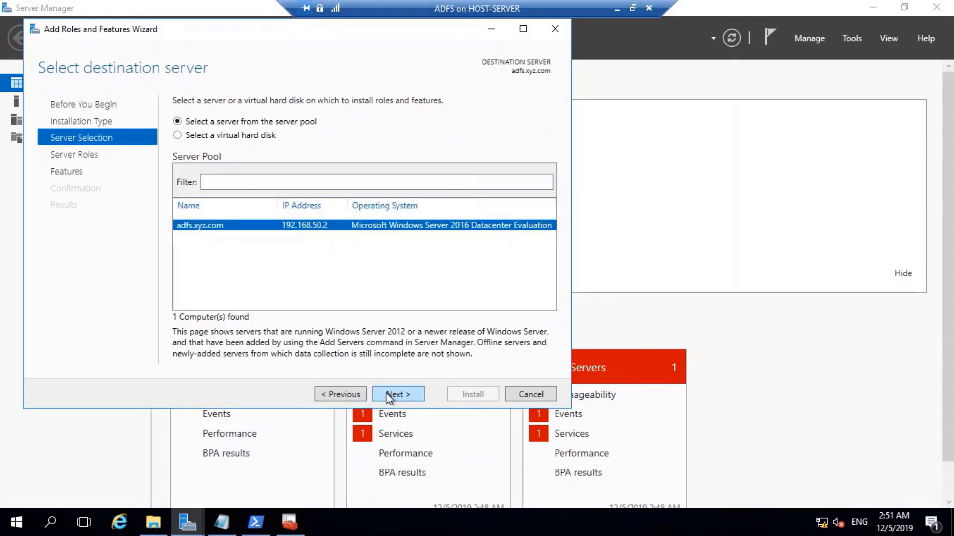
click(386, 393)
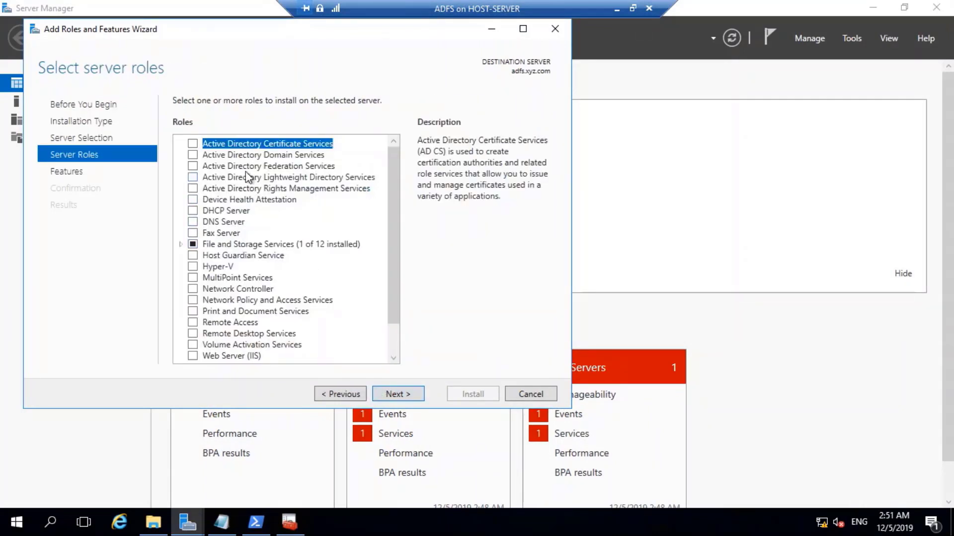
Select the Active Directory Federation Services role, add no features, and start installing it.
click(193, 167)
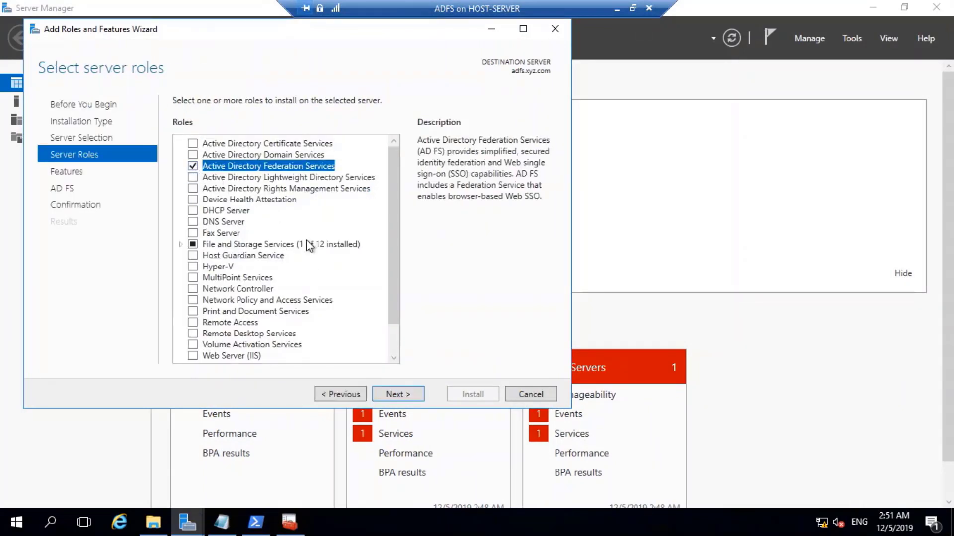
click(407, 393)
click(408, 393)
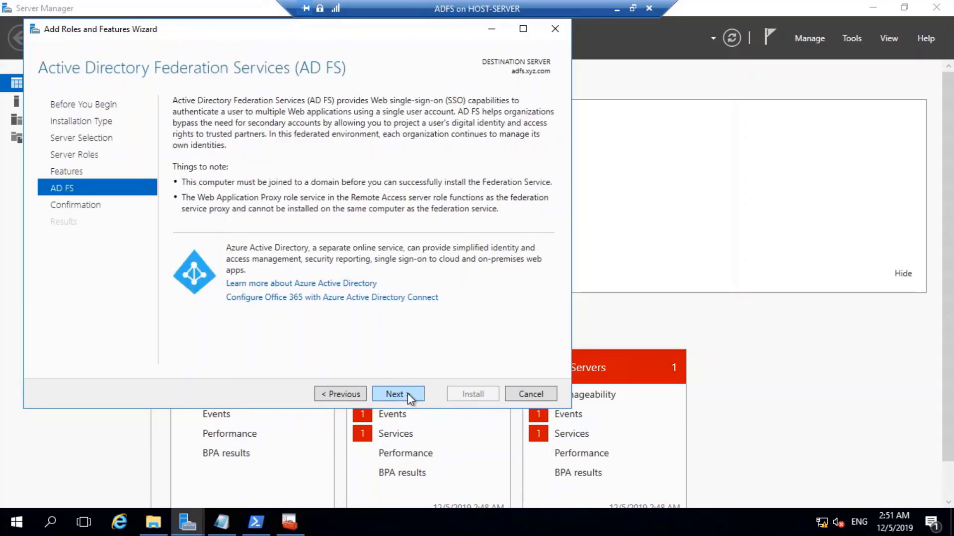
click(407, 393)
click(481, 392)
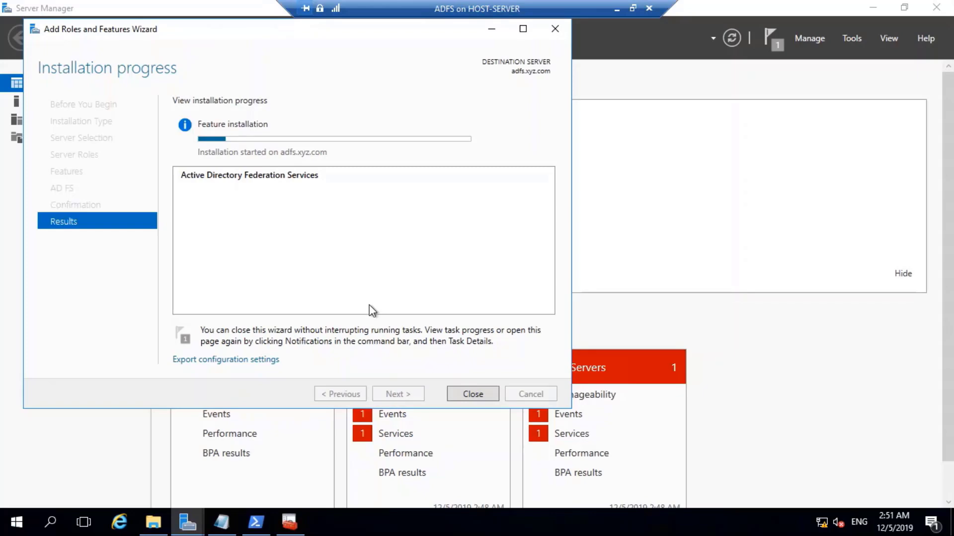
click(616, 9)
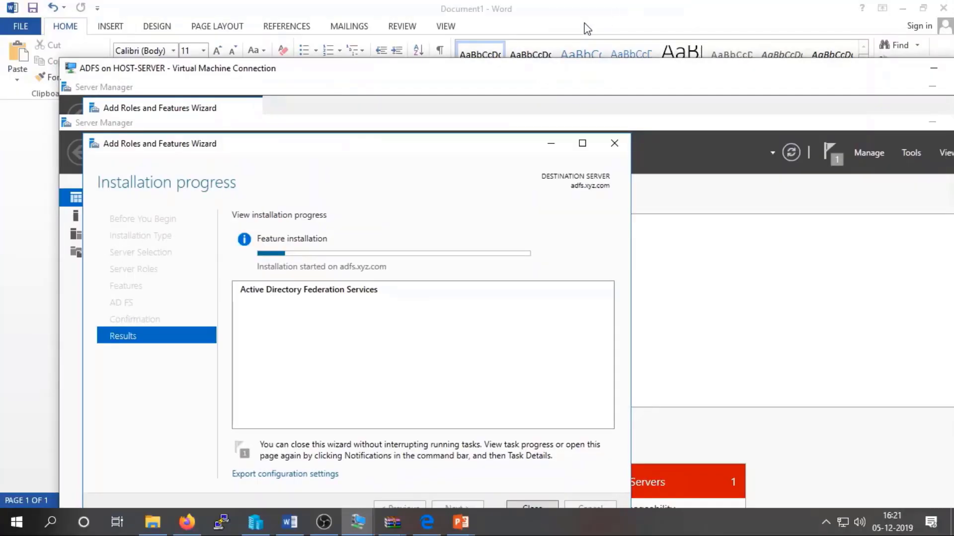
On DC-01, launch Active Directory Users and Computers from the Tools menu.
mouse_move(357, 522)
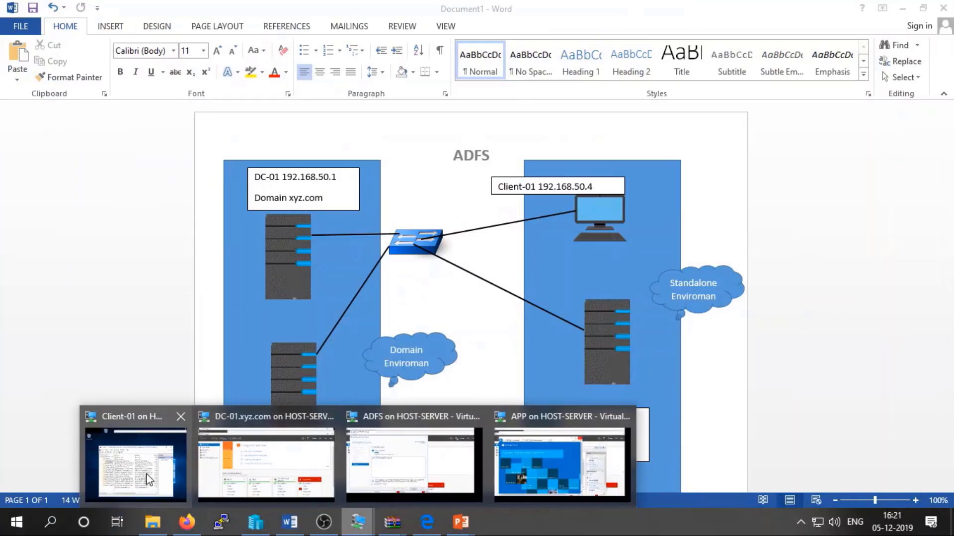
click(273, 460)
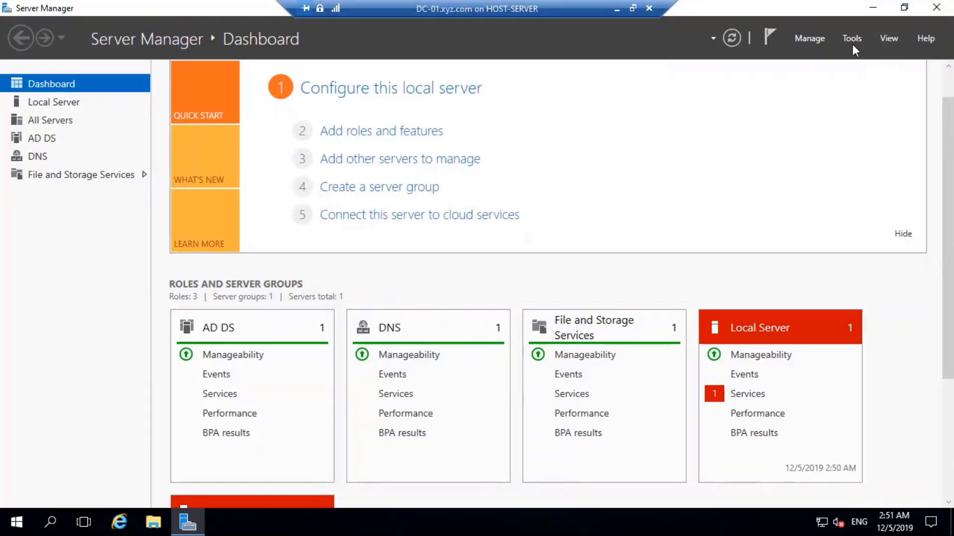
click(851, 43)
click(801, 131)
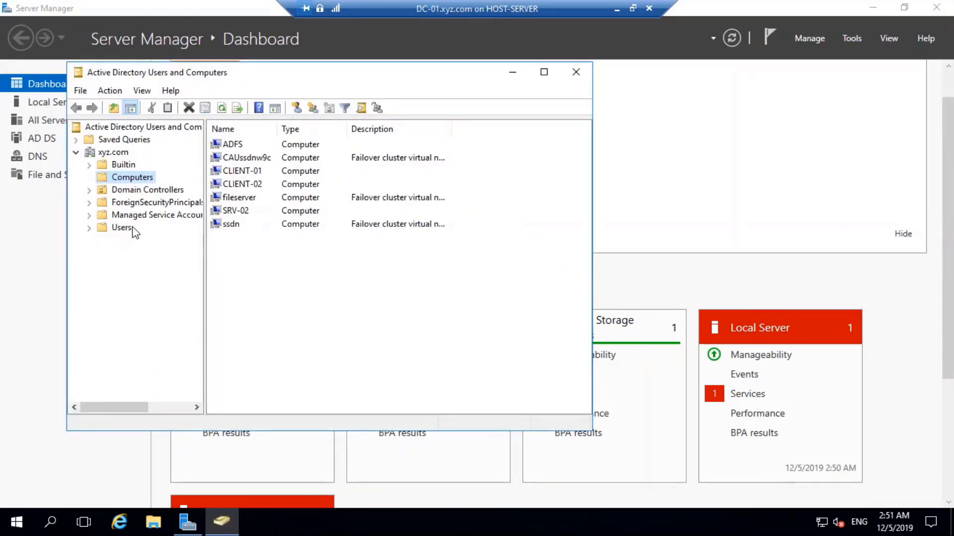
Start a new user in the Users container with first name 'adfs'.
click(127, 228)
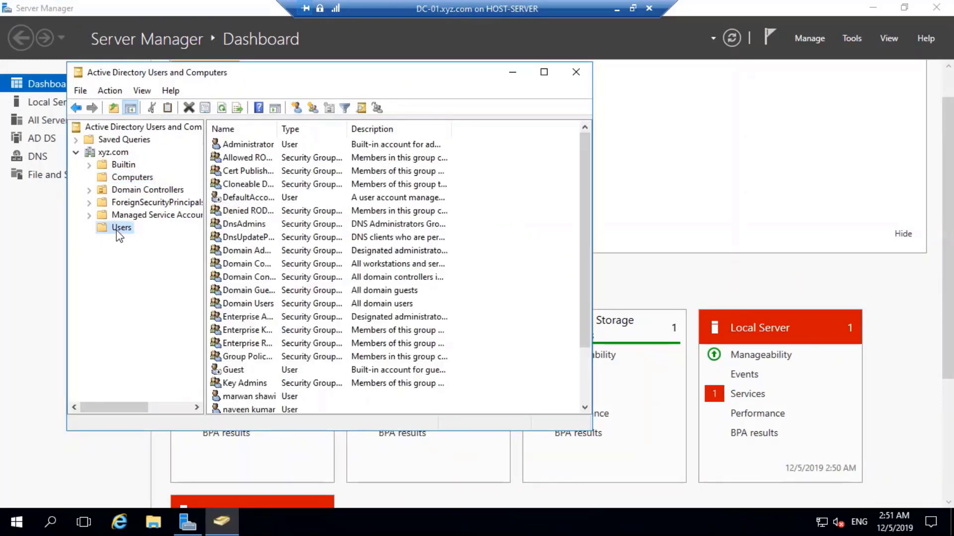
right_click(118, 232)
mouse_move(207, 276)
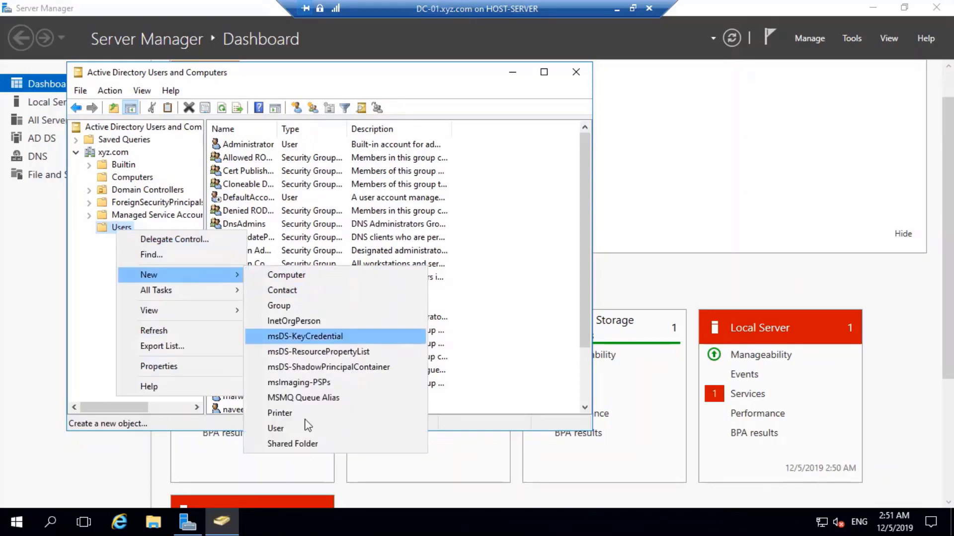
click(358, 429)
text(adfs)
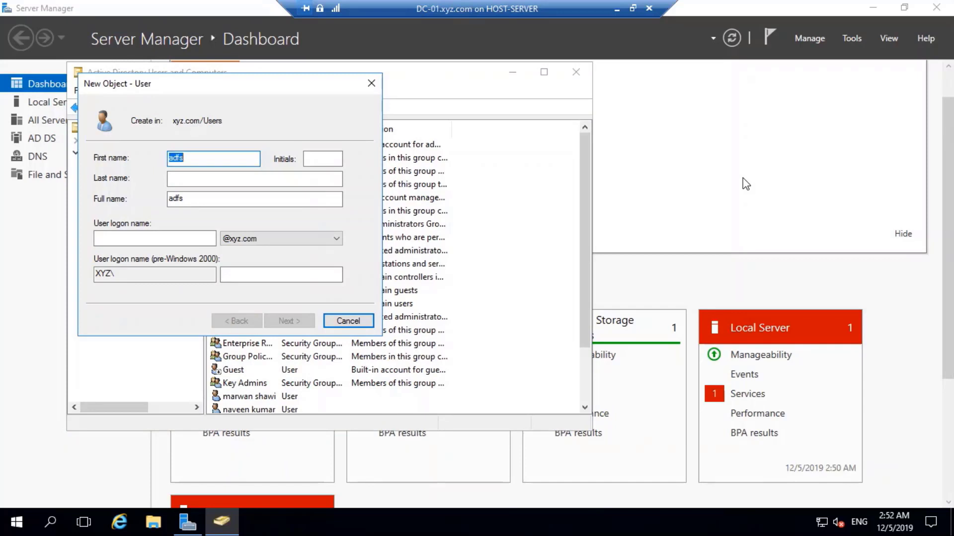
Give the new user logon name 'adfs' and enter its password twice.
click(148, 242)
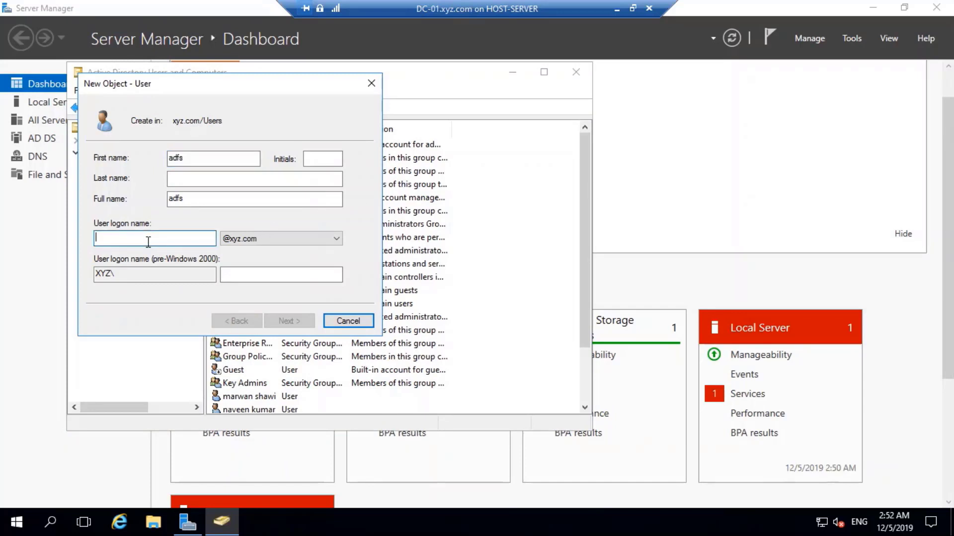
text(adfs)
click(274, 321)
text(adf)
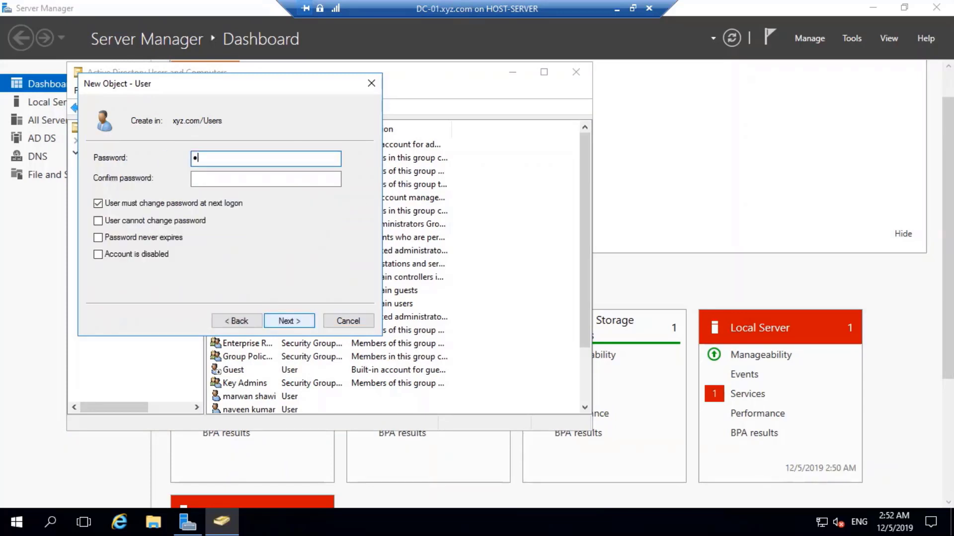
text(s@123)
key(Tab)
text(adfs@123)
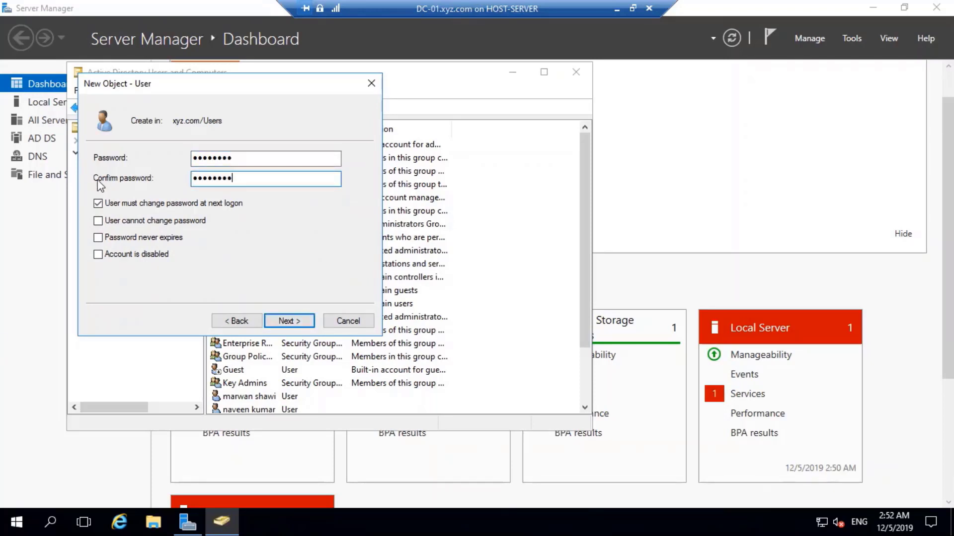
Clear 'must change password at next logon', set 'Password never expires', and finish creating the user.
click(112, 204)
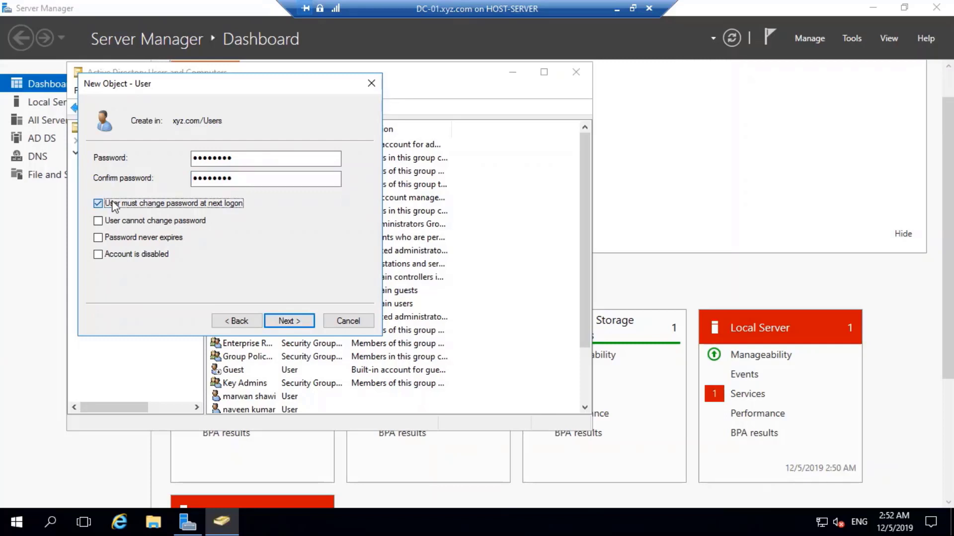
click(123, 238)
click(288, 323)
click(288, 320)
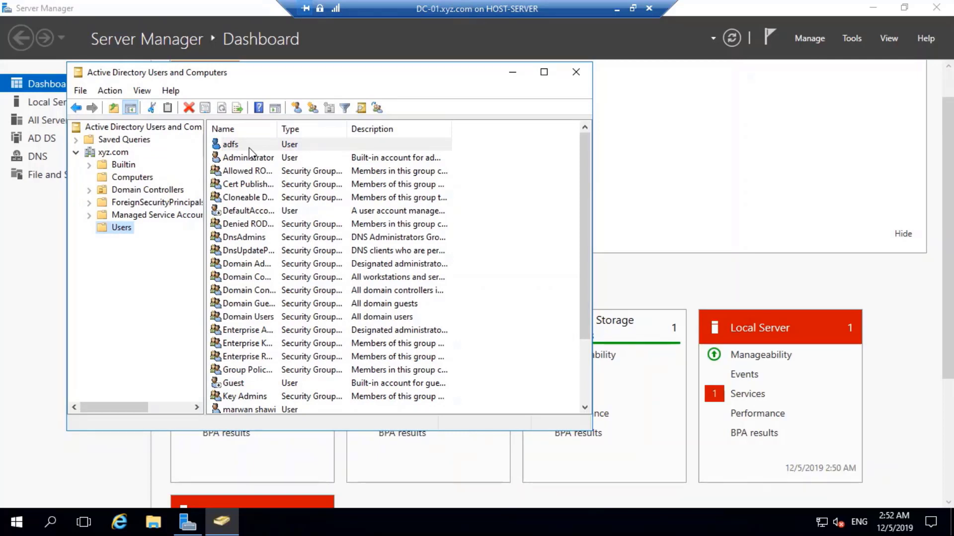
click(618, 11)
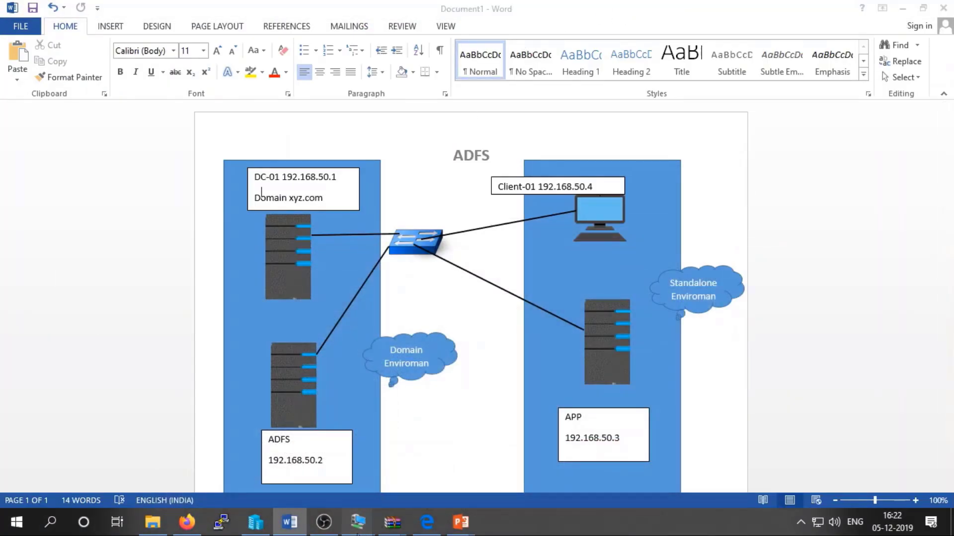
On the ADFS VM, turn off Windows Firewall for domain networks via firewall.cpl.
mouse_move(357, 527)
click(381, 455)
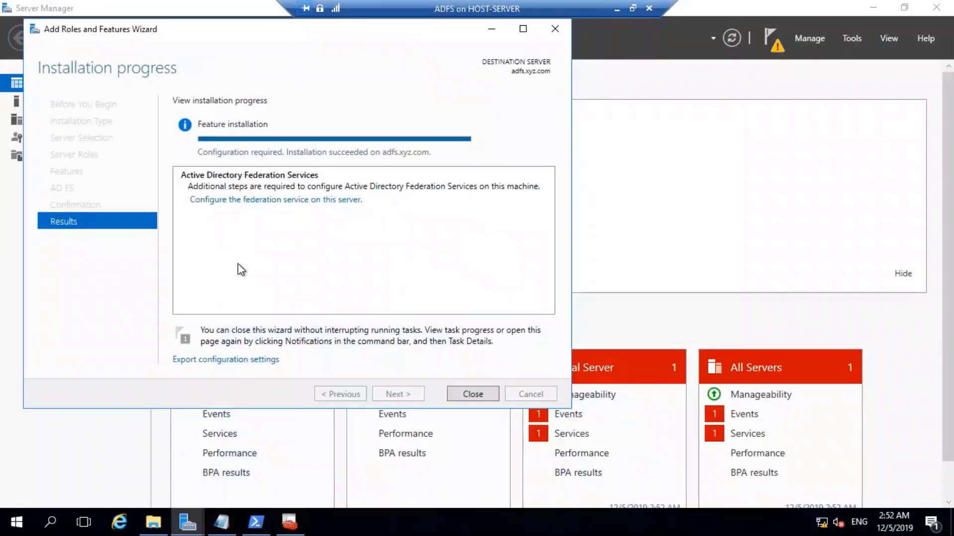
key(super+r)
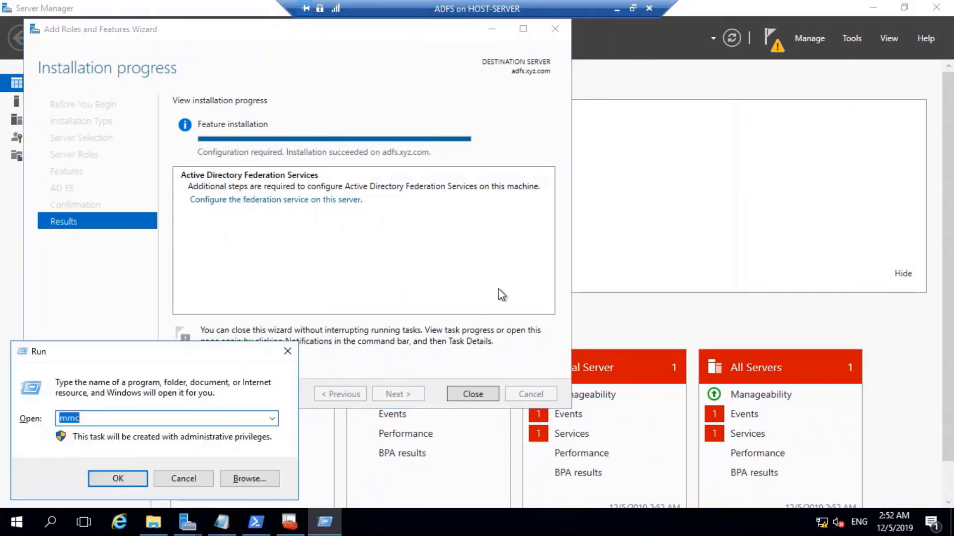
text(firewall.cpl)
key(Return)
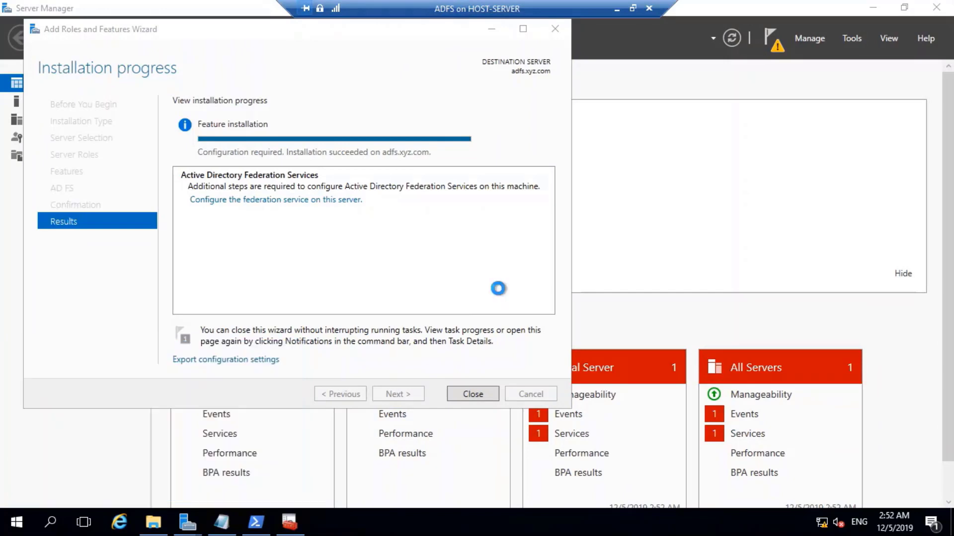
click(204, 184)
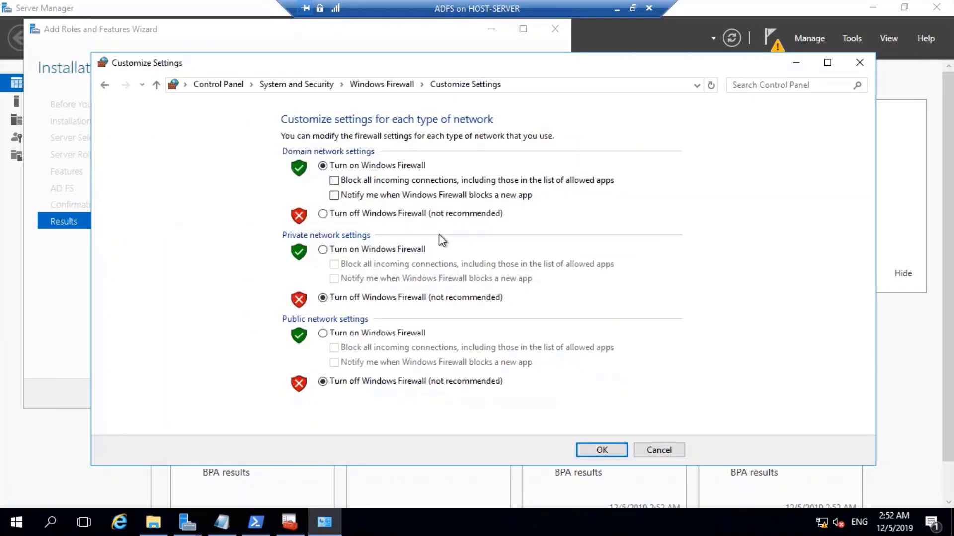
click(361, 216)
click(602, 450)
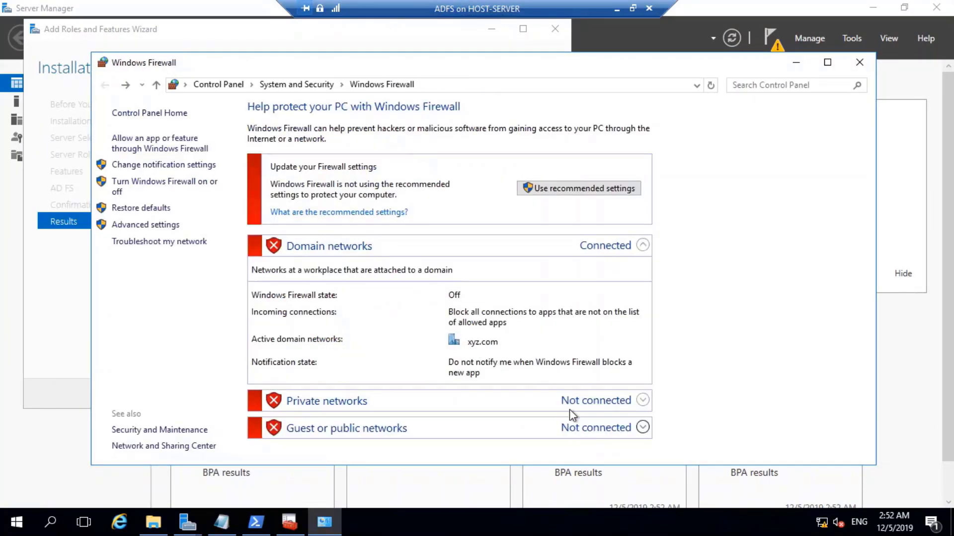
Close the firewall settings and finished install wizard, and show the pending post-deployment tasks.
click(856, 62)
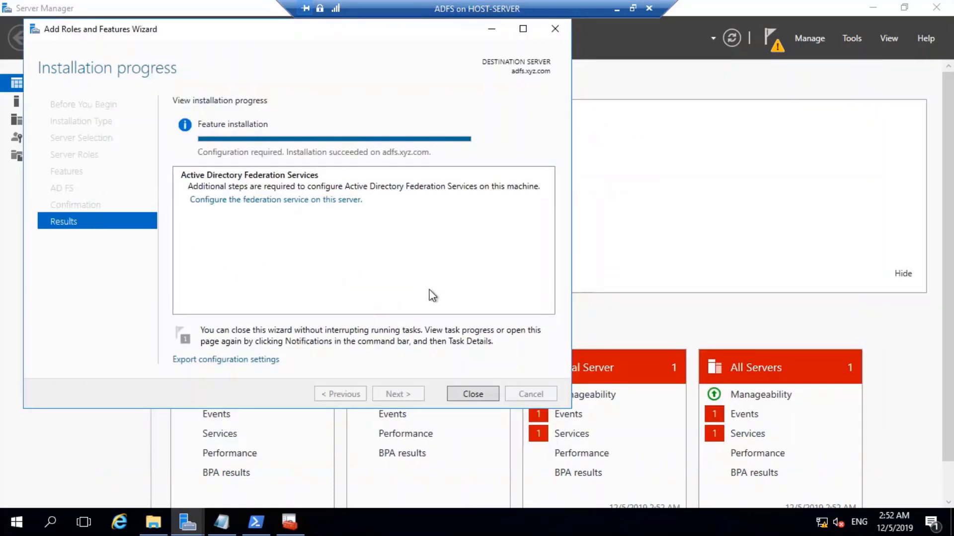
click(484, 393)
click(771, 40)
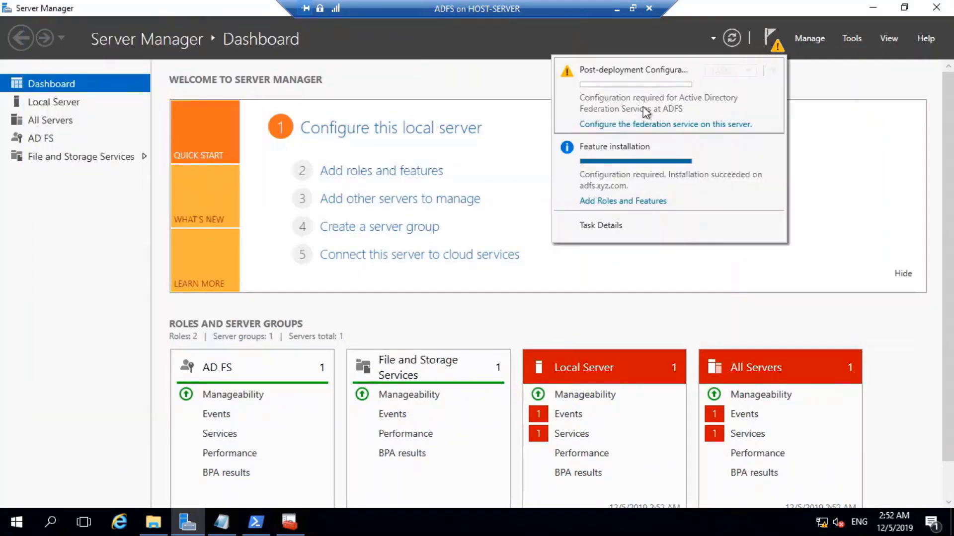
Create the first federation server using the adfs.xyz.com certificate and display name 'XYZ Corp'.
click(635, 130)
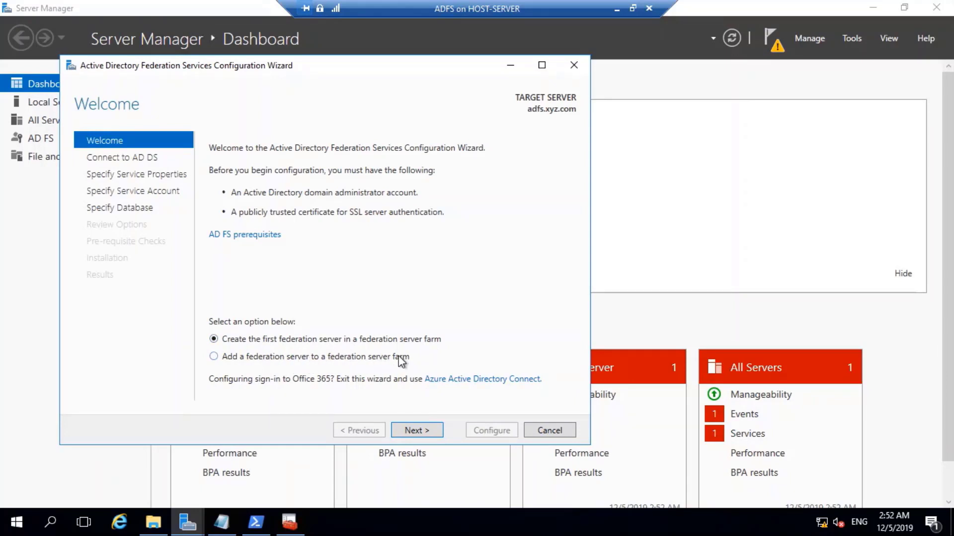
click(425, 433)
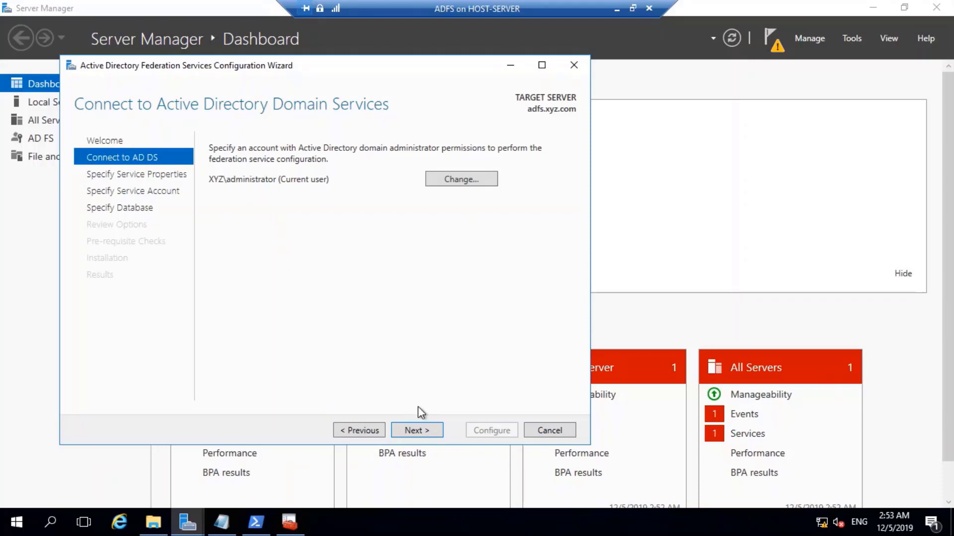
click(427, 430)
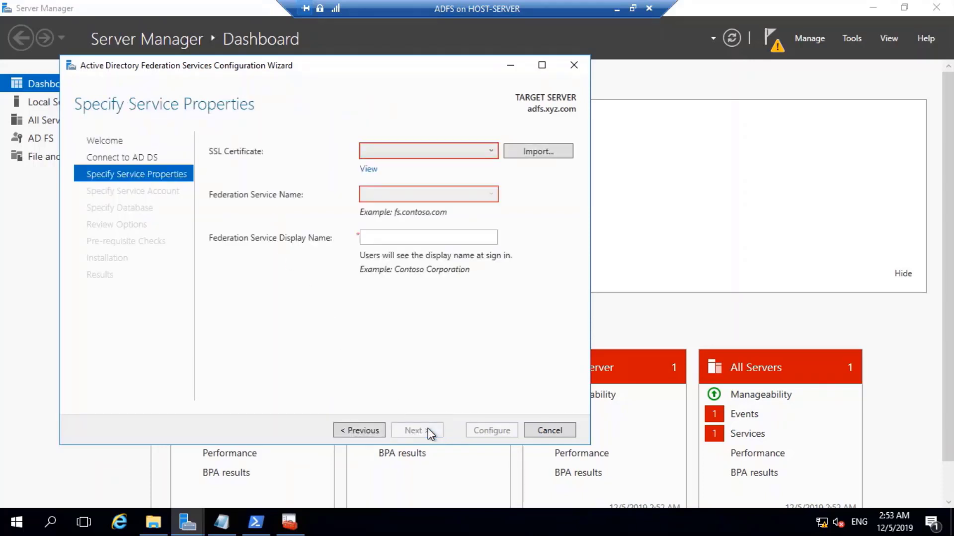
click(446, 146)
click(409, 169)
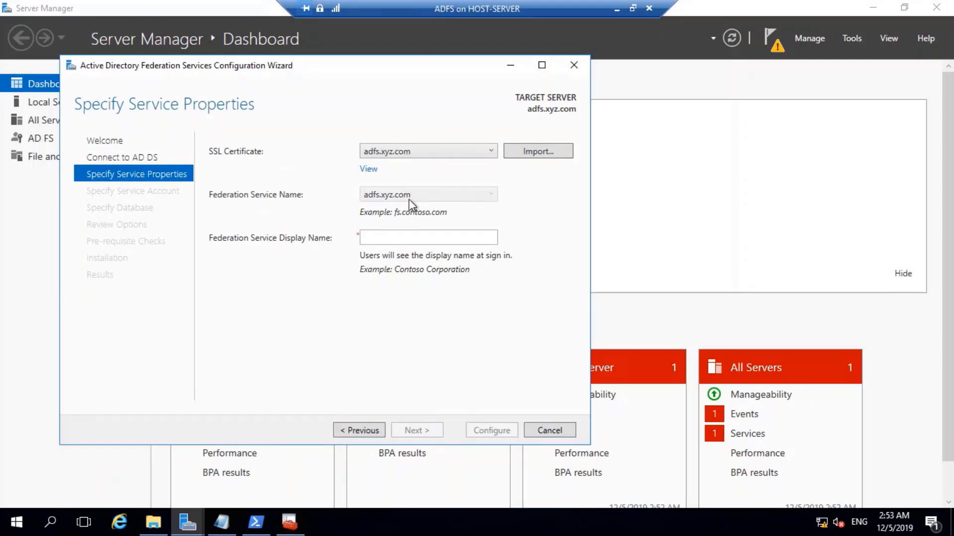
click(402, 239)
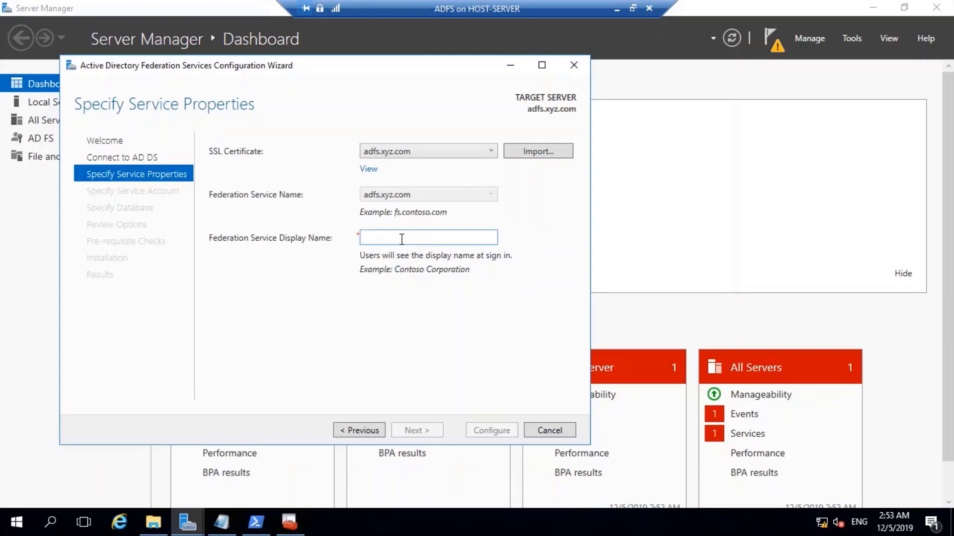
text(XYZ)
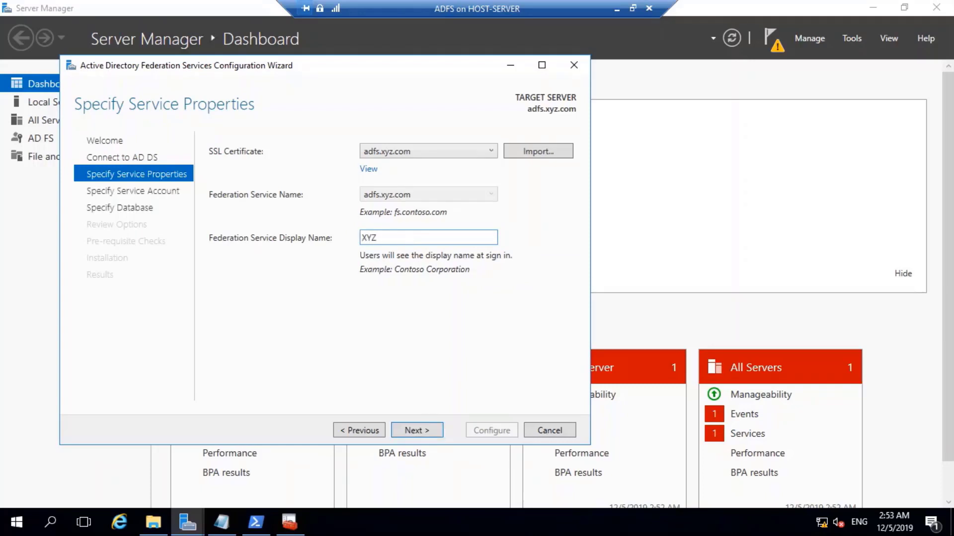
text( Corp)
click(419, 432)
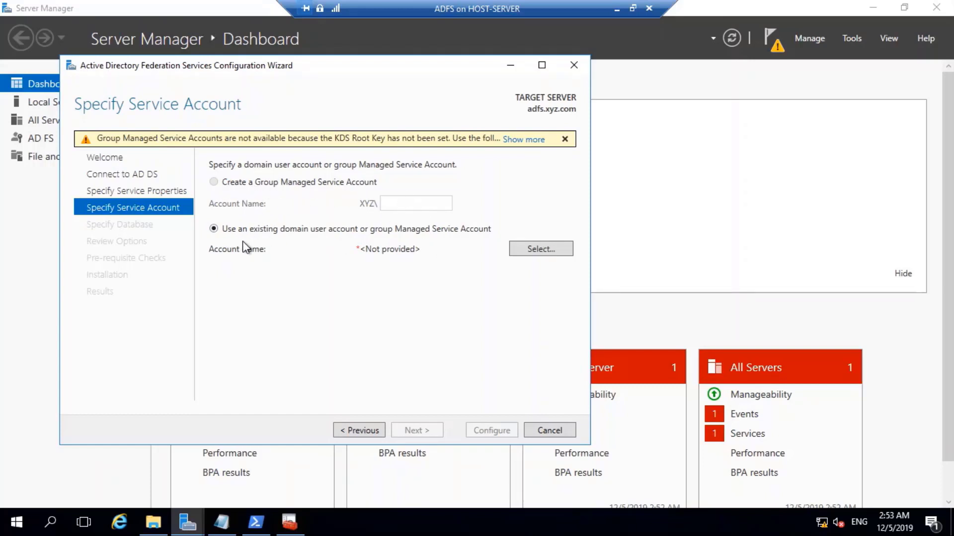
Set the existing XYZ\adfs account as the federation service account and enter its password.
click(534, 249)
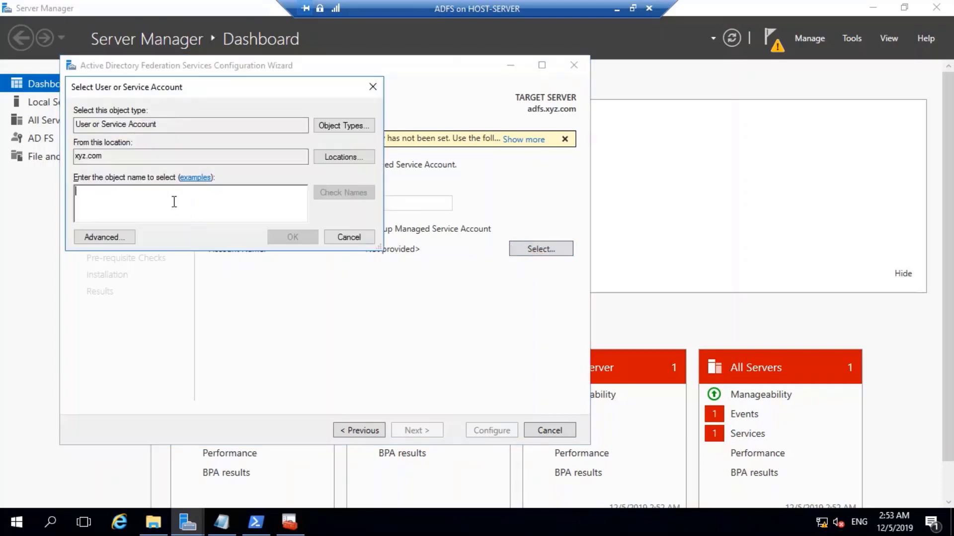
text(adfs)
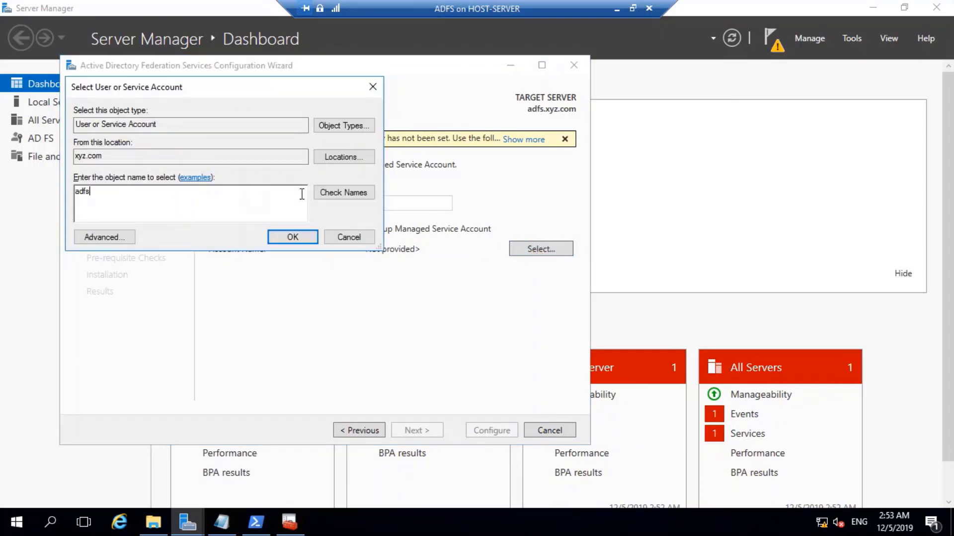
click(341, 193)
click(293, 237)
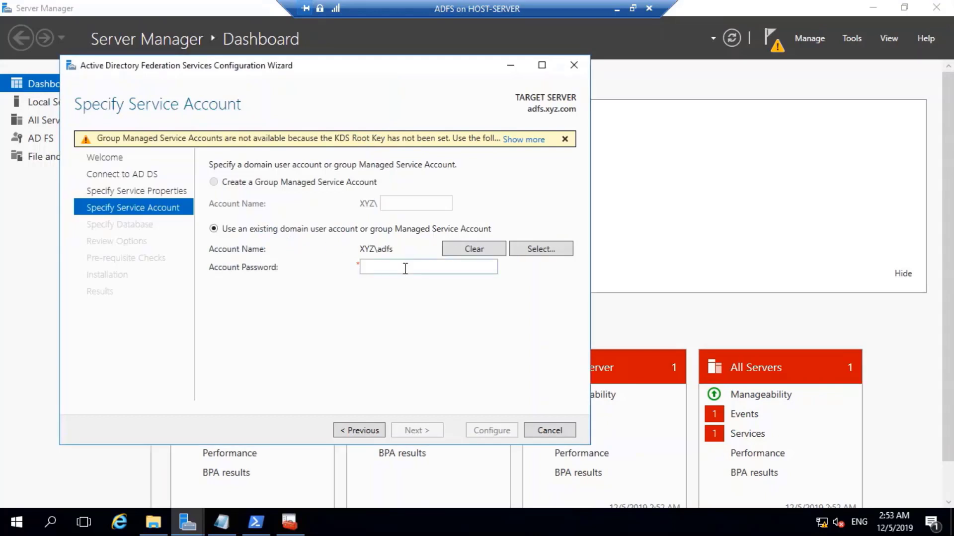
click(388, 268)
text(*****)
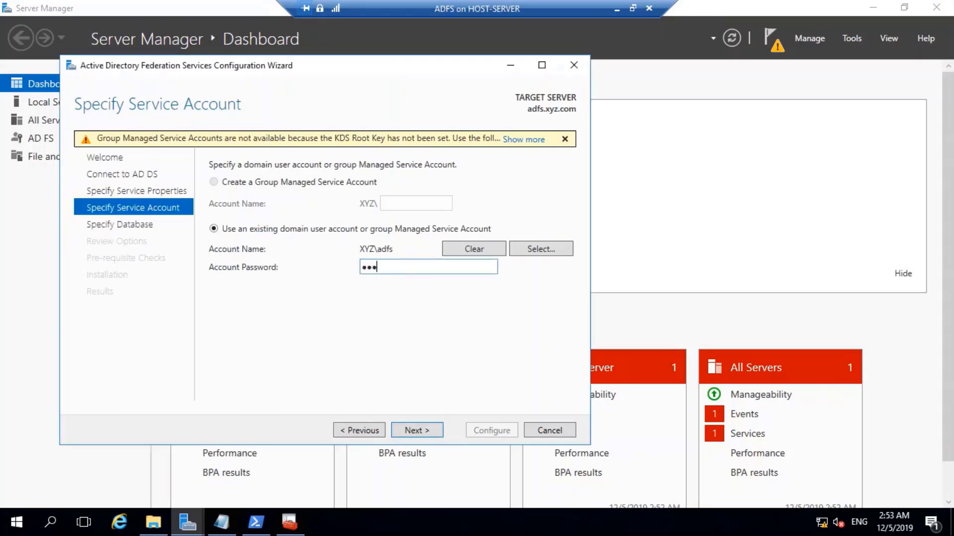
text(***)
click(427, 429)
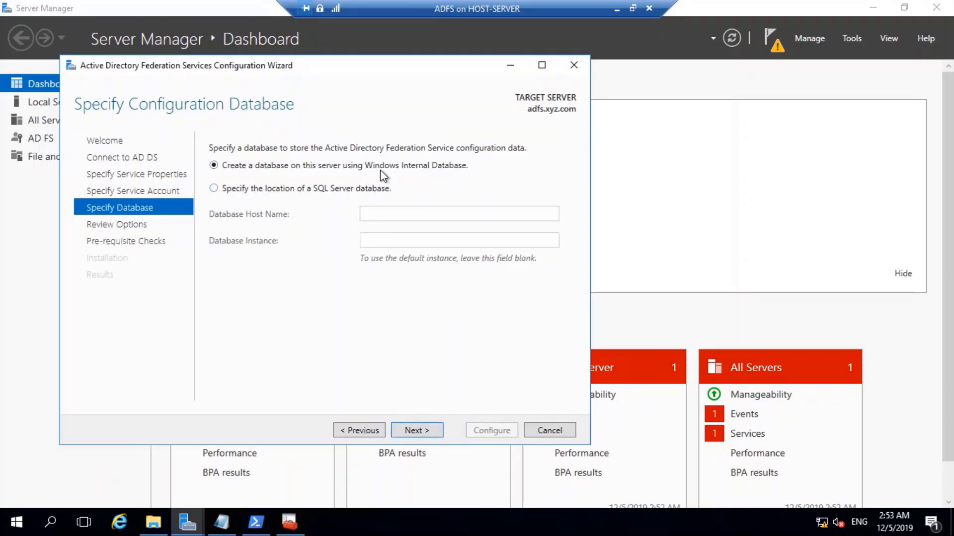
Keep Windows Internal Database, pass the prerequisite checks, and start the federation service configuration.
click(430, 432)
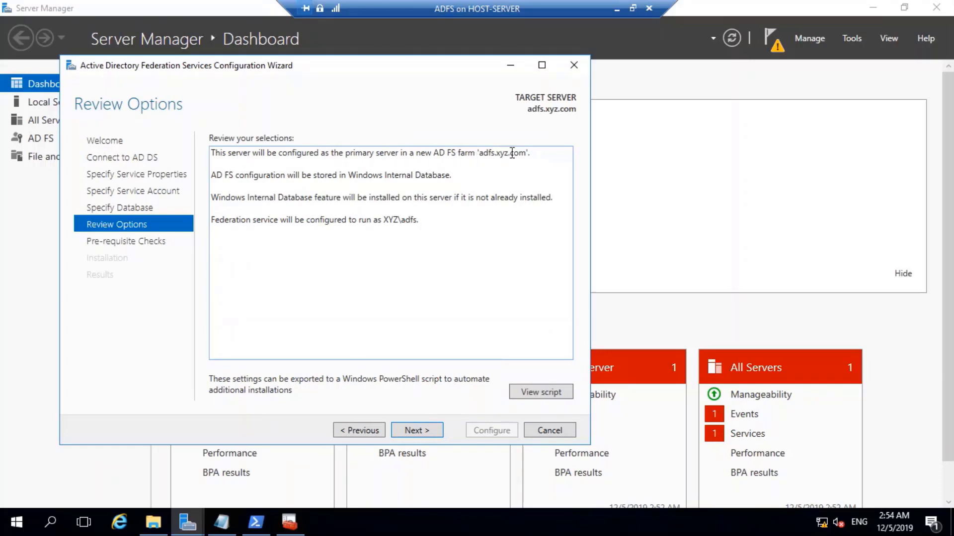
click(420, 430)
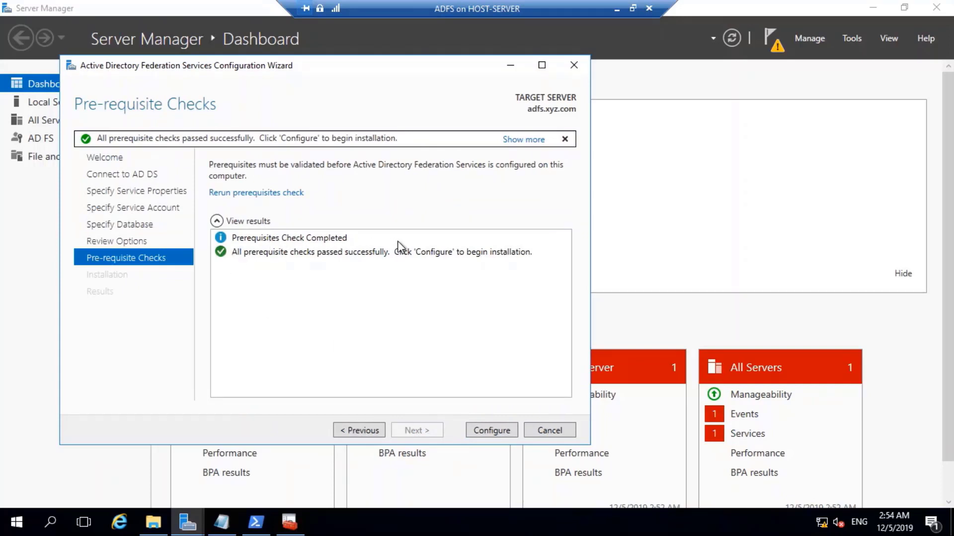
click(491, 431)
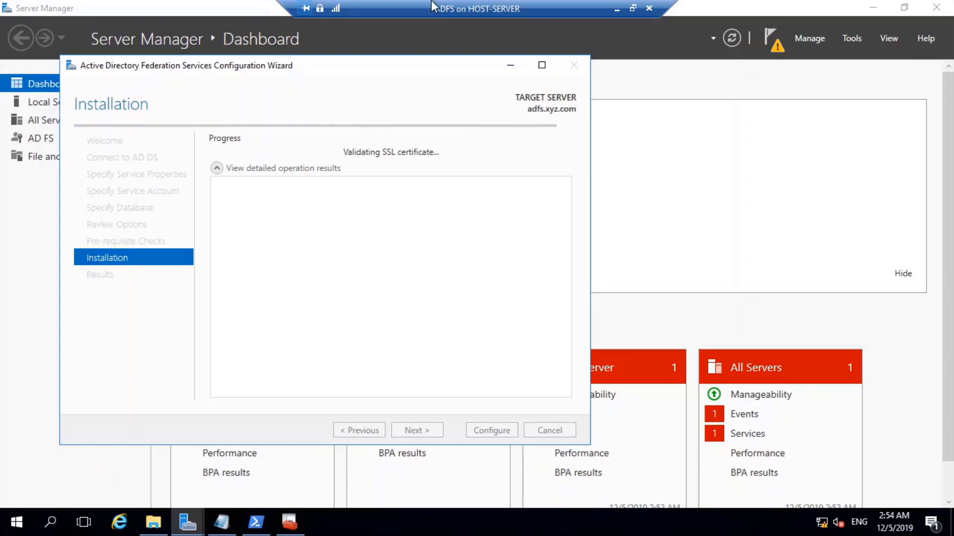
Take the VM out of full screen and check the tray while Windows Internal Database installs.
click(633, 8)
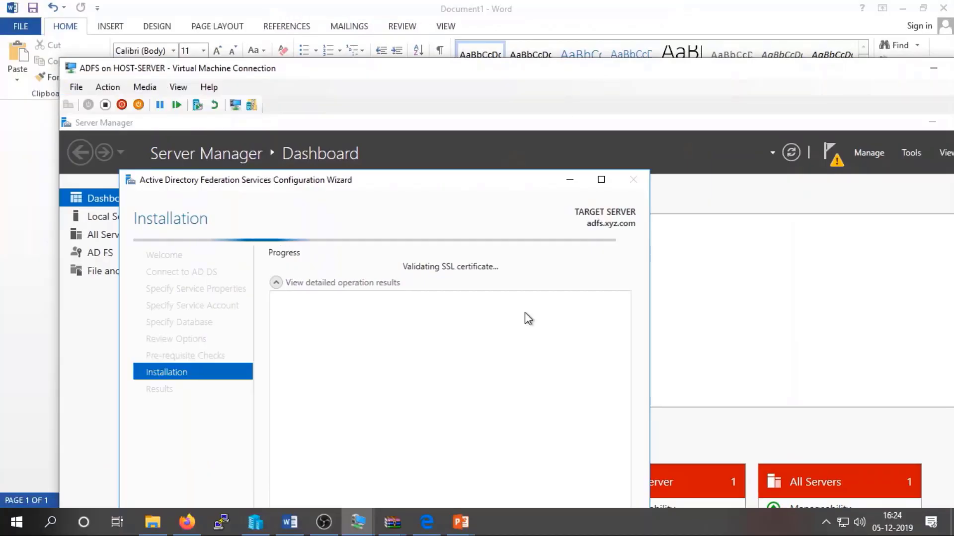
click(799, 526)
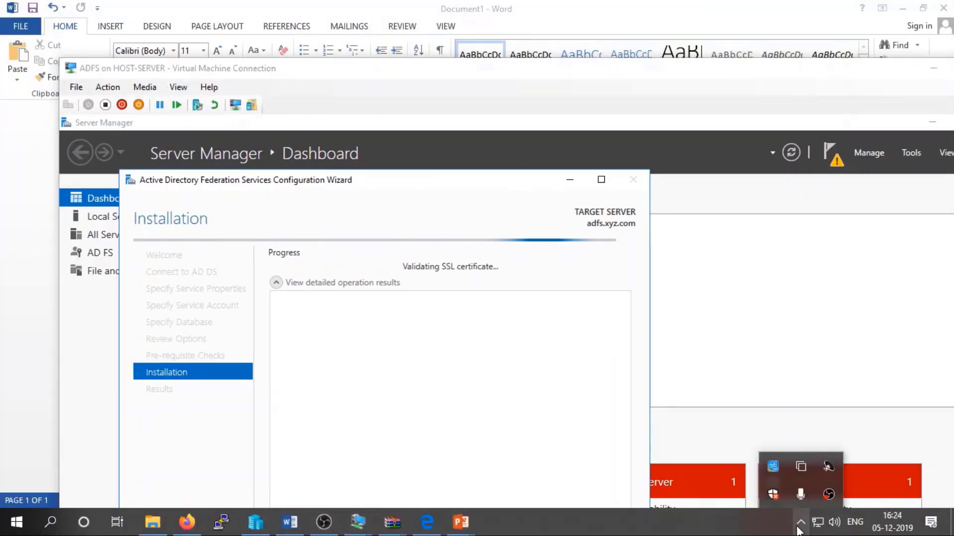
click(800, 526)
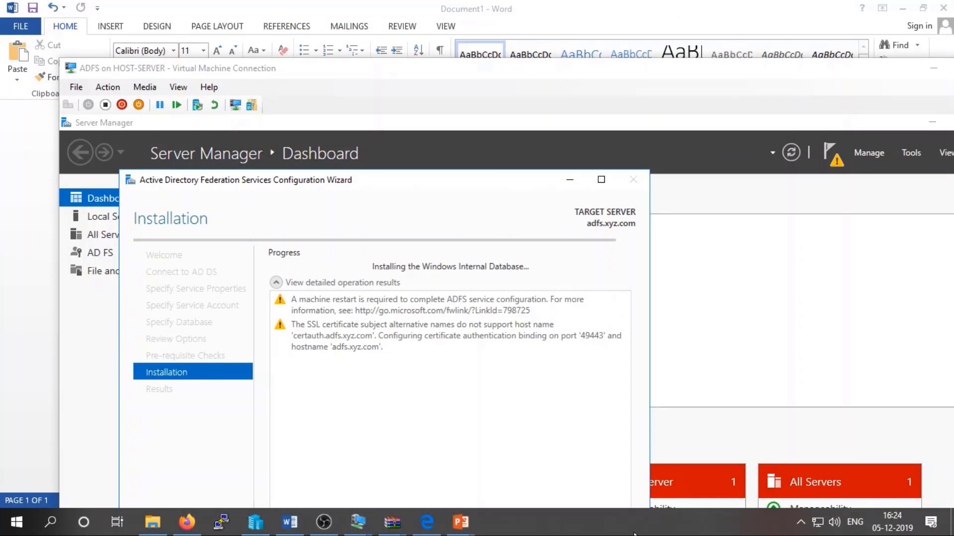
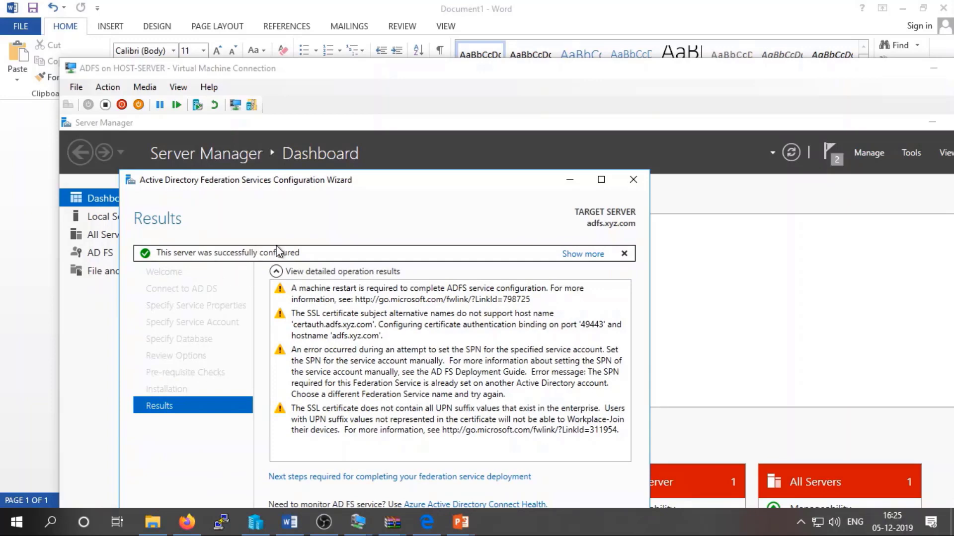
Switch the VM connection to full-screen mode and close the finished AD FS Configuration Wizard.
click(178, 88)
click(179, 87)
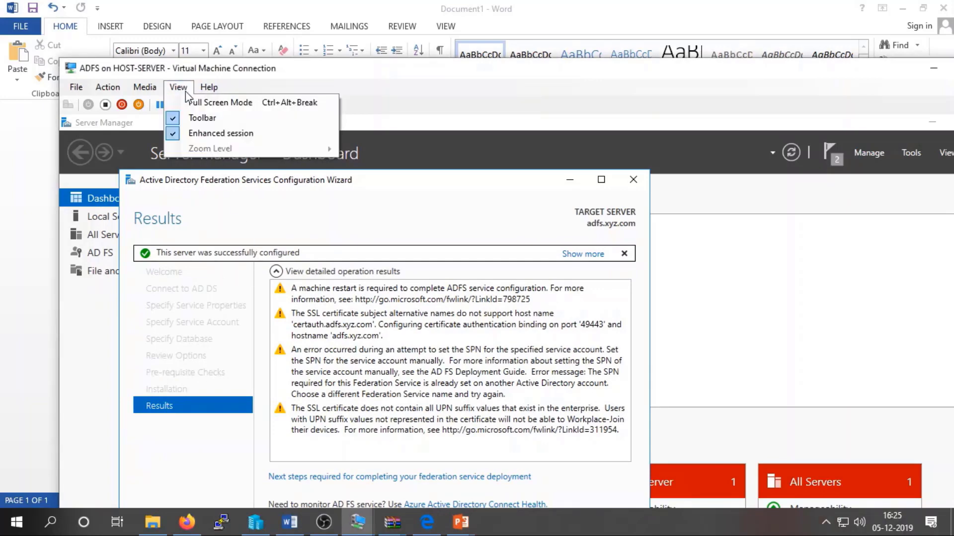
click(197, 103)
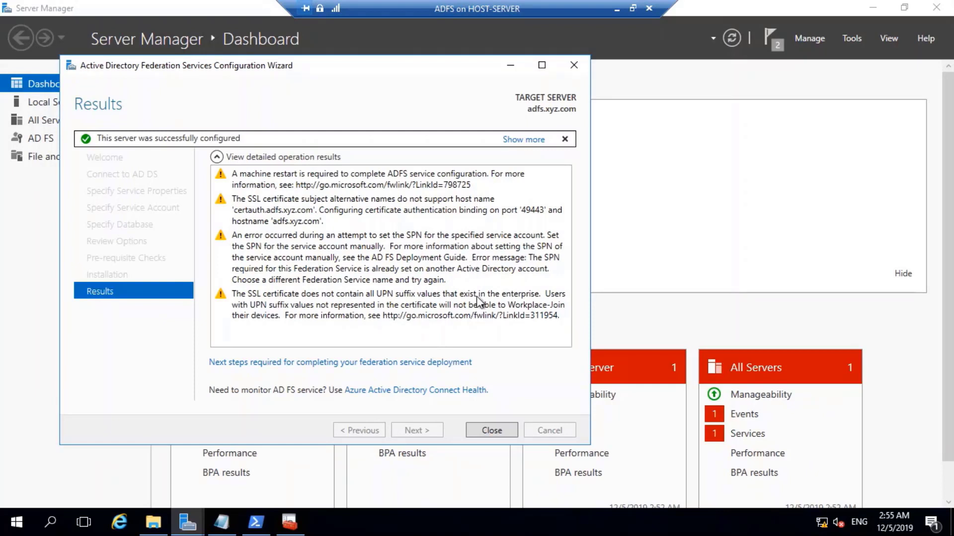
click(490, 436)
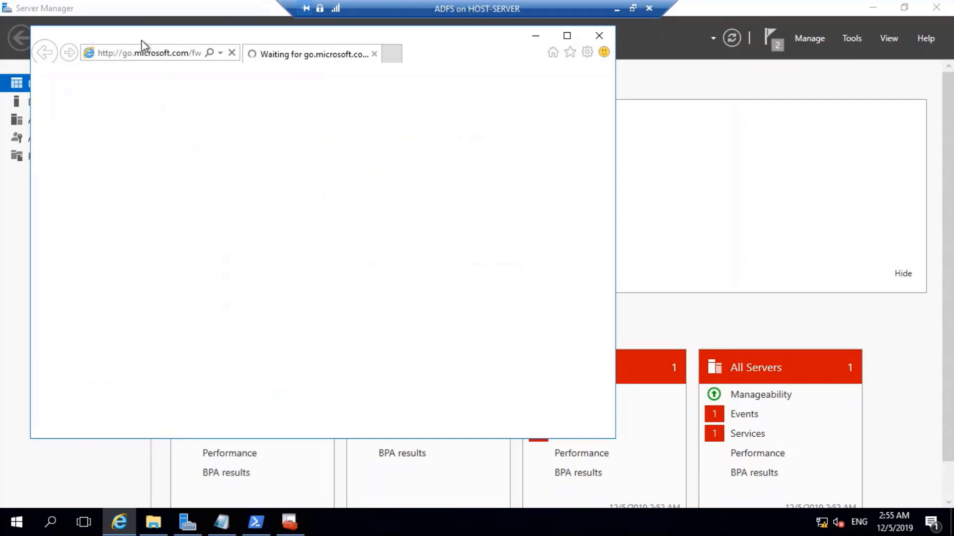
Load app.xyz.com in Internet Explorer, dismissing the browser setup prompt.
click(150, 48)
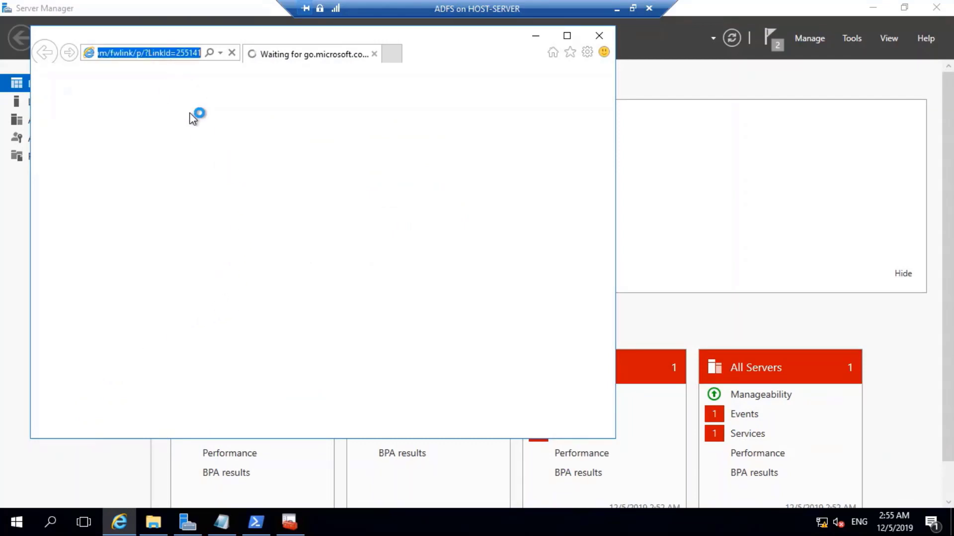
text(app)
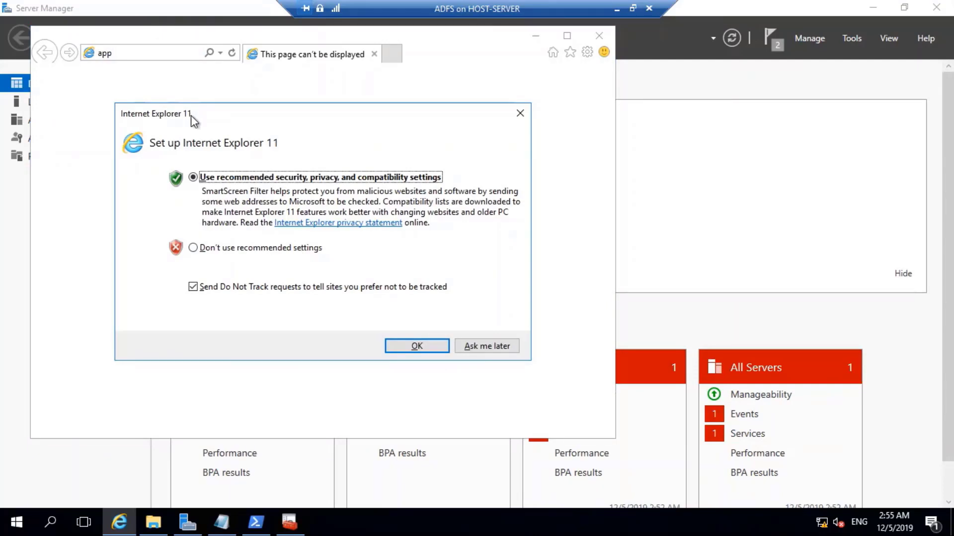
click(475, 345)
click(155, 50)
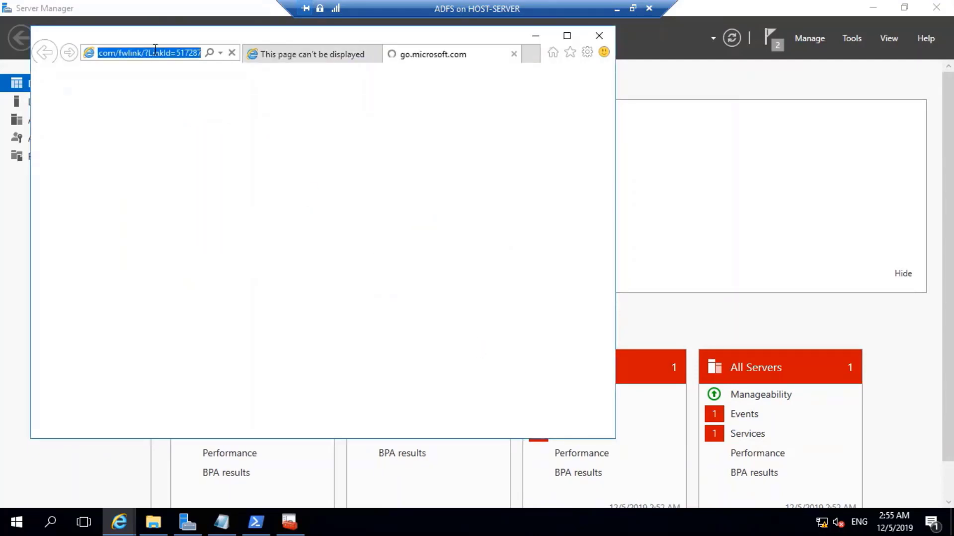
text(app.x)
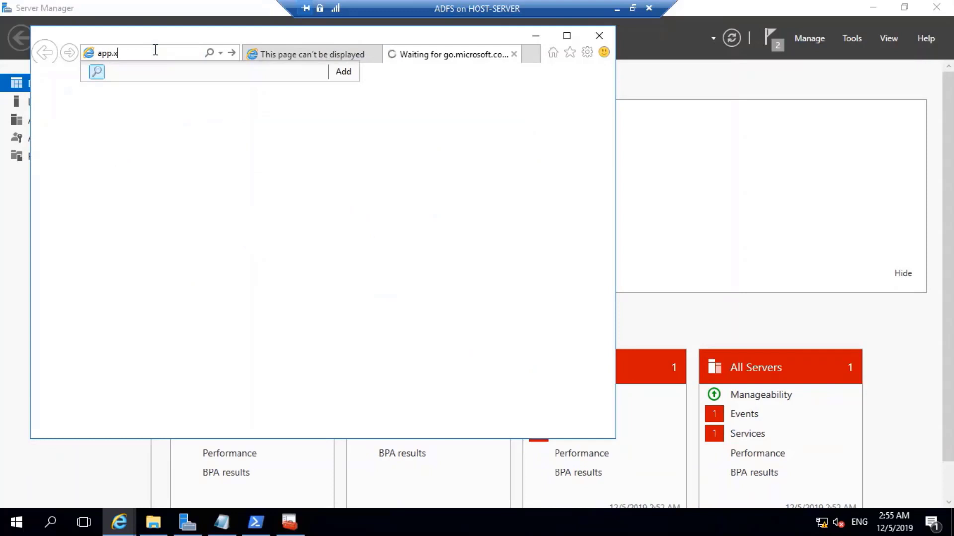
text(yz.com)
key(Return)
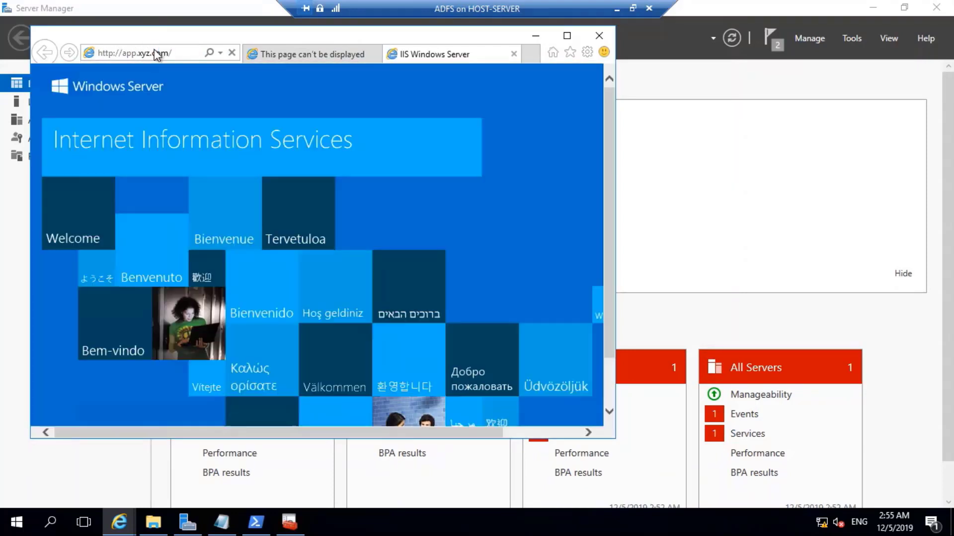
click(113, 52)
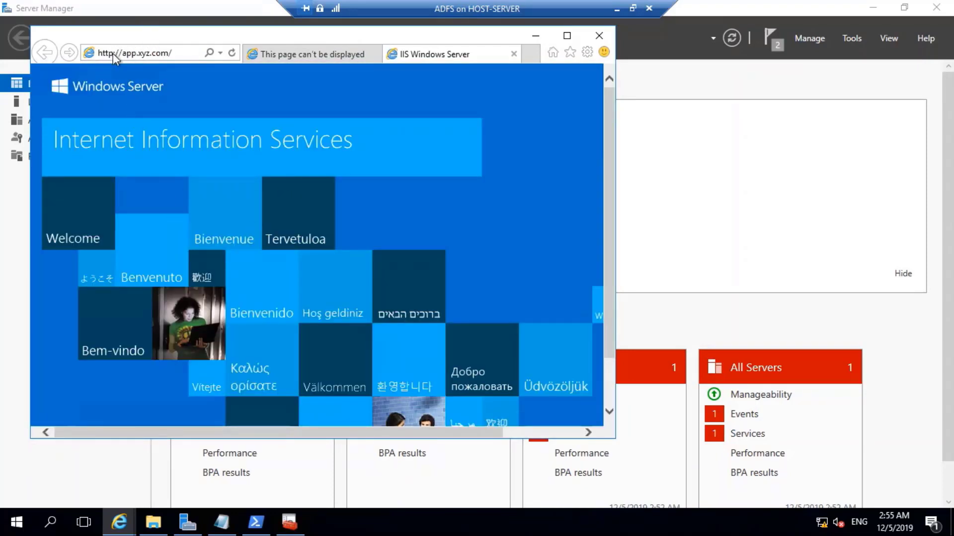
click(118, 53)
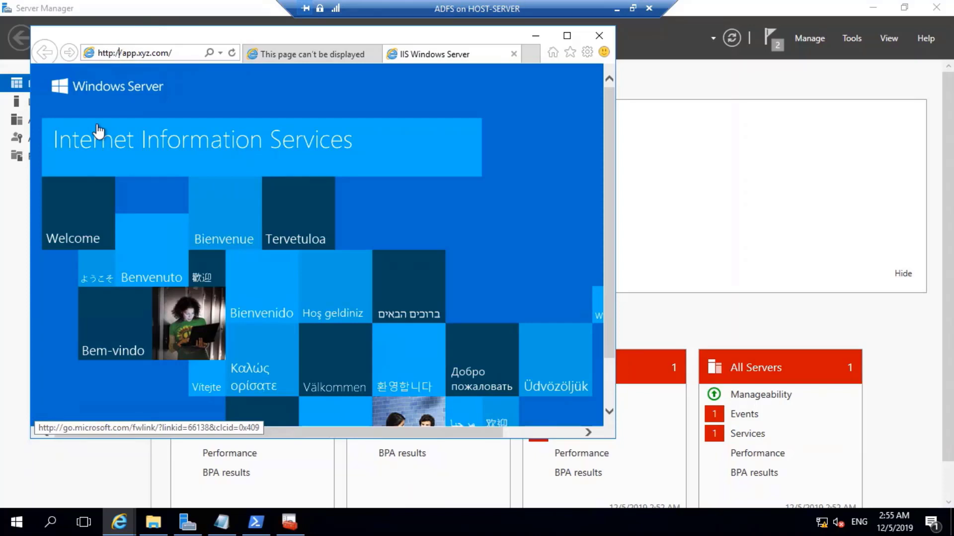
key(Left)
key(Left)
key(Left)
text(s)
key(Return)
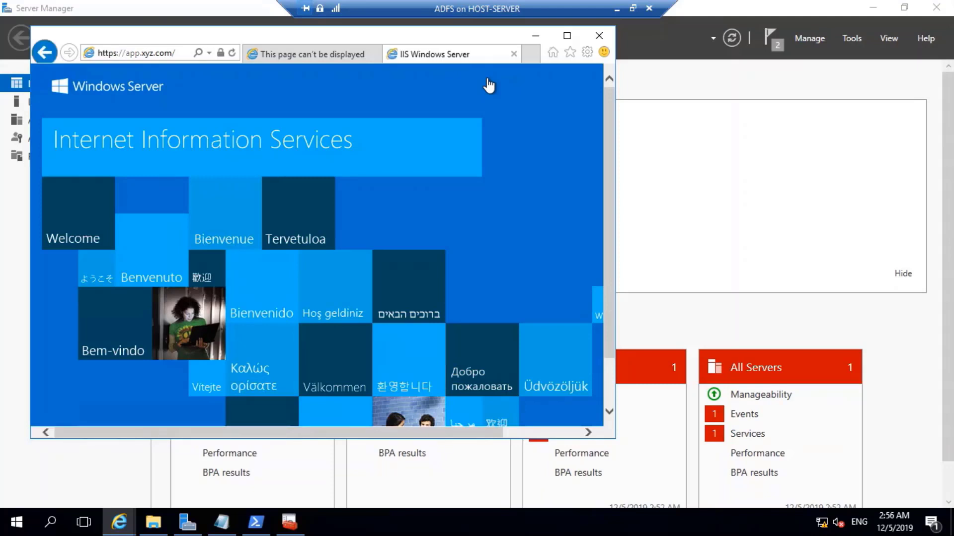
Check the site's security identification, then close the browser with all its tabs.
click(220, 51)
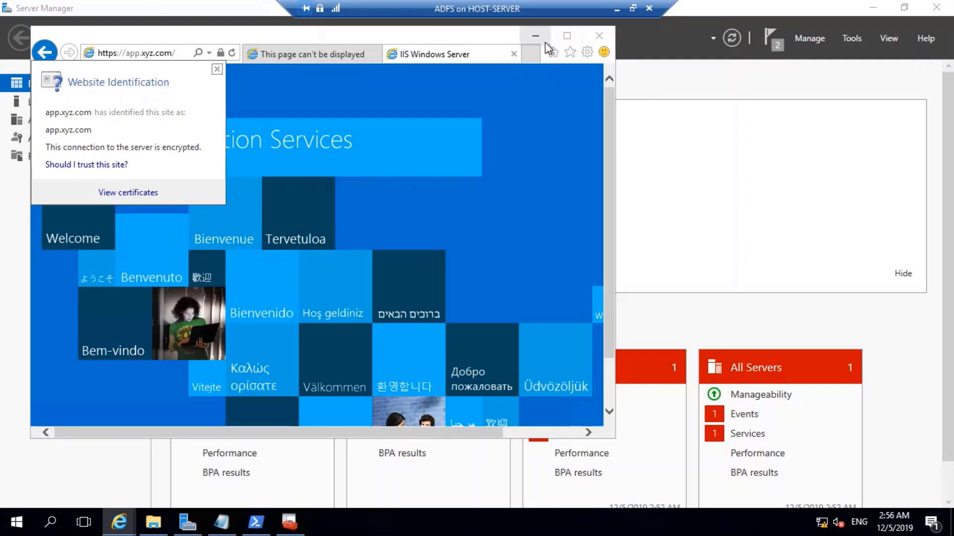
click(496, 36)
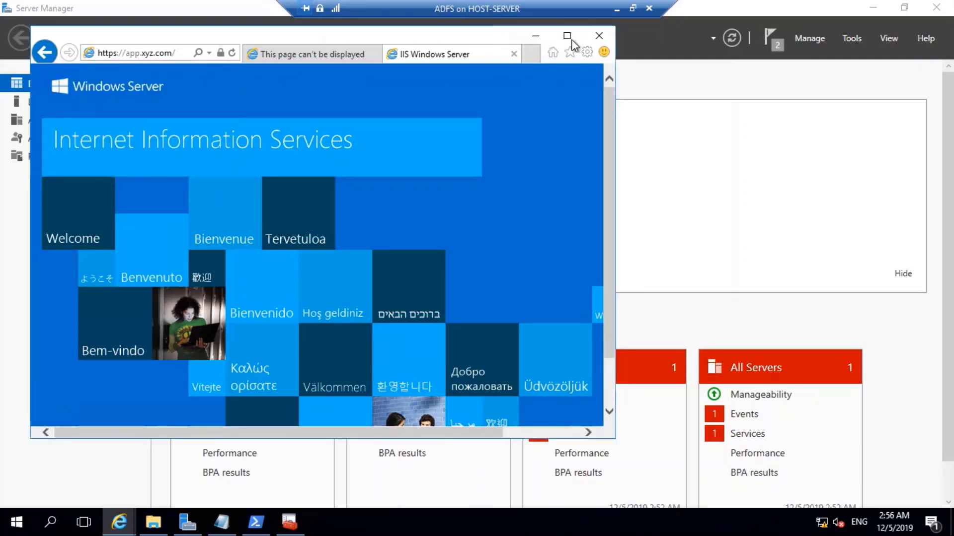
click(598, 35)
click(329, 246)
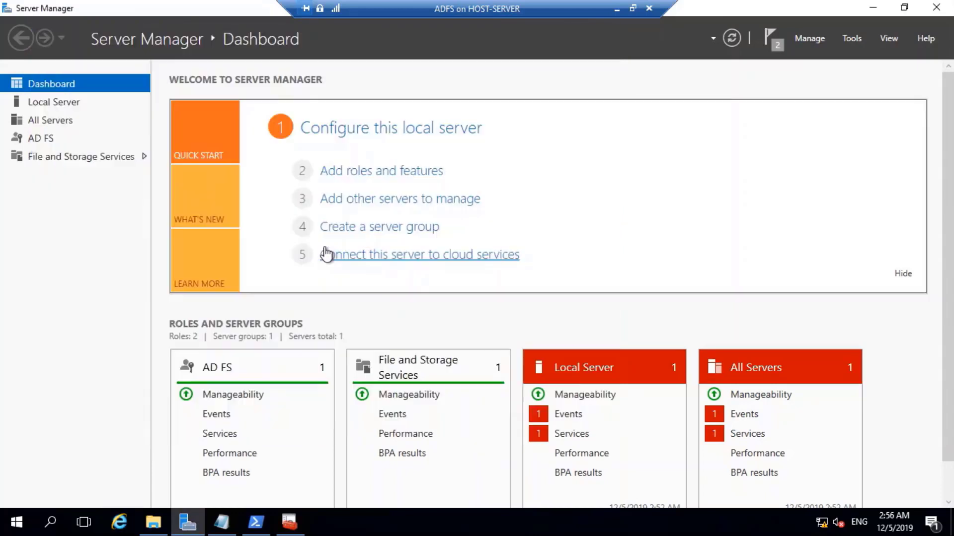
Launch AD FS Management and browse Application Groups, Claims Provider Trusts, Relying Party Trusts, Access Control Policies and Service.
click(851, 38)
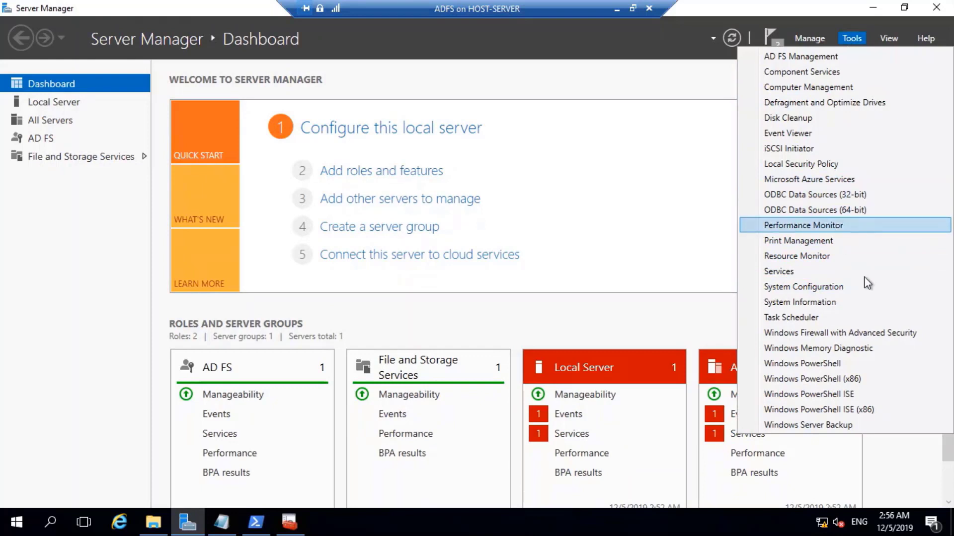
click(801, 57)
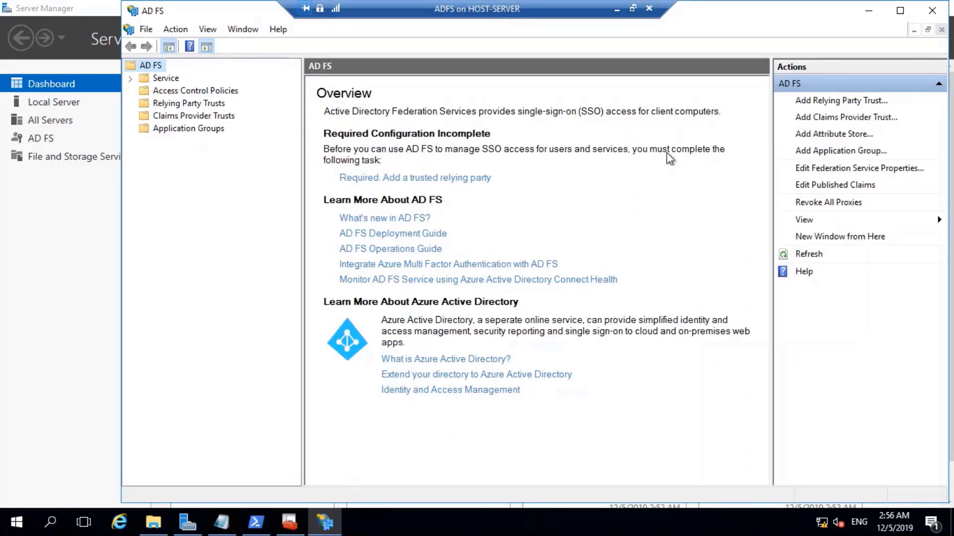
click(211, 129)
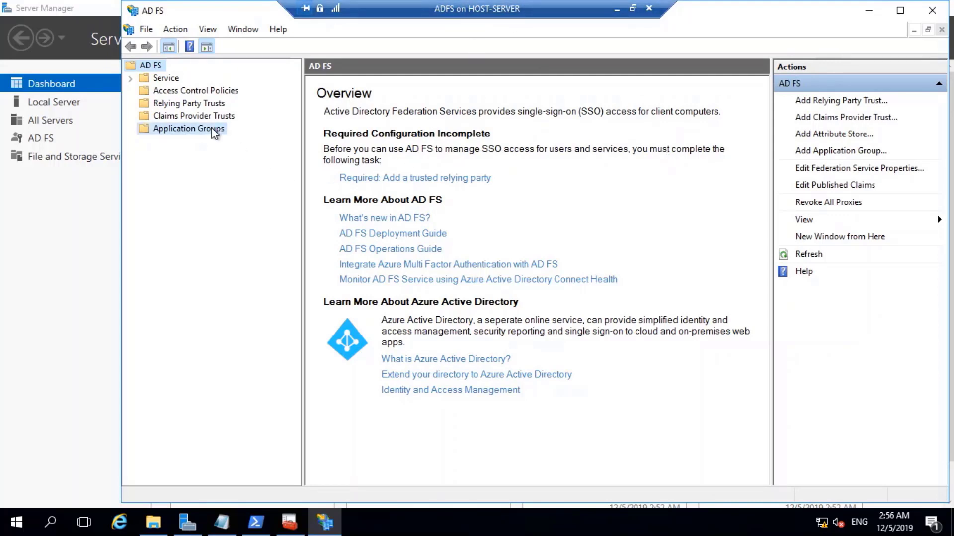
click(189, 116)
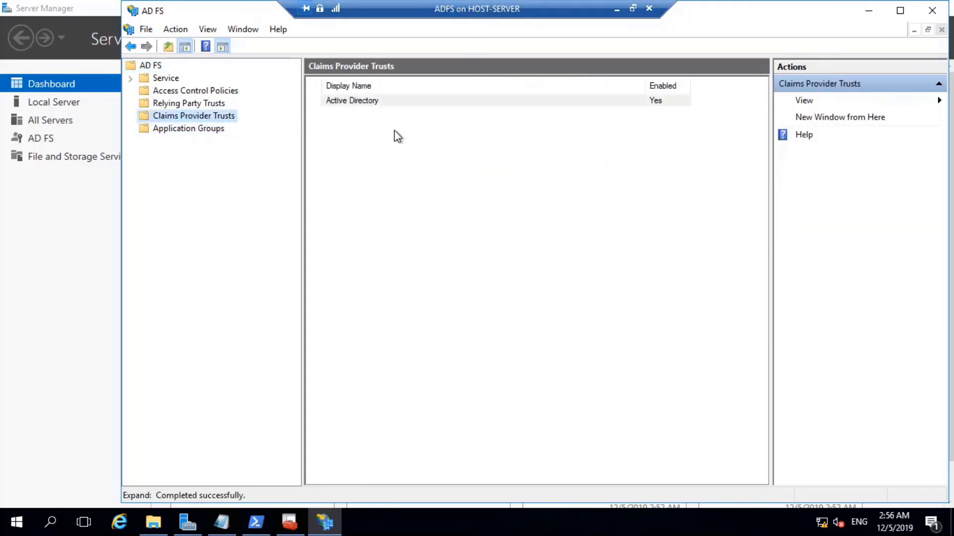
click(170, 105)
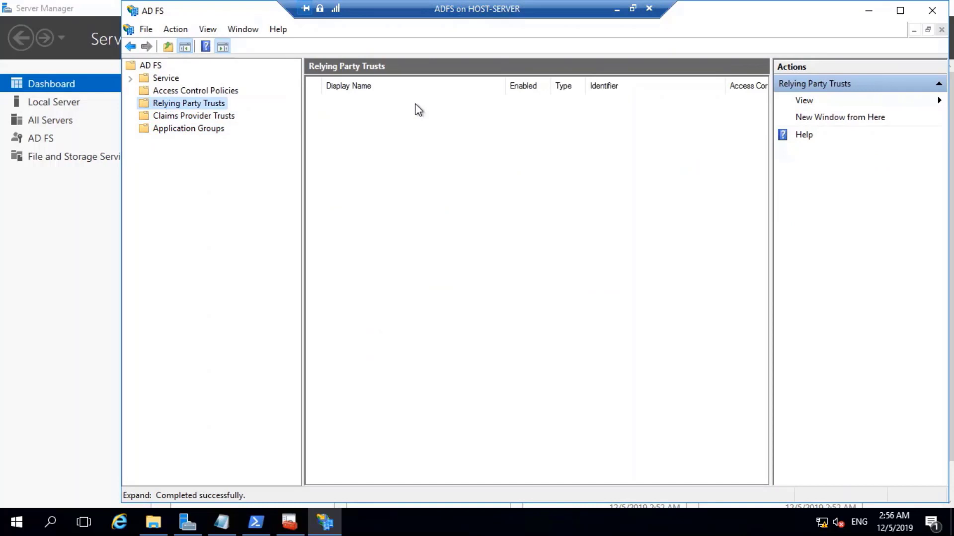
click(183, 92)
click(153, 80)
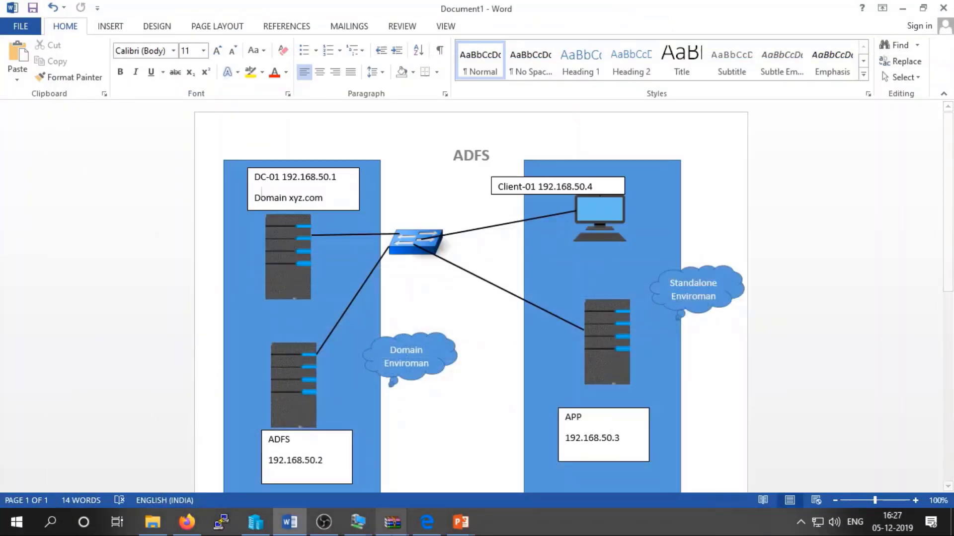
Switch to the APP VM, minimize the browser and IIS Manager, and open File Explorer at Desktop.
click(357, 522)
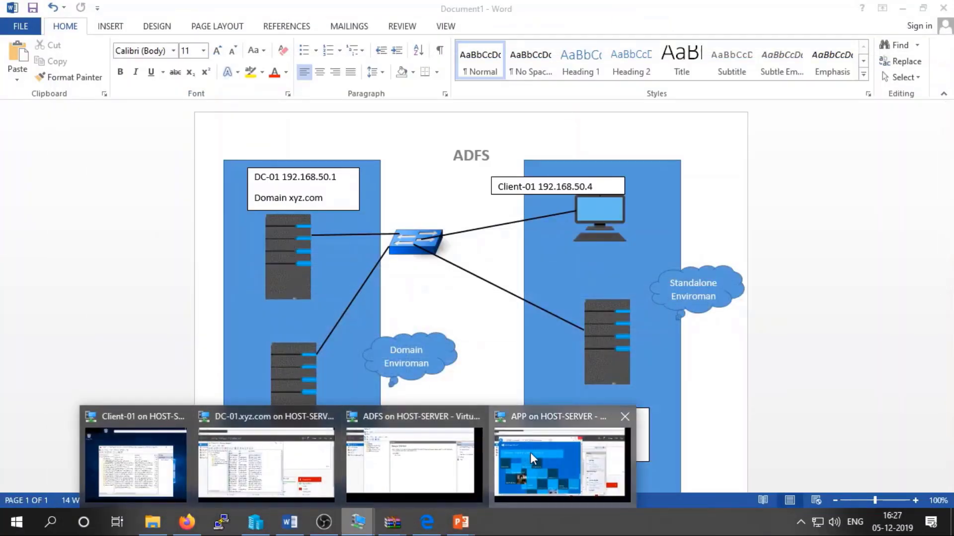
click(532, 458)
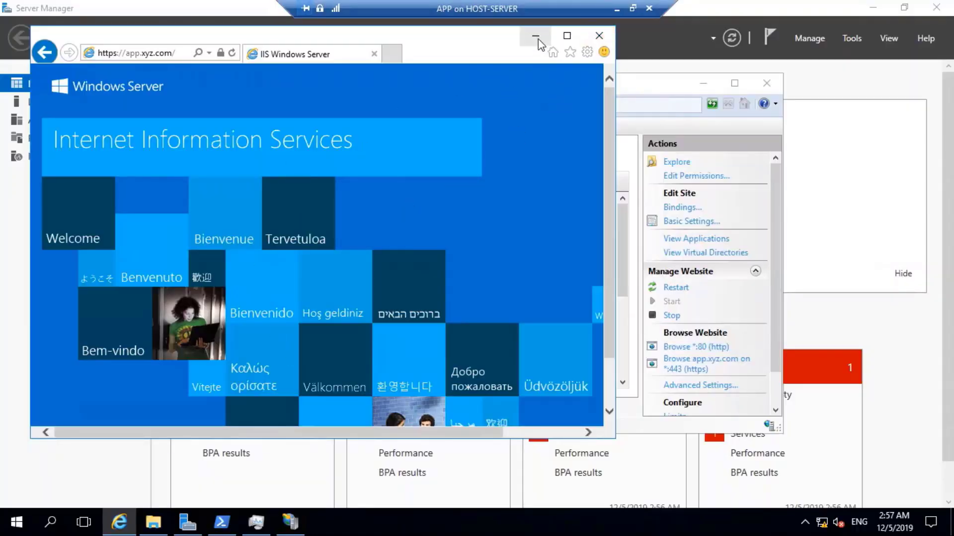
click(536, 37)
click(702, 80)
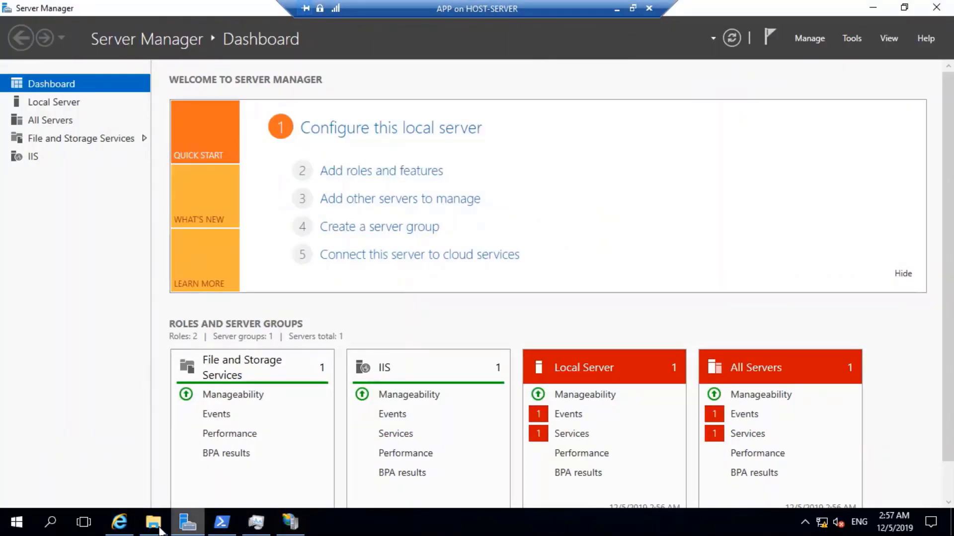
click(153, 521)
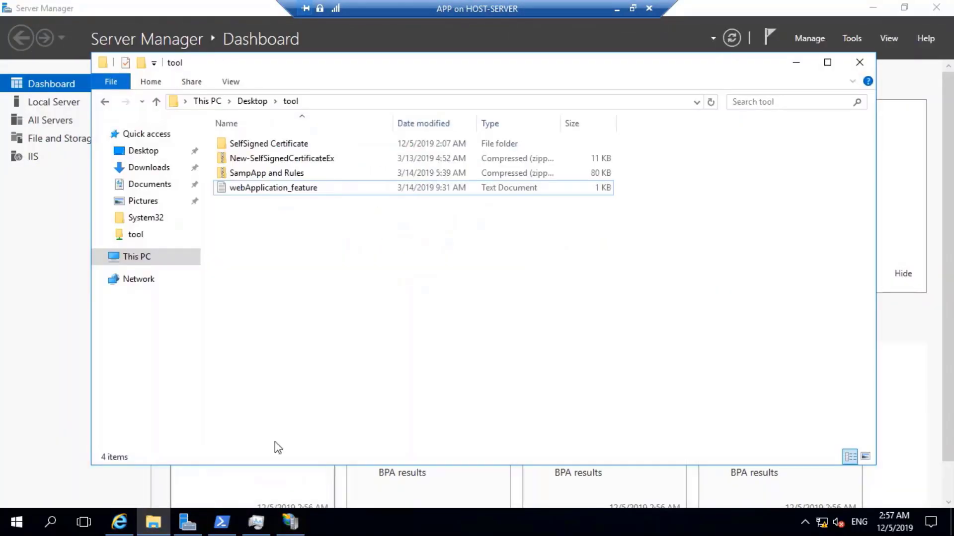
click(156, 154)
Extract the SampApp and Rules archive in the tool folder.
double_click(271, 146)
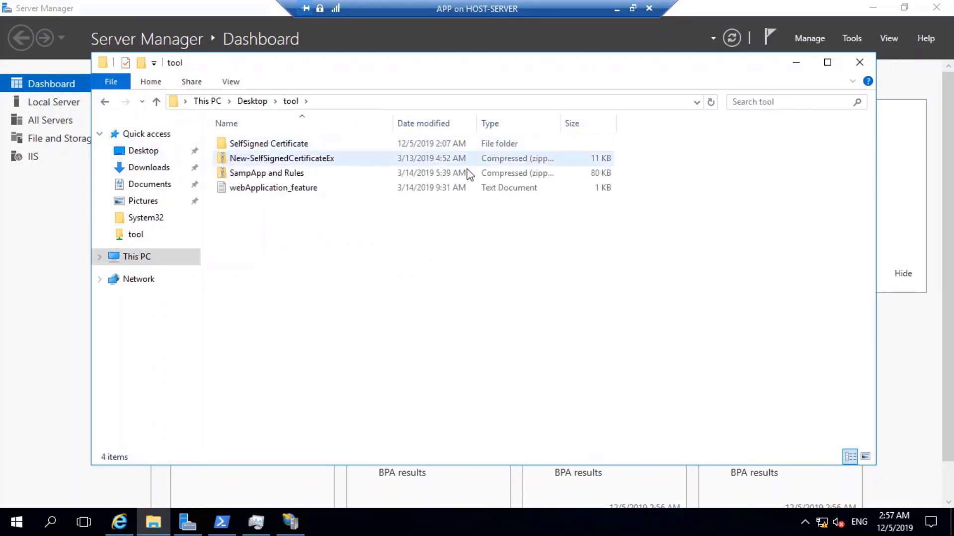
right_click(288, 174)
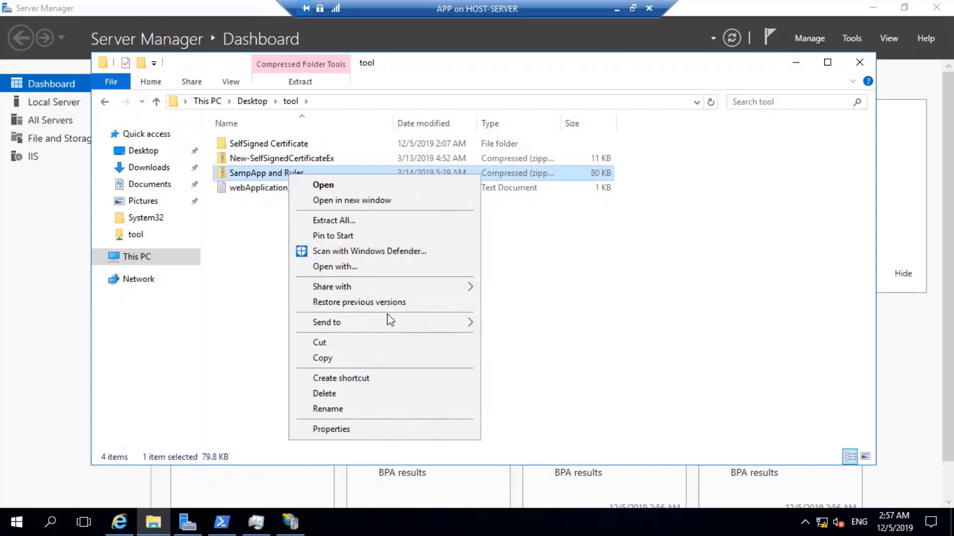
mouse_move(391, 325)
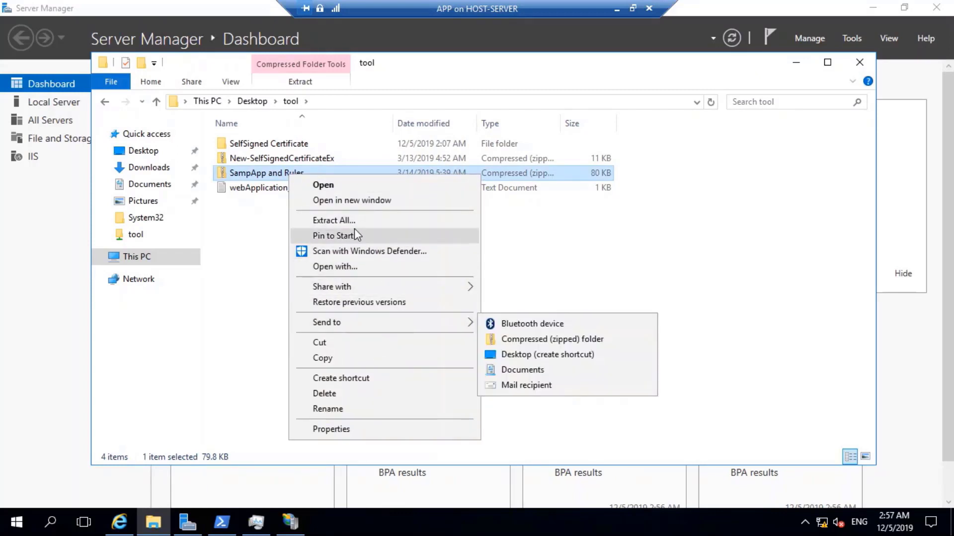
click(352, 221)
click(601, 394)
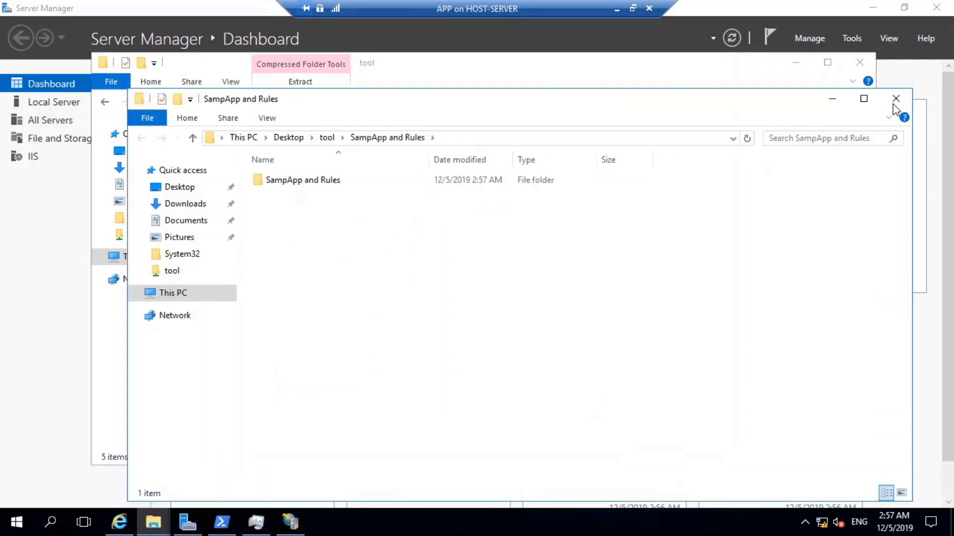
click(896, 98)
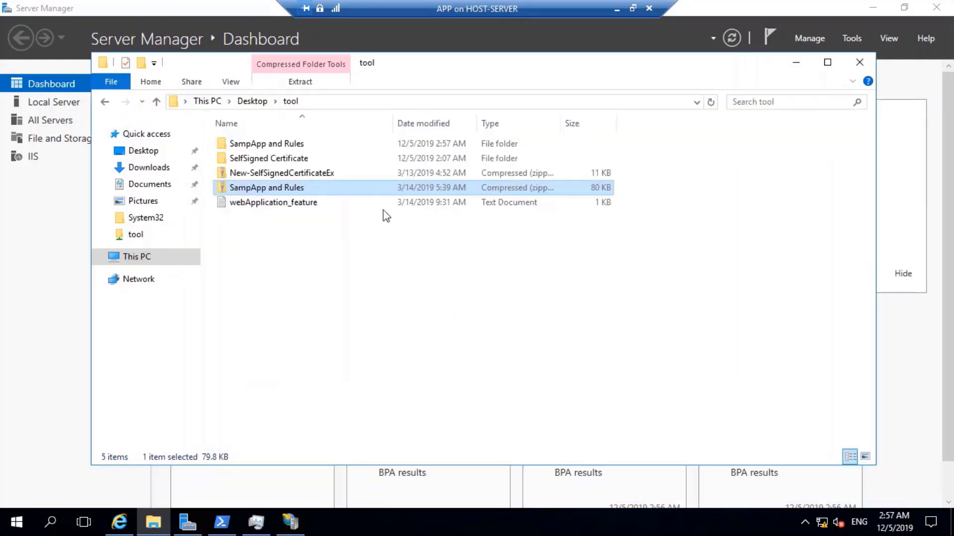
Extract SampApp.zip from the SampApp and Rules folder to its suggested location.
double_click(256, 147)
double_click(276, 145)
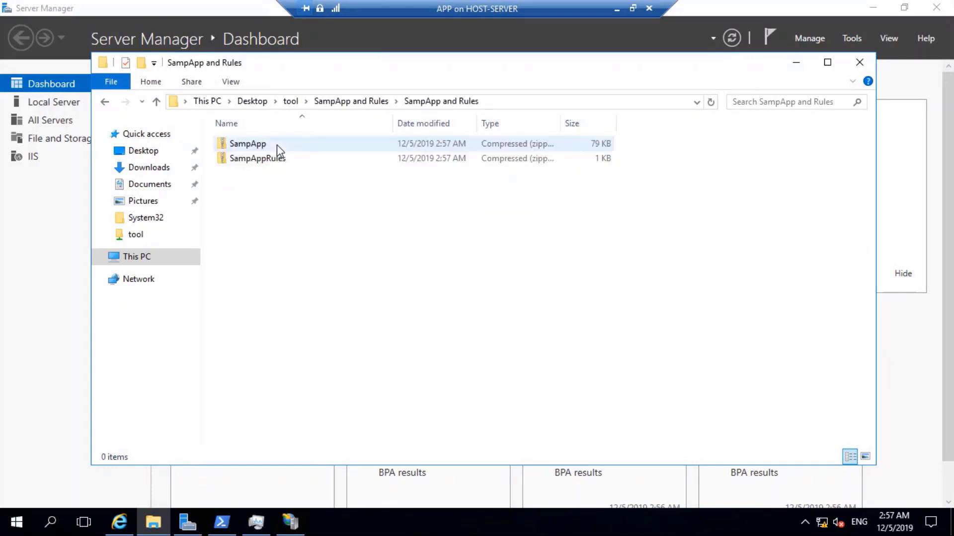
click(255, 146)
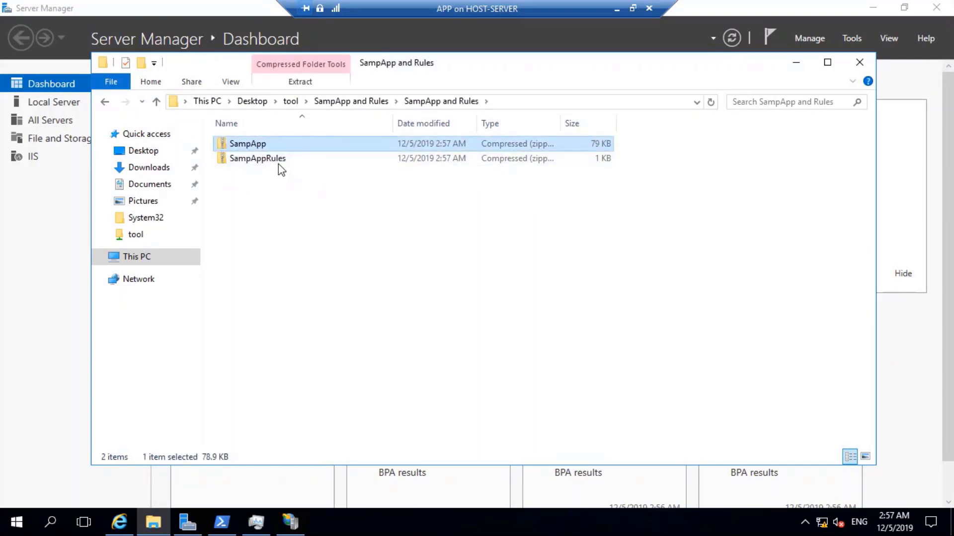
click(279, 163)
click(249, 144)
right_click(248, 144)
click(330, 184)
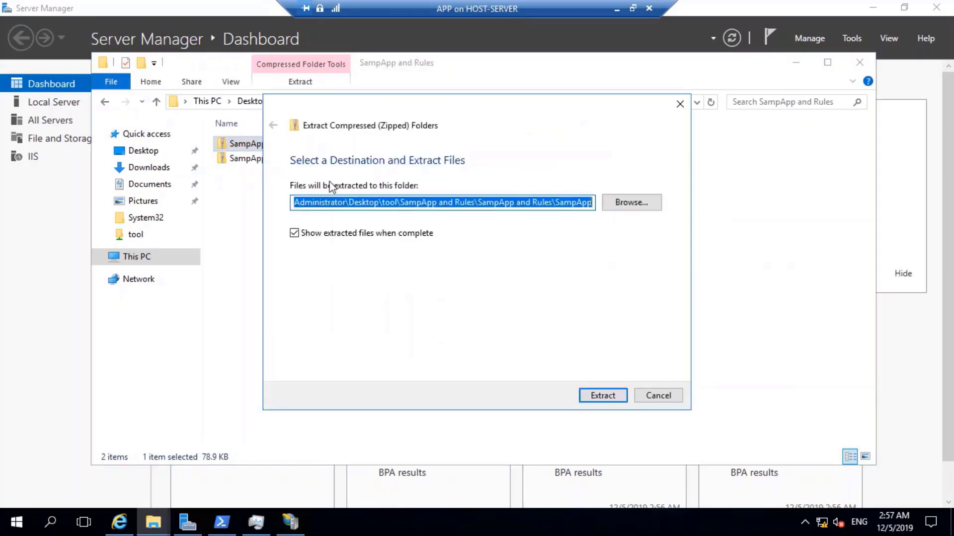
click(602, 396)
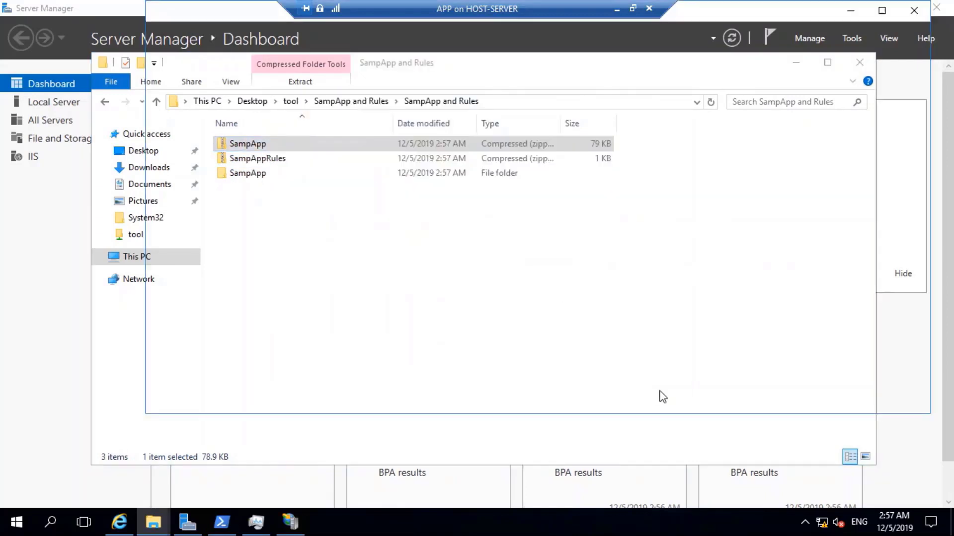
click(913, 10)
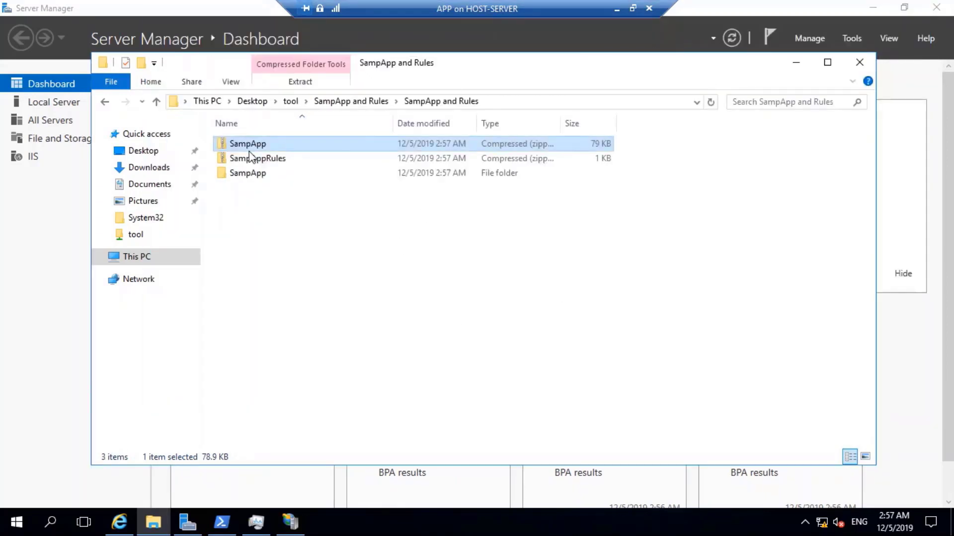
Open the extracted SampApp folder and copy the SampApp folder.
double_click(247, 172)
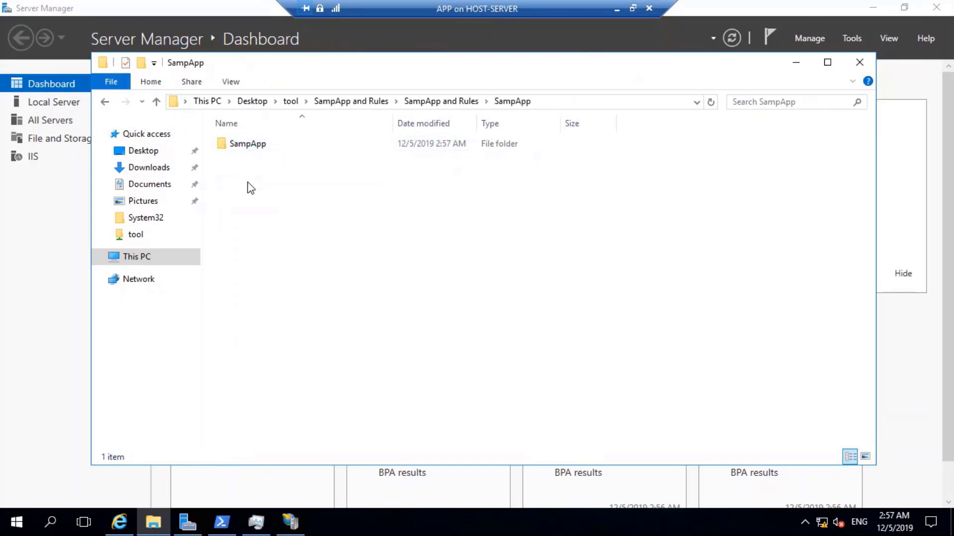
double_click(259, 149)
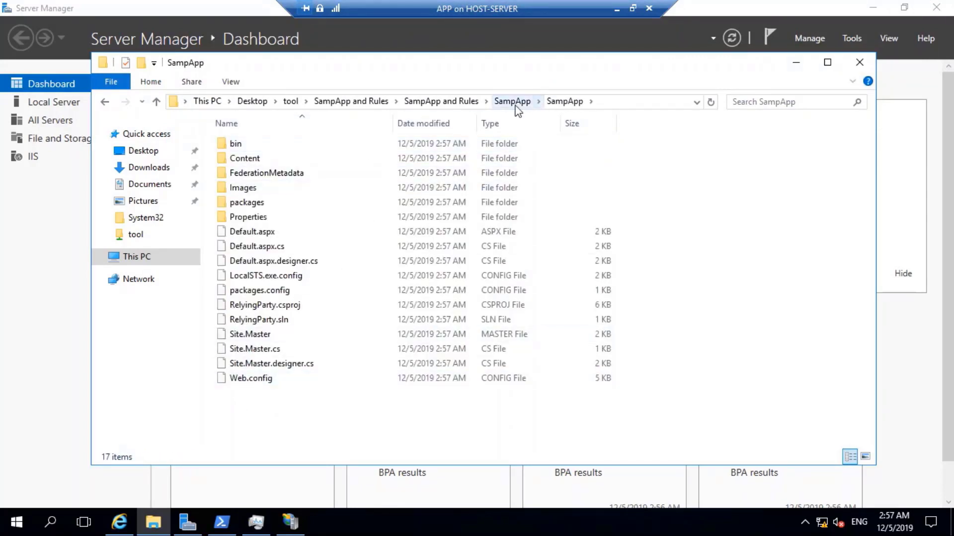
click(512, 101)
right_click(293, 145)
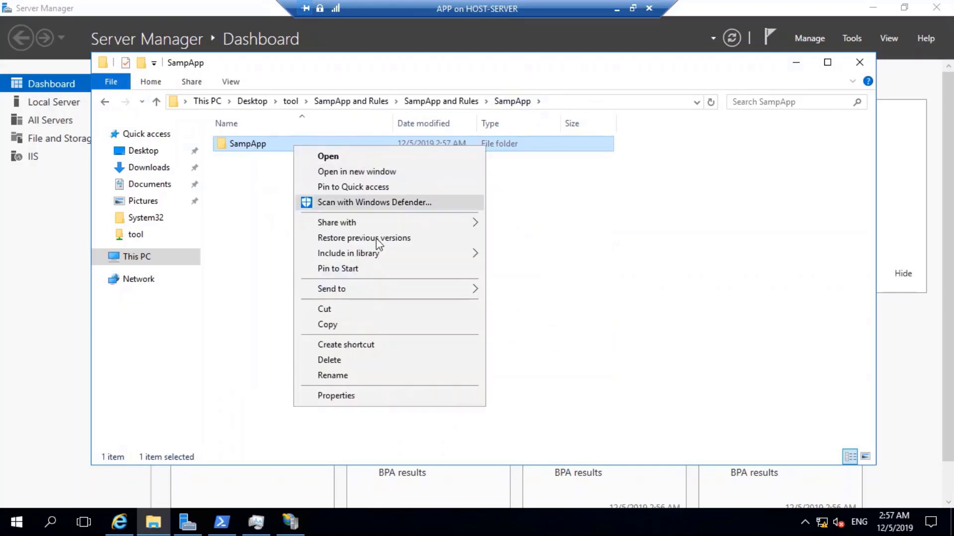
click(333, 326)
click(165, 258)
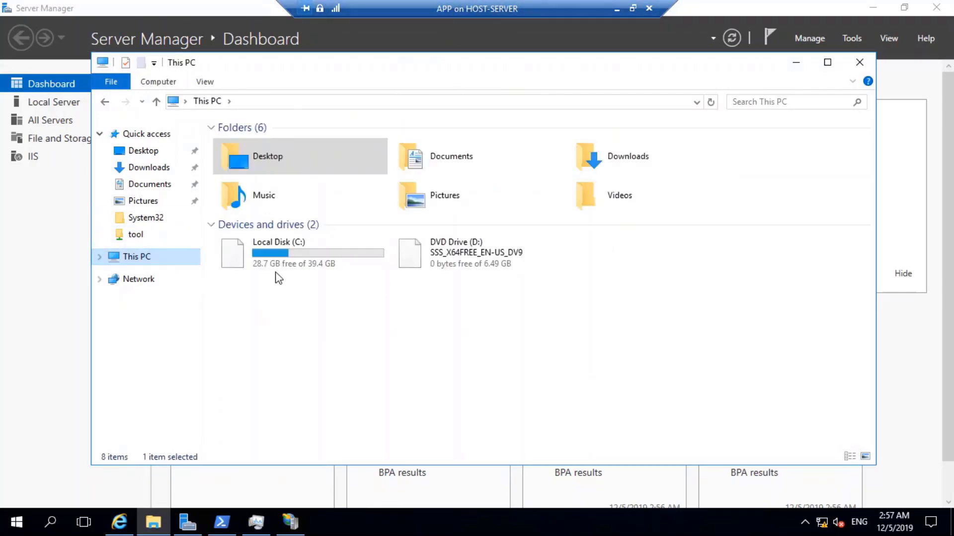
Paste the SampApp folder into C:\inetpub\wwwroot.
double_click(288, 254)
double_click(252, 144)
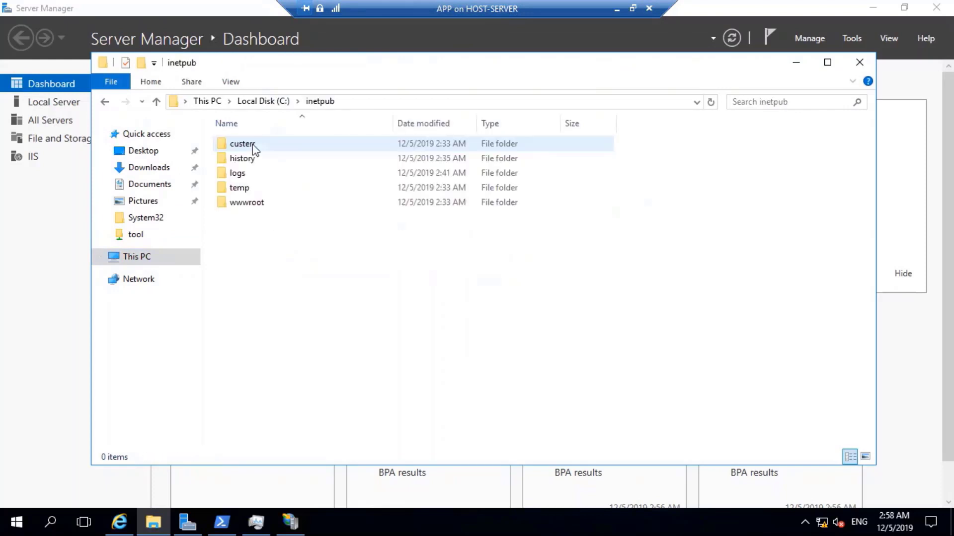
double_click(245, 204)
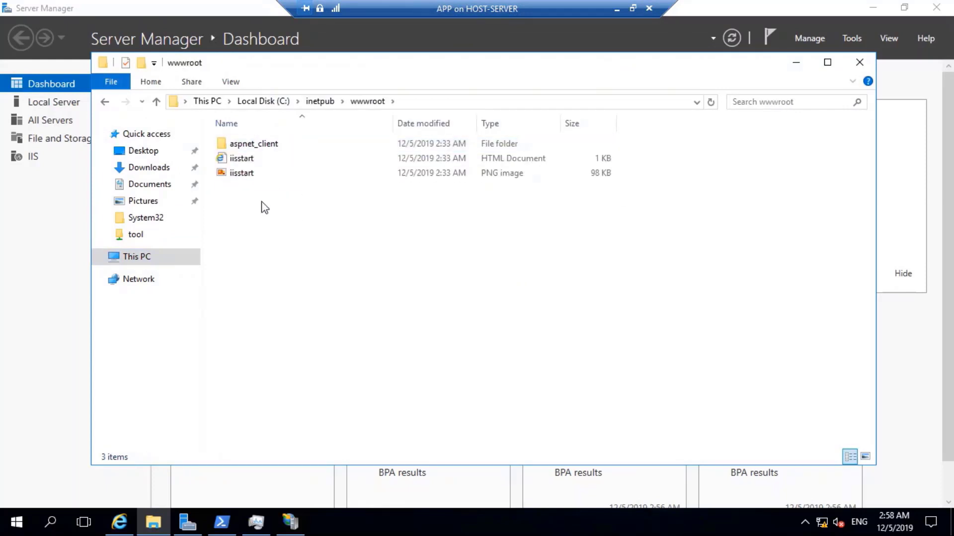
right_click(261, 201)
click(290, 298)
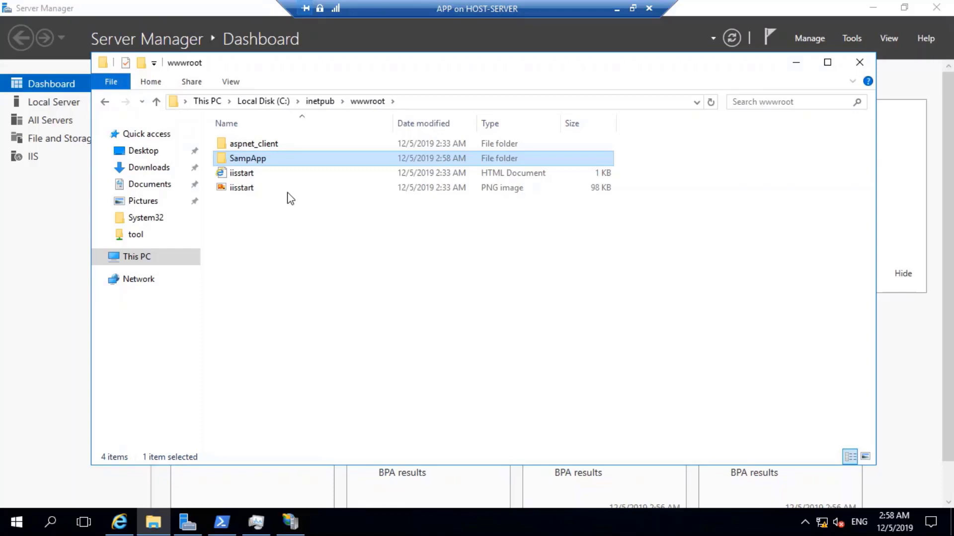
Open the pasted SampApp folder with its 17 items and select Web.config.
double_click(260, 159)
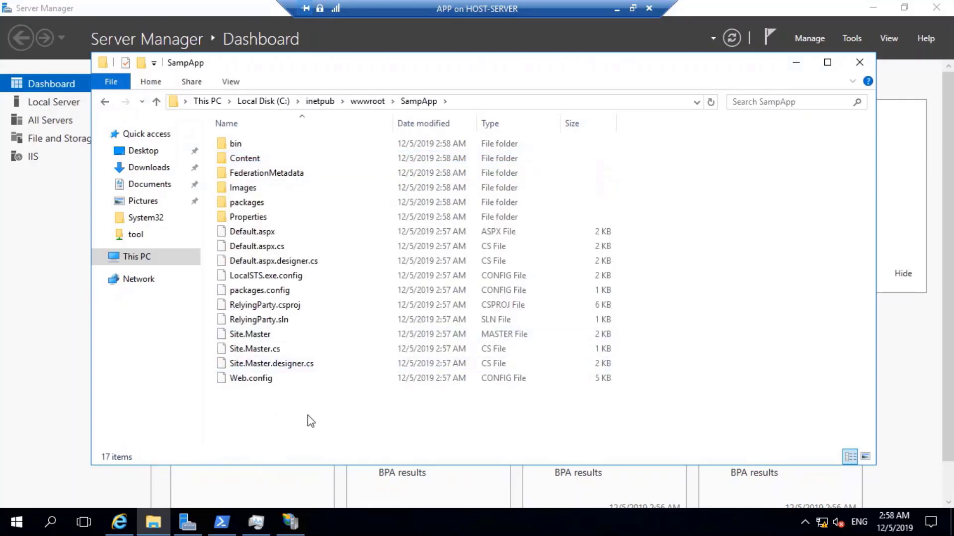
click(255, 381)
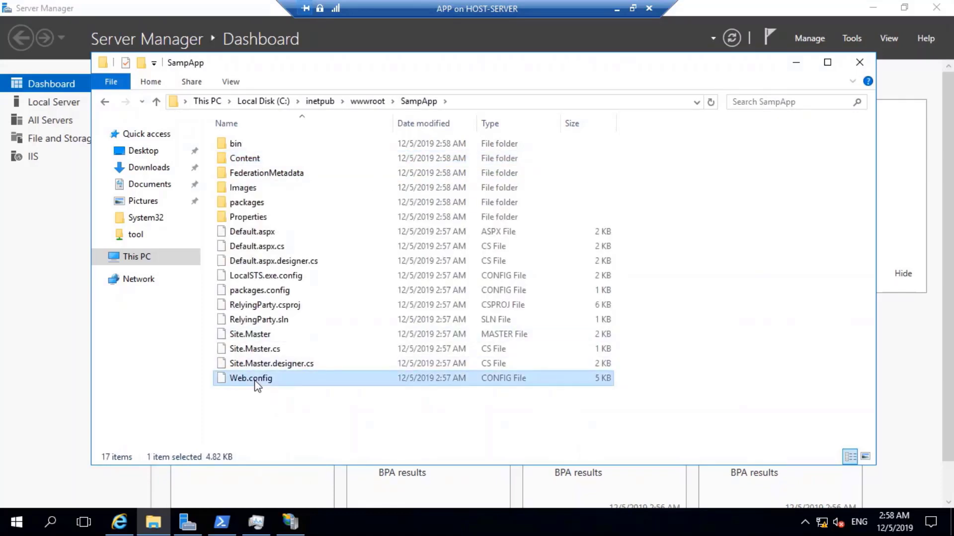
right_click(255, 382)
Open SampApp's Web.config in Notepad through Open with.
mouse_move(347, 270)
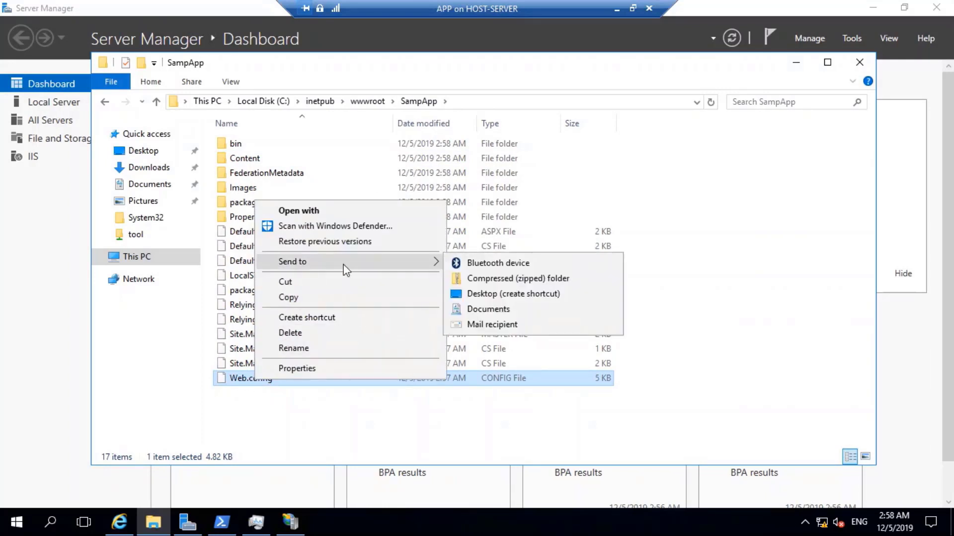
click(316, 209)
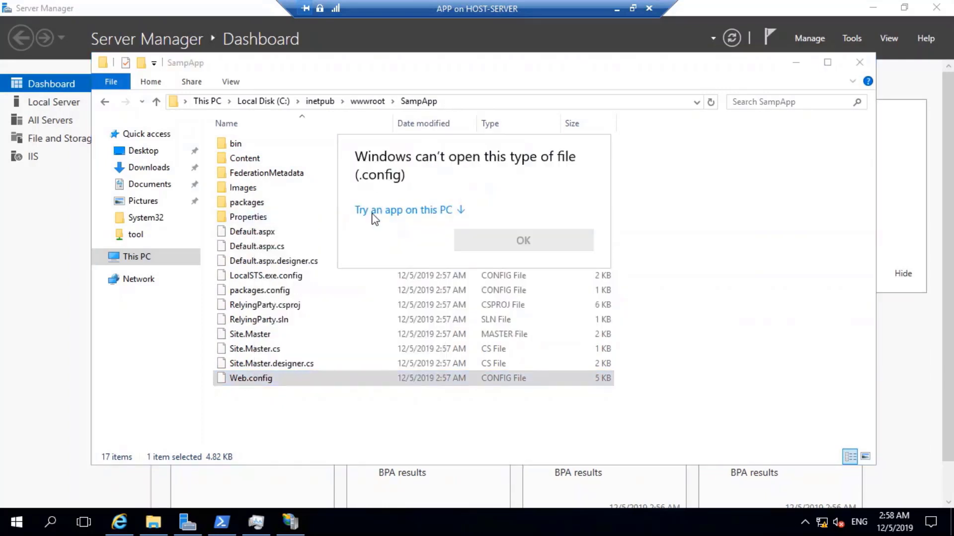
click(442, 210)
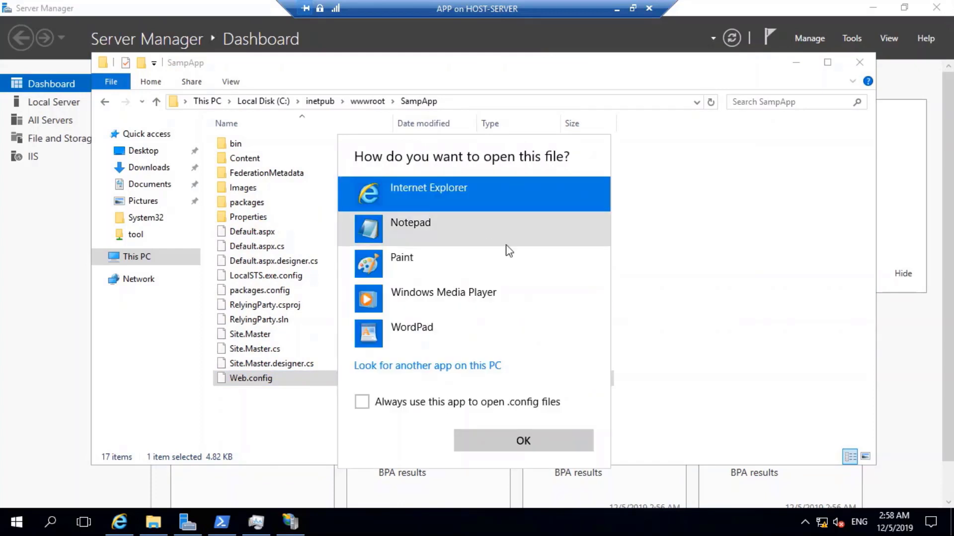
click(404, 228)
click(519, 440)
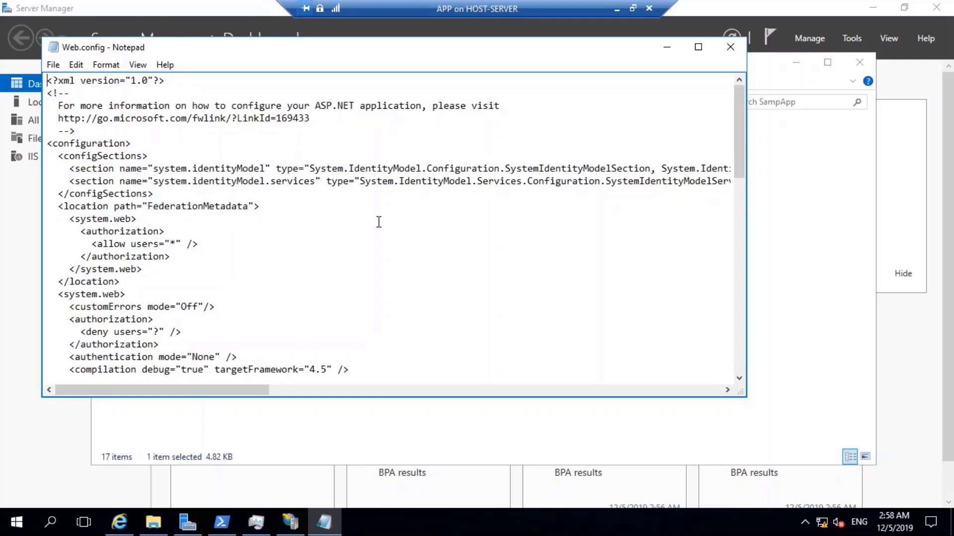
Leave full screen and switch to the Cmdlets notes on the ADFS VM.
click(615, 9)
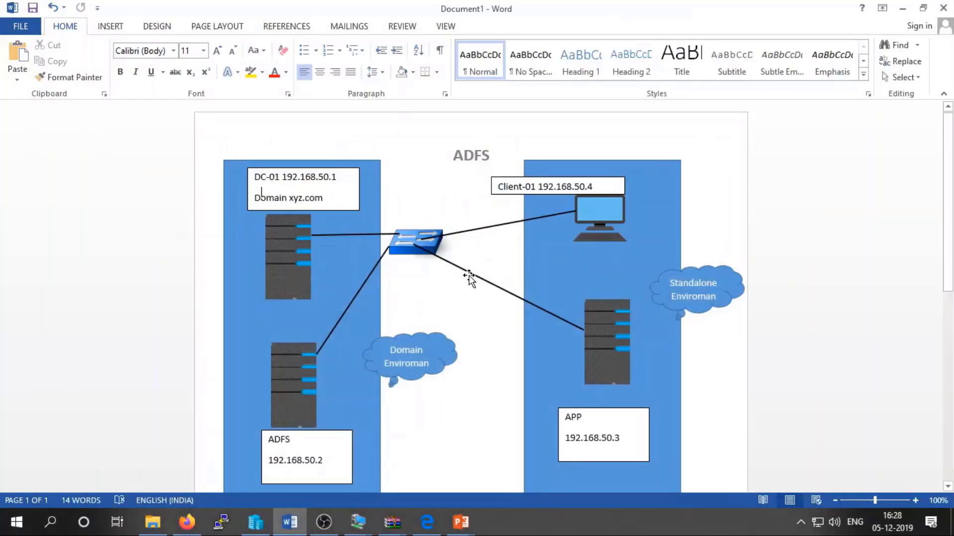
mouse_move(360, 524)
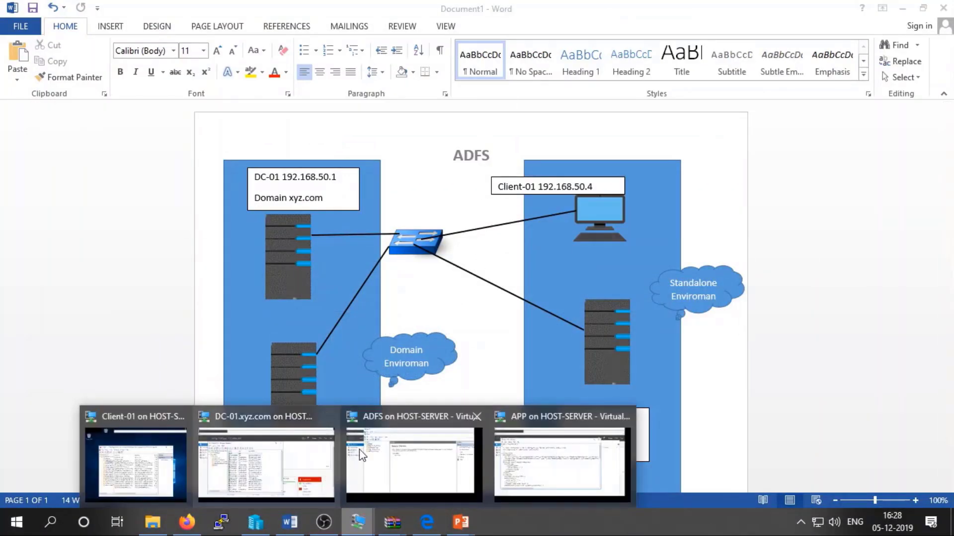
click(415, 451)
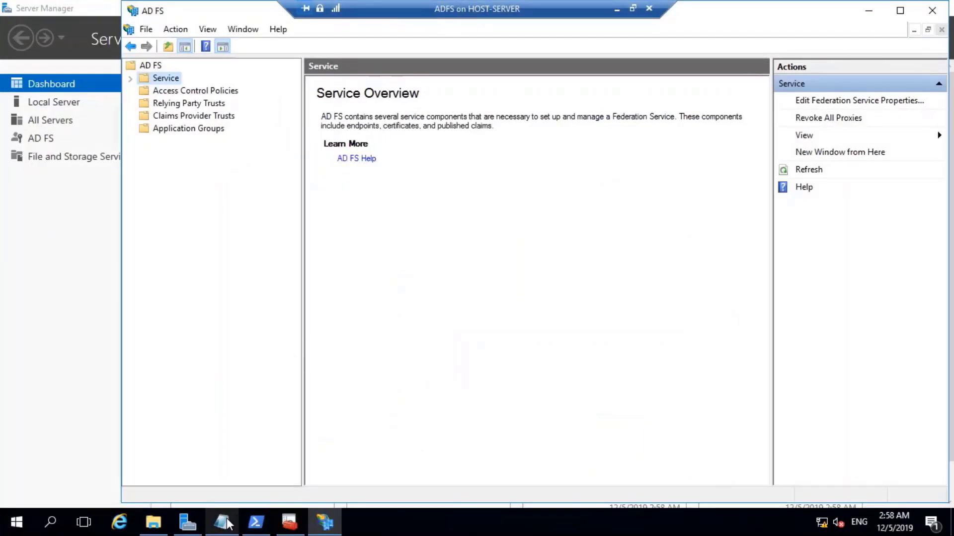
click(222, 521)
Copy the Get-AdfsCertificate thumbprint command and bring PowerShell forward.
click(234, 288)
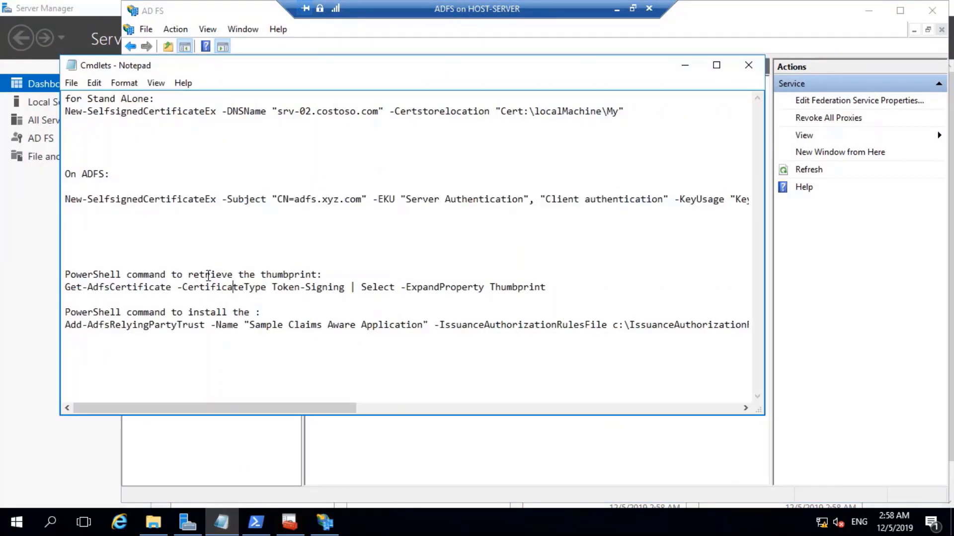
drag(66, 290, 545, 282)
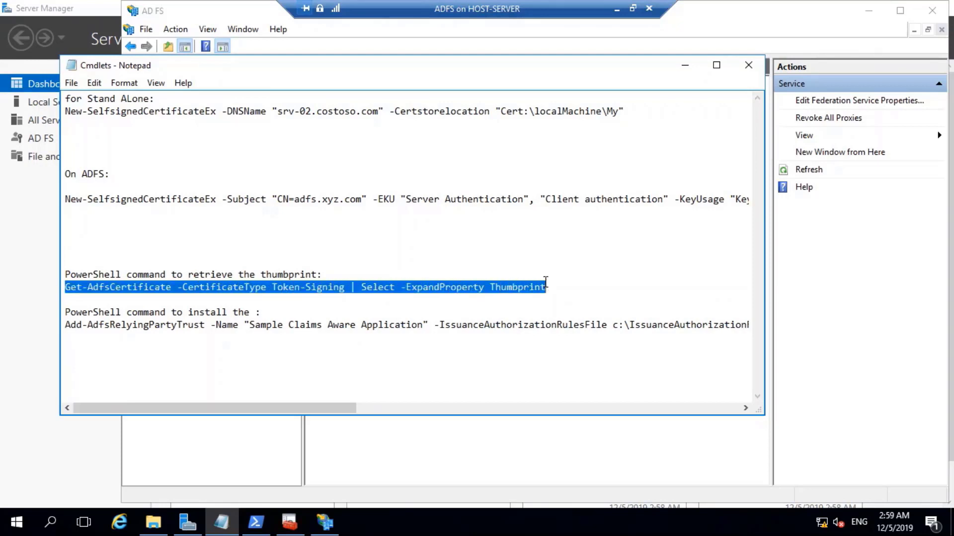
right_click(547, 287)
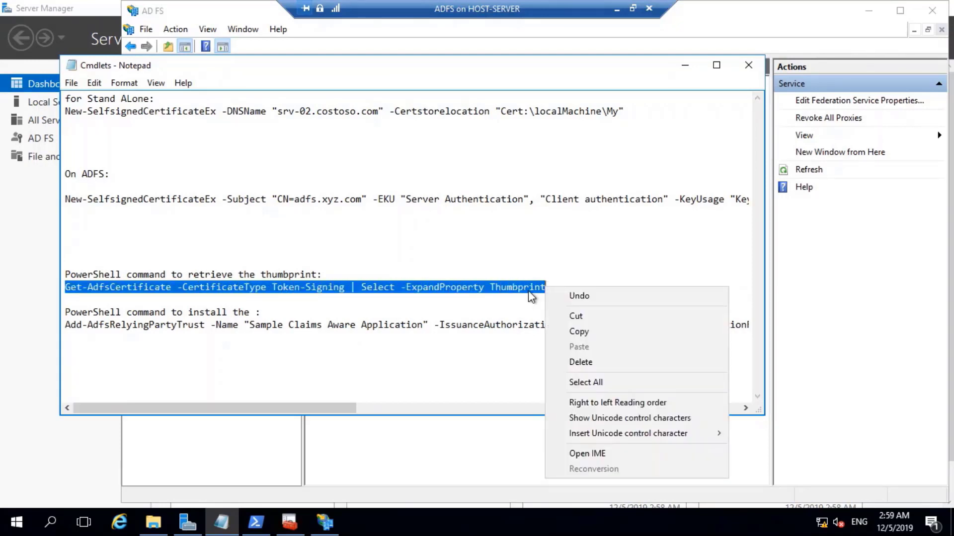
click(565, 331)
click(255, 522)
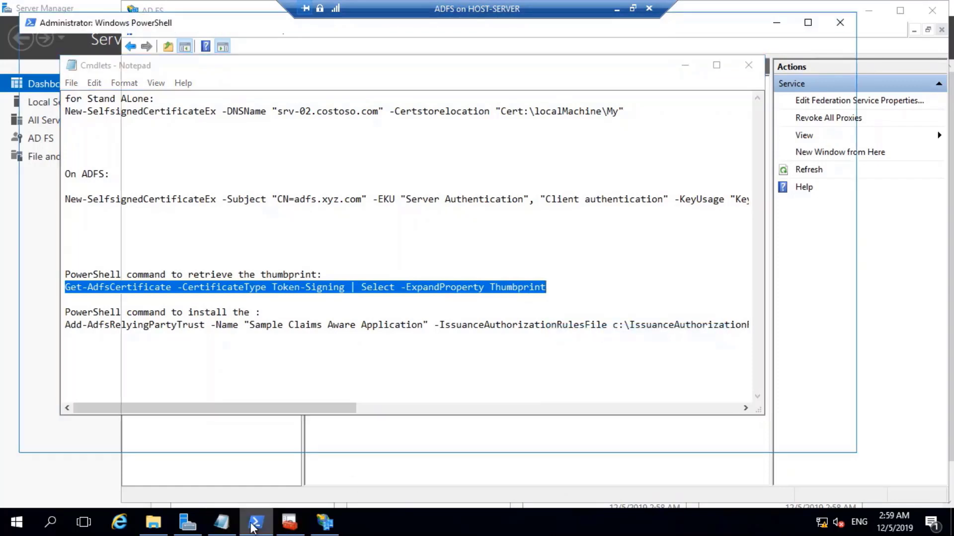
Cancel the pending command, clear the console and paste the Get-AdfsCertificate command.
scroll(469, 313, down, 6)
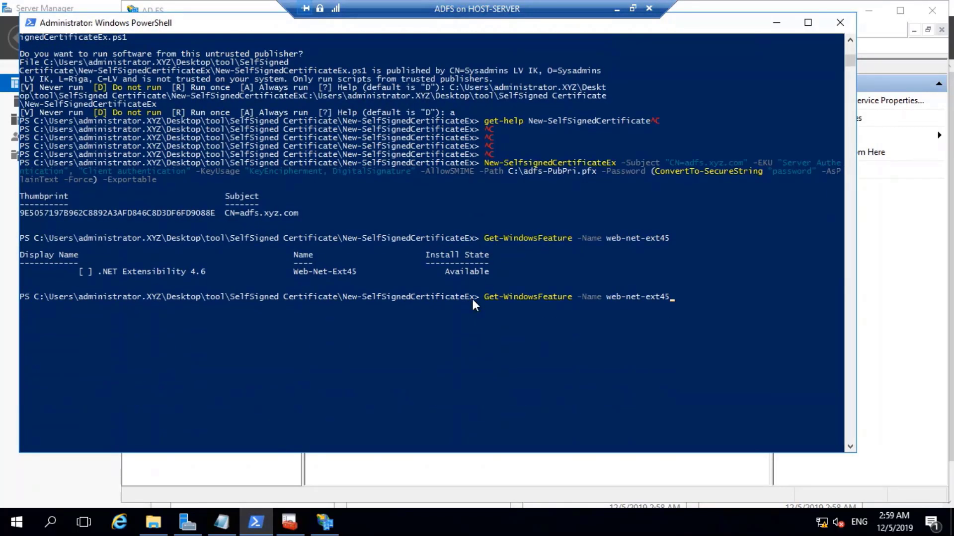
key(ctrl+c)
key(ctrl+c)
key(ctrl+c)
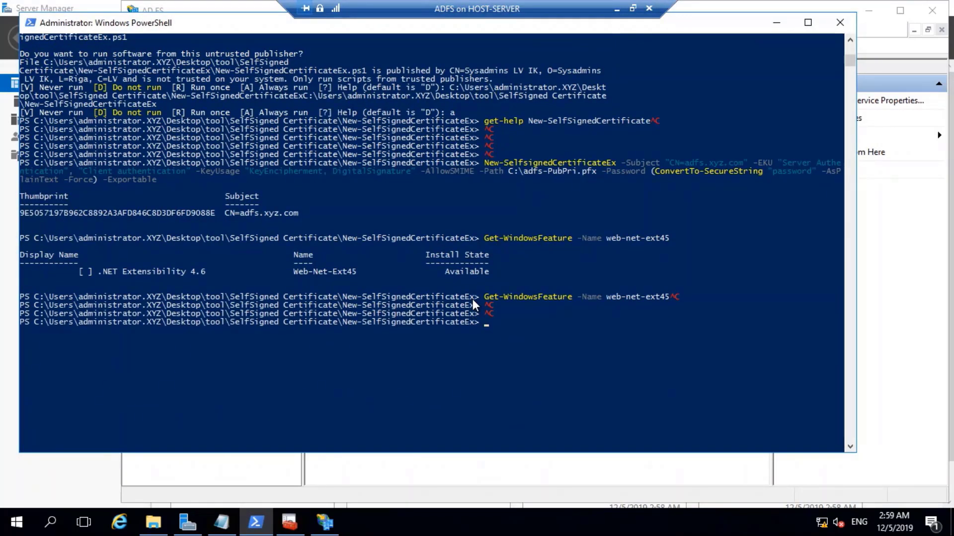
key(ctrl+l)
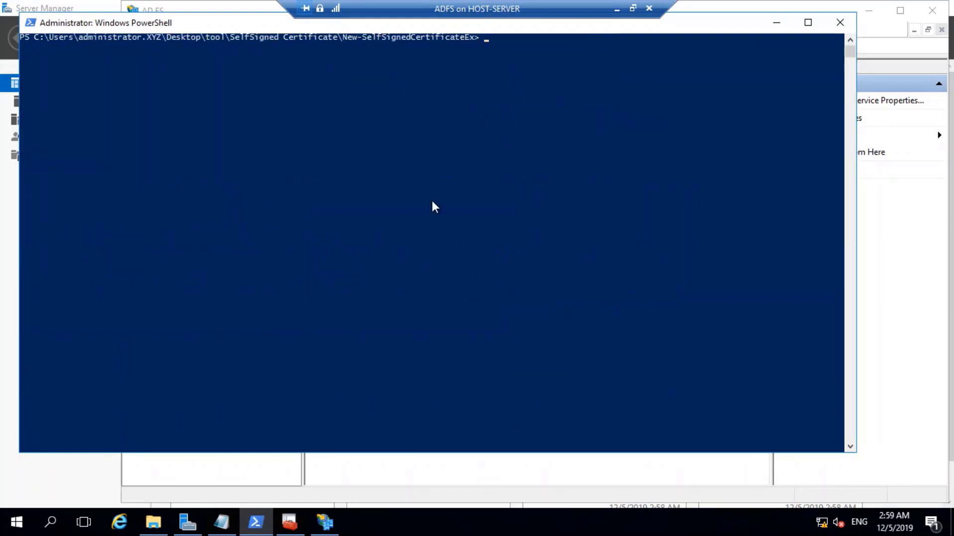
key(ctrl+v)
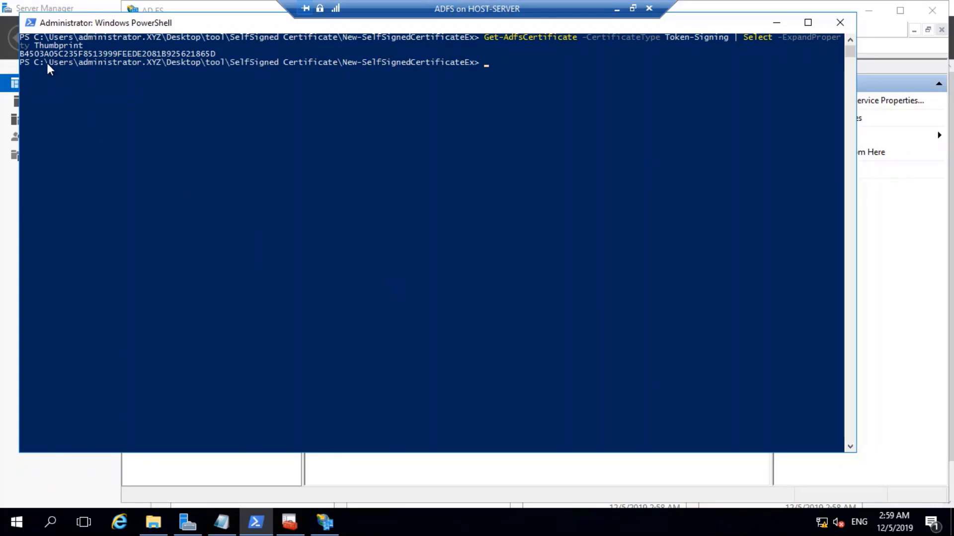
Copy the token-signing thumbprint from the output and return to the Cmdlets notes.
drag(20, 53, 212, 52)
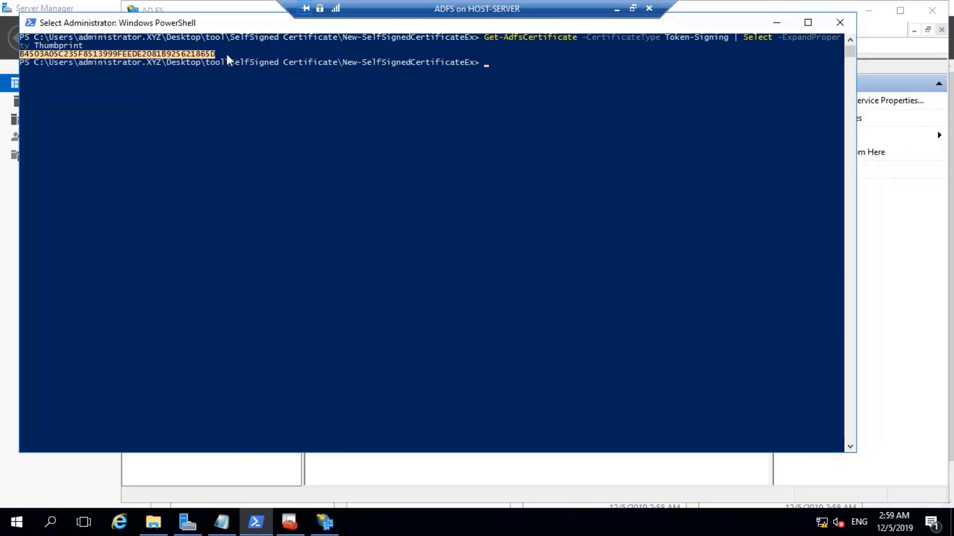
right_click(204, 55)
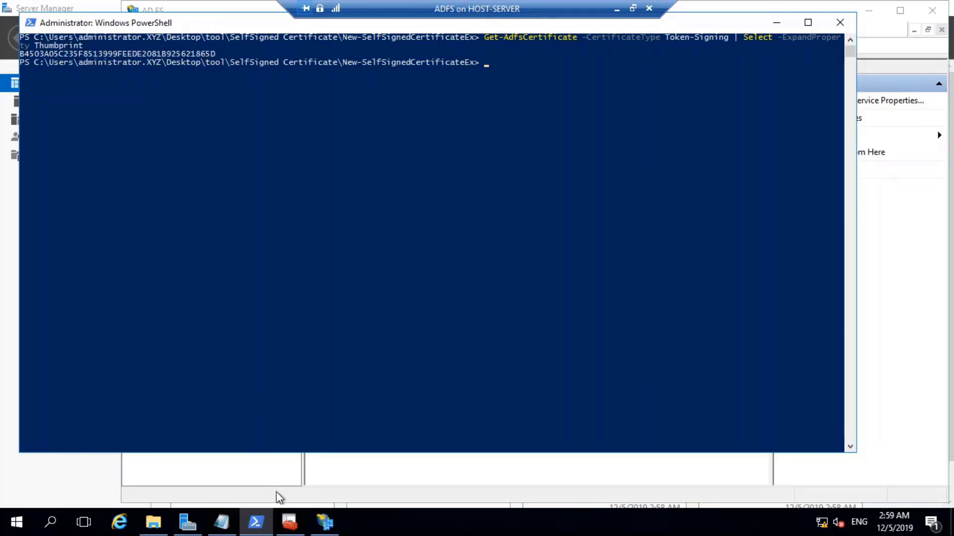
click(222, 522)
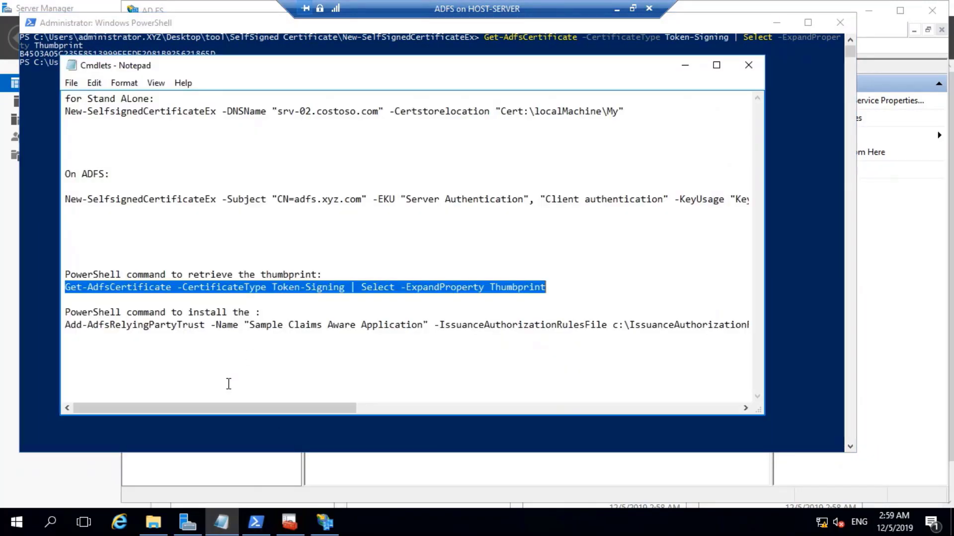
Create a new text document named thumprint in the shared tool folder.
click(153, 523)
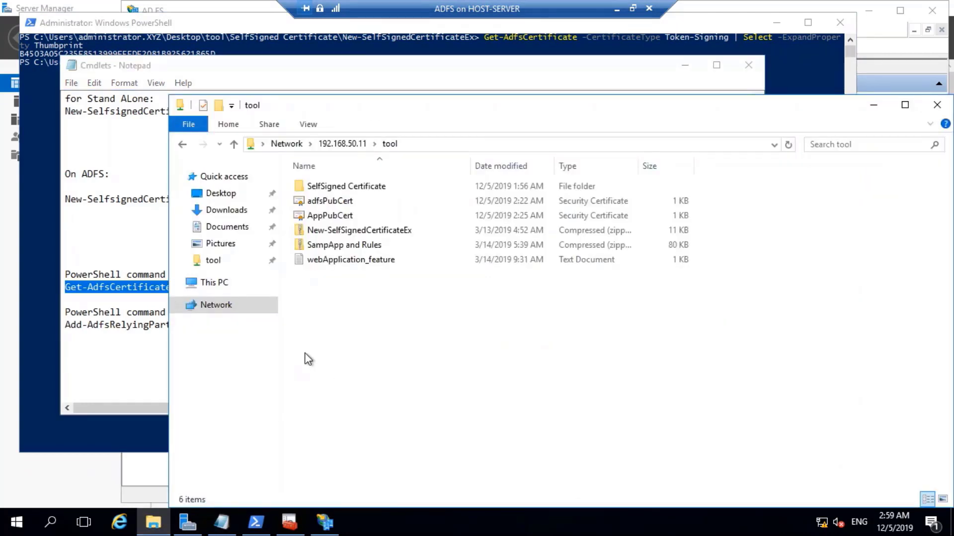
click(444, 144)
click(379, 309)
right_click(379, 308)
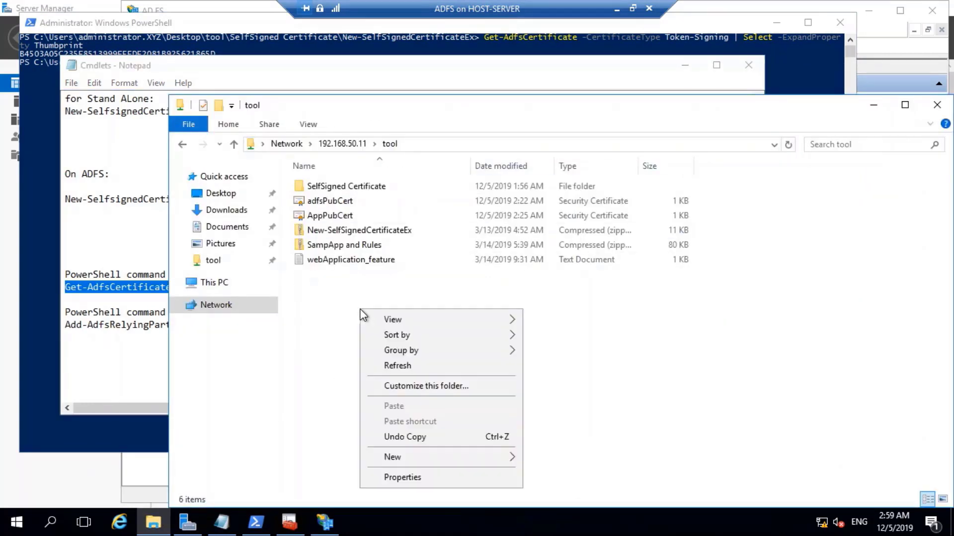
mouse_move(518, 453)
click(571, 440)
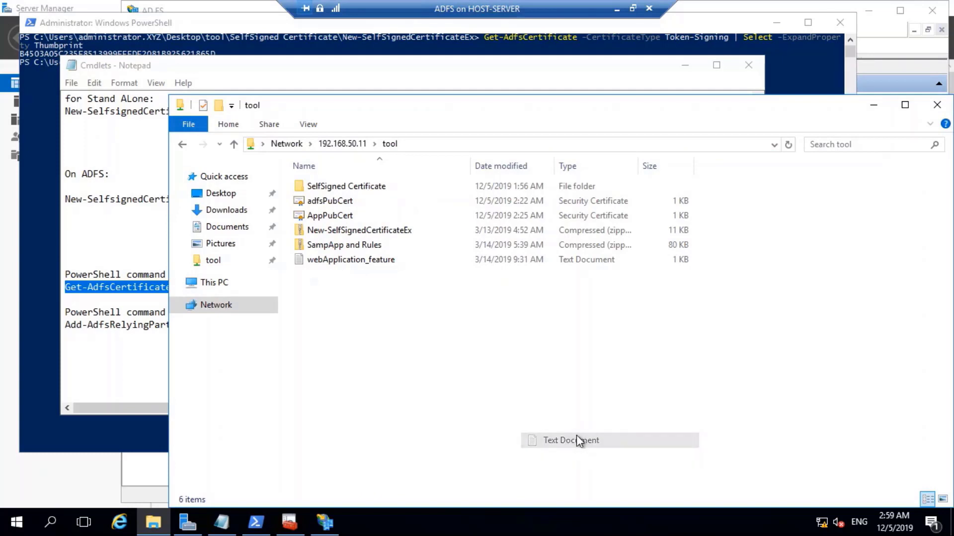
text(th)
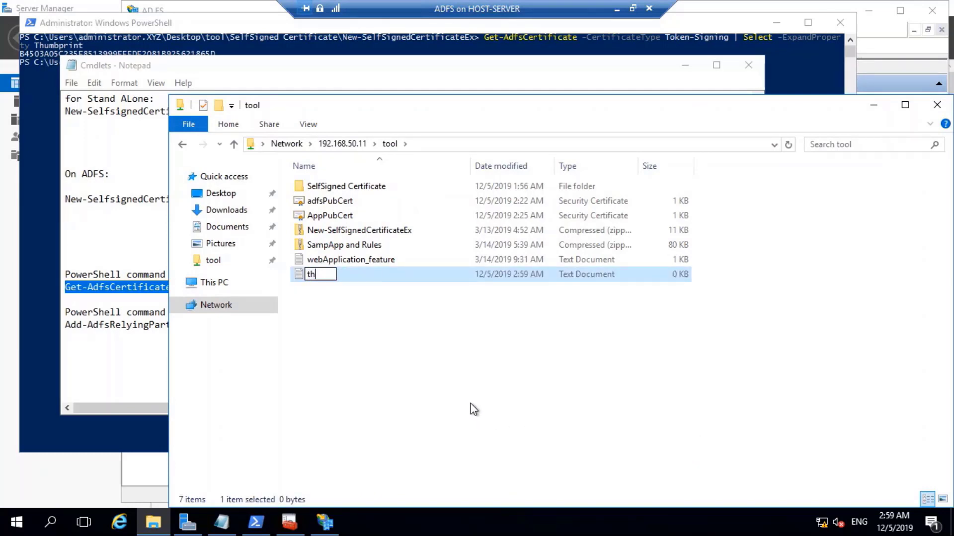
text(umprint)
key(Return)
key(Return)
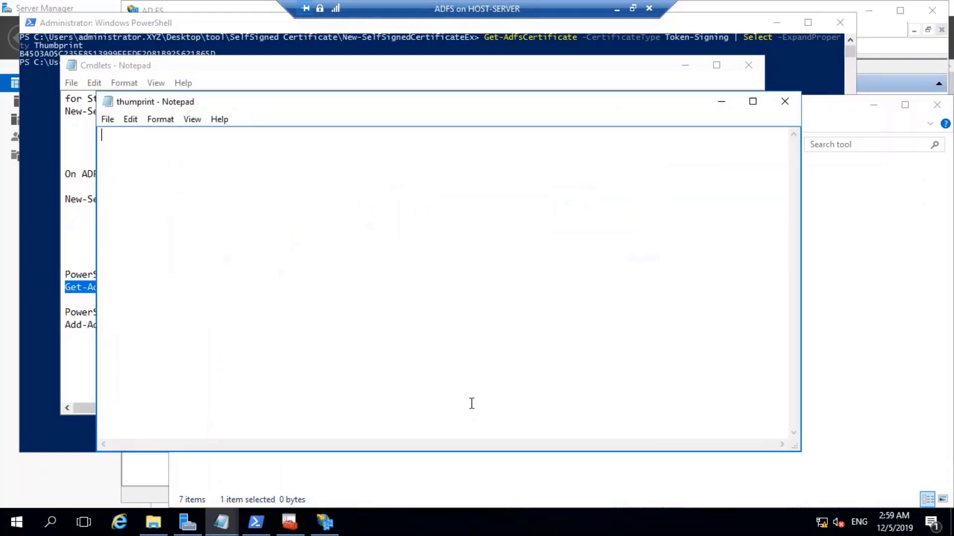
Paste the thumbprint into thumprint, save it and close Notepad.
key(ctrl+v)
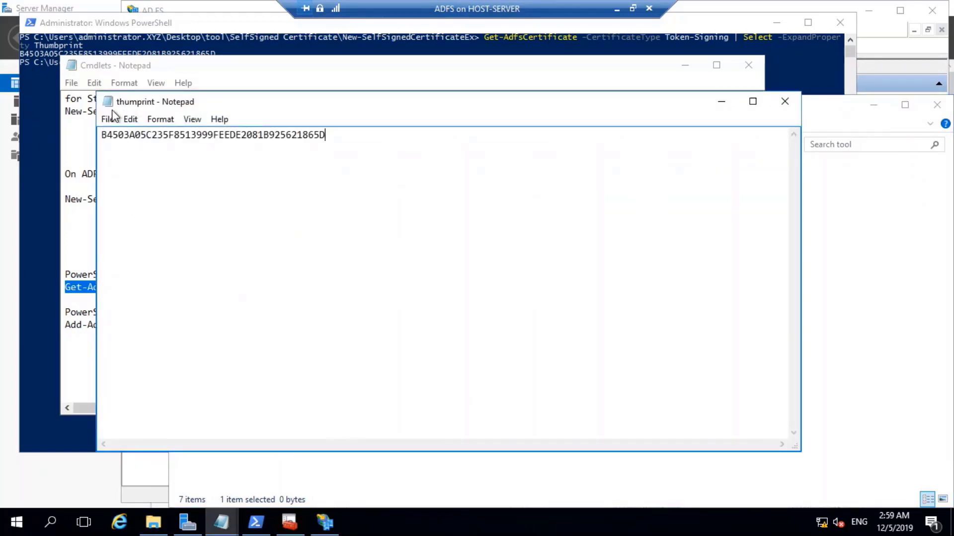
click(107, 119)
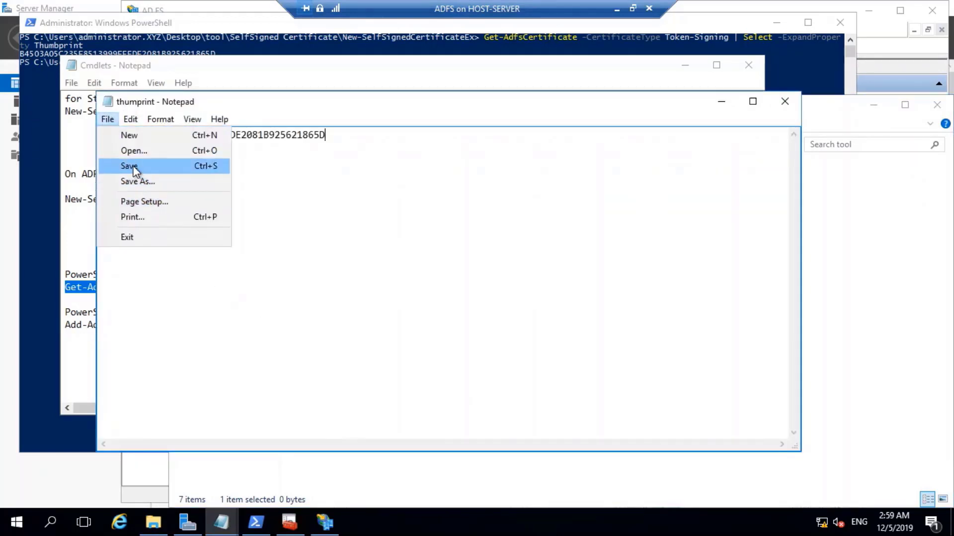
click(130, 166)
click(785, 101)
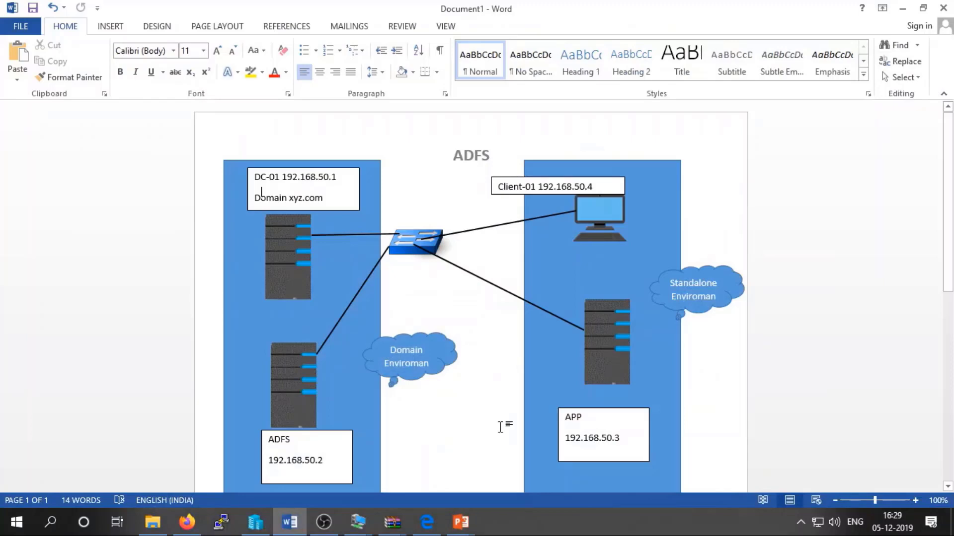
Return to the APP VM and scroll the maximized Web.config to the issuer thumbprint entry.
click(358, 522)
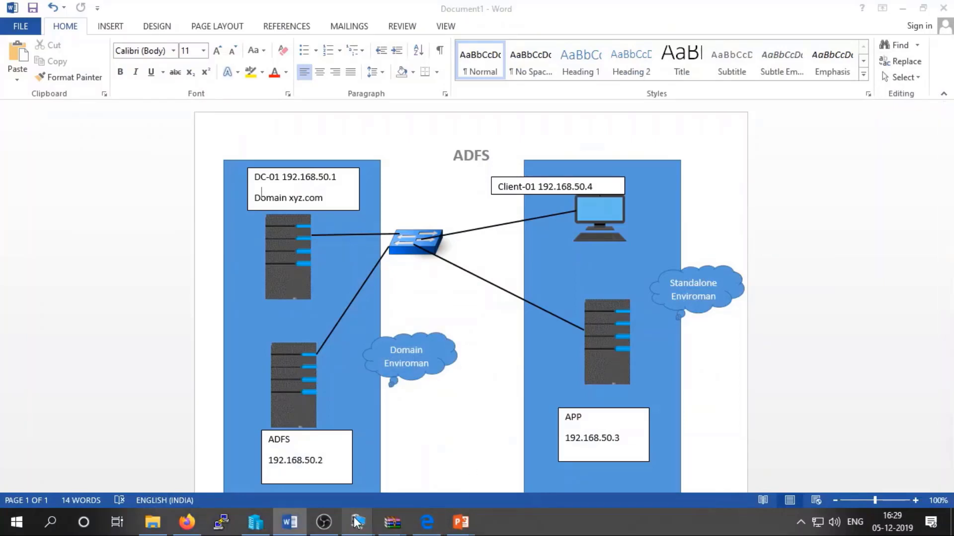
click(534, 474)
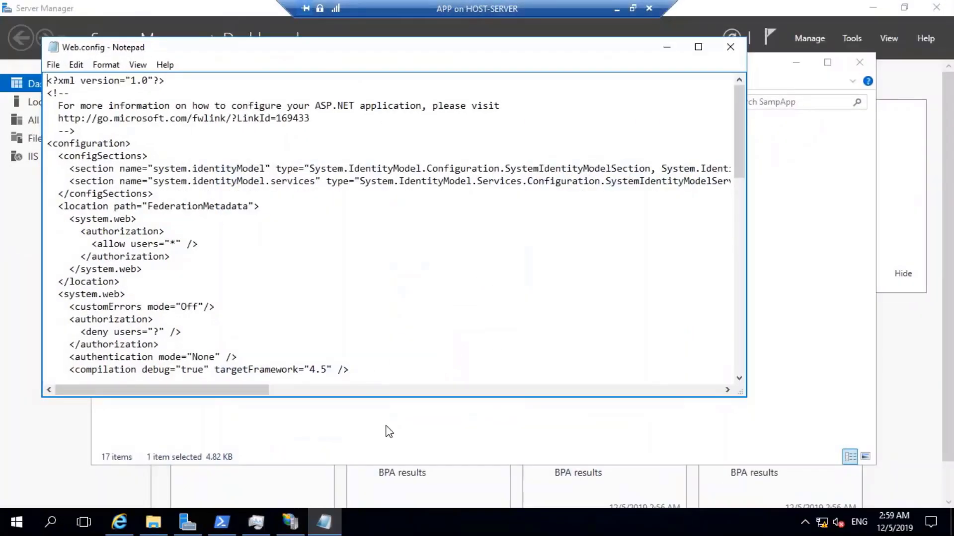
scroll(422, 303, down, 6)
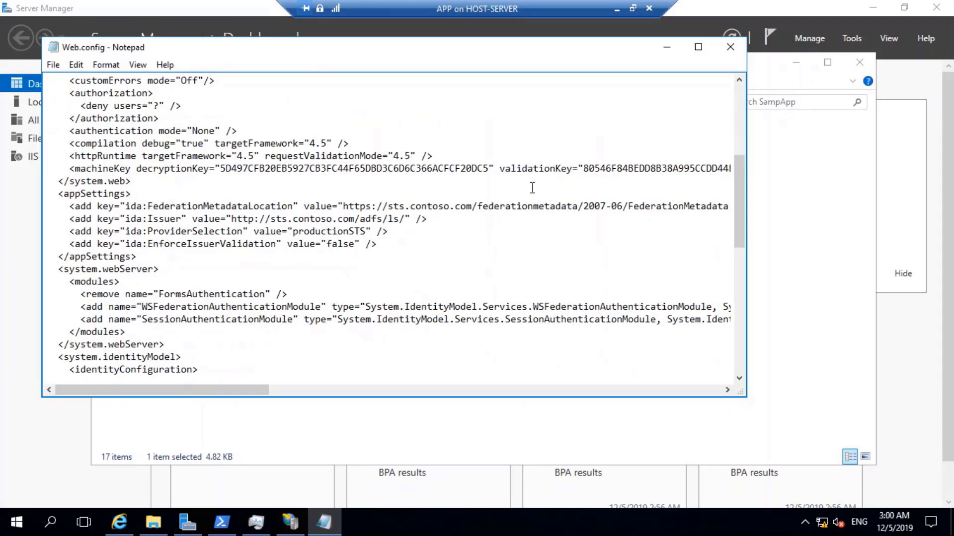
click(698, 47)
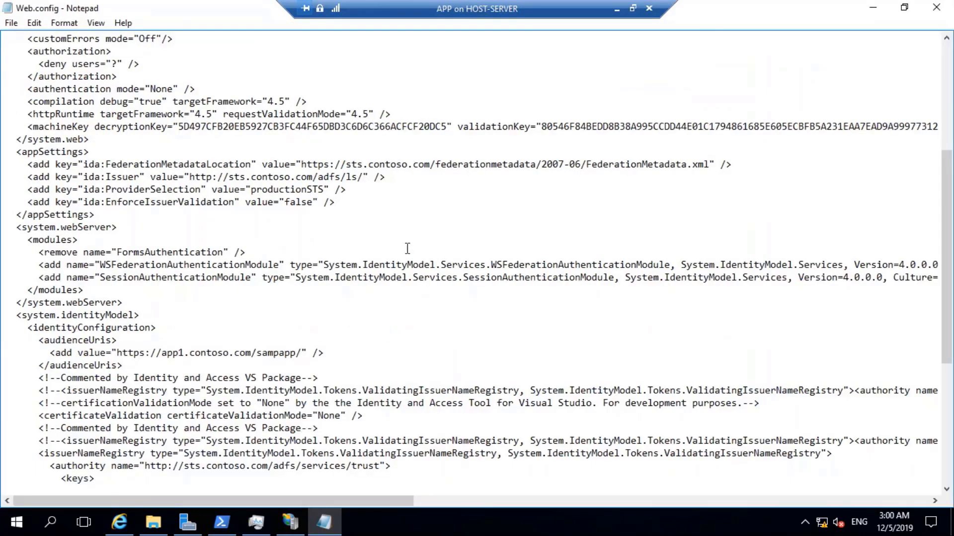
scroll(539, 192, down, 7)
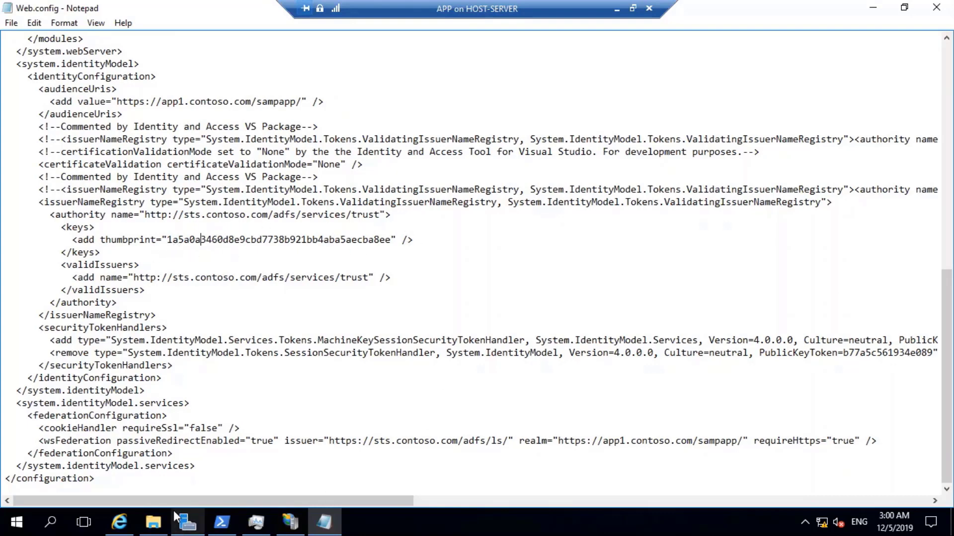
click(153, 522)
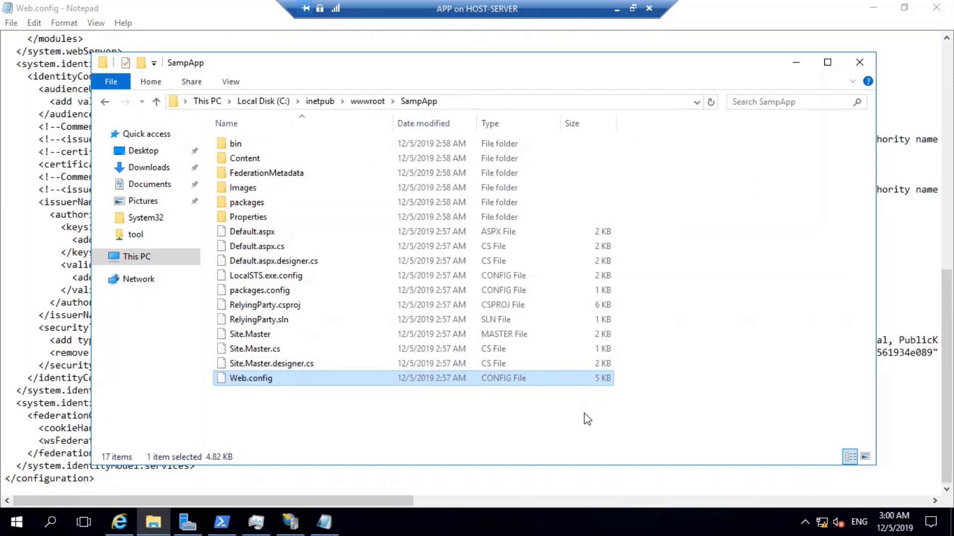
Copy the new thumbprint from the thumprint text file in the shared tool folder on 192.168.50.11.
key(super+r)
text(\)
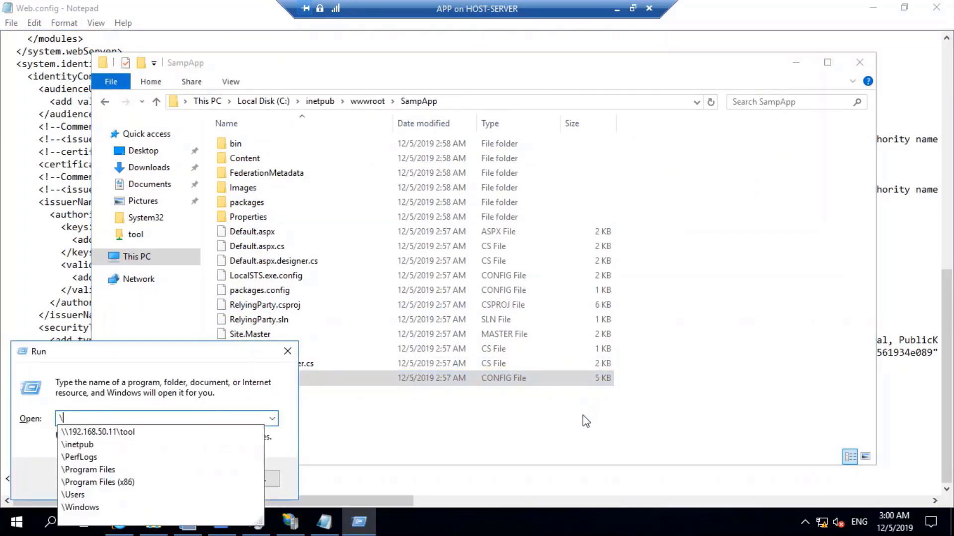
key(Down)
key(Return)
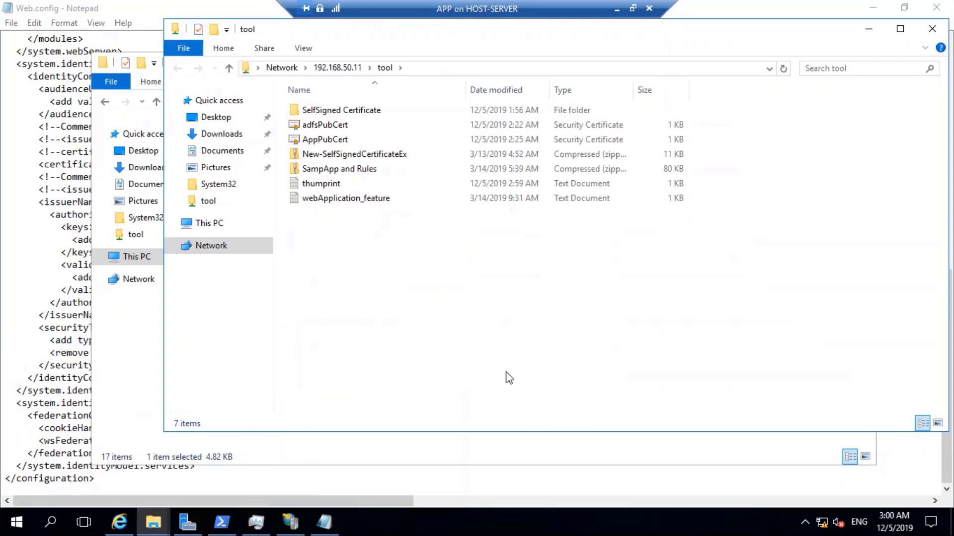
double_click(317, 184)
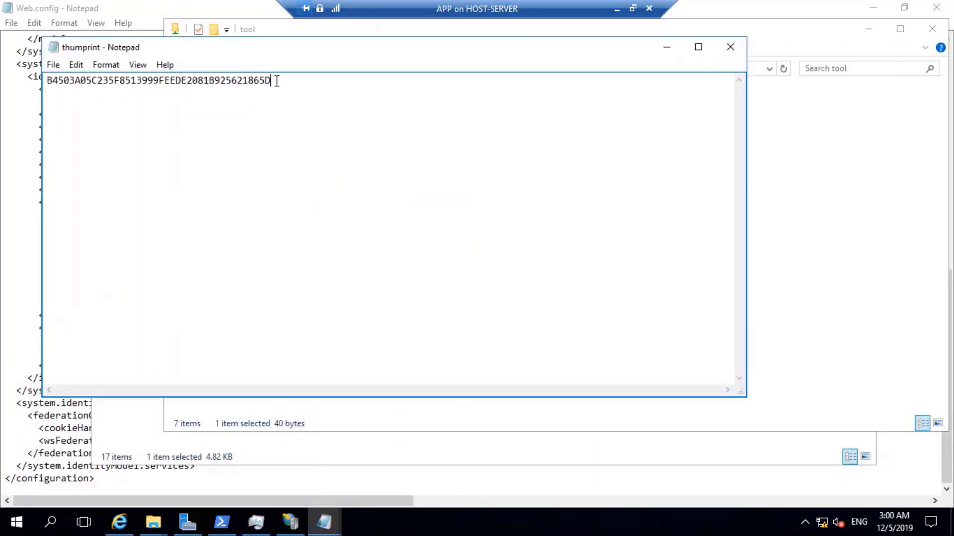
drag(277, 81, 46, 95)
right_click(65, 78)
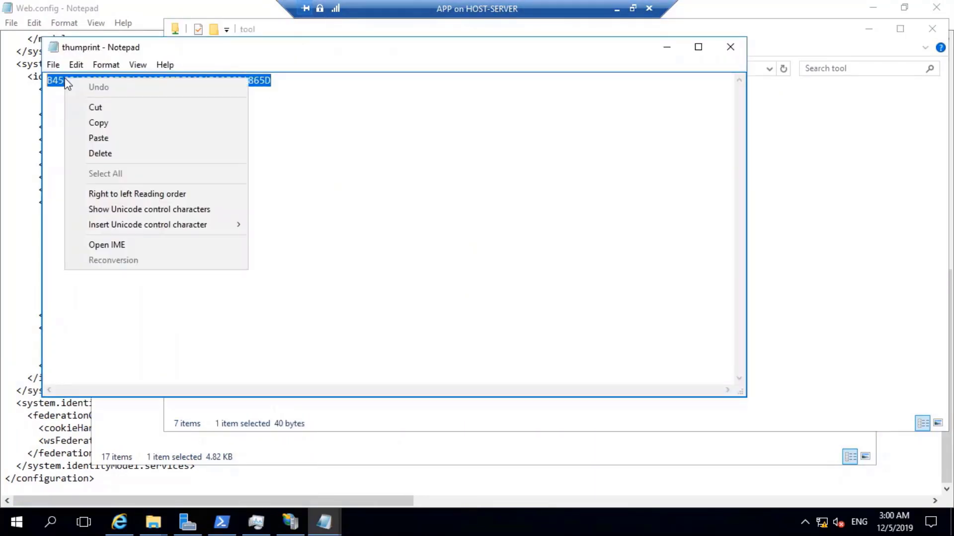
click(103, 123)
In Web.config, find 'thumb' and paste the new thumbprint over the first old value.
click(5, 243)
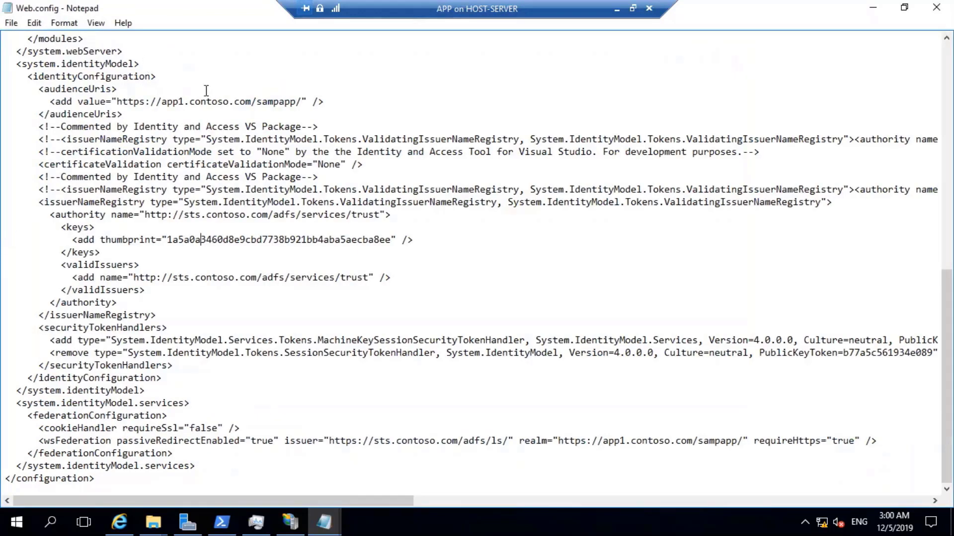
scroll(241, 78, up, 7)
scroll(241, 78, up, 5)
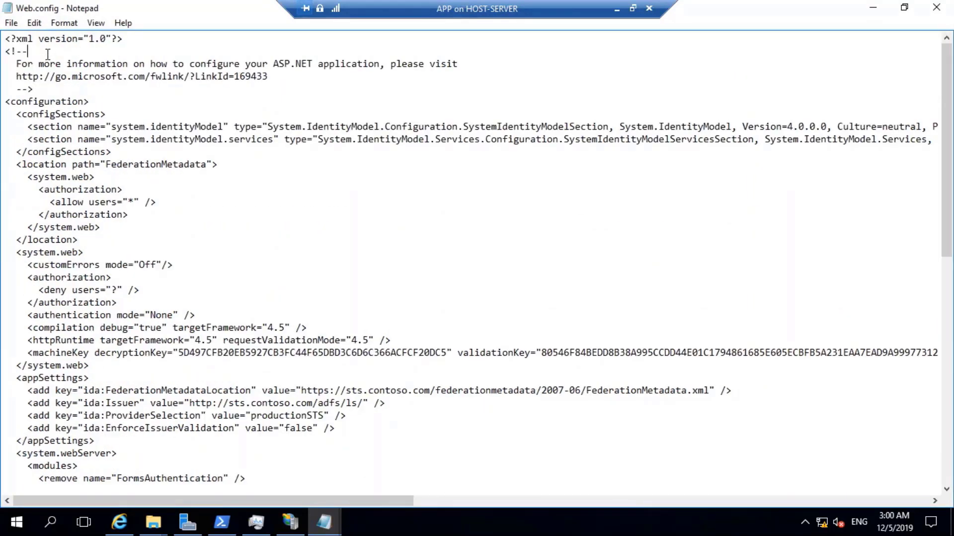
click(11, 23)
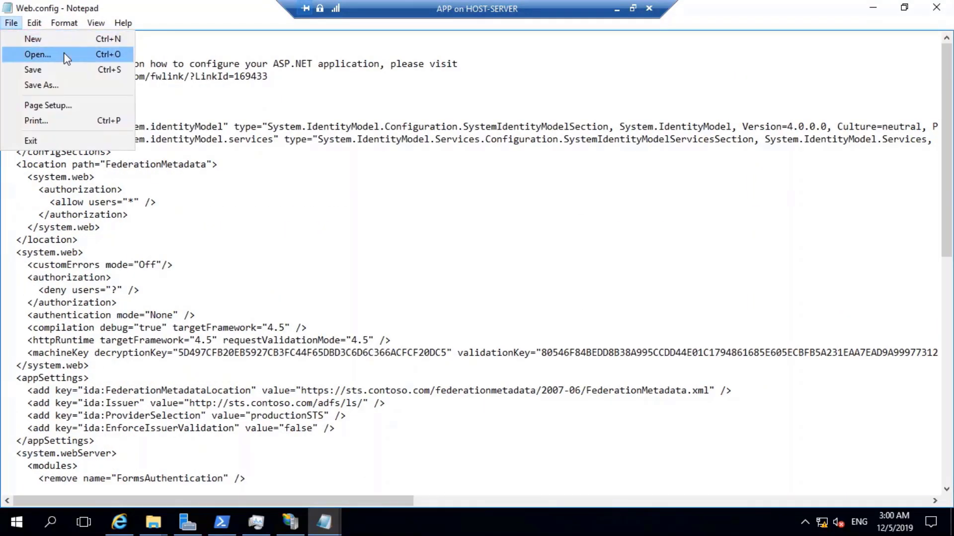
mouse_move(33, 23)
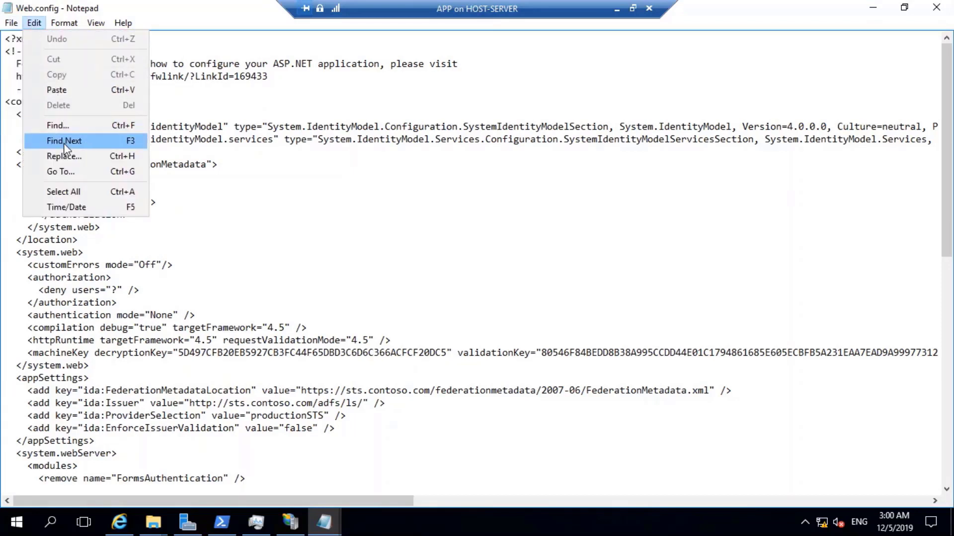
click(63, 127)
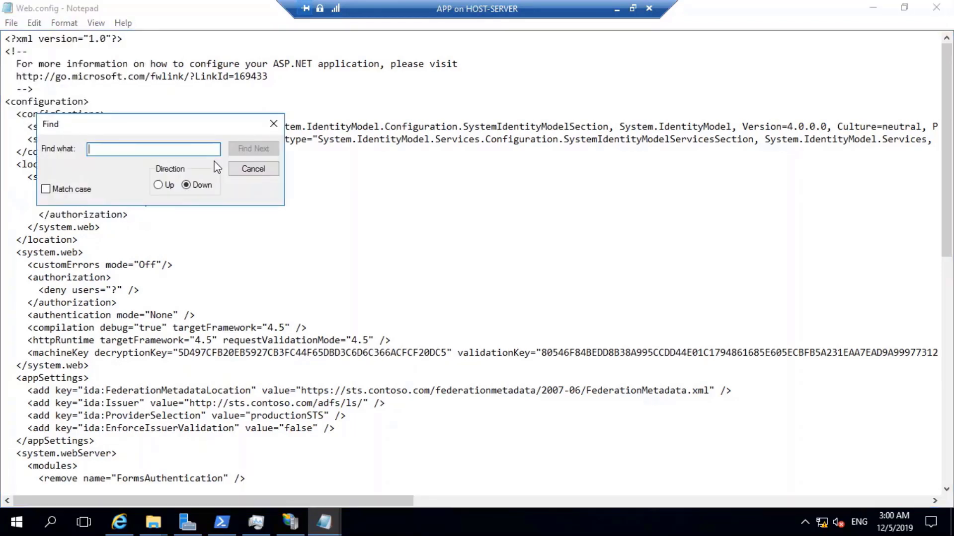
text(thu)
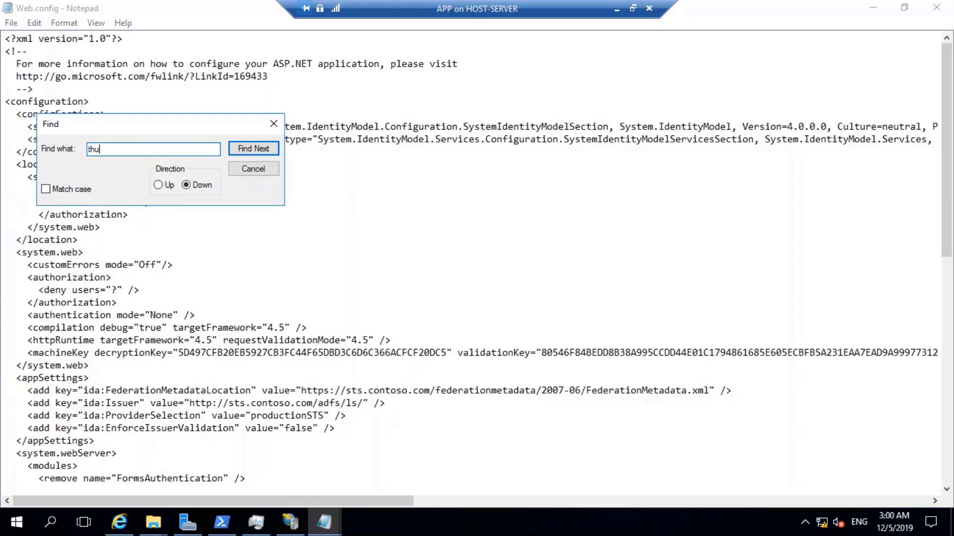
text(mb)
key(Return)
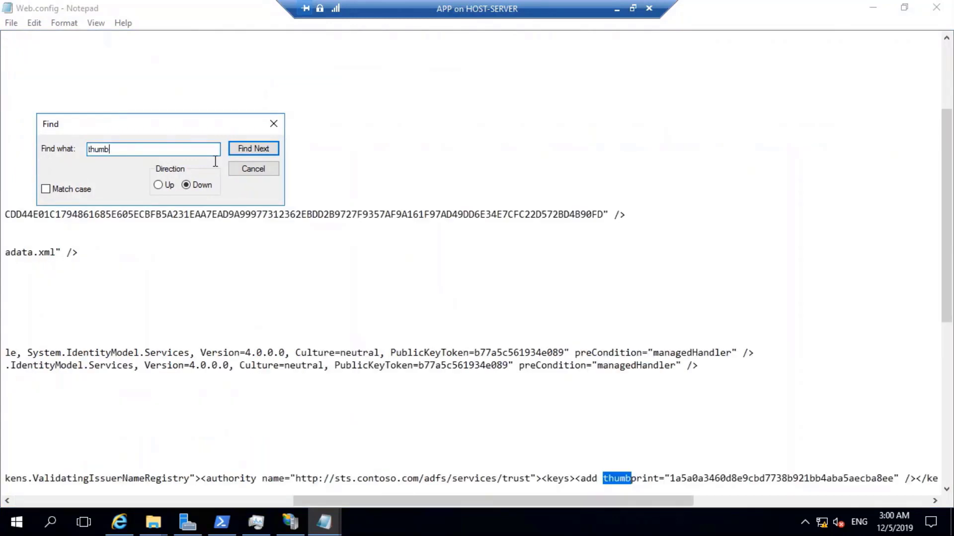
drag(533, 502, 758, 482)
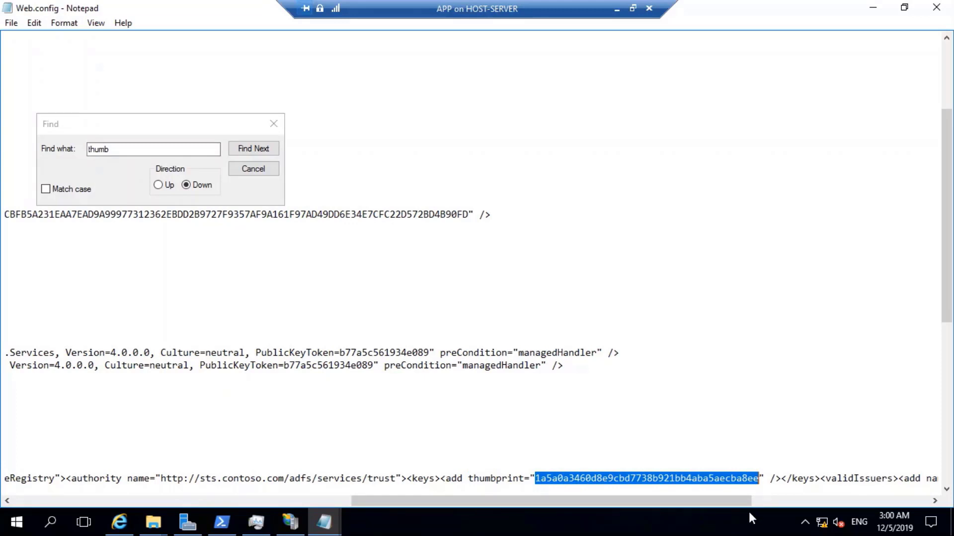
key(ctrl+v)
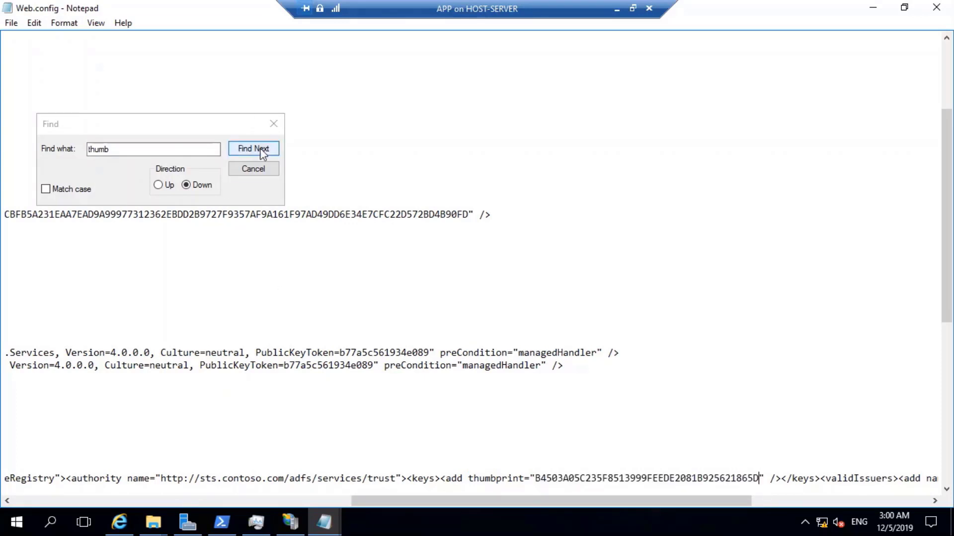
Look for further 'thumb' matches, switching the search direction to Up.
click(260, 148)
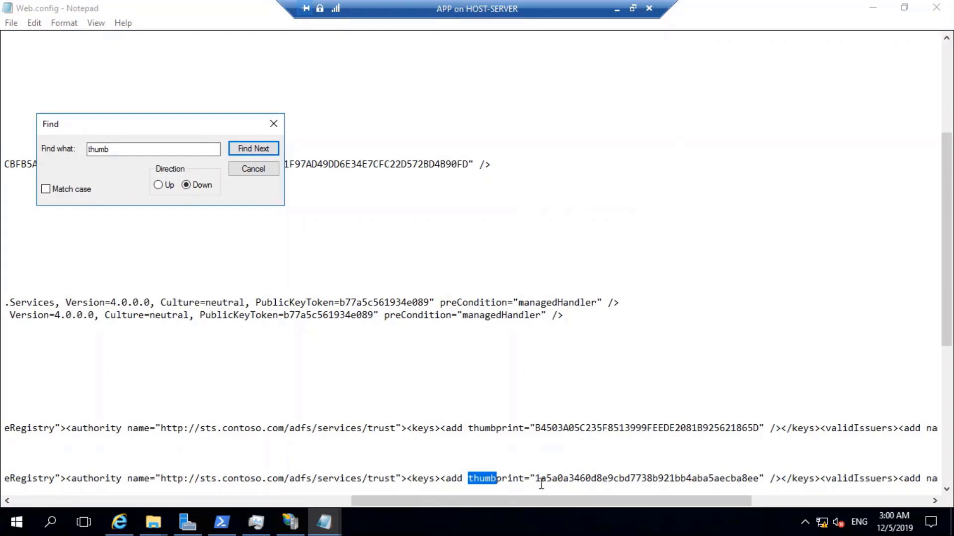
drag(535, 477, 657, 479)
click(760, 478)
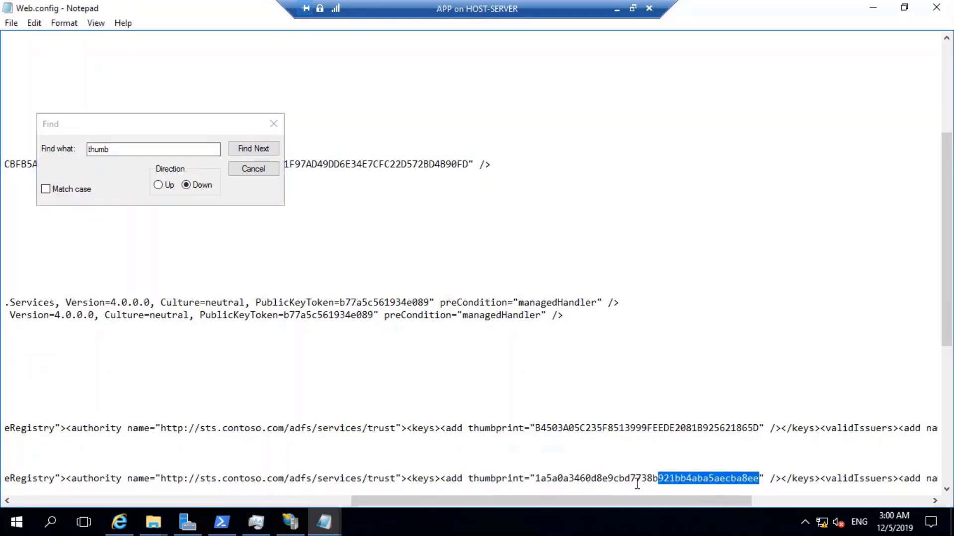
key(ctrl+End)
drag(558, 466, 580, 440)
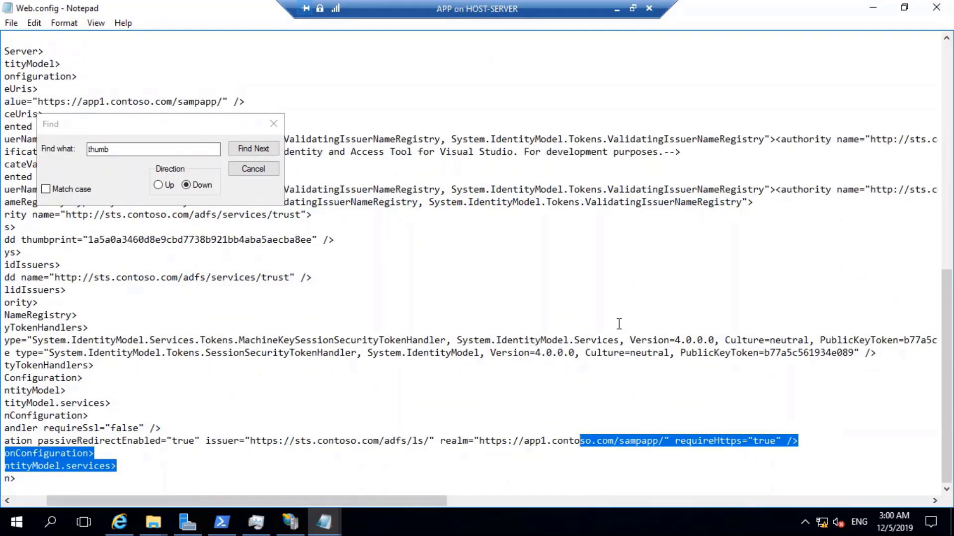
scroll(619, 324, up, 5)
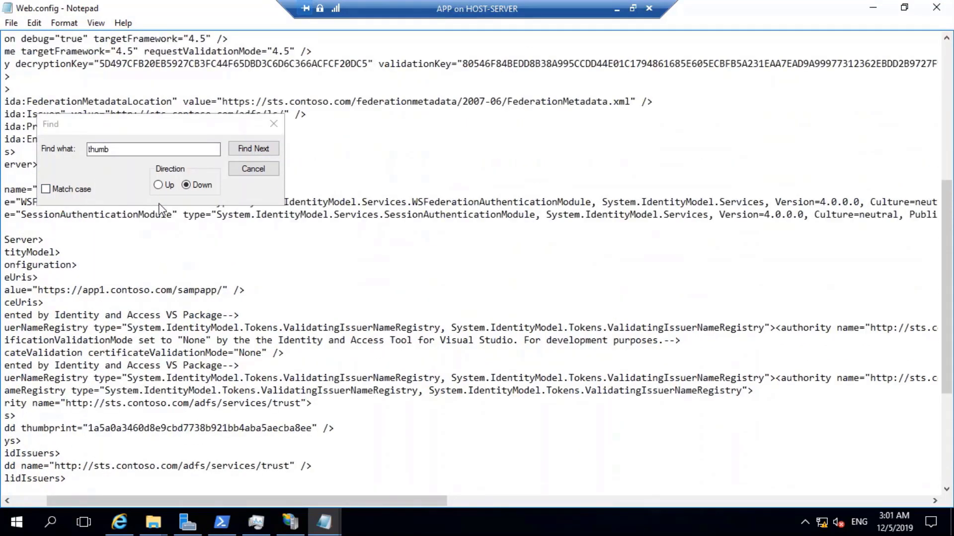
click(165, 185)
click(242, 151)
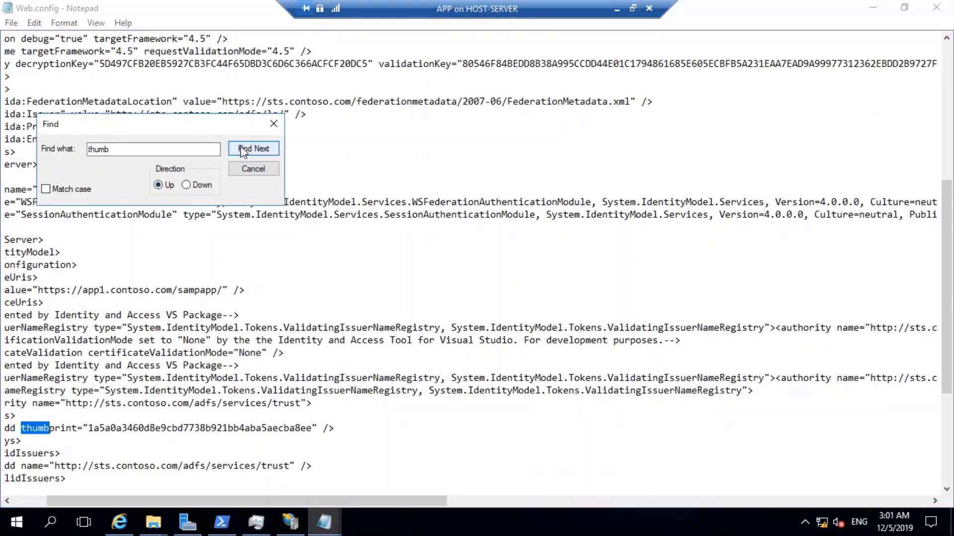
click(241, 149)
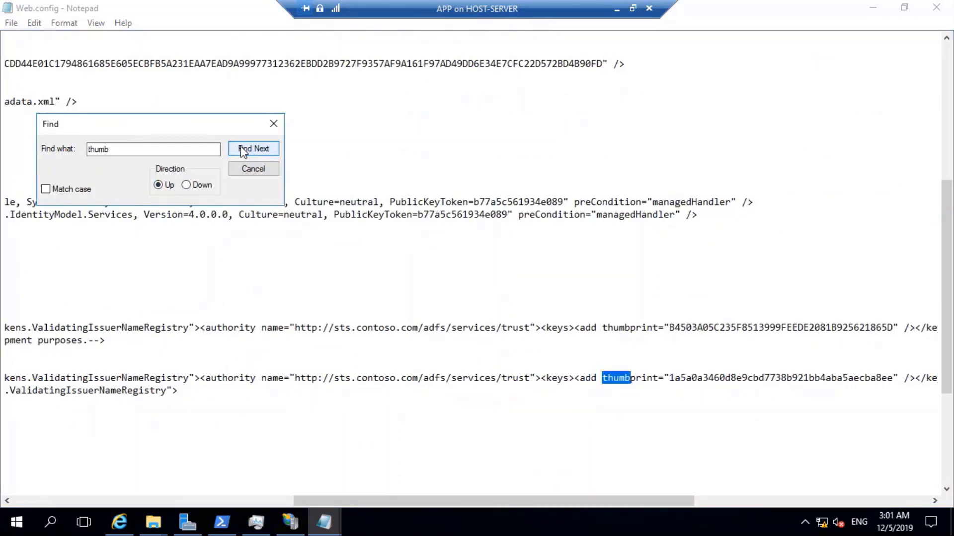
click(580, 342)
drag(605, 502, 658, 492)
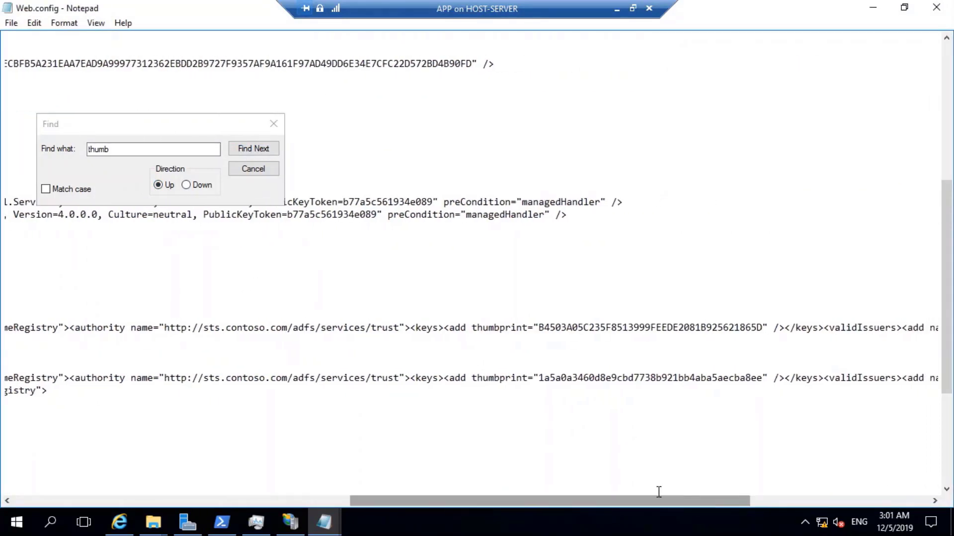
click(659, 492)
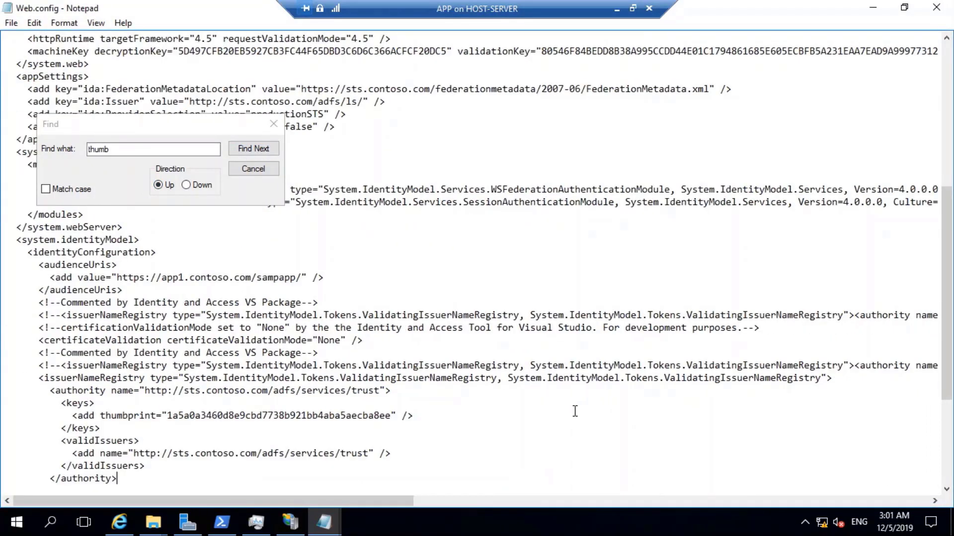
Select the earlier old thumbprint value and paste the new thumbprint over it.
click(252, 151)
click(242, 148)
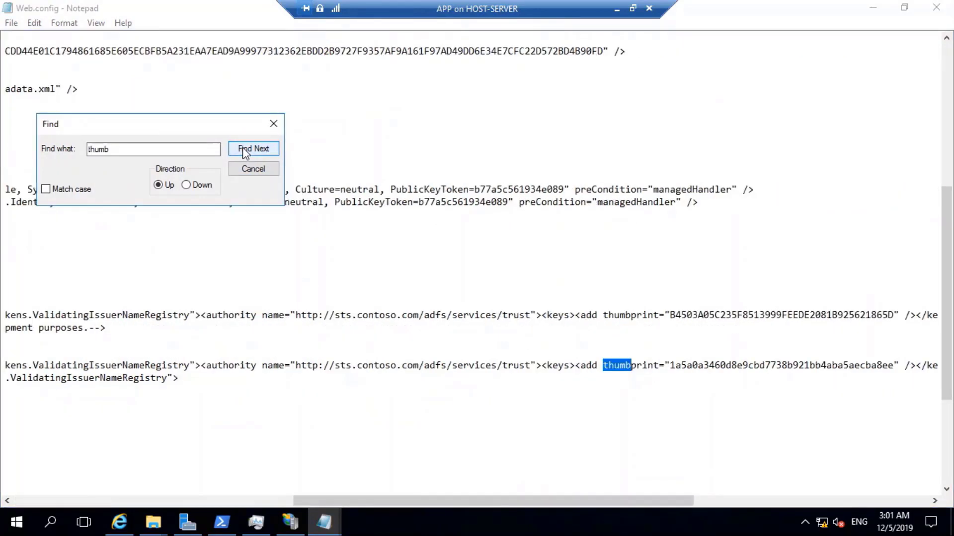
click(554, 379)
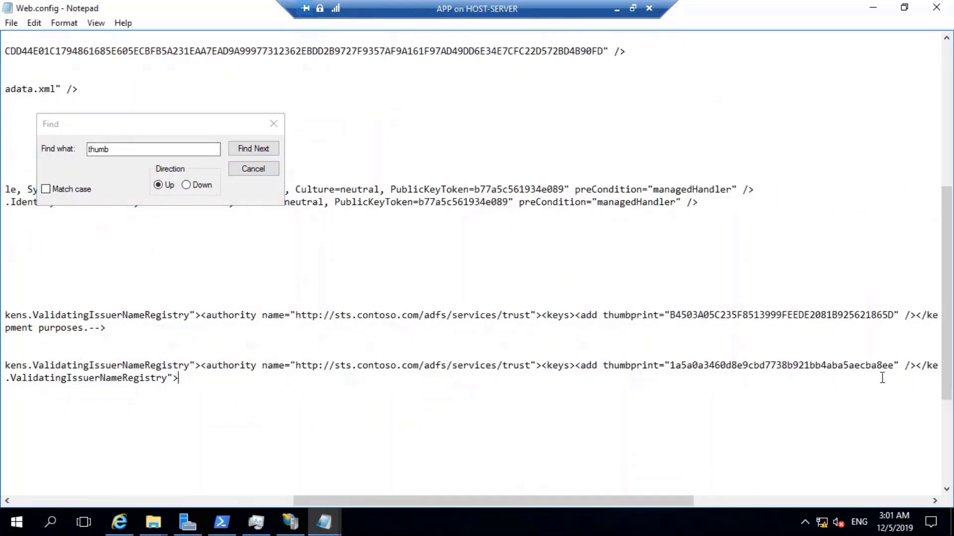
click(894, 366)
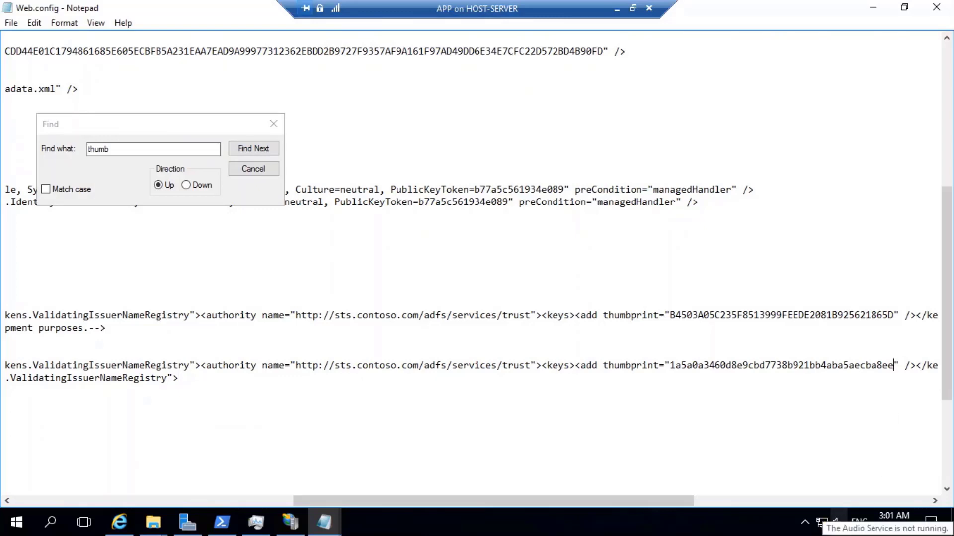
drag(895, 366, 603, 366)
drag(894, 366, 903, 365)
click(899, 366)
drag(894, 365, 670, 366)
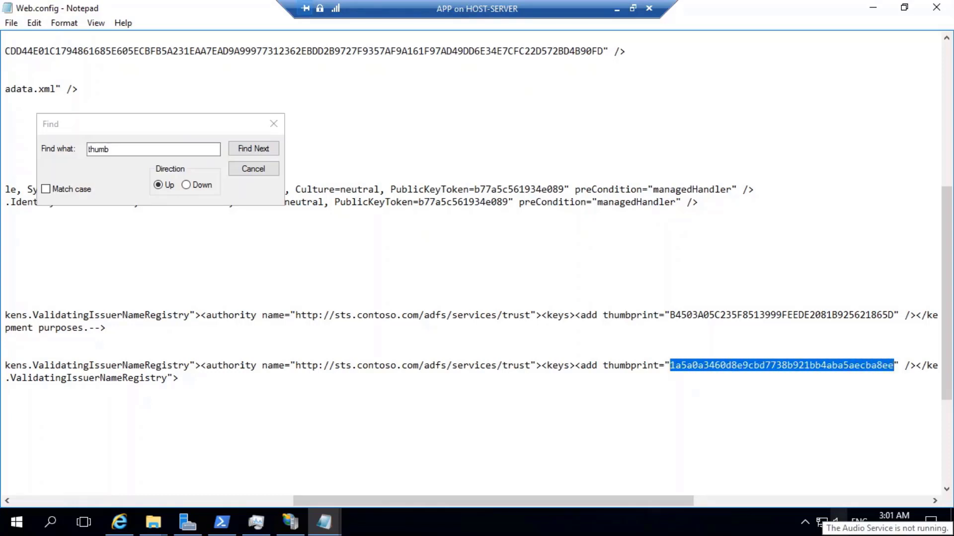
text(B4503A05C235F8513999FEEDE2081B925621865D)
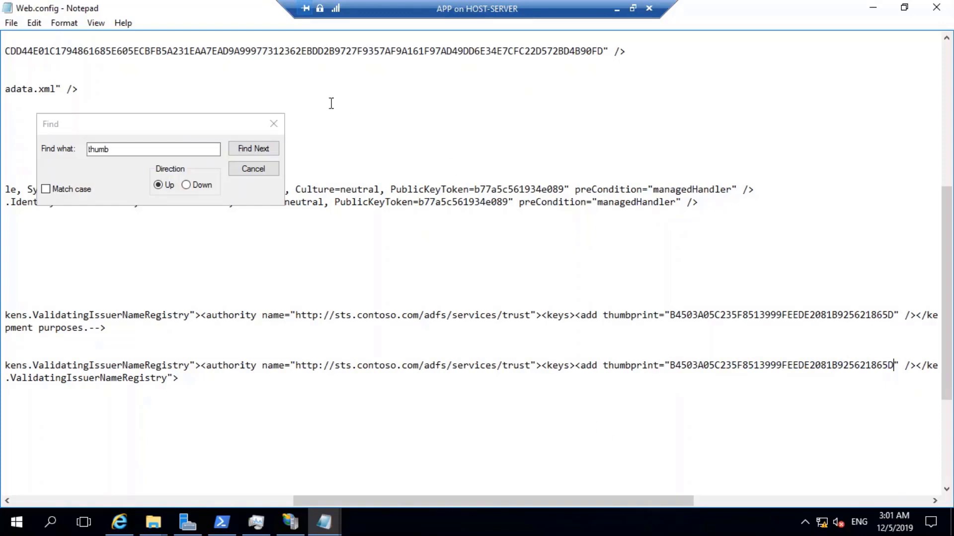
Search down, replace the last old thumbprint, and close Find once no matches remain.
click(256, 149)
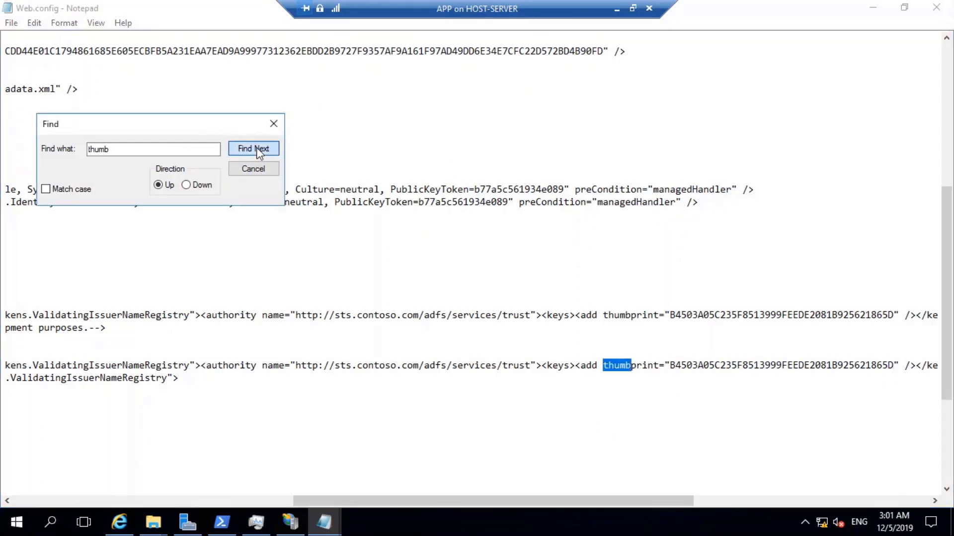
click(256, 148)
click(188, 185)
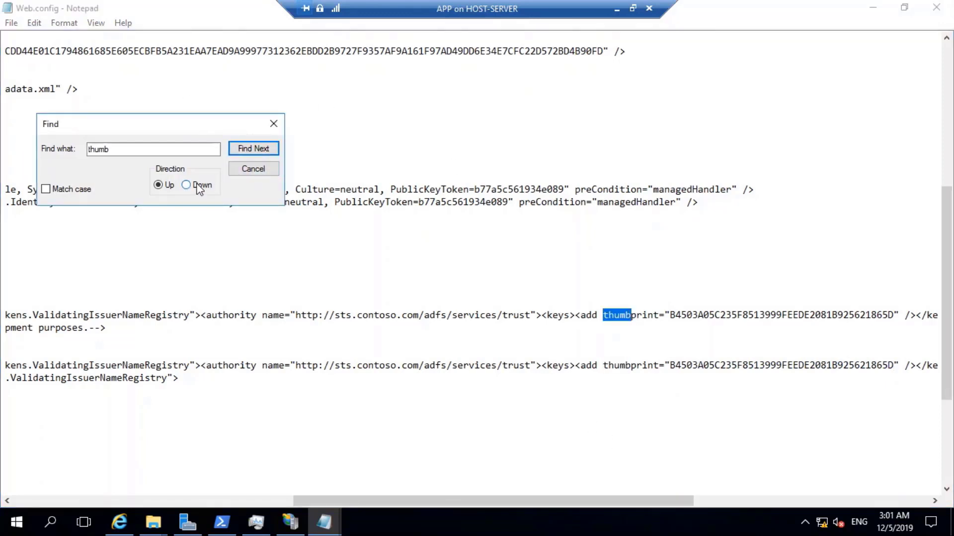
click(243, 148)
click(244, 149)
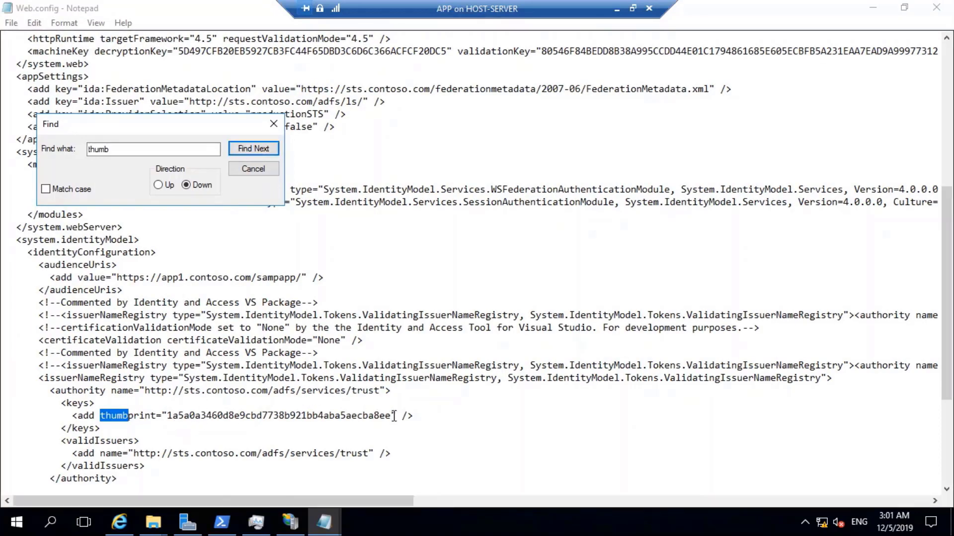
click(391, 417)
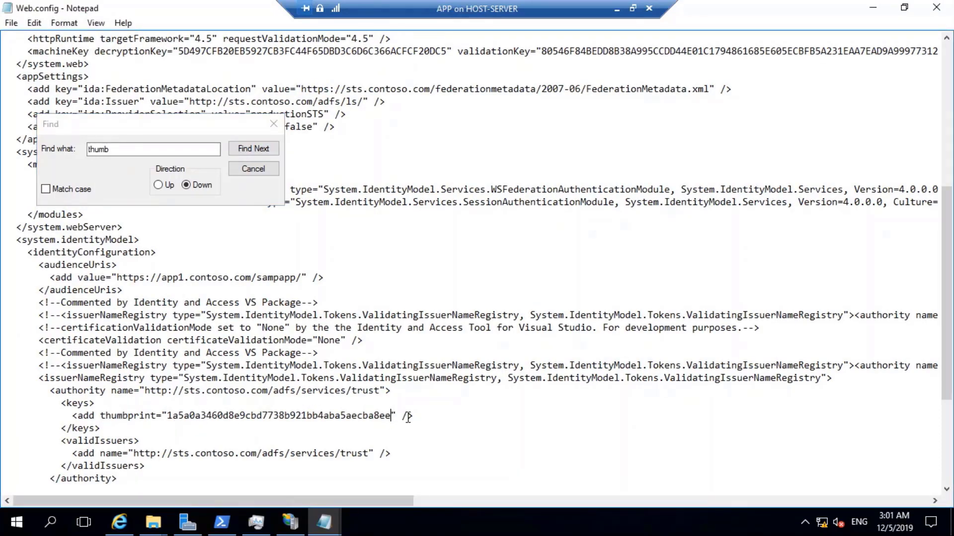
key(shift+Left)
key(shift+Left)
key(shift+Left)
key(shift+Left)
key(shift+Left)
key(shift+Left)
key(shift+Left)
key(shift+Left)
key(shift+Left)
key(shift+Left)
key(shift+Left)
key(shift+Left)
key(shift+Left)
key(shift+Left)
key(shift+Left)
key(shift+Left)
key(shift+Left)
key(shift+Left)
key(shift+Left)
key(shift+Left)
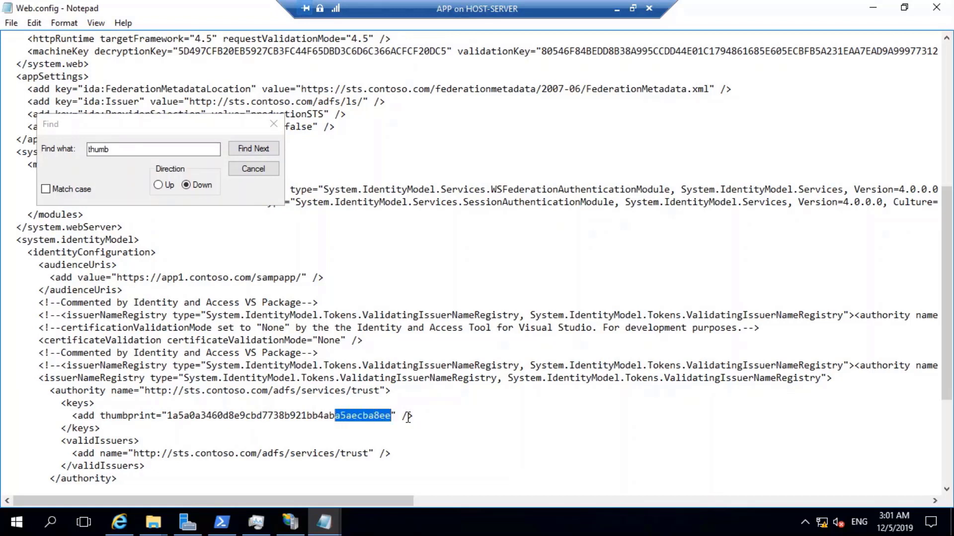
key(shift+Left)
key(shift+Left)
key(shift+Left)
key(shift+Left)
key(shift+Left)
key(shift+Left)
key(shift+Left)
key(shift+Left)
key(shift+Left)
key(shift+Left)
key(shift+Left)
key(shift+Left)
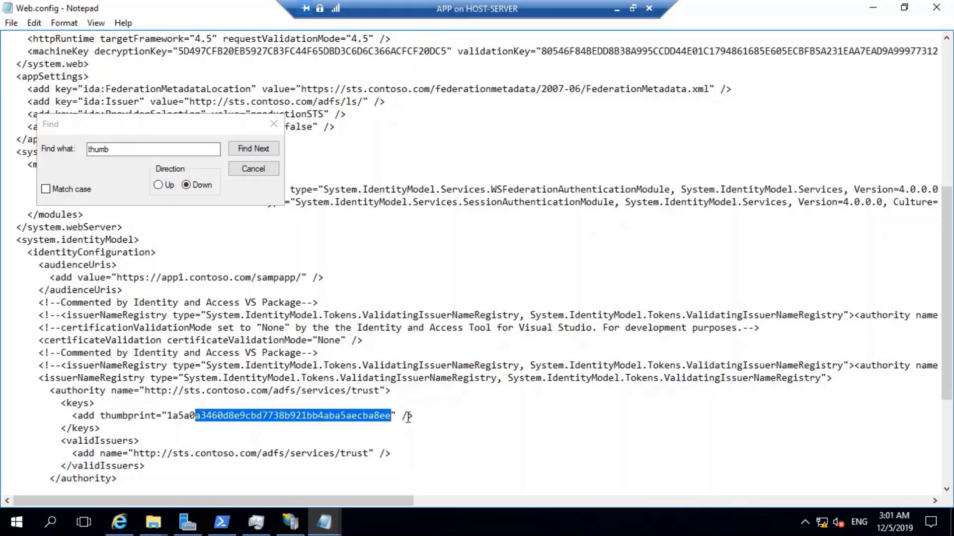
key(shift+Left)
key(shift+Left)
text(B4503A05C235F8513999FEEDE2081B925621865D)
click(253, 148)
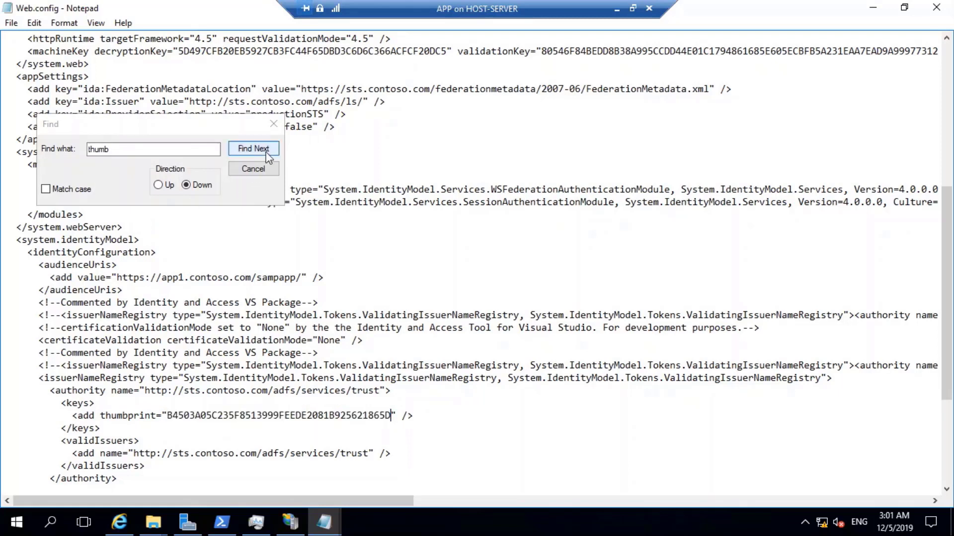
click(514, 313)
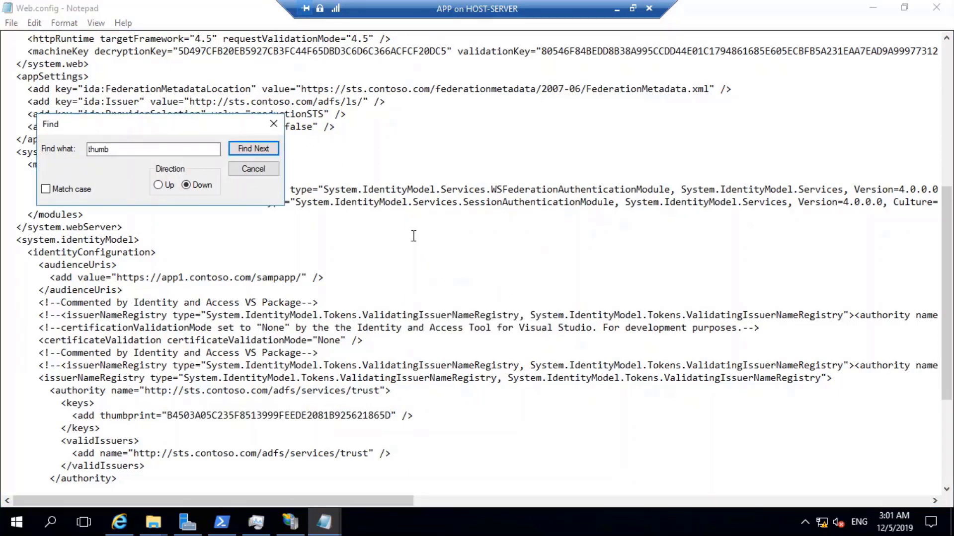
click(253, 169)
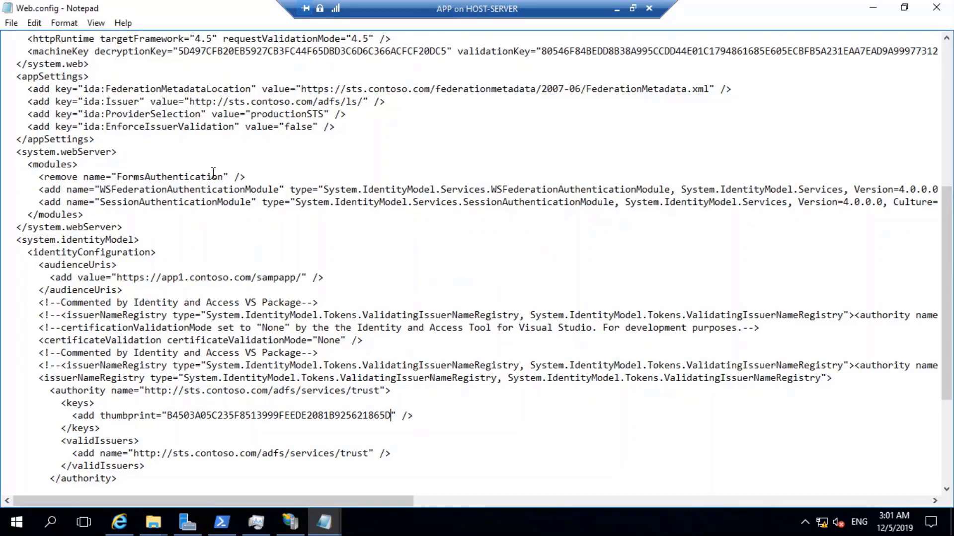
Save the updated Web.config.
click(11, 23)
click(33, 69)
scroll(253, 209, up, 8)
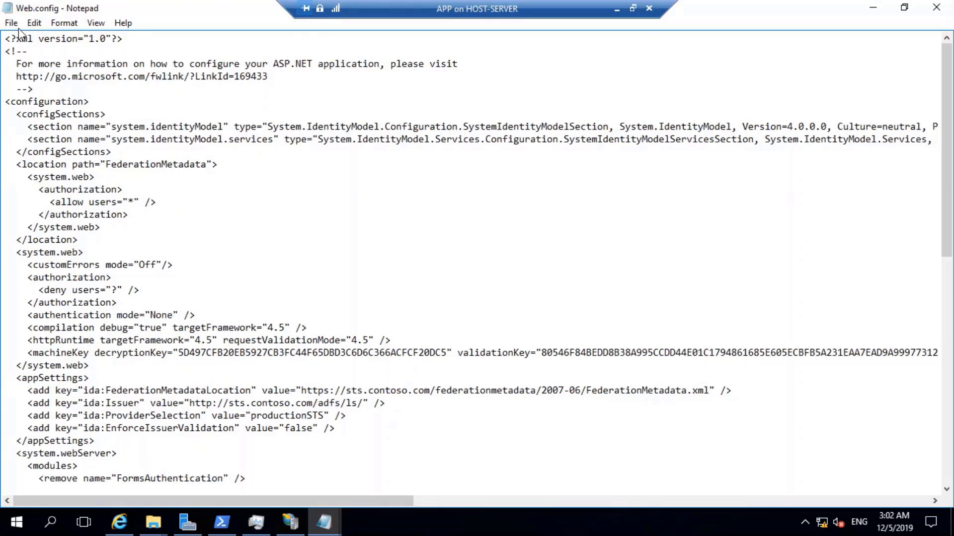
Copy sts.contoso.com from the FederationMetadataLocation value.
click(33, 25)
click(311, 260)
click(295, 216)
drag(347, 392, 429, 391)
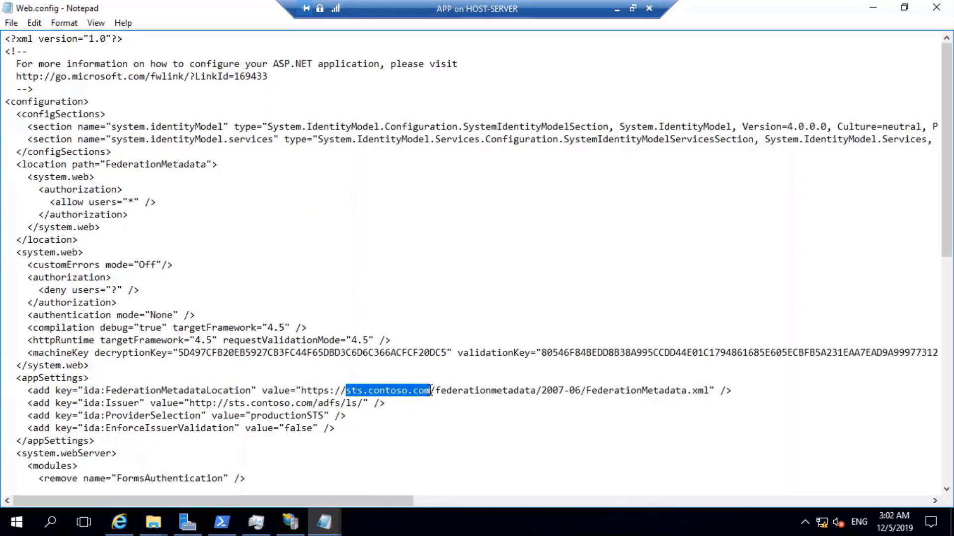
right_click(412, 391)
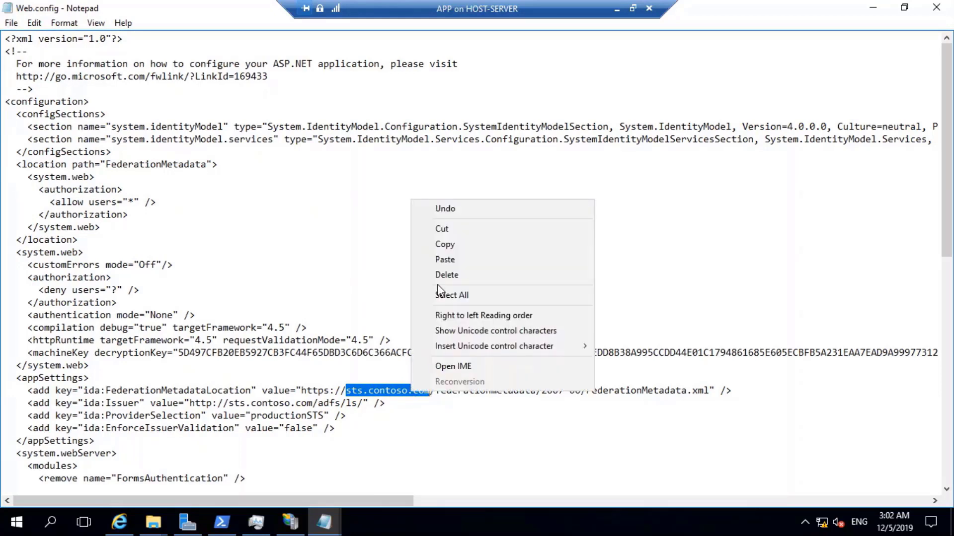
click(449, 247)
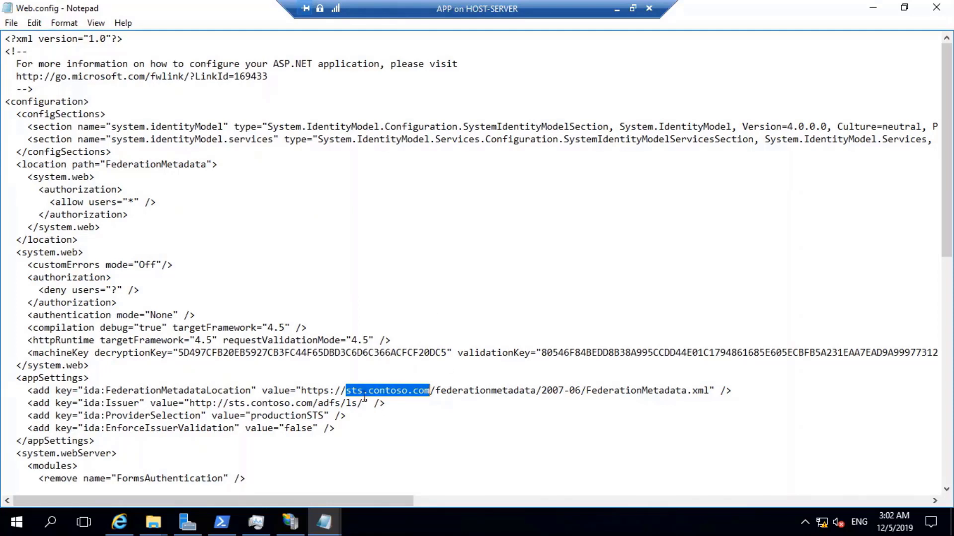
Use Replace All to change sts.contoso.com to adfs.xyz.com in Web.config.
click(34, 23)
click(79, 40)
click(33, 23)
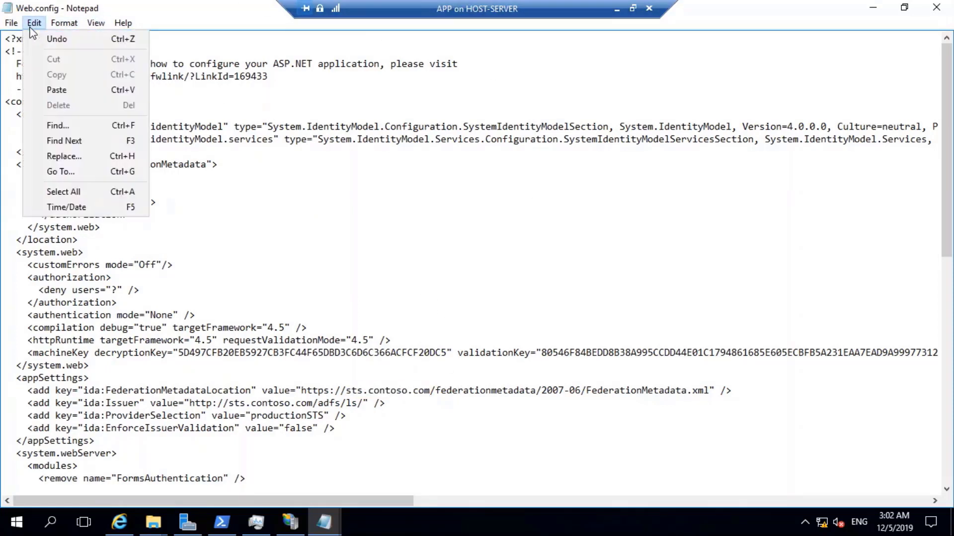
click(64, 157)
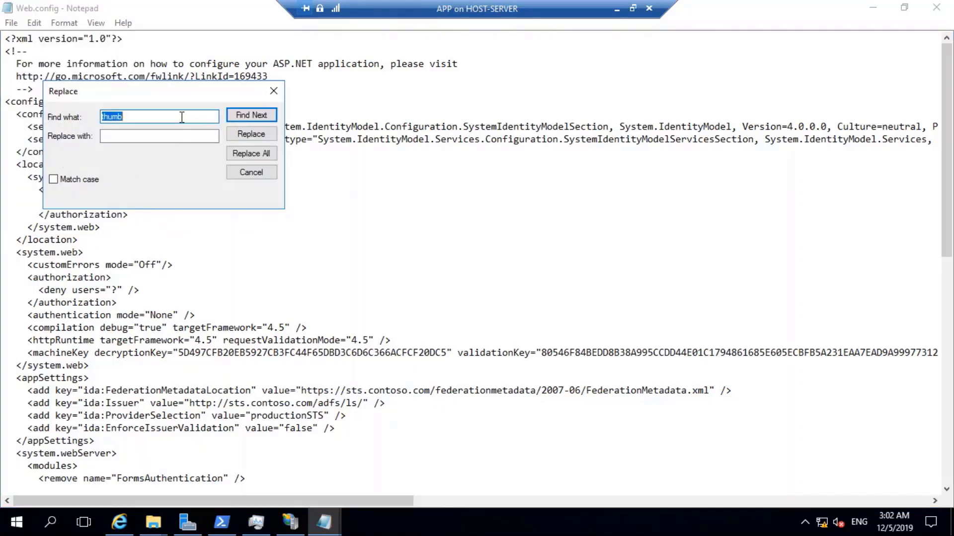
key(ctrl+v)
click(146, 138)
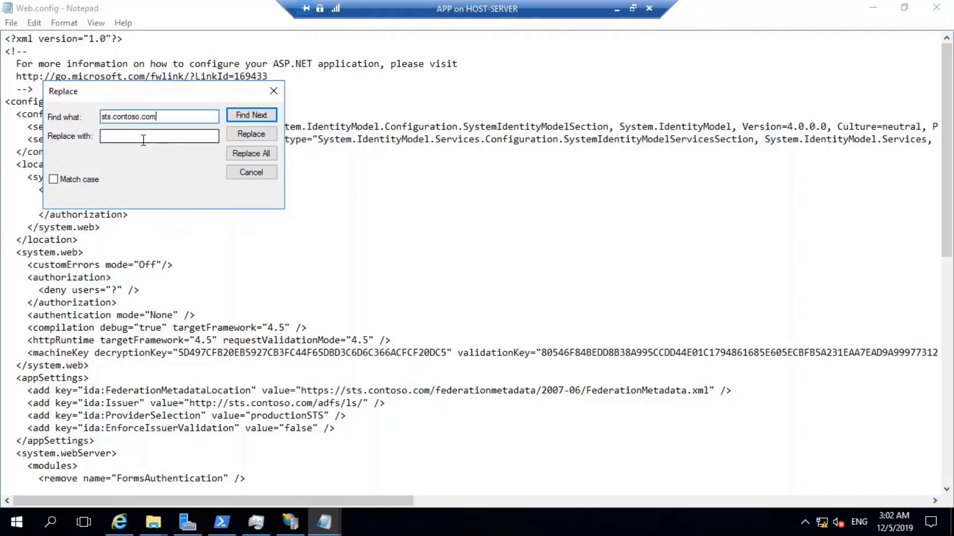
text(adfs.xyz.com)
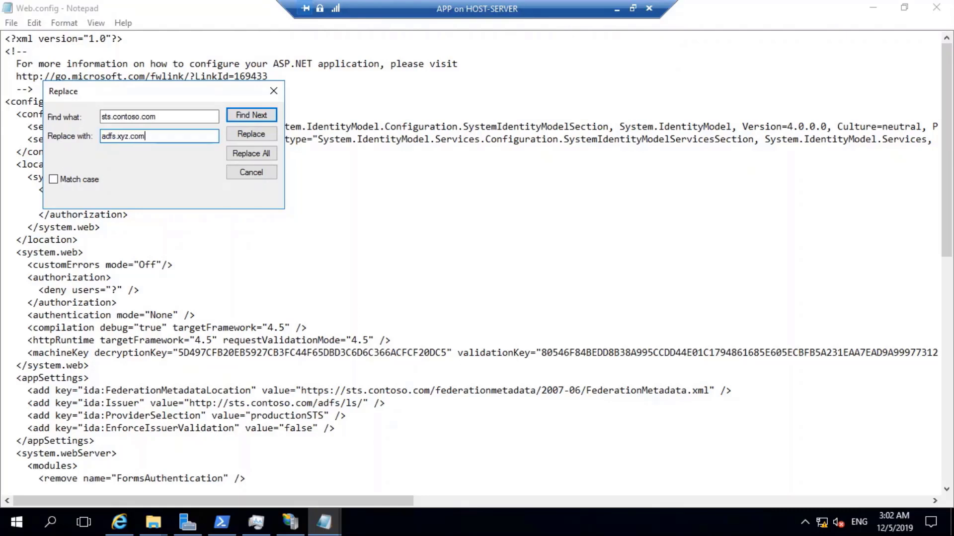
click(232, 155)
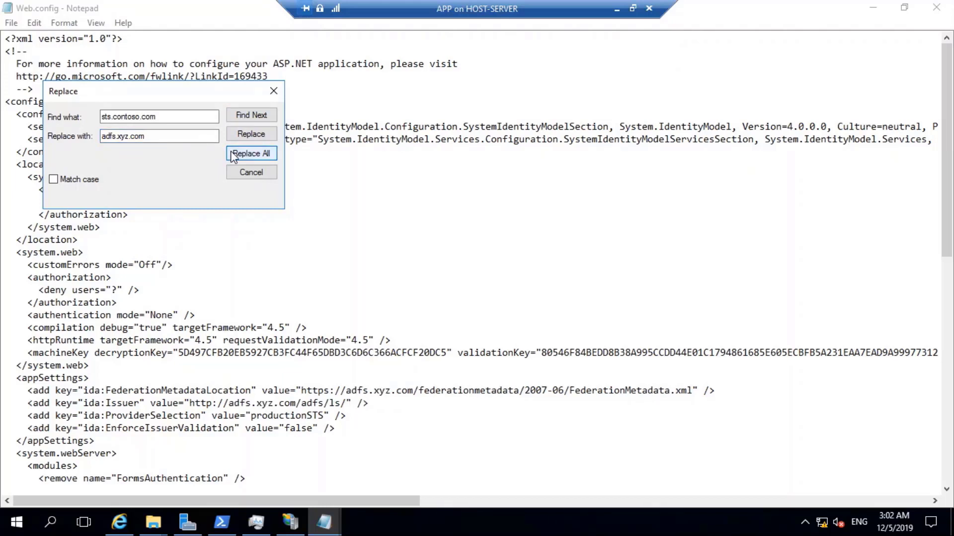
click(272, 91)
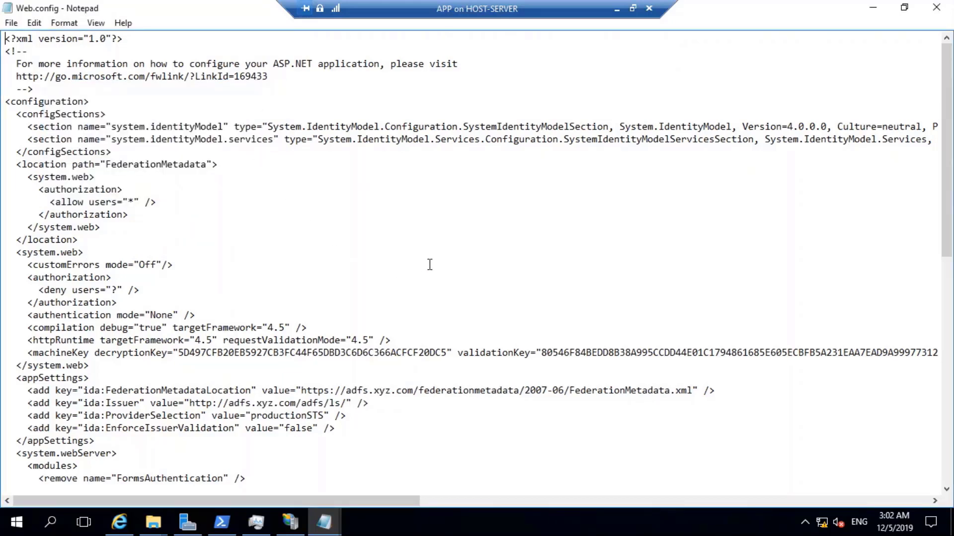
click(392, 252)
Copy the app1.contoso.com address from Web.config.
scroll(395, 203, down, 2)
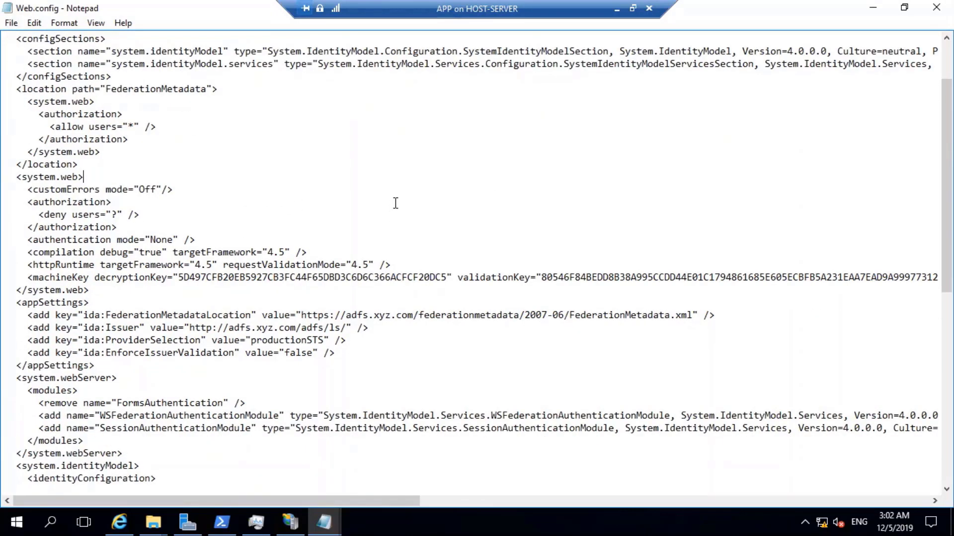
scroll(395, 203, down, 1)
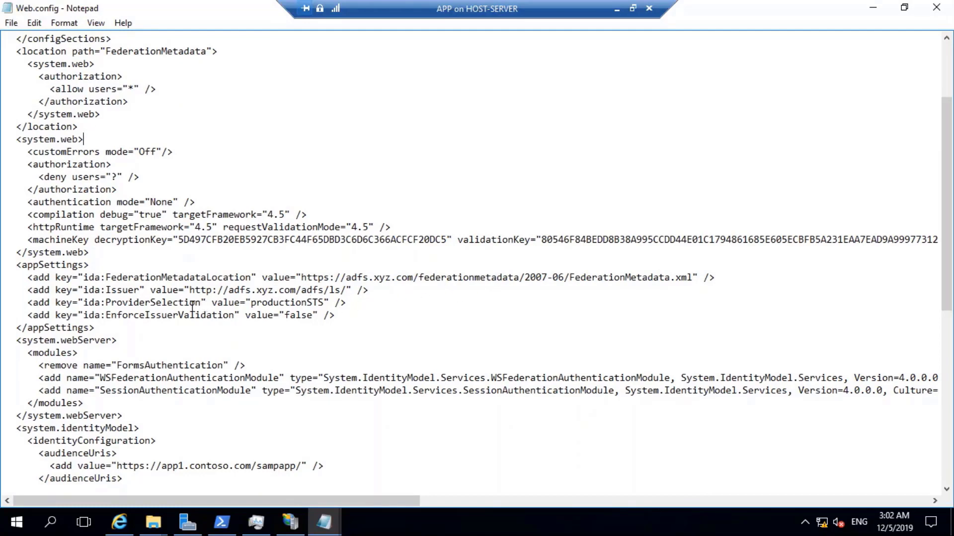
scroll(307, 291, down, 2)
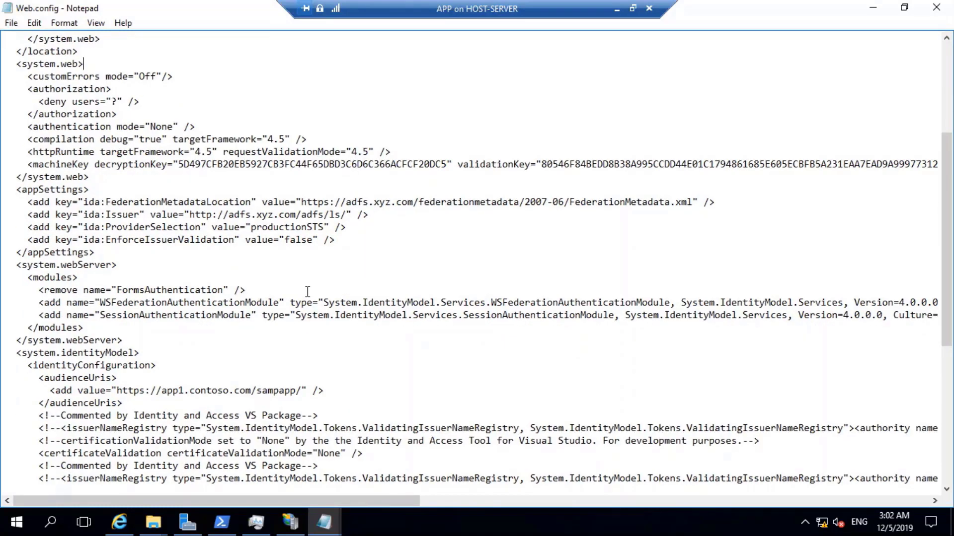
scroll(307, 292, down, 1)
drag(162, 352, 255, 356)
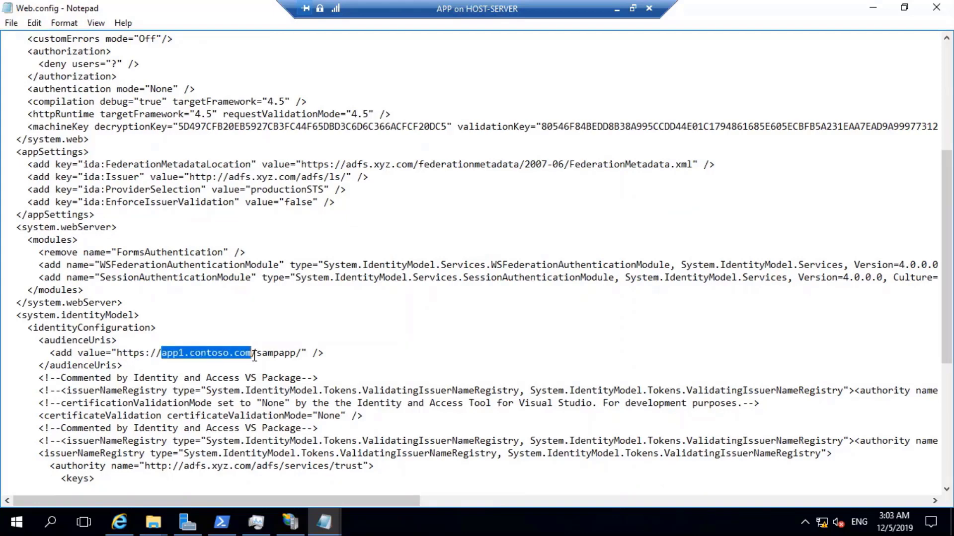
right_click(229, 352)
click(266, 202)
Replace all app1.contoso.com occurrences with app.xyz.com.
scroll(303, 279, up, 6)
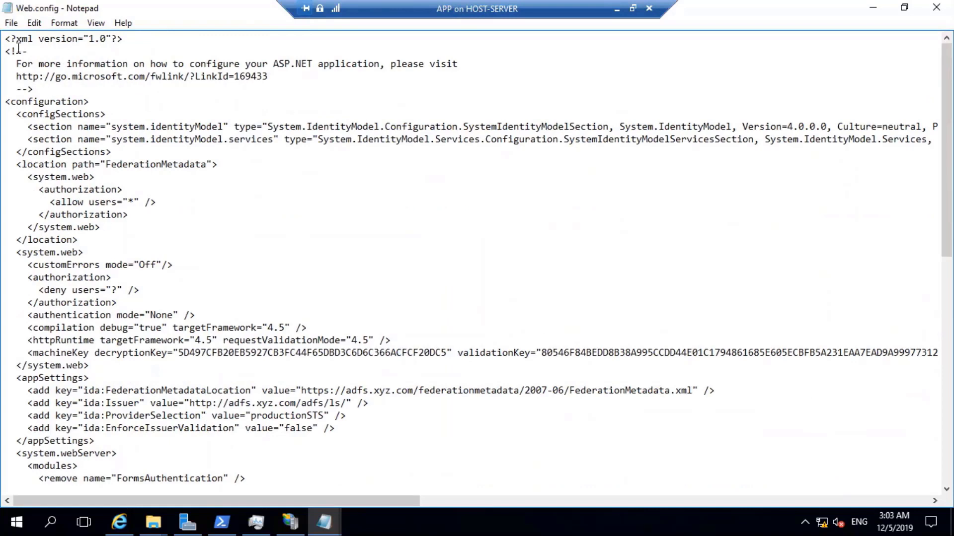
click(33, 24)
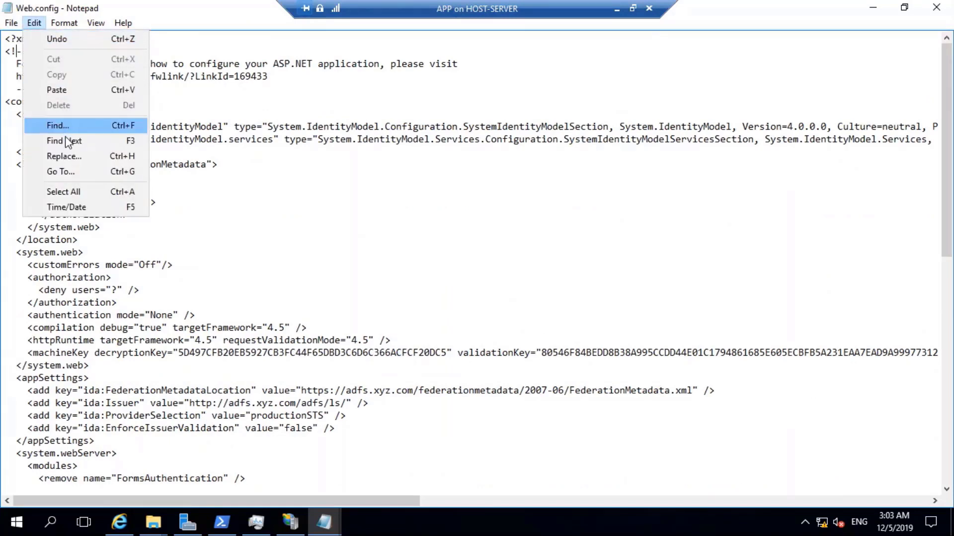
click(64, 157)
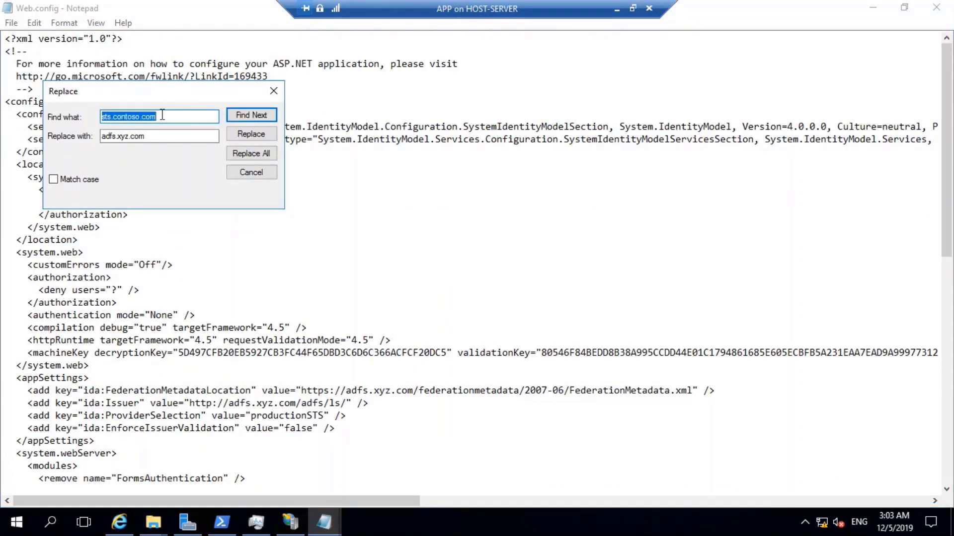
key(ctrl+v)
click(106, 136)
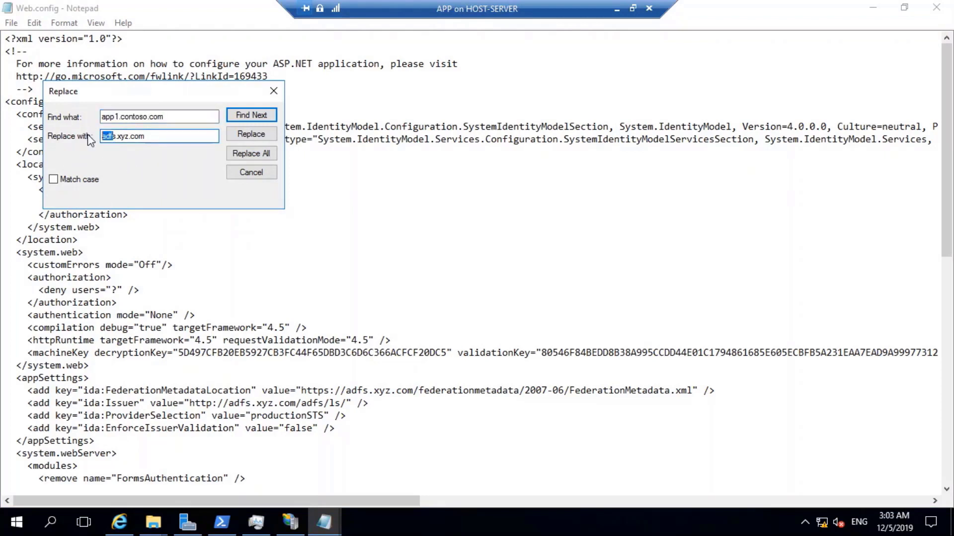
drag(115, 136, 99, 149)
click(111, 135)
double_click(111, 135)
text(app)
click(267, 155)
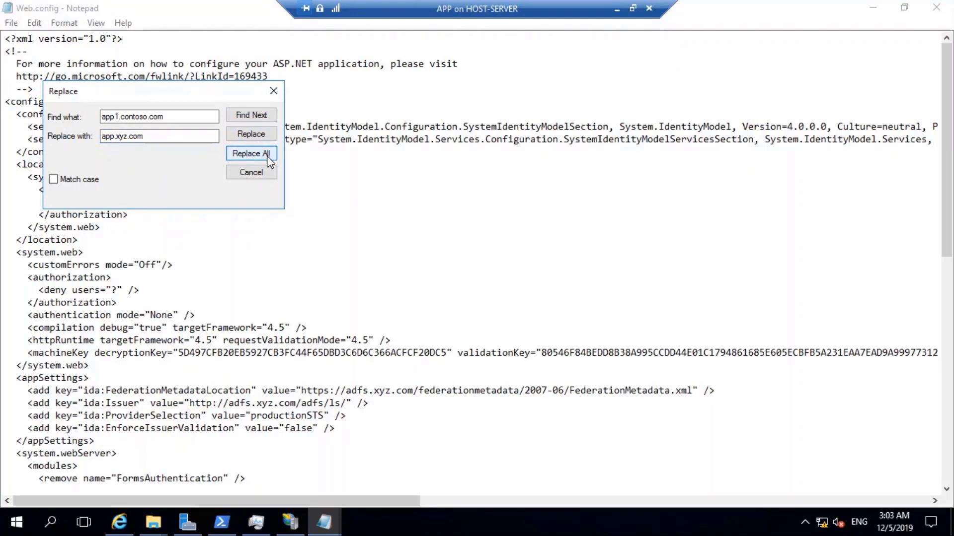
click(274, 91)
Save Web.config and close its Notepad window.
scroll(432, 357, down, 5)
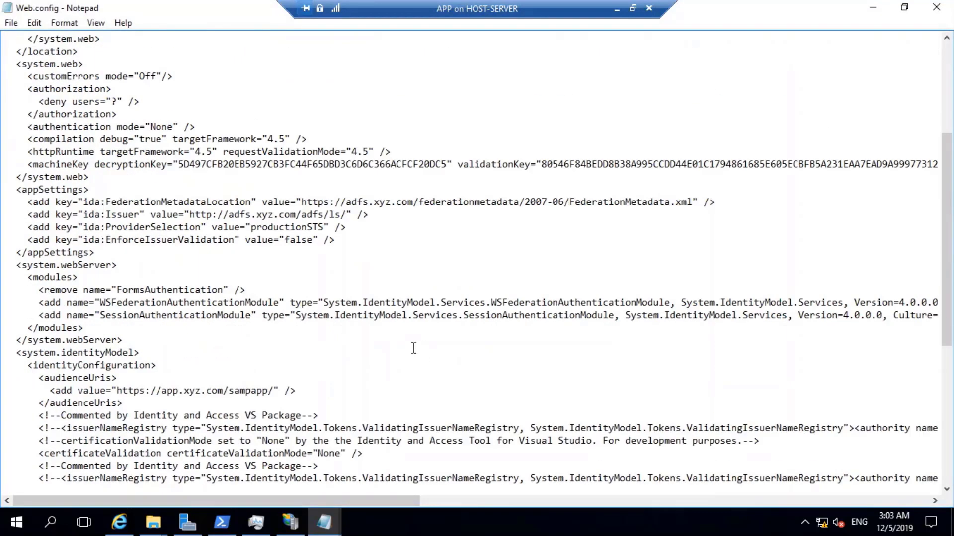
scroll(347, 367, down, 8)
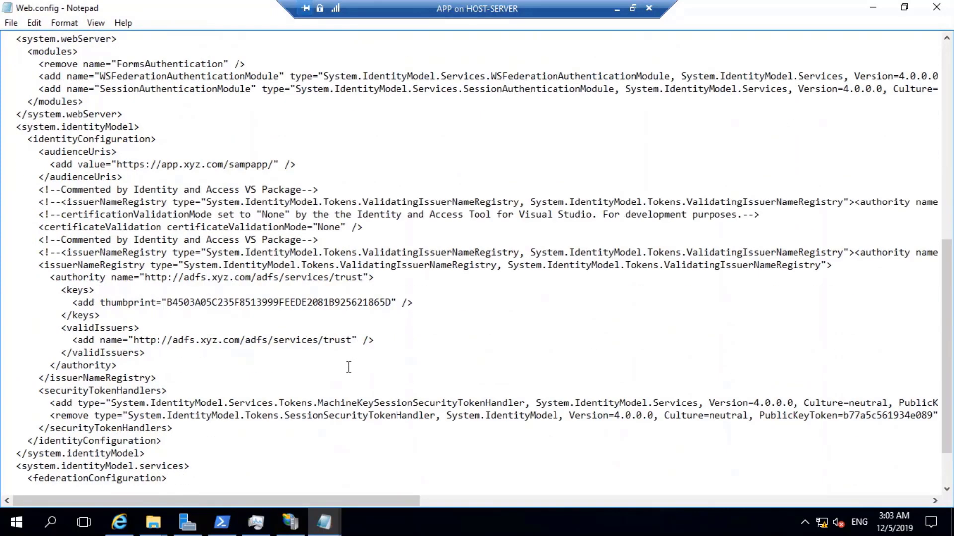
click(11, 23)
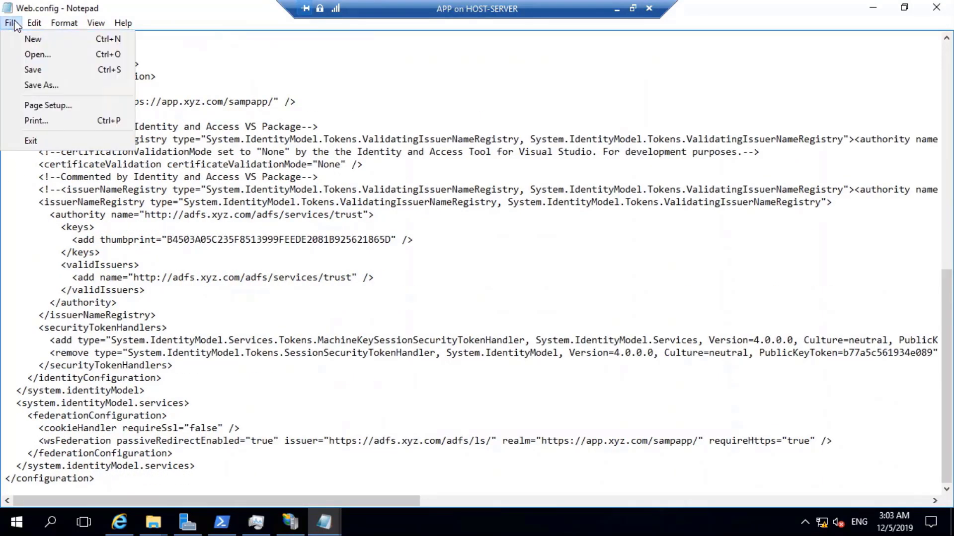
click(41, 70)
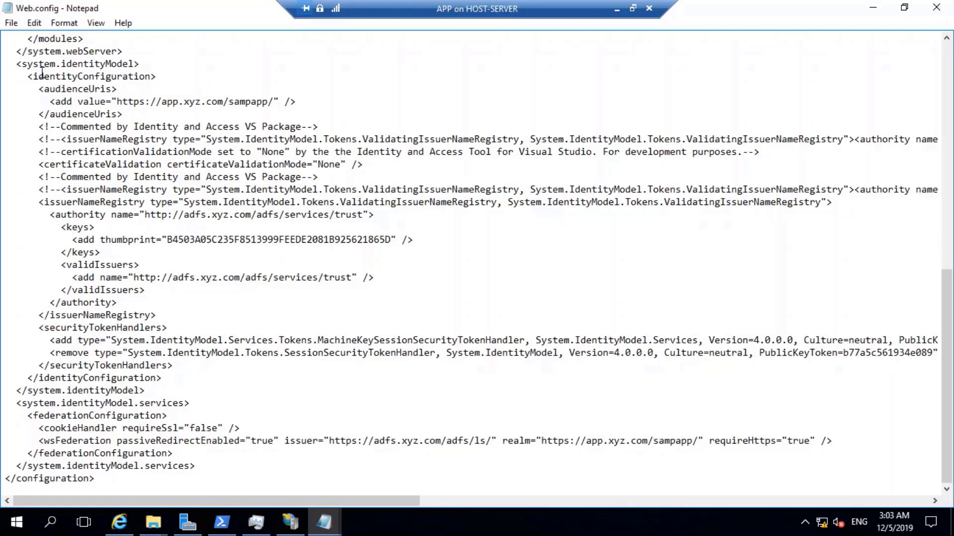
click(322, 130)
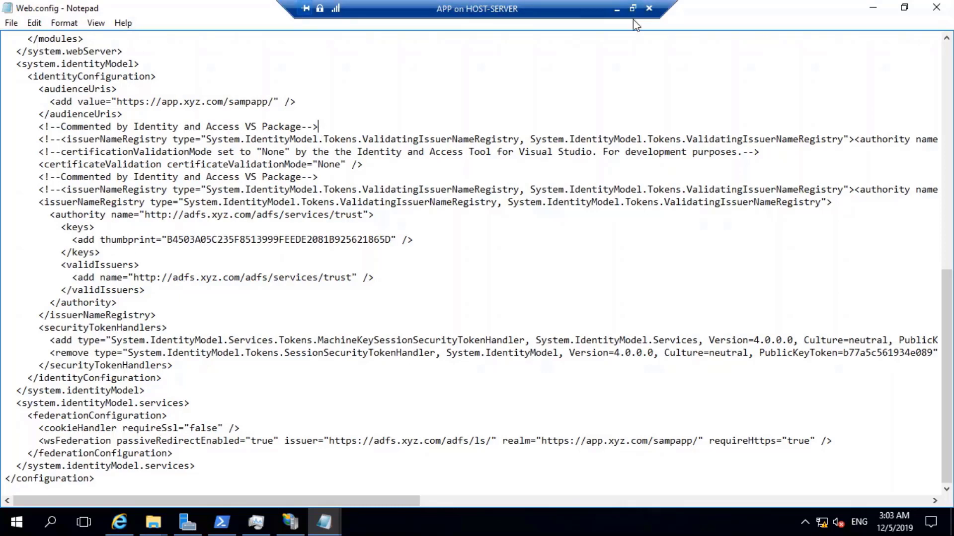
click(936, 7)
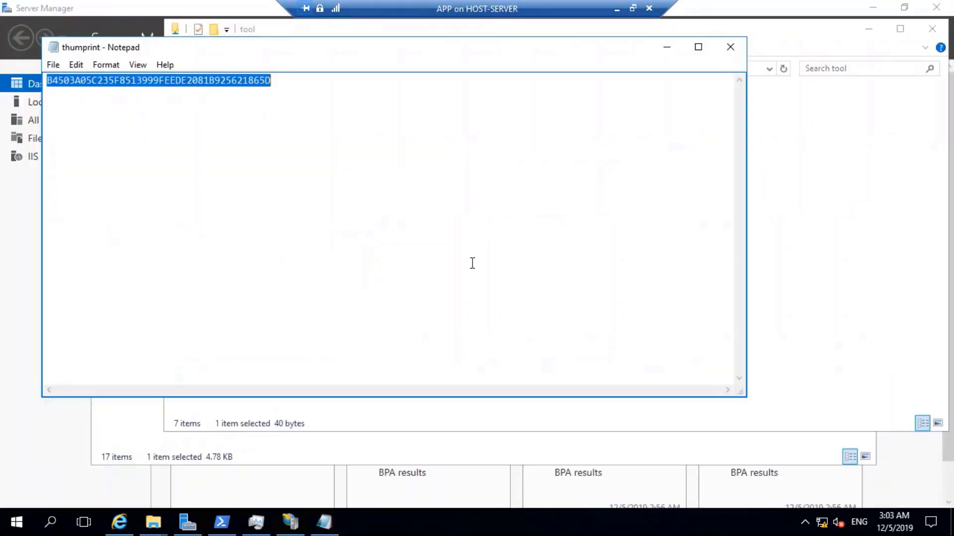
Switch from the APP server session to the ADFS server VM.
click(633, 8)
click(561, 22)
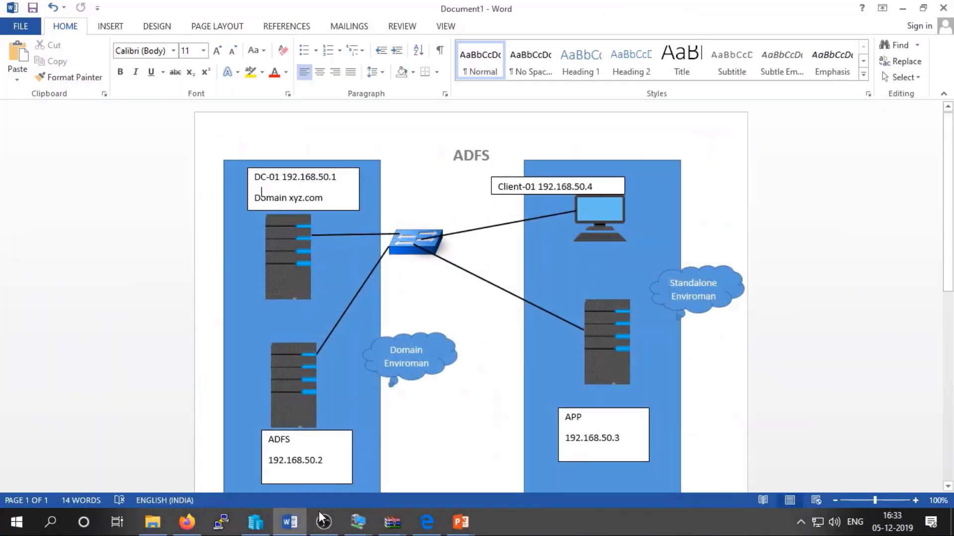
click(361, 525)
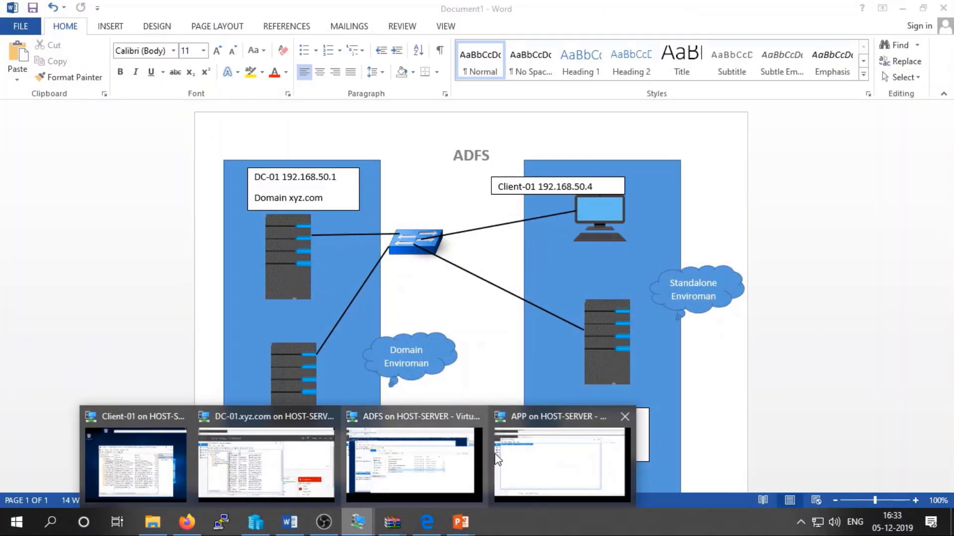
click(401, 452)
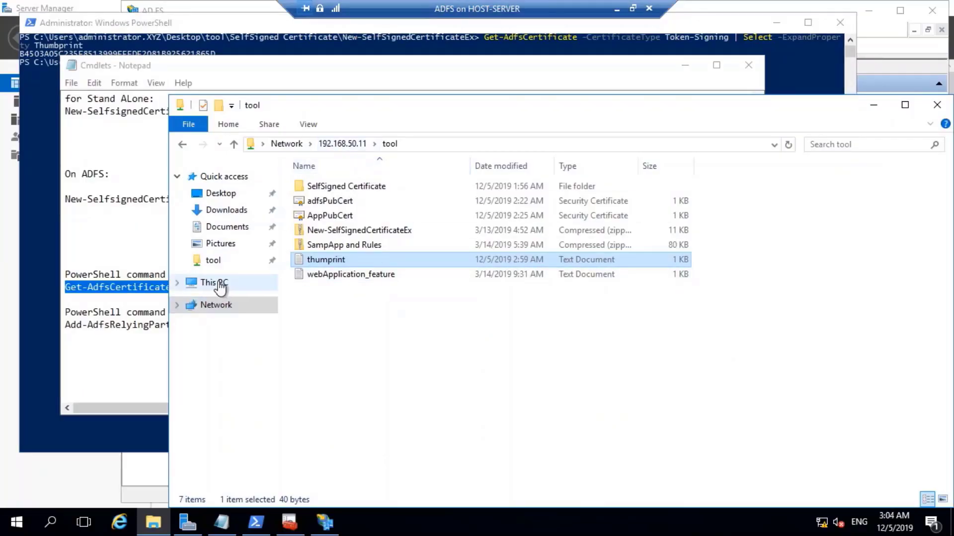
Browse the Local Disk (C:) drive in File Explorer.
click(220, 283)
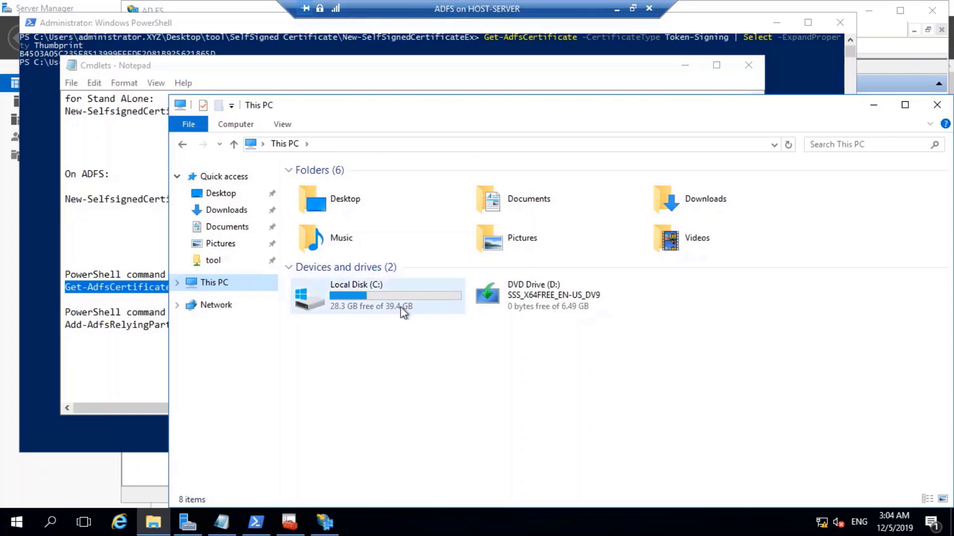
click(397, 302)
double_click(398, 302)
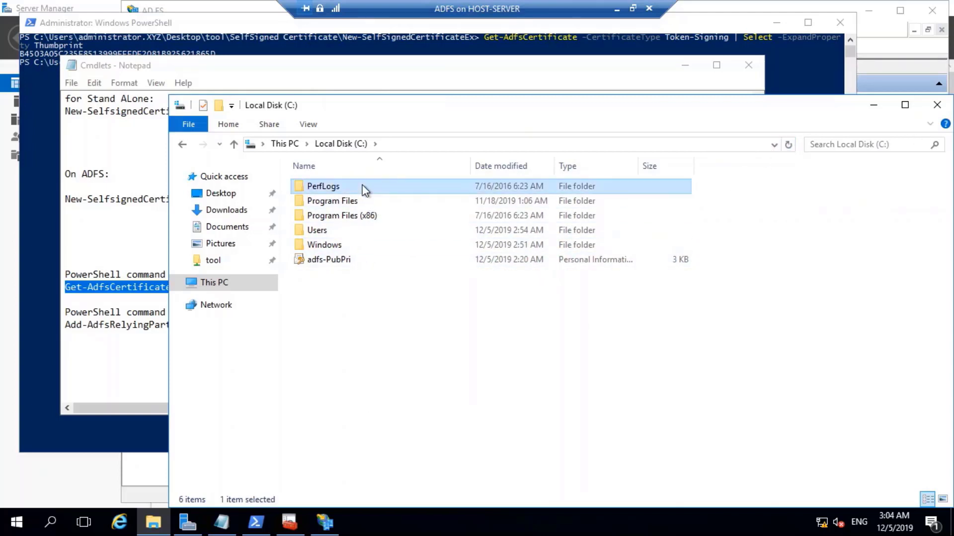
double_click(328, 186)
click(348, 143)
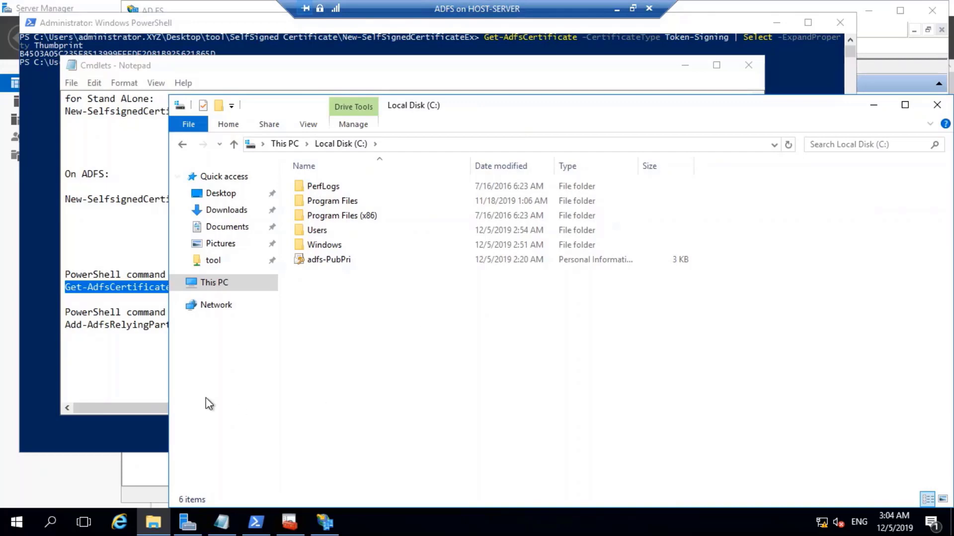
Bring Server Manager forward and show its Tools list.
click(129, 396)
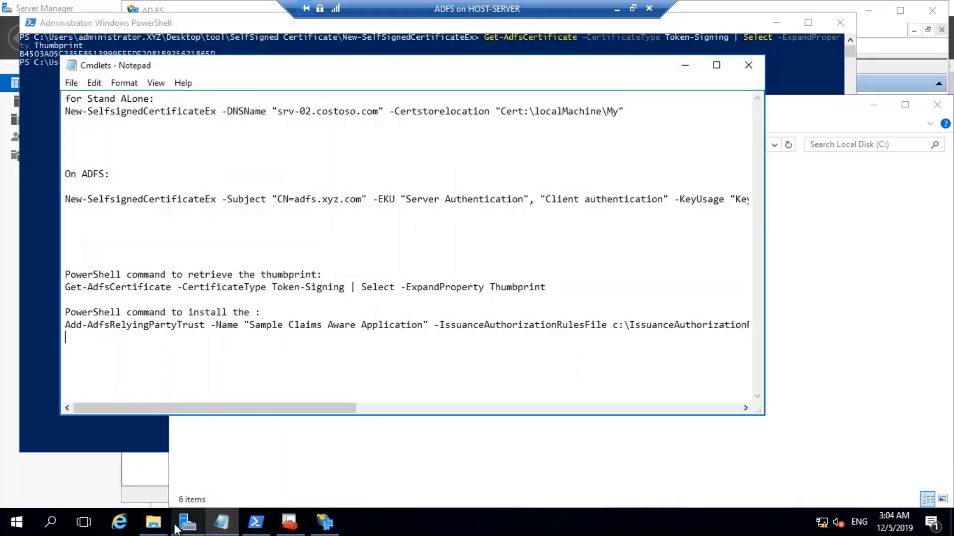
click(188, 522)
click(850, 39)
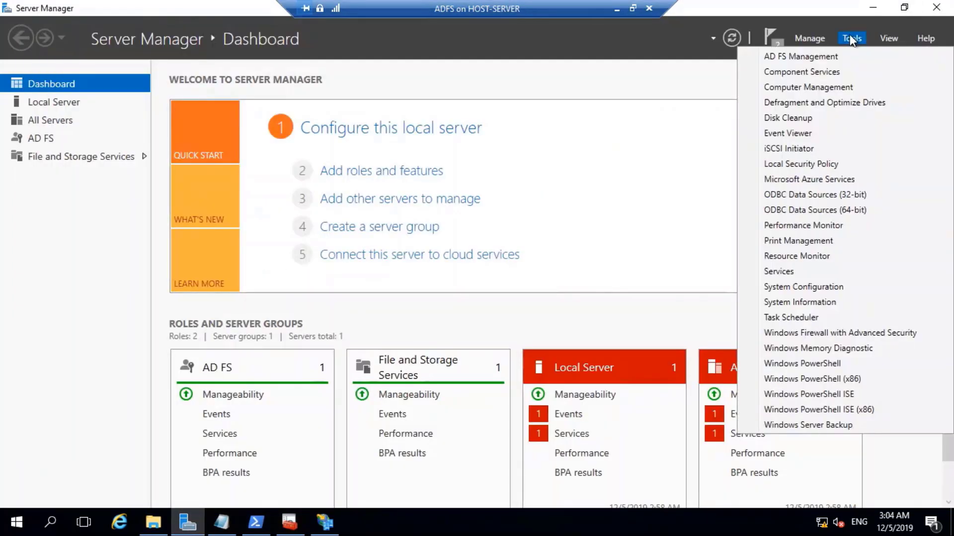
click(638, 297)
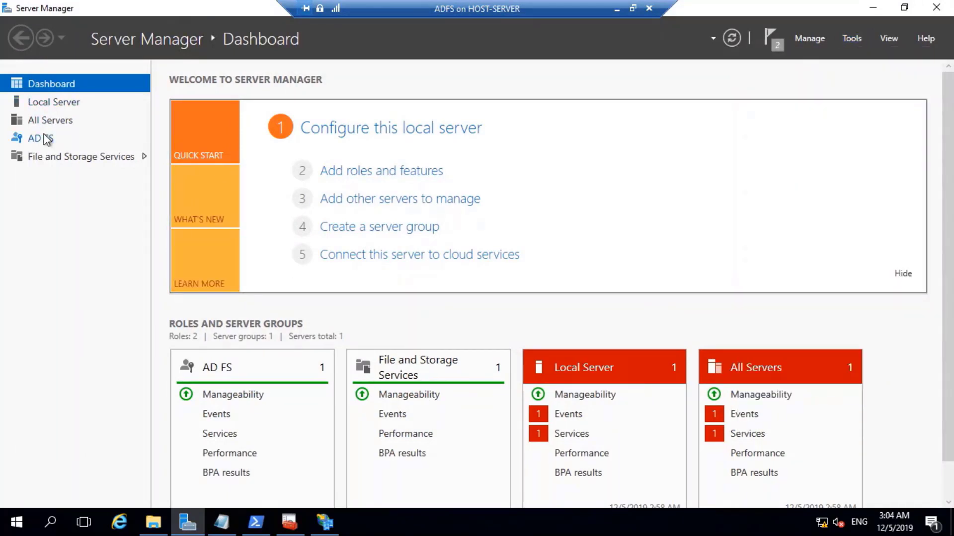
click(44, 138)
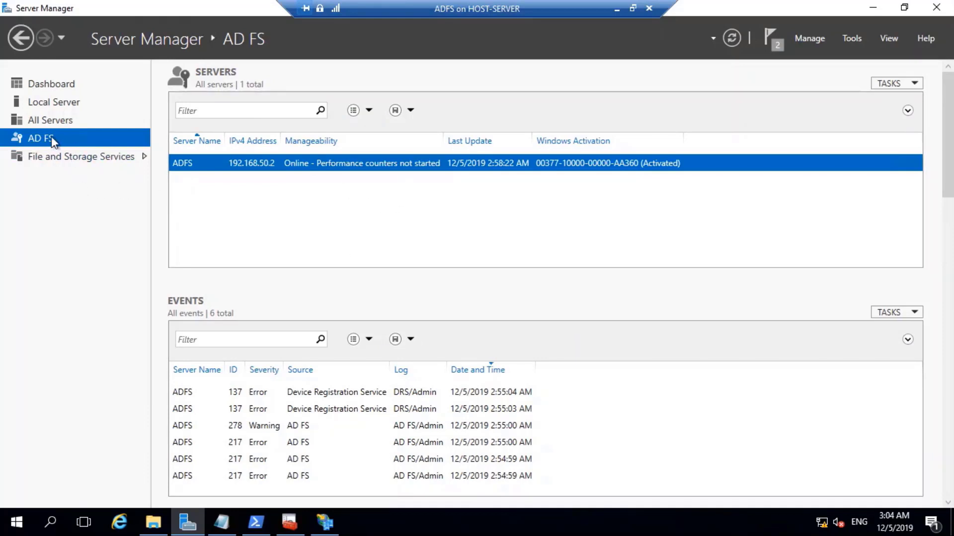
click(58, 77)
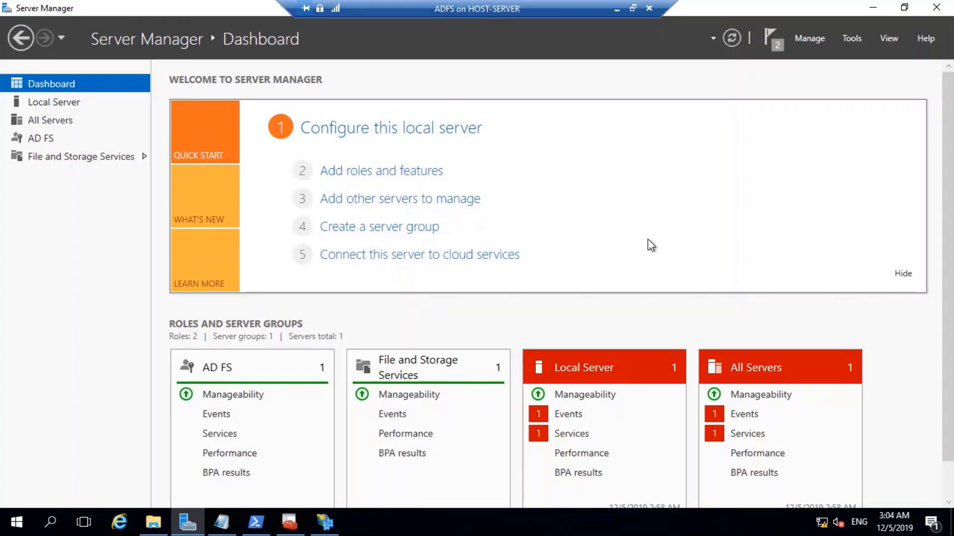
Copy IssuanceAuthorizationRules and IssuanceTransformRules from Desktop\tool\SampApp and Rules.zip\SampAppRules.
click(153, 521)
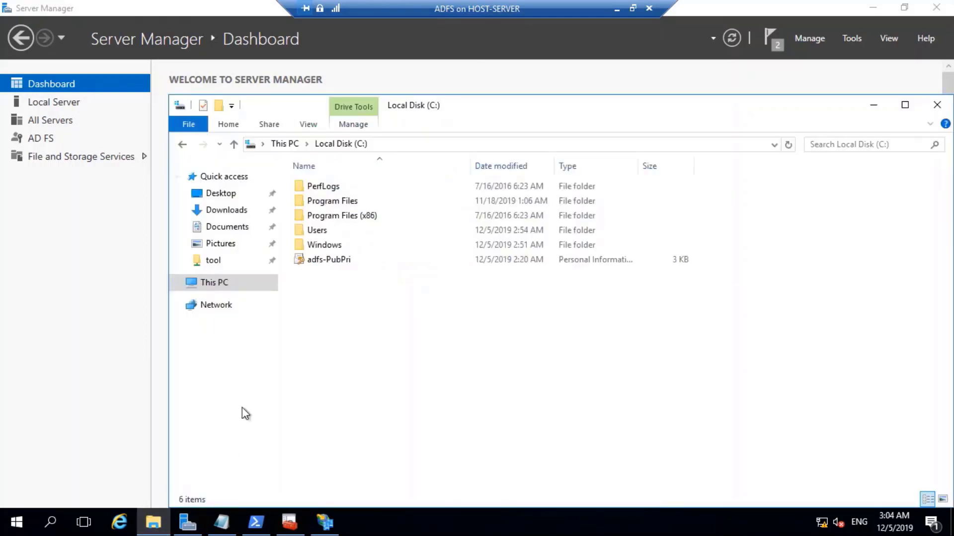
click(232, 195)
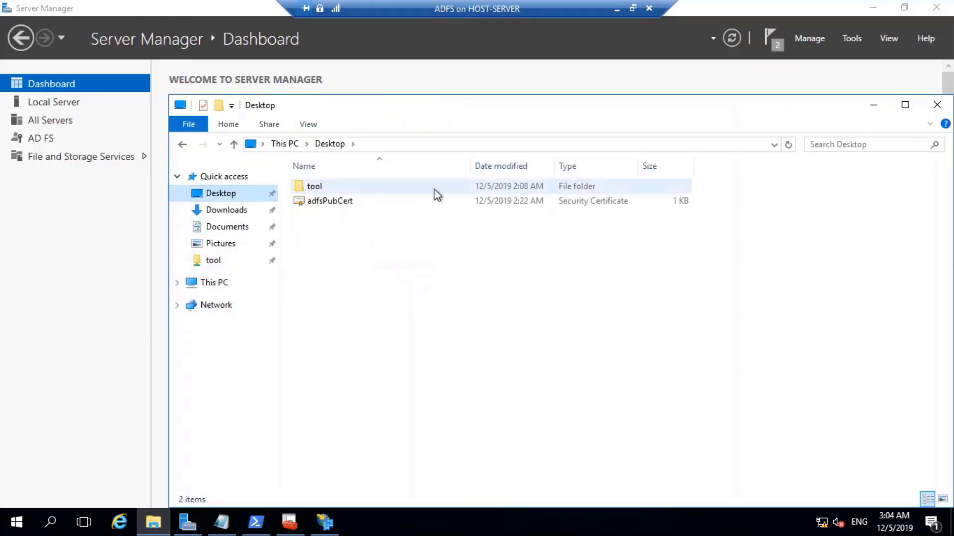
double_click(326, 185)
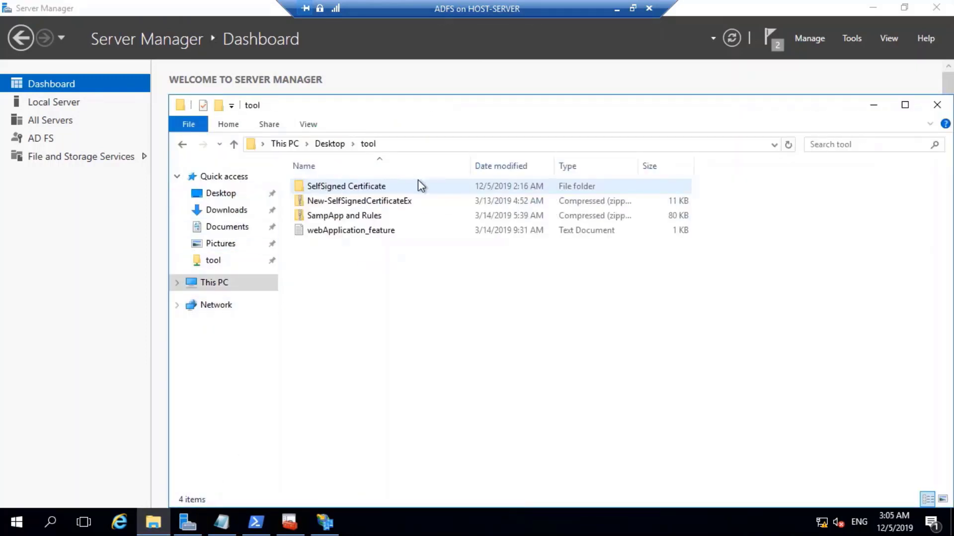
click(368, 217)
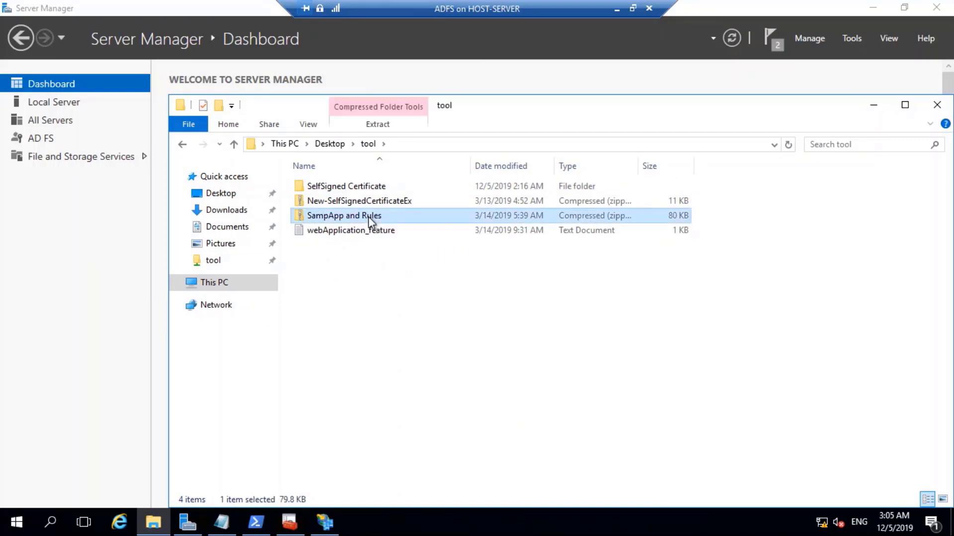
double_click(368, 216)
double_click(354, 185)
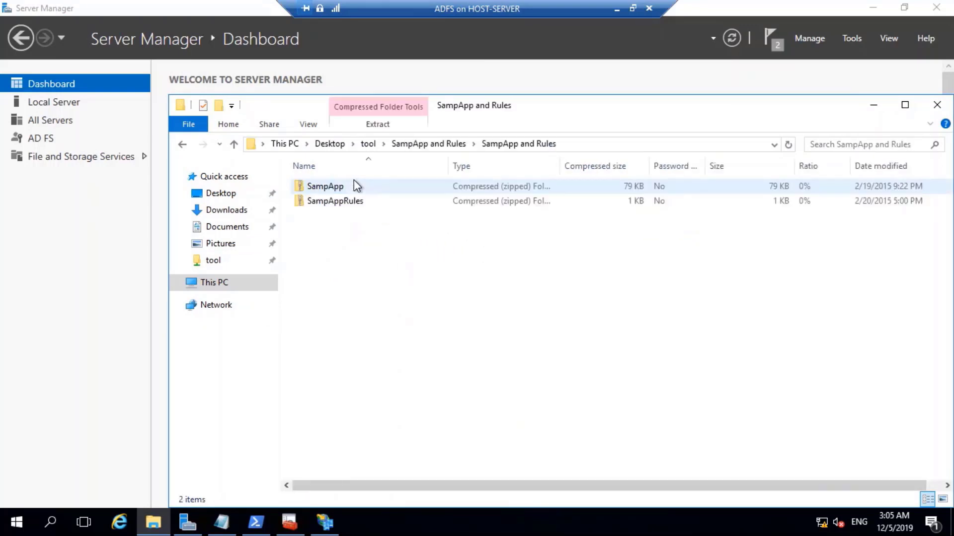
double_click(341, 204)
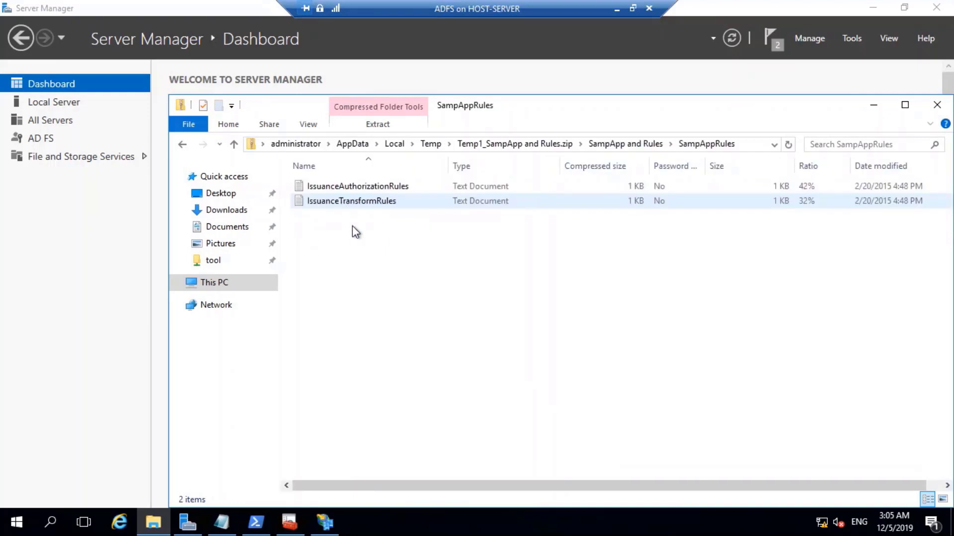
drag(353, 225, 370, 183)
right_click(407, 189)
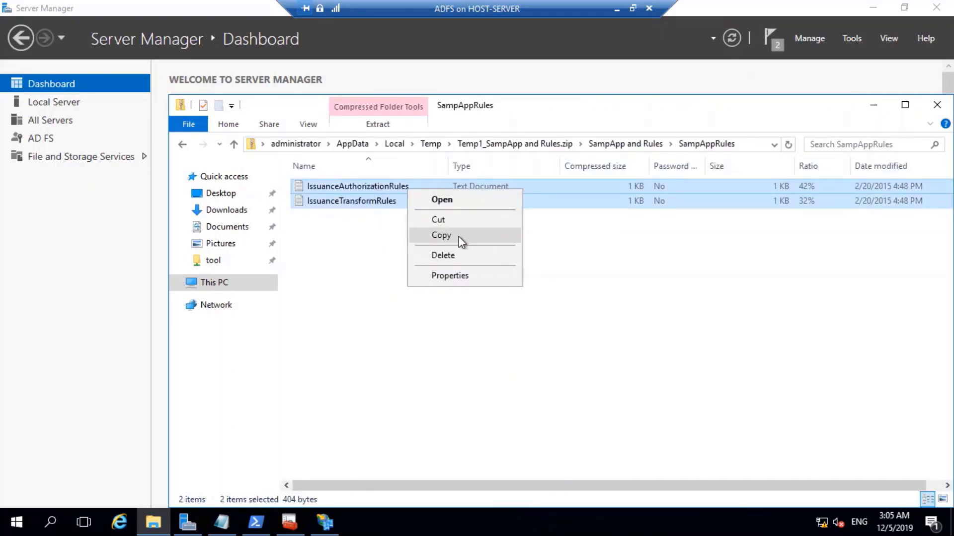
click(441, 235)
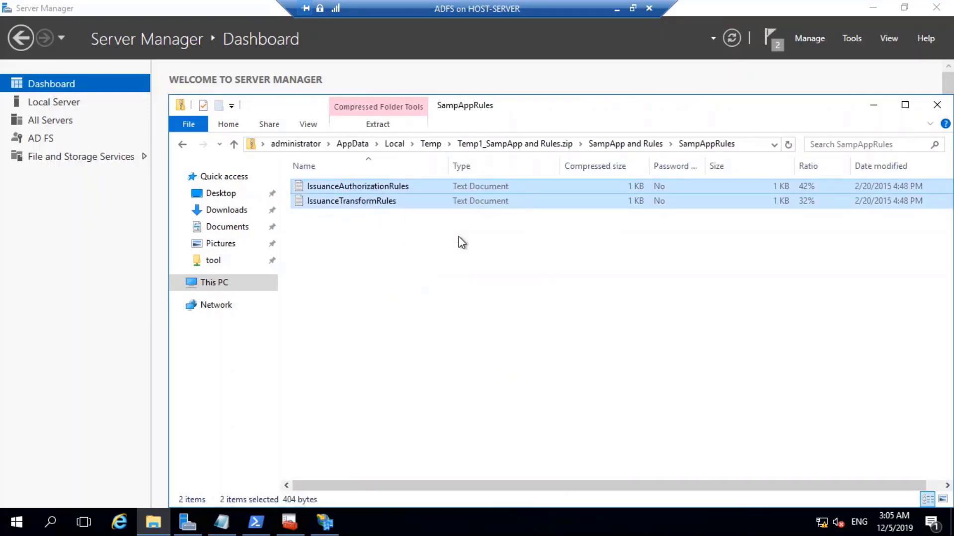
Paste the two rule files into the root of Local Disk (C:).
key(super+e)
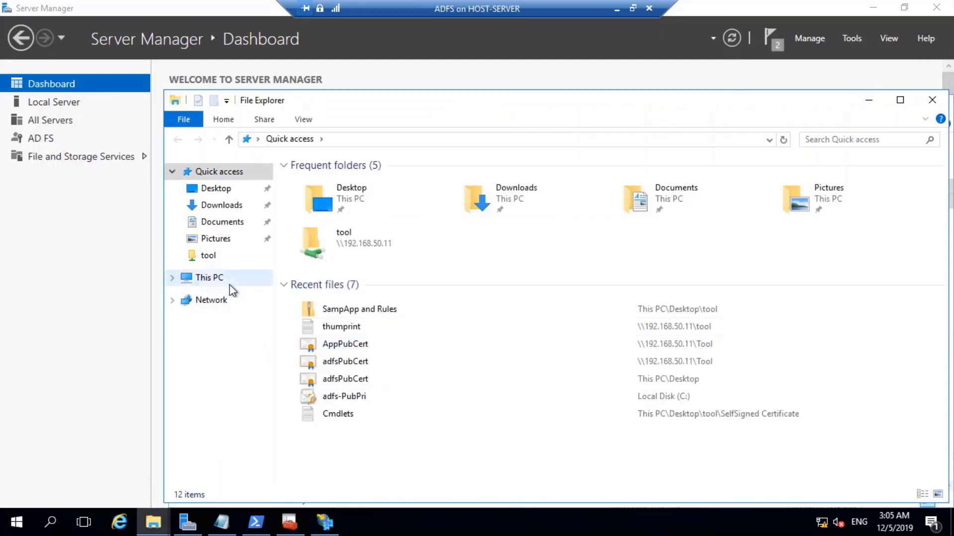
click(221, 279)
double_click(395, 289)
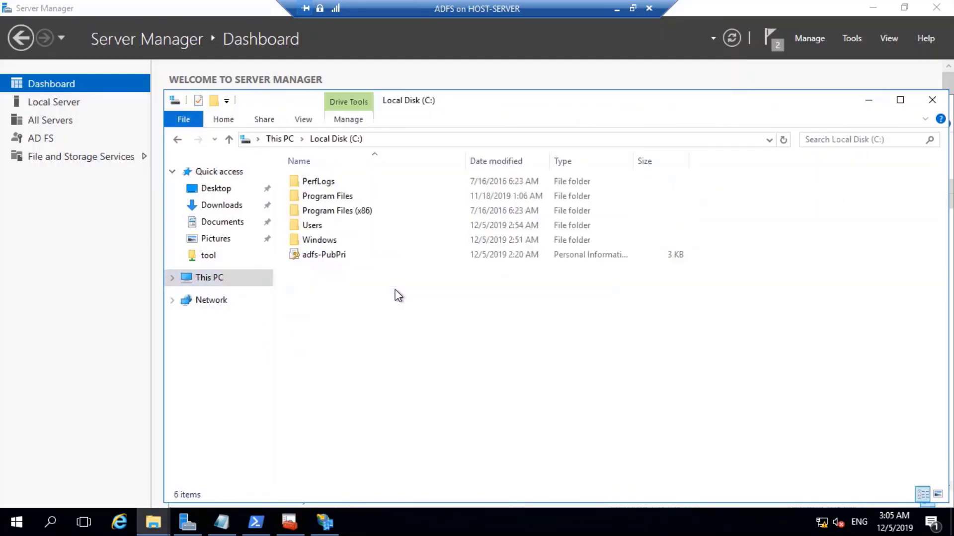
right_click(338, 311)
click(409, 389)
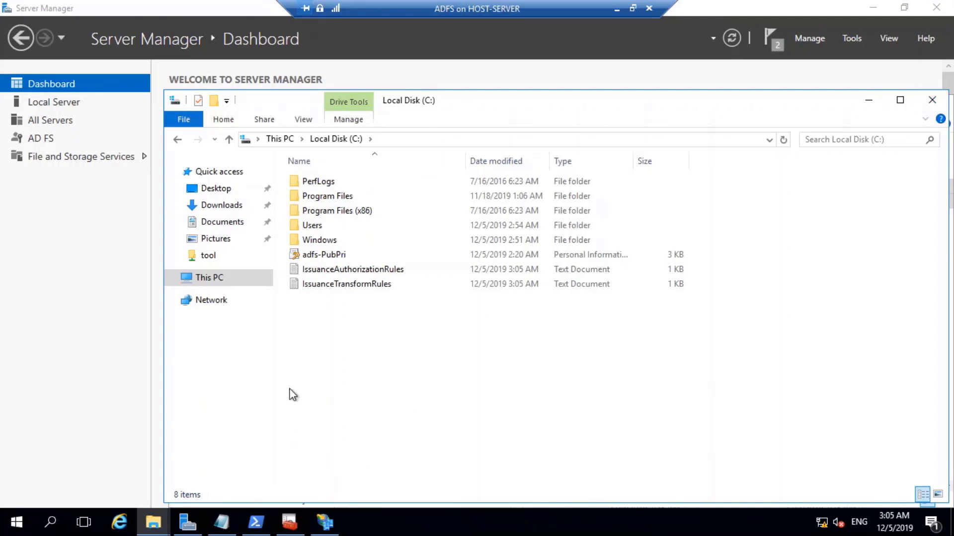
Open the Desktop\tool\SelfSigned Certificate folder.
click(201, 188)
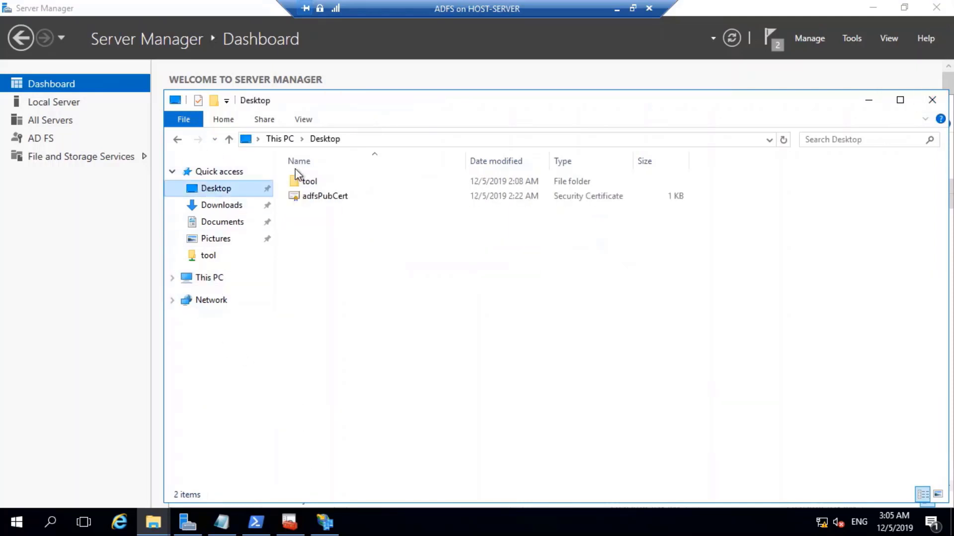
double_click(328, 182)
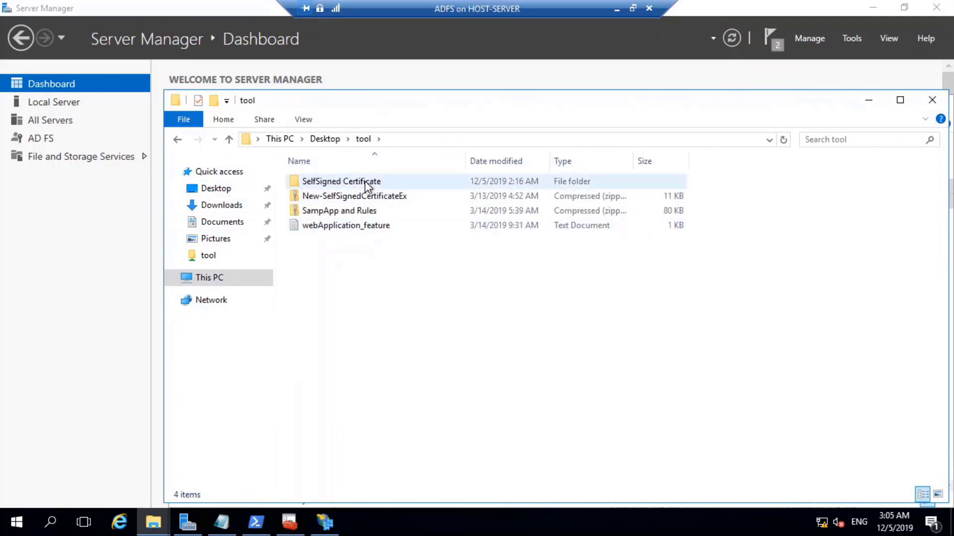
double_click(364, 180)
In the Cmdlets notes, change the metadata URL host server3.contoso.com to app.xyz.com.
double_click(353, 196)
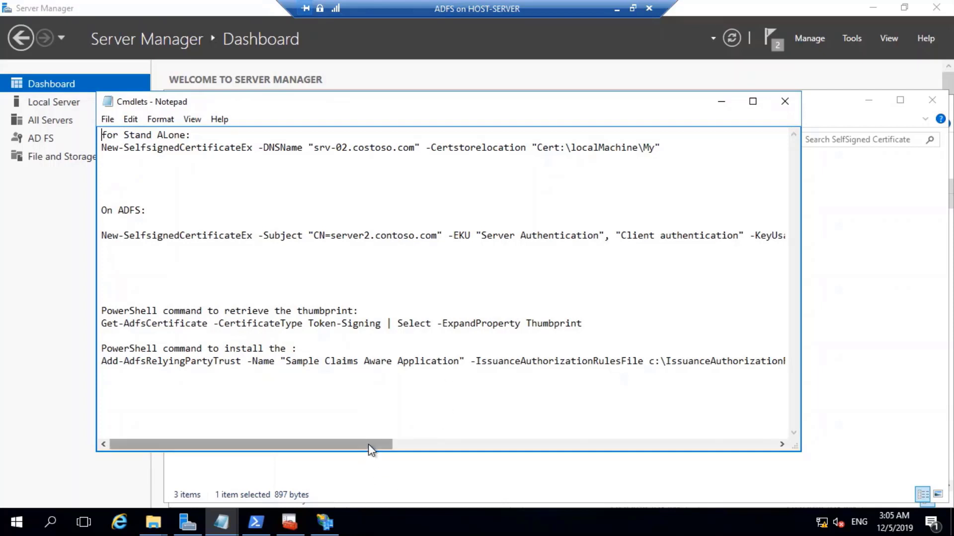
drag(369, 445, 779, 445)
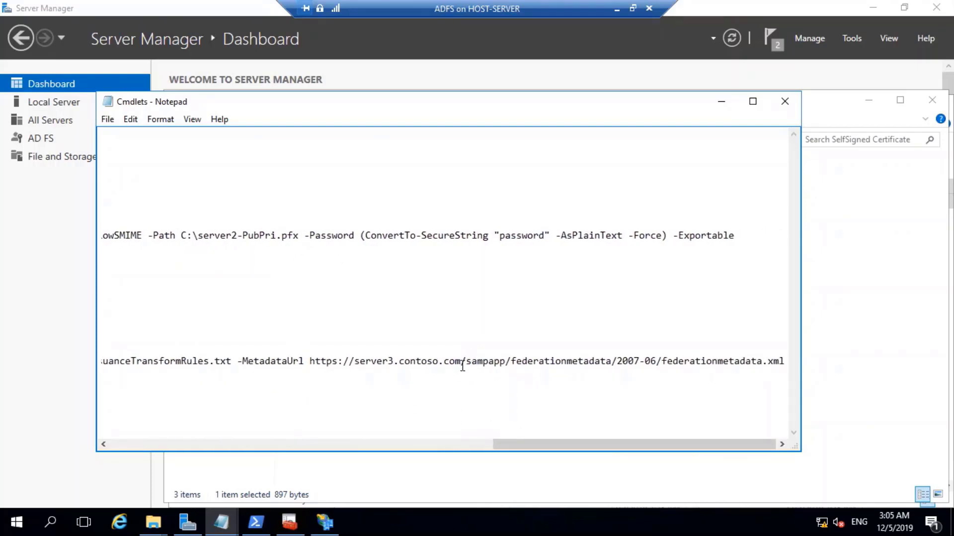
drag(461, 366, 353, 366)
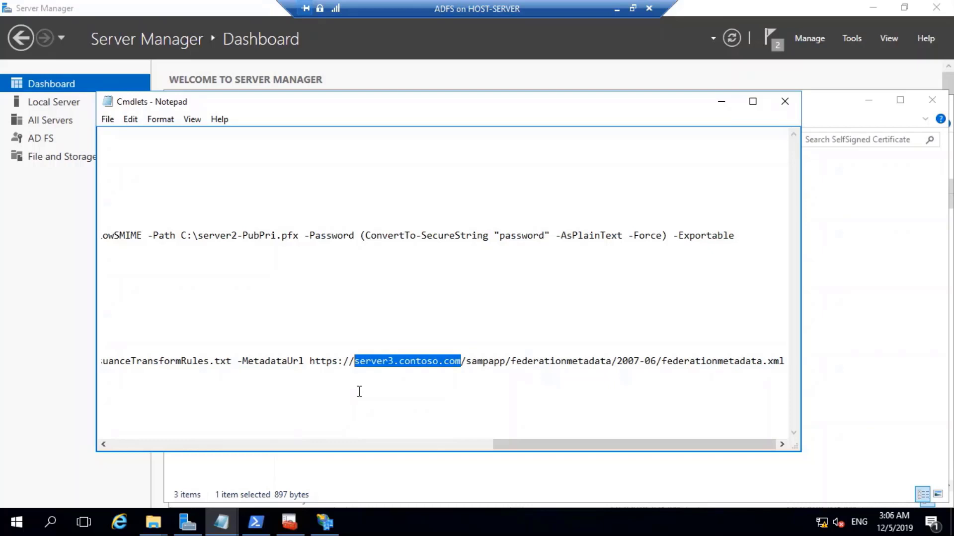
text(app)
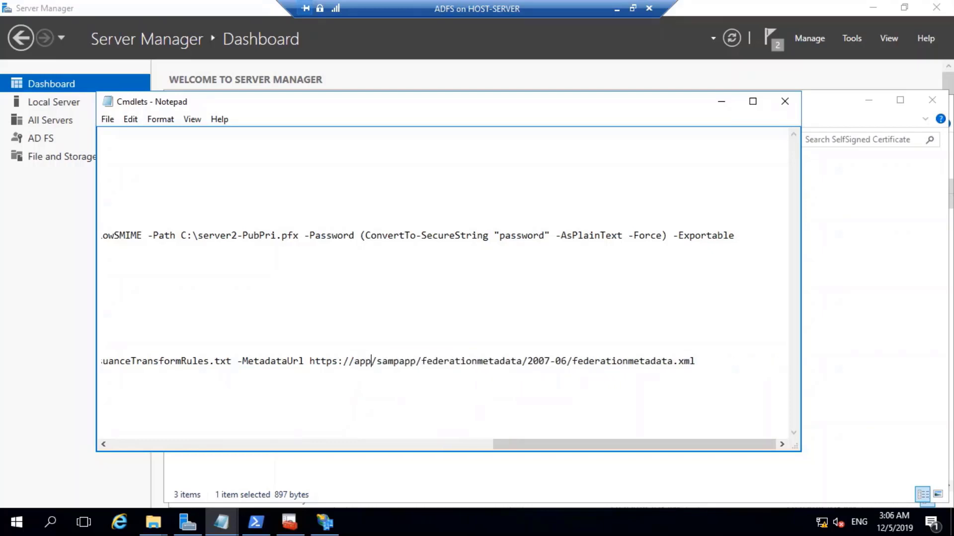
text(.xyz.)
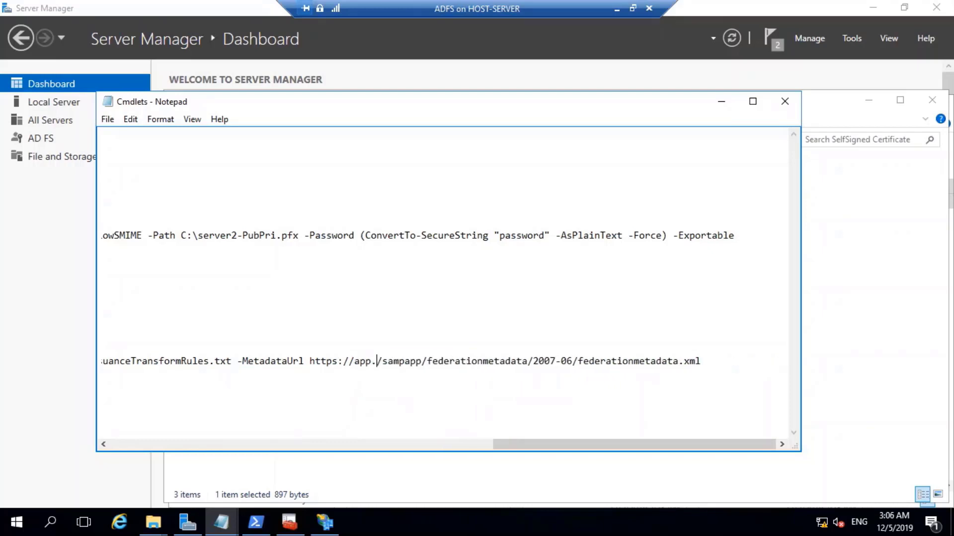
text(com)
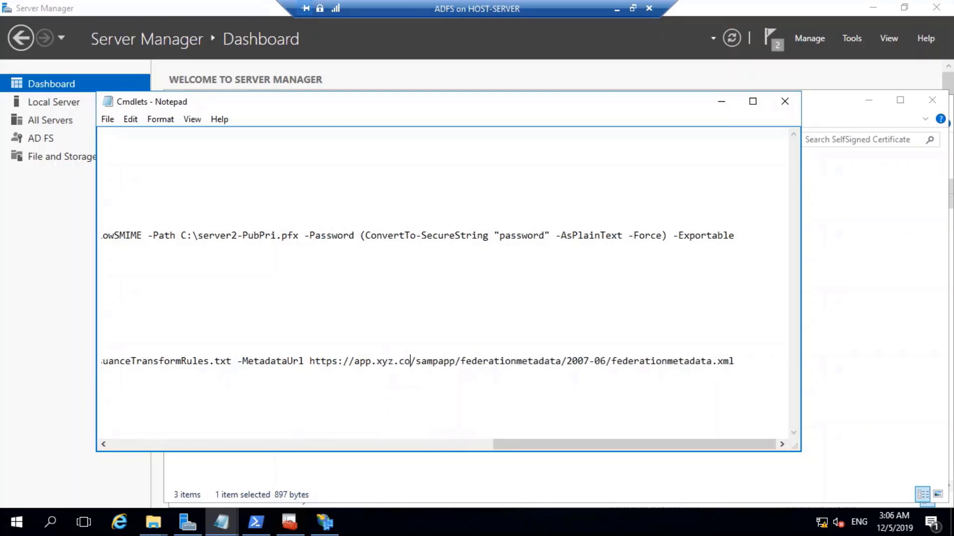
Copy the whole Add-AdfsRelyingPartyTrust command and return to PowerShell.
click(455, 397)
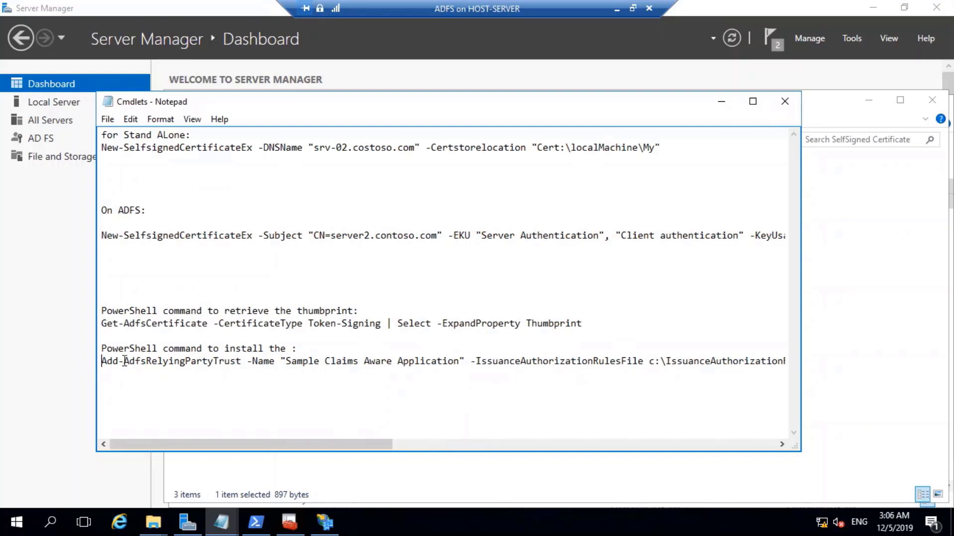
drag(102, 361, 797, 421)
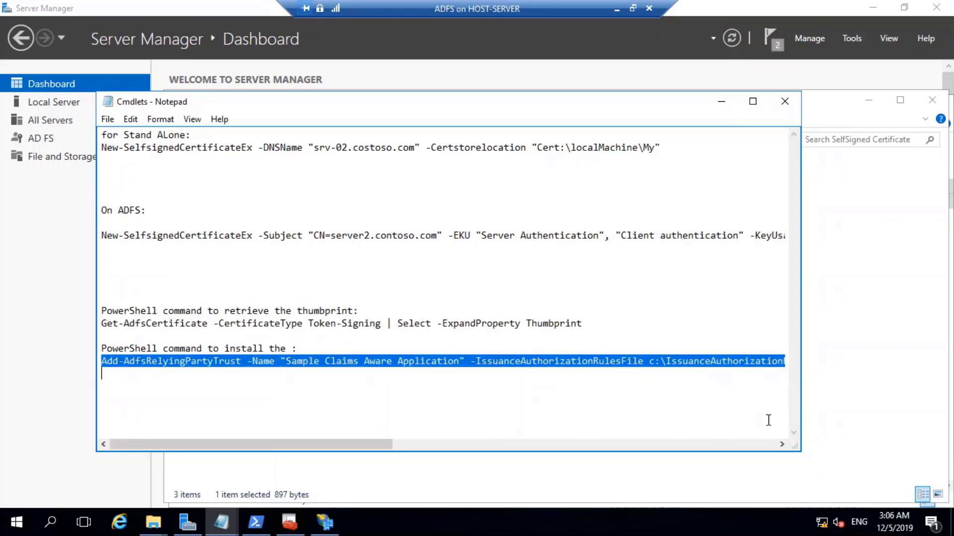
right_click(593, 353)
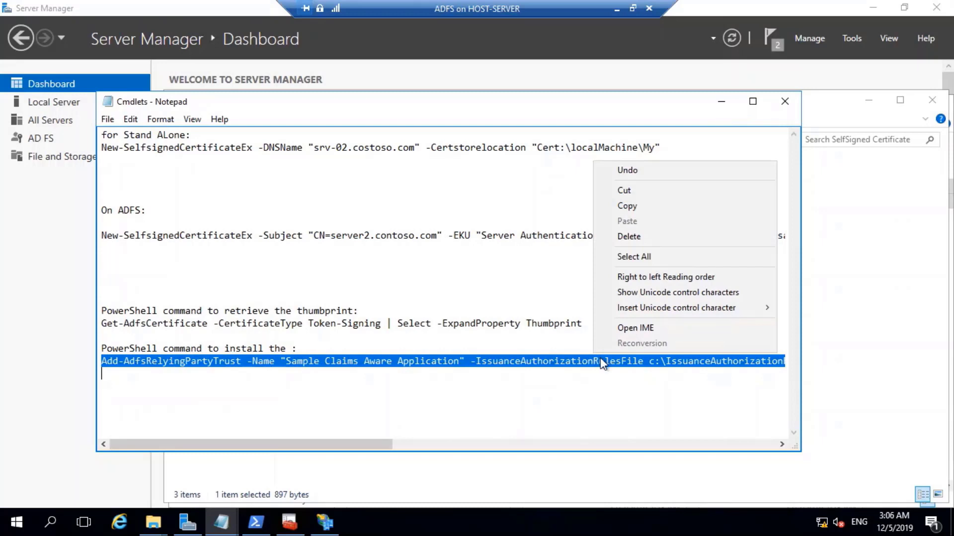
click(621, 211)
drag(256, 441, 625, 443)
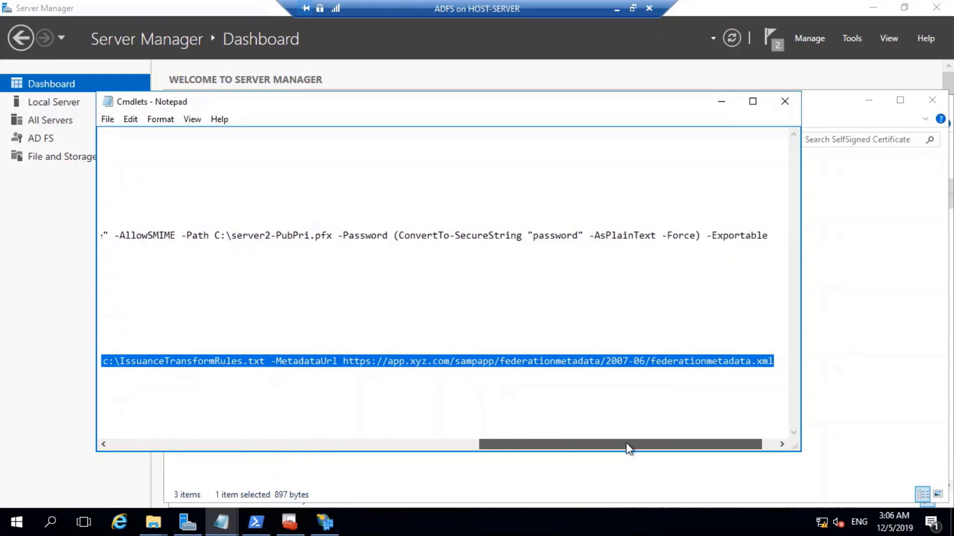
click(255, 522)
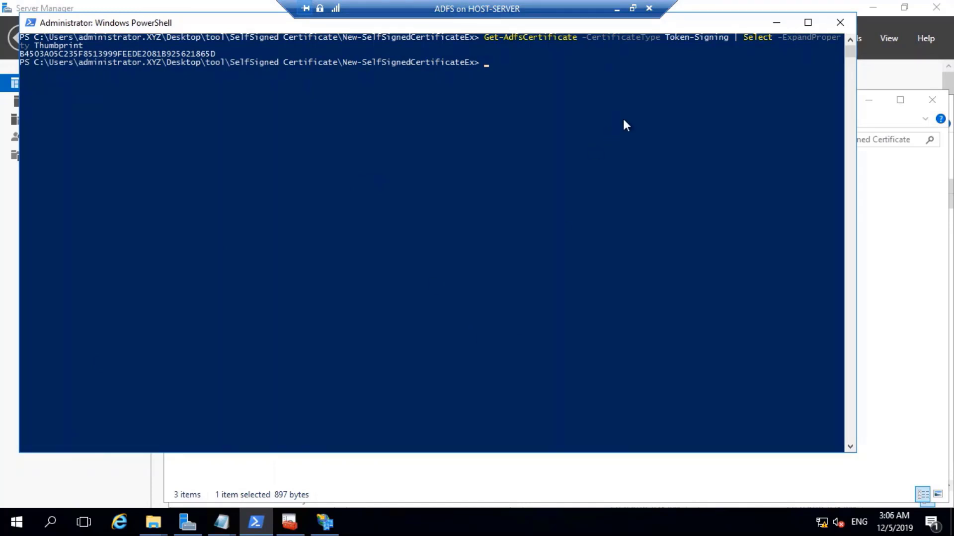
Close the PowerShell window and bring up the pinned Windows PowerShell tile's launch options in Start.
click(839, 23)
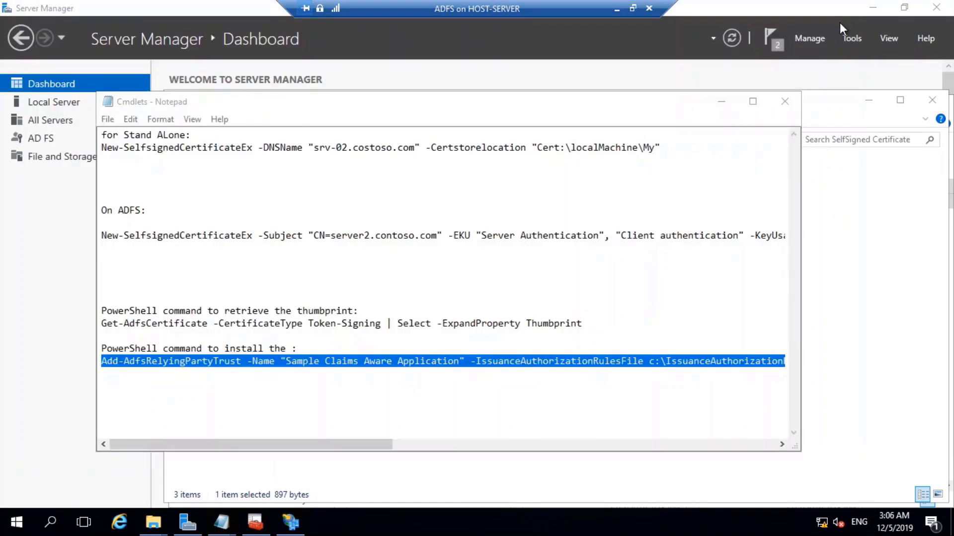
right_click(7, 525)
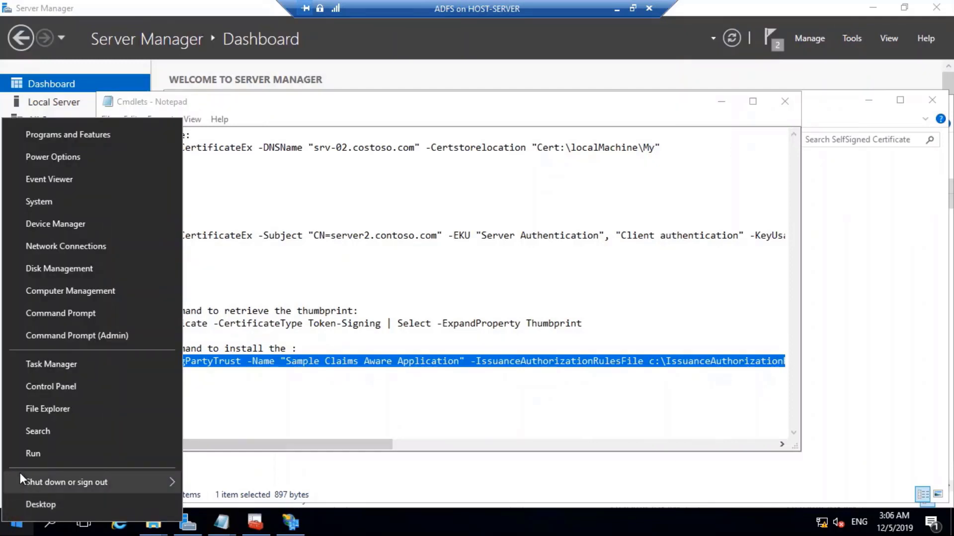
click(15, 527)
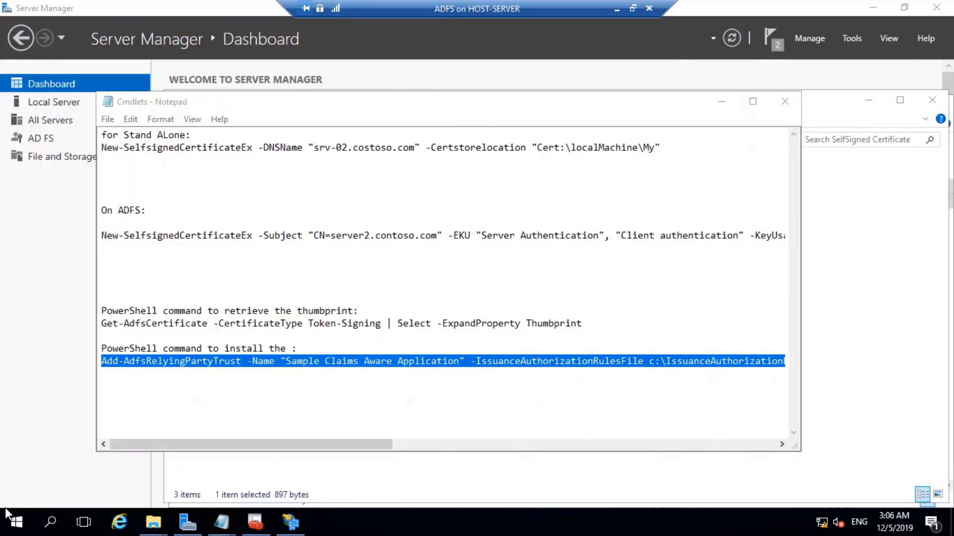
click(16, 523)
right_click(328, 144)
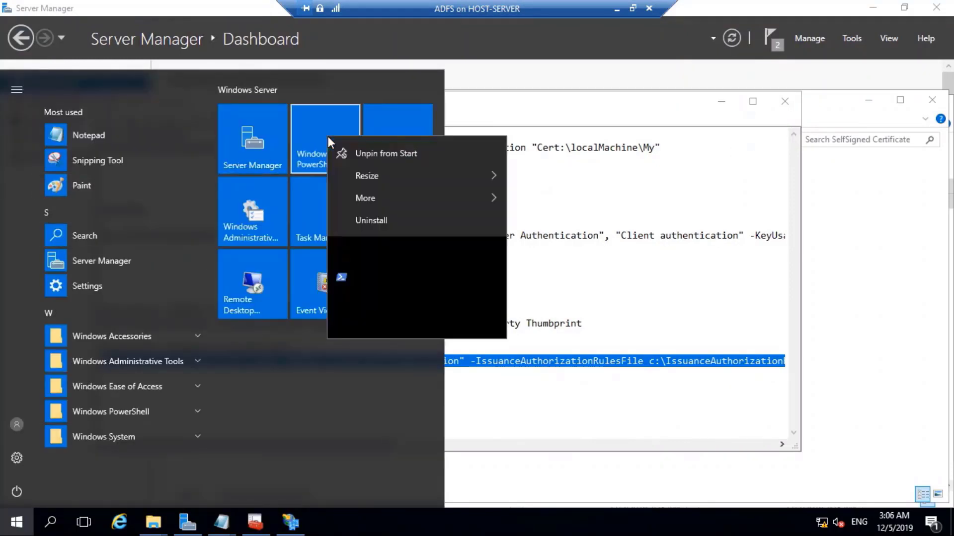
Run PowerShell as administrator and paste and run the Add-AdfsRelyingPartyTrust command, which fails to connect.
click(458, 281)
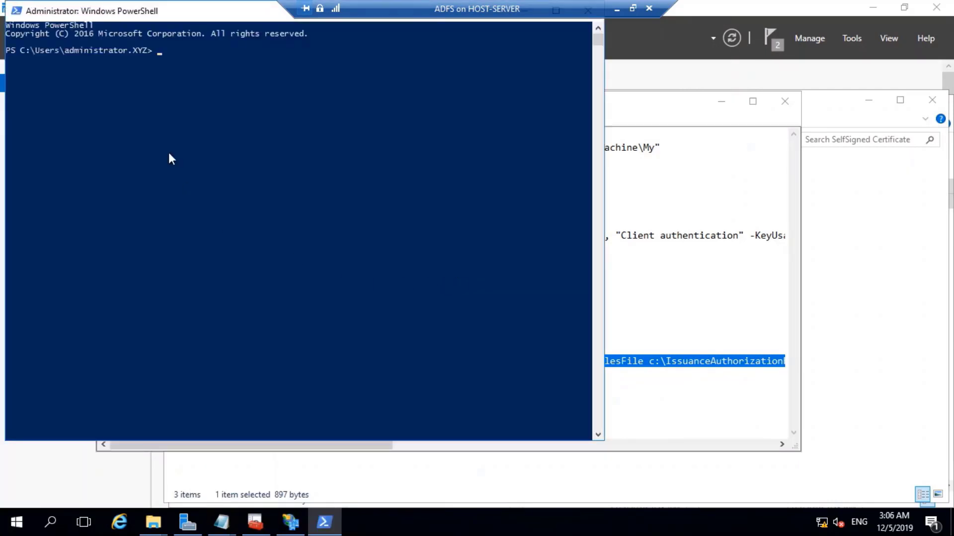
right_click(150, 131)
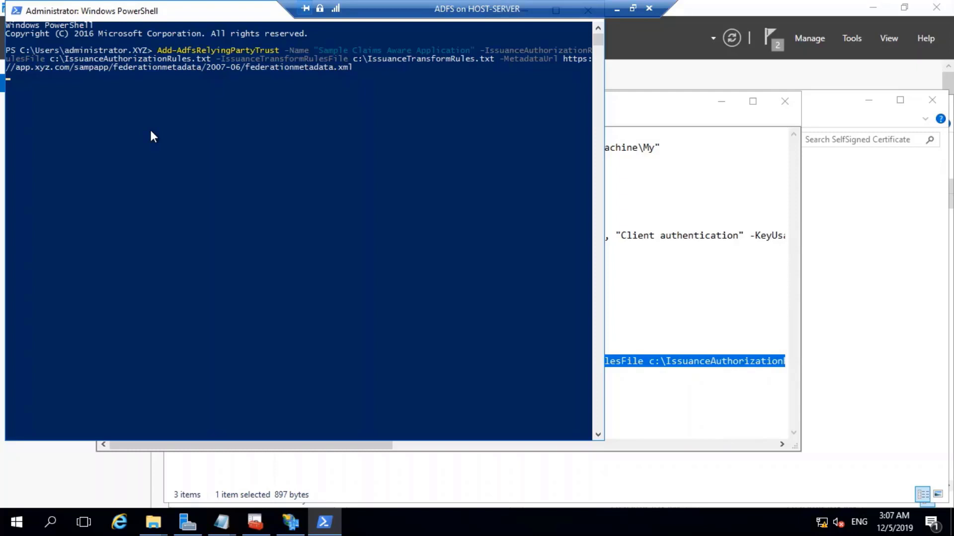
key(Return)
key(Return)
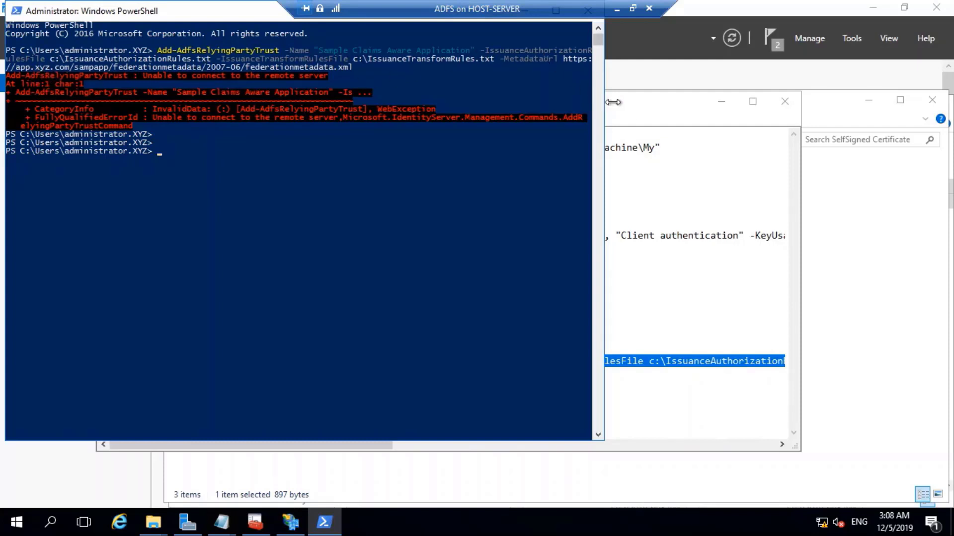
Widen the PowerShell console, compare its command with the Cmdlets notes, then bring AD FS Management forward.
drag(603, 121, 754, 124)
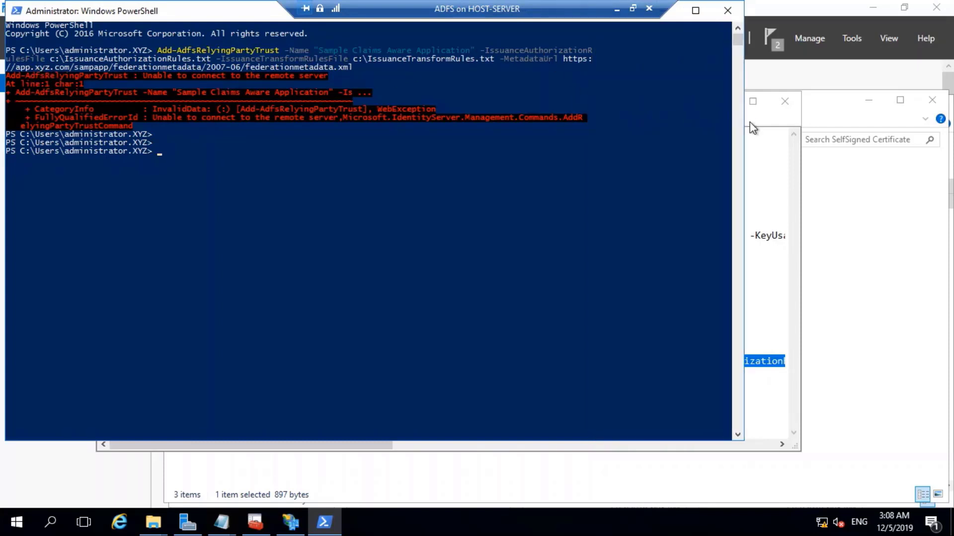
click(754, 124)
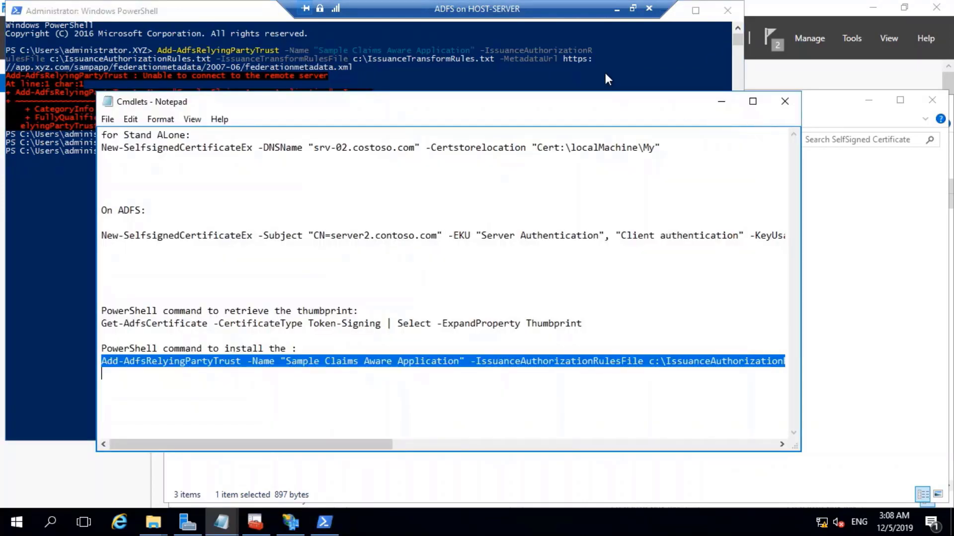
click(605, 76)
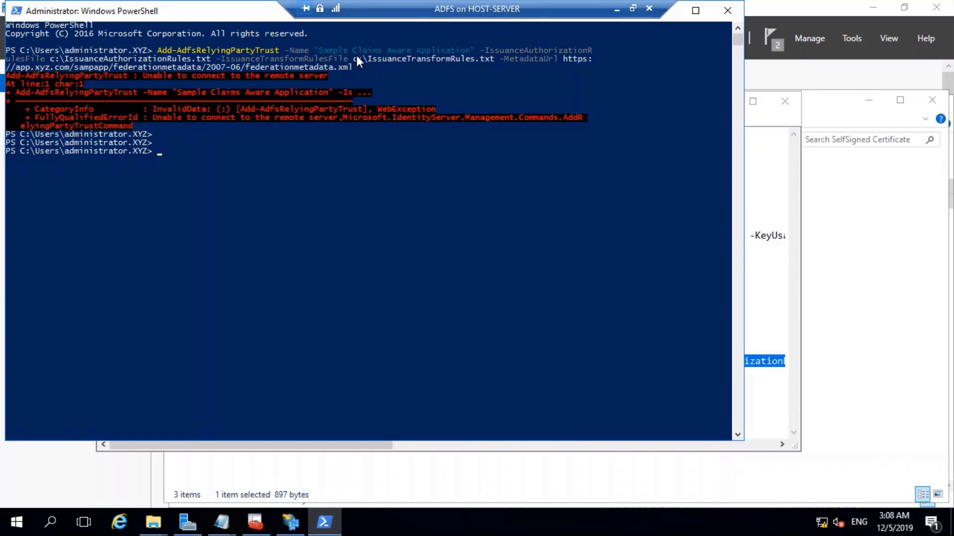
click(316, 201)
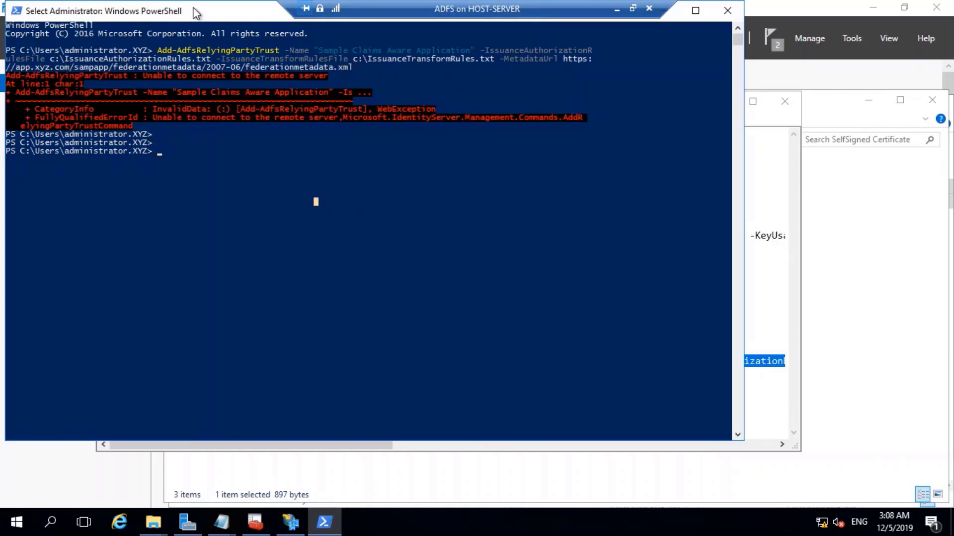
drag(193, 8, 213, 30)
click(290, 521)
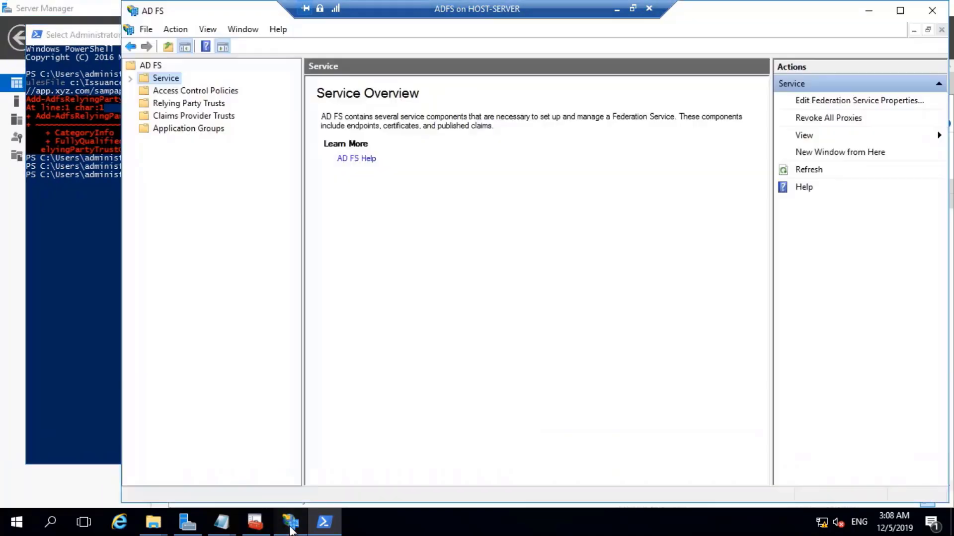
Leave the ADFS VM's full screen and switch to the APP VM's connection window.
click(633, 8)
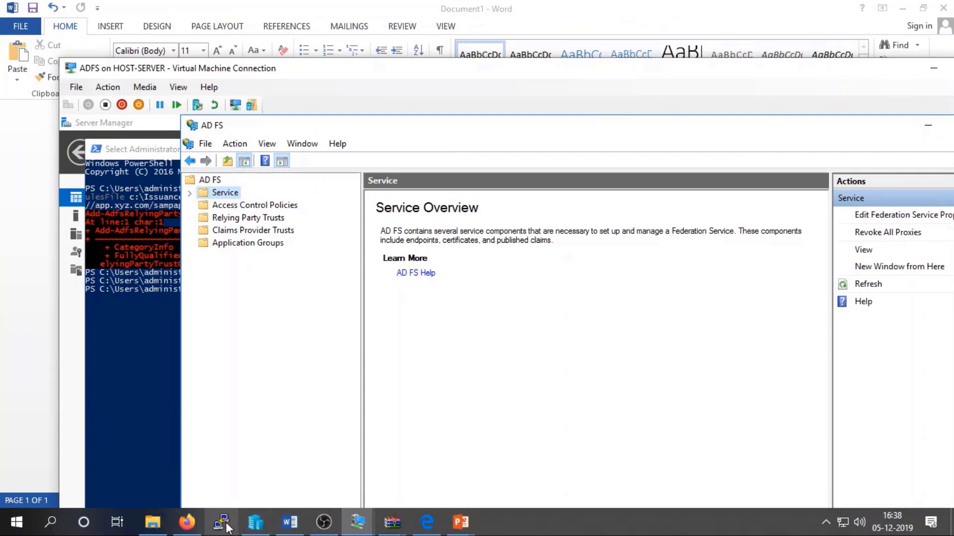
click(187, 522)
click(187, 521)
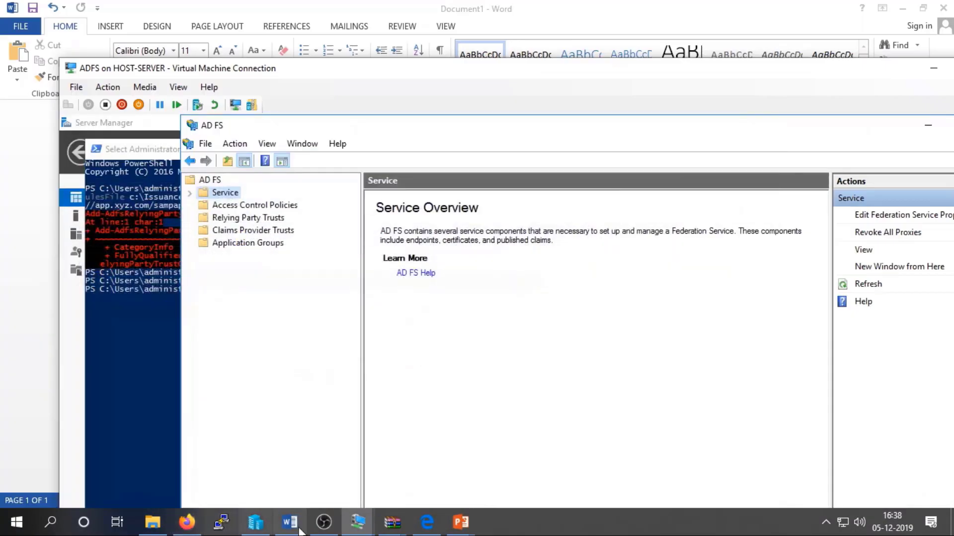
mouse_move(365, 525)
click(564, 466)
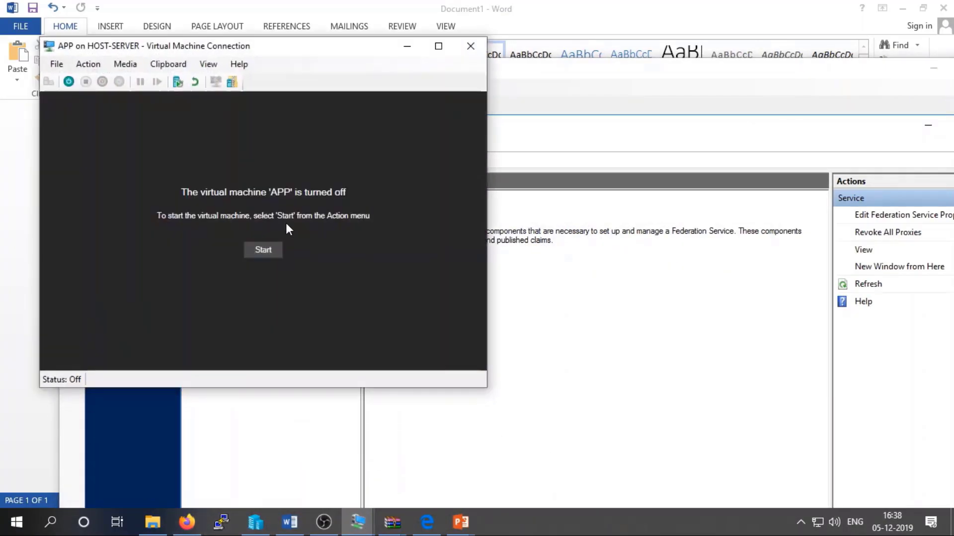
Start the APP VM and sign in as Administrator with the account password.
click(264, 252)
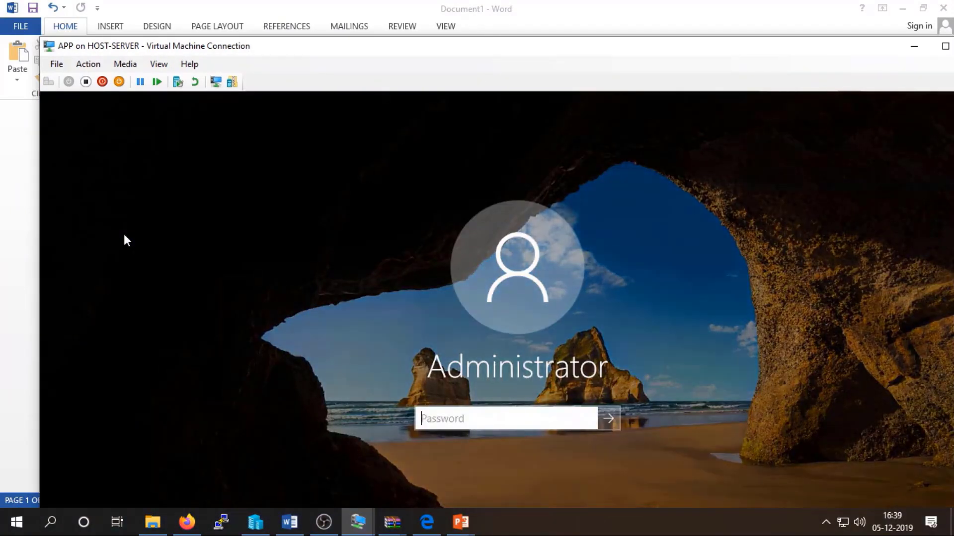
text(******)
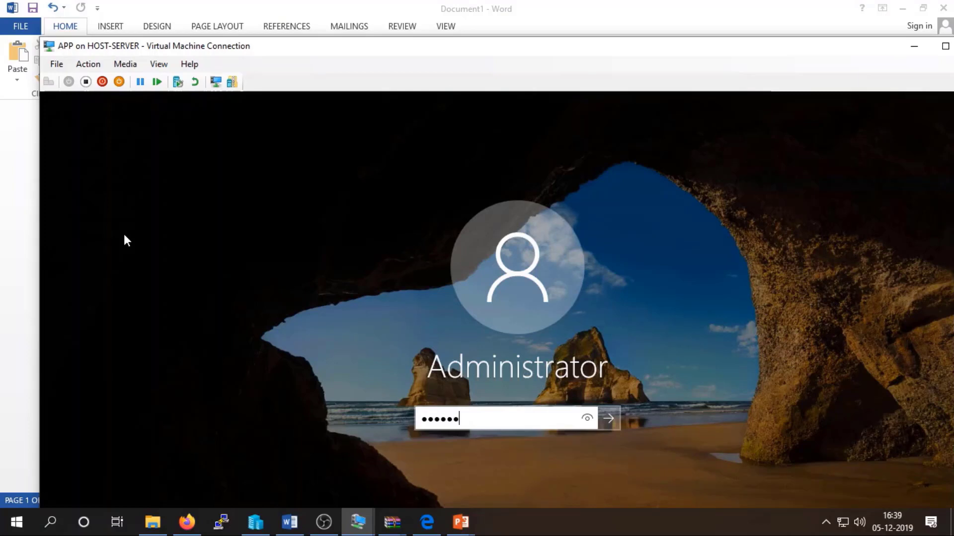
text(**)
key(Return)
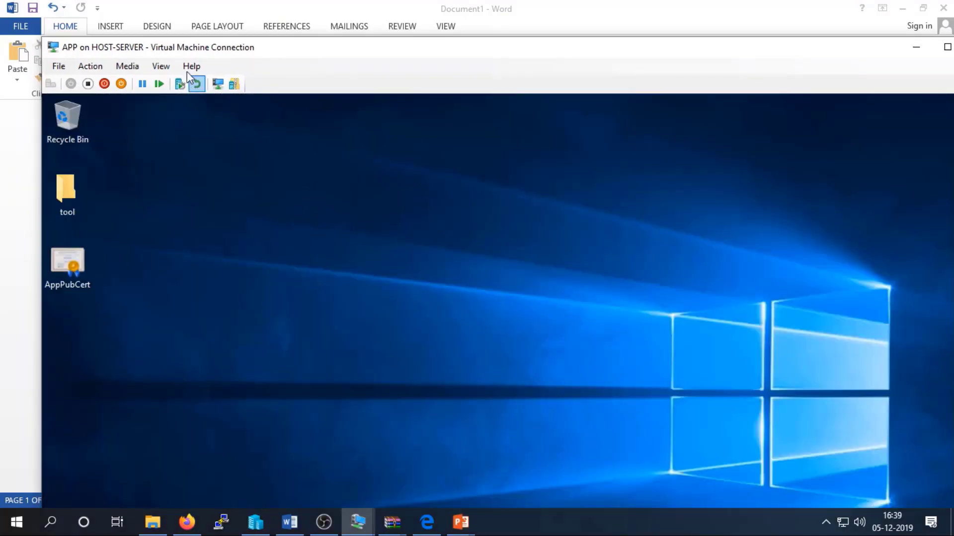
Put the APP VM in Full Screen Mode and open File Explorer to This PC.
click(160, 66)
click(213, 81)
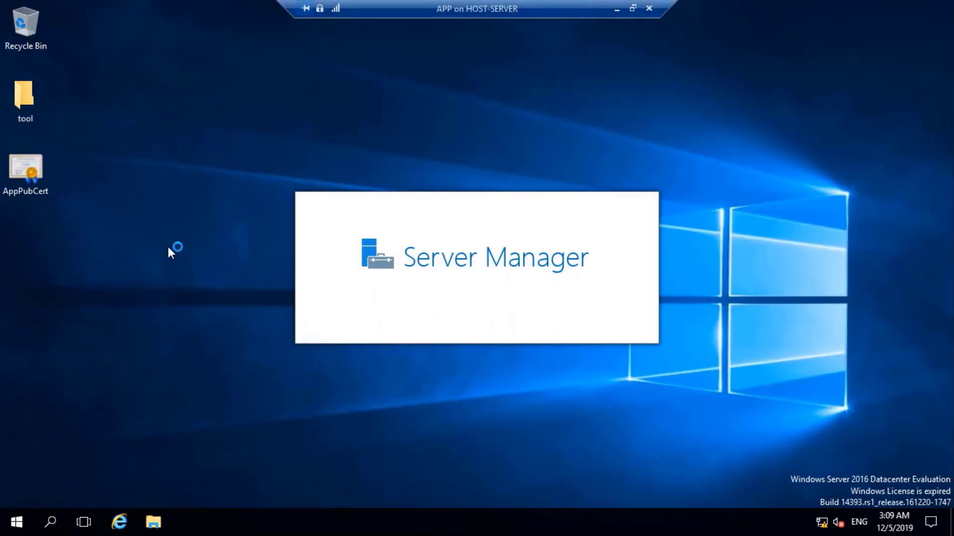
click(153, 521)
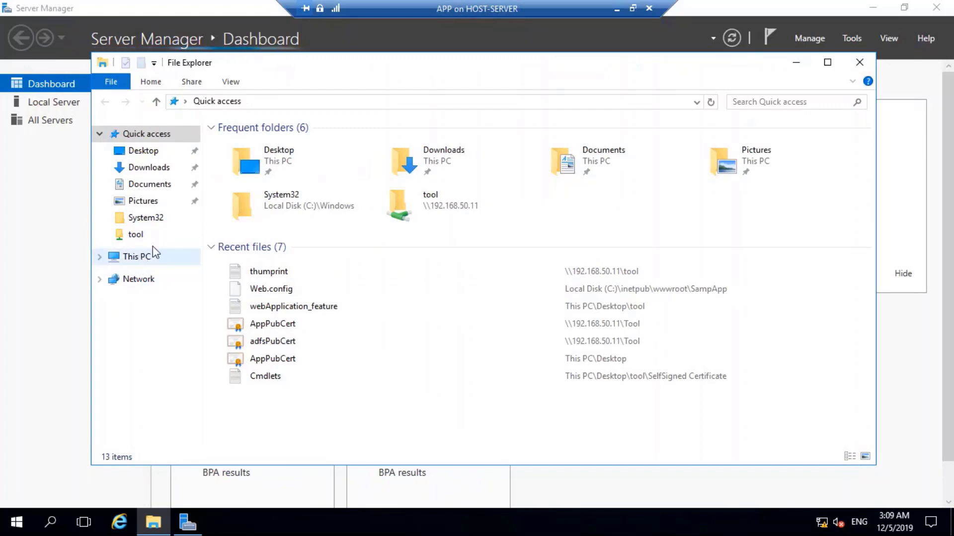
click(153, 254)
Browse to C:\inetpub\wwwroot\SampApp\FederationMetadata\2007-06 to confirm FederationMetadata.xml is present.
double_click(272, 243)
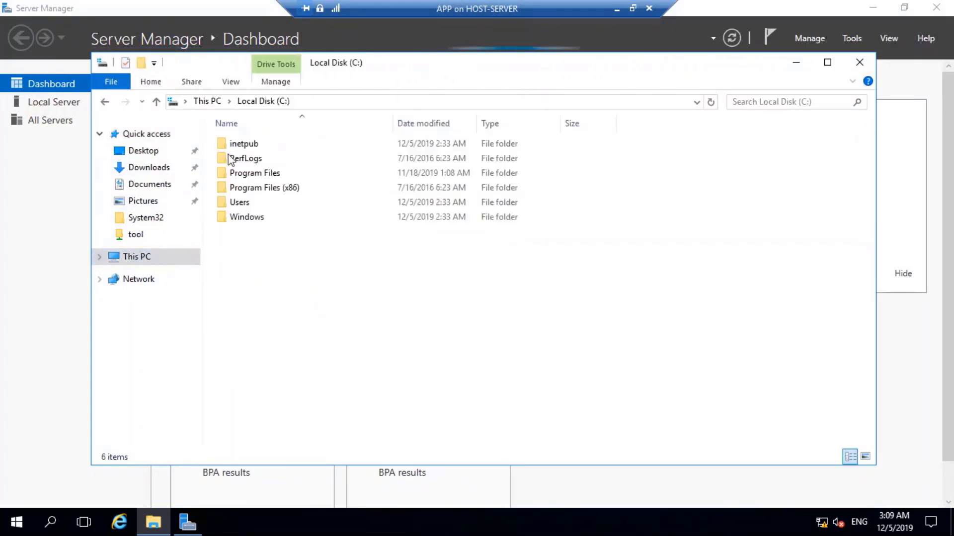
double_click(274, 146)
double_click(260, 203)
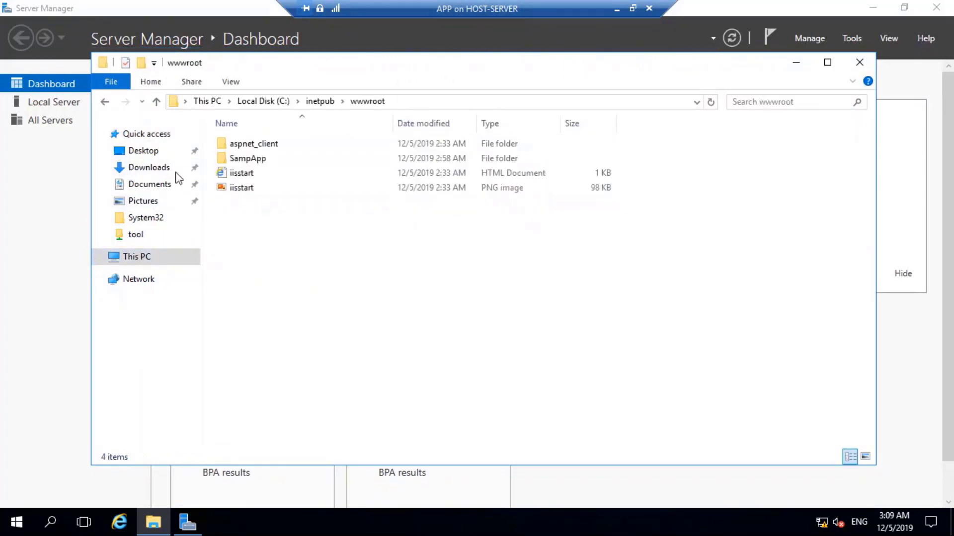
double_click(276, 159)
click(288, 174)
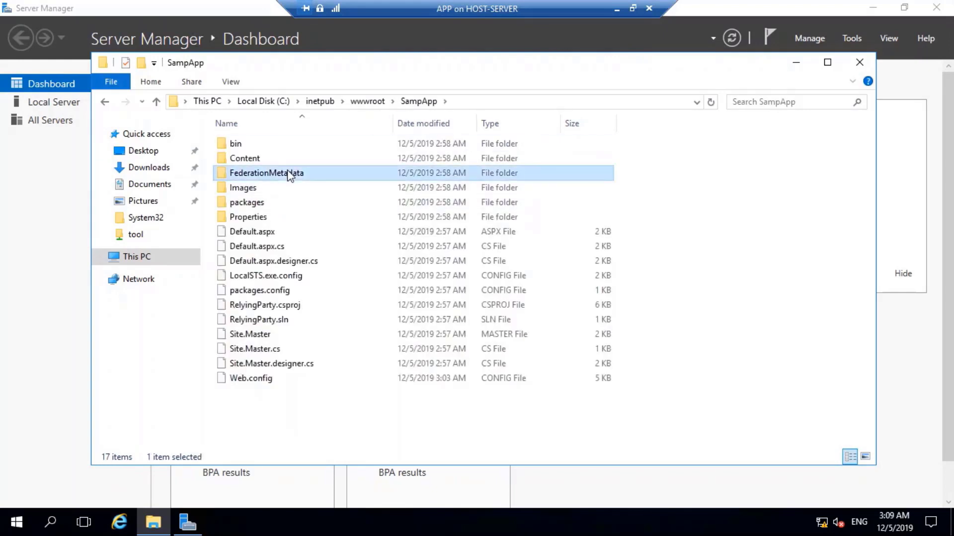
double_click(290, 174)
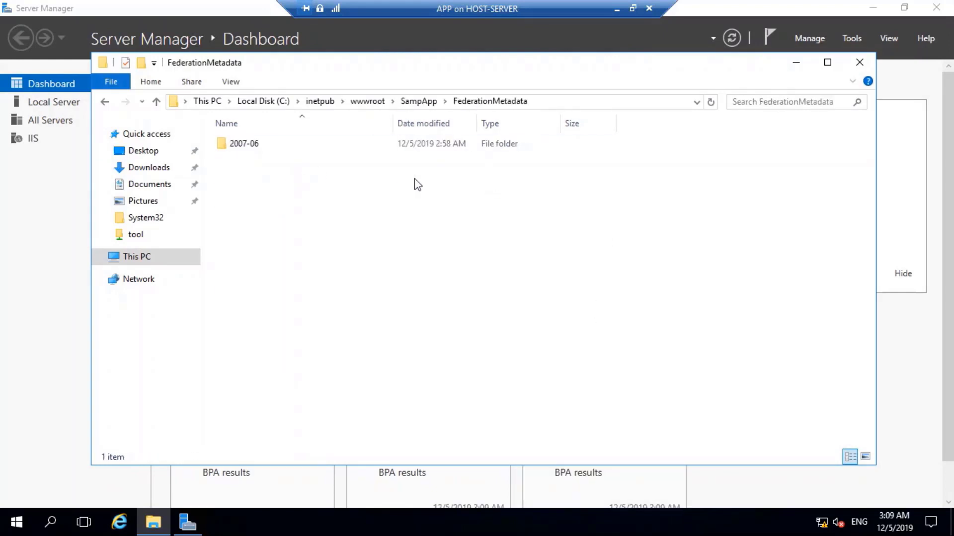
double_click(297, 143)
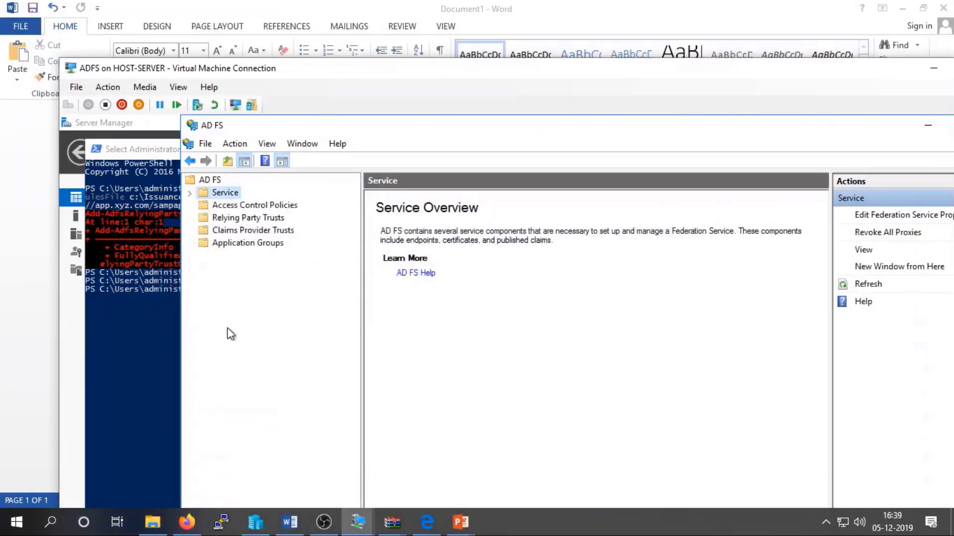
Recall and rerun Add-AdfsRelyingPartyTrust, now succeeding, and return the ADFS VM to full screen.
click(127, 364)
key(Up)
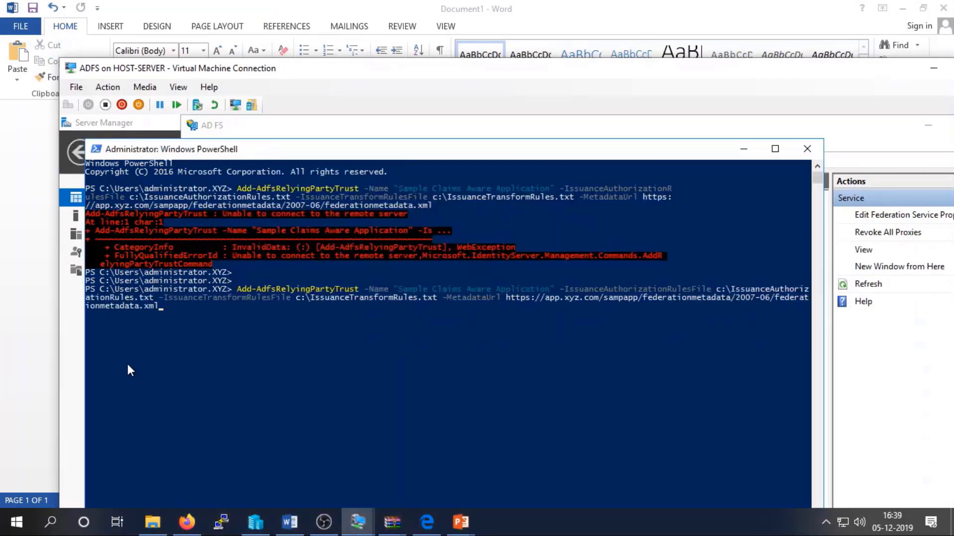
key(Return)
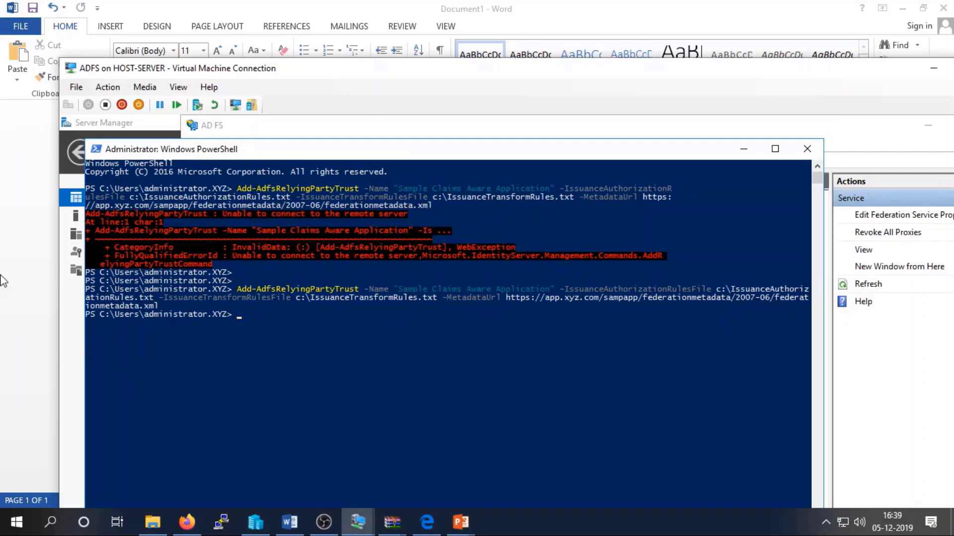
click(178, 88)
click(190, 102)
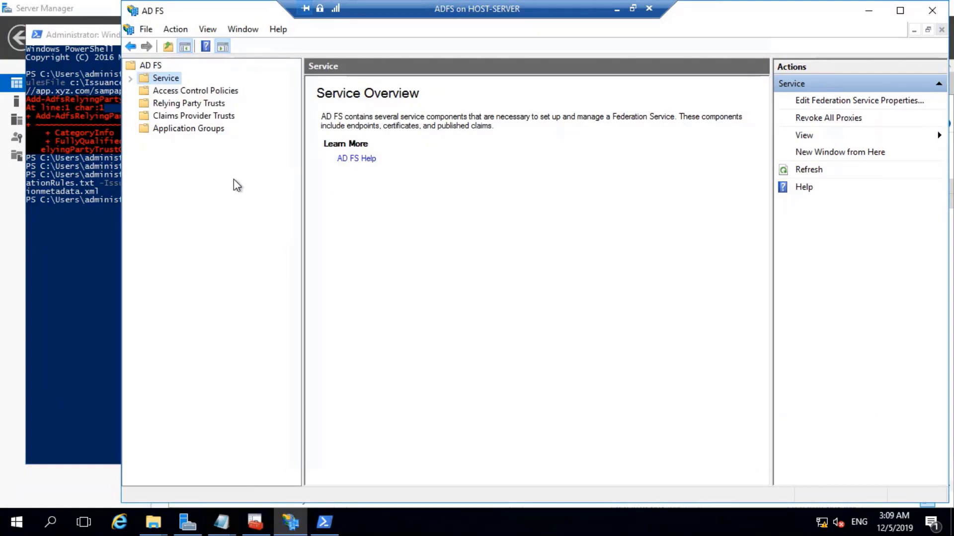
Check Claims Provider Trusts, Access Control Policies and the empty Relying Party Trusts list, then close AD FS Management.
click(175, 115)
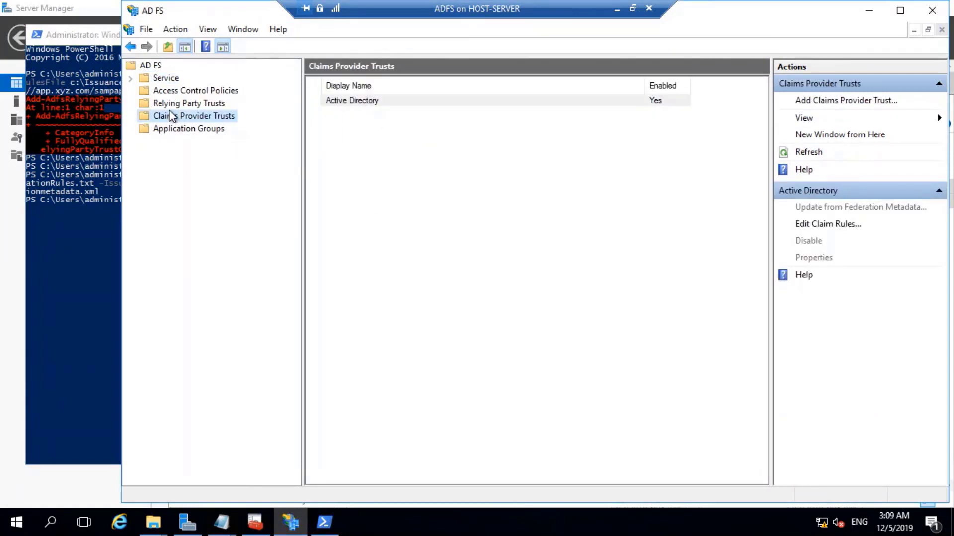
click(170, 106)
click(176, 114)
click(807, 153)
click(426, 100)
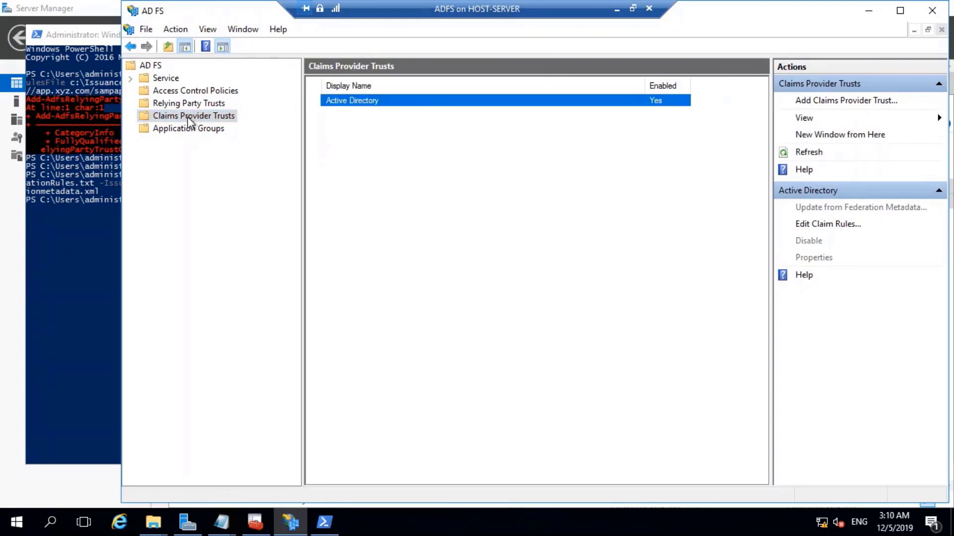
click(155, 79)
click(161, 90)
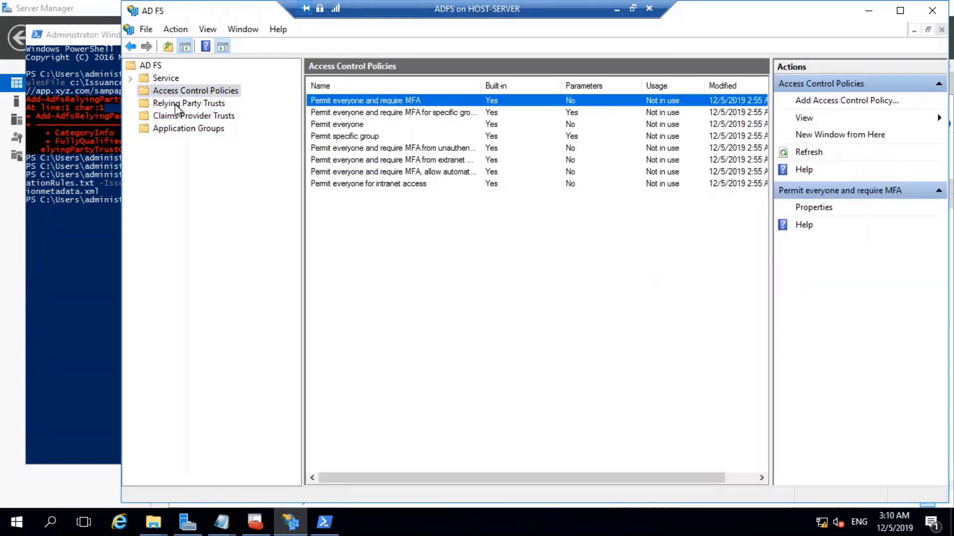
click(175, 105)
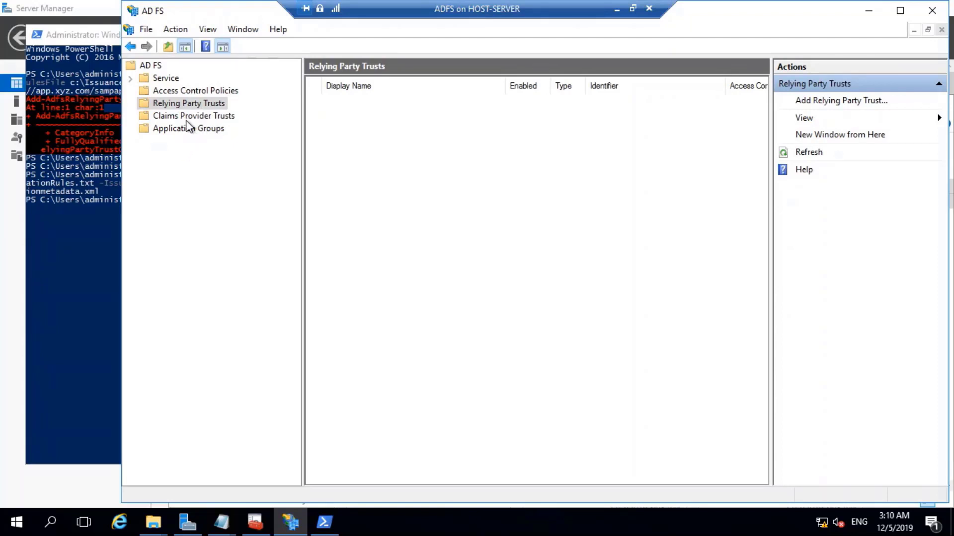
click(132, 78)
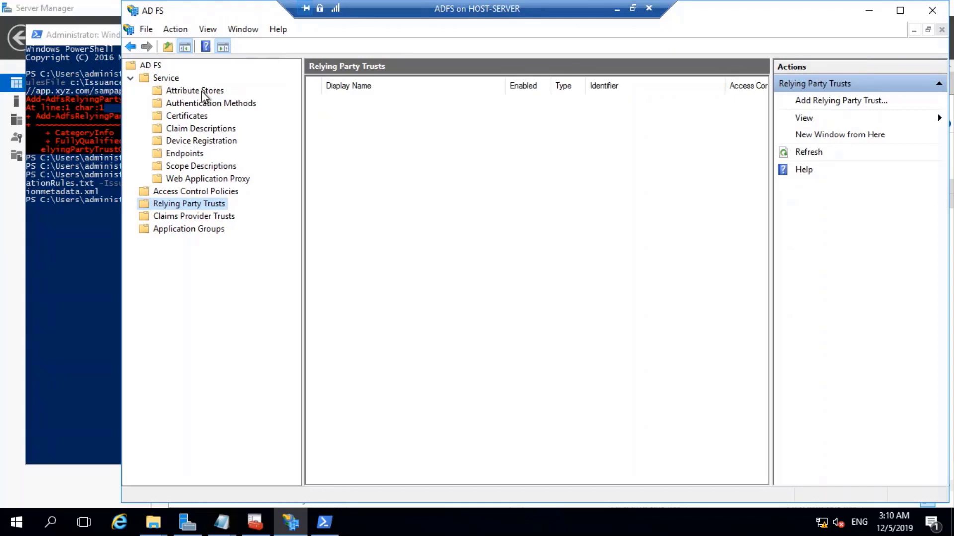
click(932, 10)
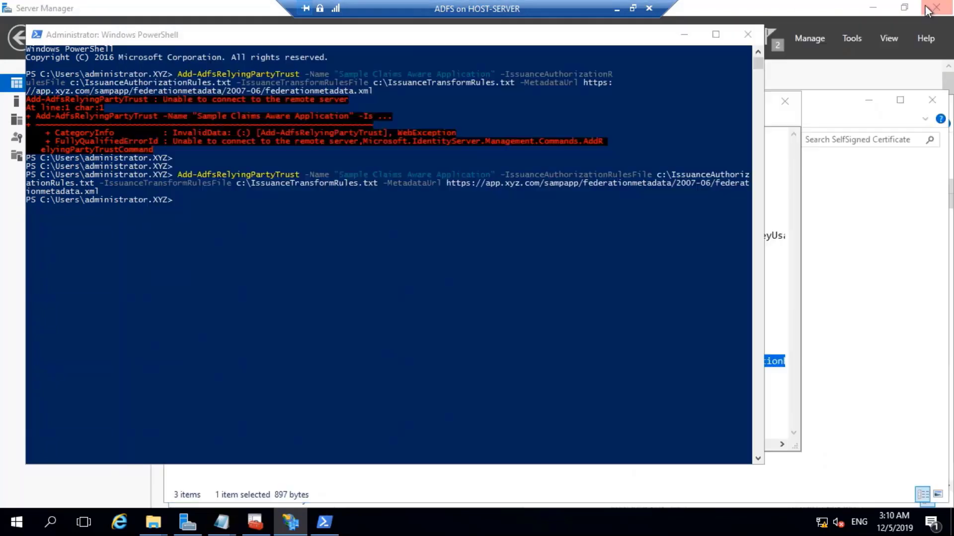
Relaunch AD FS Management from Server Manager Tools and view Relying Party Trusts listing Sample Claims Aware Application.
click(850, 38)
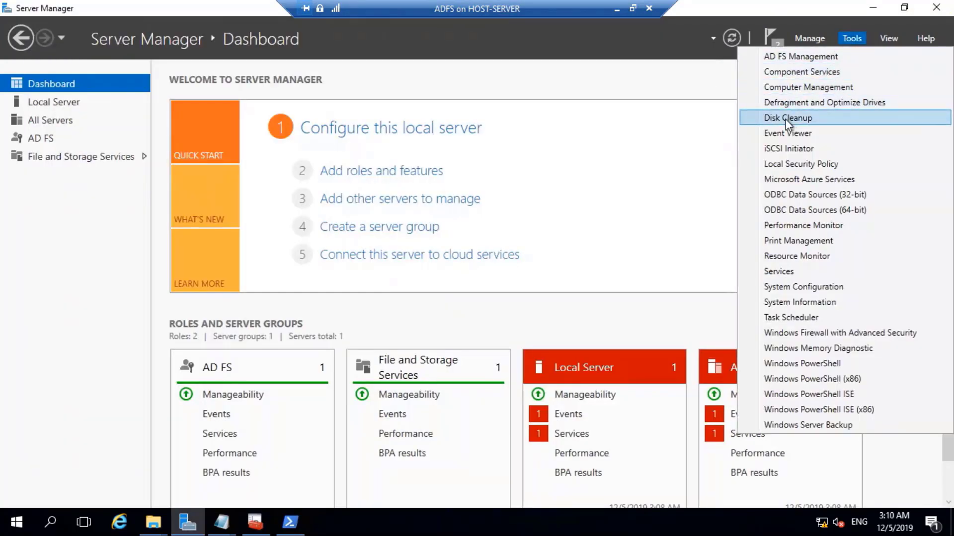
click(796, 57)
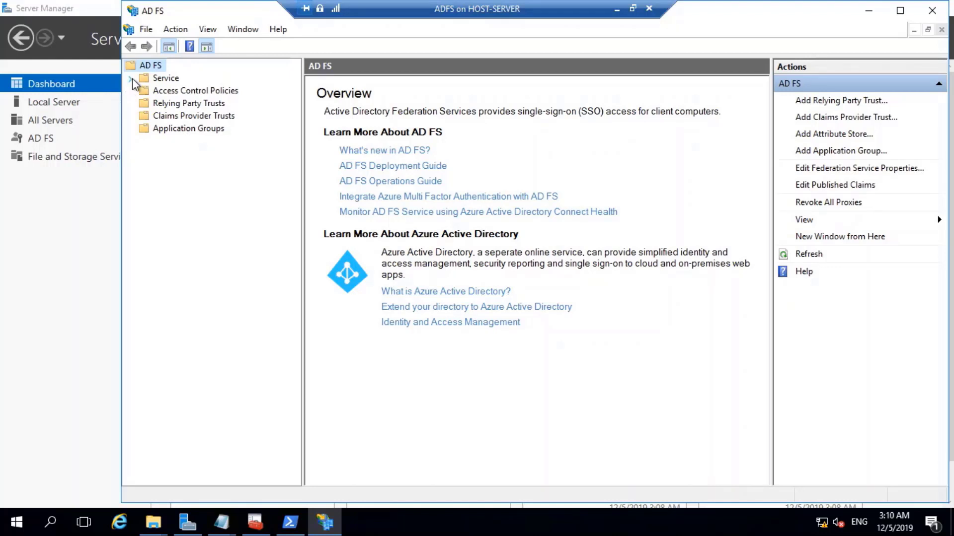
click(147, 92)
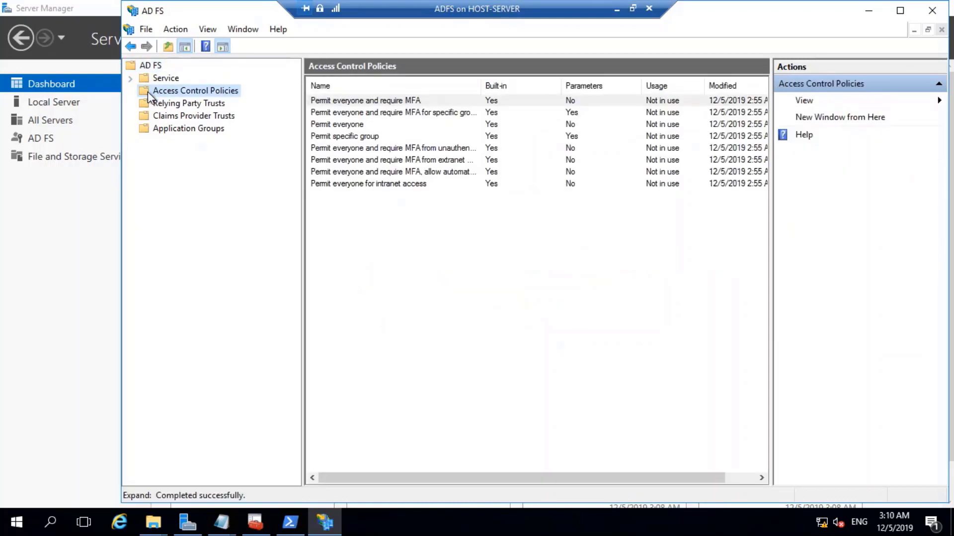
click(171, 102)
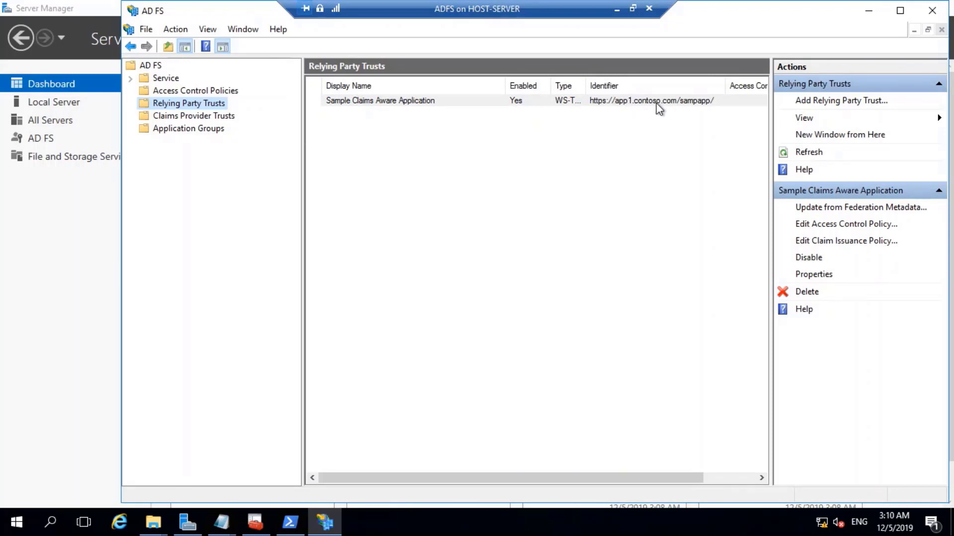
Delete the Sample Claims Aware Application trust, confirming with Yes, and minimize the ADFS VM window.
click(526, 104)
right_click(494, 103)
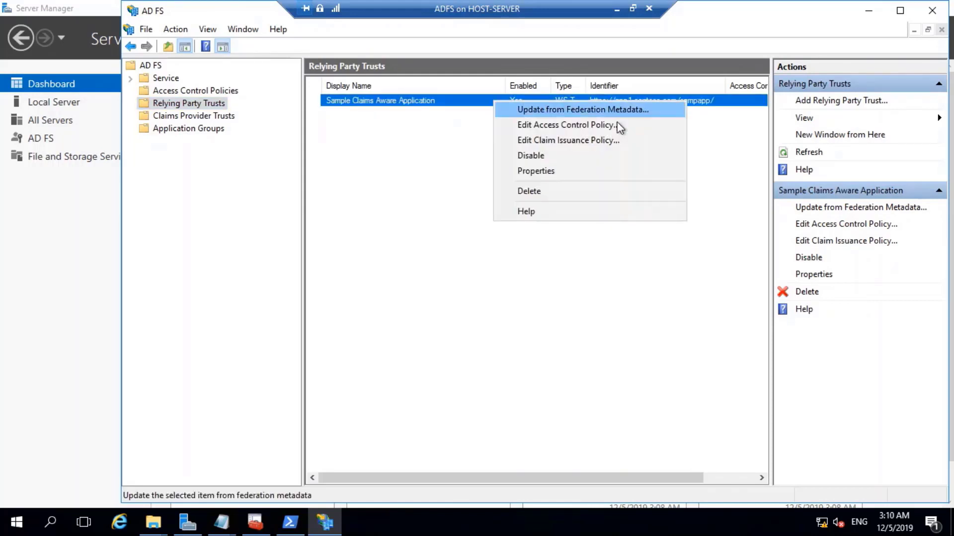
click(538, 192)
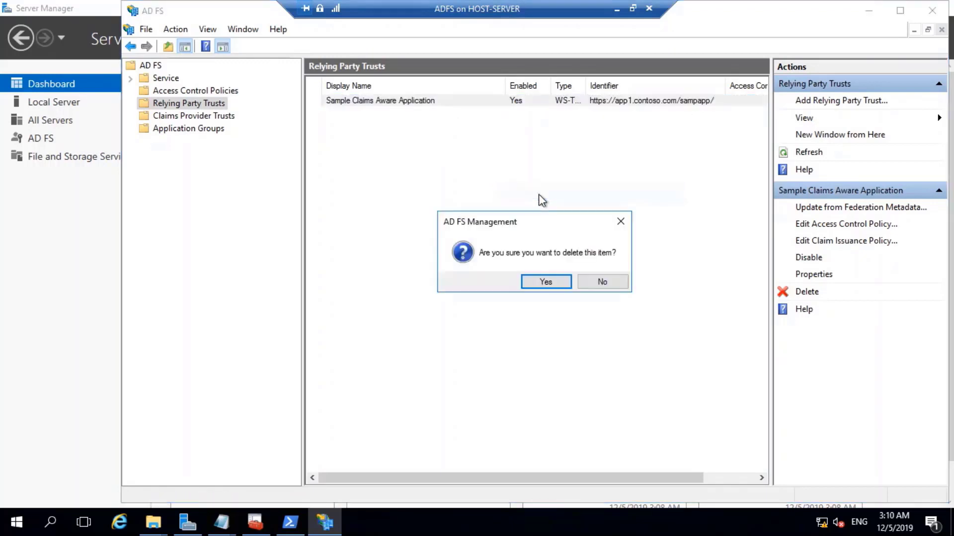
click(543, 287)
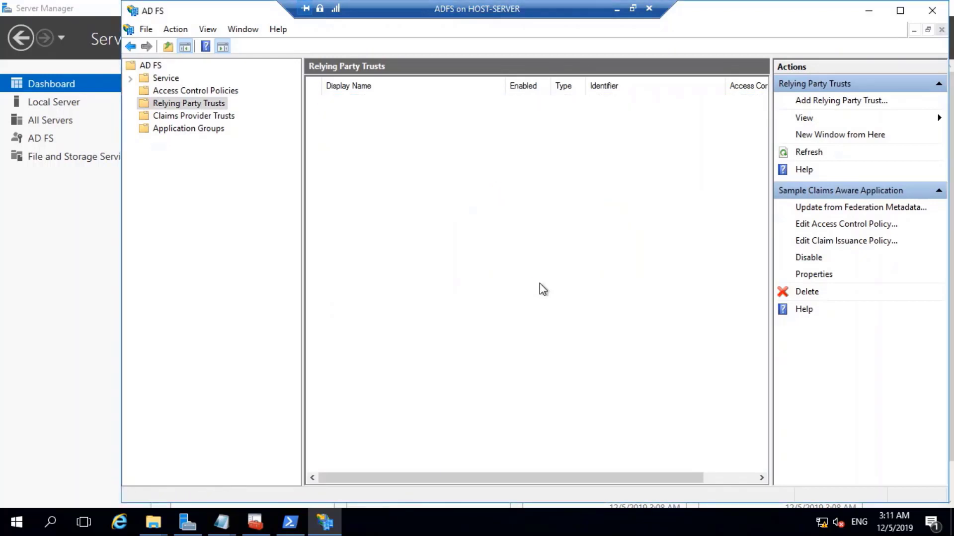
click(616, 9)
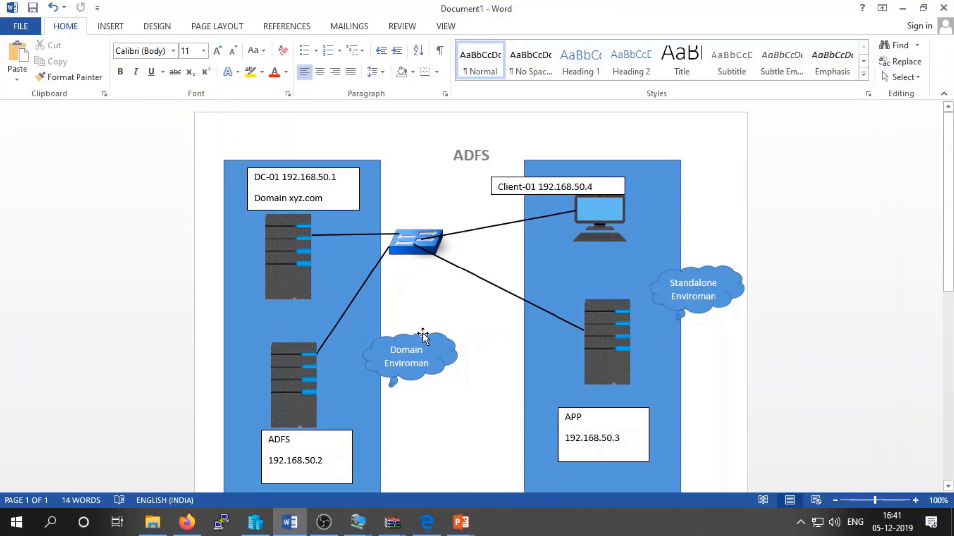
Switch to the APP VM and open FederationMetadata.xml for editing in Notepad.
mouse_move(358, 522)
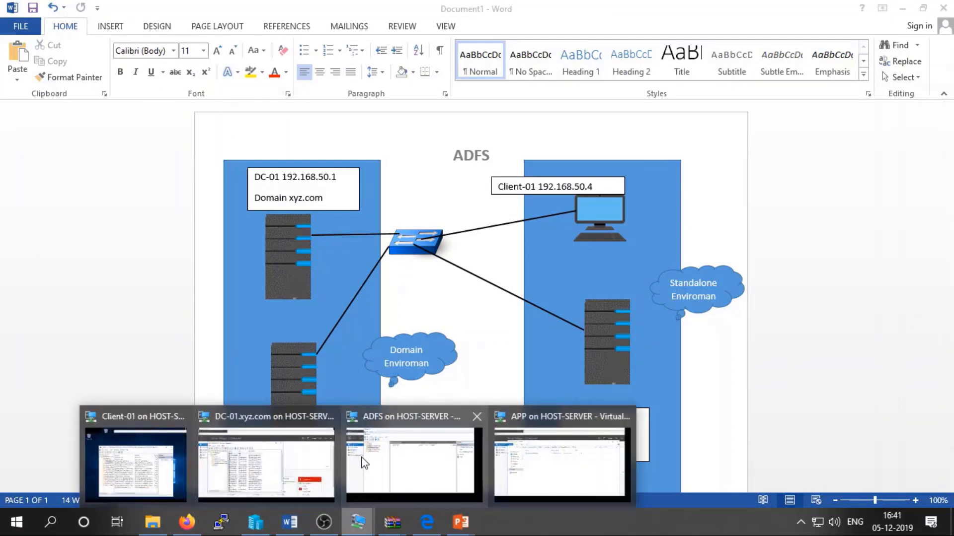
click(547, 427)
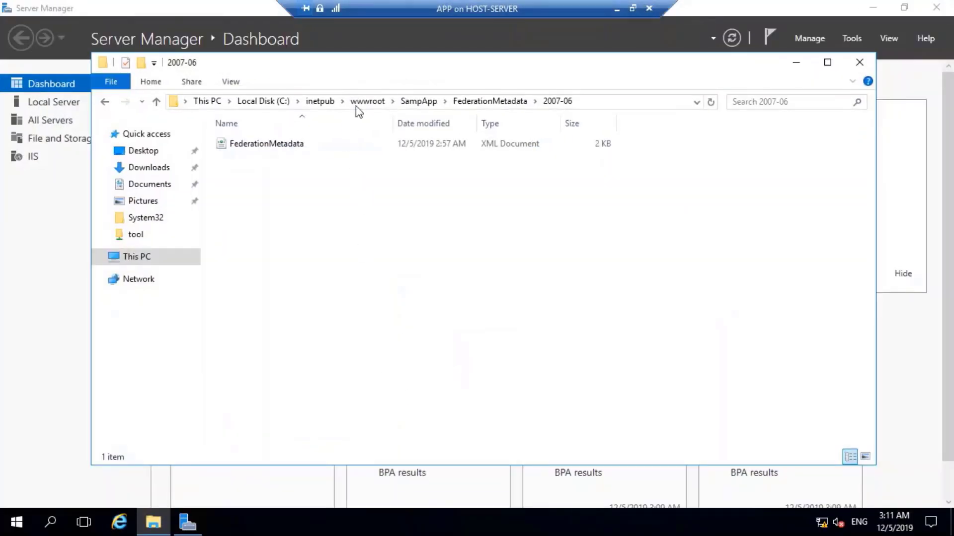
right_click(265, 144)
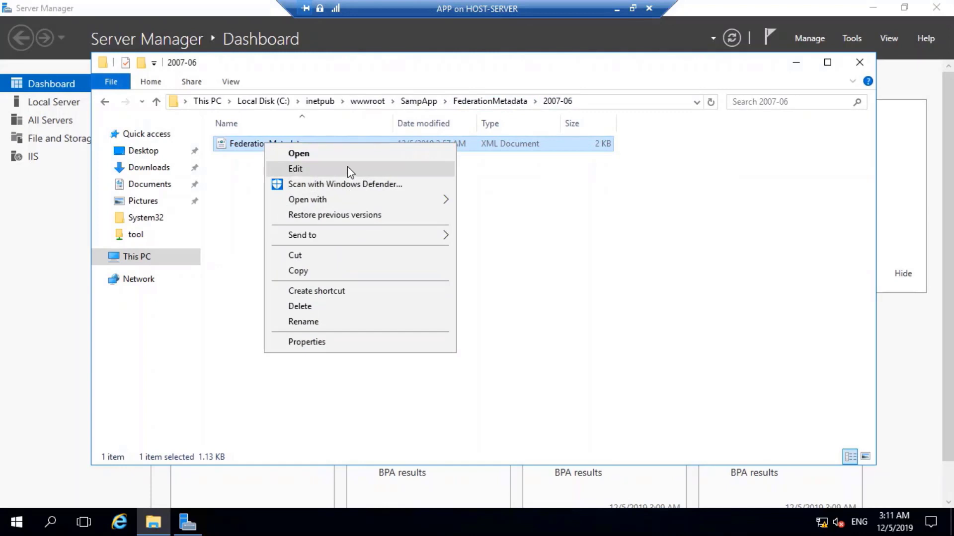
click(347, 168)
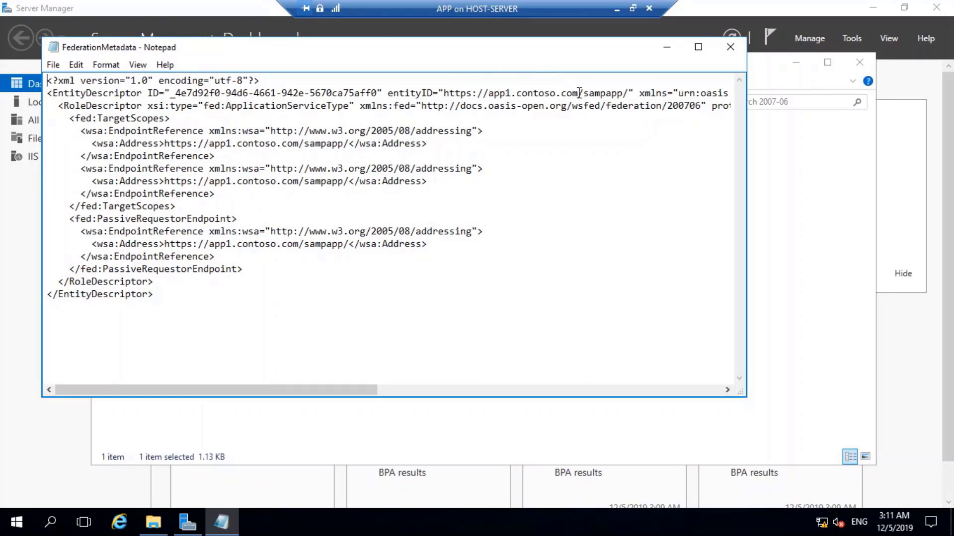
Open Notepad's Replace dialog and copy the app1.contoso.com host from the entityID URL.
drag(579, 92, 488, 93)
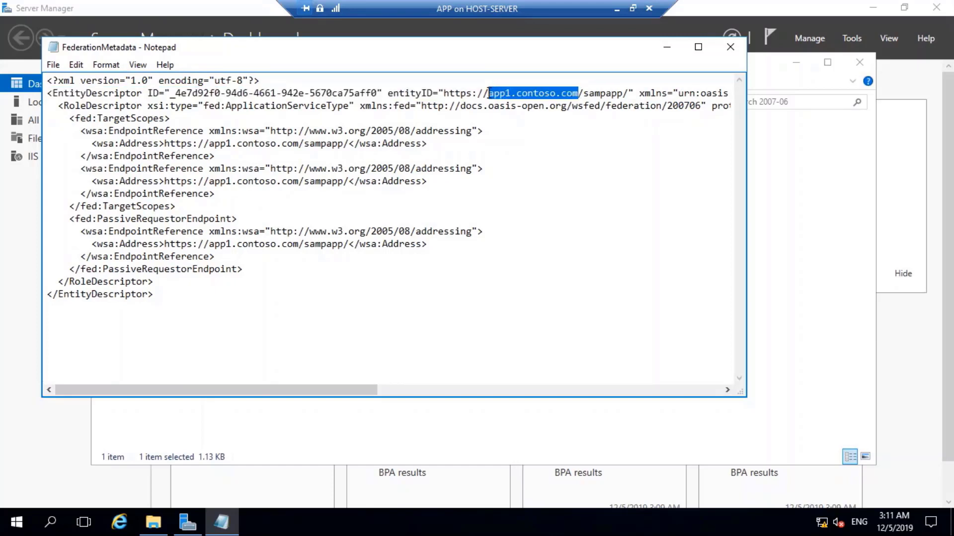
click(131, 93)
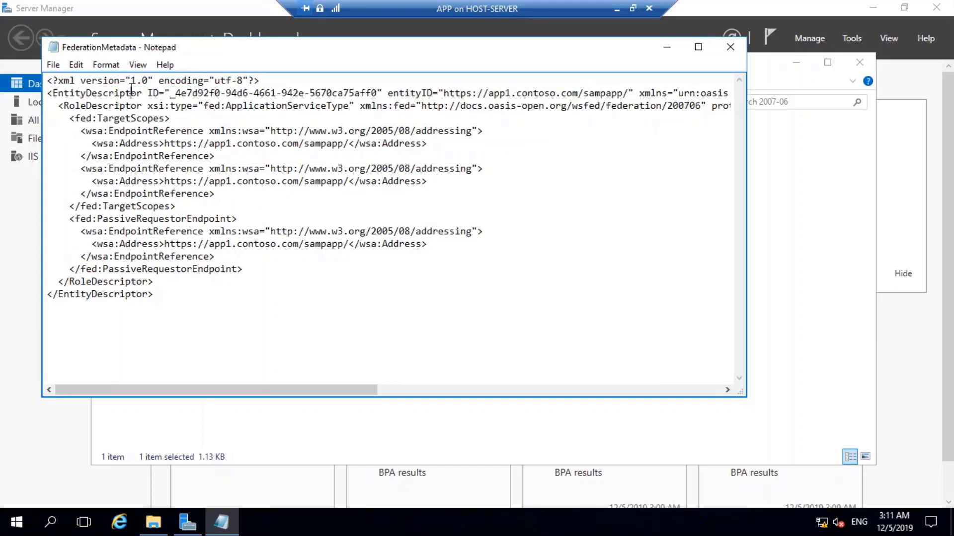
click(76, 64)
click(113, 200)
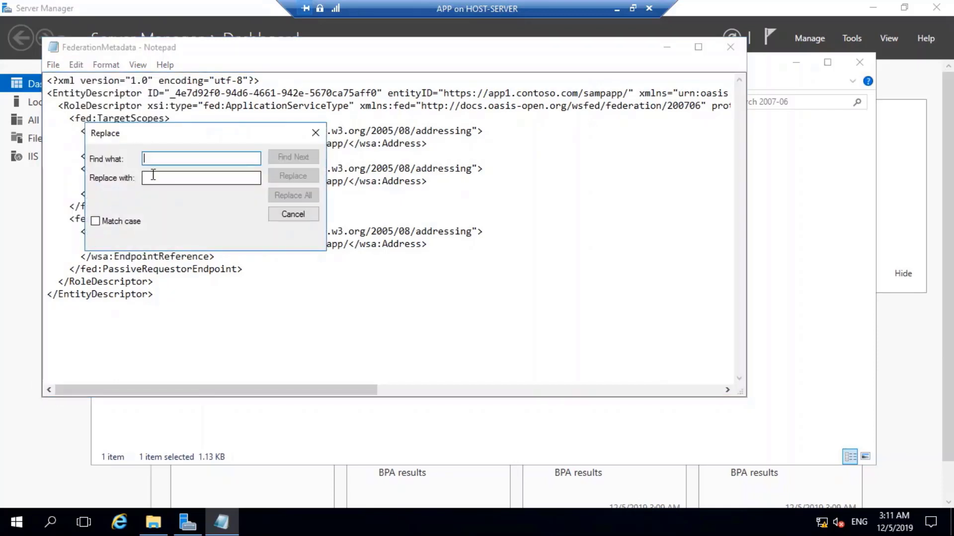
text(File c:\IssuanceAuthorizationRules)
key(ctrl+a)
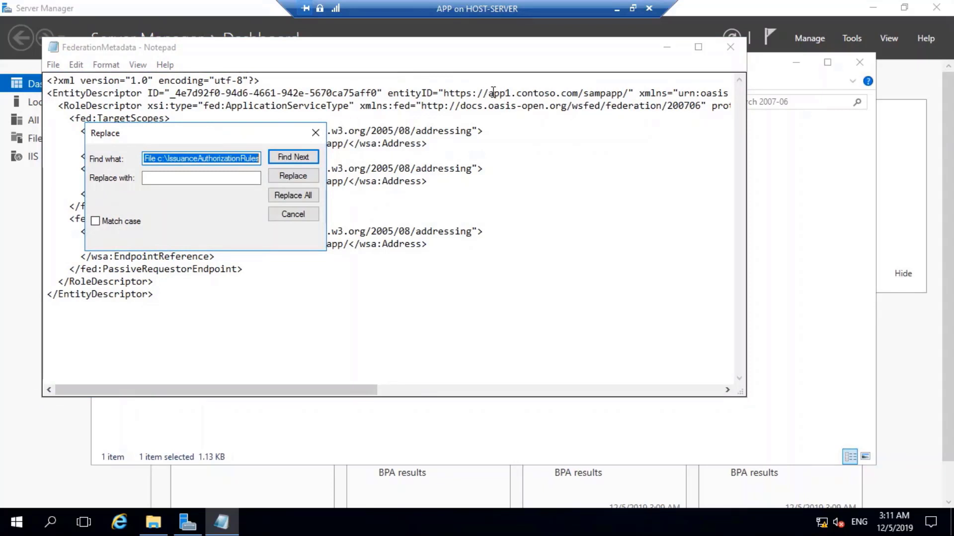
drag(493, 93, 576, 93)
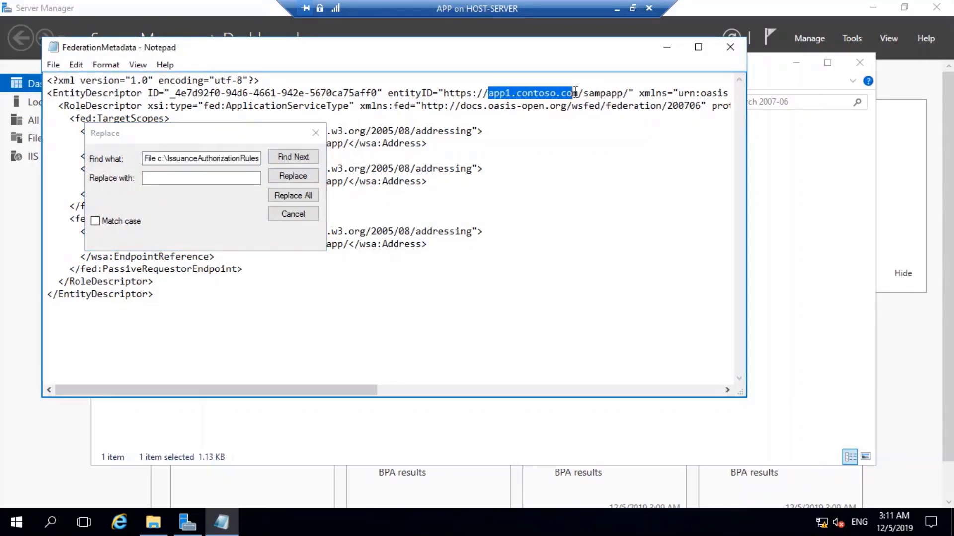
right_click(564, 93)
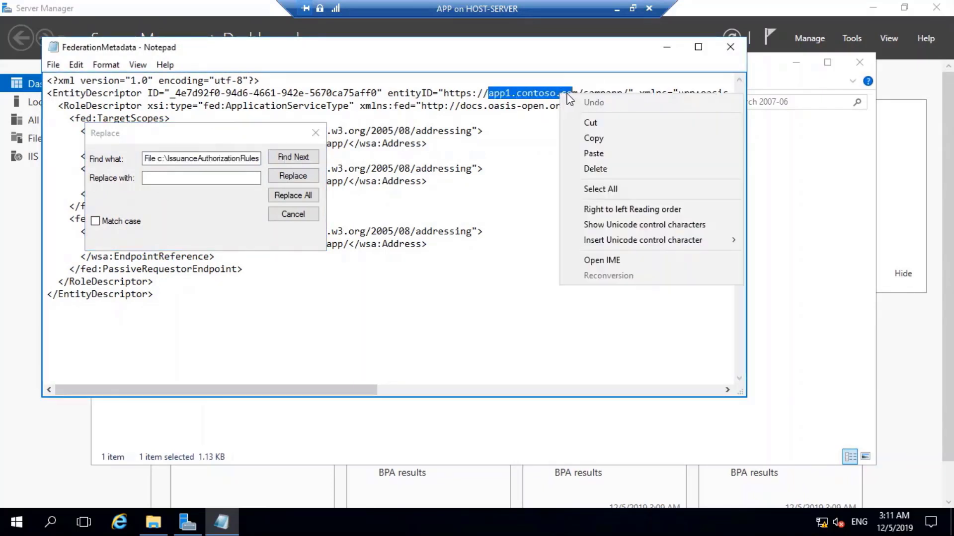
click(593, 138)
Replace all occurrences of app1.contoso.com with app.xyz.com in the metadata.
click(202, 158)
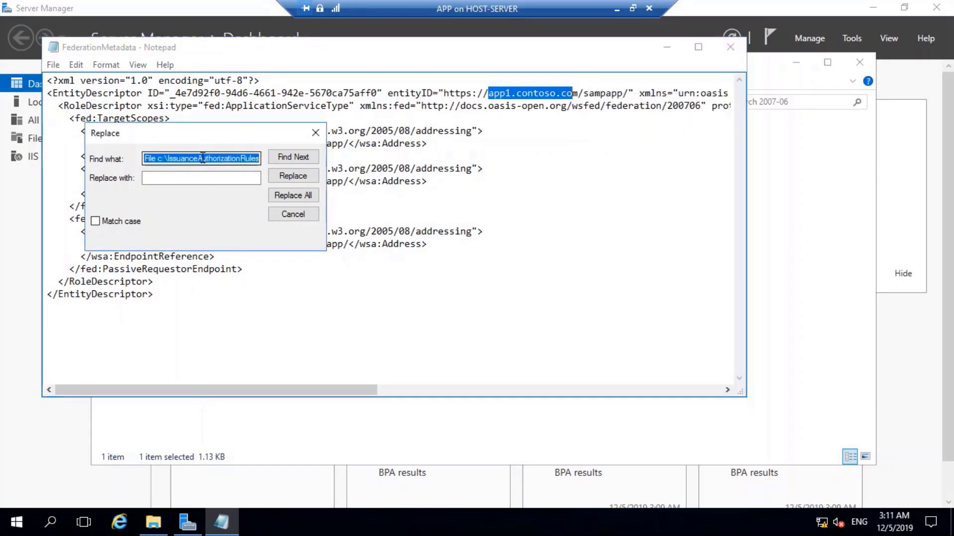
key(ctrl+a)
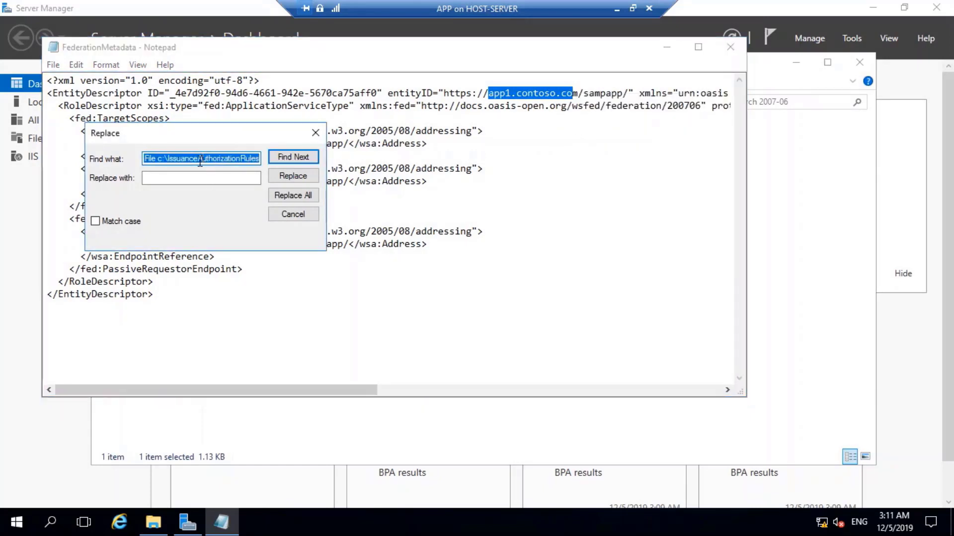
key(ctrl+v)
text(m)
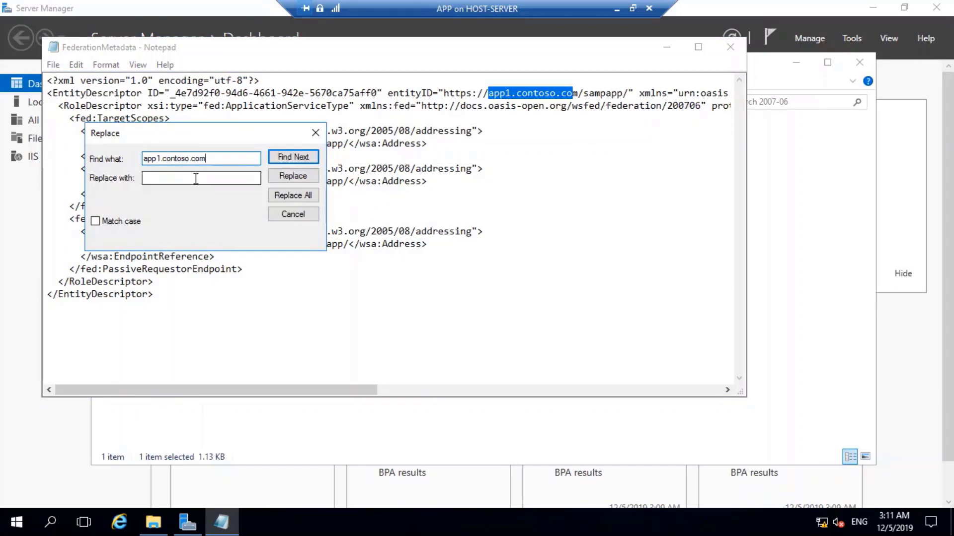
click(196, 179)
text(app)
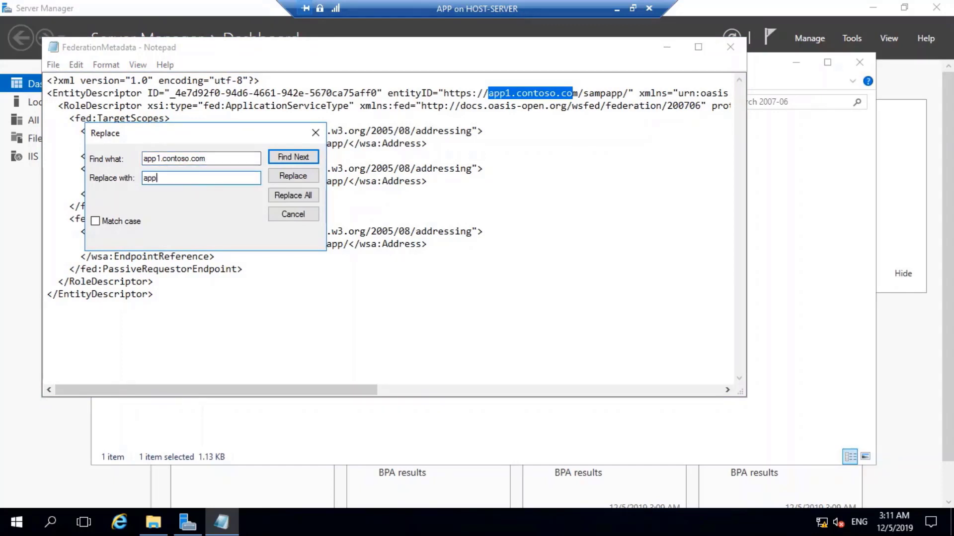
text(.xyz.com)
click(292, 198)
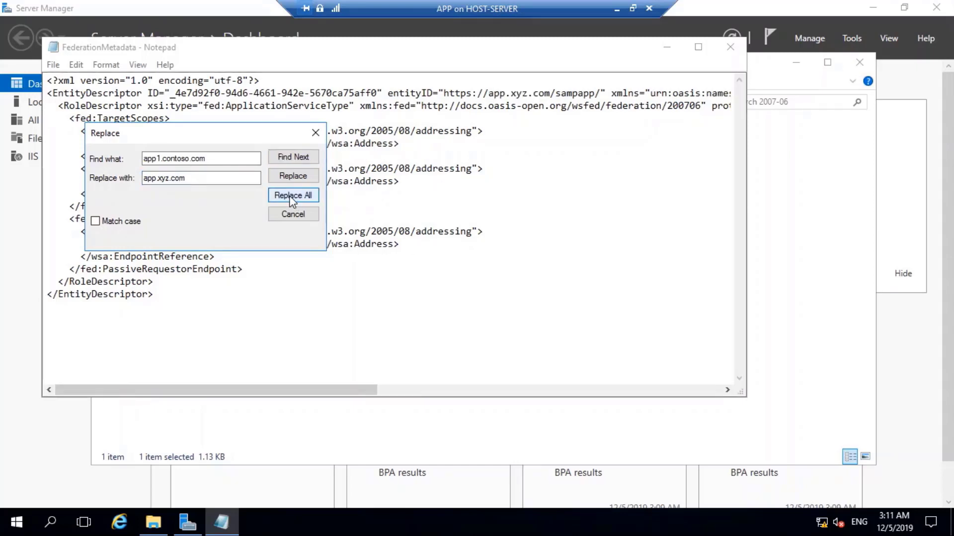
click(317, 132)
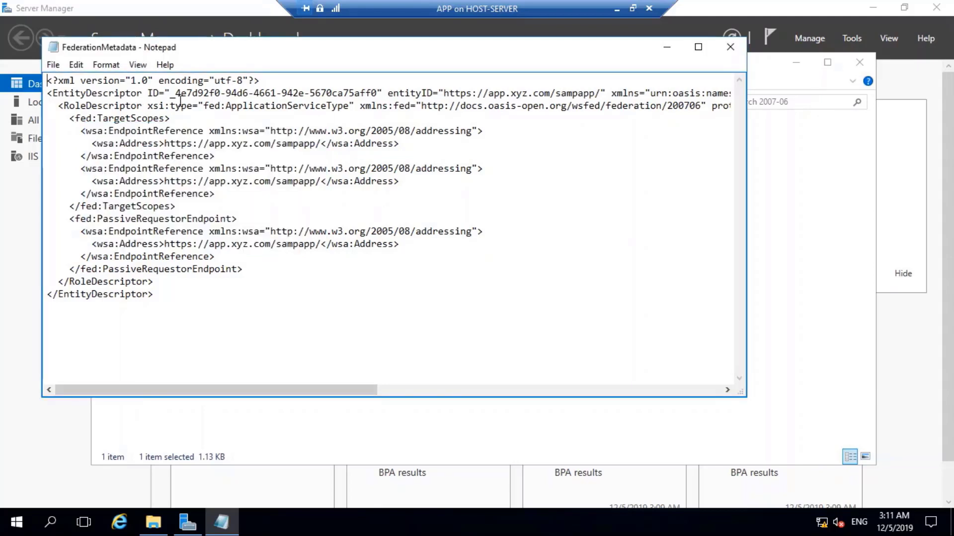
Save the edited FederationMetadata.xml and close Notepad.
drag(347, 394, 260, 388)
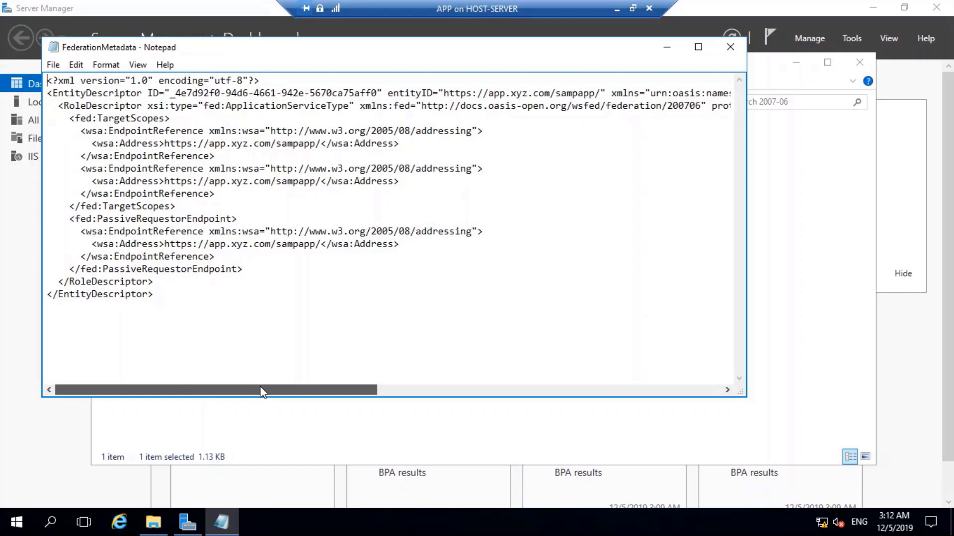
drag(261, 385, 244, 261)
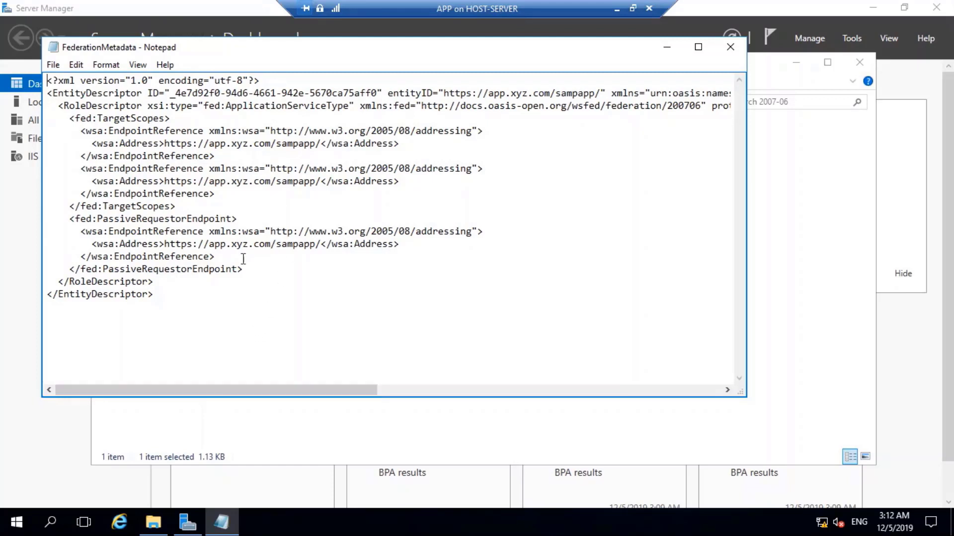
click(53, 65)
click(77, 111)
click(730, 47)
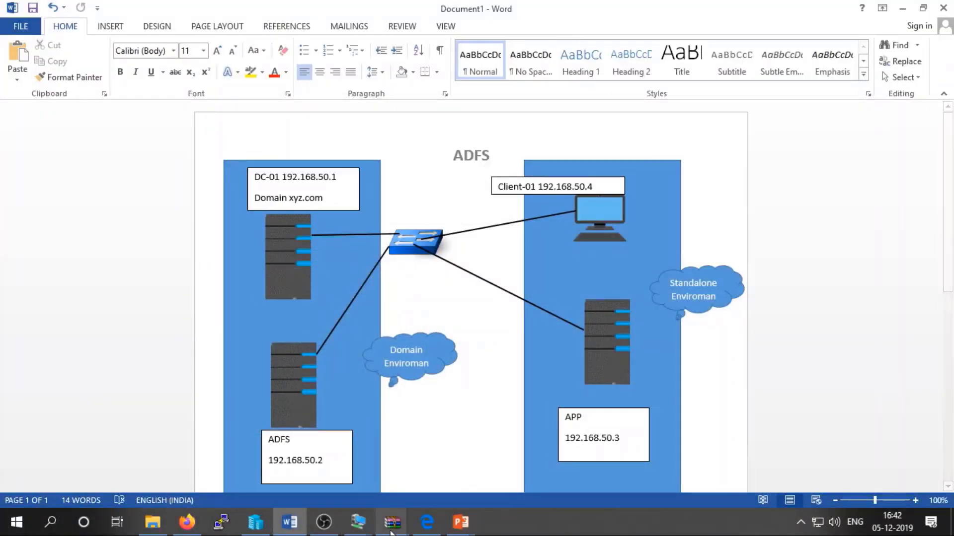
On the ADFS server, rerun Add-AdfsRelyingPartyTrust in PowerShell to re-add the sample app trust.
mouse_move(358, 521)
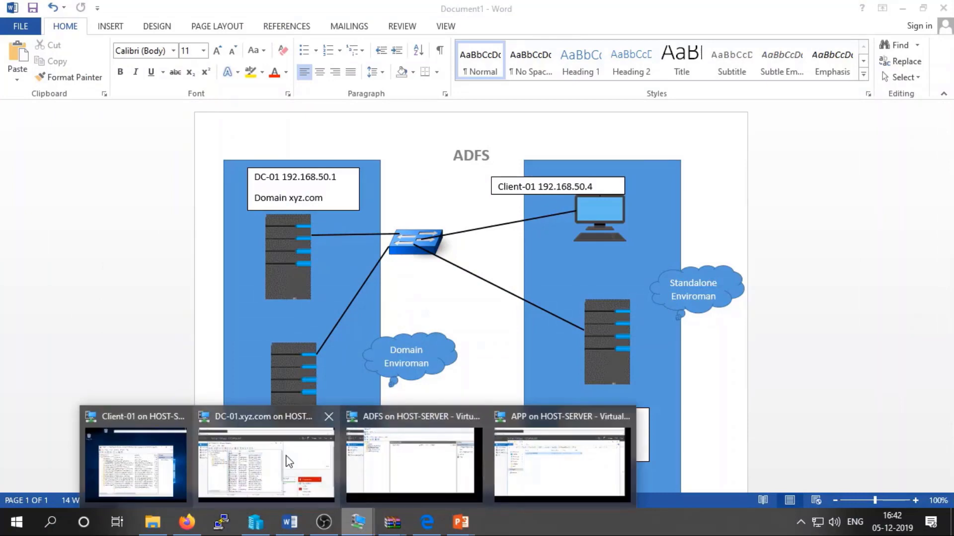
click(414, 462)
click(290, 521)
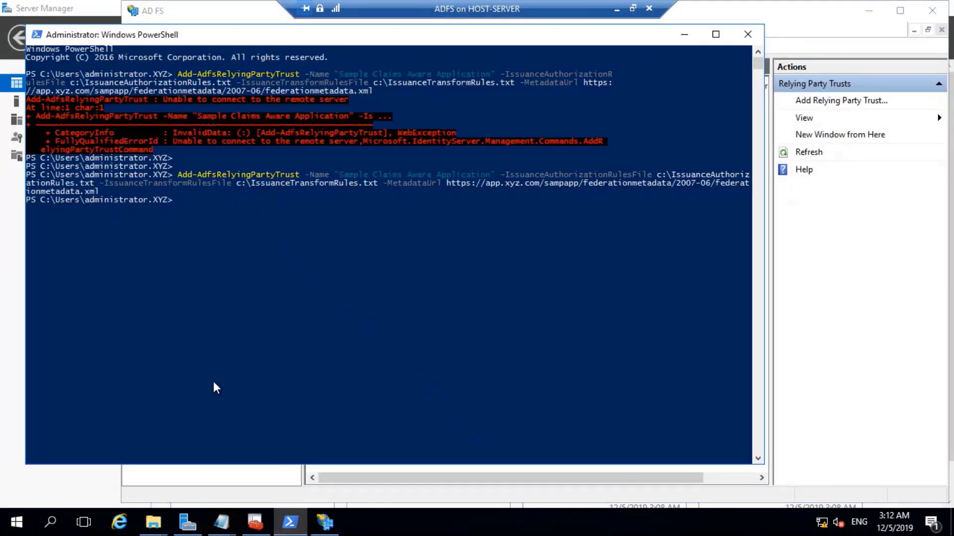
key(Up)
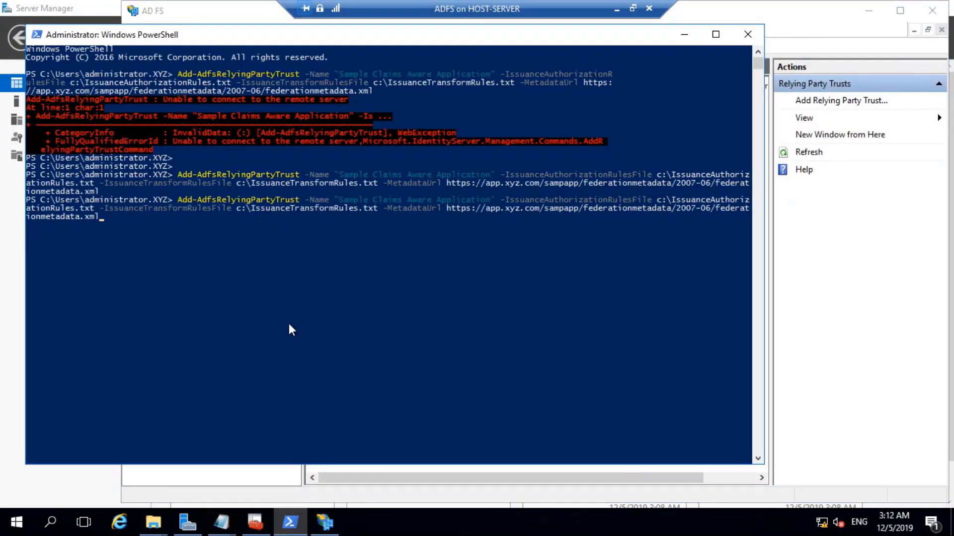
key(Return)
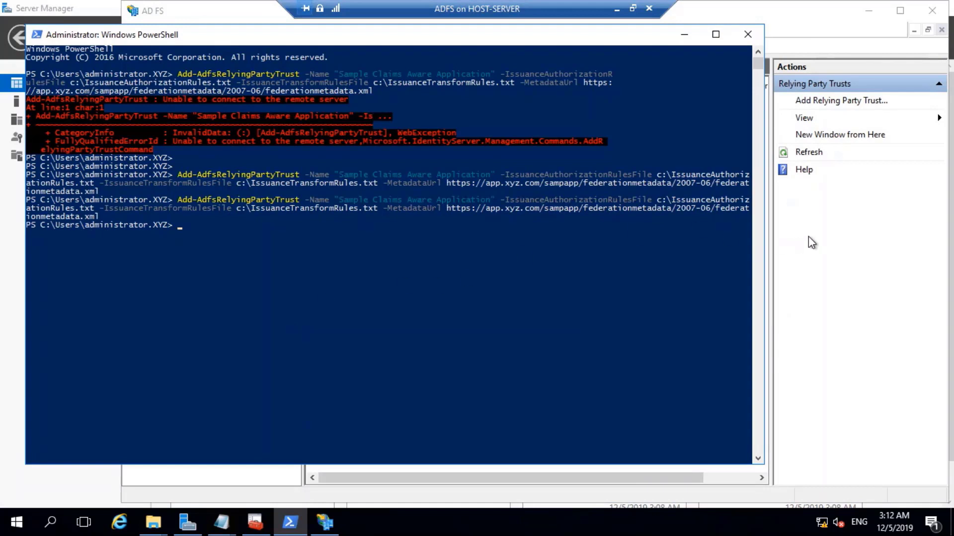
Refresh AD FS Management and confirm Sample Claims Aware Application is listed and enabled.
click(812, 242)
click(810, 155)
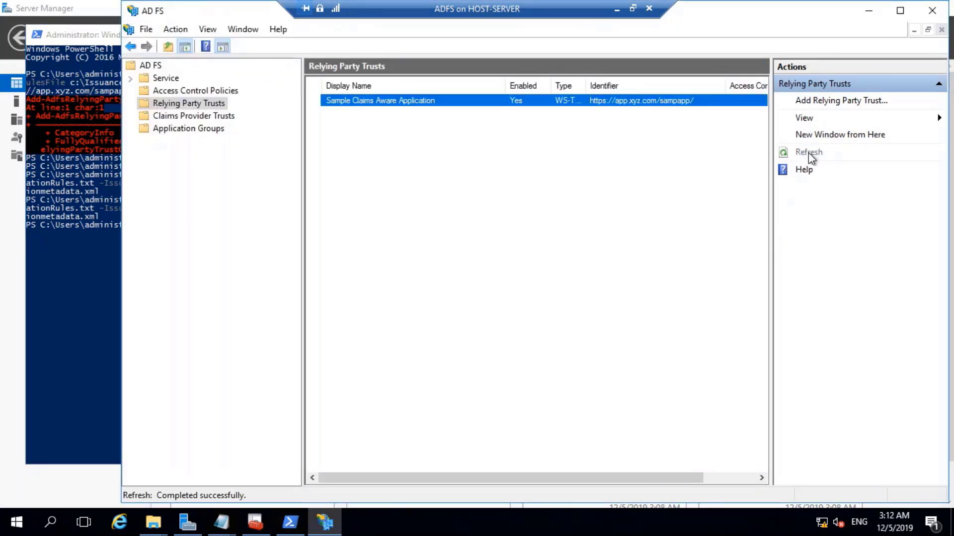
click(625, 104)
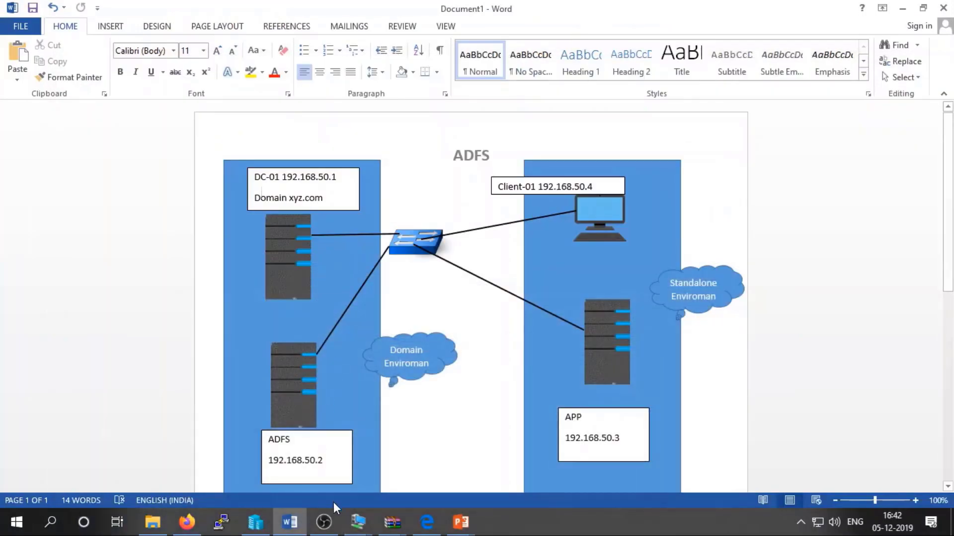
click(357, 521)
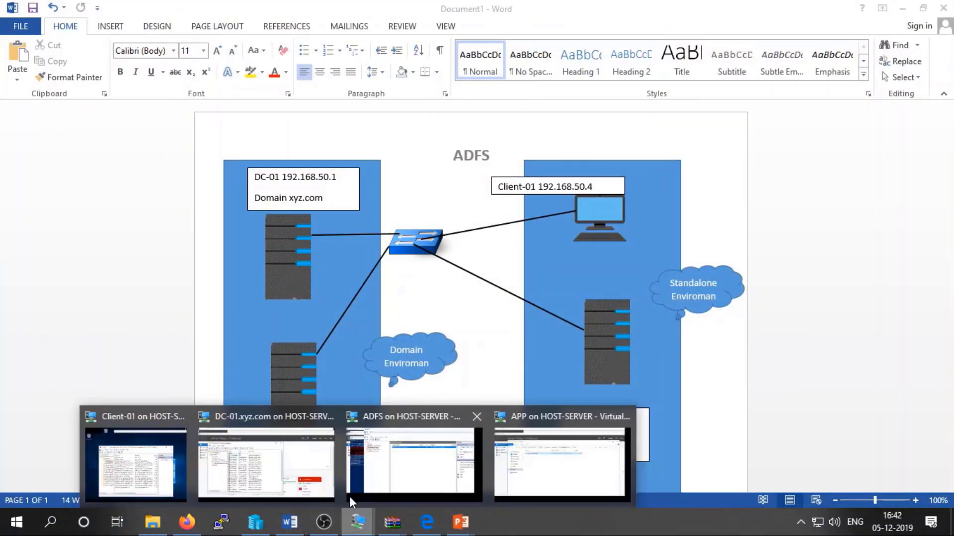
On the APP server, close the wwwroot folder window and launch IIS Manager from Tools.
click(529, 441)
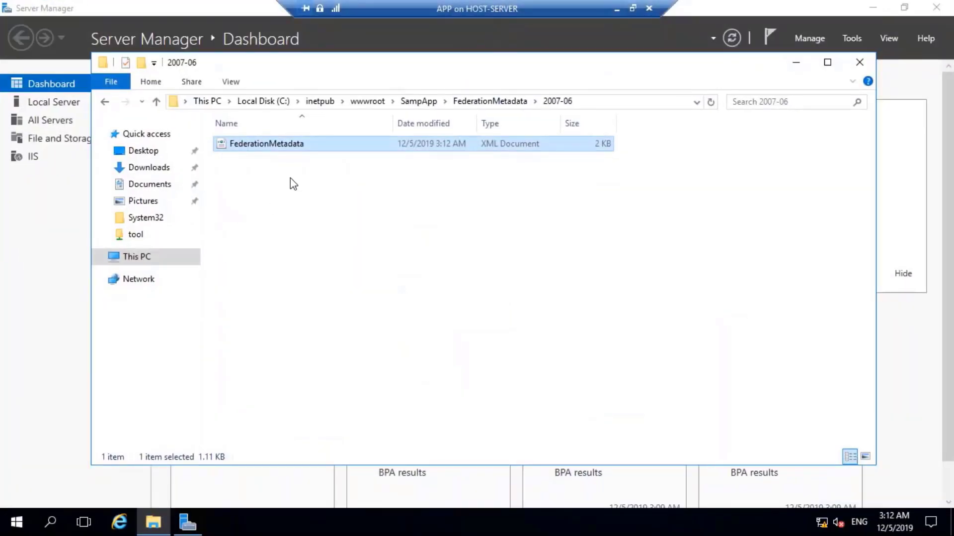
click(383, 106)
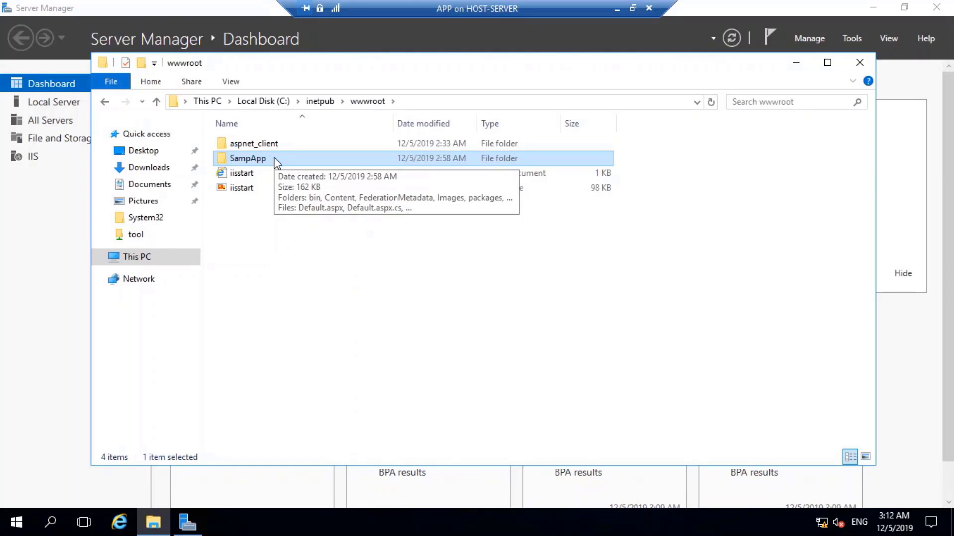
click(859, 62)
click(853, 40)
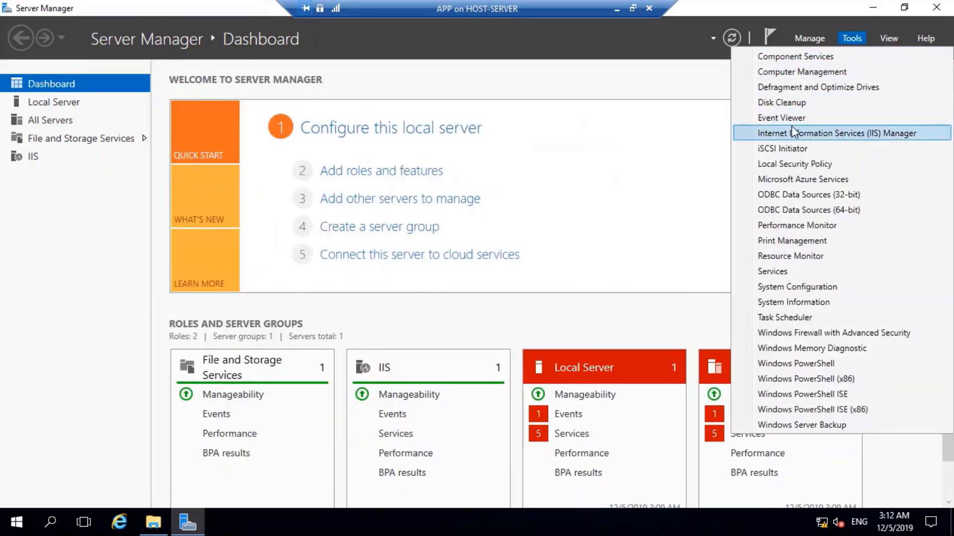
click(793, 133)
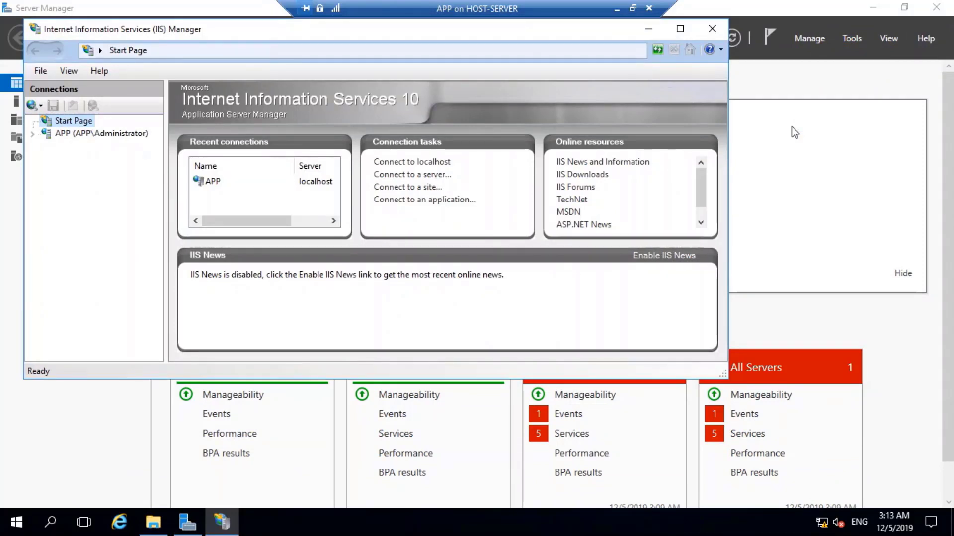
Set Load User Profile to True in DefaultAppPool's Advanced Settings.
click(46, 134)
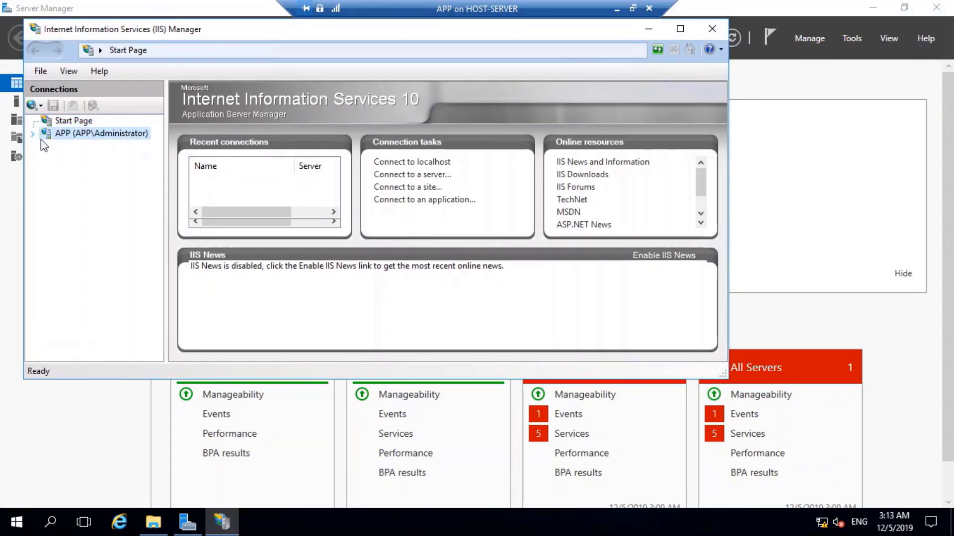
click(86, 147)
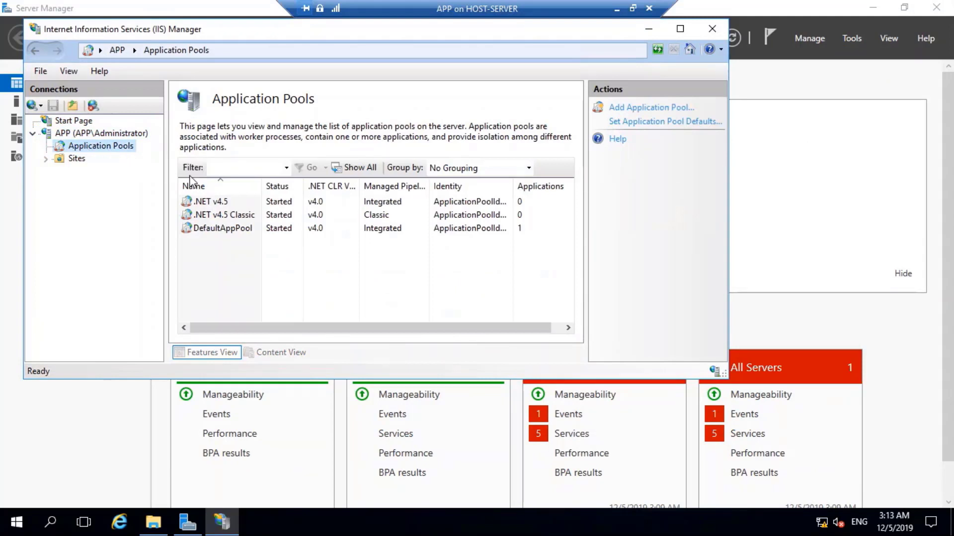
click(218, 231)
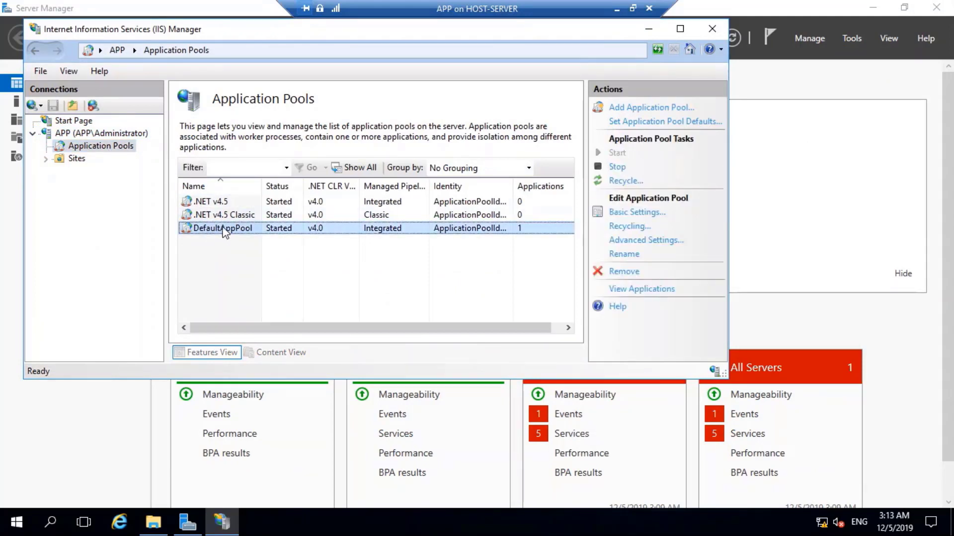
right_click(223, 231)
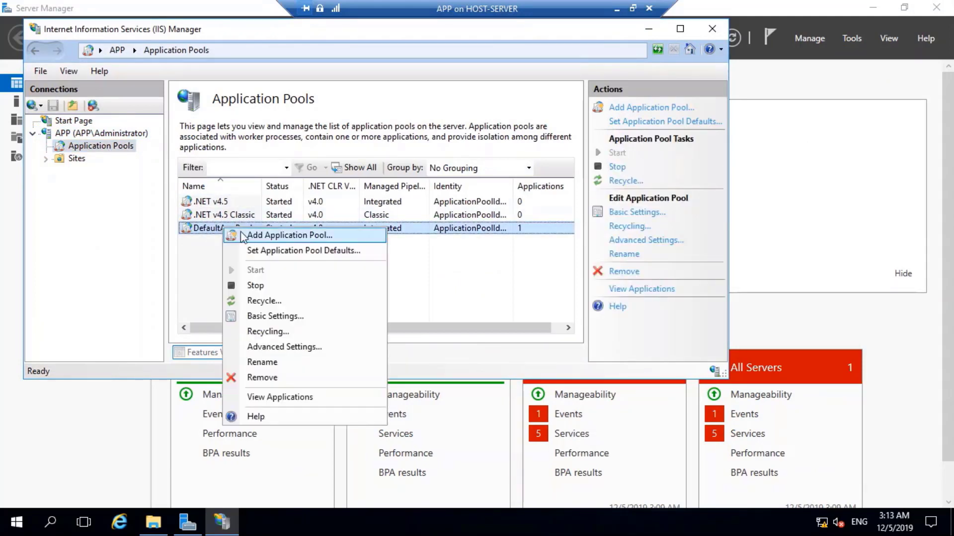
click(278, 347)
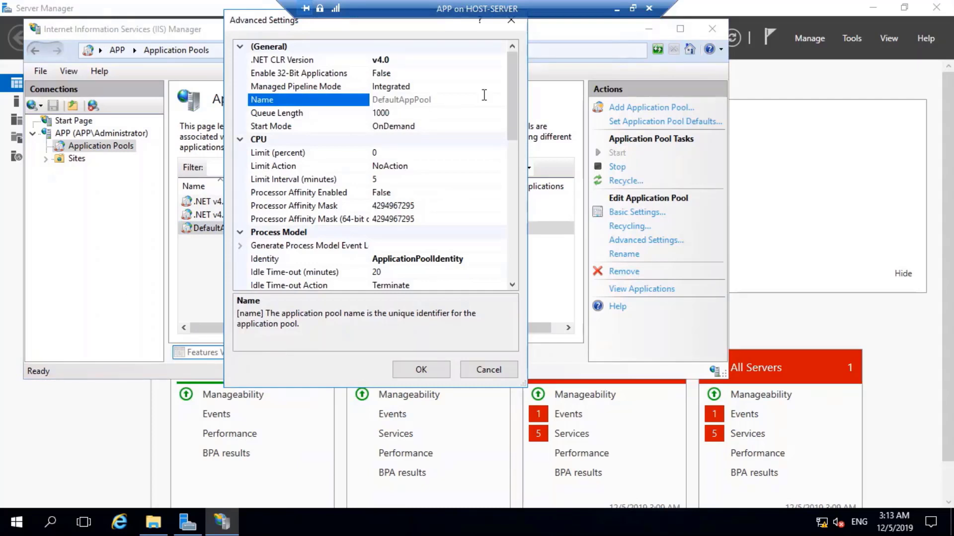
drag(511, 94, 513, 117)
click(393, 232)
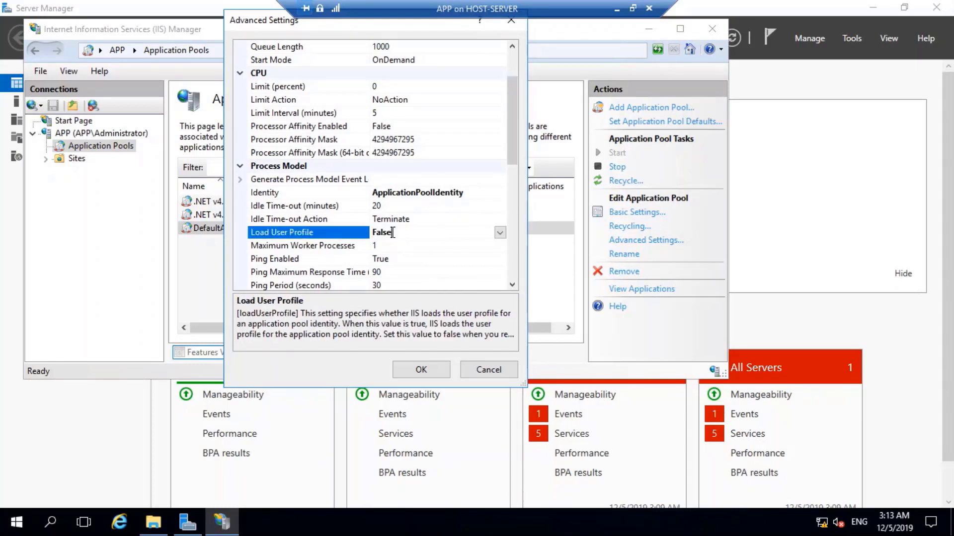
click(499, 232)
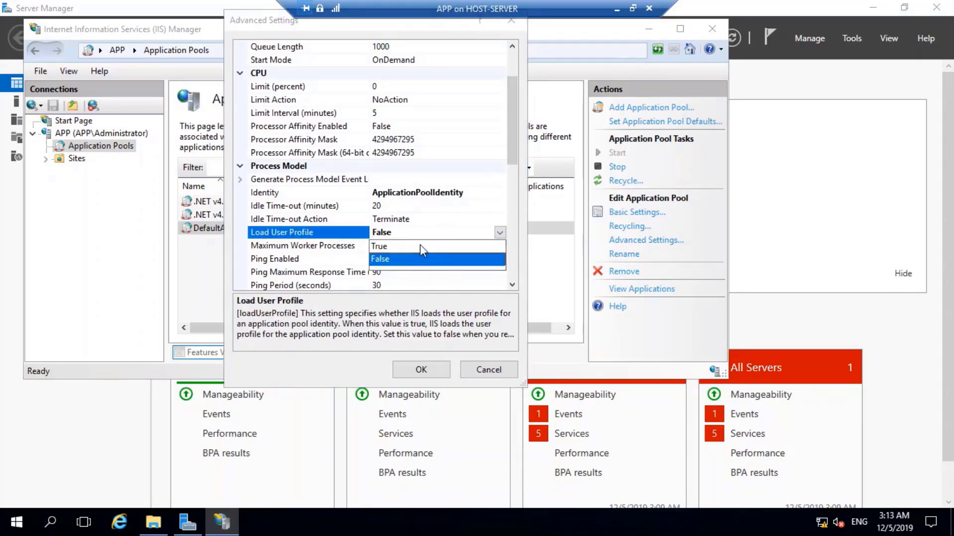
click(390, 246)
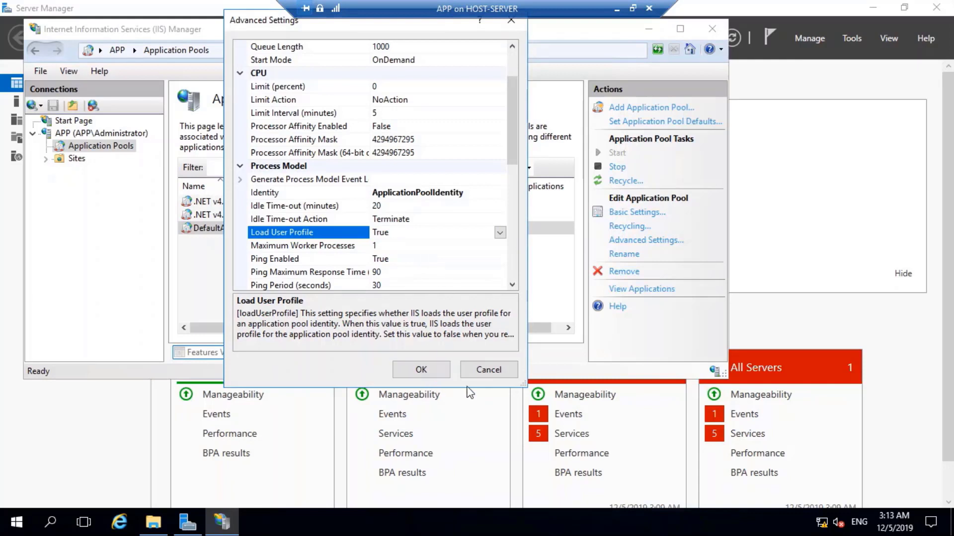
click(421, 371)
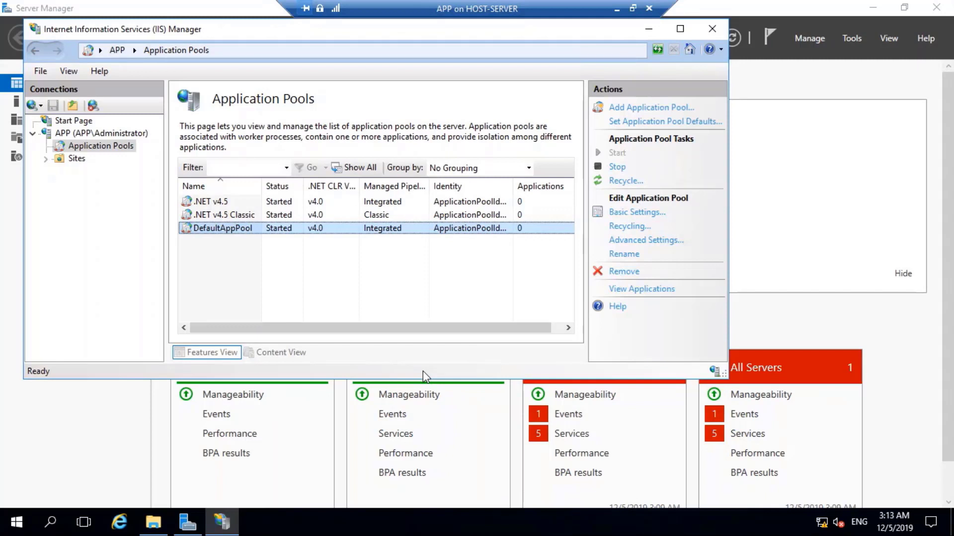
Convert the SampApp folder under Default Web Site to an application in DefaultAppPool.
click(45, 159)
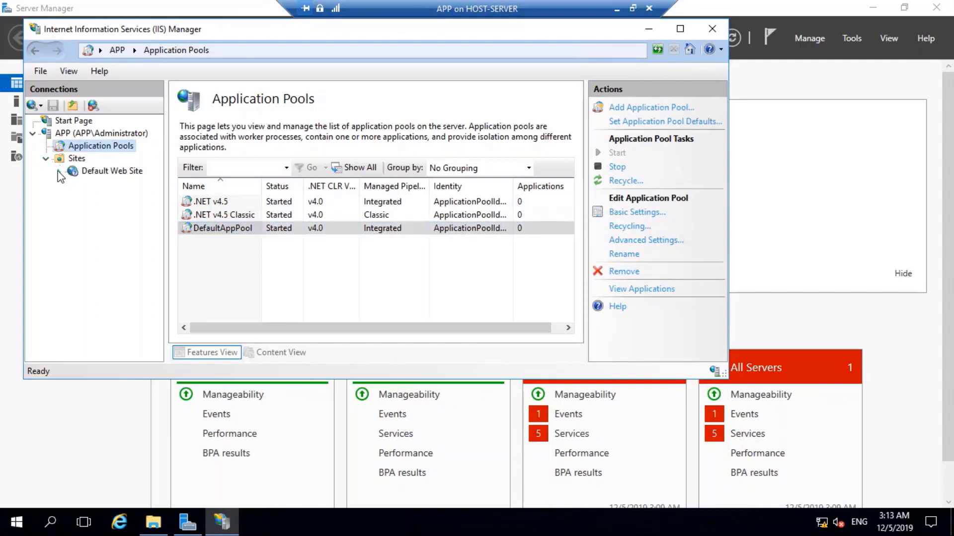
click(59, 172)
click(96, 197)
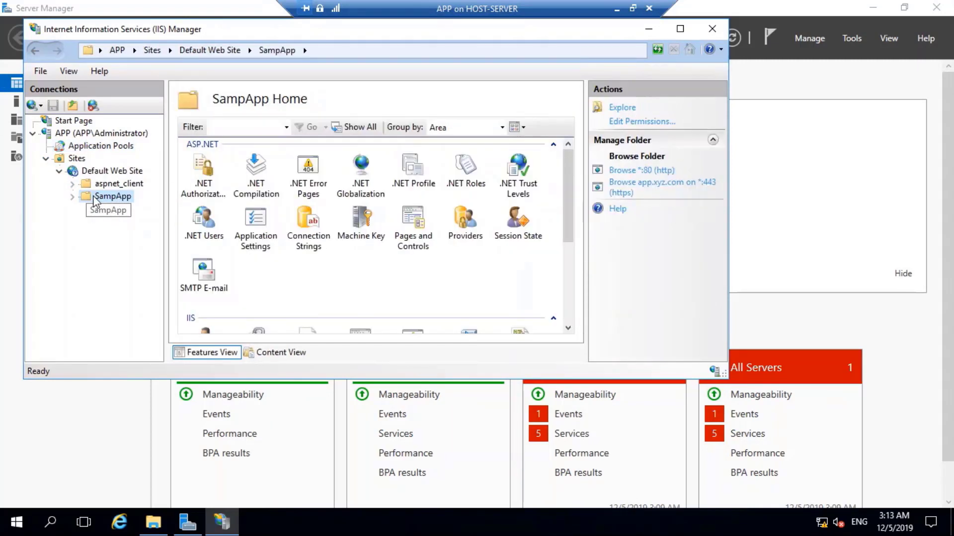
right_click(115, 197)
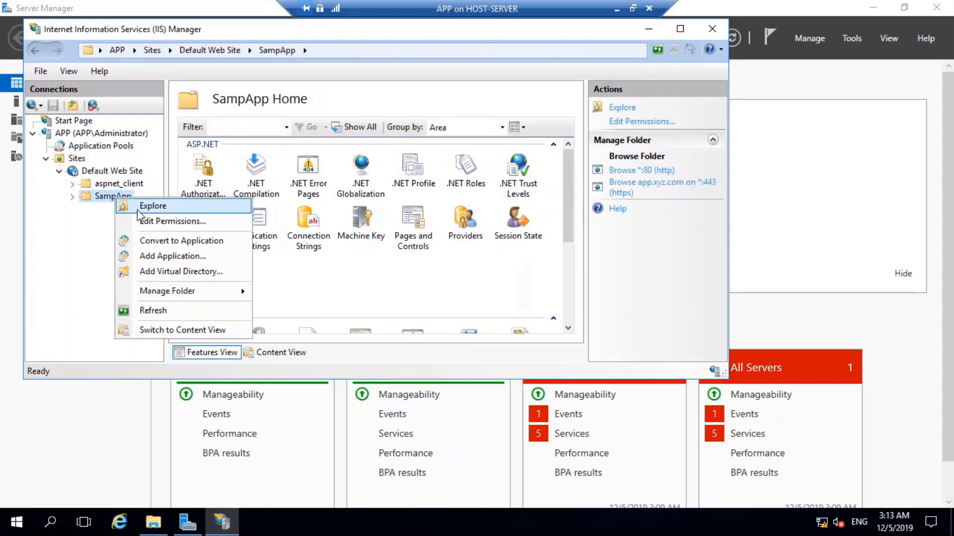
click(177, 242)
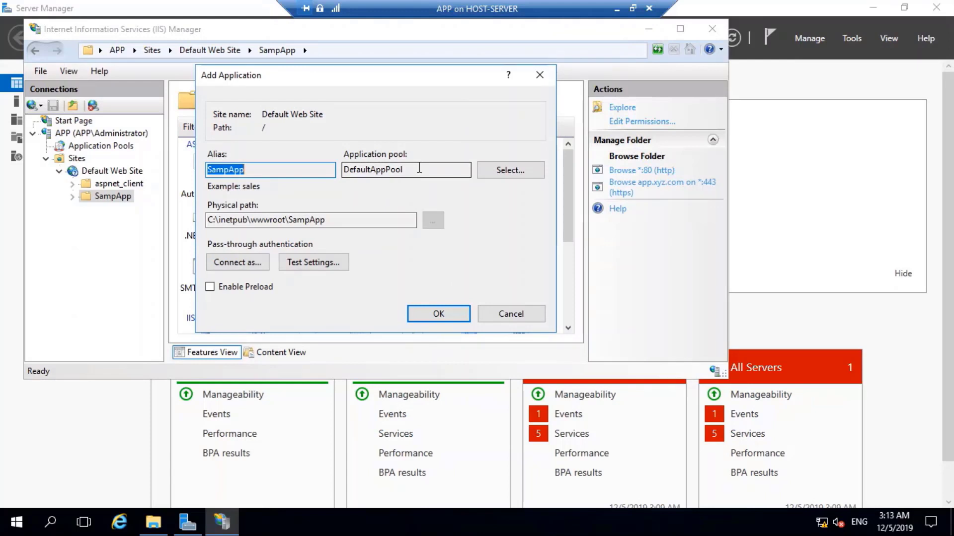
click(442, 318)
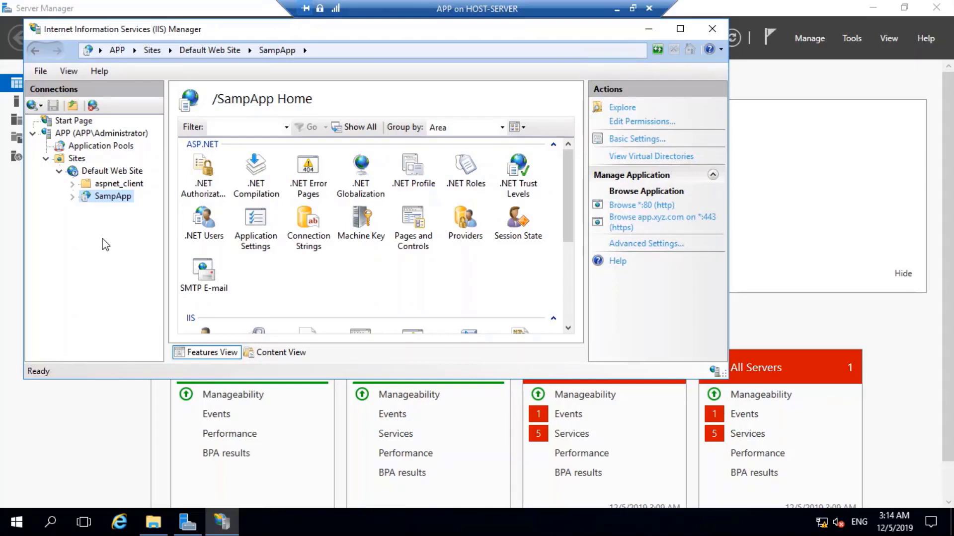
Switch to Client-01 and close the Console1 certificates console without saving its settings.
click(615, 11)
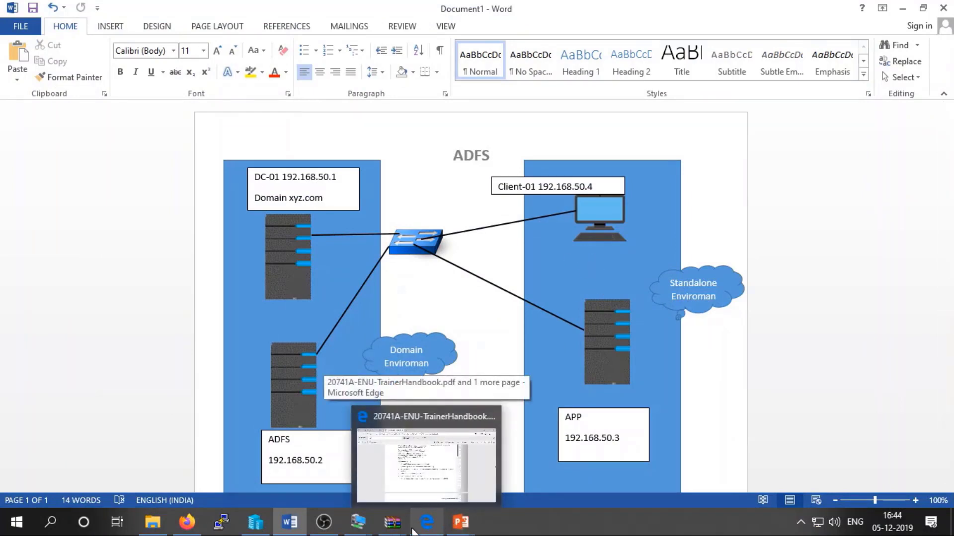
mouse_move(359, 529)
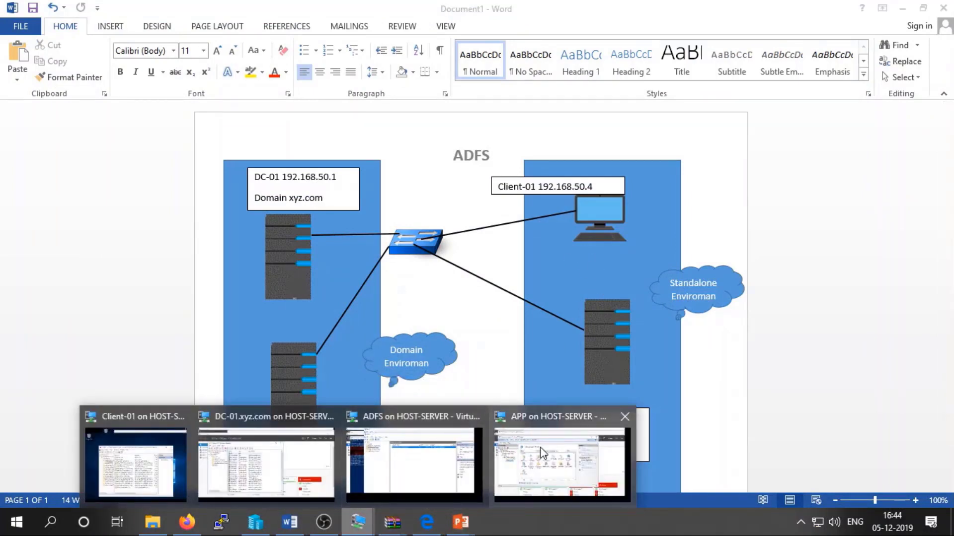
click(153, 418)
click(499, 213)
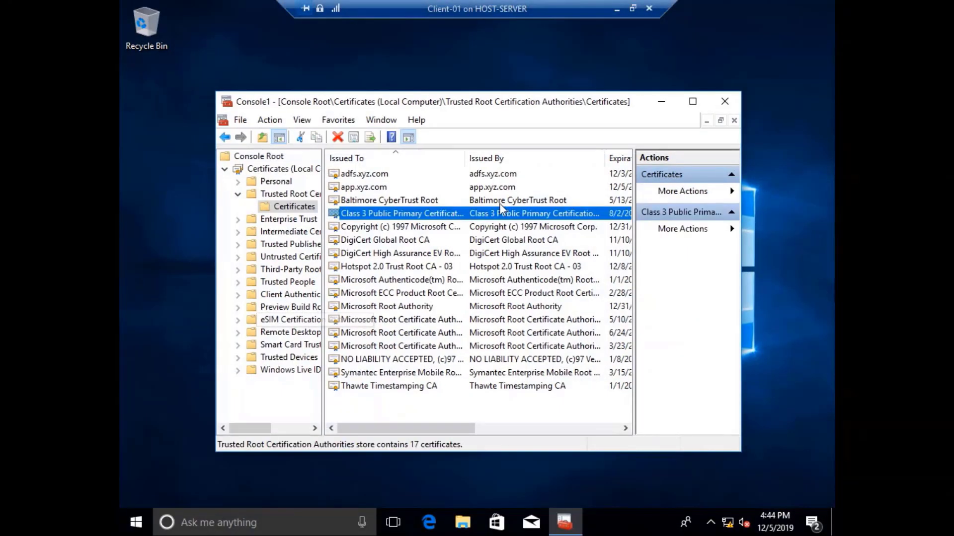
click(725, 101)
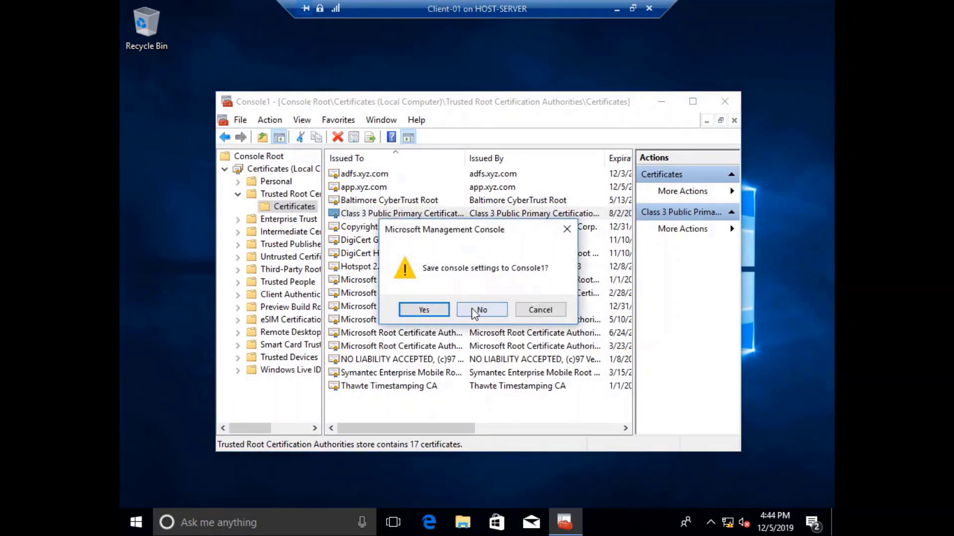
click(474, 308)
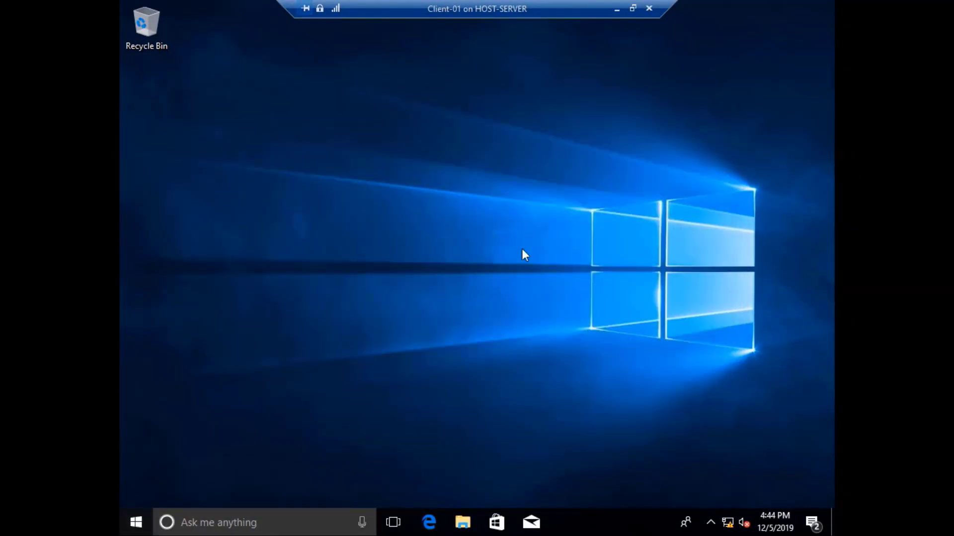
Launch Internet Explorer by searching 'ie' from the Start menu.
key(super)
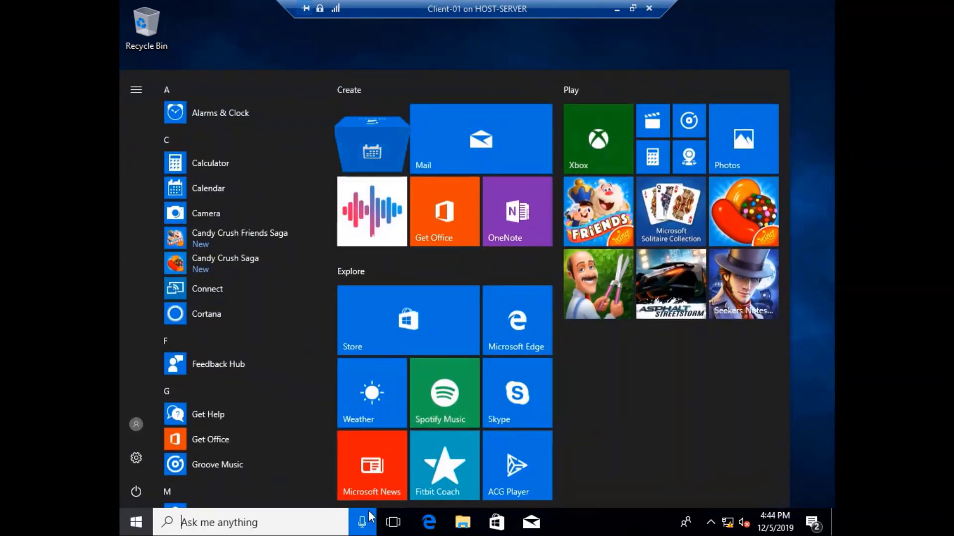
text(ie)
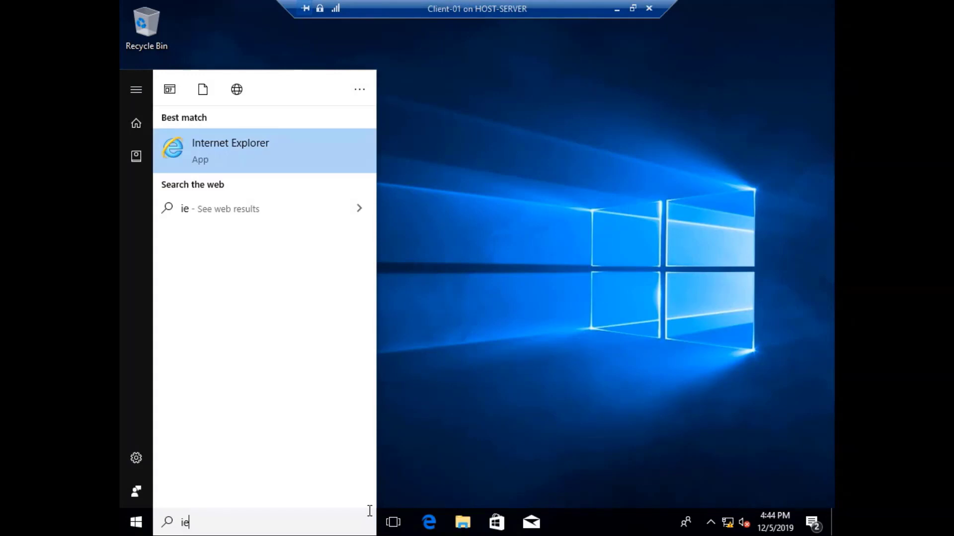
click(269, 164)
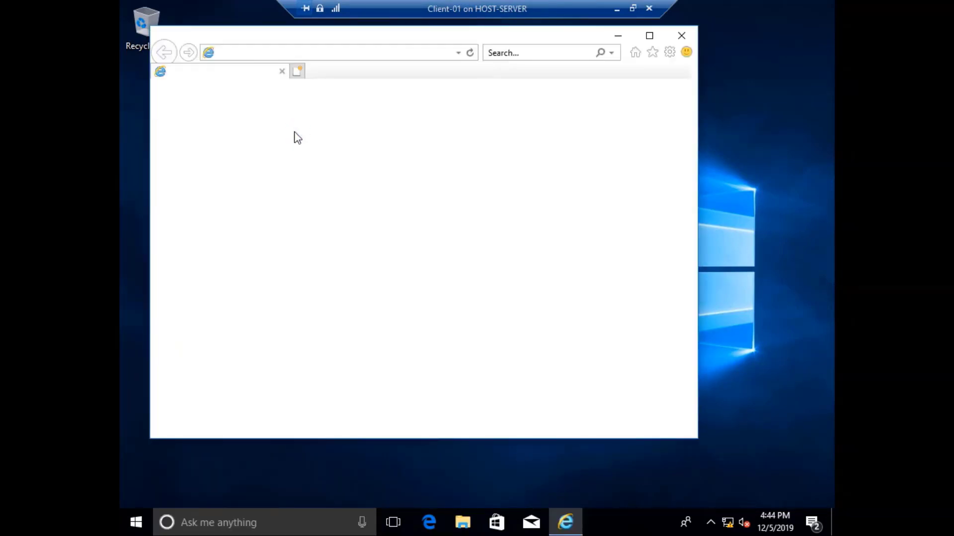
click(362, 55)
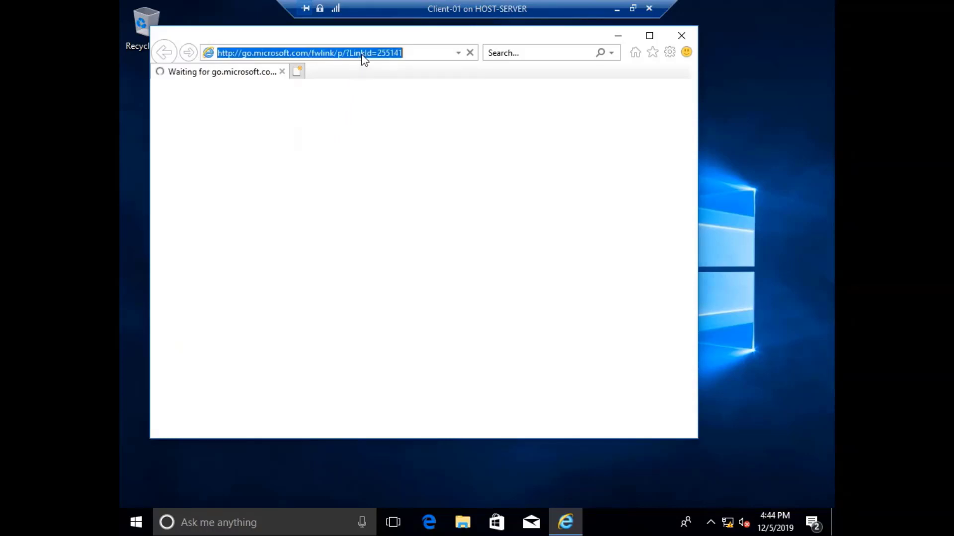
text(htt)
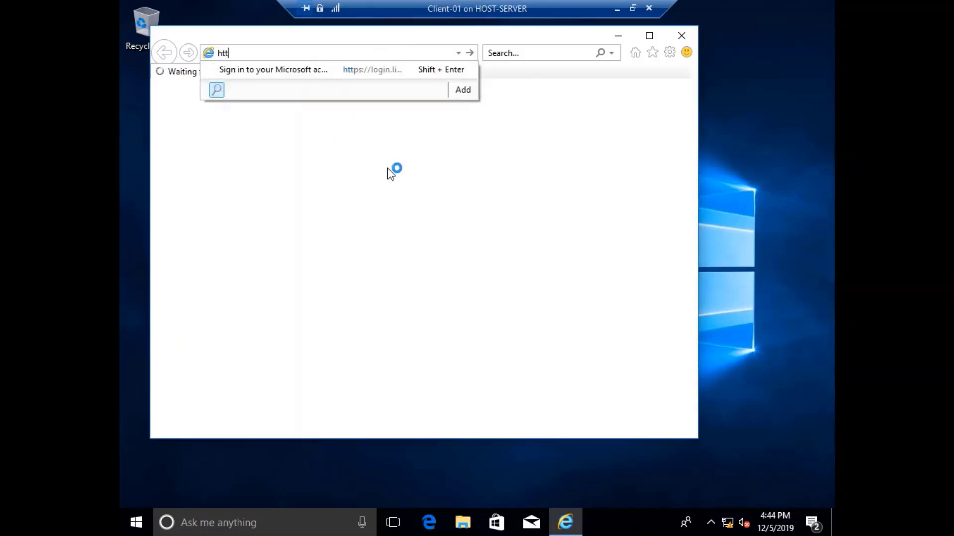
text(ps://)
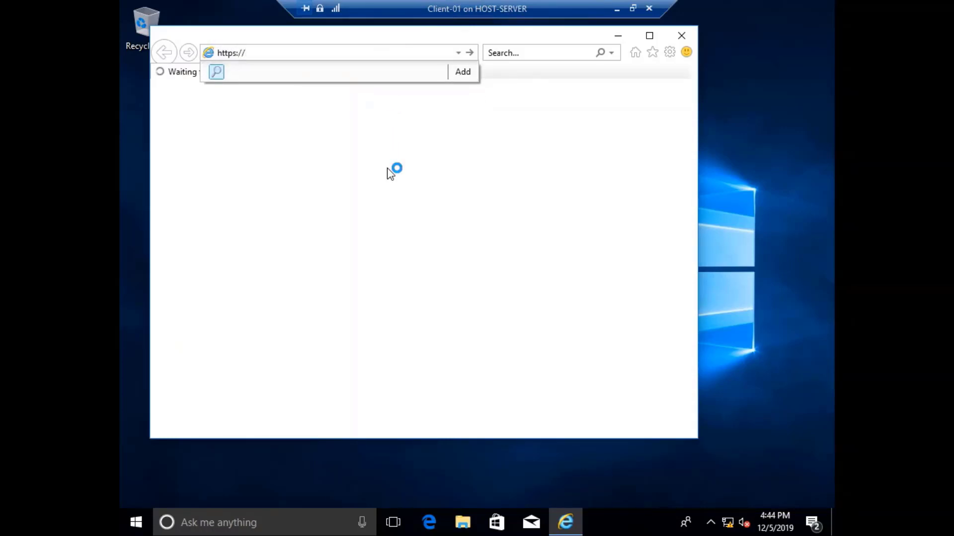
text(app.xyz.comm)
key(BackSpace)
text(/)
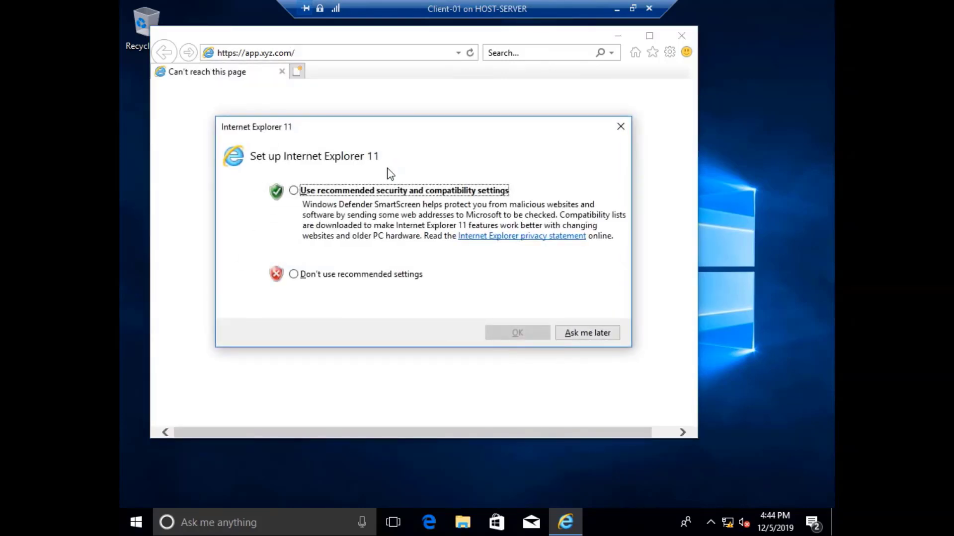
click(580, 332)
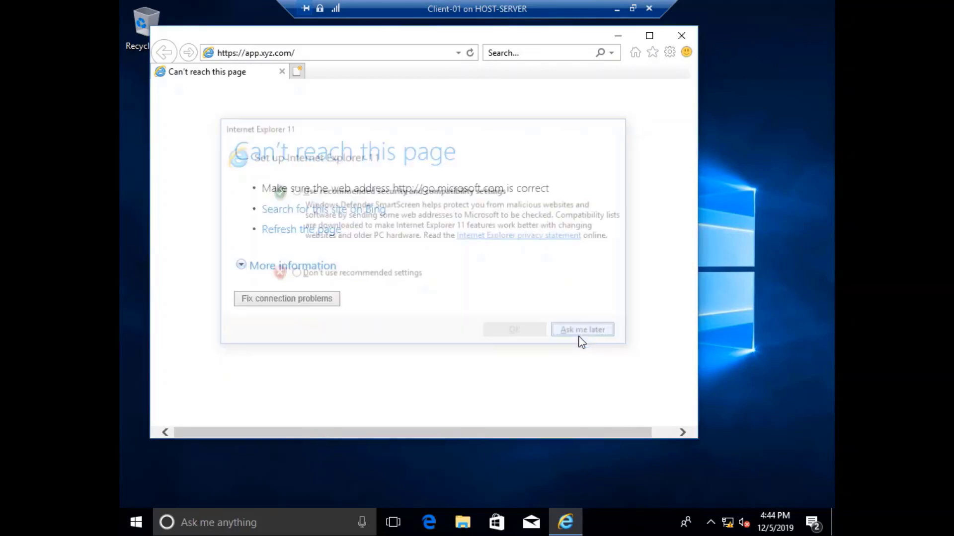
click(222, 74)
Check IIS Manager on the APP server, then return to the Client-01 machine.
click(616, 8)
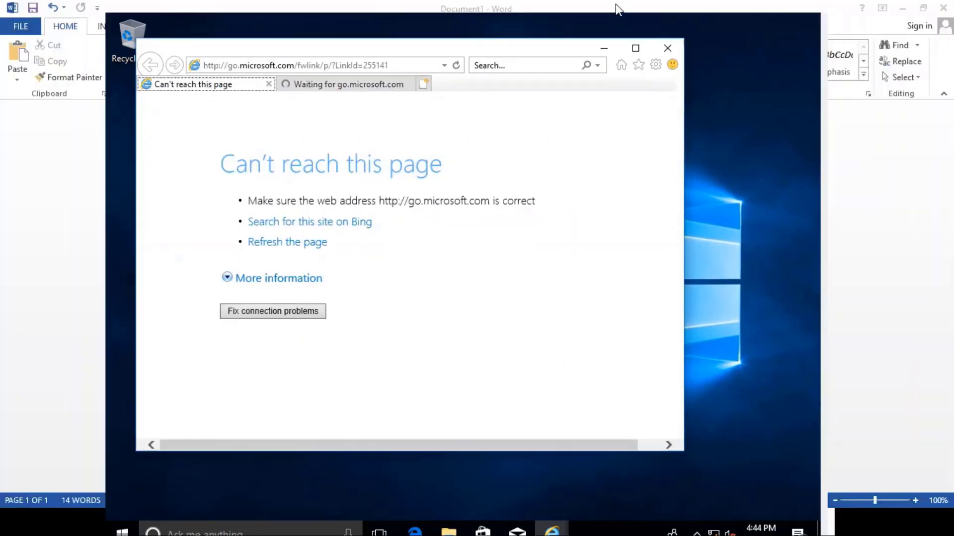
click(358, 522)
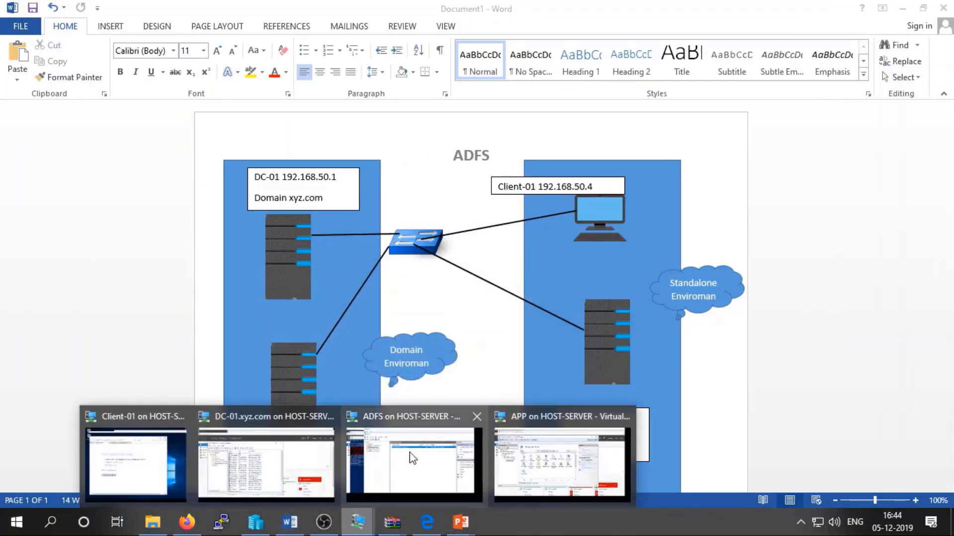
click(511, 462)
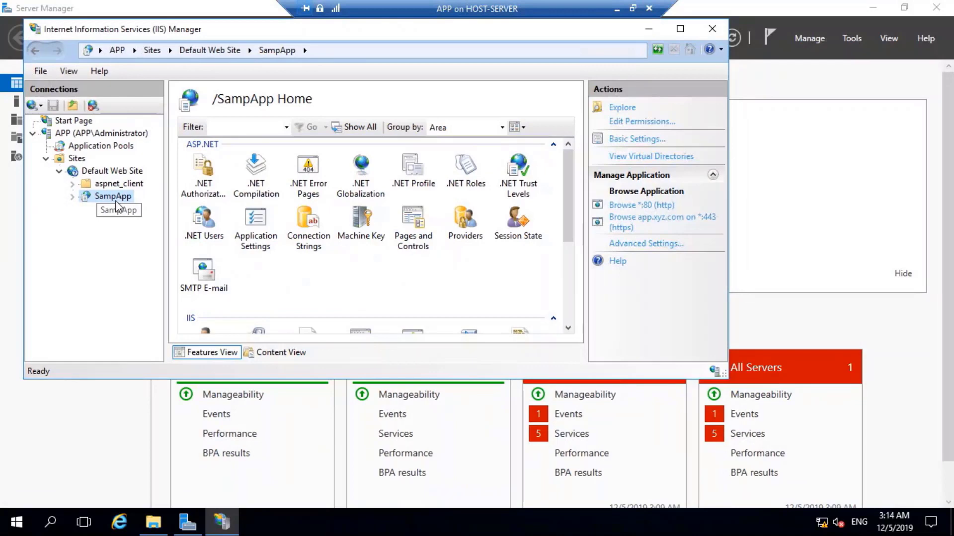
click(616, 8)
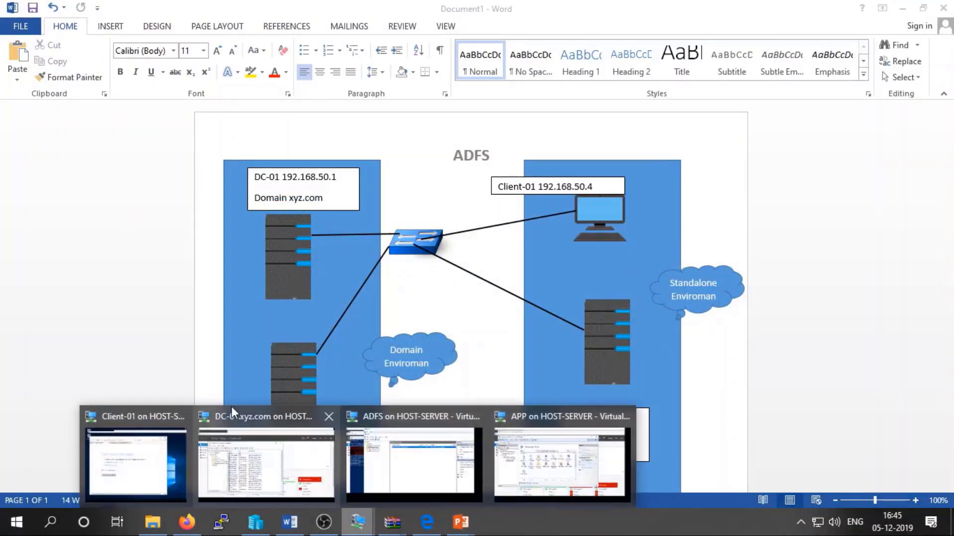
mouse_move(357, 522)
click(155, 443)
click(294, 54)
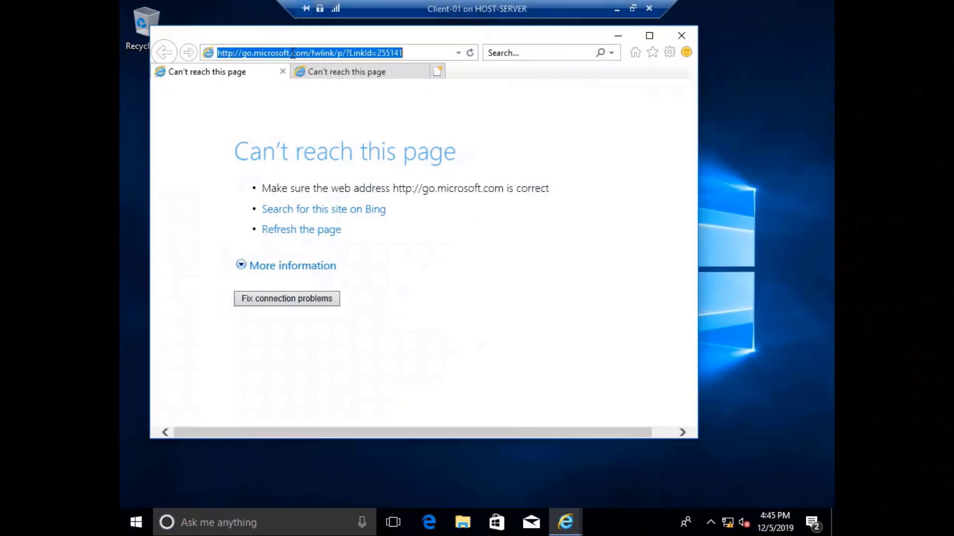
text(htt[)
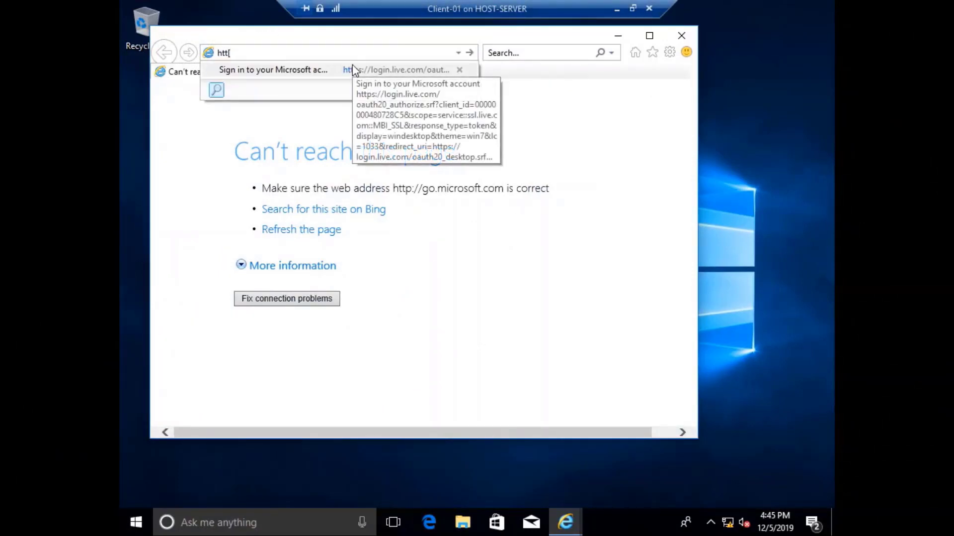
key(BackSpace)
text(ps://)
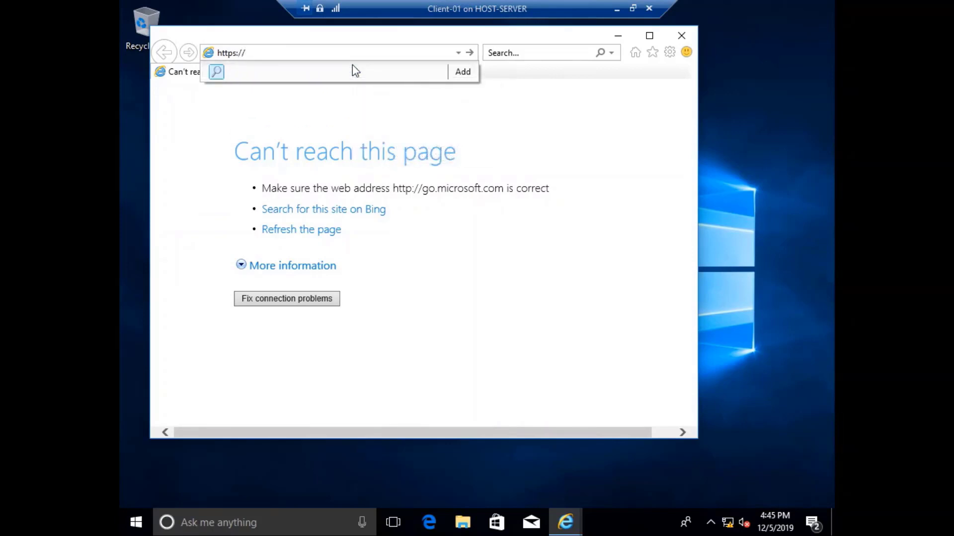
text(app.xyz.com/sampap)
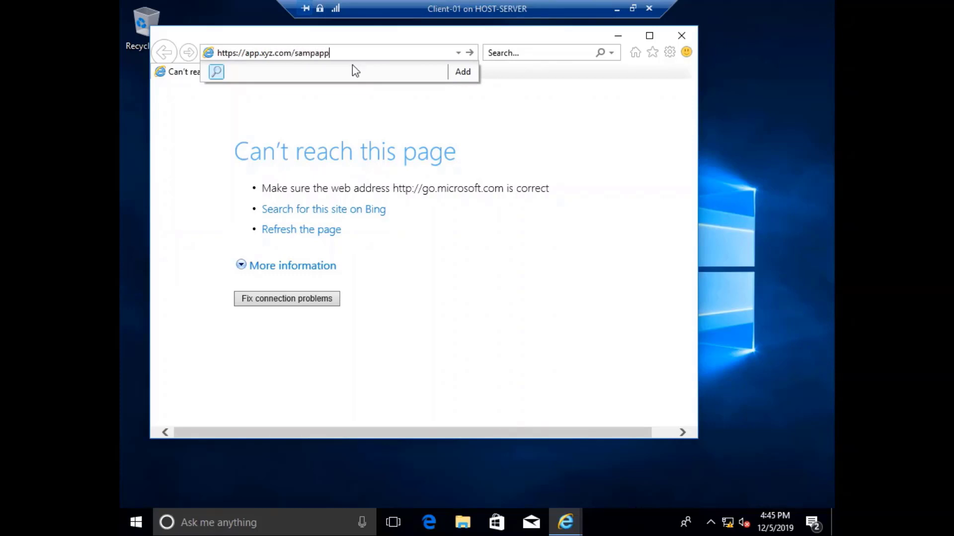
text(p)
key(Return)
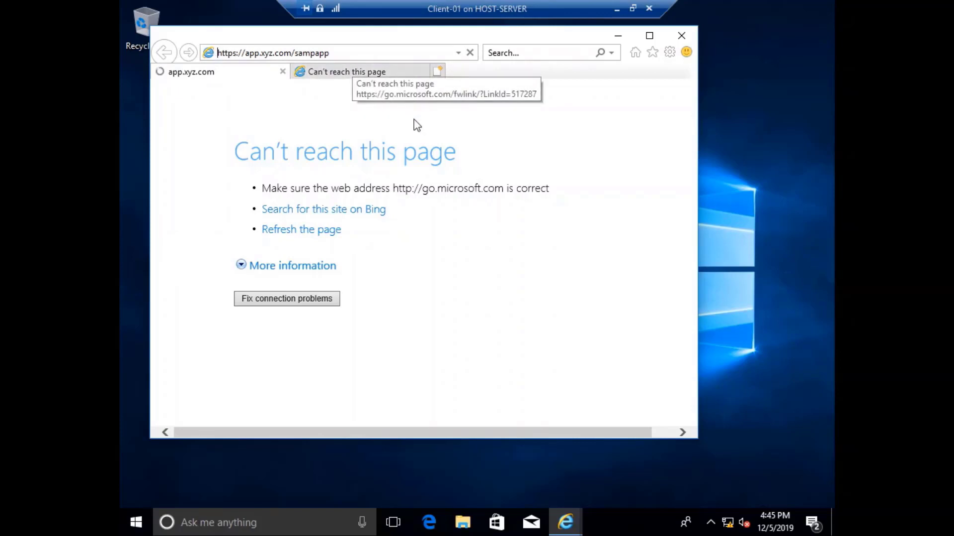
Reposition and restore the browser window, then show its taskbar previews to find the Windows Security prompt.
click(356, 57)
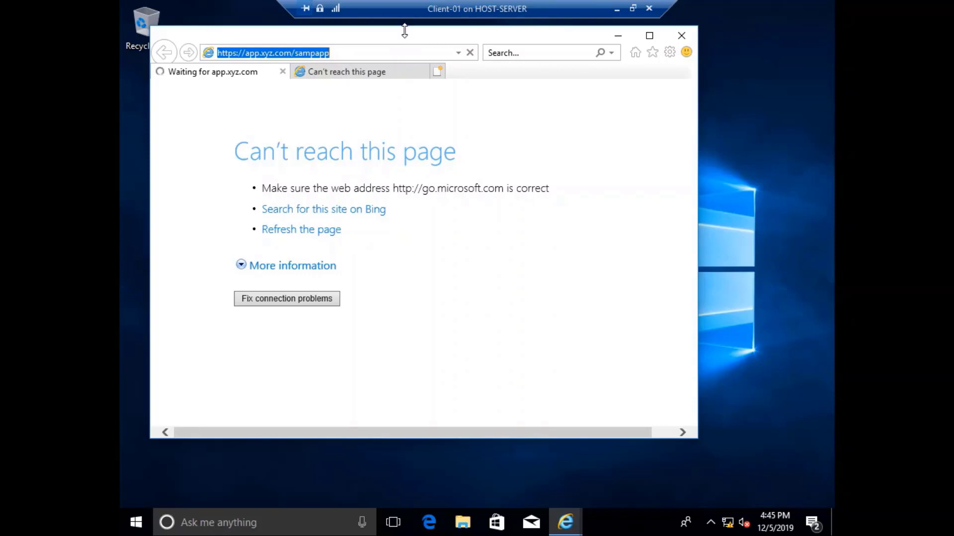
drag(404, 38, 380, 83)
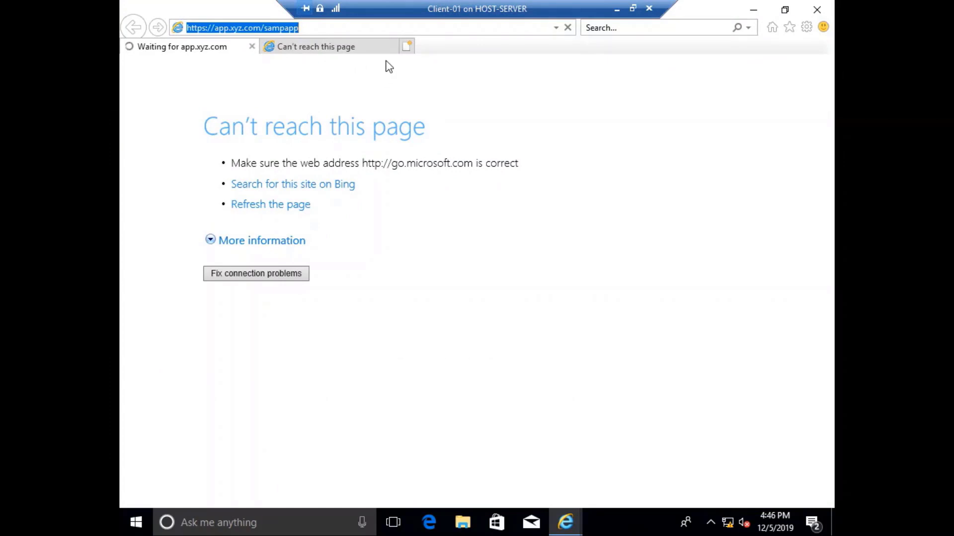
click(784, 10)
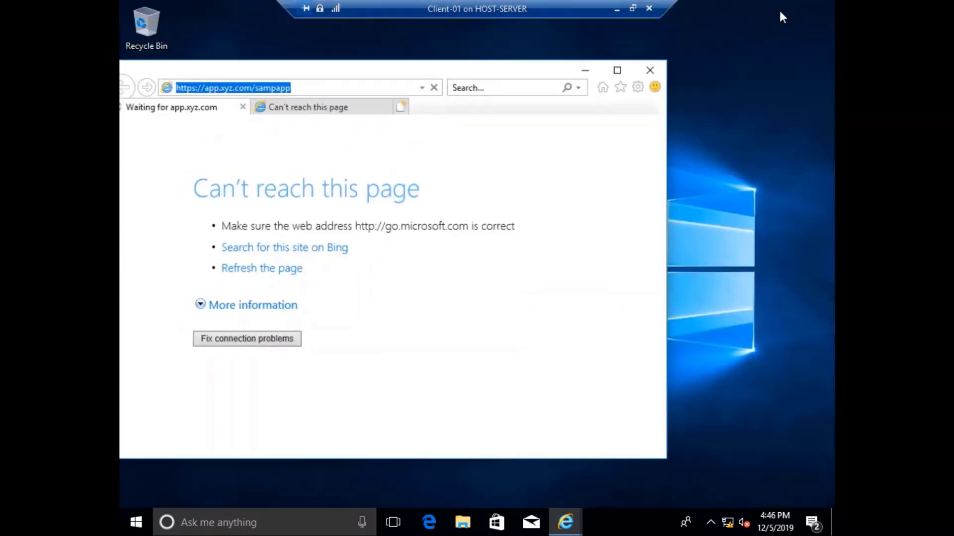
click(572, 520)
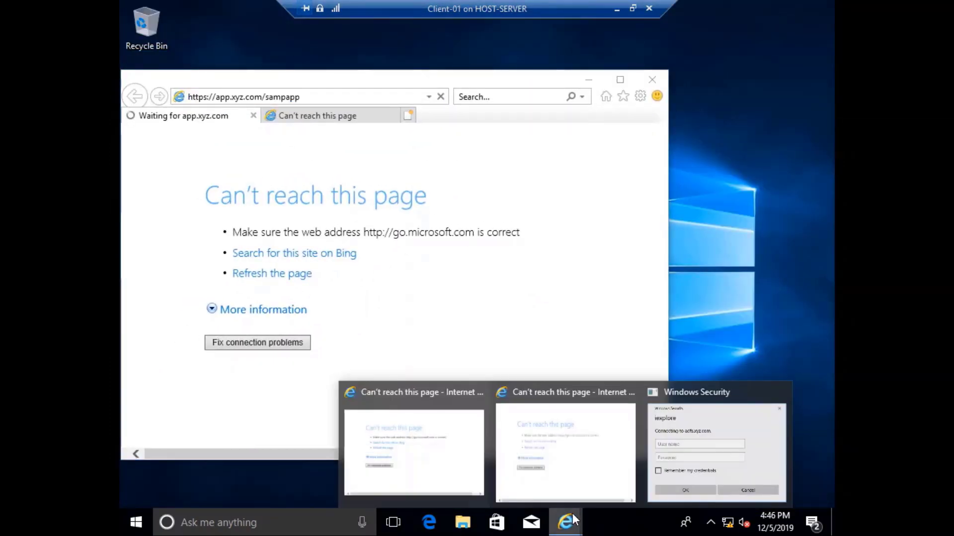
Enter the administrator's domain user name and password in the Windows Security prompt and submit.
click(719, 428)
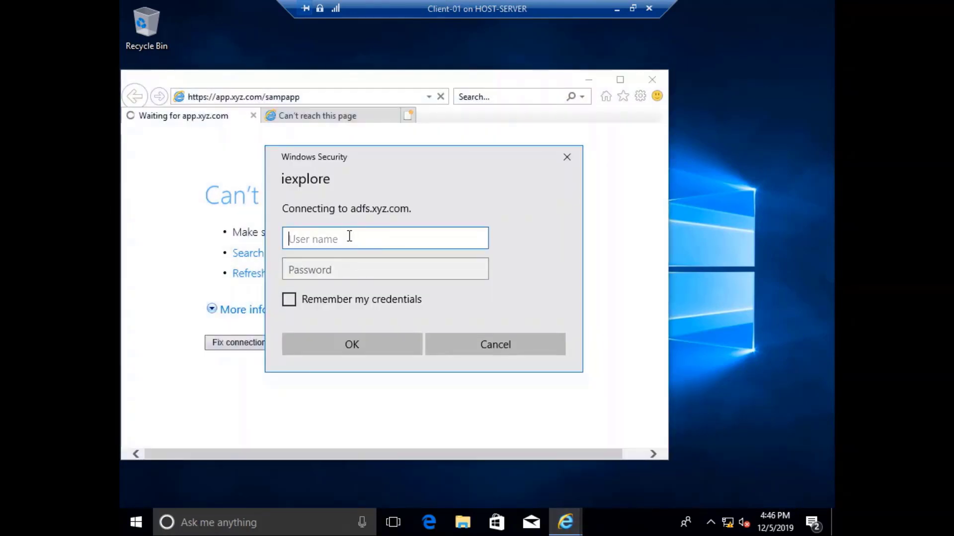
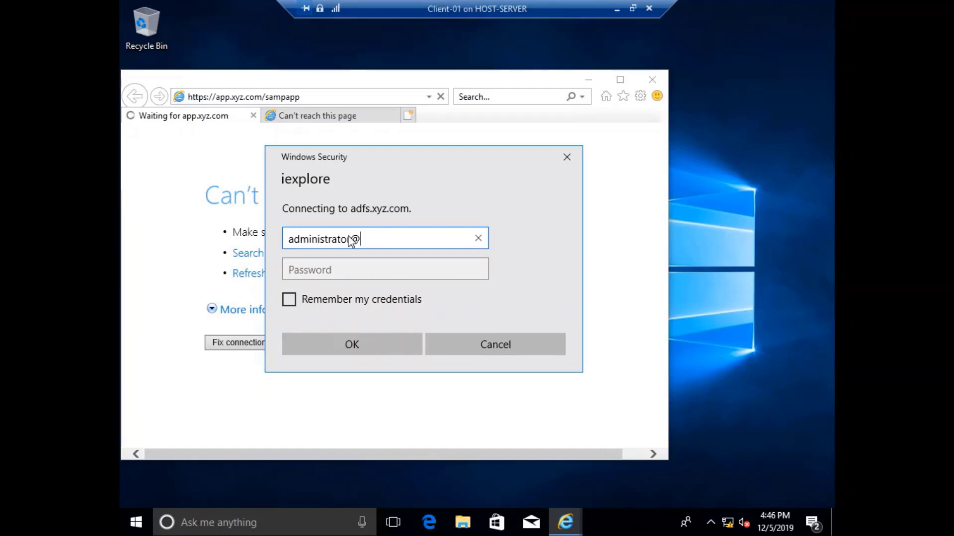
key(Tab)
text(•••)
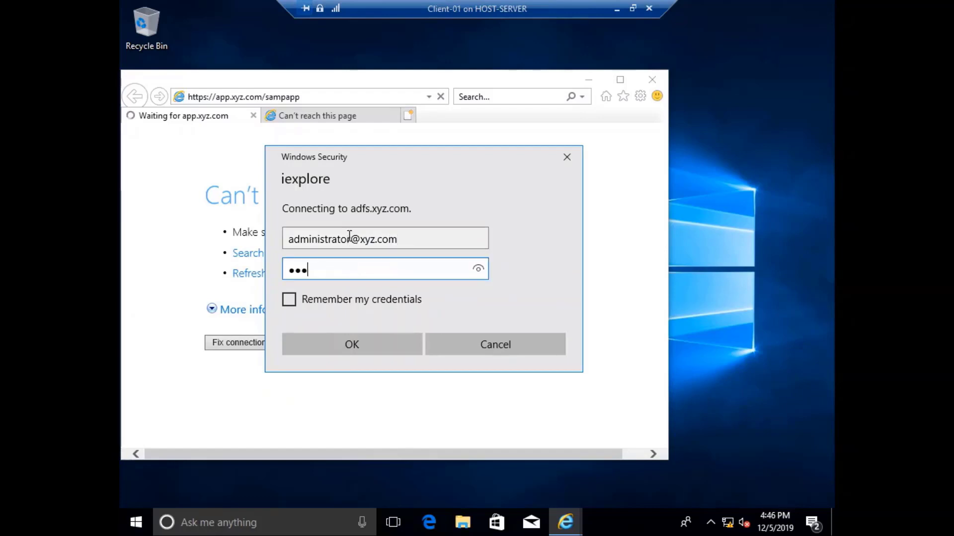
text(••••••)
key(Return)
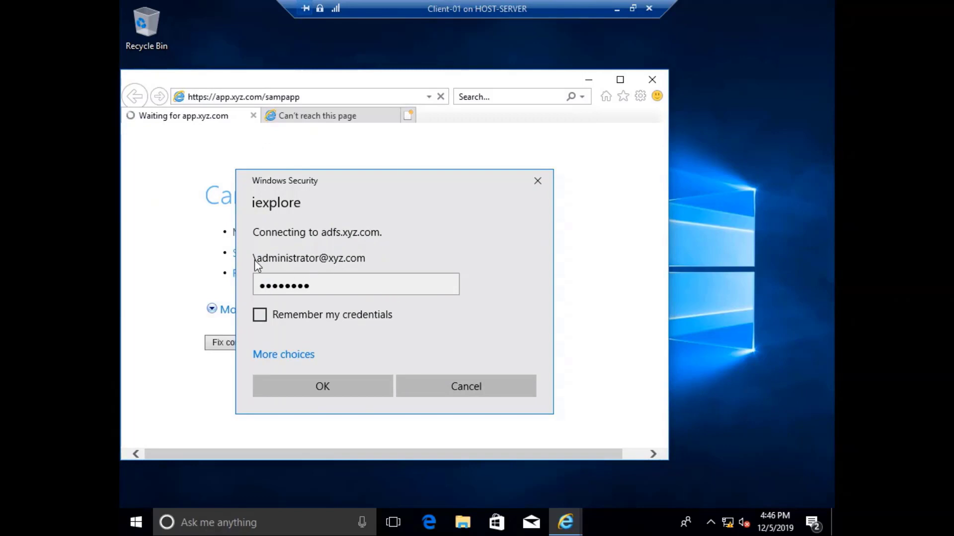
Sign in again via More choices > Use a different account with the administrator's credentials.
click(288, 355)
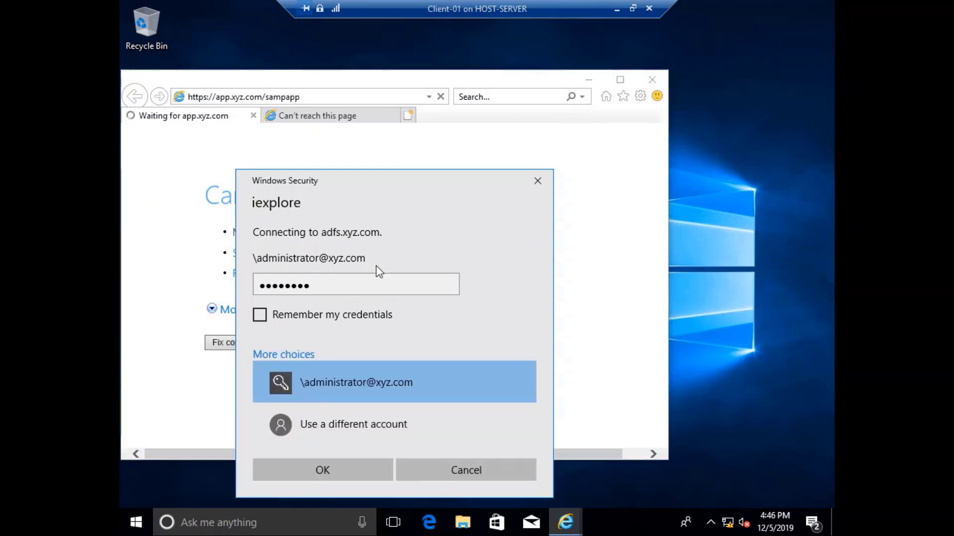
click(375, 426)
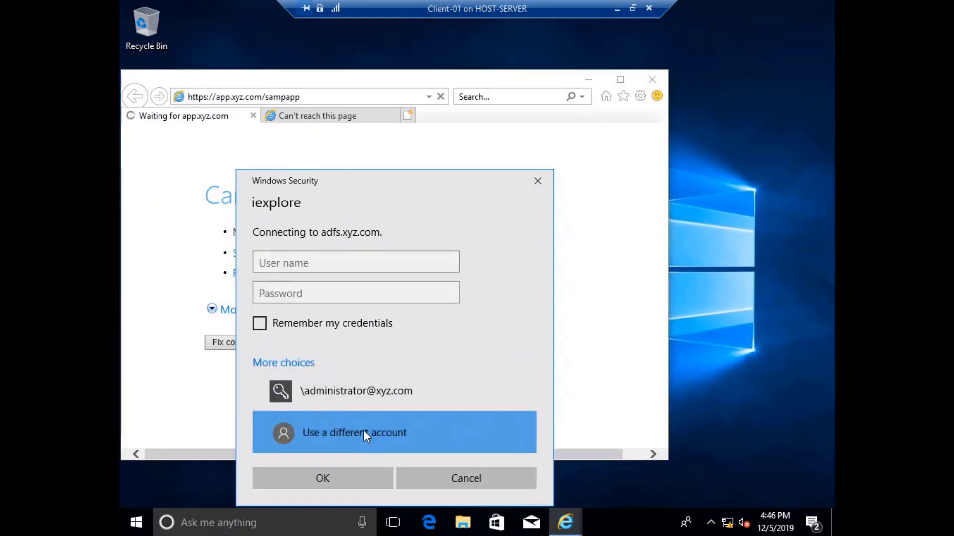
click(273, 262)
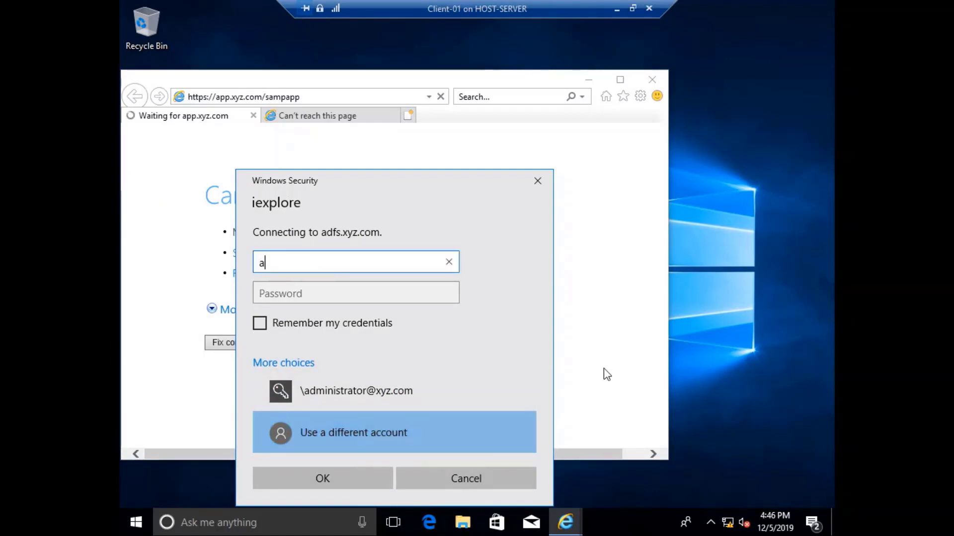
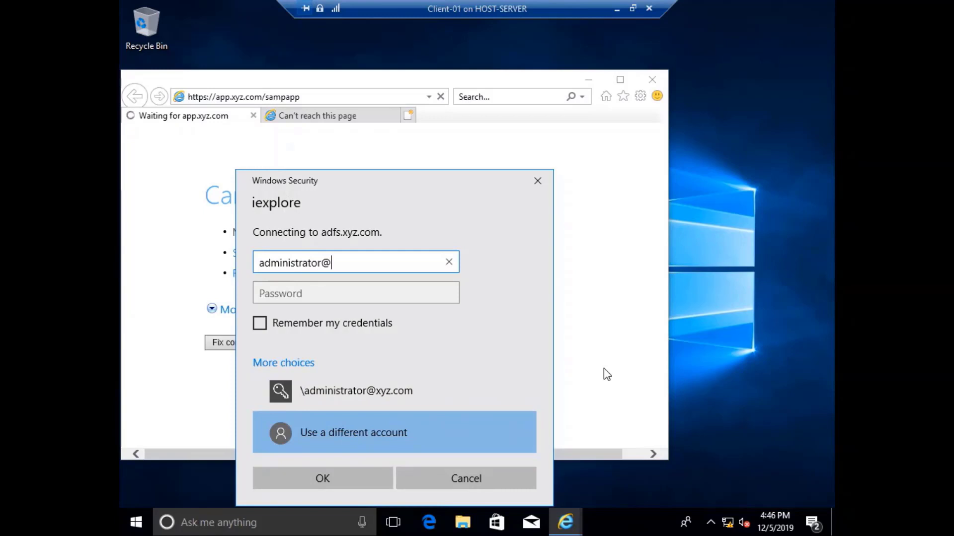
key(Tab)
text(•••)
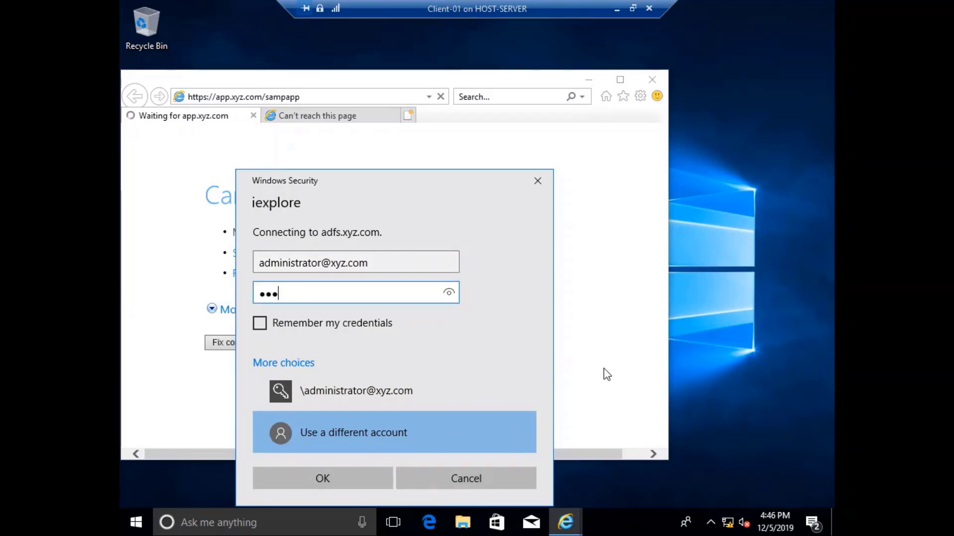
text(•••••)
click(361, 474)
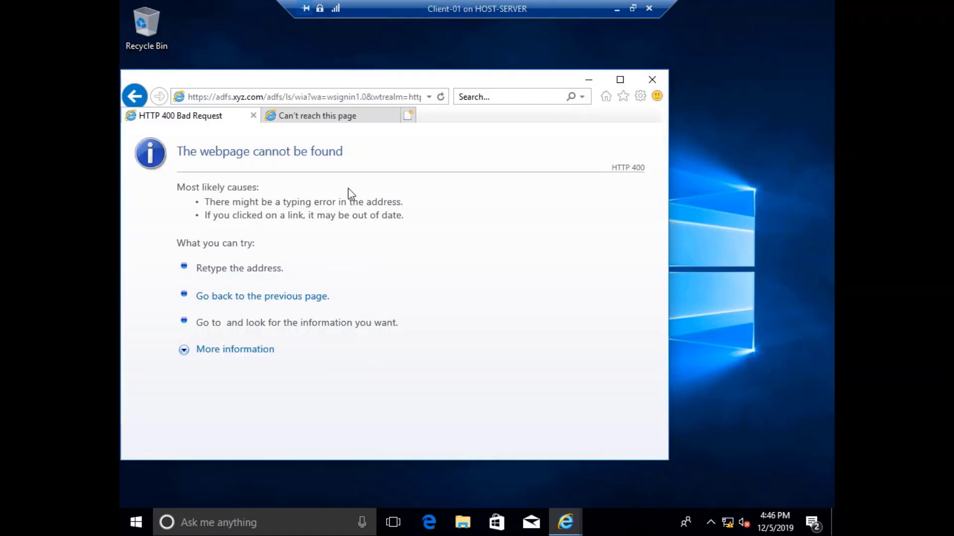
Minimize Client-01 and switch to the ADFS on HOST-SERVER virtual machine showing Relying Party Trusts.
click(616, 9)
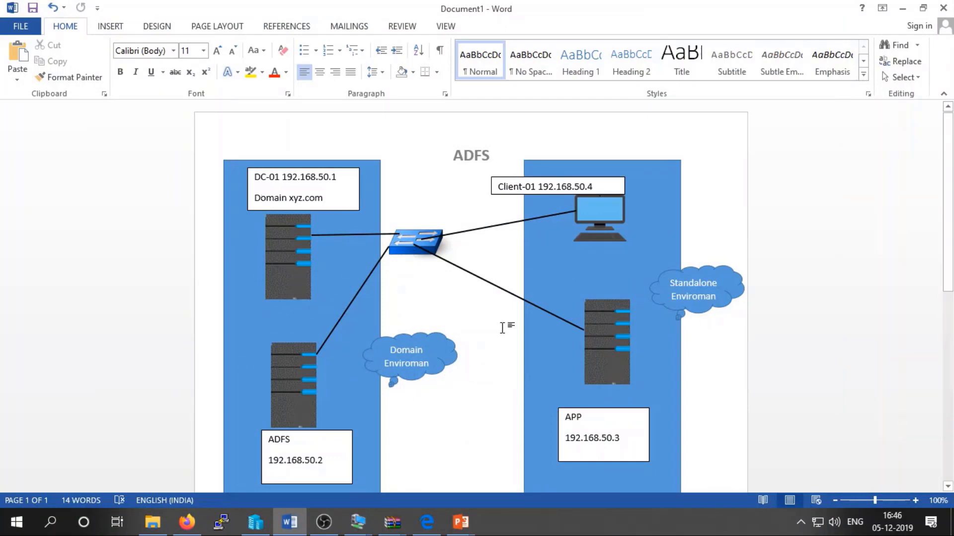
click(365, 511)
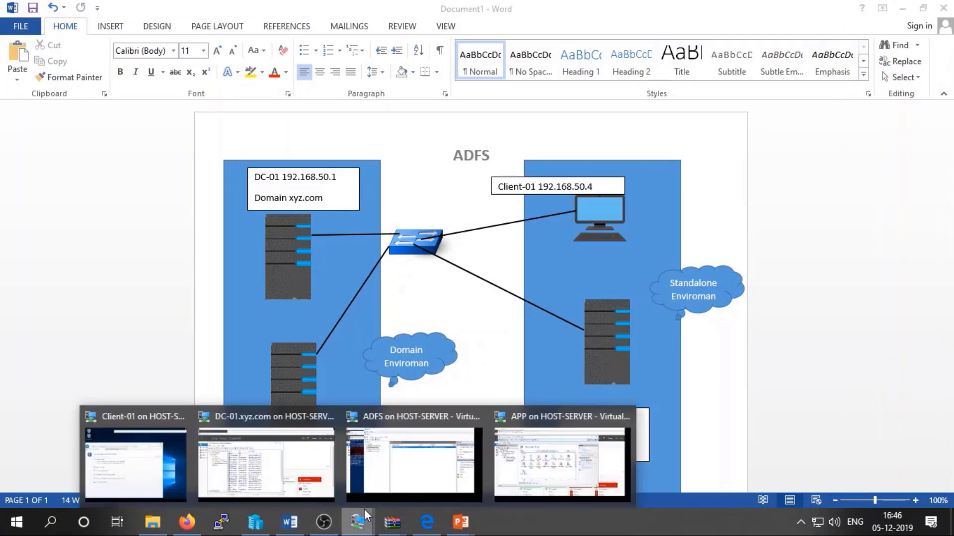
click(368, 440)
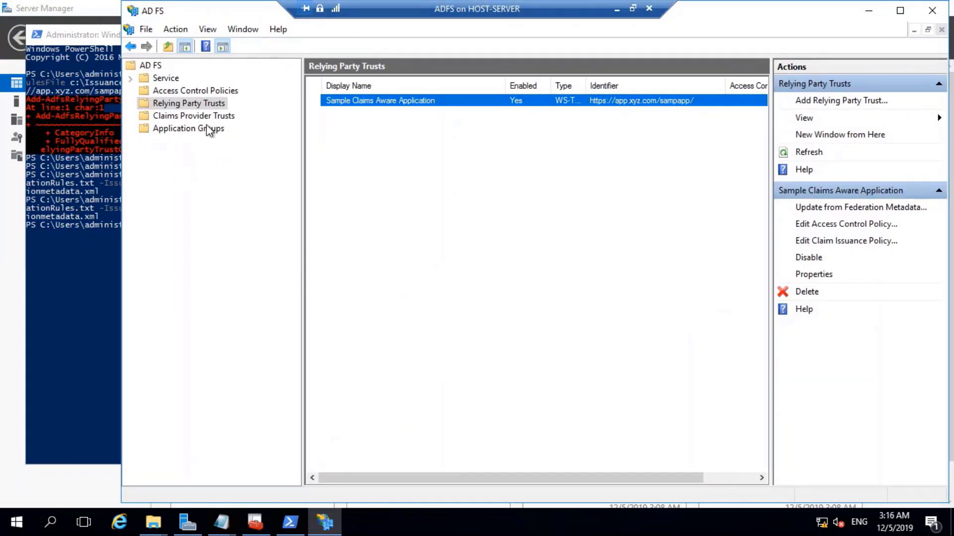
Browse Access Control Policies, Claims Provider Trusts and Application Groups, then expand Service to Authentication Methods.
click(154, 92)
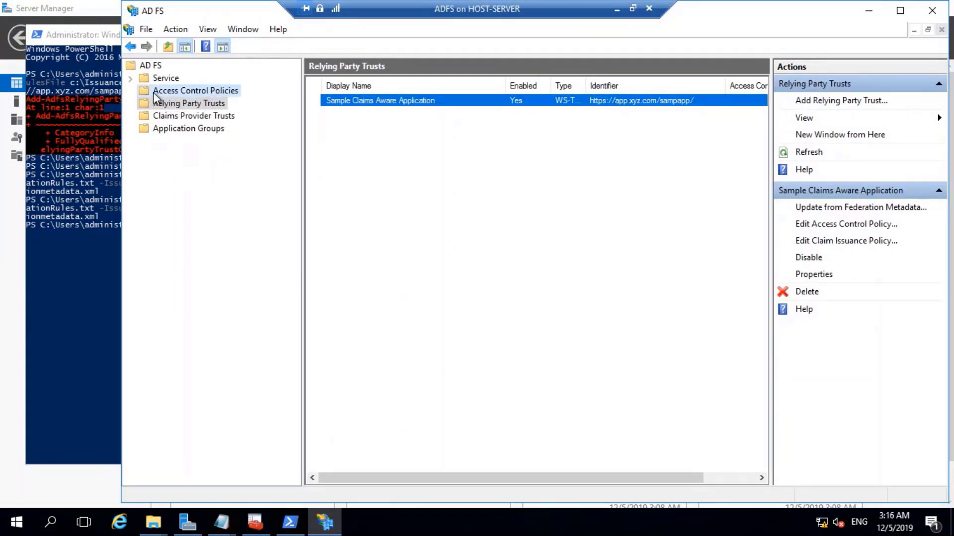
click(151, 118)
click(167, 130)
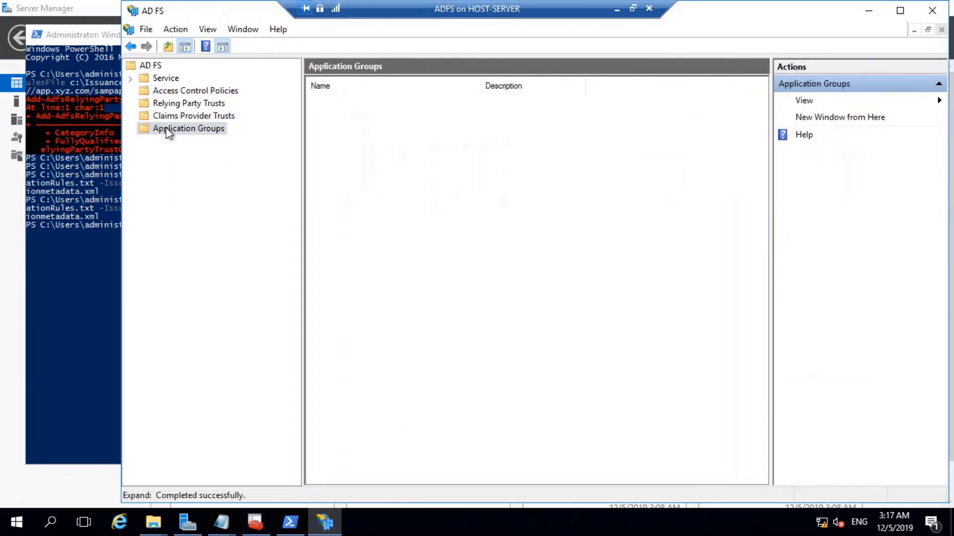
click(131, 78)
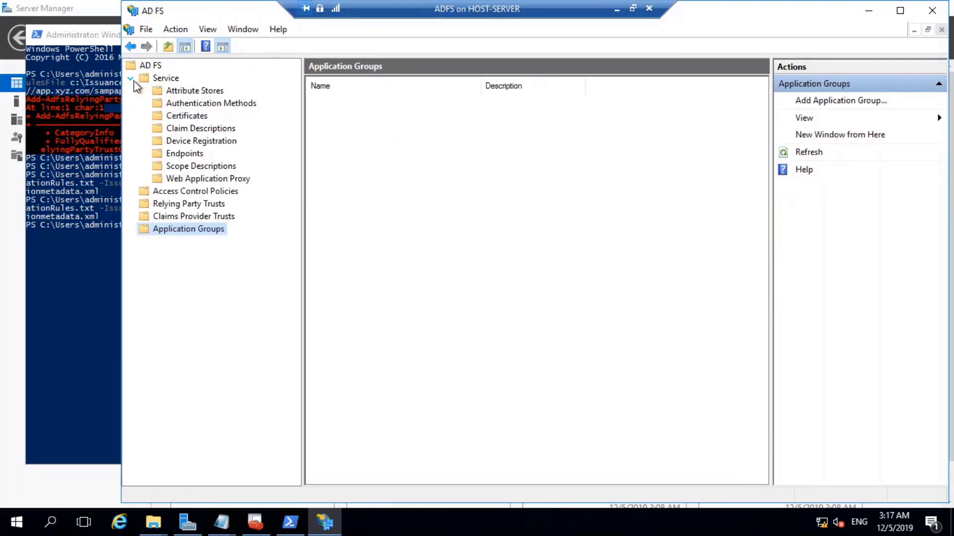
click(199, 104)
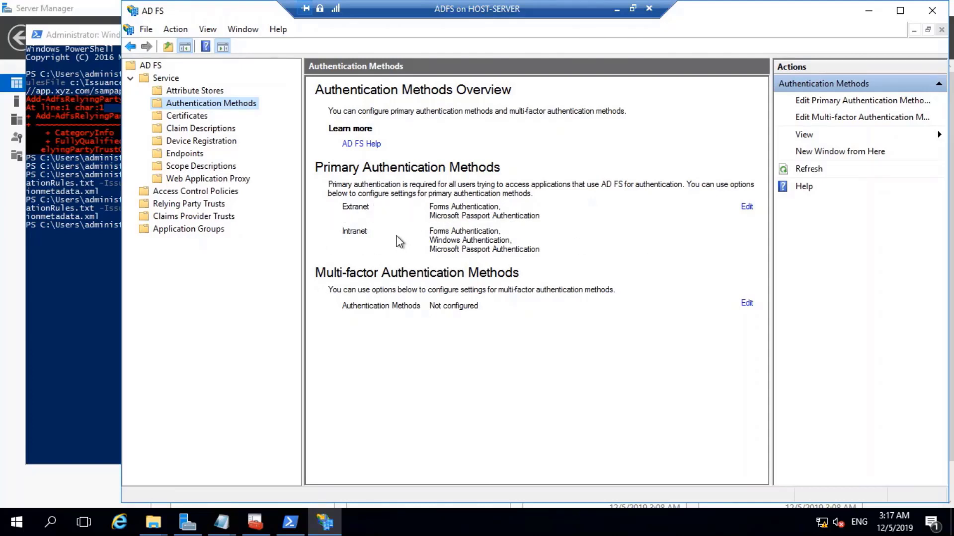
Uncheck Windows Authentication and both Microsoft Passport boxes, leaving only Forms Authentication, and apply.
click(746, 209)
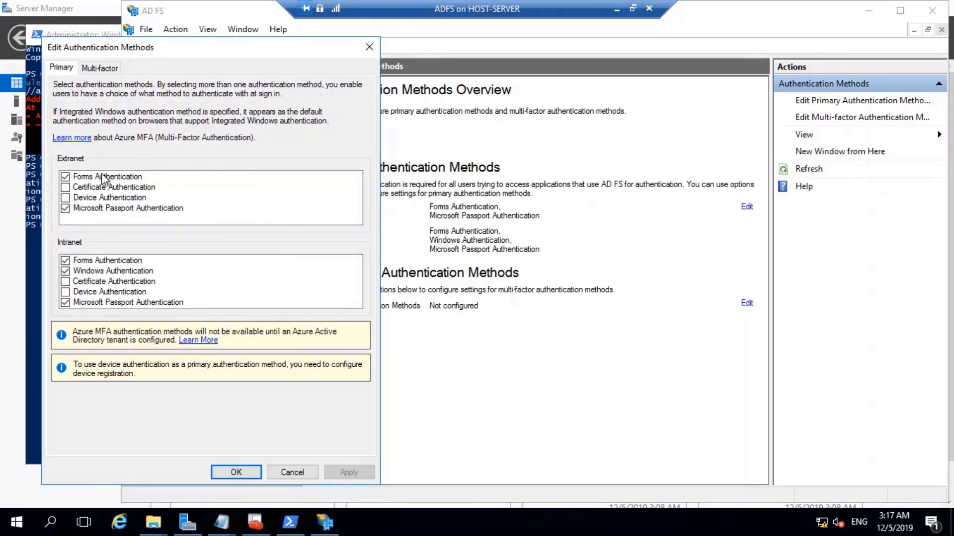
click(66, 272)
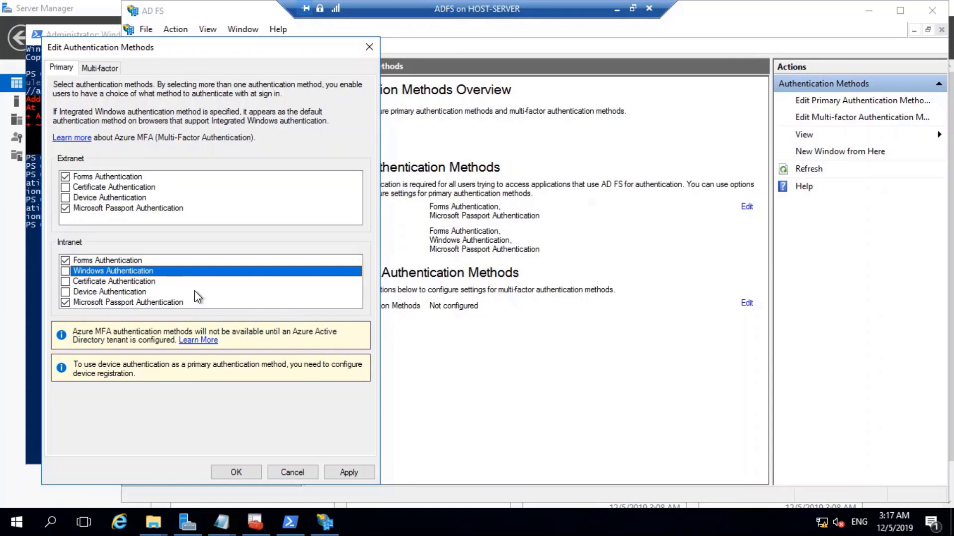
click(65, 209)
click(66, 302)
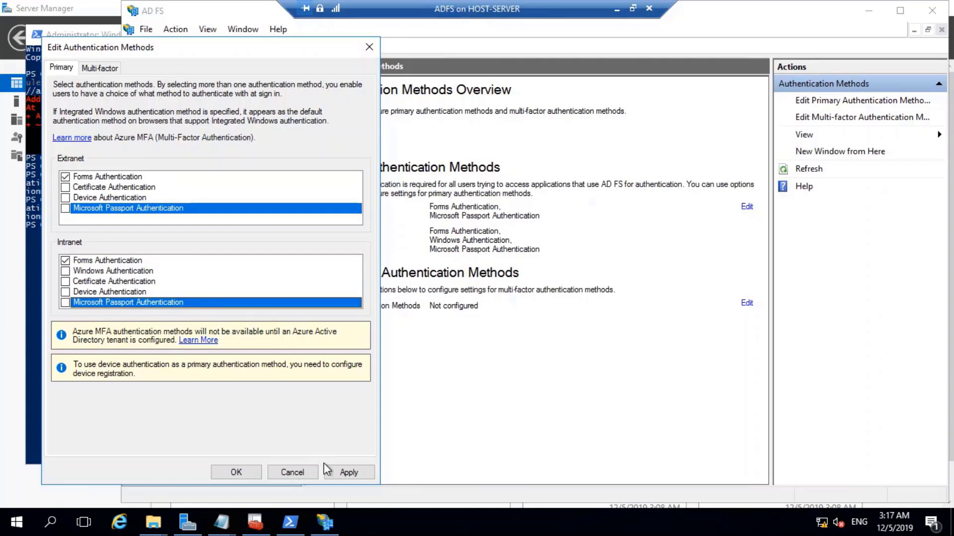
click(338, 474)
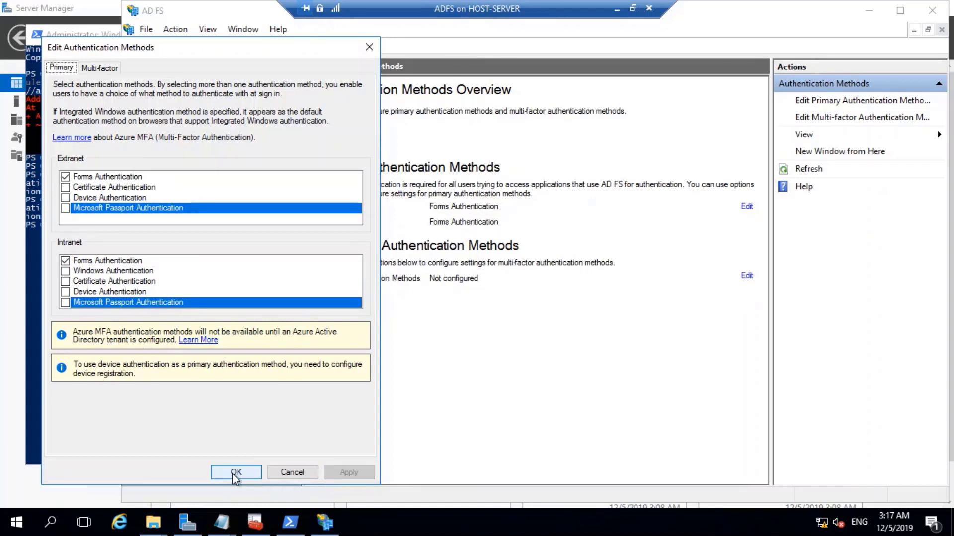
click(235, 472)
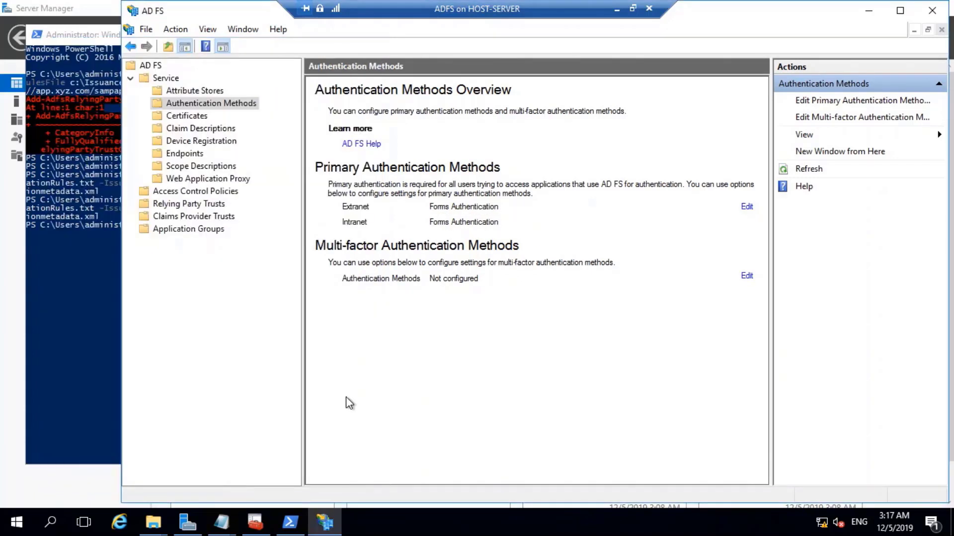
Inspect the Active Directory claim rules, then browse Relying Party Trusts and the eight Access Control Policies.
click(173, 232)
click(177, 216)
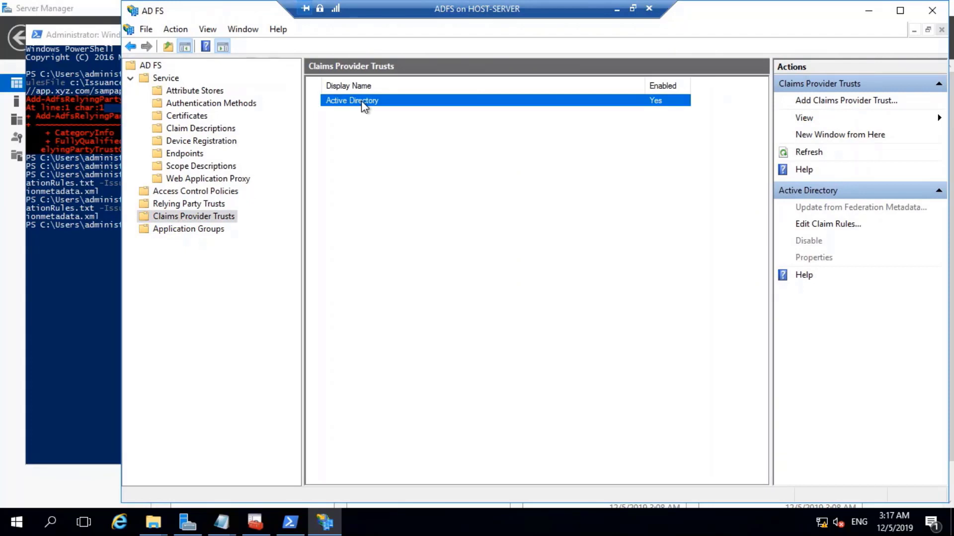
click(826, 224)
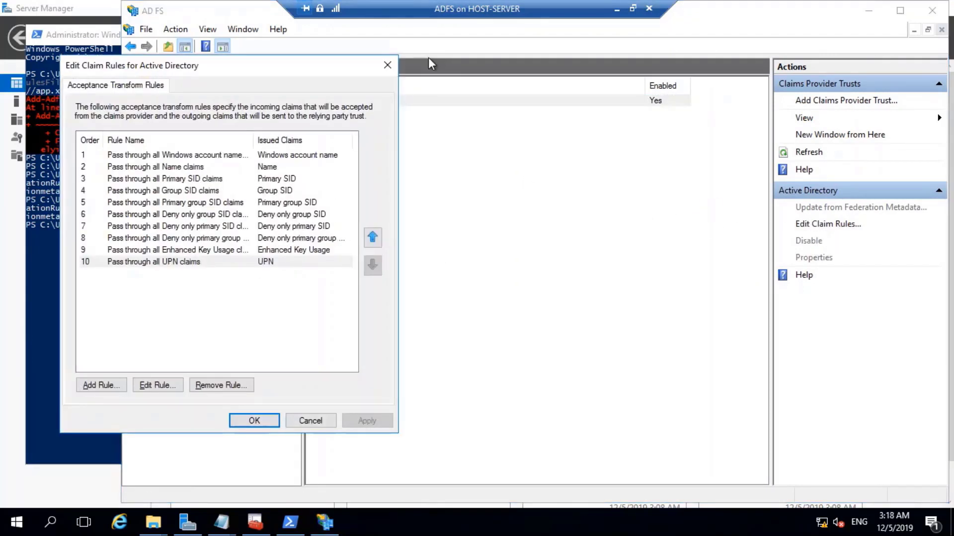
click(387, 65)
click(177, 204)
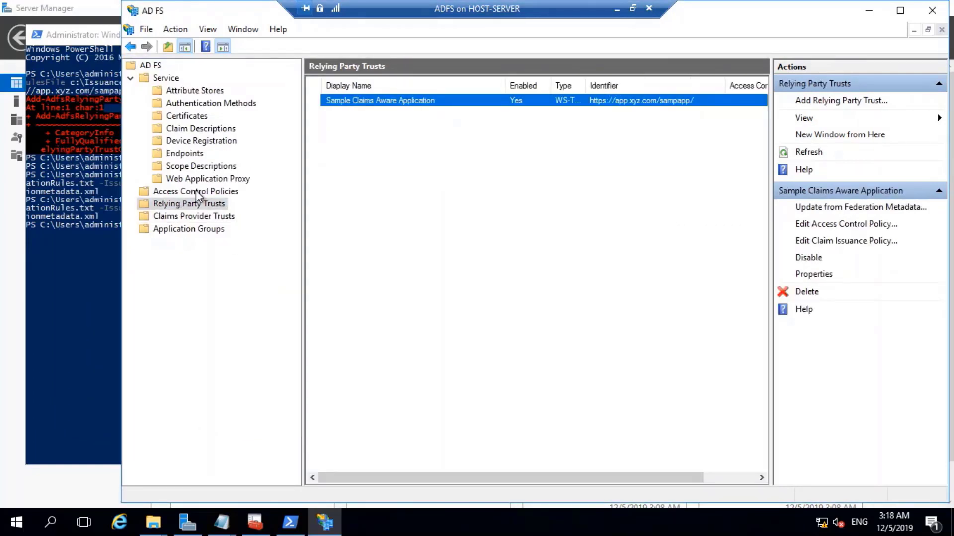
click(198, 193)
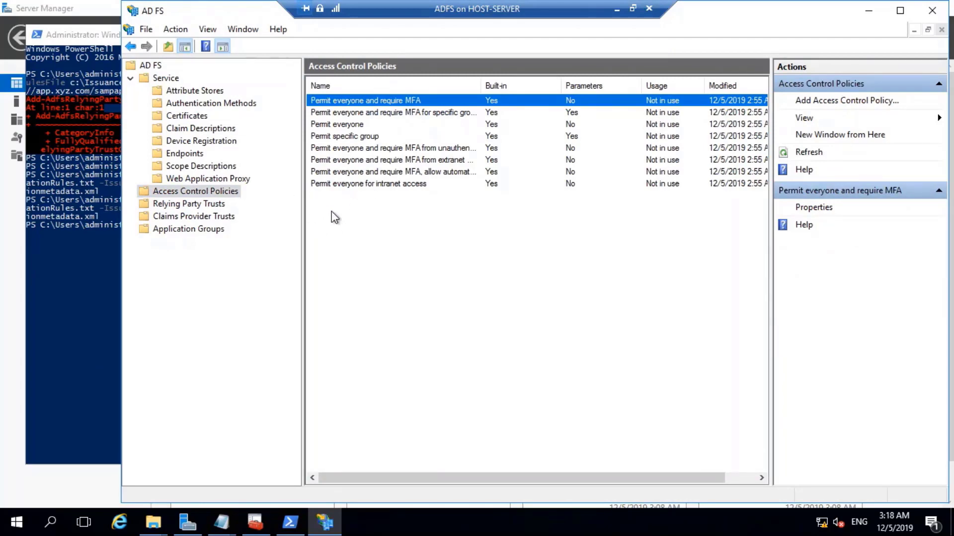
click(616, 8)
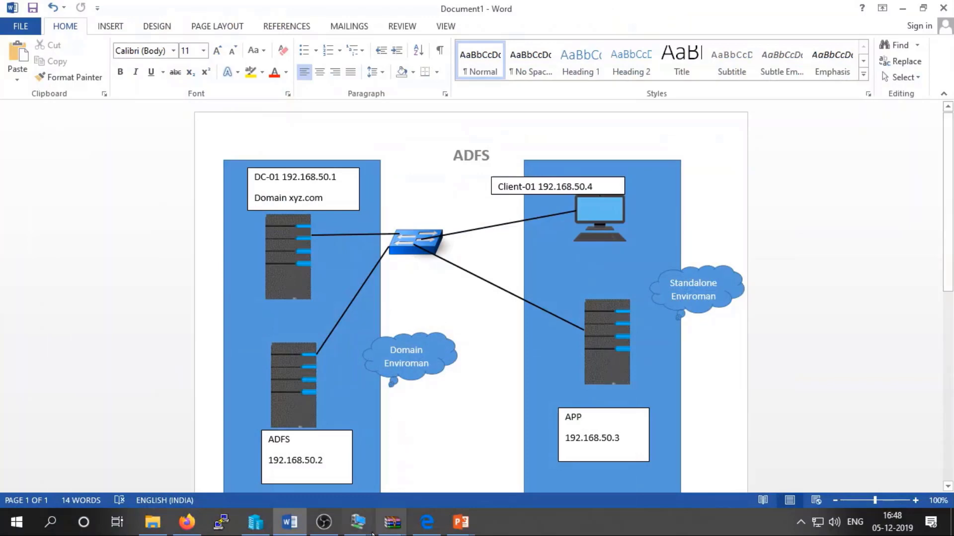
mouse_move(357, 522)
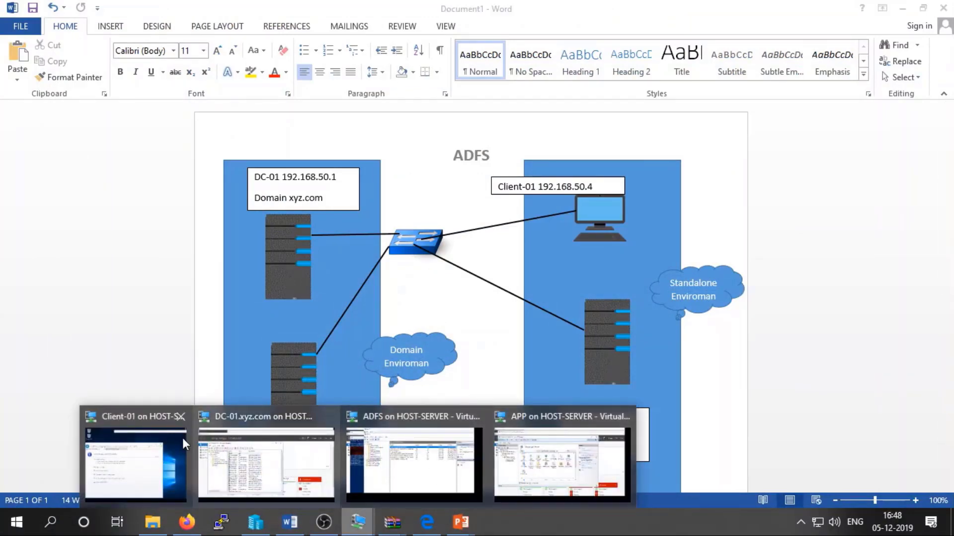
click(164, 447)
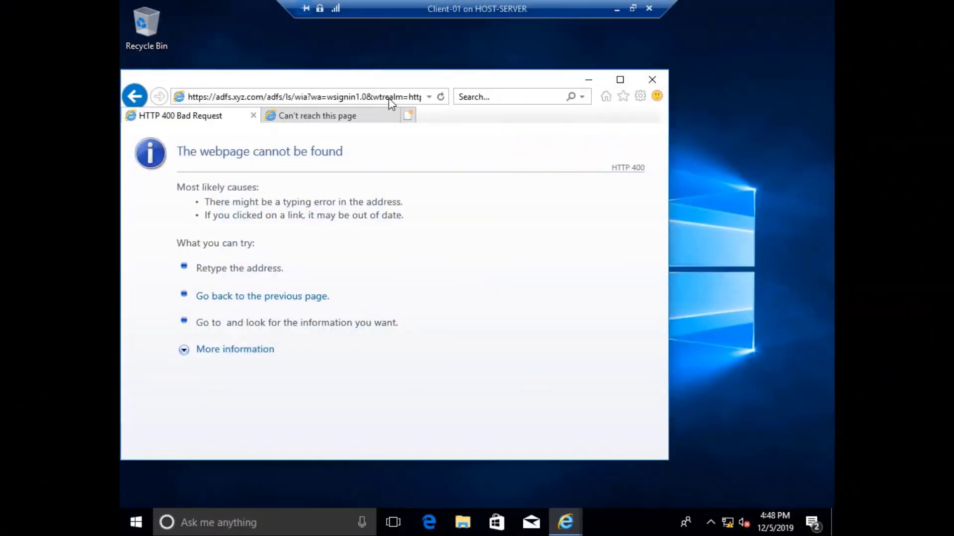
click(388, 98)
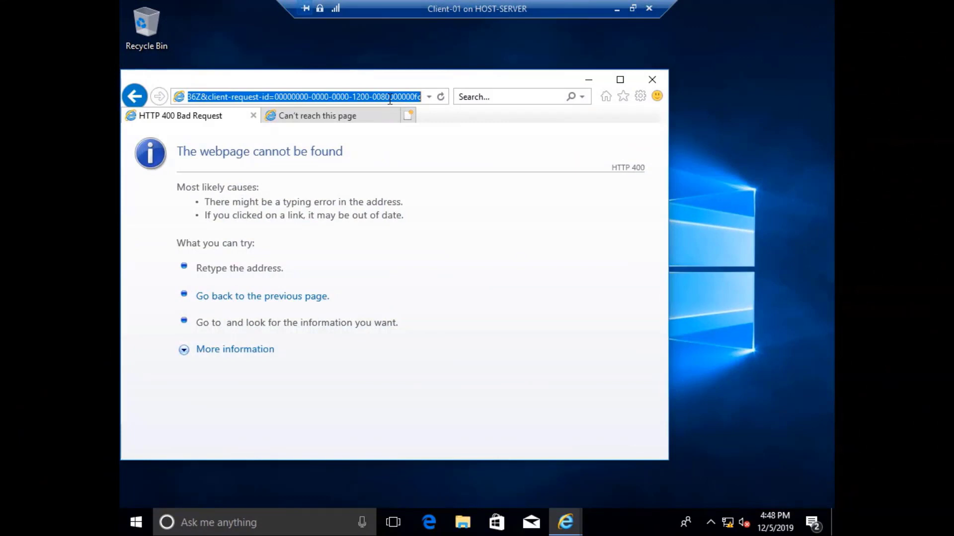
text(https://app.xyz.com/sampapp)
key(Return)
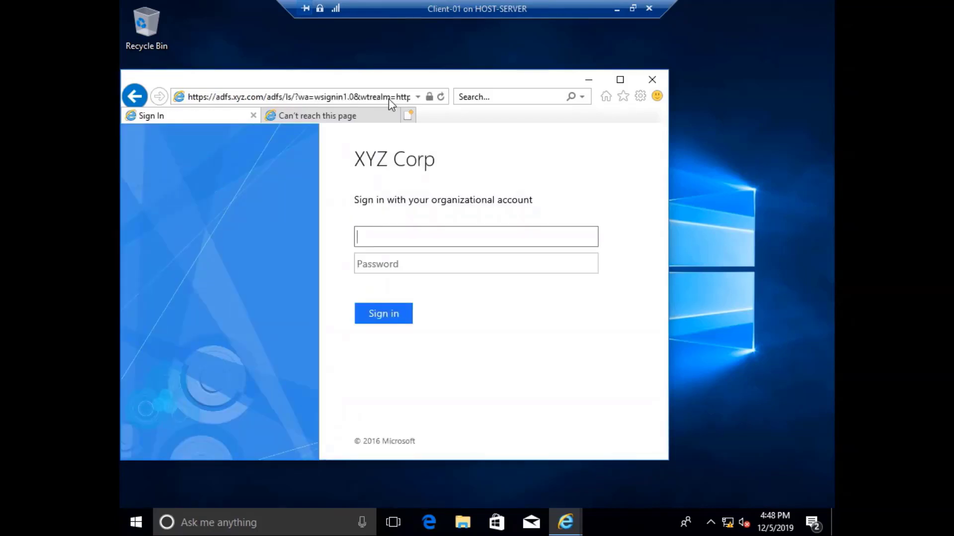
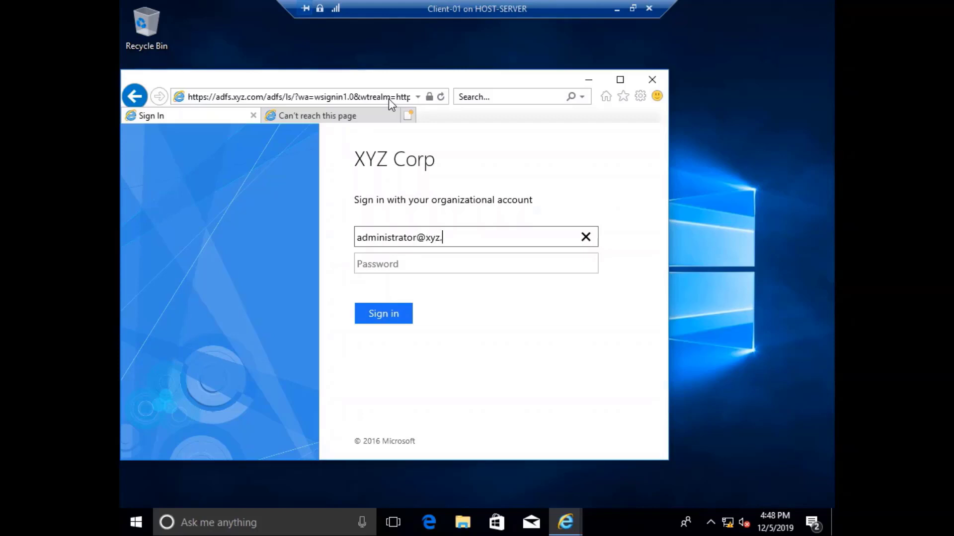
Sign in on the ADFS page with the administrator's e-mail and password, declining to save the password.
key(Tab)
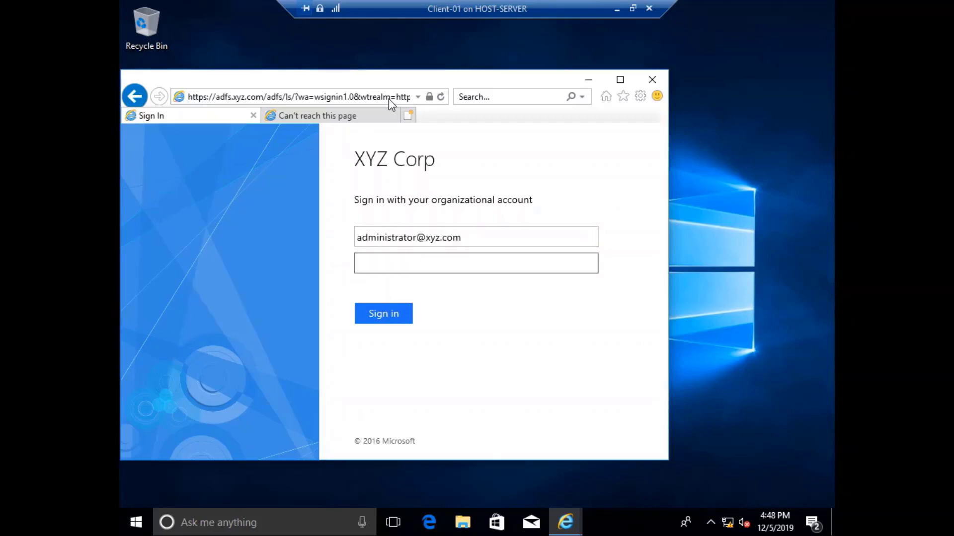
text(P@ssw0rd)
click(392, 320)
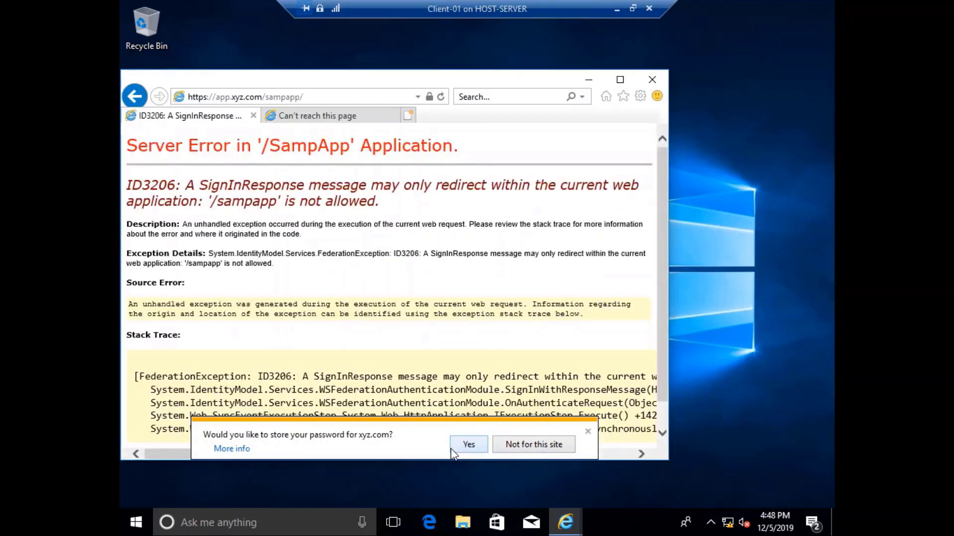
click(520, 445)
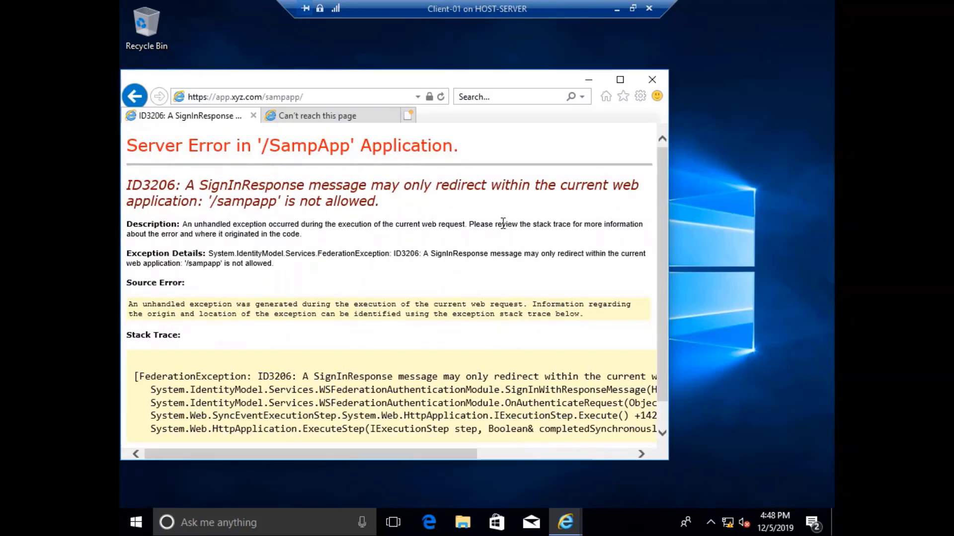
Maximize the Internet Explorer window and highlight the ID3206 error description.
click(620, 80)
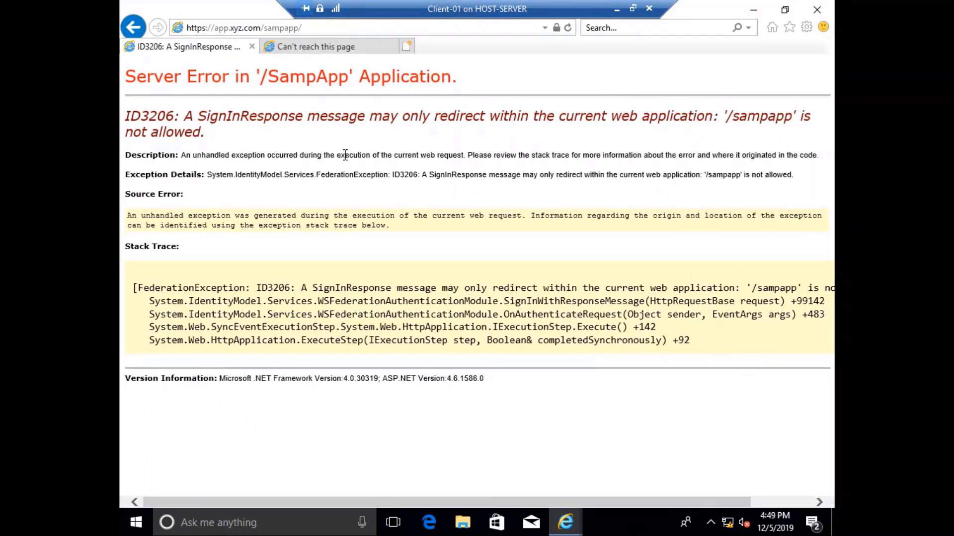
drag(345, 155, 822, 157)
click(653, 153)
click(757, 173)
Read the stack trace showing the redirect to '/sampapp' is not allowed.
drag(473, 503, 389, 508)
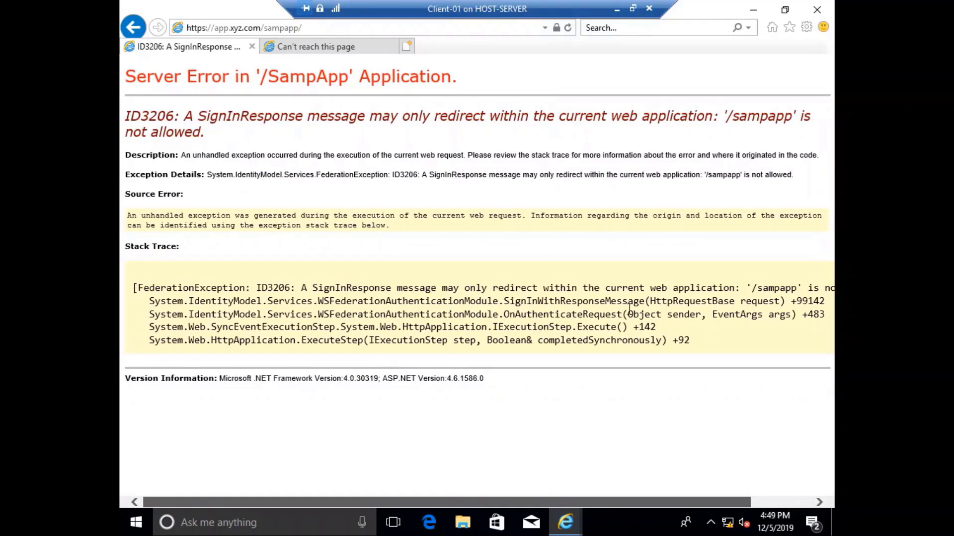
scroll(660, 340, right, 2)
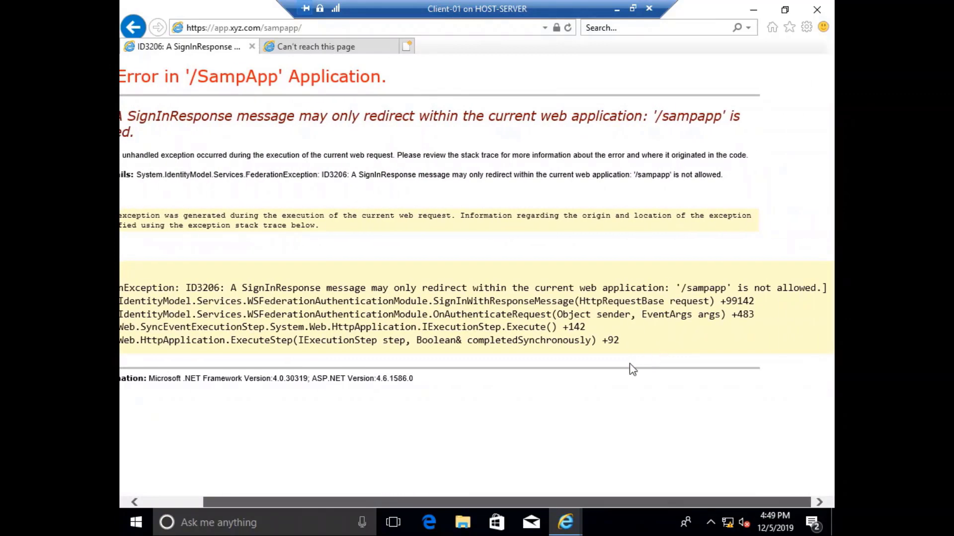
scroll(630, 366, left, 2)
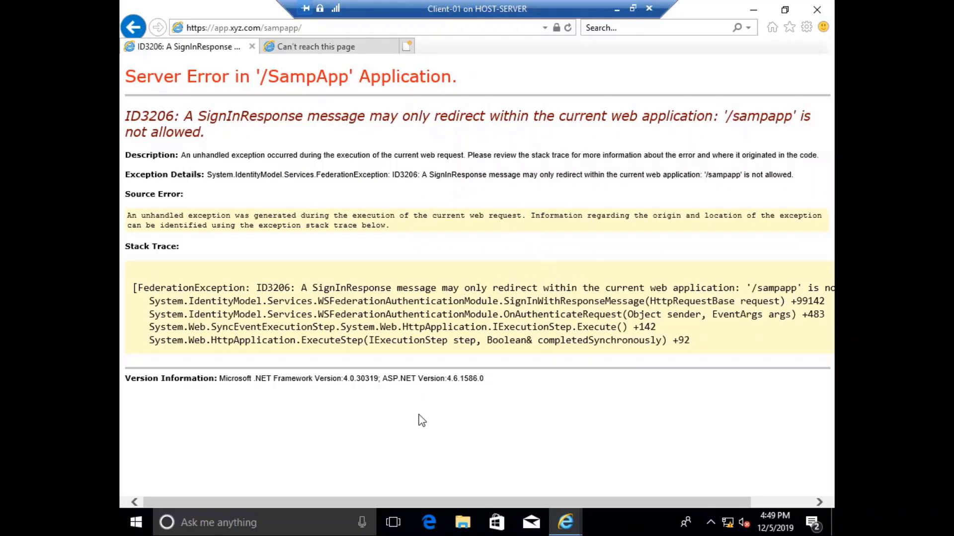
drag(455, 502, 529, 500)
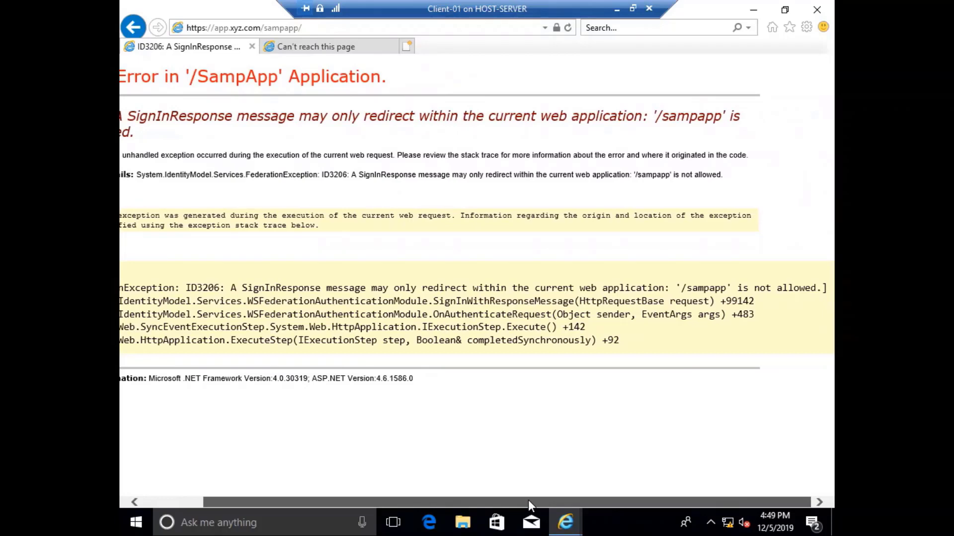
drag(529, 500, 410, 500)
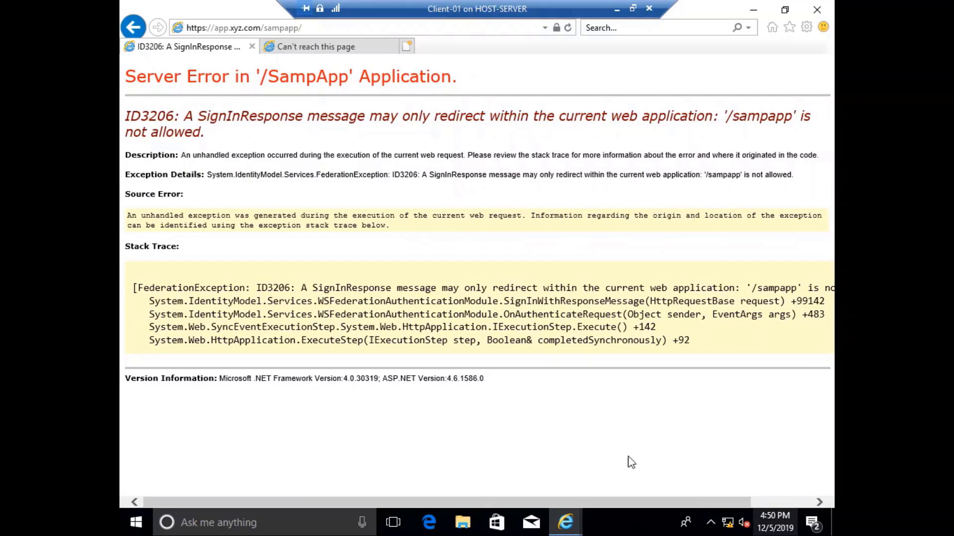
Minimize Client-01, switch to the ADFS virtual machine, and bring up its AD FS console.
click(616, 9)
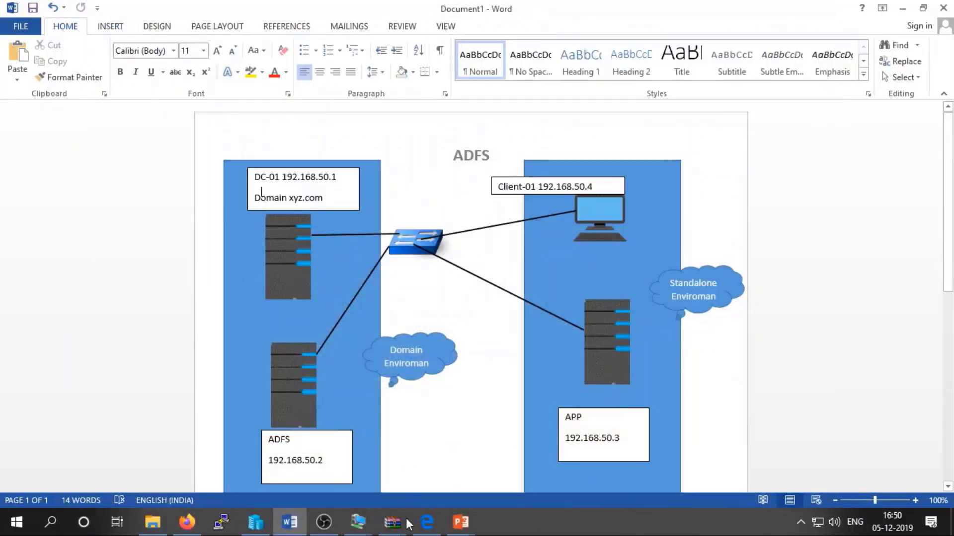
click(325, 521)
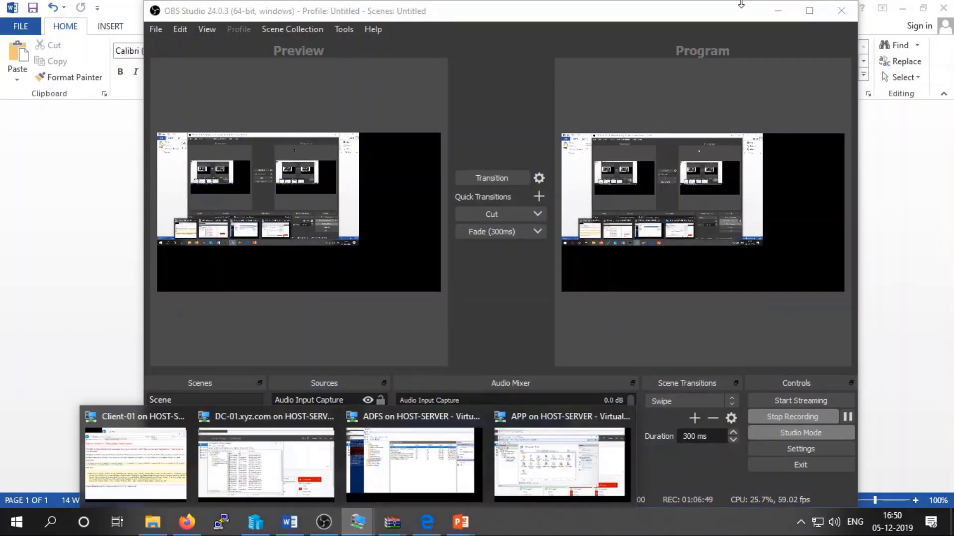
click(778, 10)
mouse_move(357, 521)
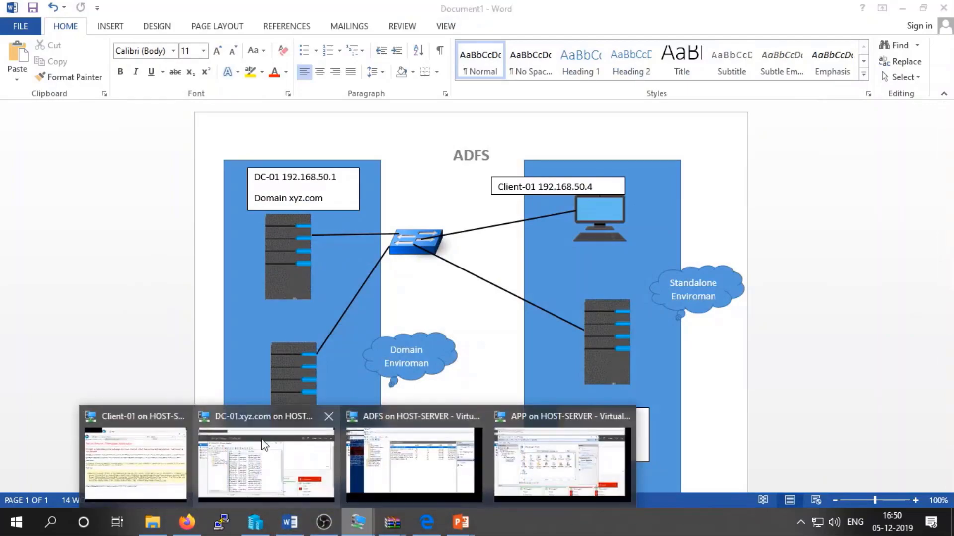
click(415, 460)
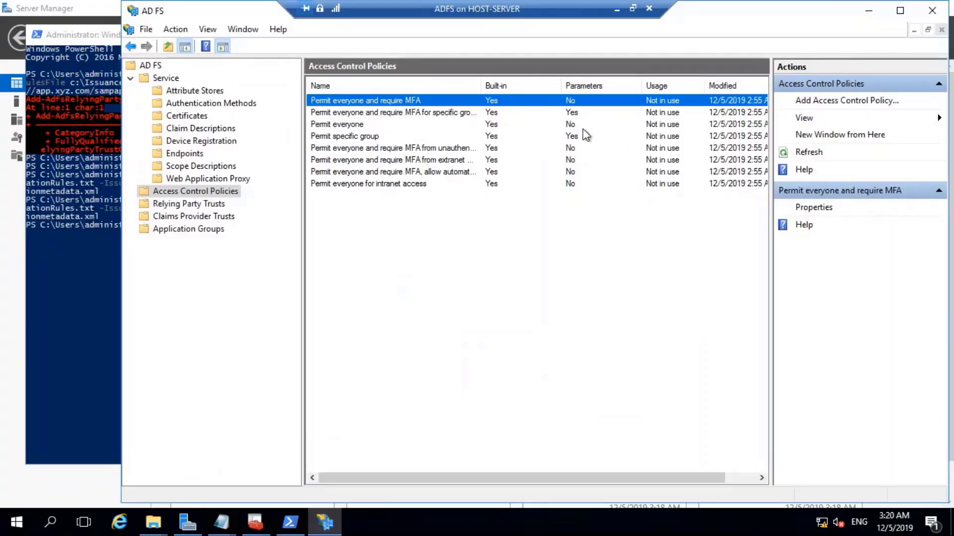
click(524, 510)
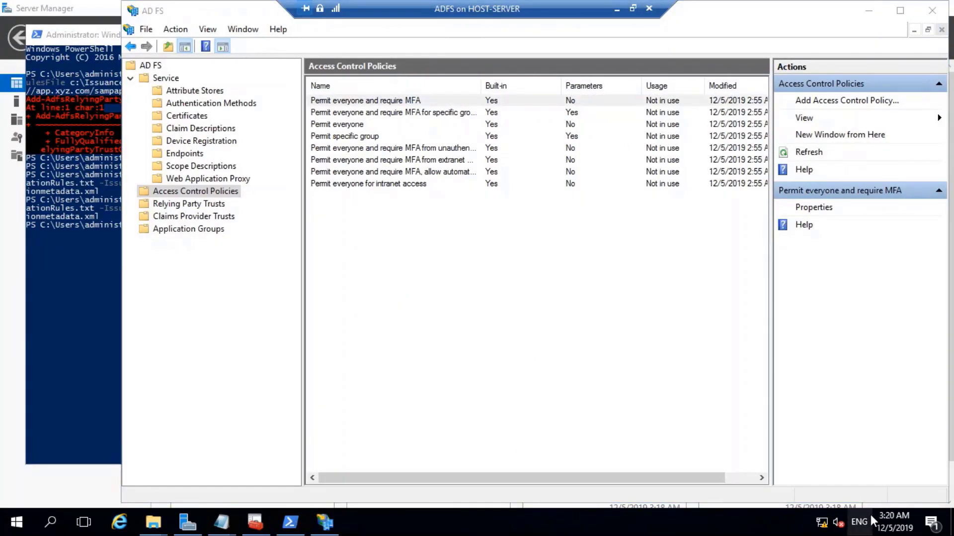
click(320, 250)
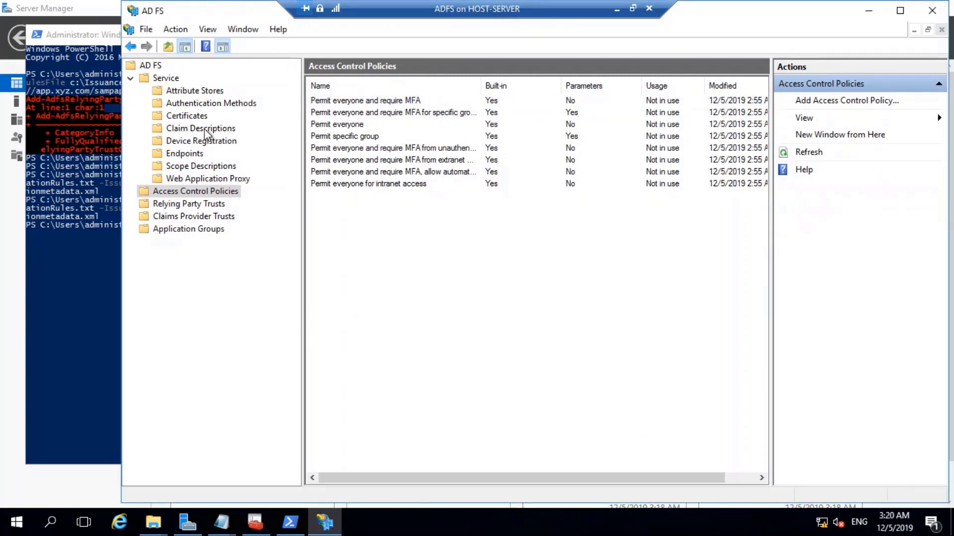
Browse the AD FS nodes, ending on Access Control Policies, then minimize the ADFS window.
click(194, 142)
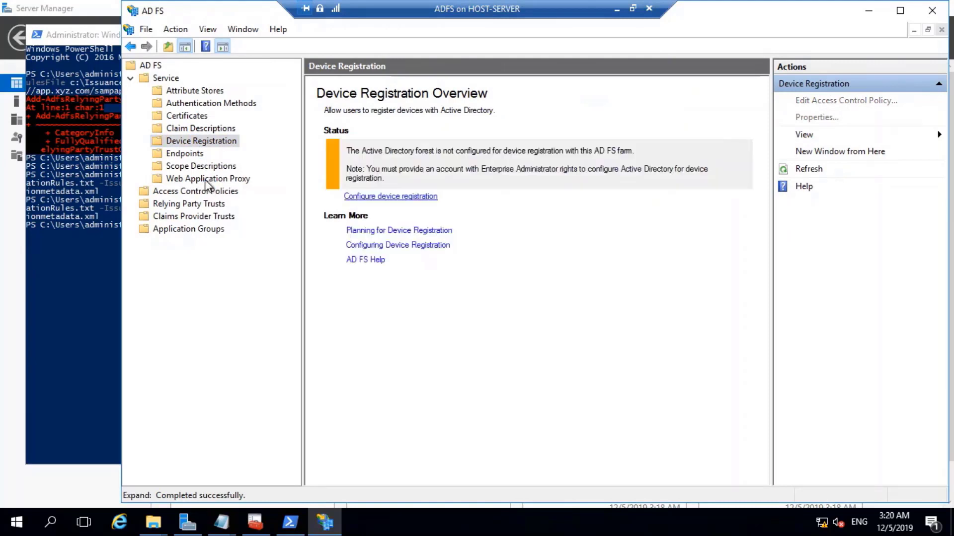
click(198, 92)
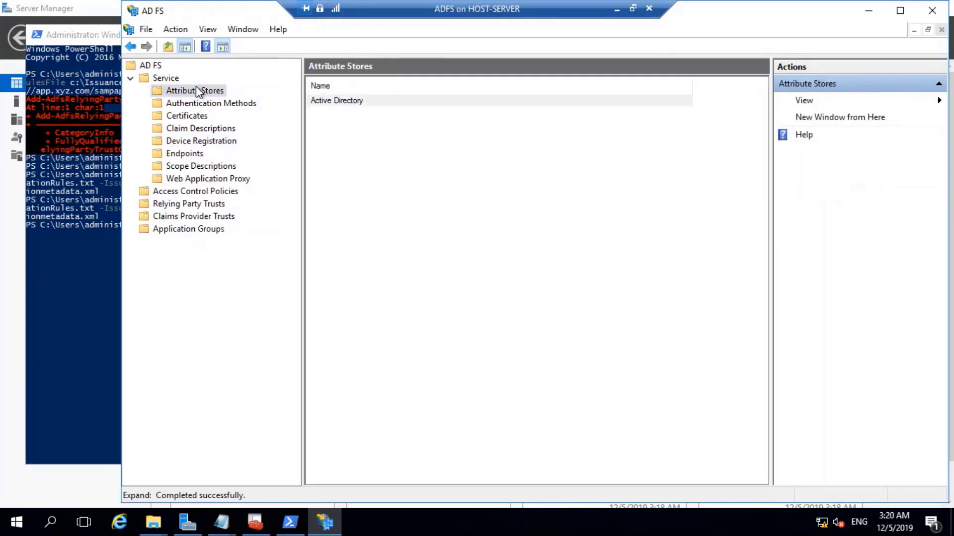
click(184, 105)
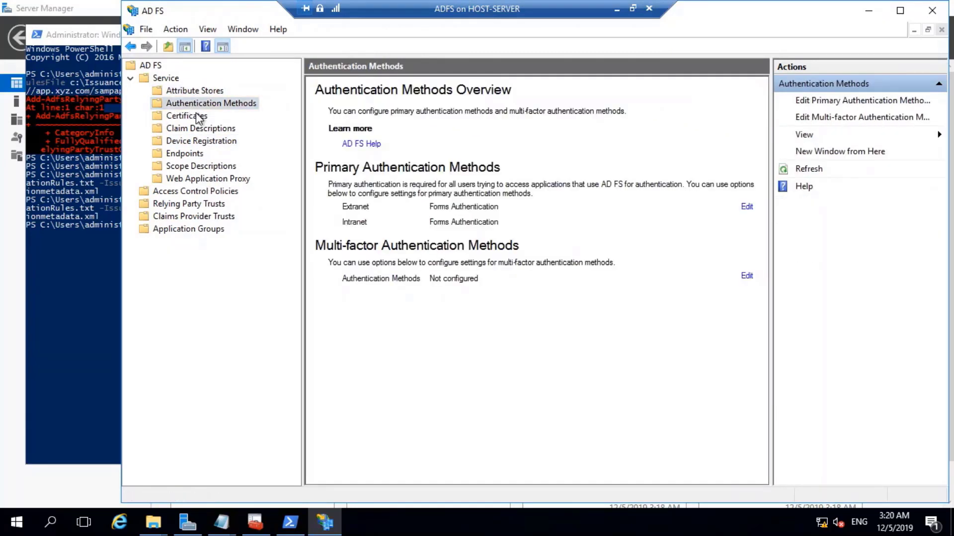
click(195, 117)
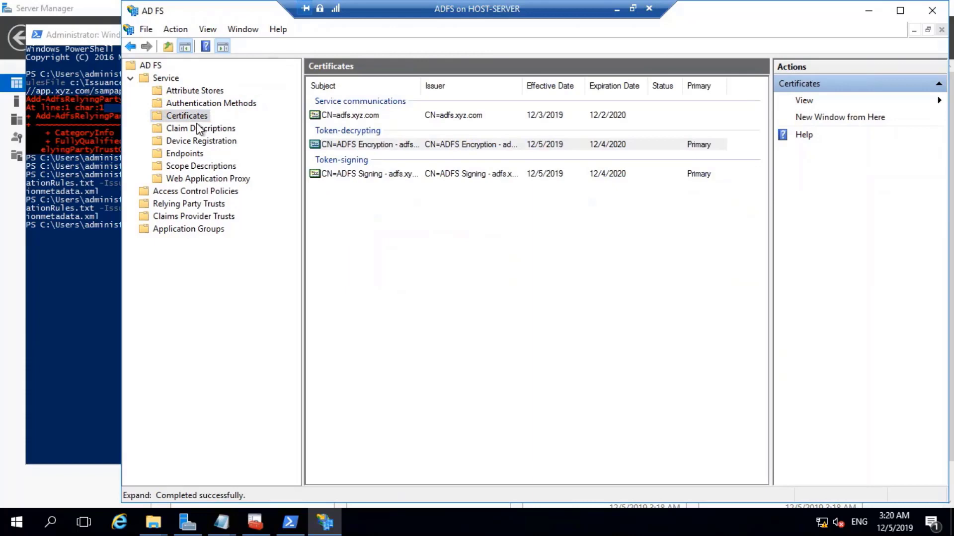
click(180, 230)
click(201, 195)
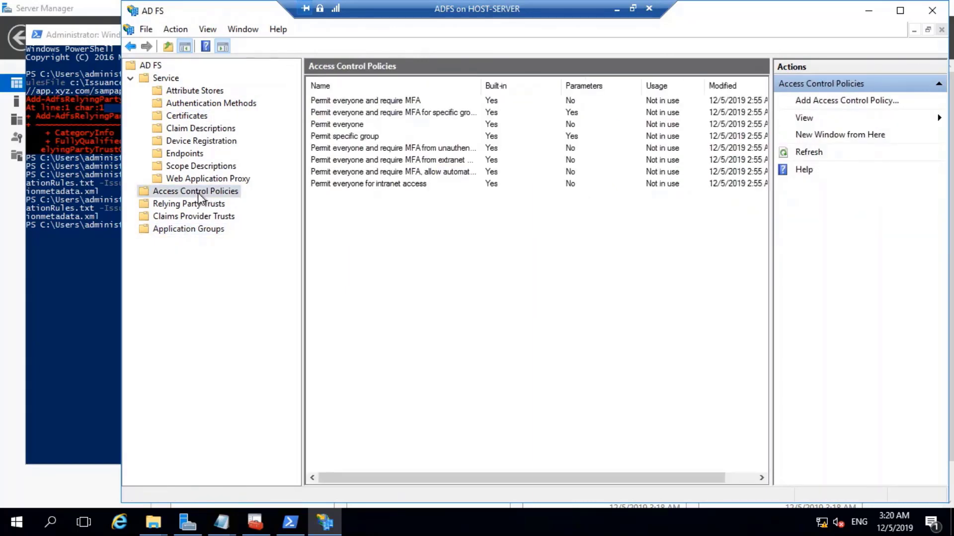
click(616, 9)
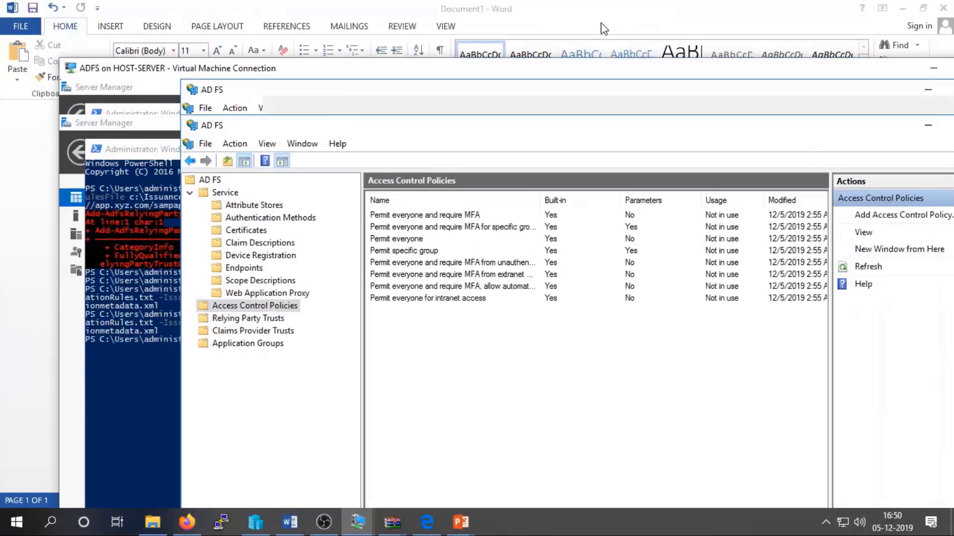
Switch to the APP virtual machine and expand SampApp in IIS Manager to view its Content folder.
click(358, 522)
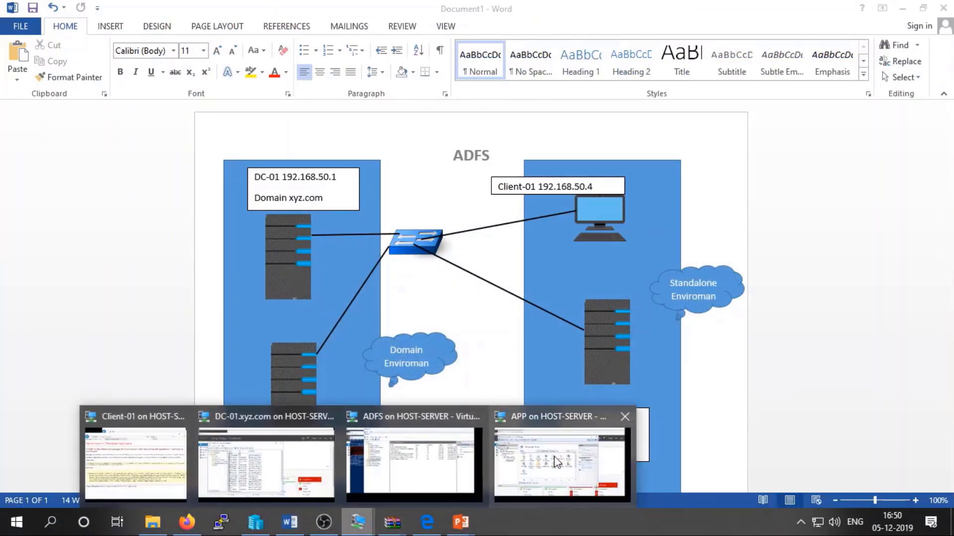
click(514, 443)
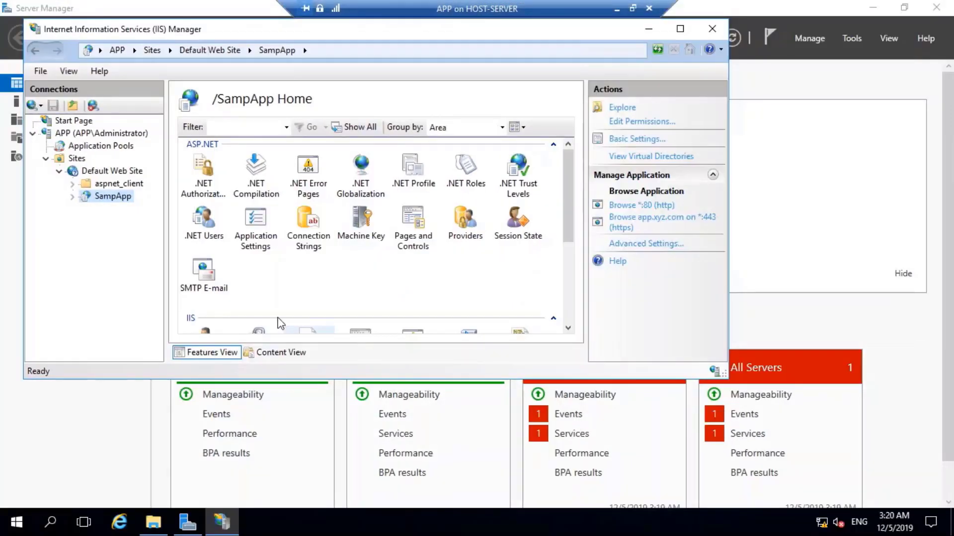
double_click(110, 197)
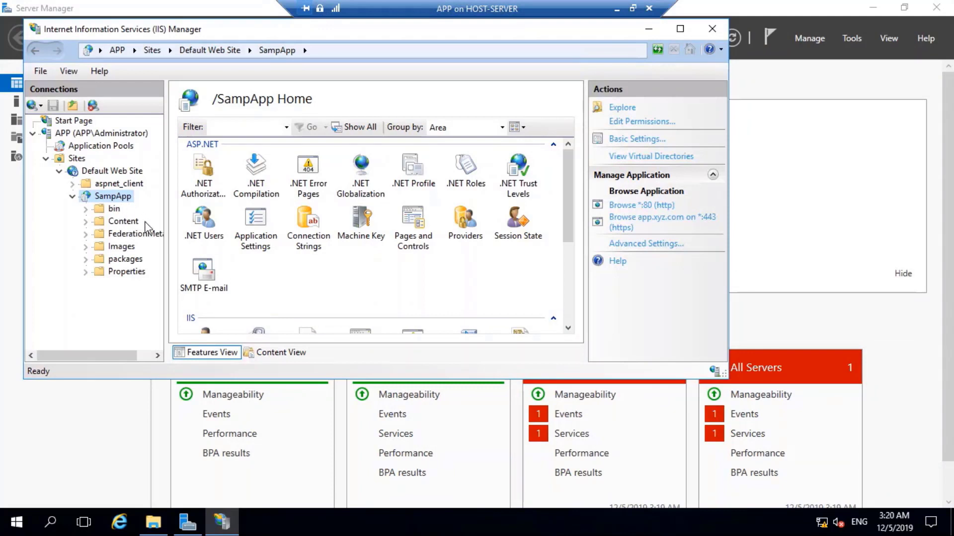
click(113, 228)
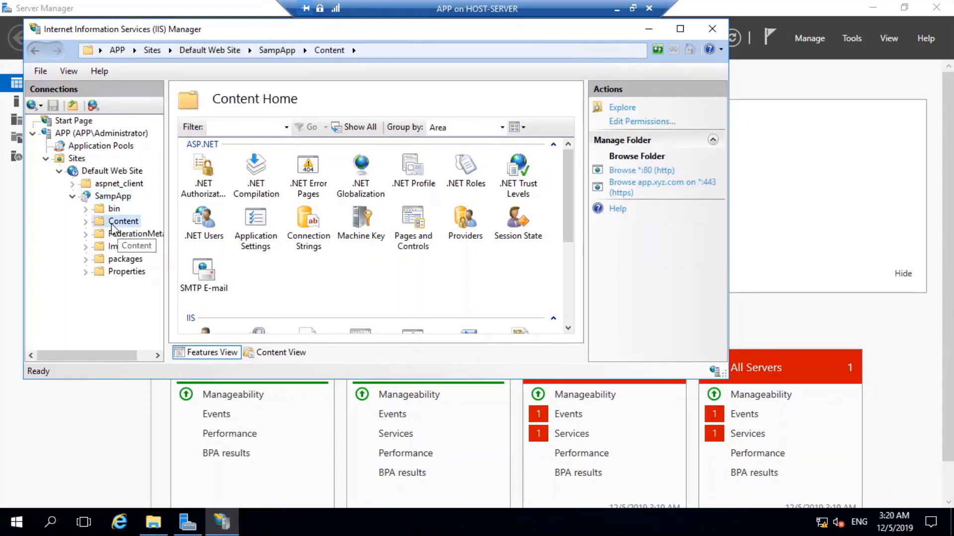
right_click(112, 228)
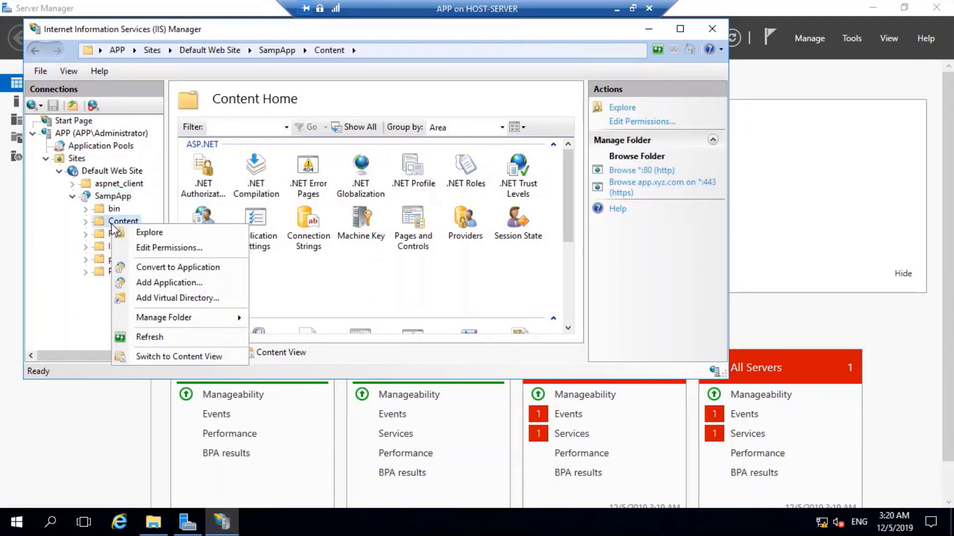
click(86, 298)
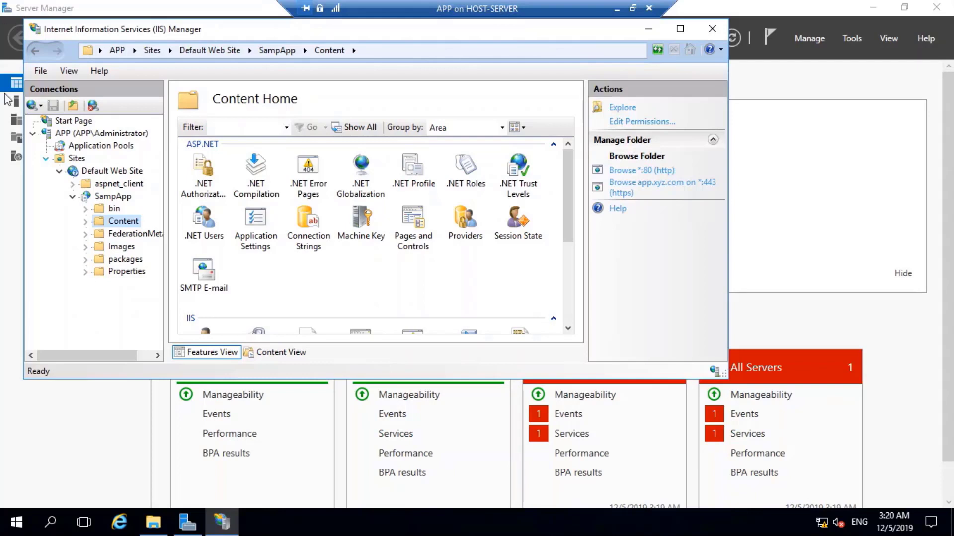
Show the server's Application Pools and check DefaultAppPool's basic settings.
click(99, 171)
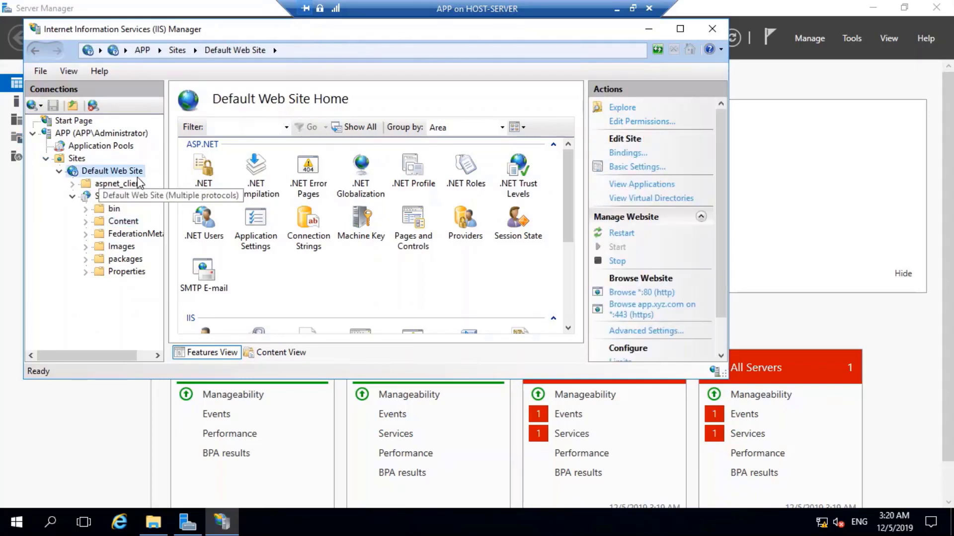
click(100, 146)
double_click(258, 229)
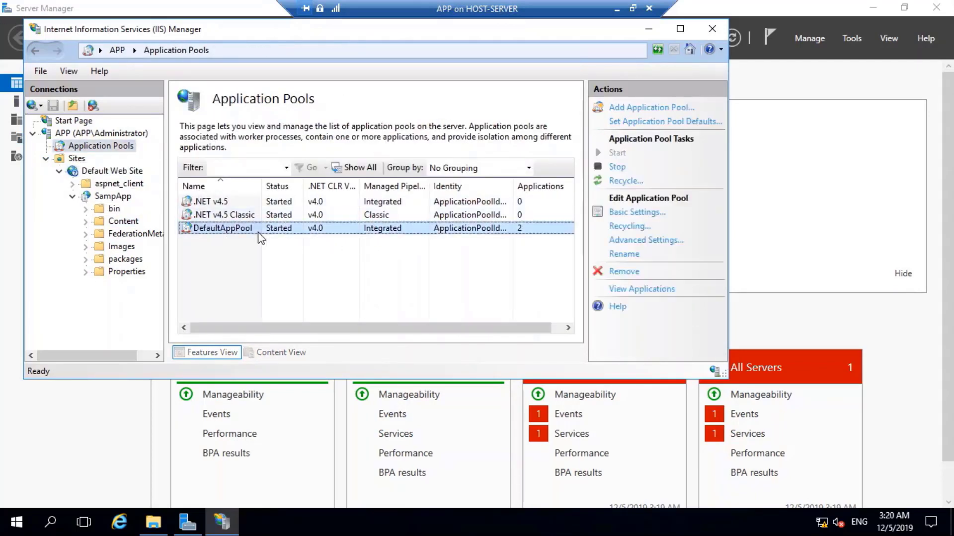
click(358, 276)
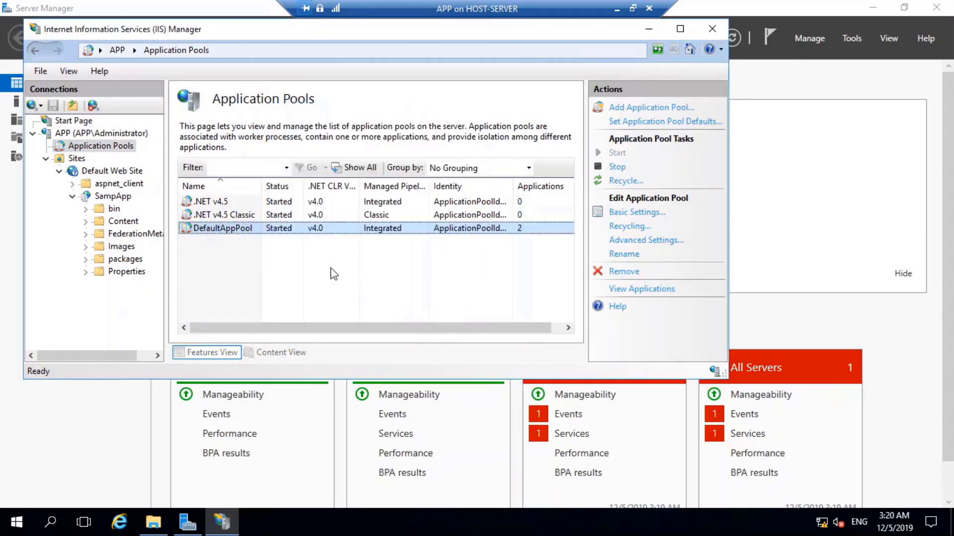
right_click(260, 229)
Scroll DefaultAppPool's Advanced Settings to Rapid-Fail Protection and 1740-minute recycling, then minimize the session.
click(321, 348)
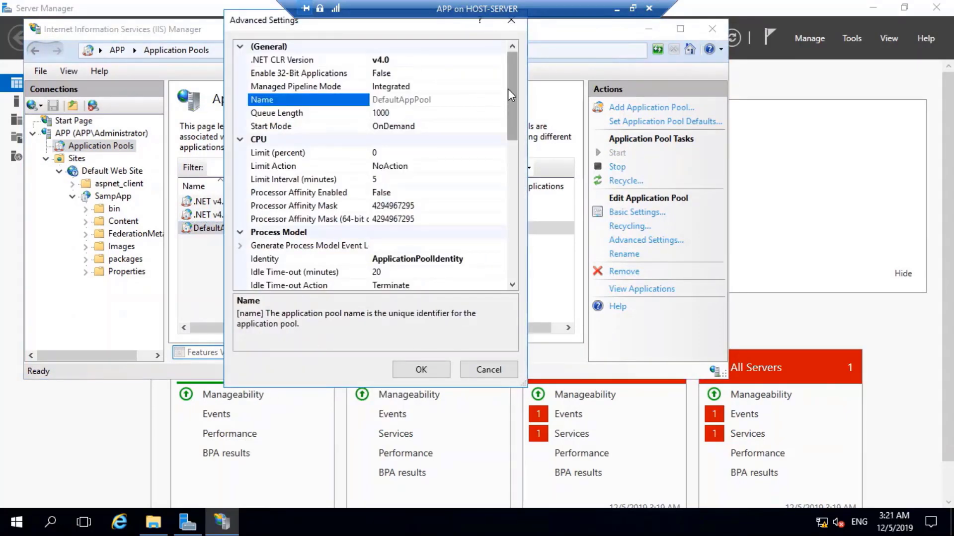
drag(507, 88, 539, 87)
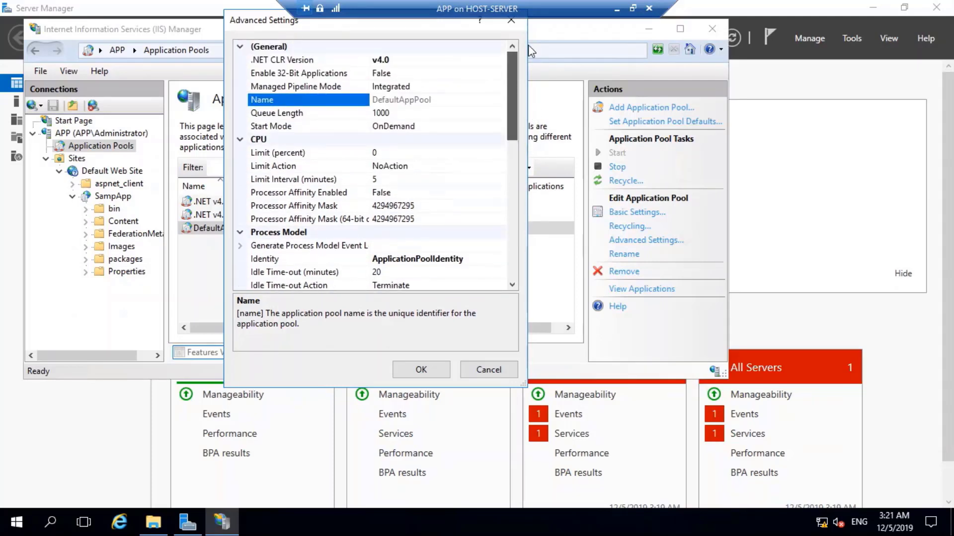
scroll(436, 171, down, 5)
scroll(494, 69, up, 5)
scroll(297, 174, down, 2)
scroll(297, 175, down, 5)
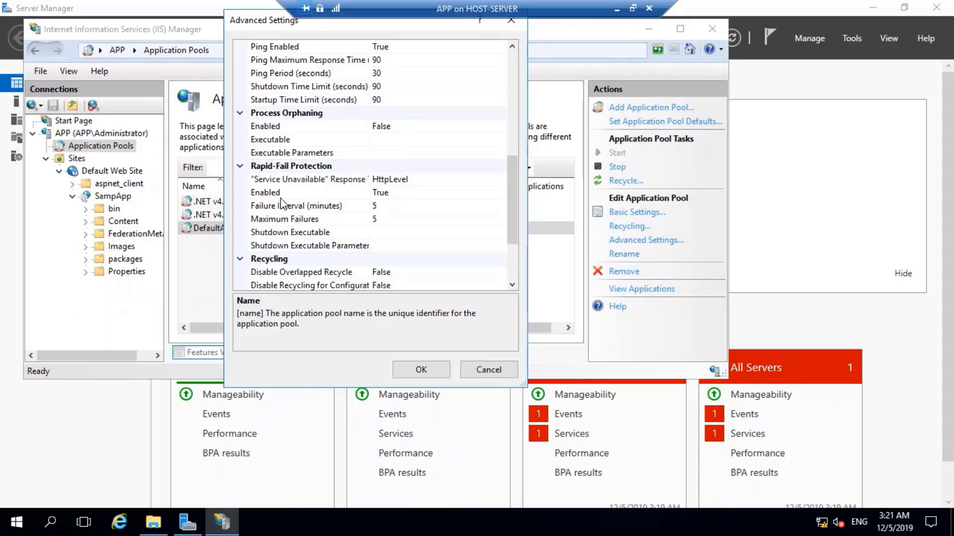
scroll(348, 218, down, 2)
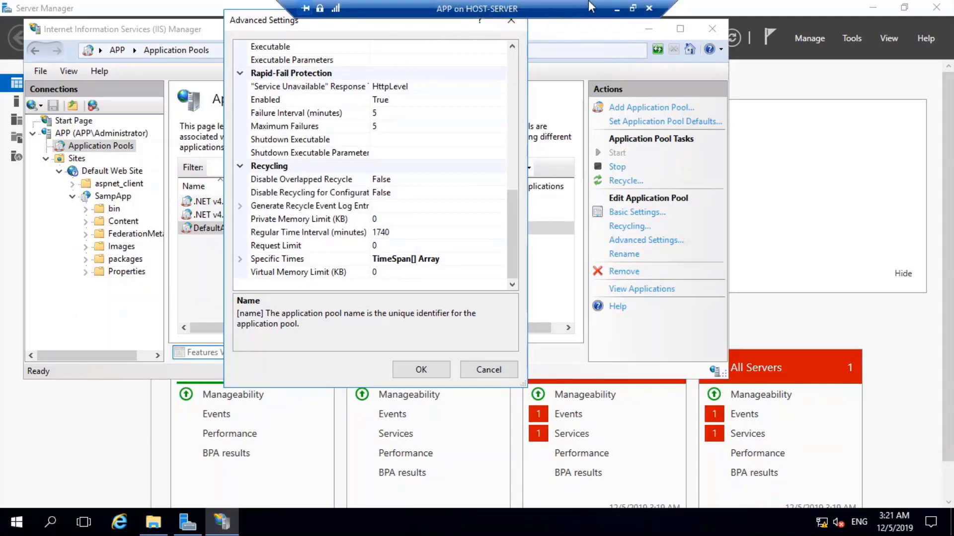
click(616, 8)
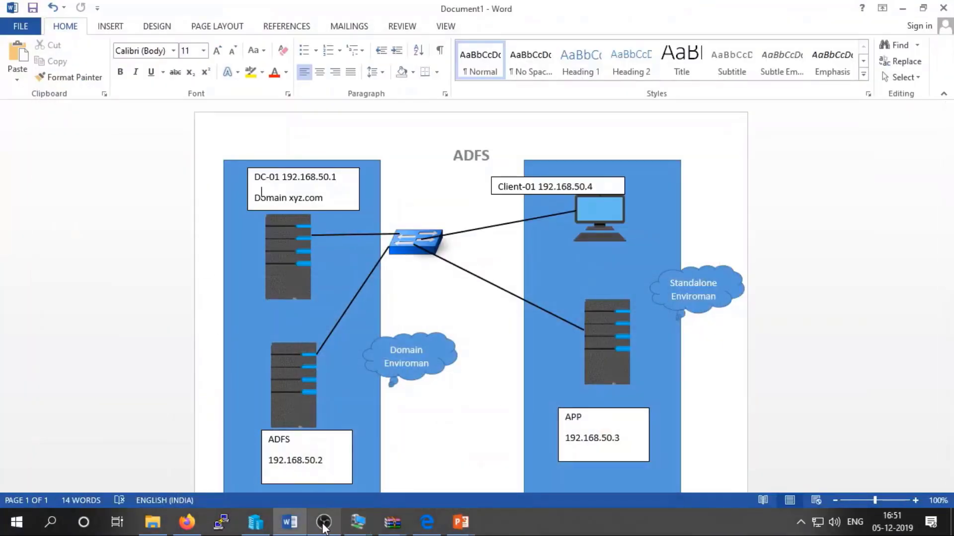
On Client-01, uncheck Enable Protected Mode in Internet Options > Security and accept the warning.
mouse_move(358, 522)
click(134, 457)
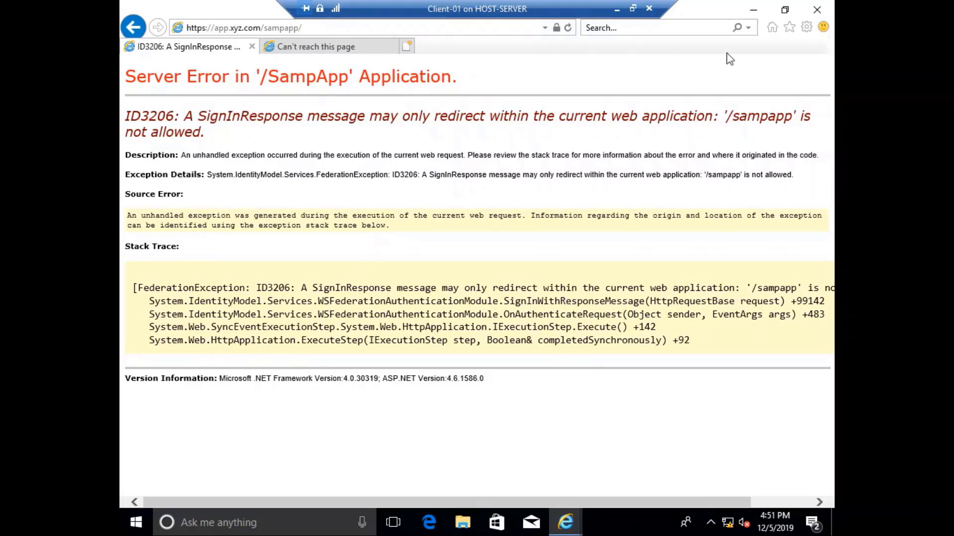
click(805, 28)
click(689, 208)
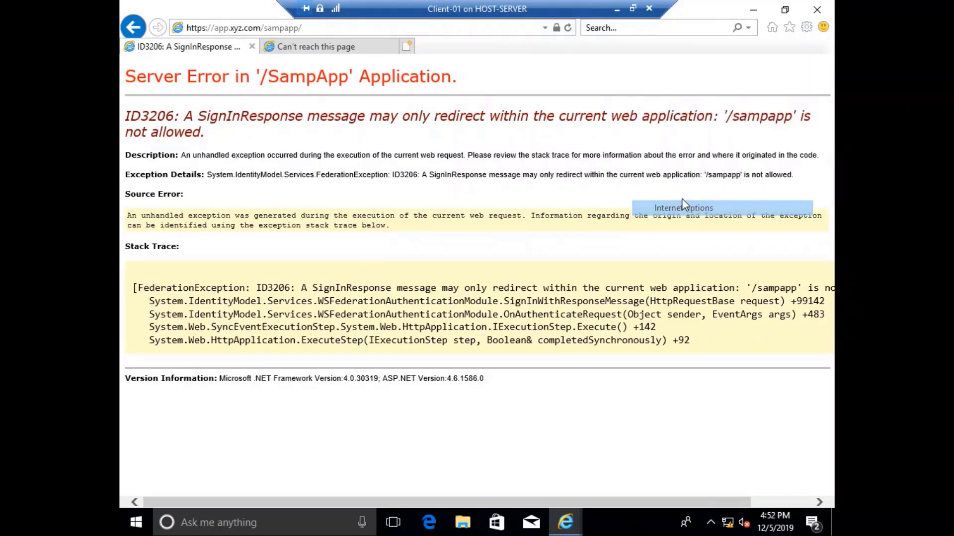
click(189, 40)
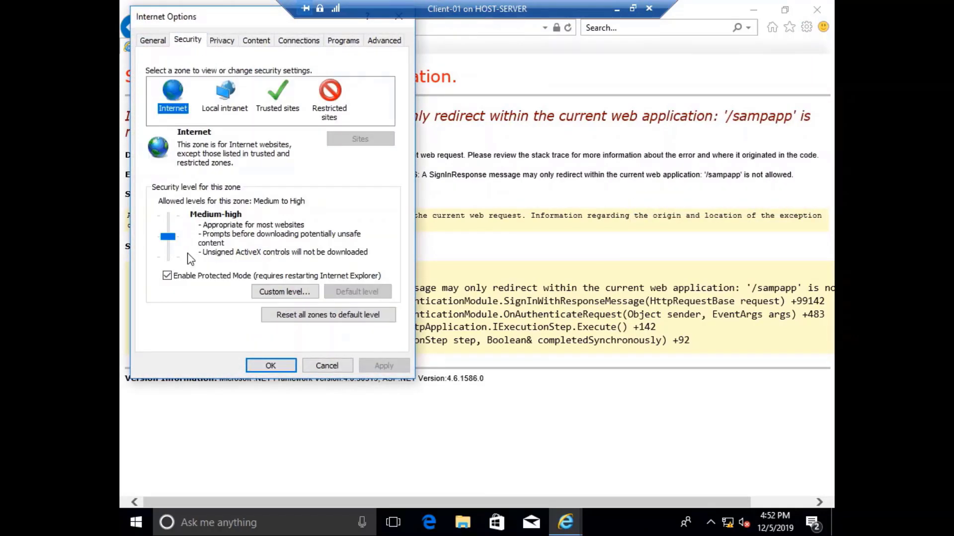
click(168, 276)
click(274, 367)
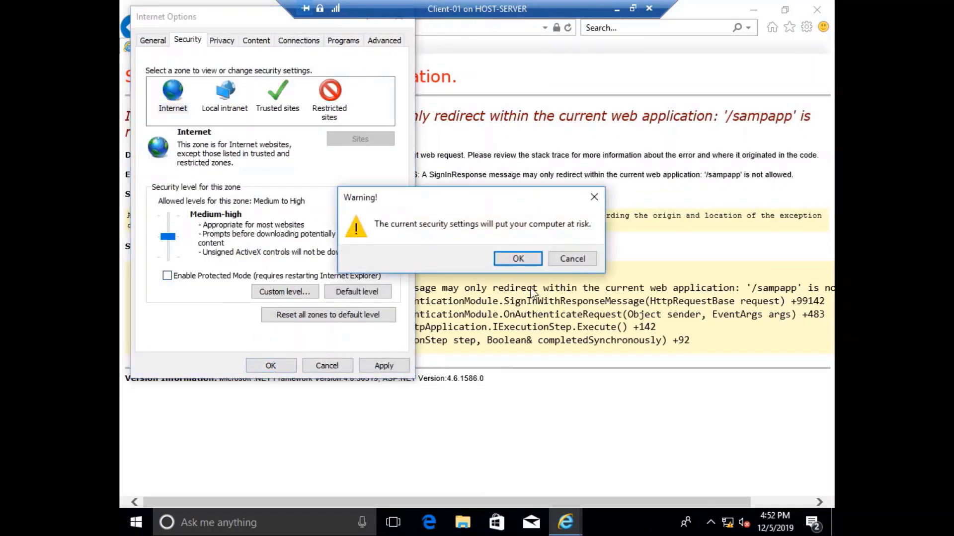
click(522, 259)
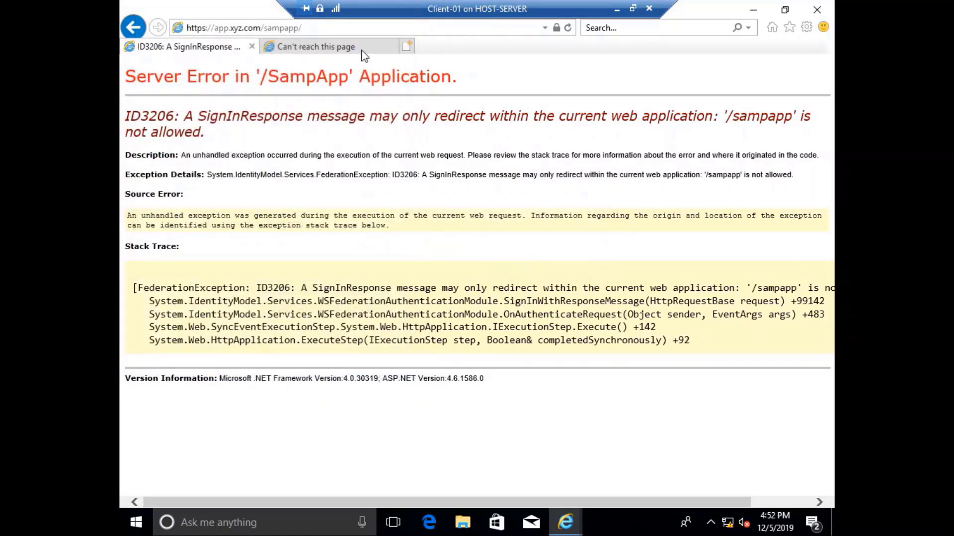
Refresh the sample app to reach the XYZ Corp sign-in page, and restore the VM window.
click(567, 27)
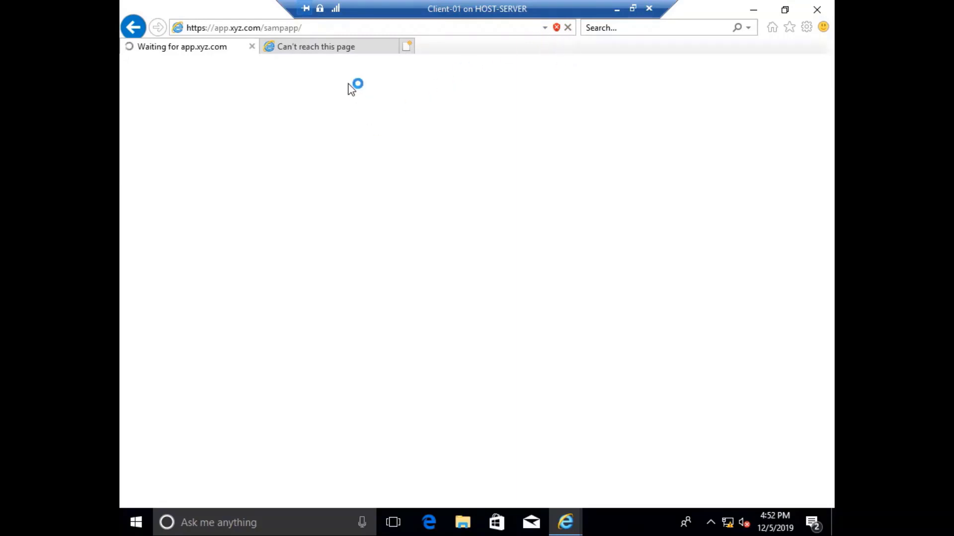
click(337, 52)
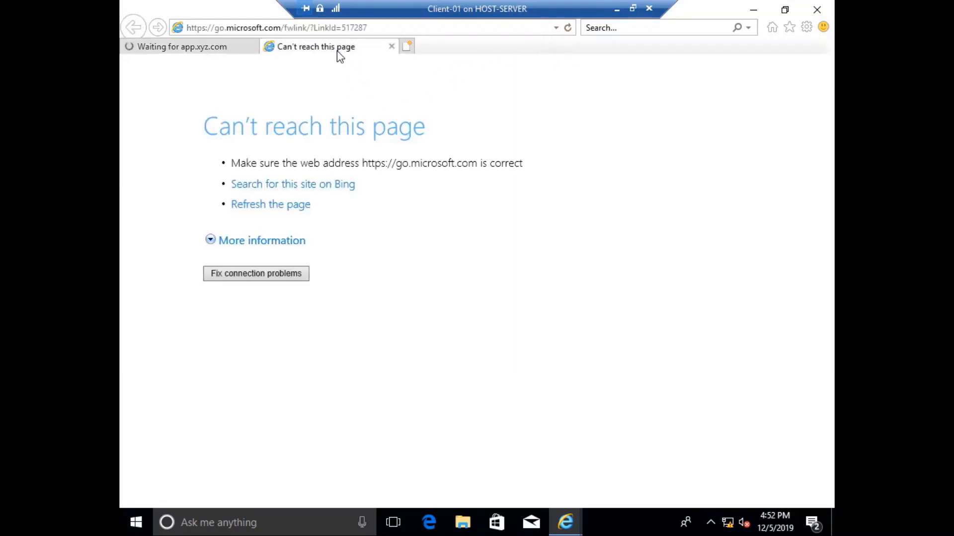
click(164, 49)
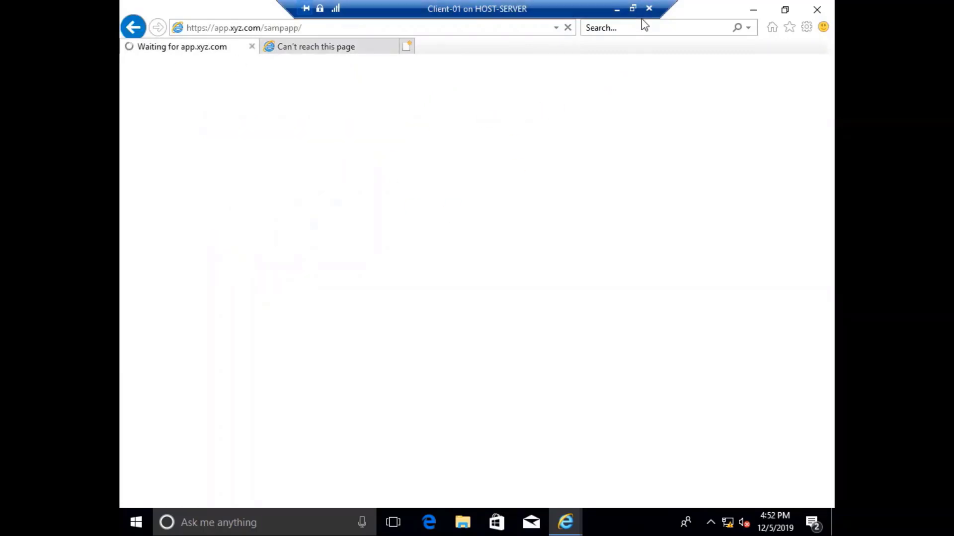
click(633, 9)
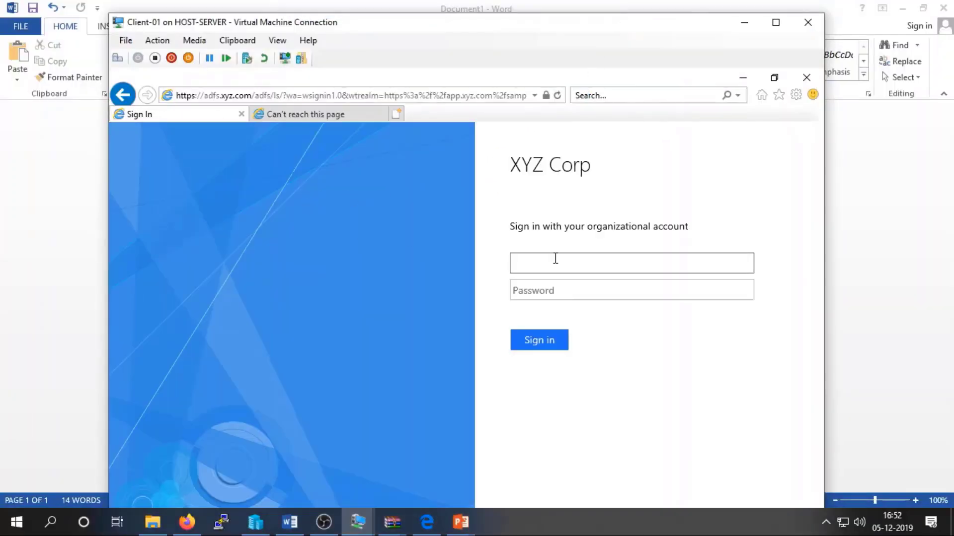
Enter the administrator account's user name and password in the sign-in form.
key(Tab)
text(P)
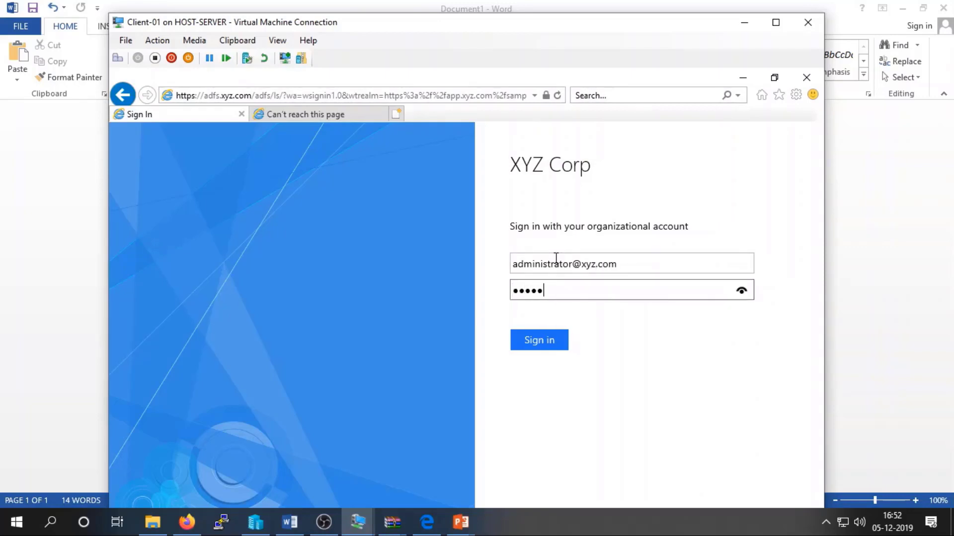
Submit the sign-in, maximize the VM window, and scroll the claims table to its Value column.
key(Return)
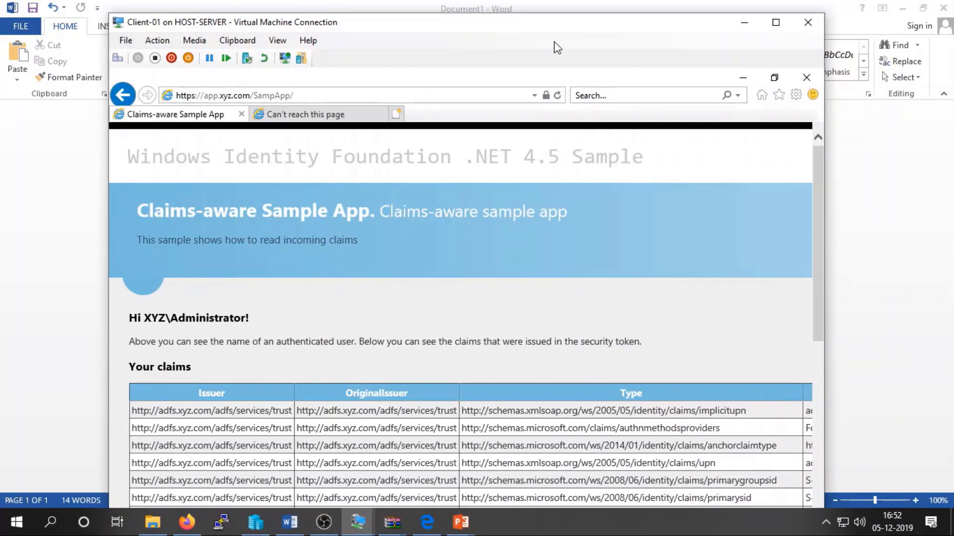
click(775, 22)
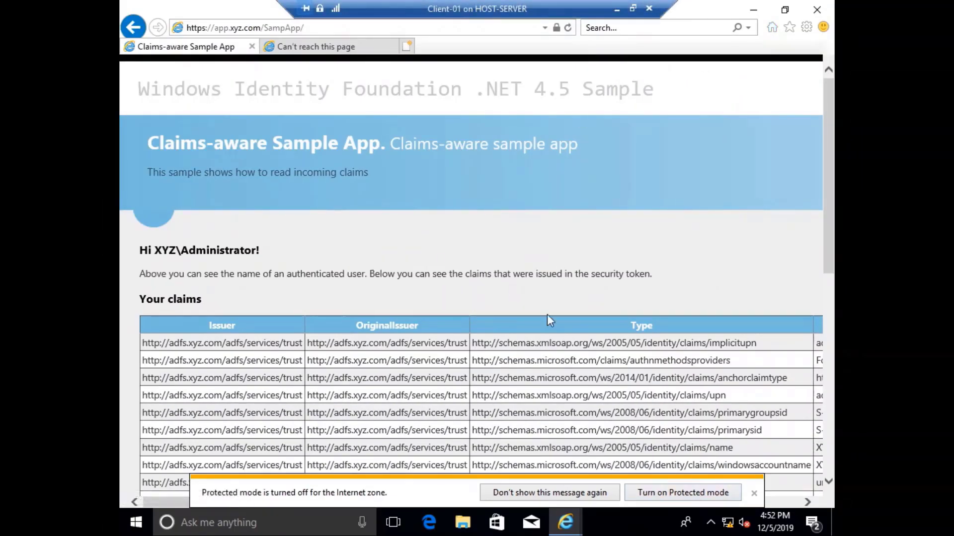
scroll(413, 291, down, 1)
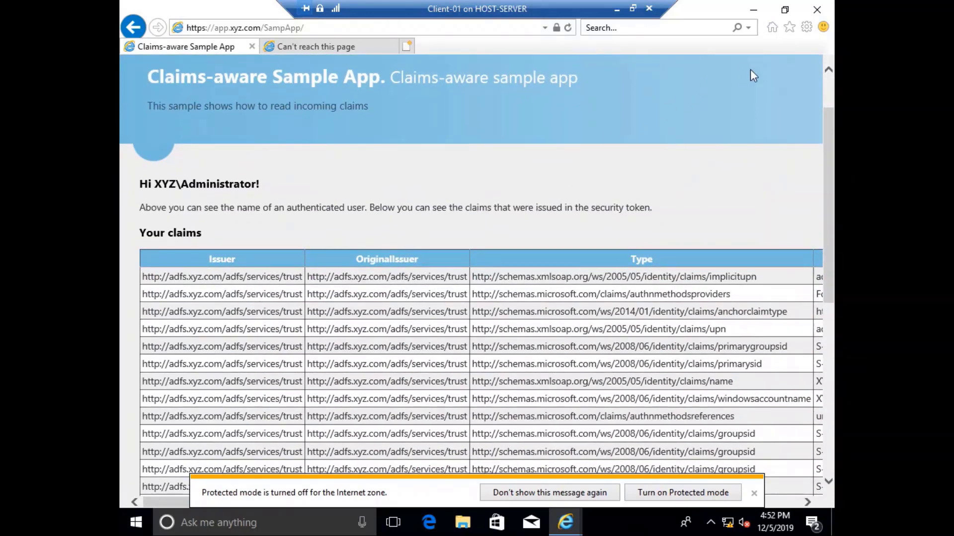
drag(500, 504, 665, 493)
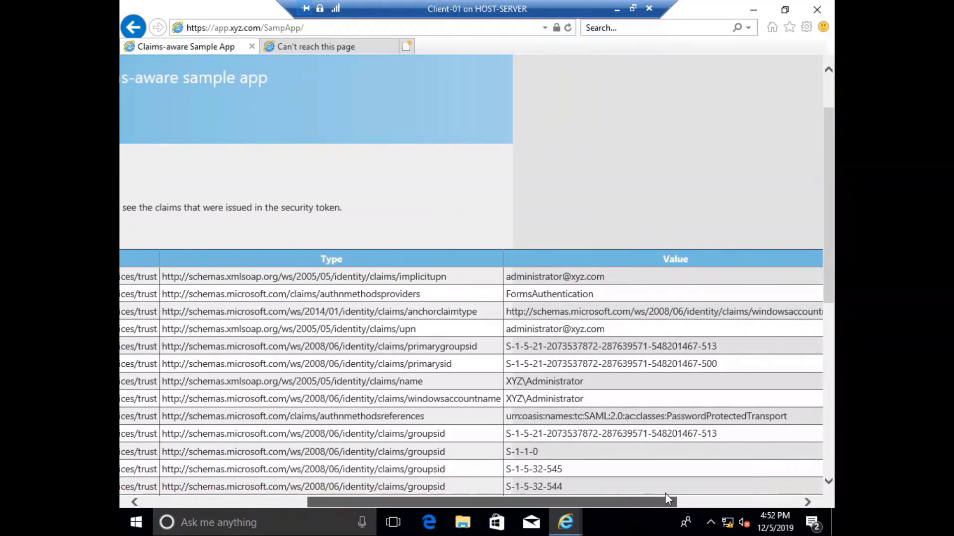
scroll(638, 338, down, 2)
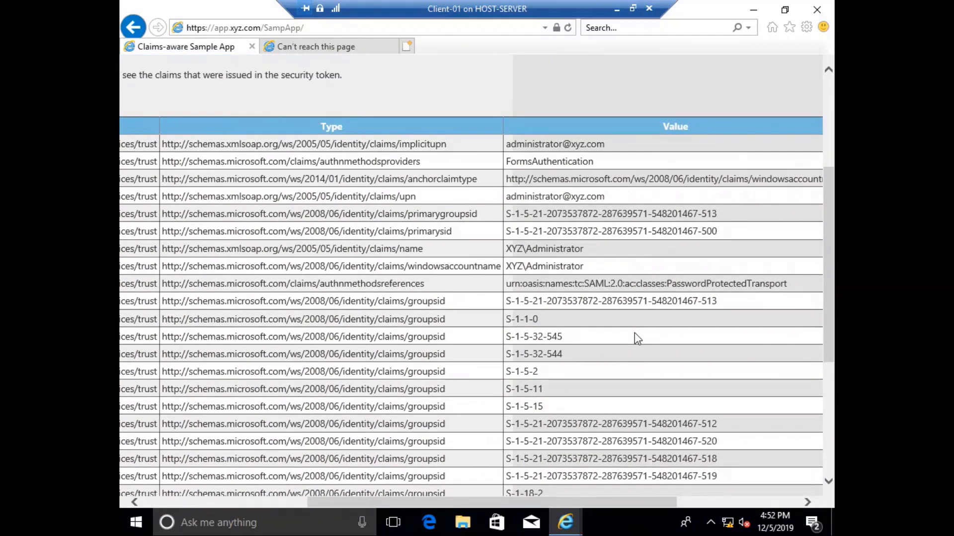